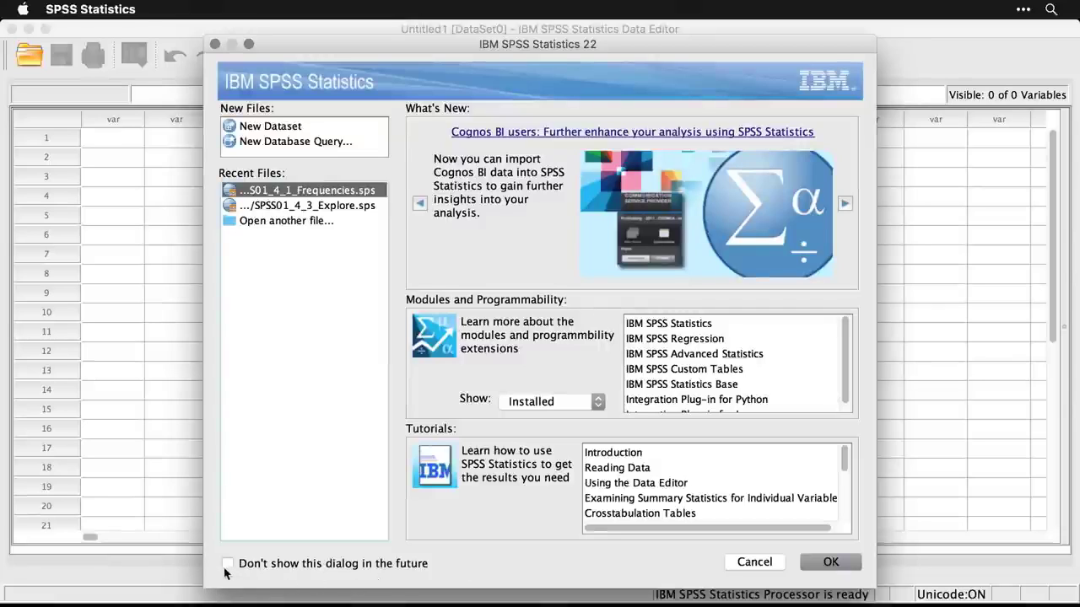
Dismiss the welcome dialog and open the recently used sample data file demo.sav
{"action": "left_click", "coordinate": [753, 569]}
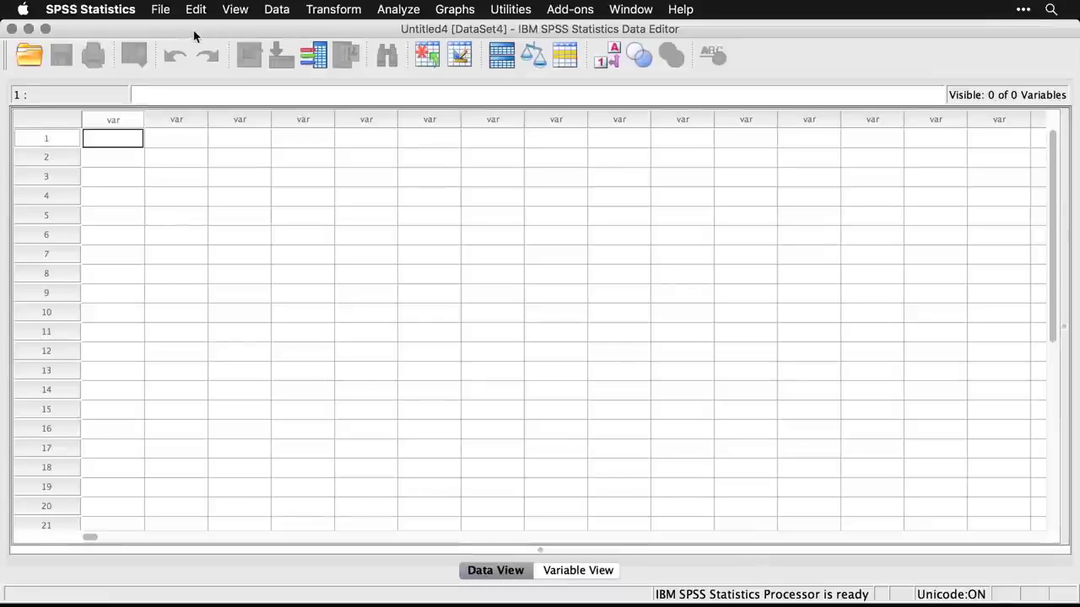
{"action": "left_click", "coordinate": [160, 10]}
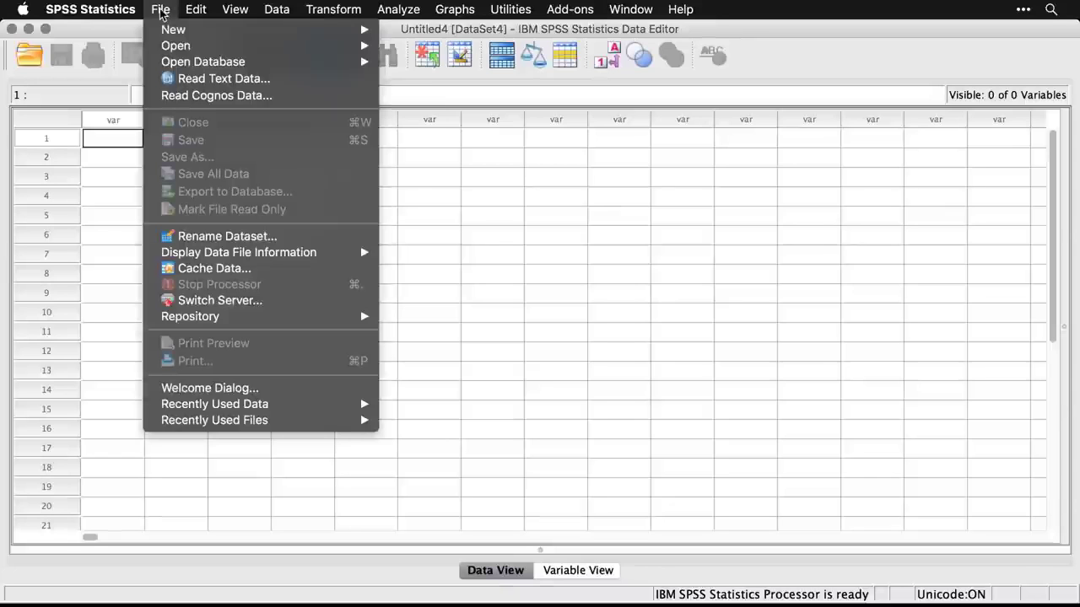
{"action": "mouse_move", "coordinate": [252, 404]}
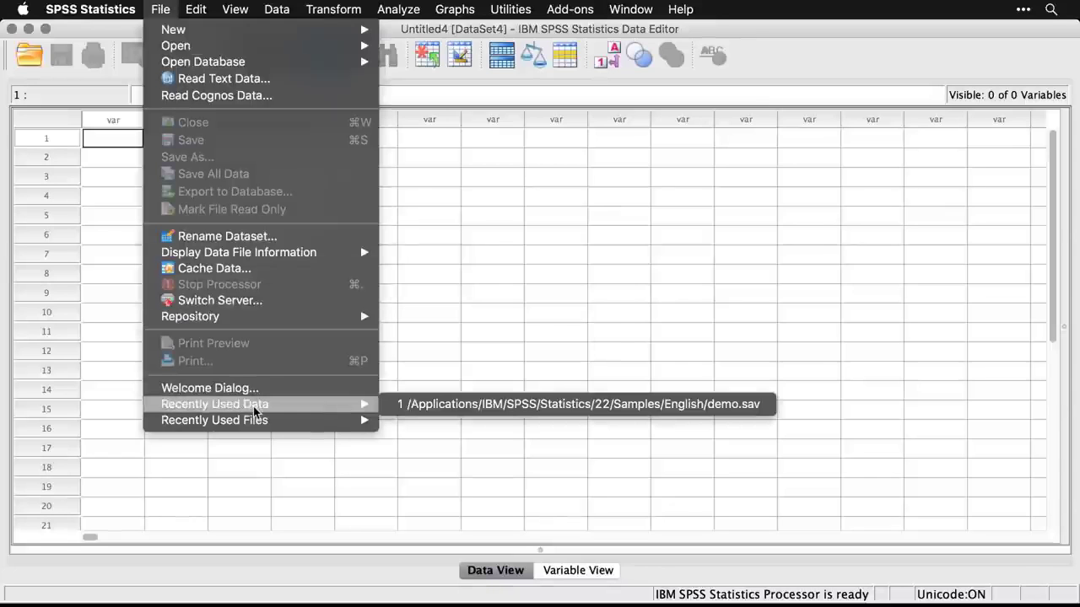
{"action": "left_click", "coordinate": [441, 405]}
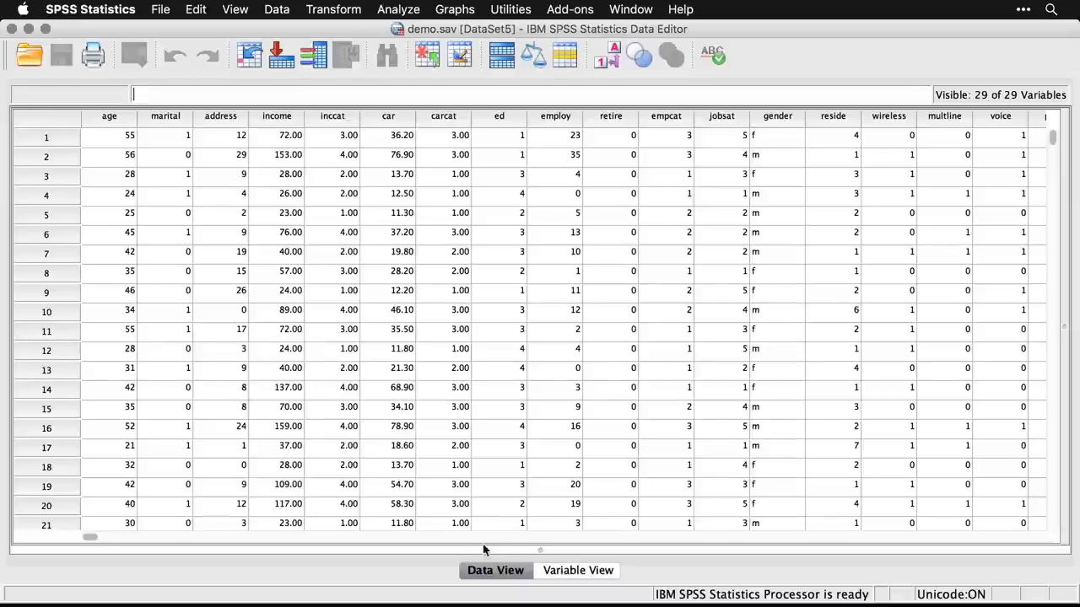
Display the variable definitions of demo.sav and inspect the type options available for the age variable
{"action": "left_click", "coordinate": [568, 577]}
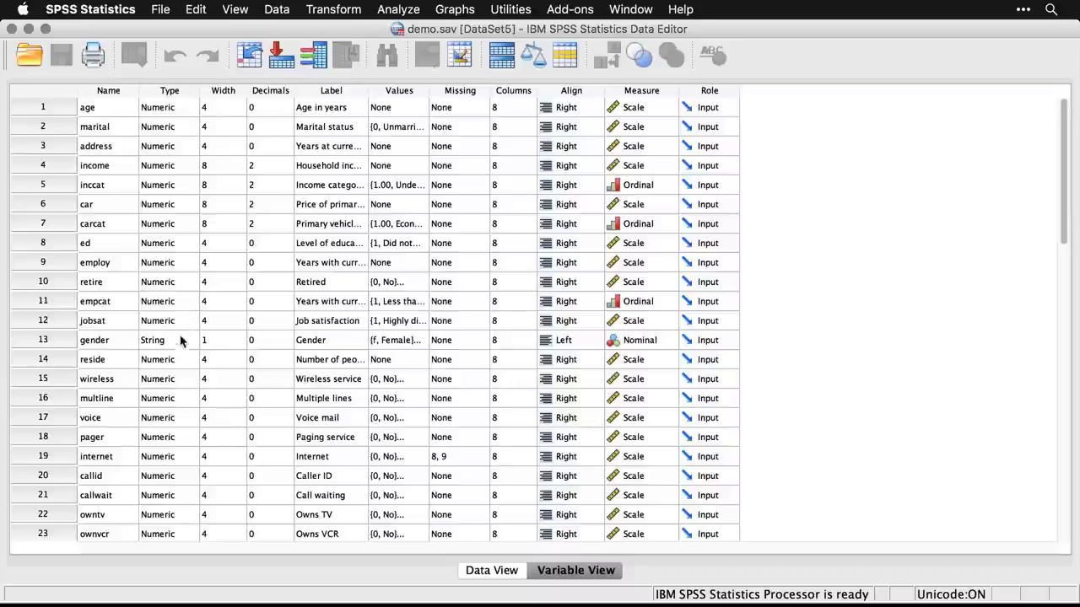
{"action": "left_click", "coordinate": [193, 108]}
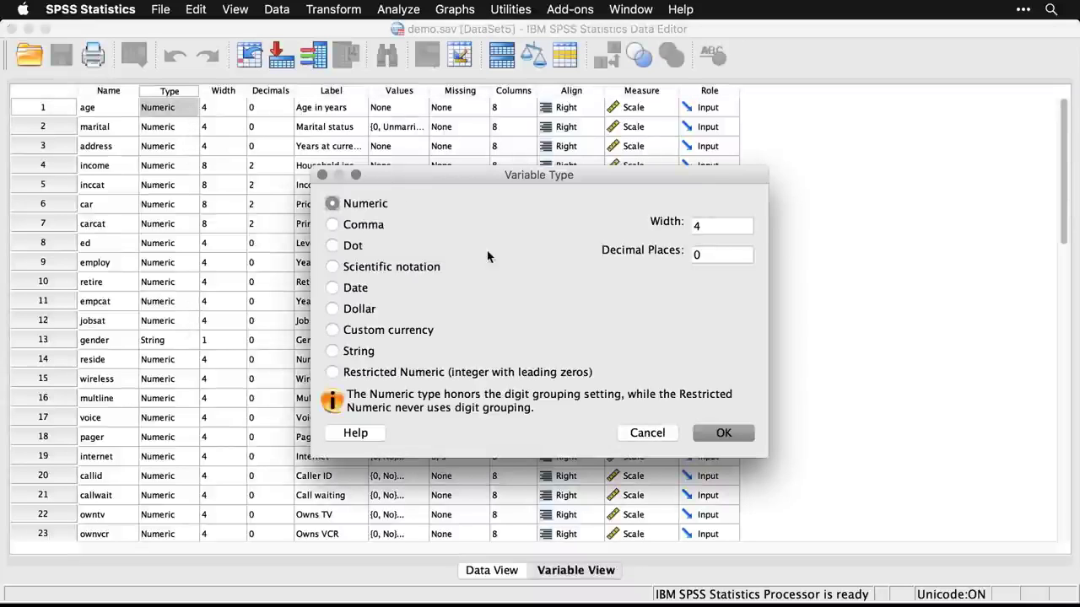
{"action": "left_click", "coordinate": [654, 435]}
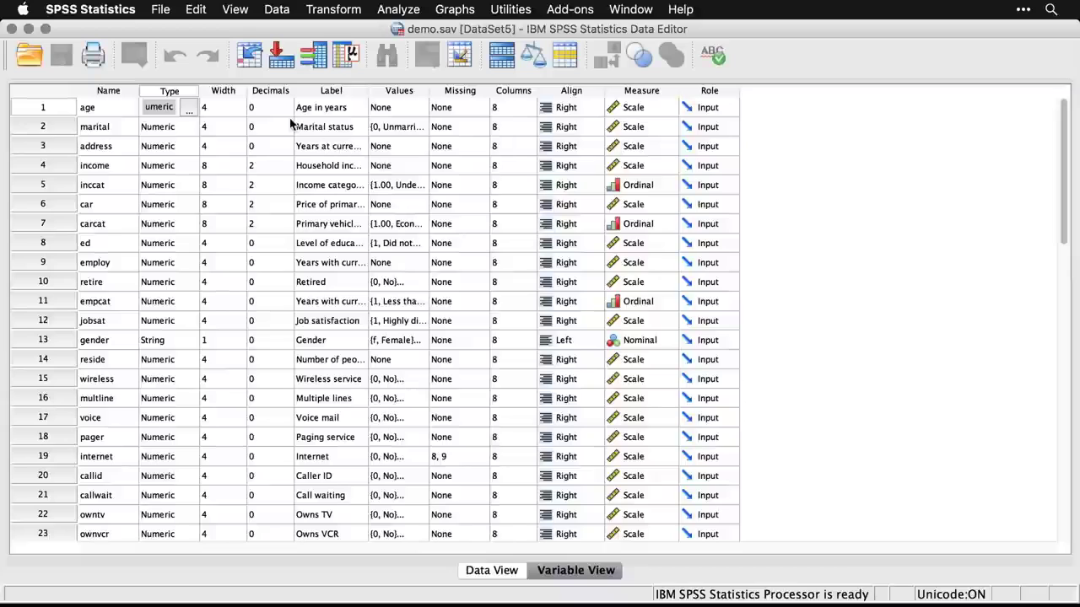
Examine the variable names and descriptive labels, and inspect the value labels defined for the marital variable
{"action": "left_click", "coordinate": [334, 94]}
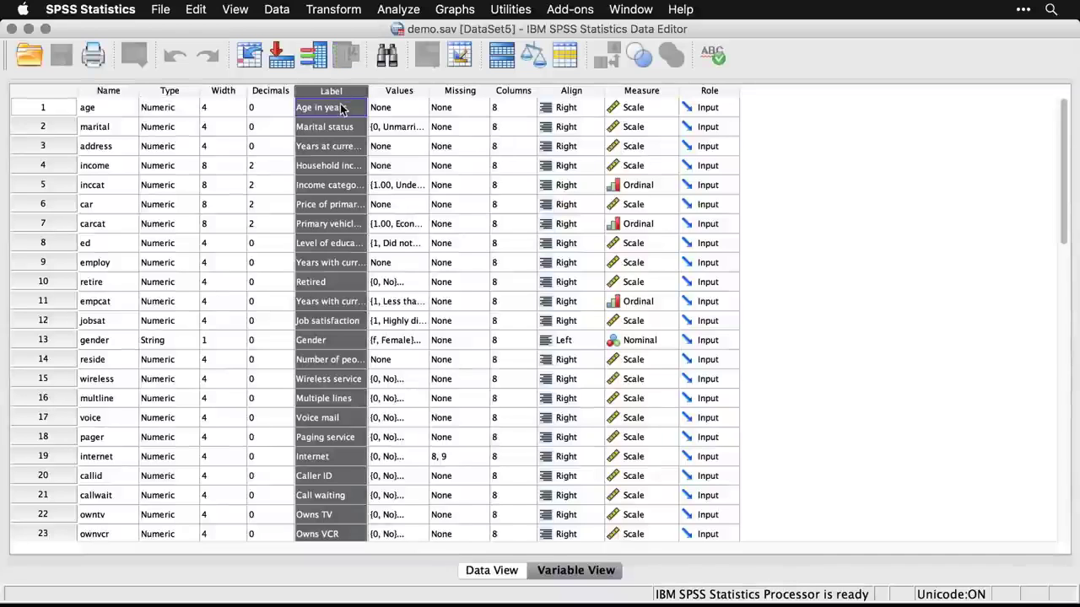
{"action": "left_click", "coordinate": [107, 109]}
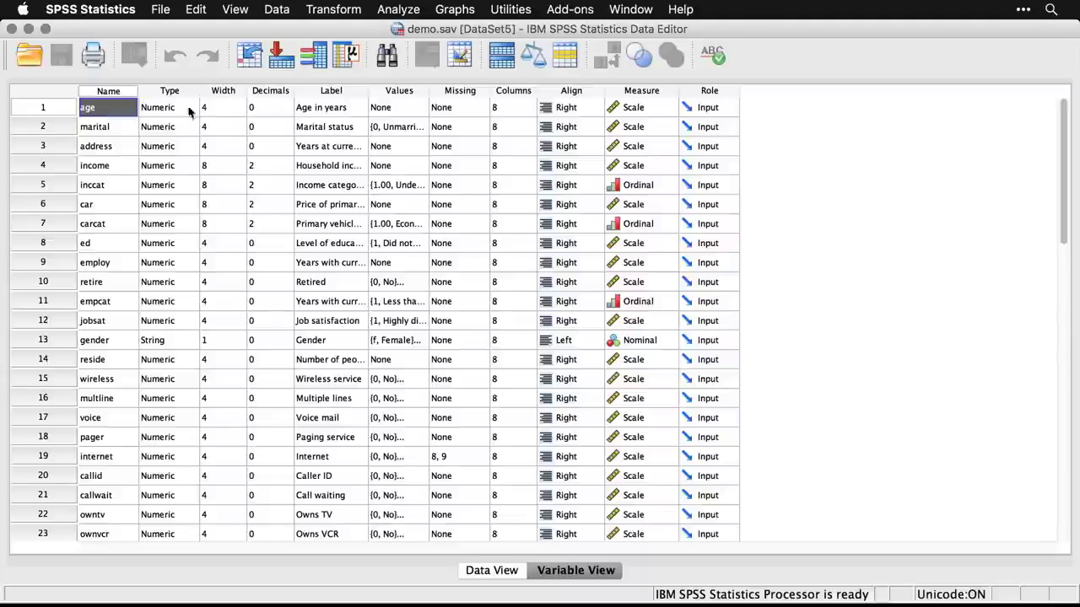
{"action": "left_click", "coordinate": [333, 115]}
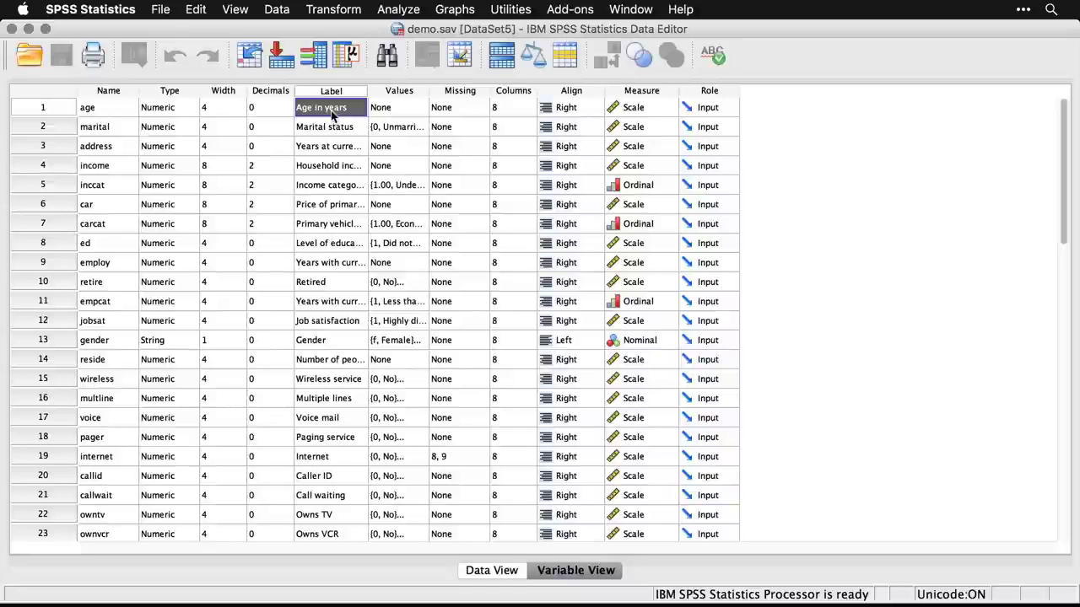
{"action": "left_click", "coordinate": [401, 129]}
{"action": "left_click", "coordinate": [419, 130]}
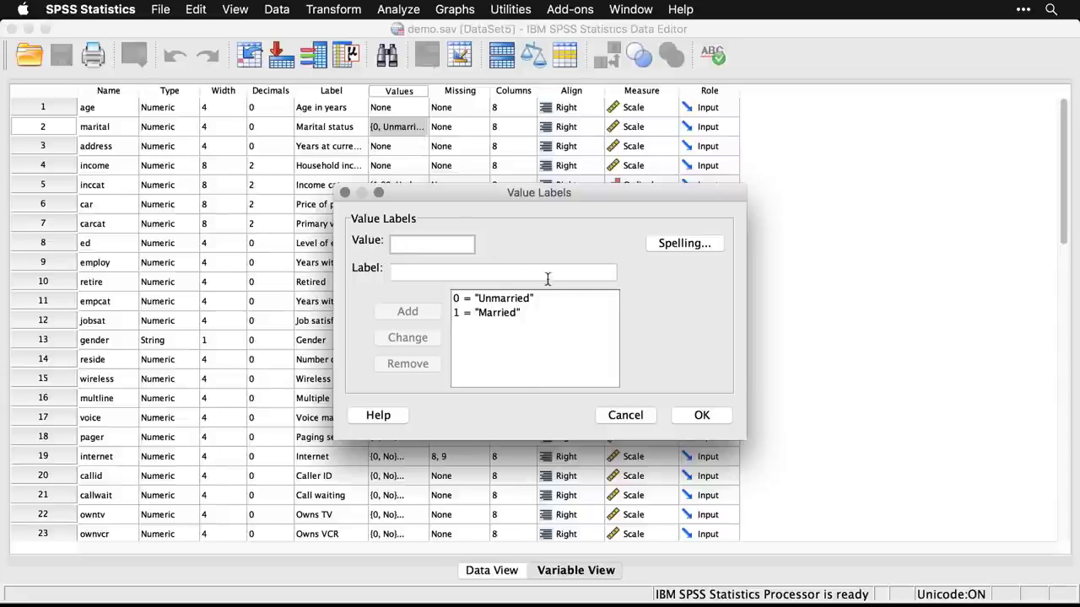
{"action": "left_click", "coordinate": [630, 416]}
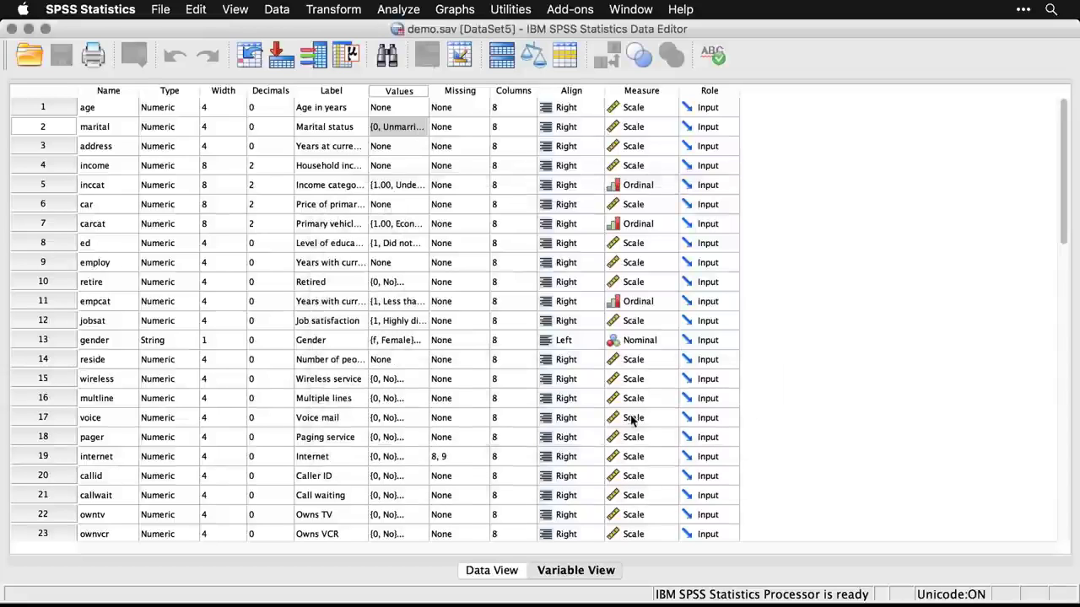
Return to the data rows and display value labels in place of the codes, restoring the codes after viewing
{"action": "left_click", "coordinate": [498, 571]}
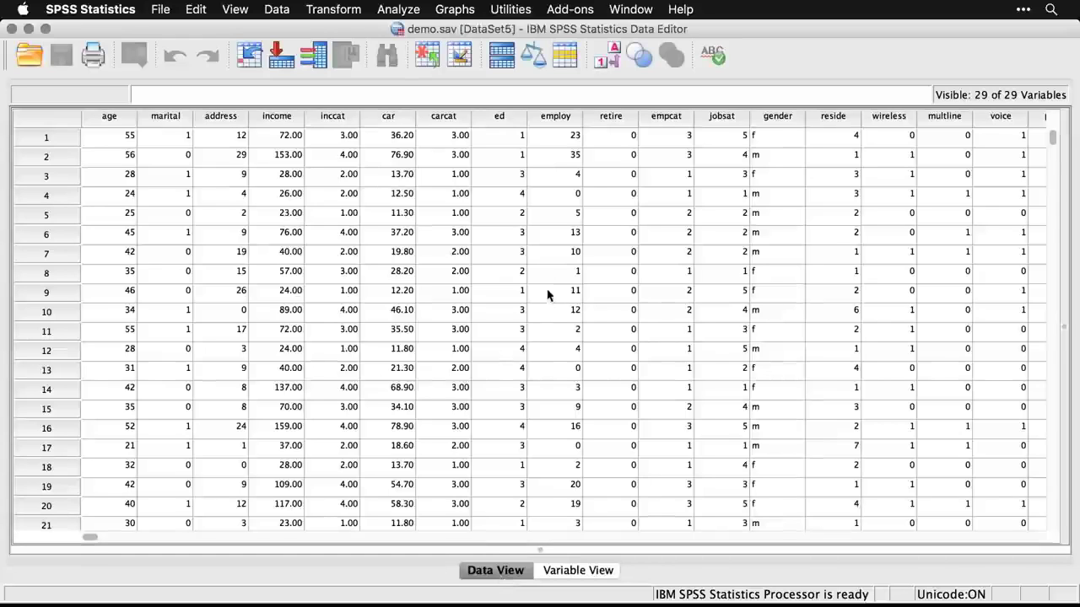
{"action": "left_click", "coordinate": [611, 64]}
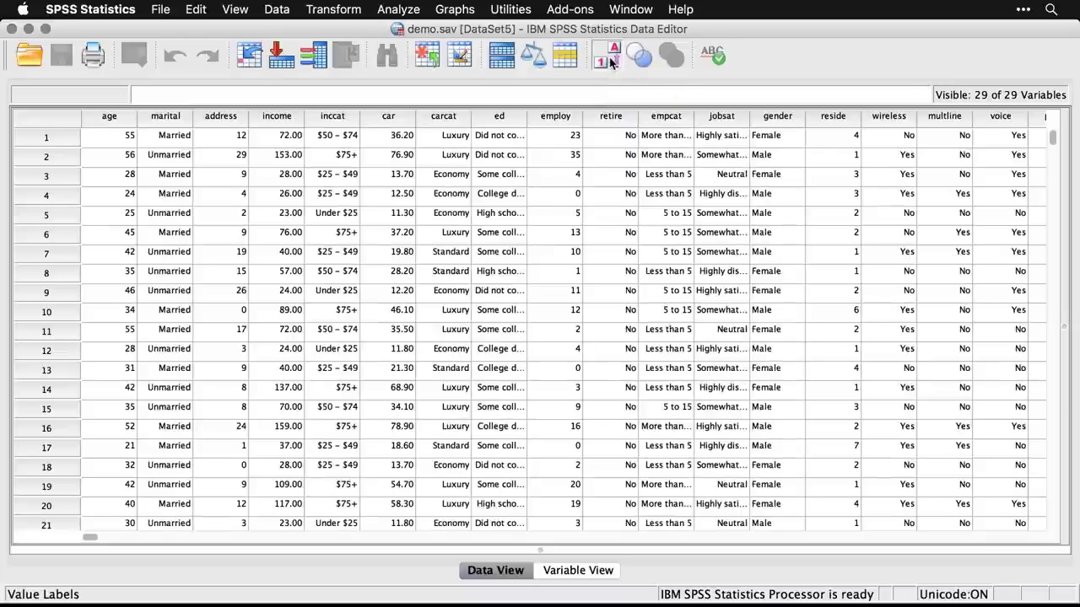
{"action": "left_click", "coordinate": [611, 63]}
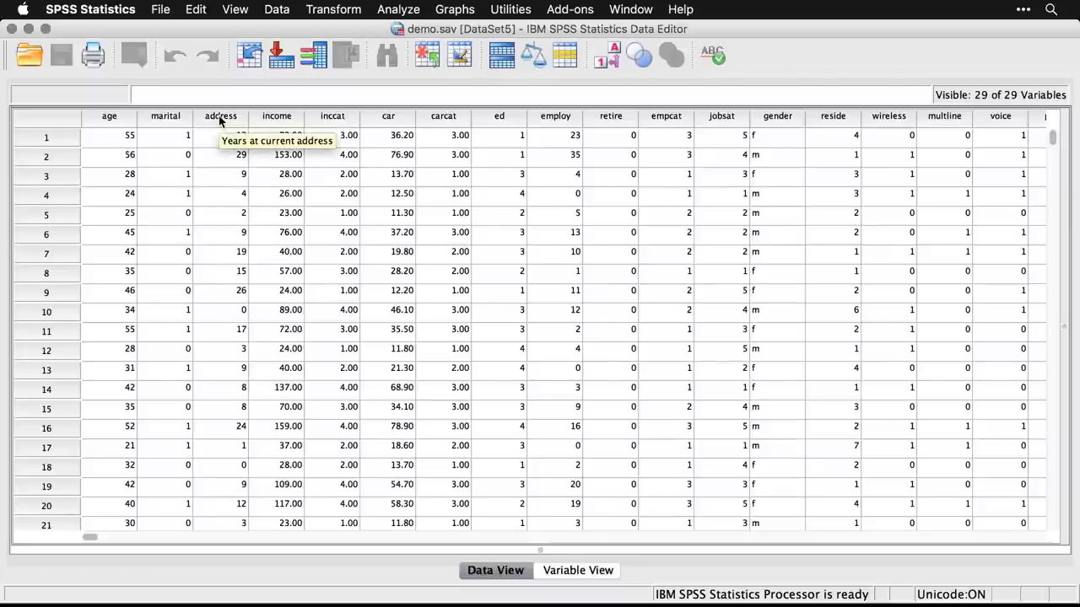
Go back to the variable definitions and inspect the measurement level and role options for the age variable
{"action": "left_click", "coordinate": [580, 571]}
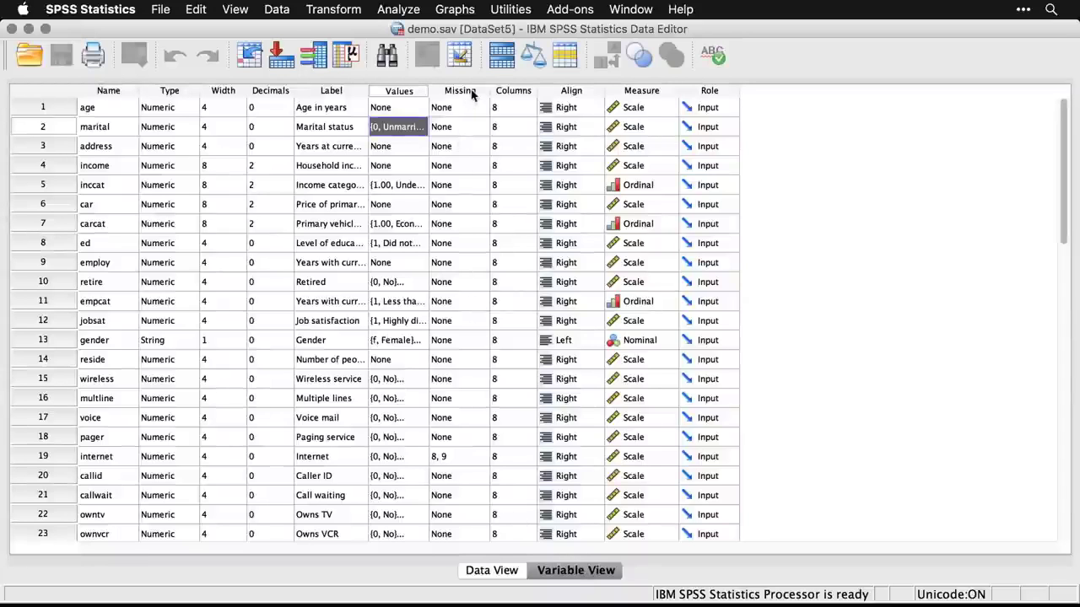
{"action": "left_click", "coordinate": [671, 110]}
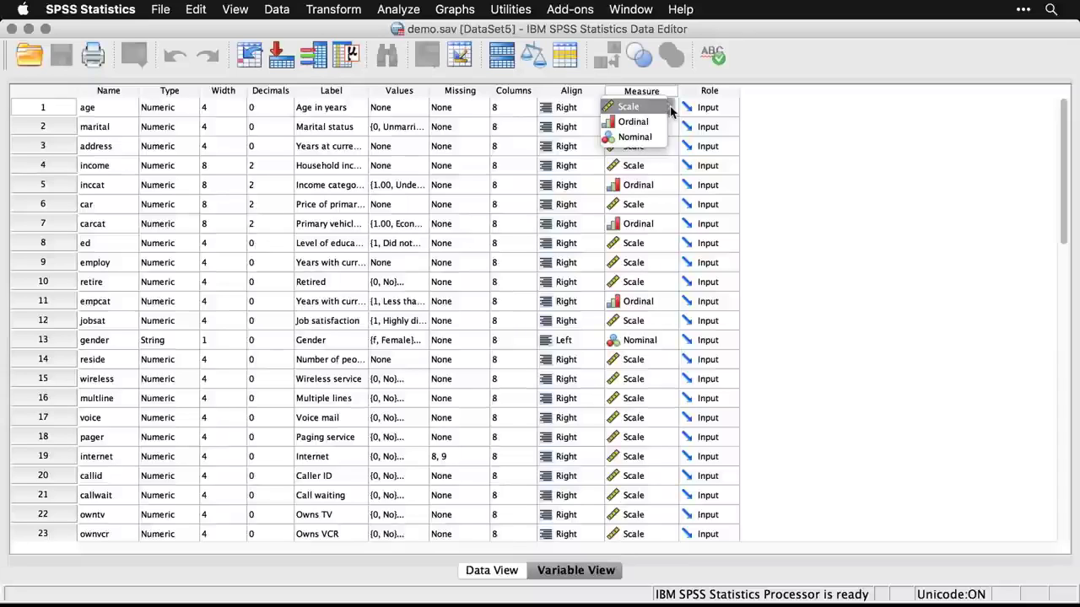
{"action": "left_click", "coordinate": [793, 104]}
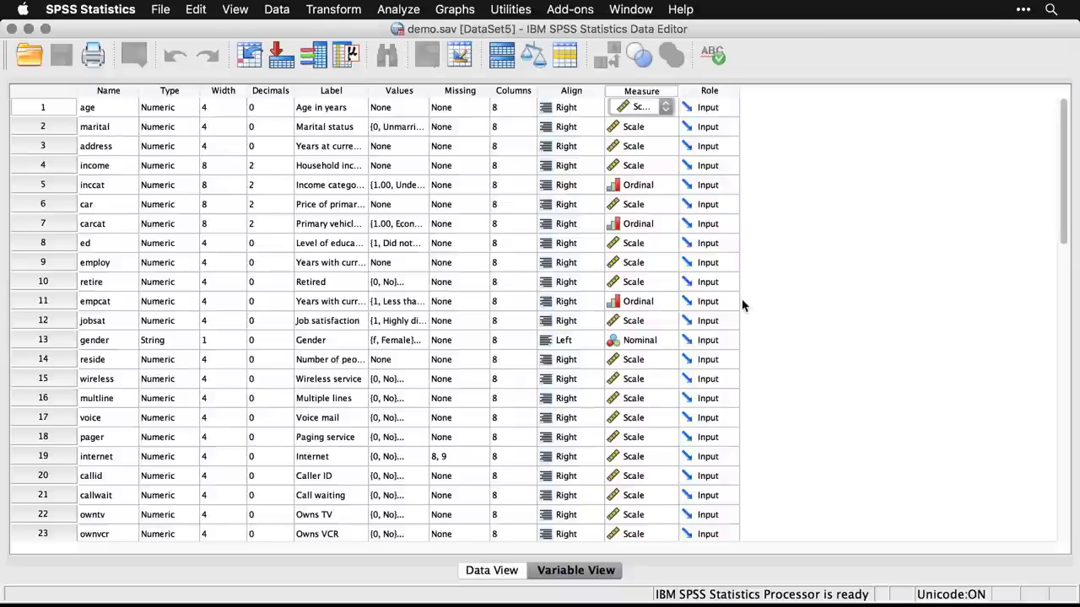
{"action": "left_click", "coordinate": [735, 107]}
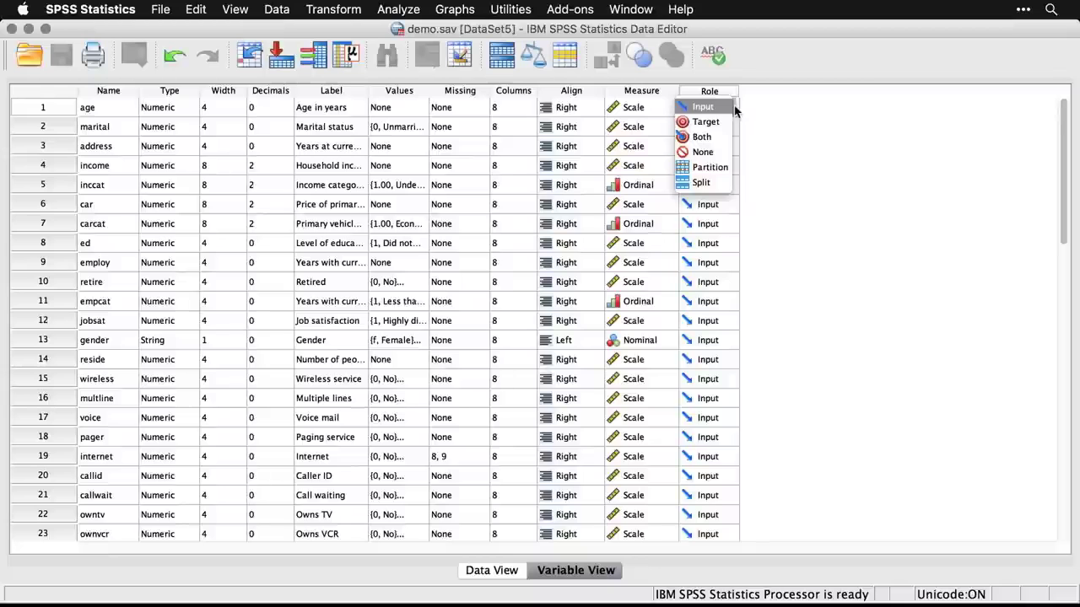
{"action": "left_click", "coordinate": [797, 141]}
{"action": "scroll", "coordinate": [797, 141], "scroll_direction": "down", "scroll_amount": 5}
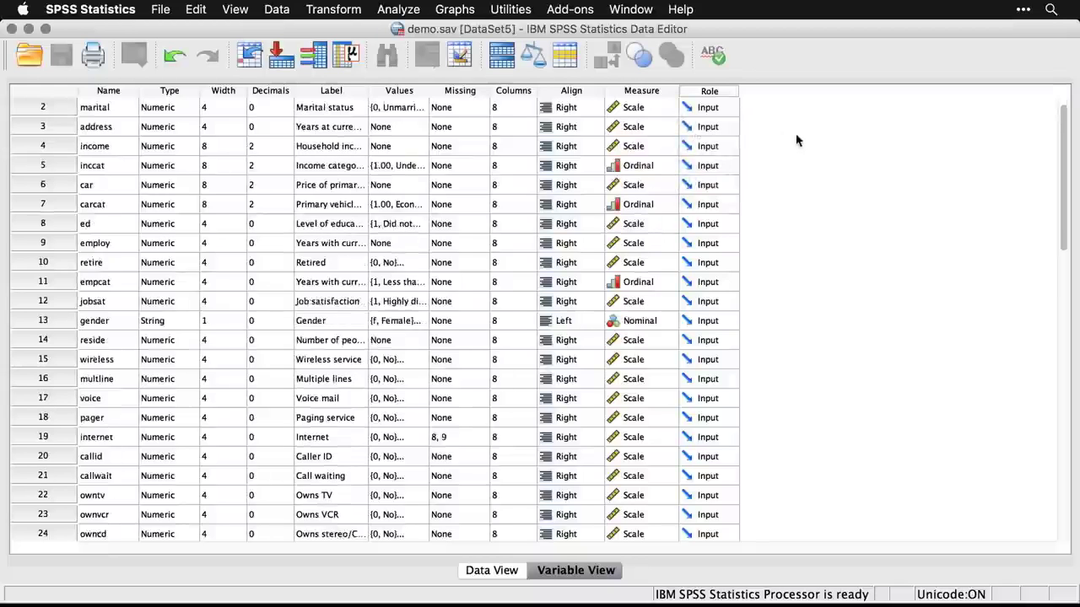
{"action": "scroll", "coordinate": [797, 141], "scroll_direction": "up", "scroll_amount": 5}
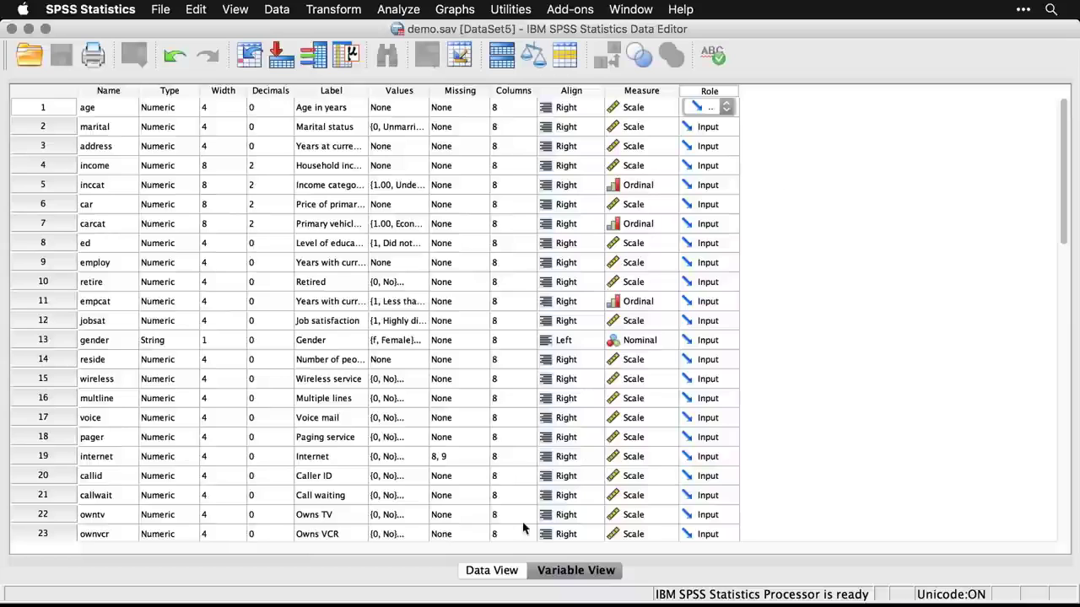
Return to the data rows and create a legacy histogram of Age in years [age]
{"action": "left_click", "coordinate": [491, 572]}
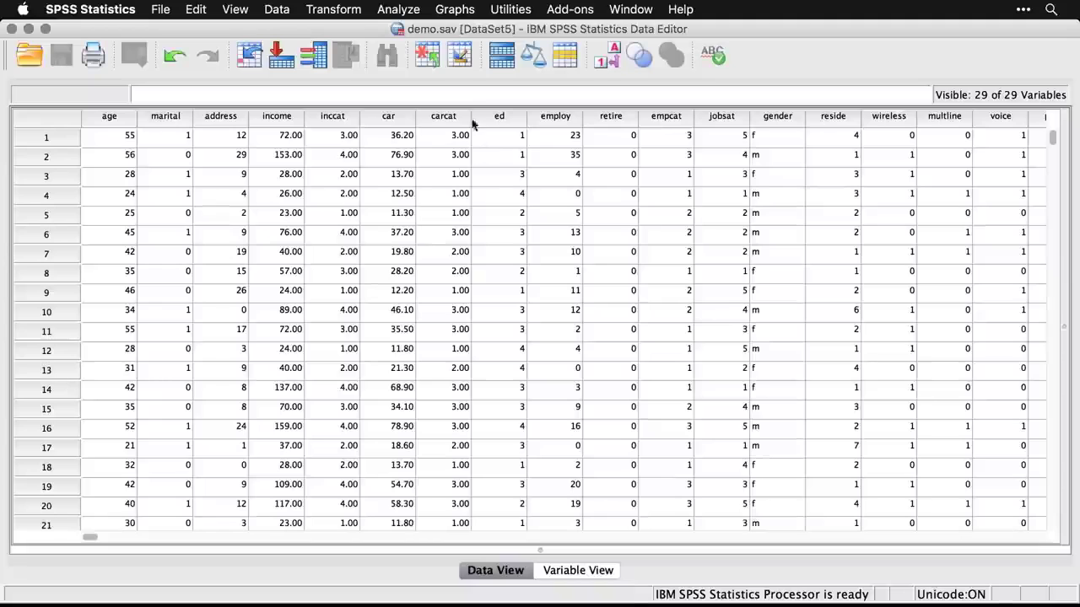
{"action": "left_click", "coordinate": [455, 8]}
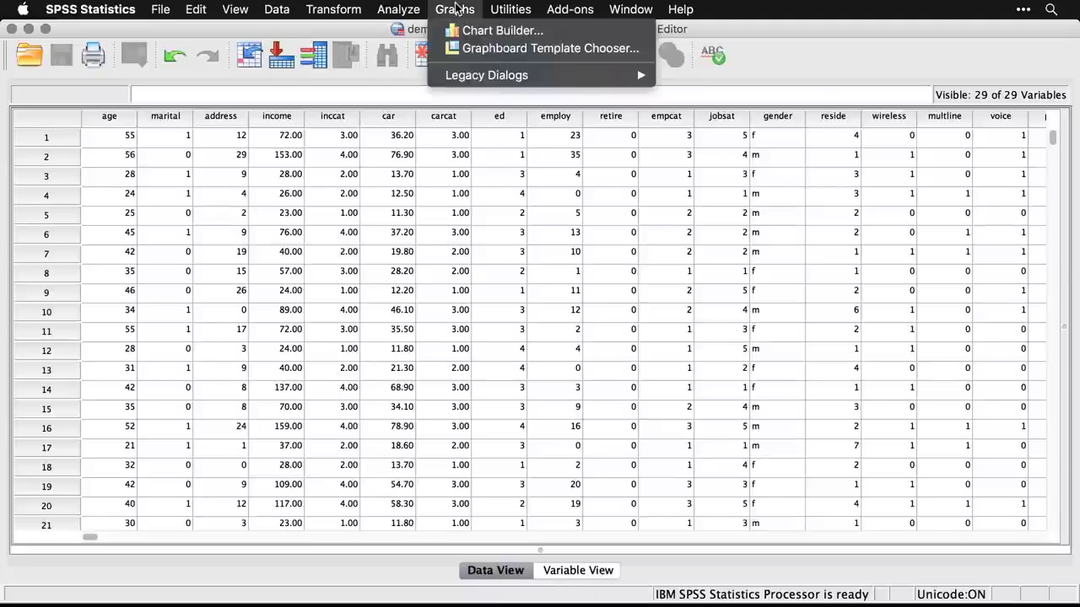
{"action": "mouse_move", "coordinate": [471, 73]}
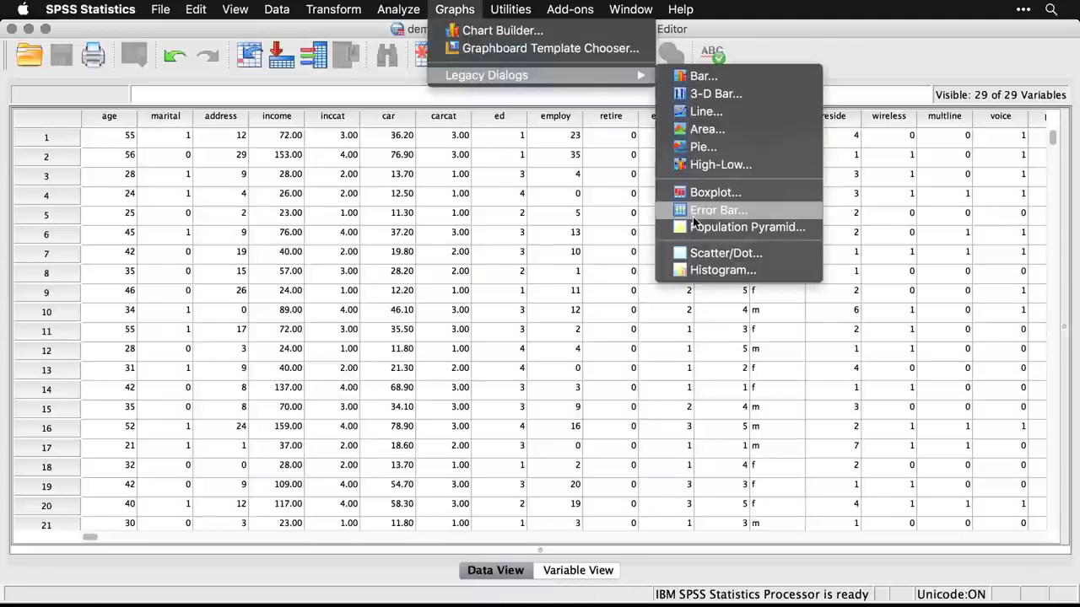
{"action": "left_click", "coordinate": [705, 267]}
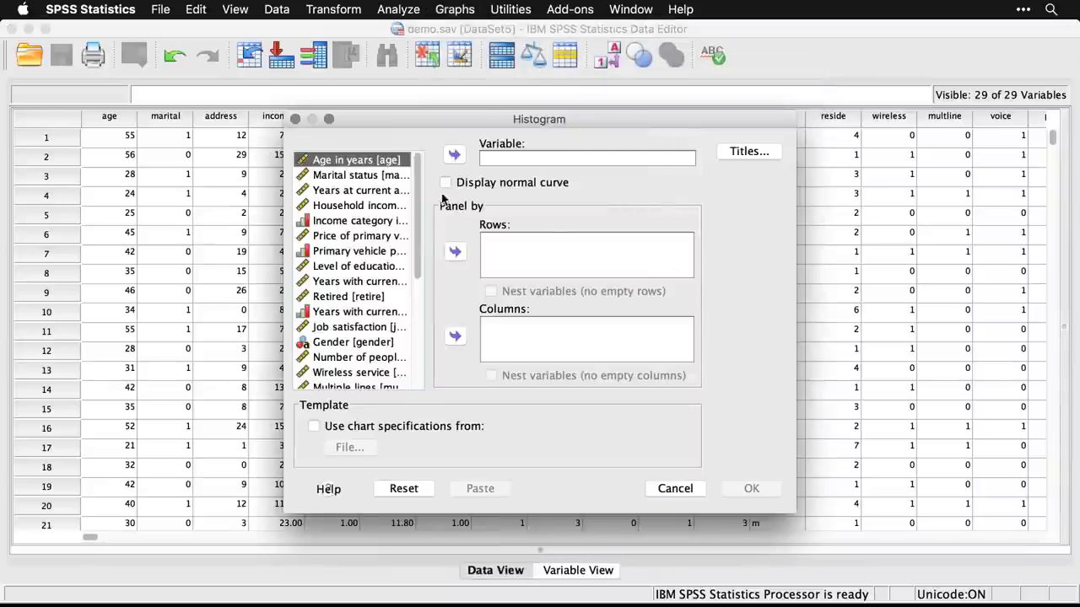
{"action": "left_click", "coordinate": [455, 155]}
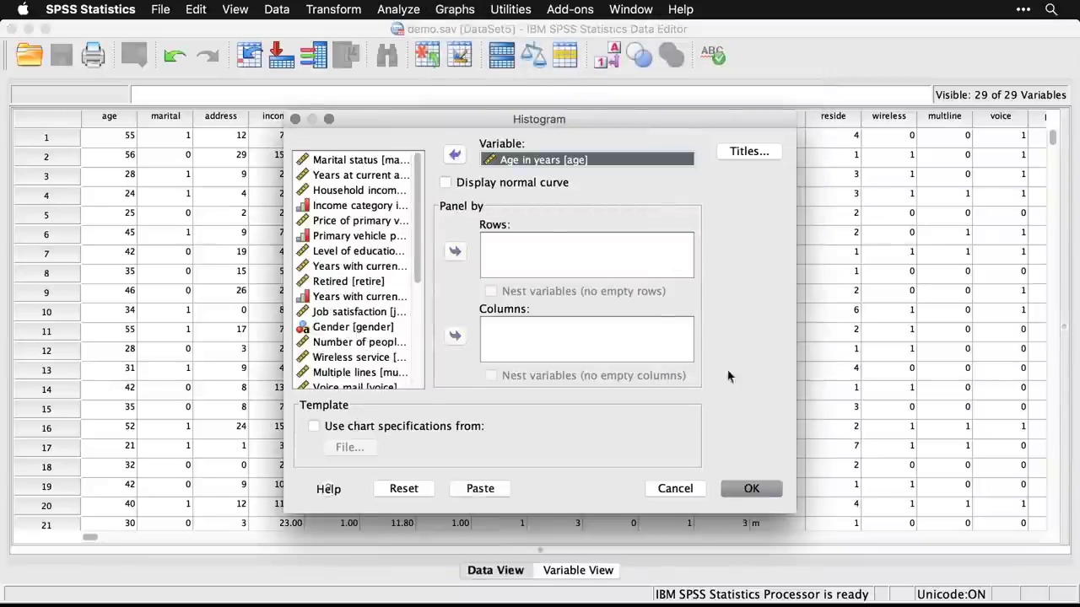
{"action": "left_click", "coordinate": [755, 490]}
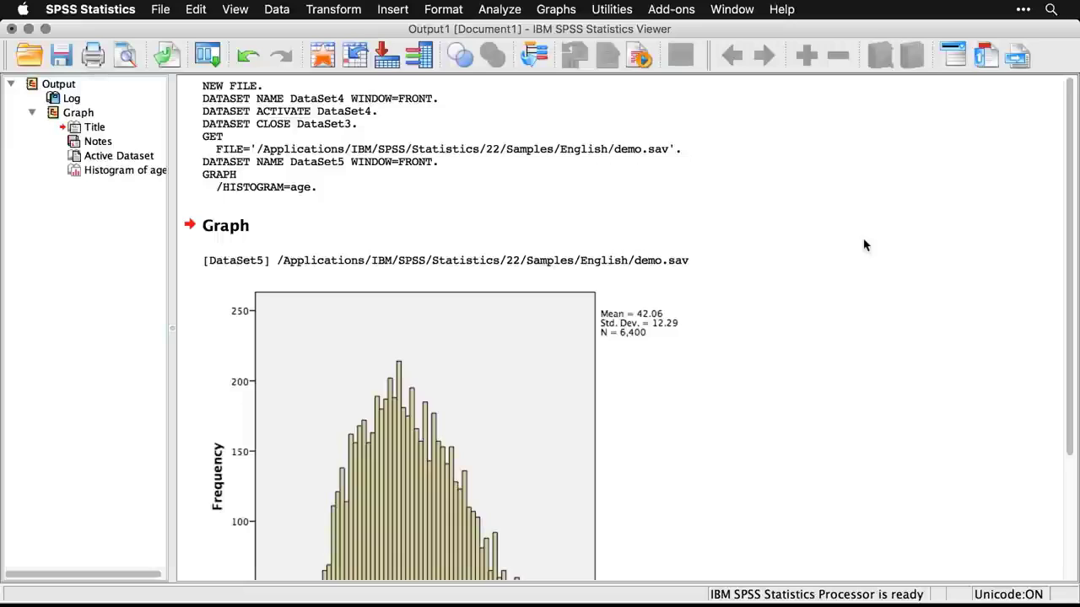
Examine the age histogram in the output, collapse and re-expand the Graph section, and select the command log
{"action": "scroll", "coordinate": [864, 244], "scroll_direction": "down", "scroll_amount": 5}
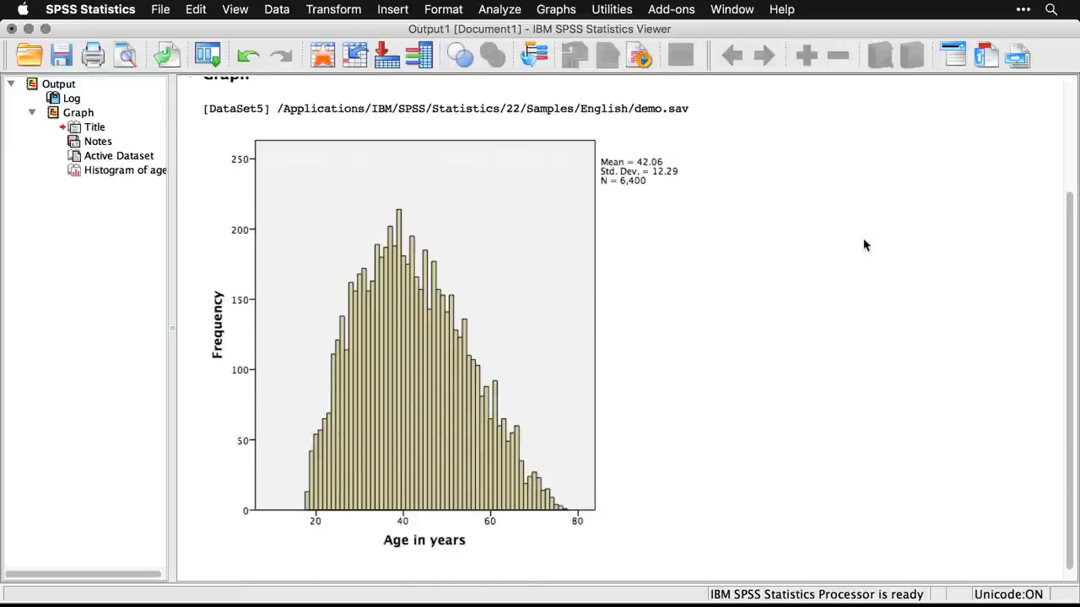
{"action": "scroll", "coordinate": [863, 244], "scroll_direction": "down", "scroll_amount": 1}
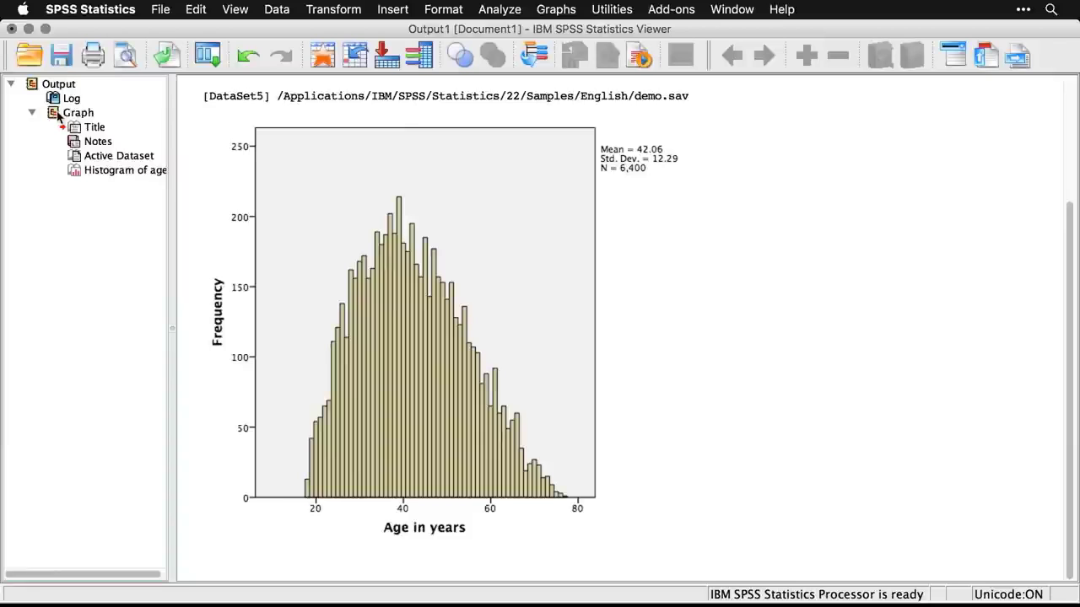
{"action": "left_click", "coordinate": [32, 113]}
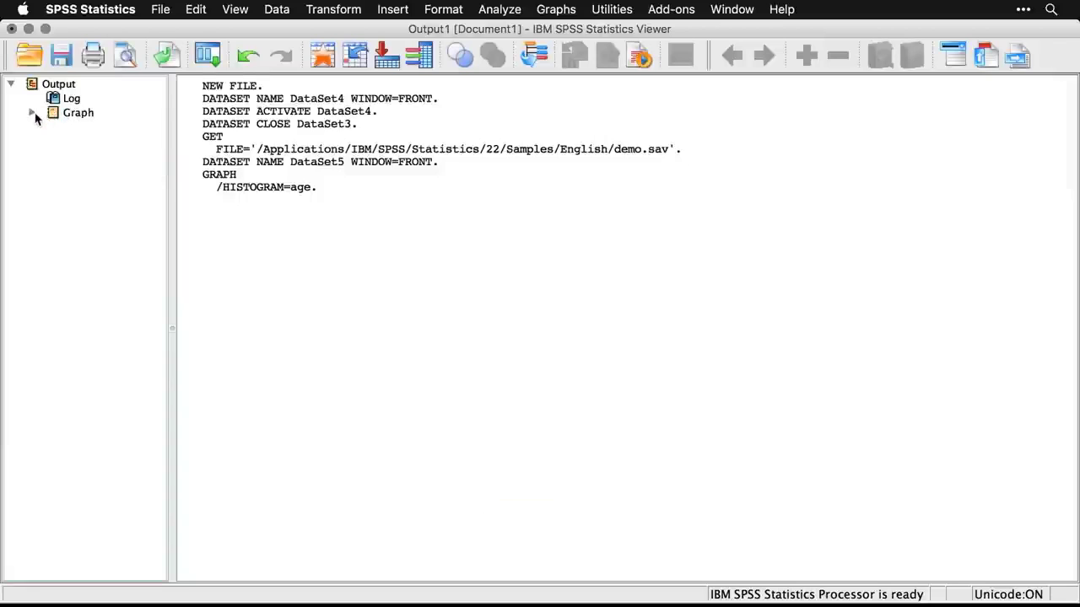
{"action": "left_click", "coordinate": [32, 113]}
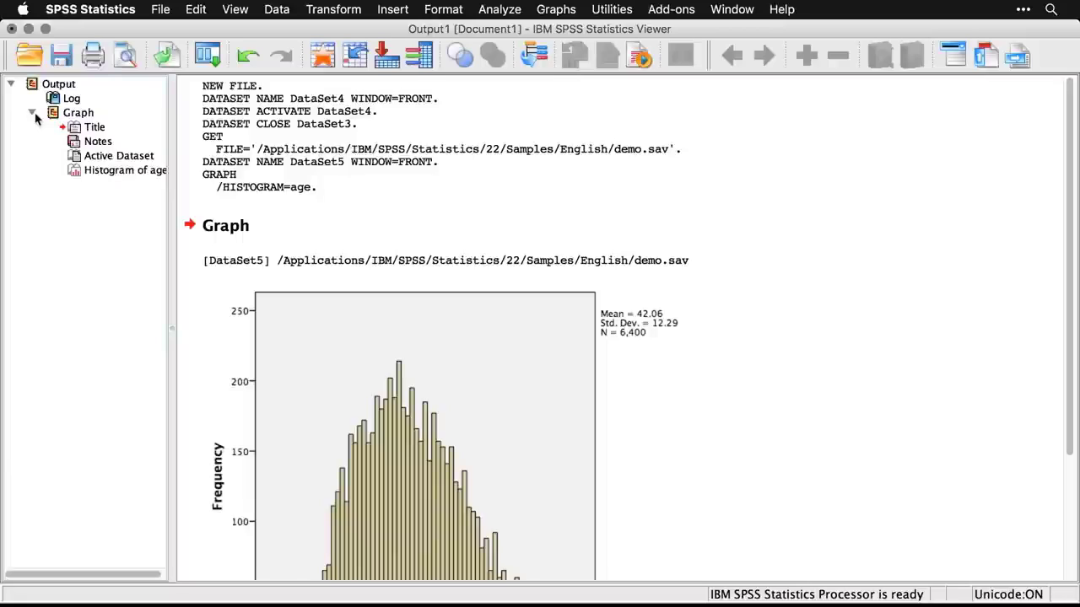
{"action": "left_click", "coordinate": [221, 127]}
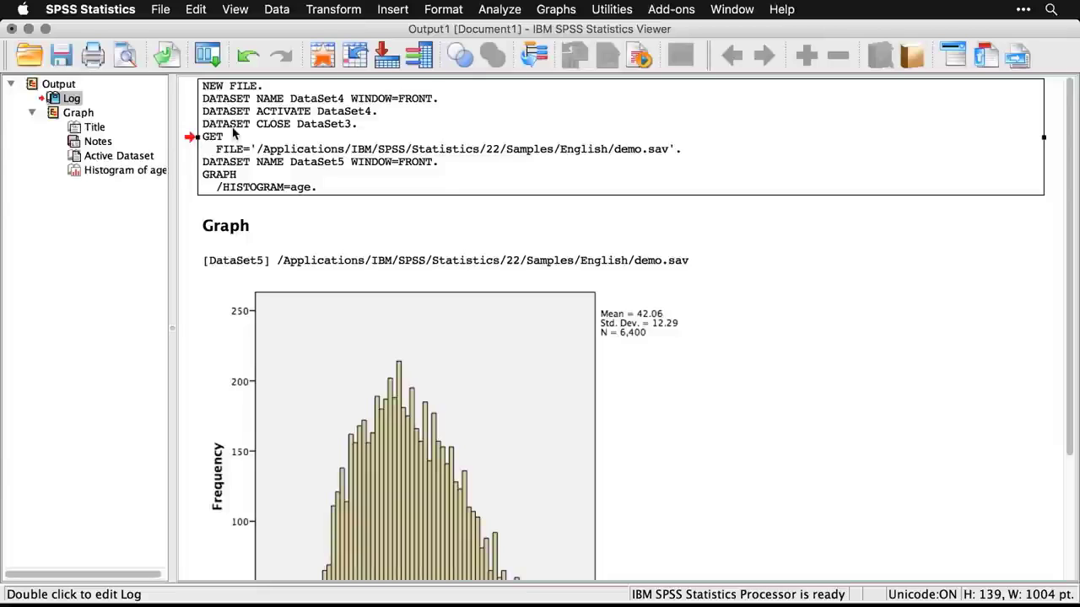
Create a new, empty syntax file
{"action": "left_click", "coordinate": [159, 11]}
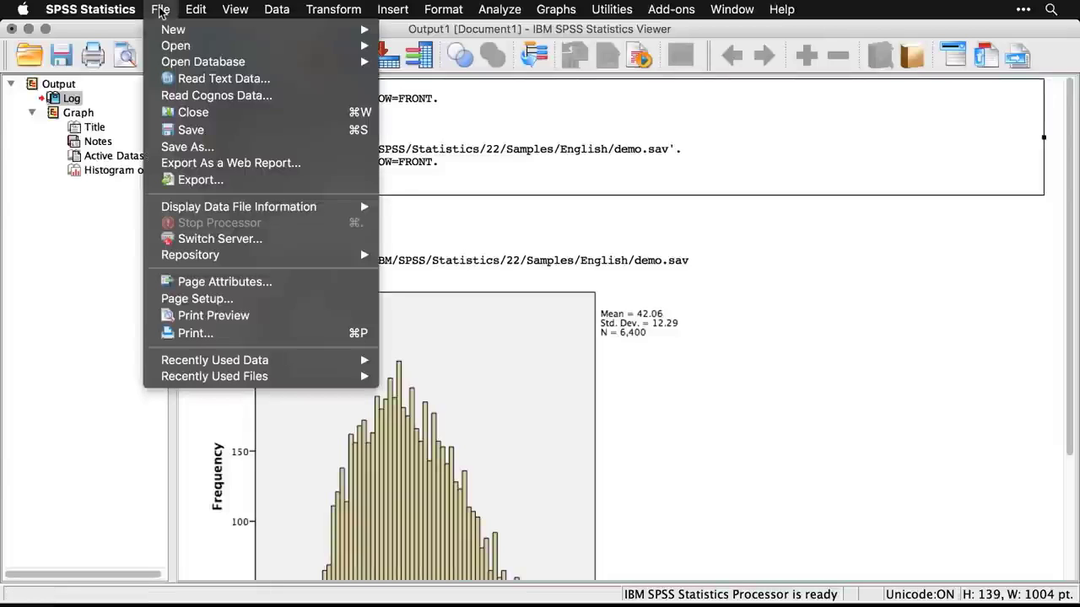
{"action": "mouse_move", "coordinate": [165, 32]}
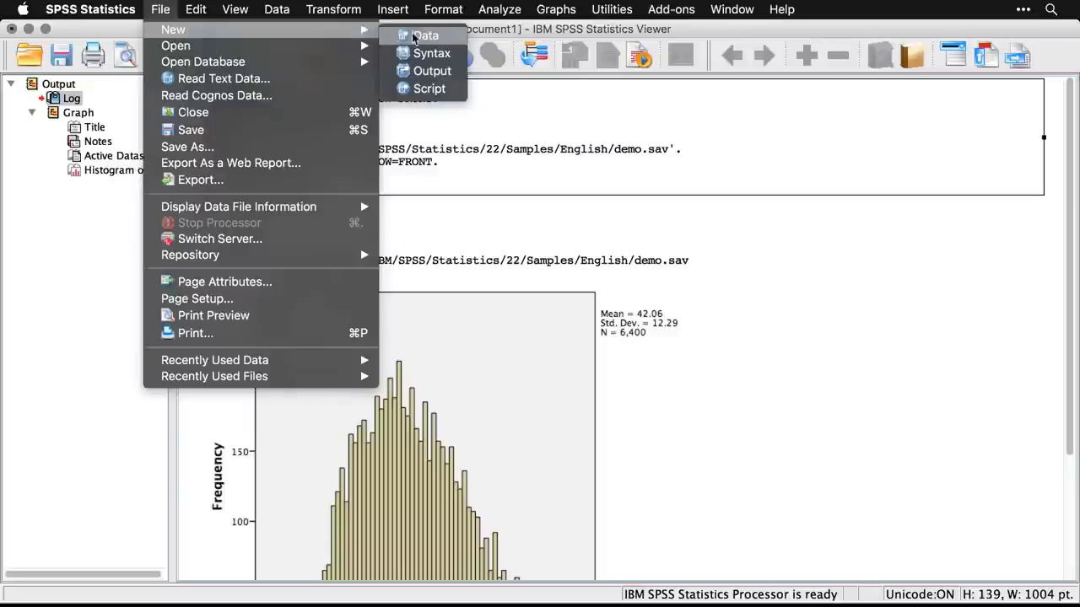
{"action": "left_click", "coordinate": [431, 54]}
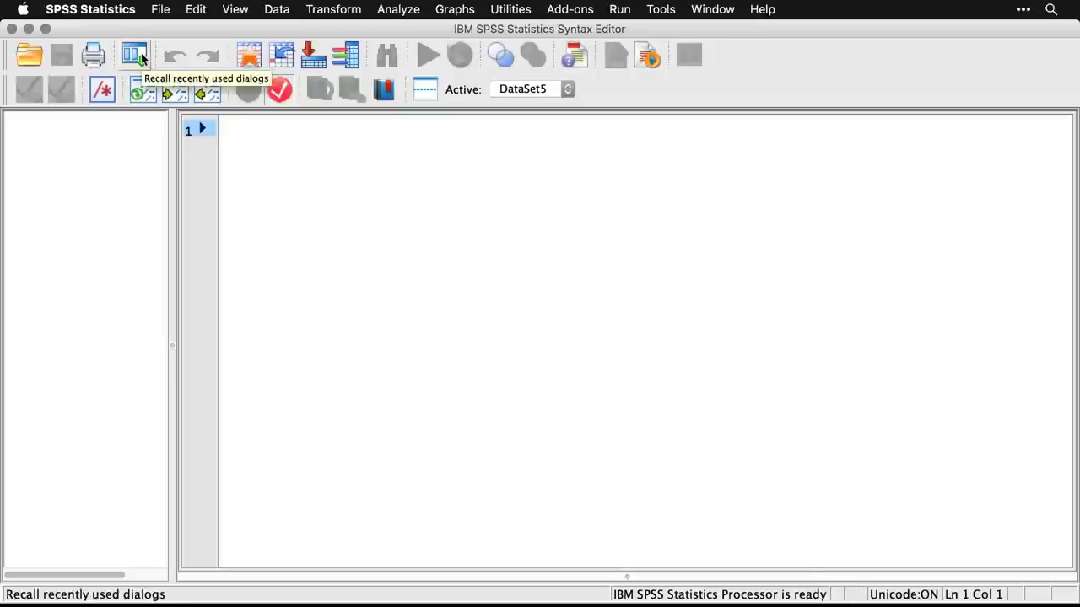
Paste the age histogram command from the recalled Histogram dialog into the syntax file and run only its GRAPH command
{"action": "left_click", "coordinate": [146, 88]}
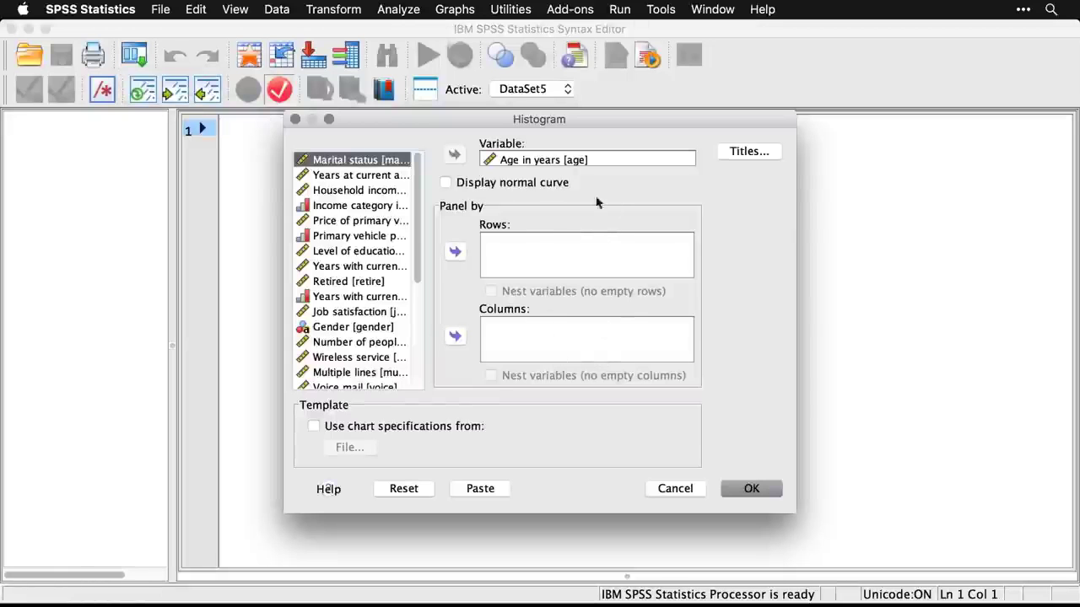
{"action": "left_click", "coordinate": [480, 489]}
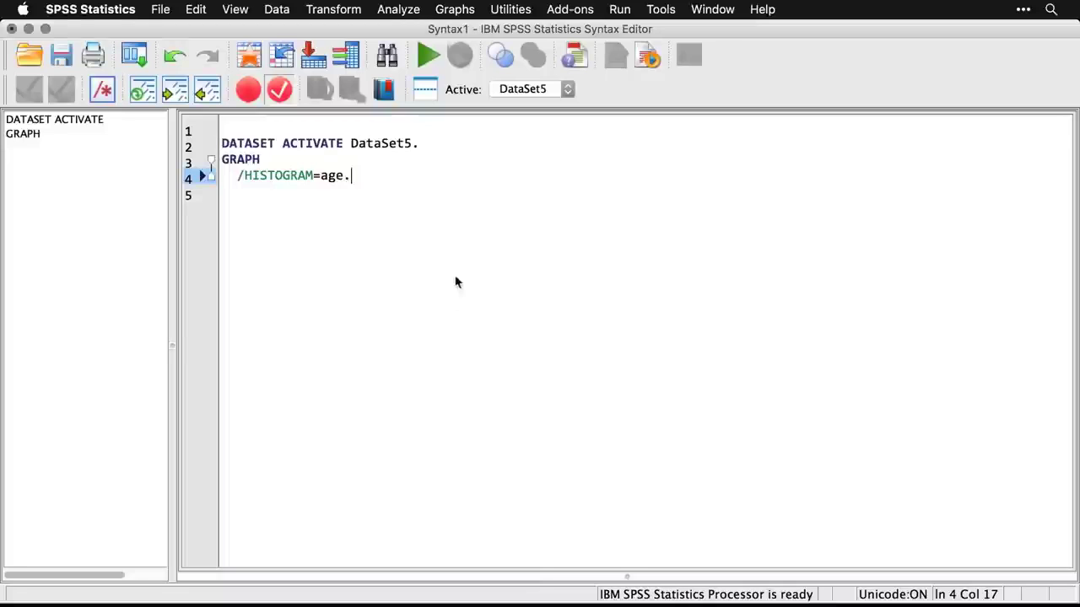
{"action": "left_click_drag", "start_coordinate": [355, 180], "coordinate": [212, 162]}
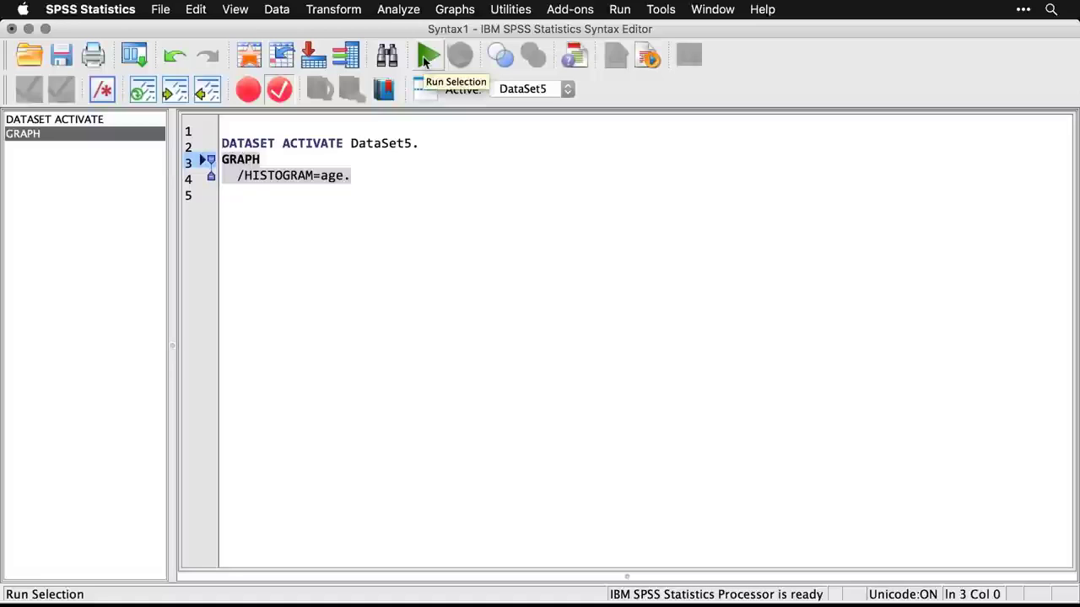
{"action": "left_click", "coordinate": [424, 57]}
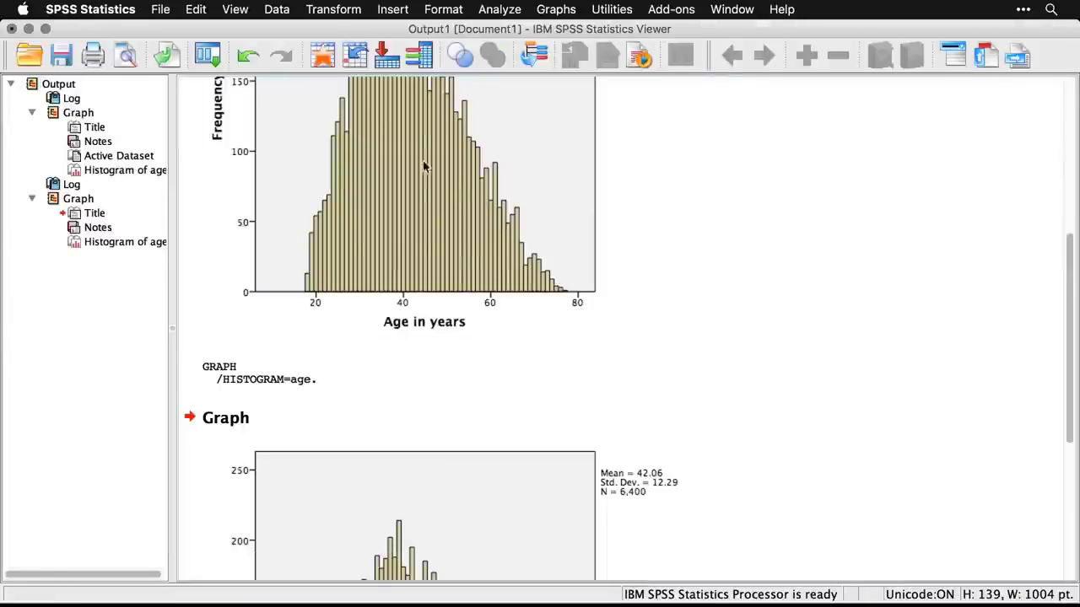
{"action": "scroll", "coordinate": [841, 403], "scroll_direction": "down", "scroll_amount": 5}
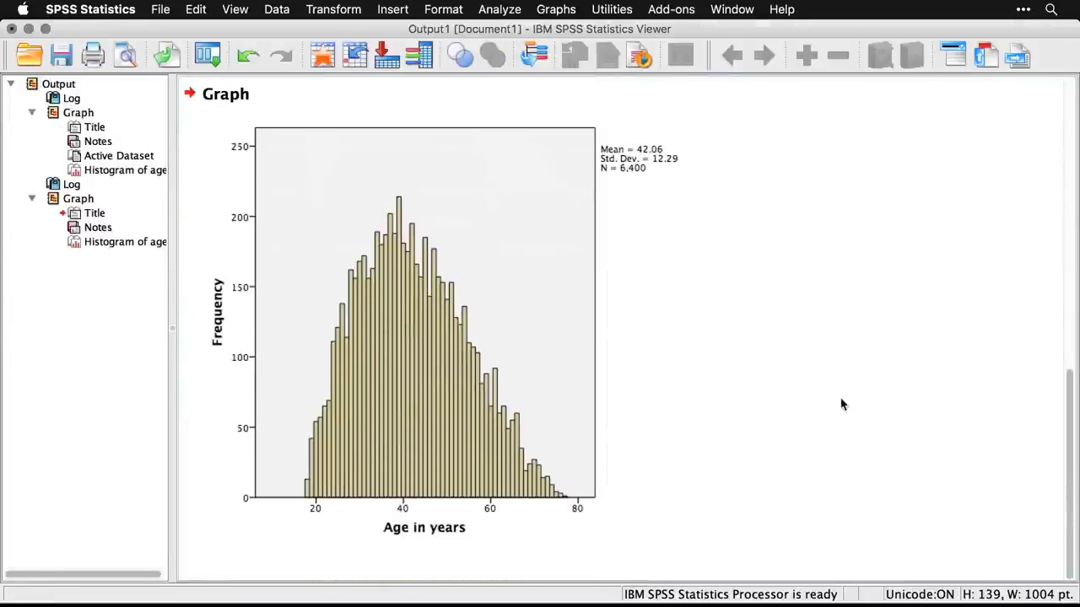
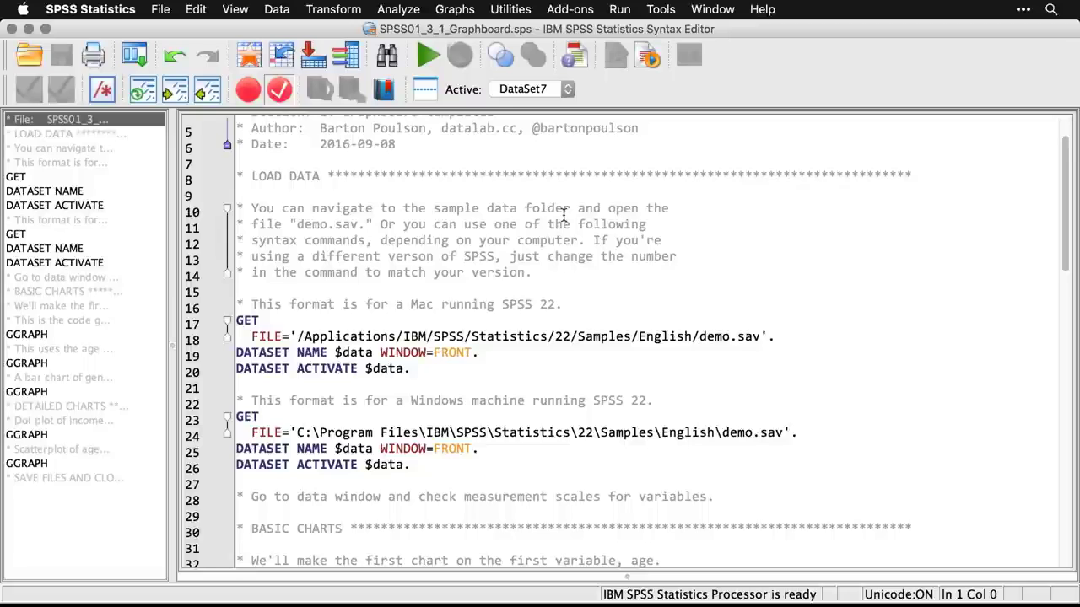
Load demo.sav by running the GET and DATASET commands for a Mac with SPSS 22 in SPSS01_3_1_Graphboard.sps
{"action": "left_click", "coordinate": [555, 338]}
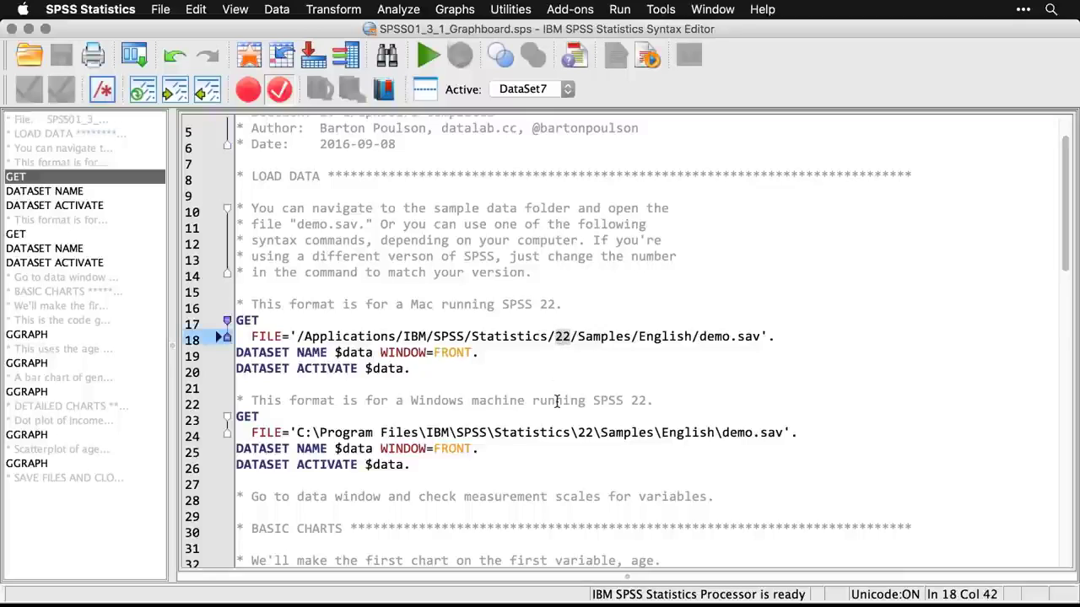
{"action": "left_click_drag", "start_coordinate": [422, 369], "coordinate": [238, 321]}
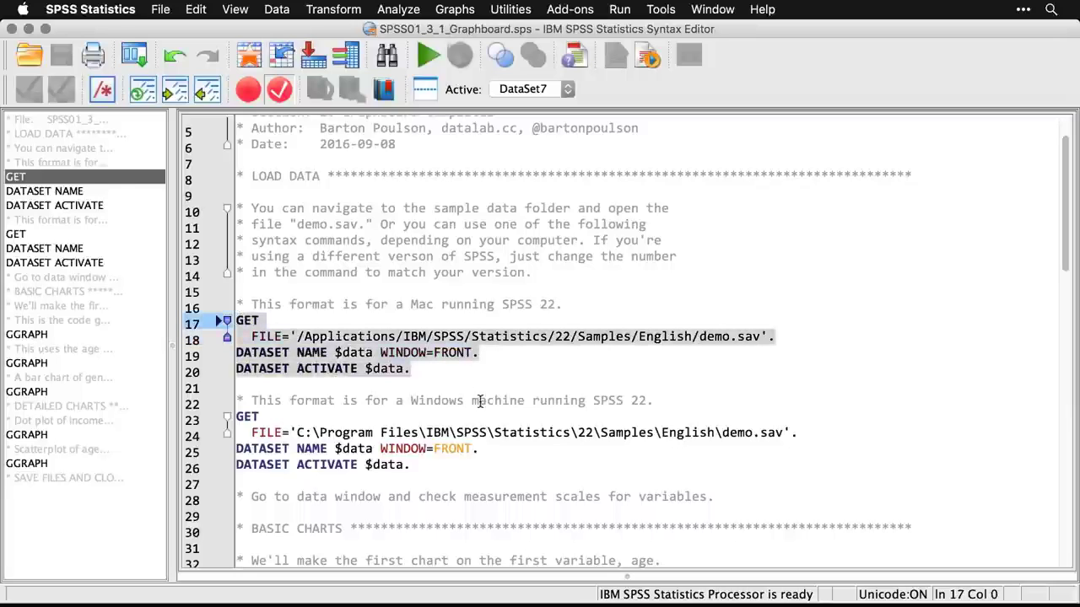
{"action": "key", "text": "super+r"}
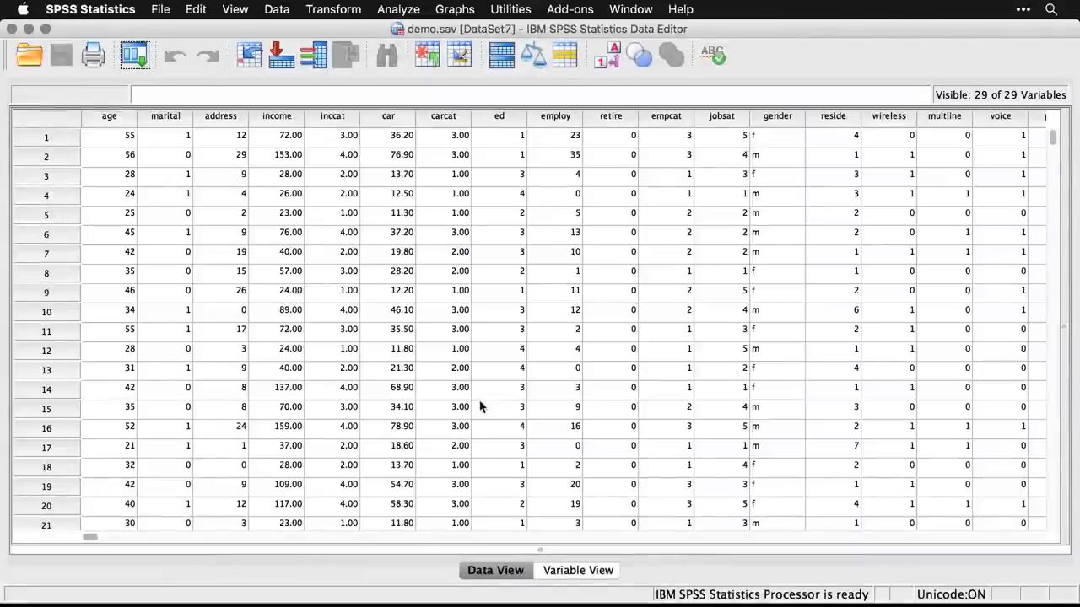
Check the variables' measurement levels in demo.sav, inspect the level options for gender, and return to the data rows
{"action": "left_click", "coordinate": [579, 573]}
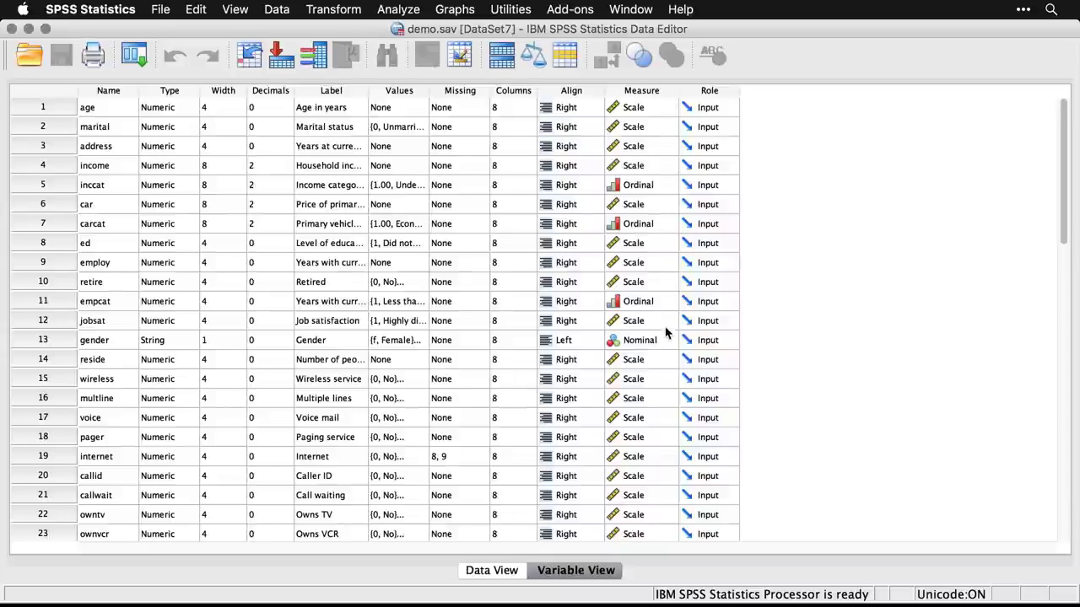
{"action": "scroll", "coordinate": [666, 341], "scroll_direction": "down", "scroll_amount": 3}
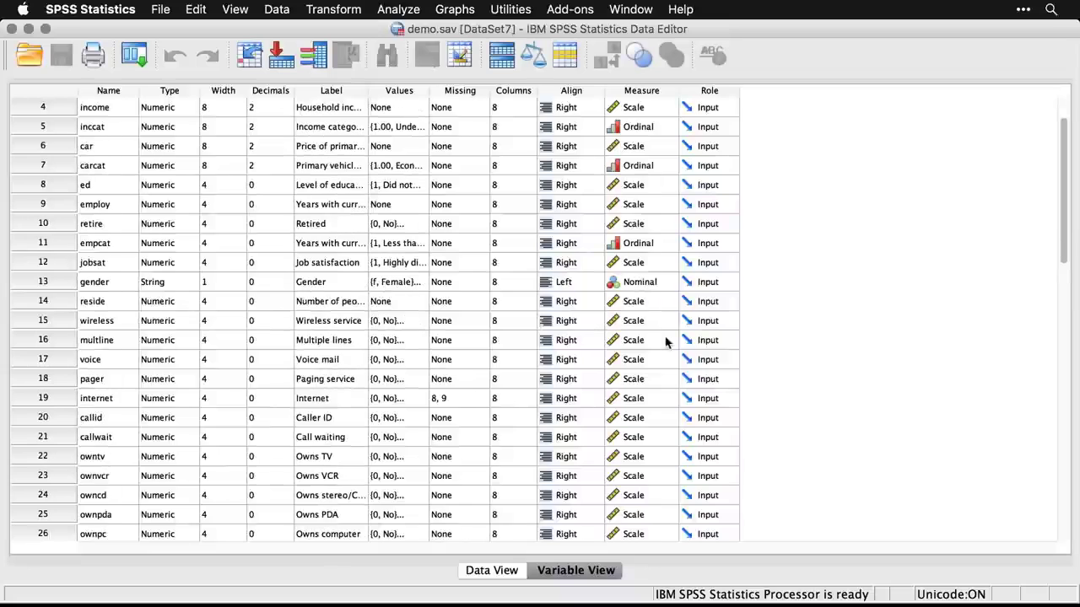
{"action": "left_click", "coordinate": [662, 281]}
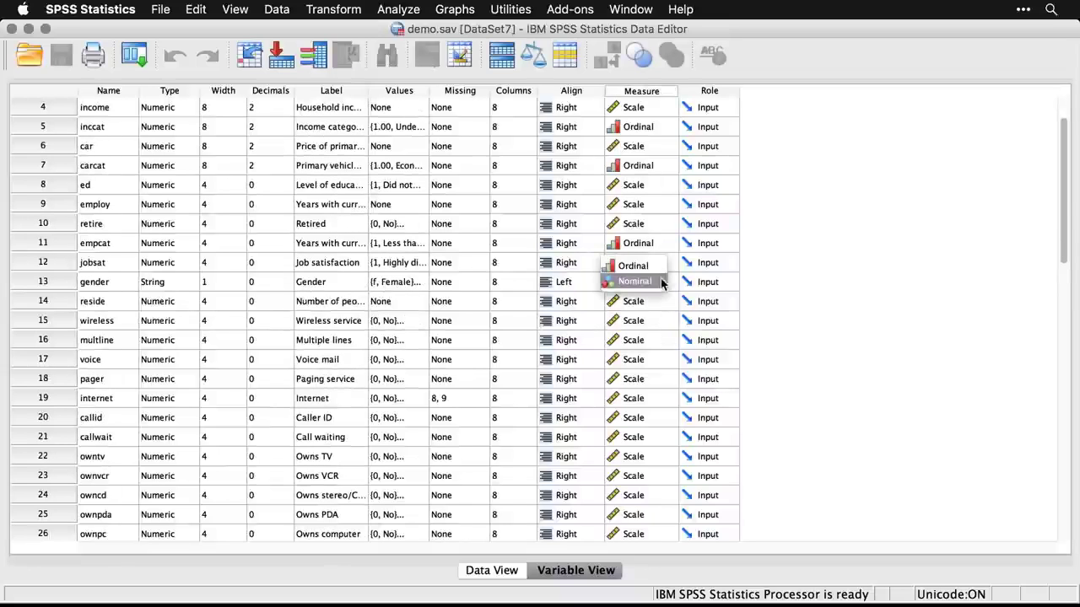
{"action": "left_click", "coordinate": [798, 285]}
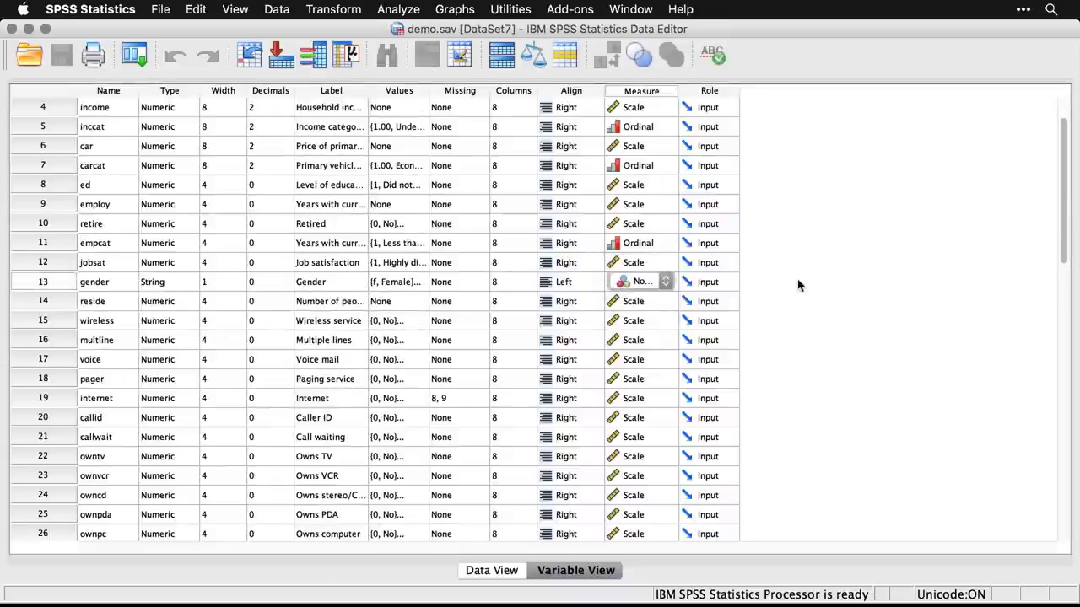
{"action": "left_click", "coordinate": [506, 575]}
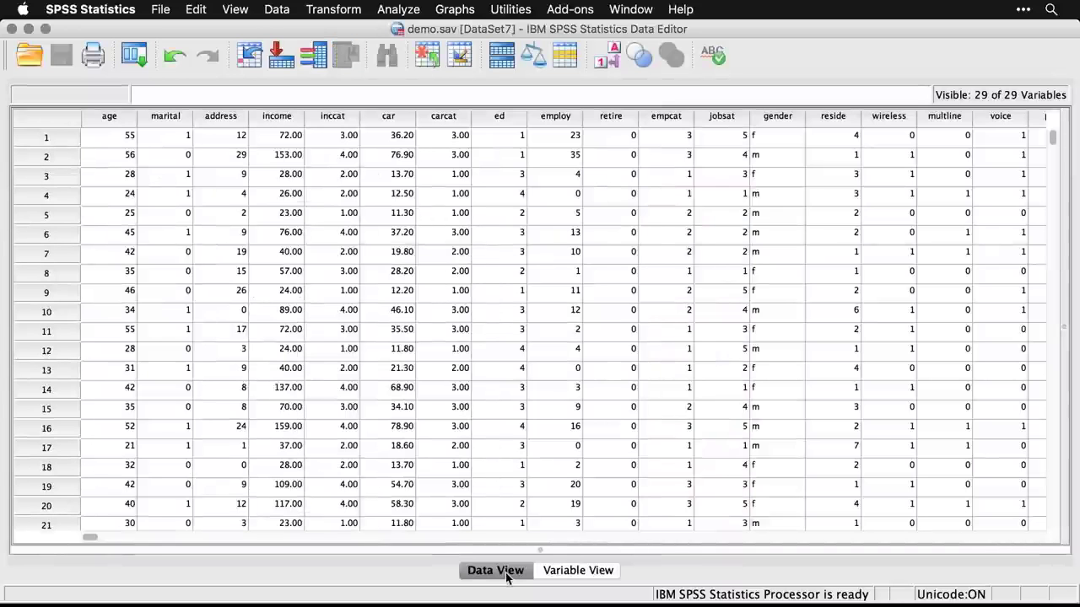
Return to the Graphboard syntax file and create a Dot Plot of Age in years with the Graphboard Template Chooser
{"action": "key", "text": "super+grave"}
{"action": "key", "text": "super+grave"}
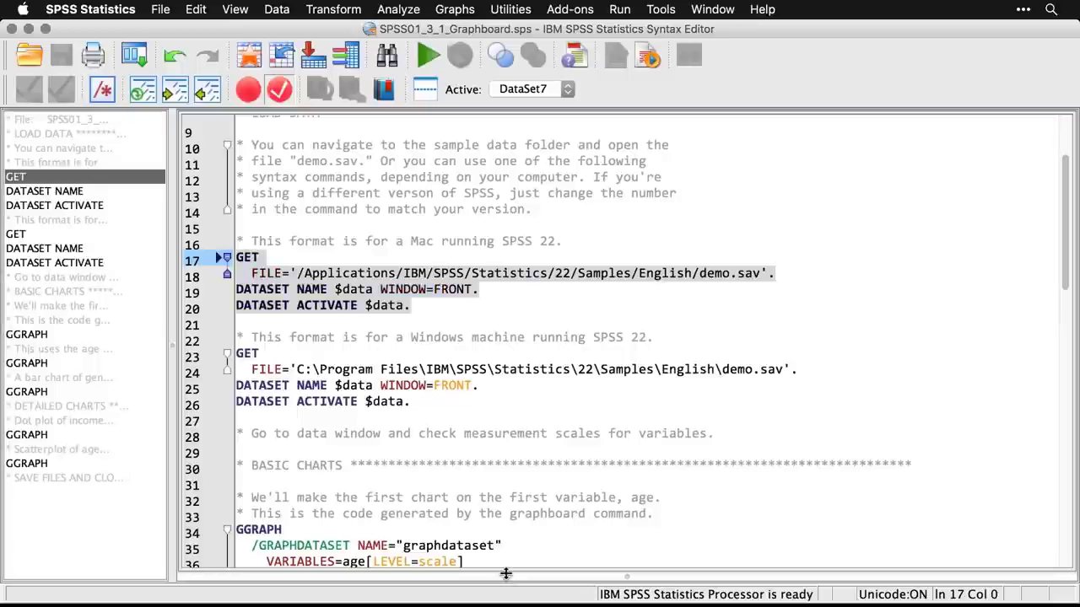
{"action": "scroll", "coordinate": [675, 469], "scroll_direction": "down", "scroll_amount": 5}
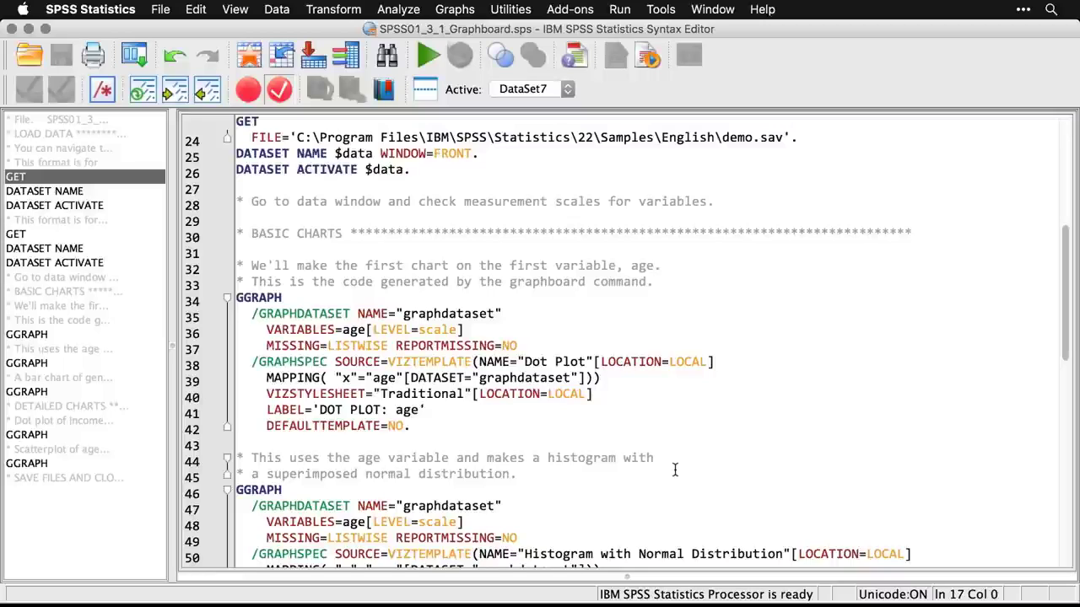
{"action": "left_click", "coordinate": [457, 10]}
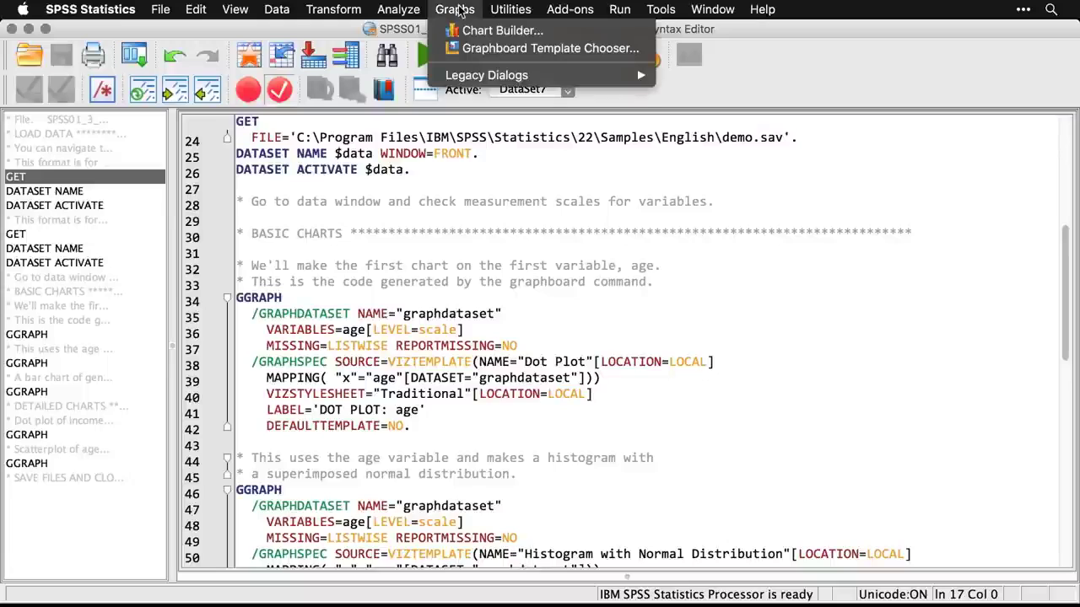
{"action": "left_click", "coordinate": [492, 47]}
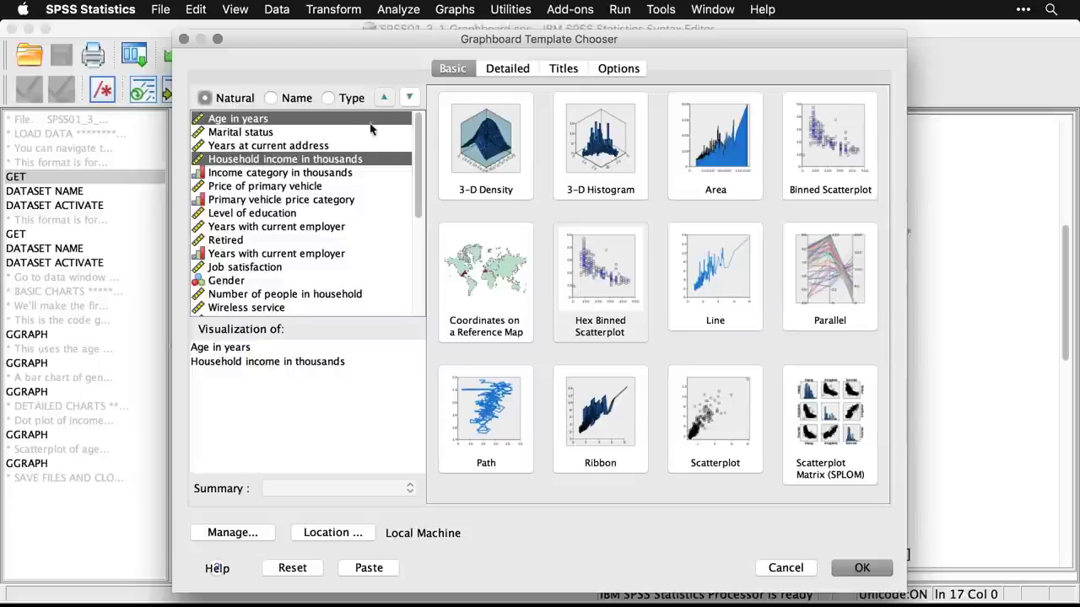
{"action": "left_click", "coordinate": [290, 125]}
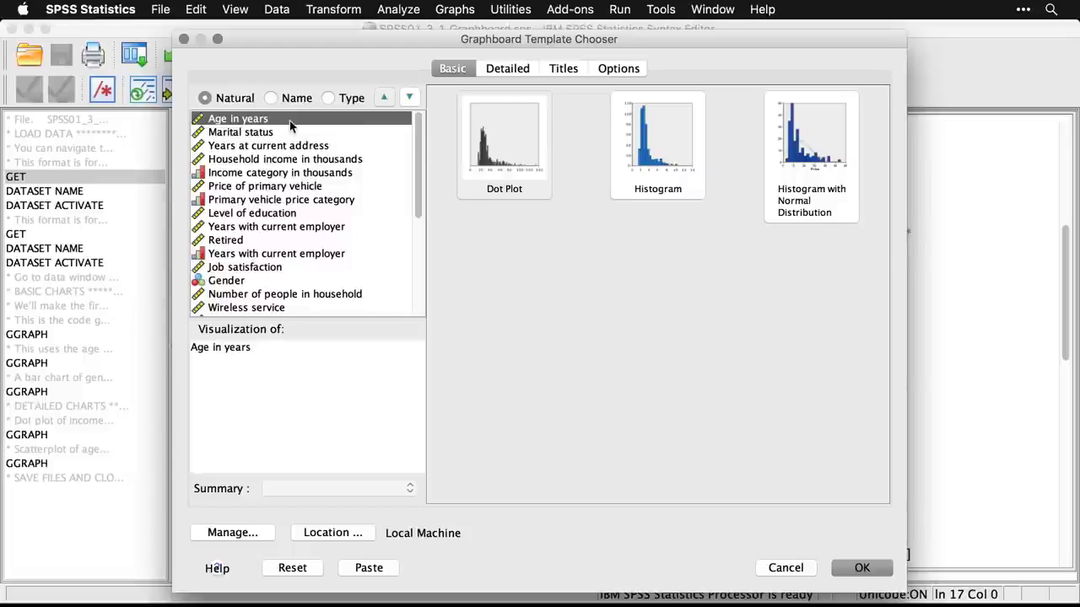
{"action": "left_click", "coordinate": [496, 152]}
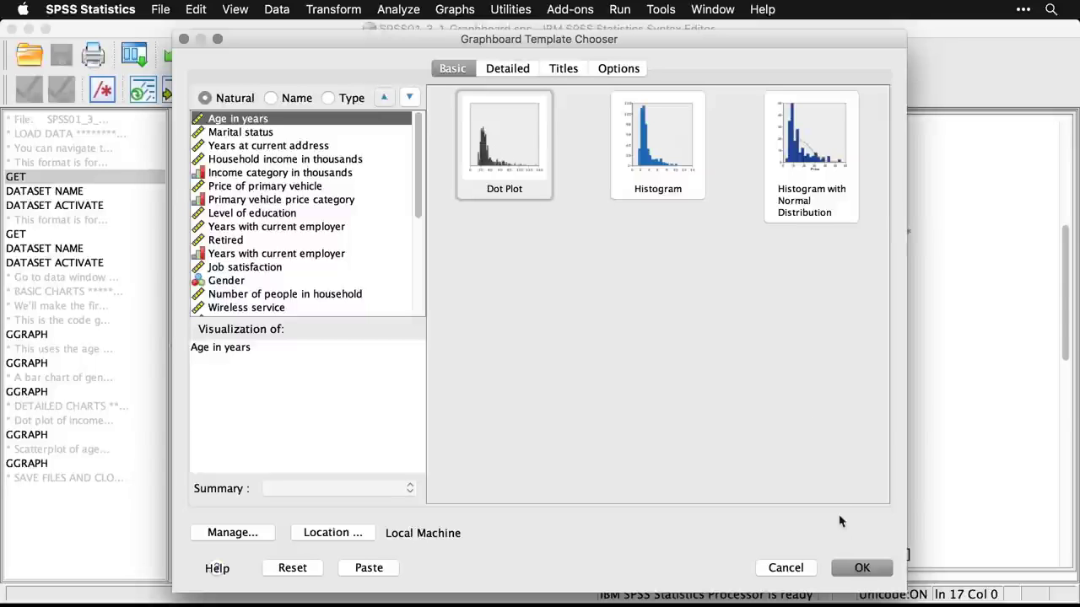
{"action": "left_click", "coordinate": [861, 568]}
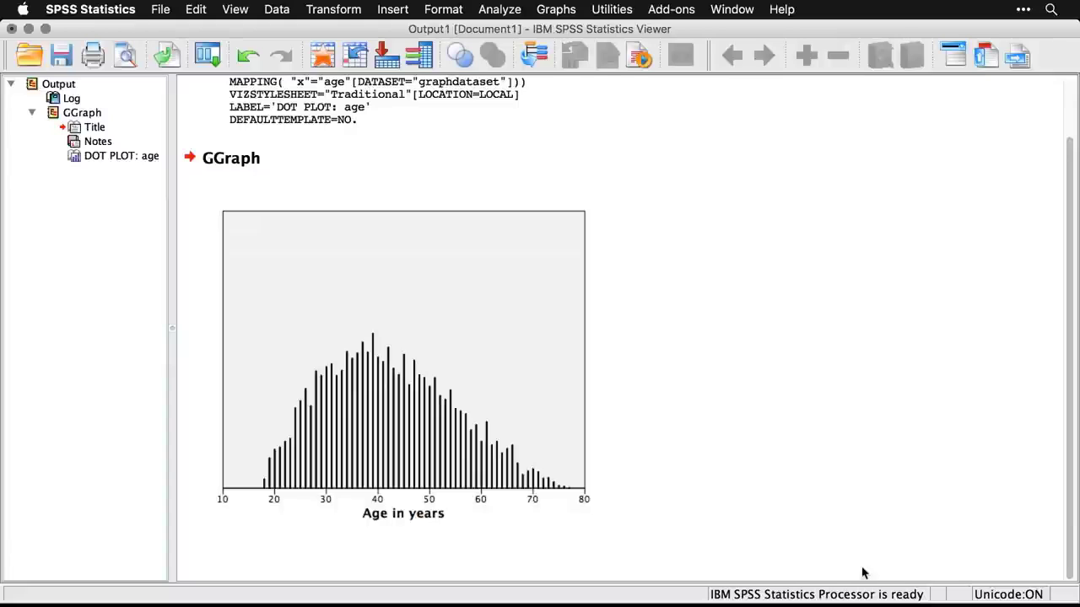
From the syntax file, create a Histogram with Normal Distribution of Age in years using the Graphboard Template Chooser
{"action": "key", "text": "super+grave"}
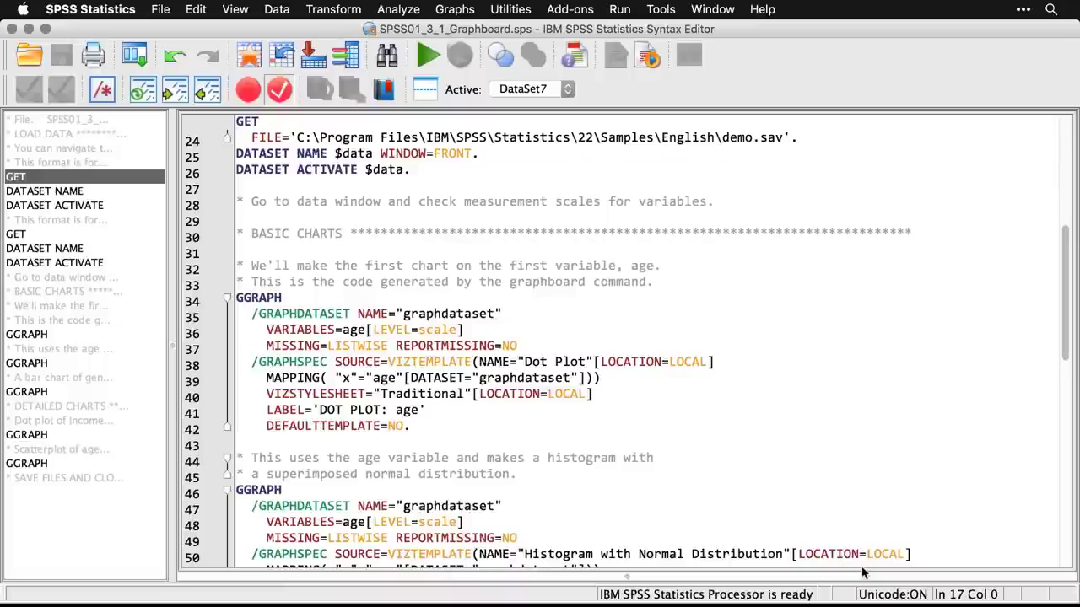
{"action": "scroll", "coordinate": [805, 441], "scroll_direction": "down", "scroll_amount": 2}
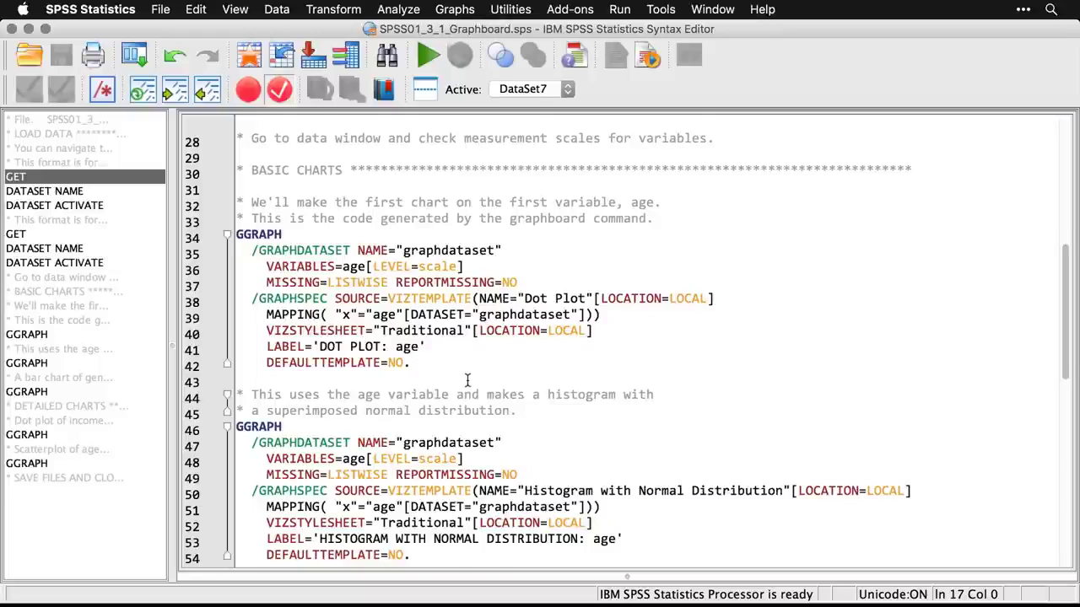
{"action": "scroll", "coordinate": [467, 381], "scroll_direction": "down", "scroll_amount": 2}
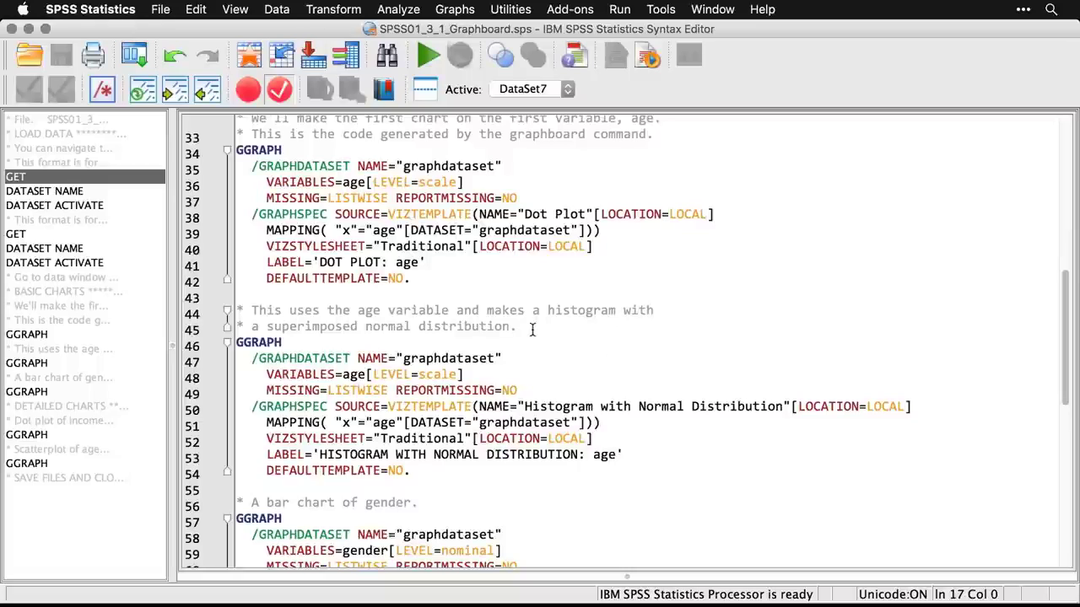
{"action": "left_click", "coordinate": [461, 10]}
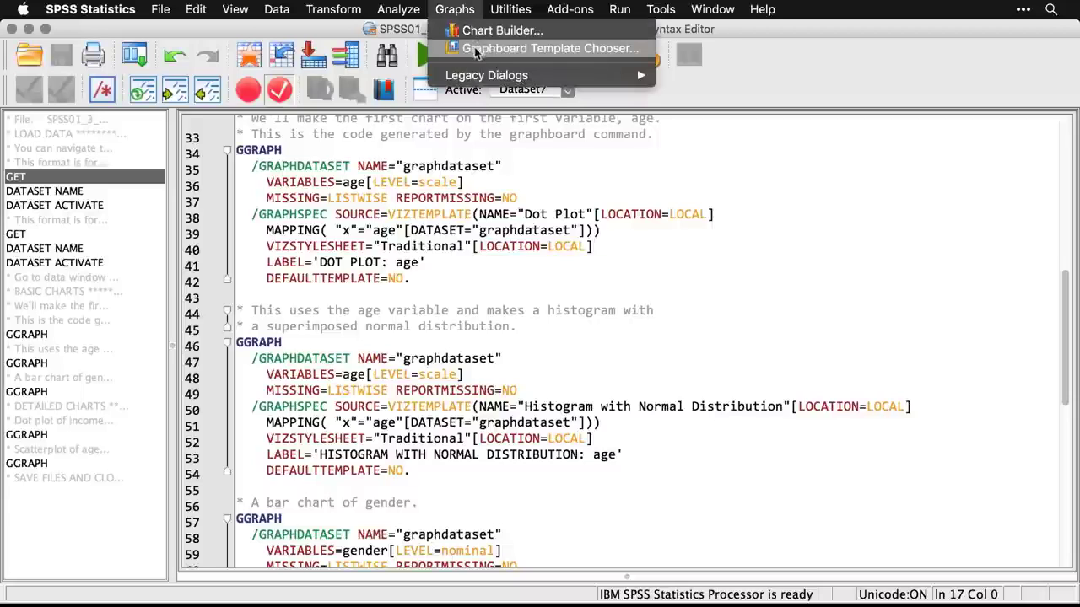
{"action": "left_click", "coordinate": [461, 48]}
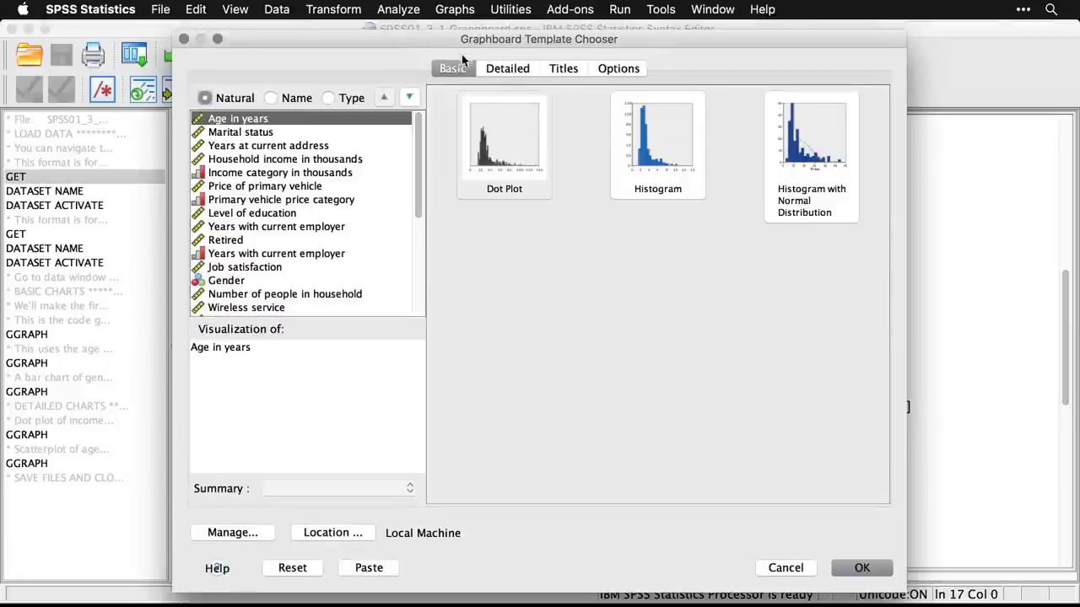
{"action": "left_click", "coordinate": [807, 162]}
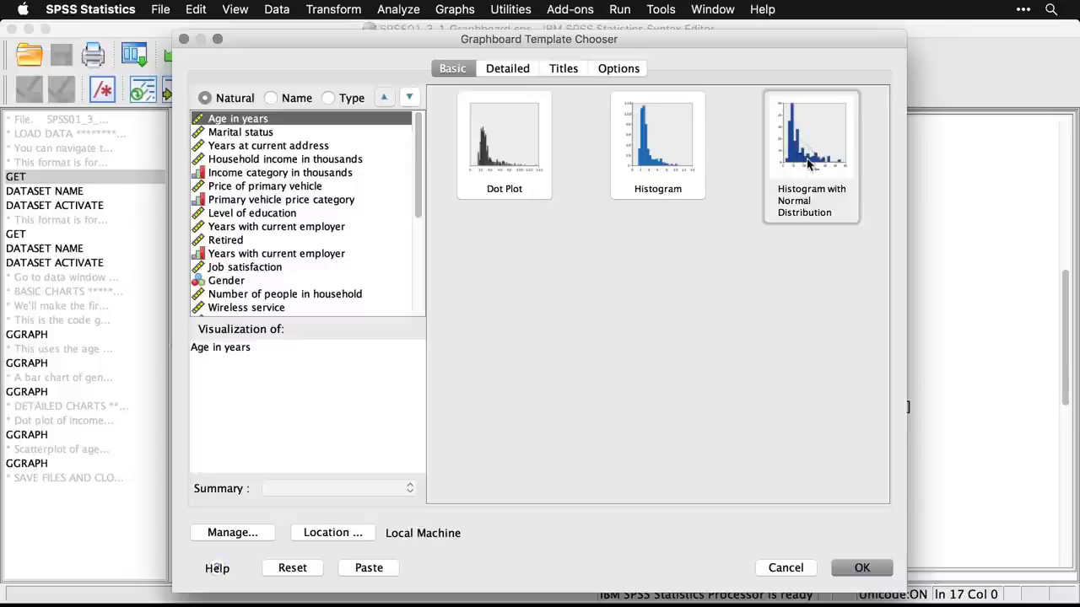
{"action": "left_click", "coordinate": [865, 568]}
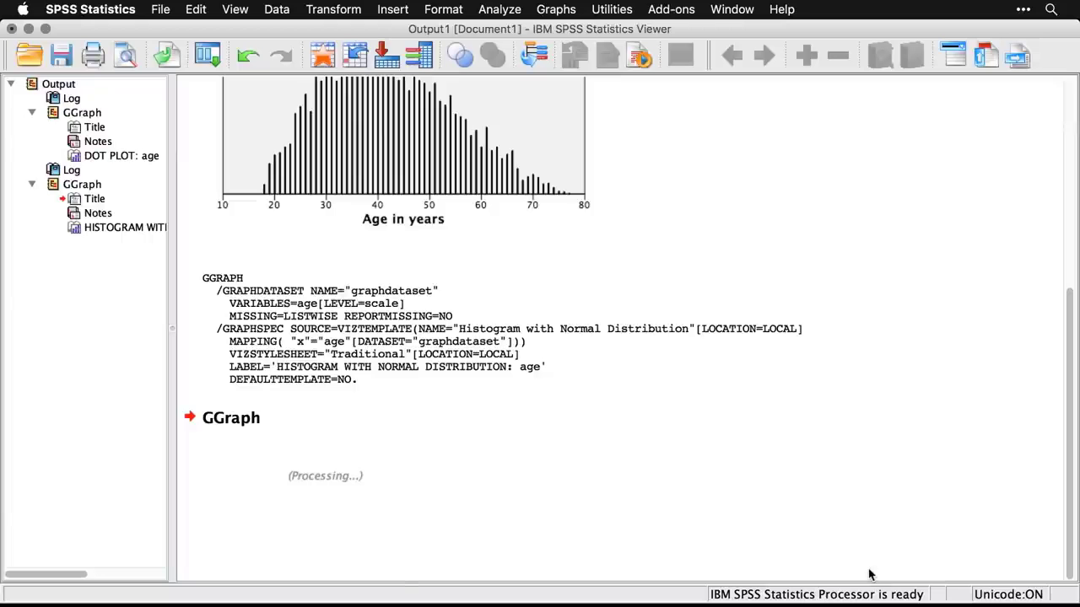
{"action": "scroll", "coordinate": [870, 575], "scroll_direction": "down", "scroll_amount": 5}
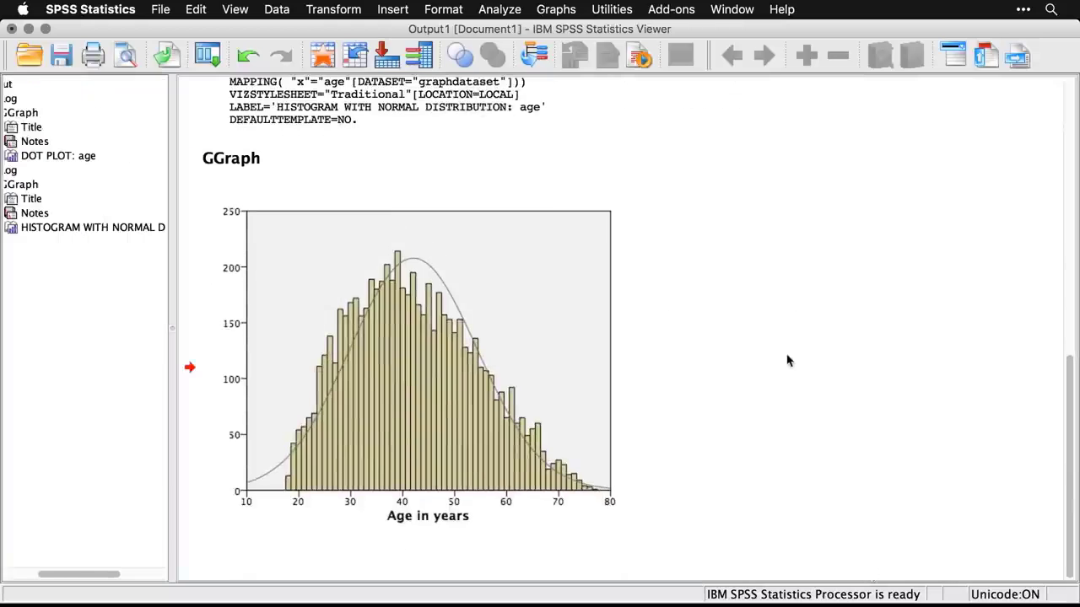
Return to the Graphboard syntax file and create a Bar of Counts chart of Gender with the Graphboard Template Chooser
{"action": "key", "text": "super+grave"}
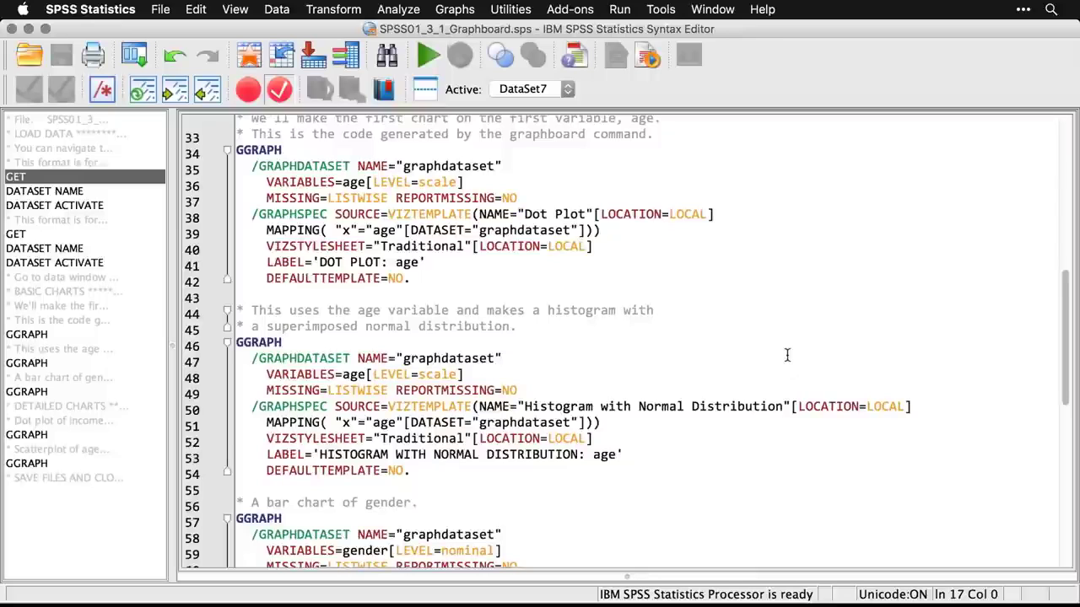
{"action": "scroll", "coordinate": [786, 355], "scroll_direction": "down", "scroll_amount": 5}
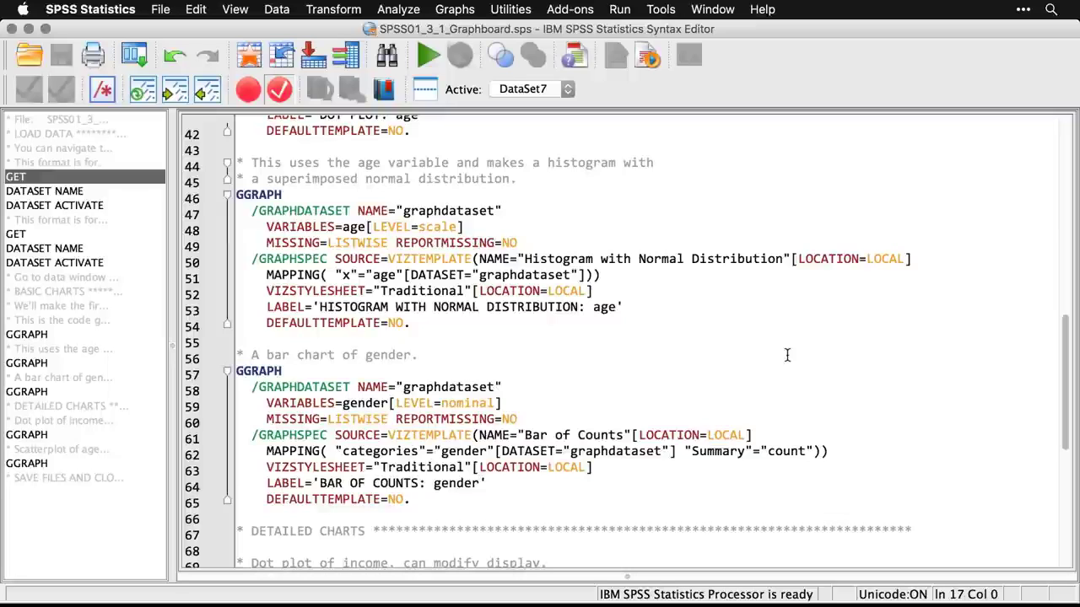
{"action": "left_click", "coordinate": [454, 9]}
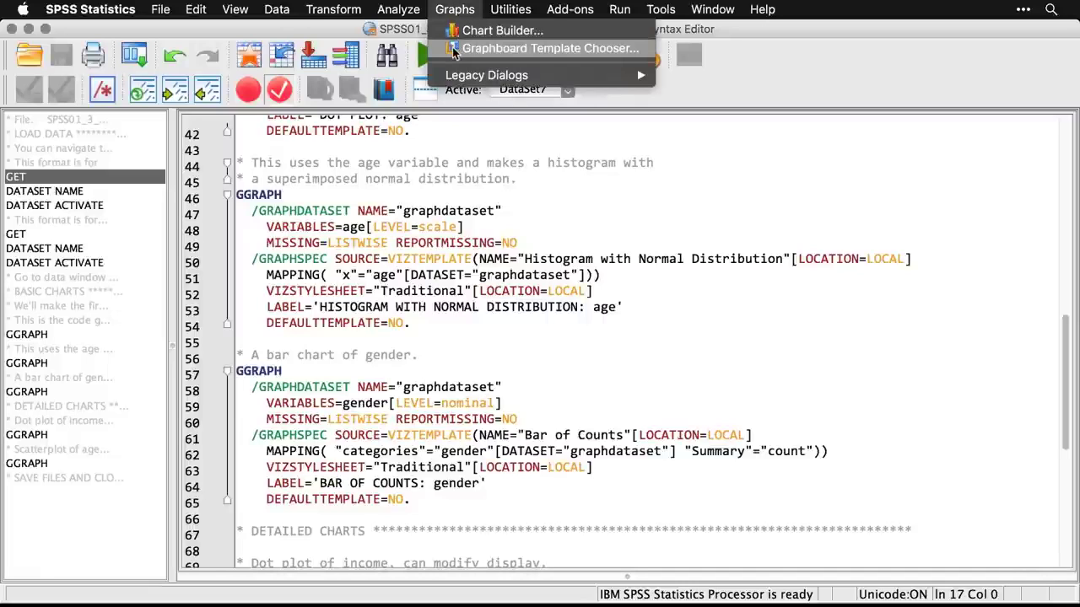
{"action": "left_click", "coordinate": [454, 49]}
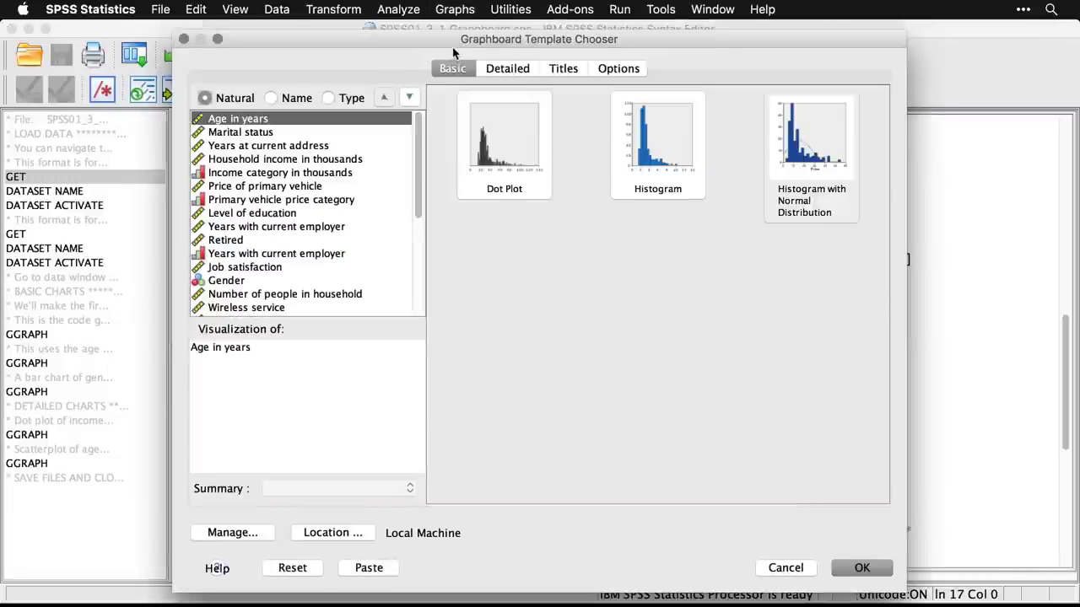
{"action": "left_click", "coordinate": [228, 284]}
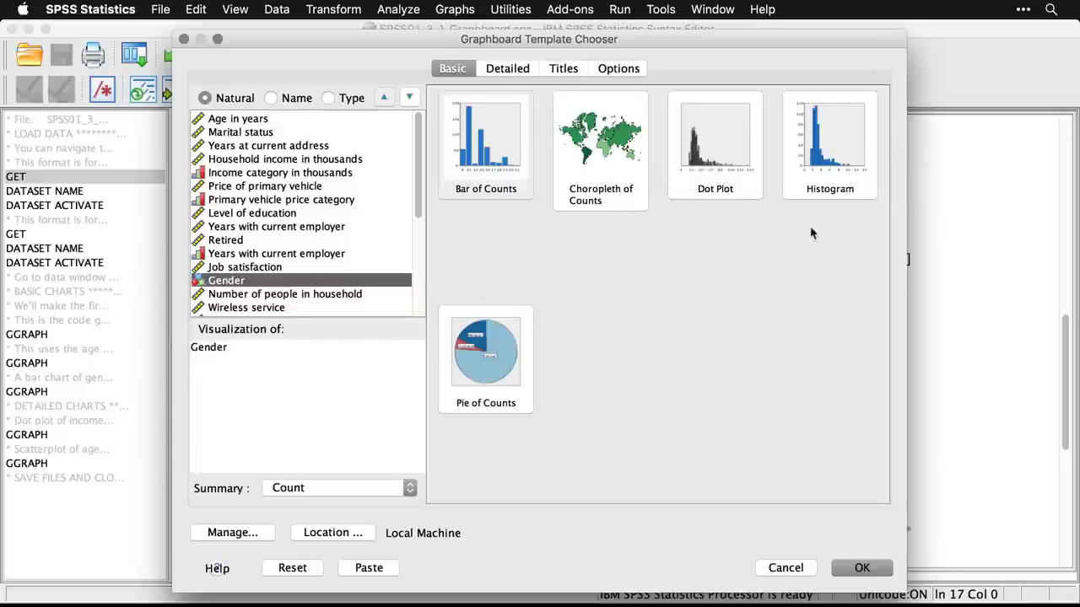
{"action": "left_click", "coordinate": [485, 158]}
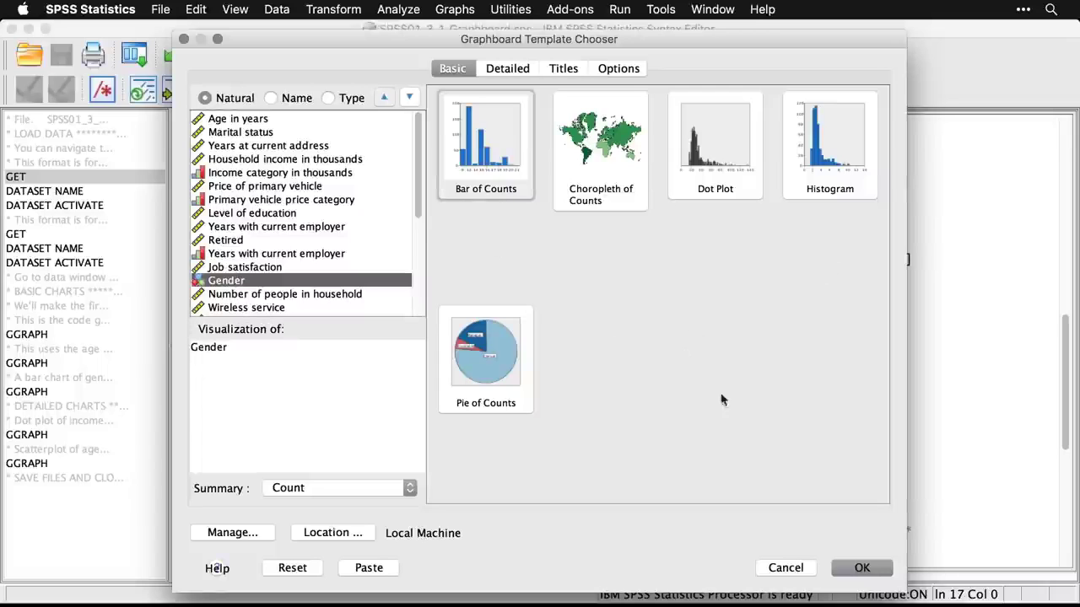
{"action": "left_click", "coordinate": [869, 572]}
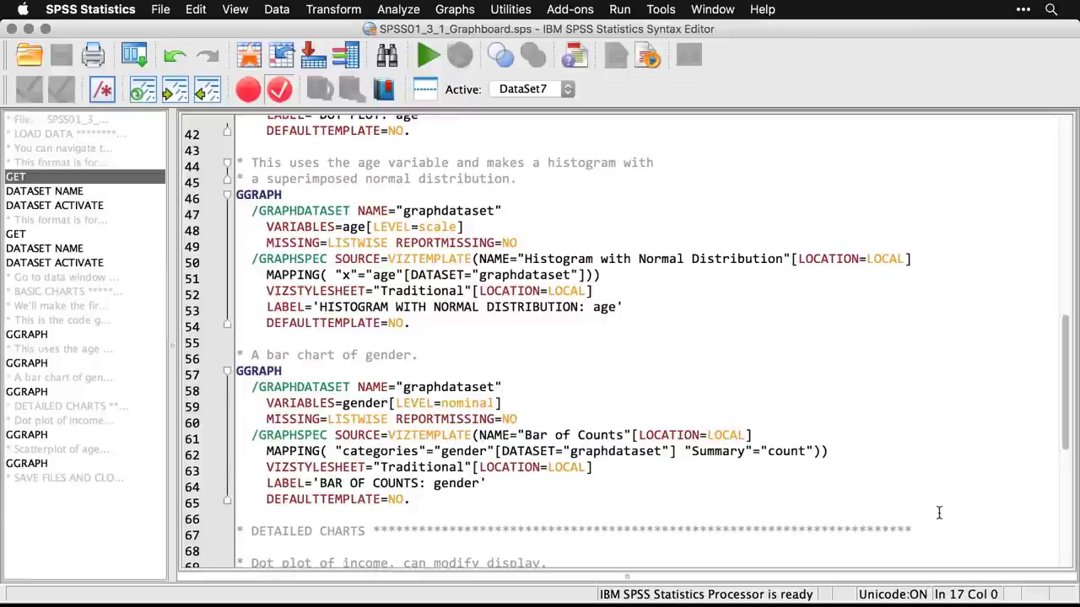
From the detailed charts section of the syntax file, reopen the Graphboard Template Chooser and choose Dot Plot as the detailed visualization type
{"action": "scroll", "coordinate": [938, 513], "scroll_direction": "down", "scroll_amount": 9}
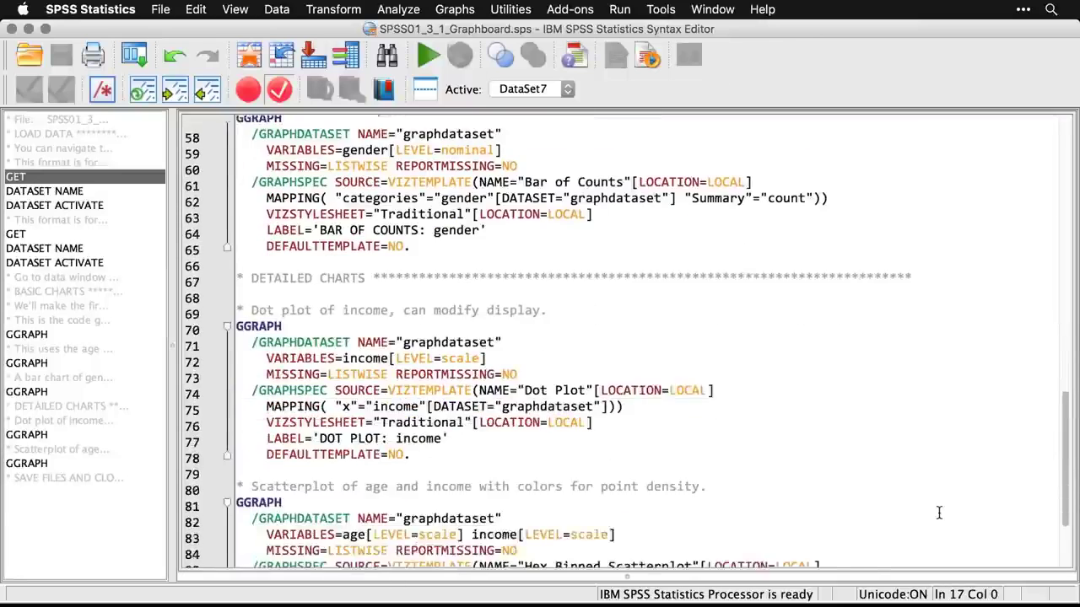
{"action": "scroll", "coordinate": [939, 513], "scroll_direction": "down", "scroll_amount": 2}
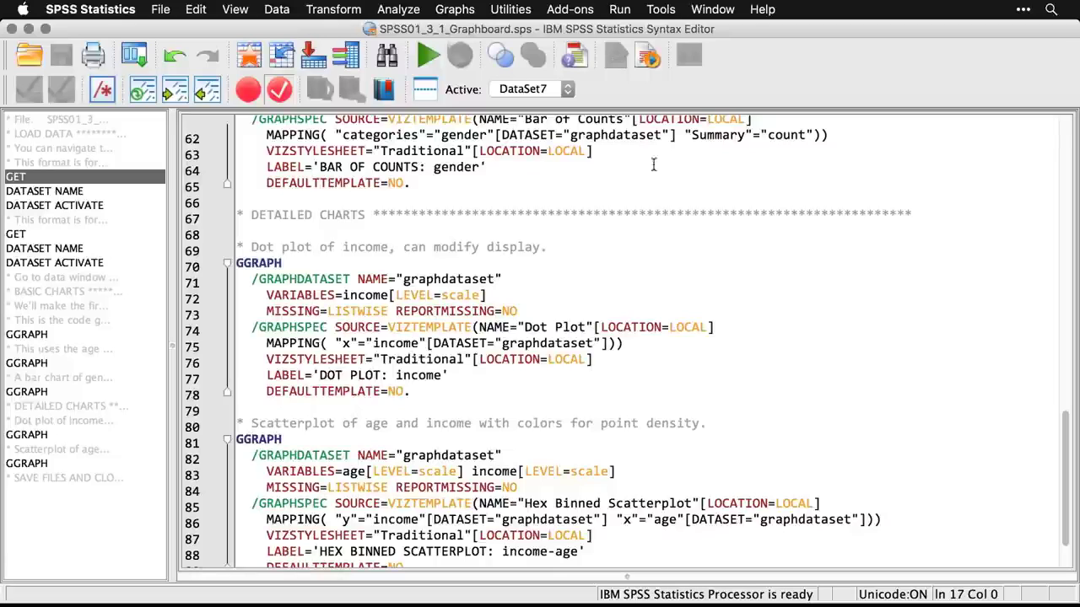
{"action": "left_click", "coordinate": [443, 10]}
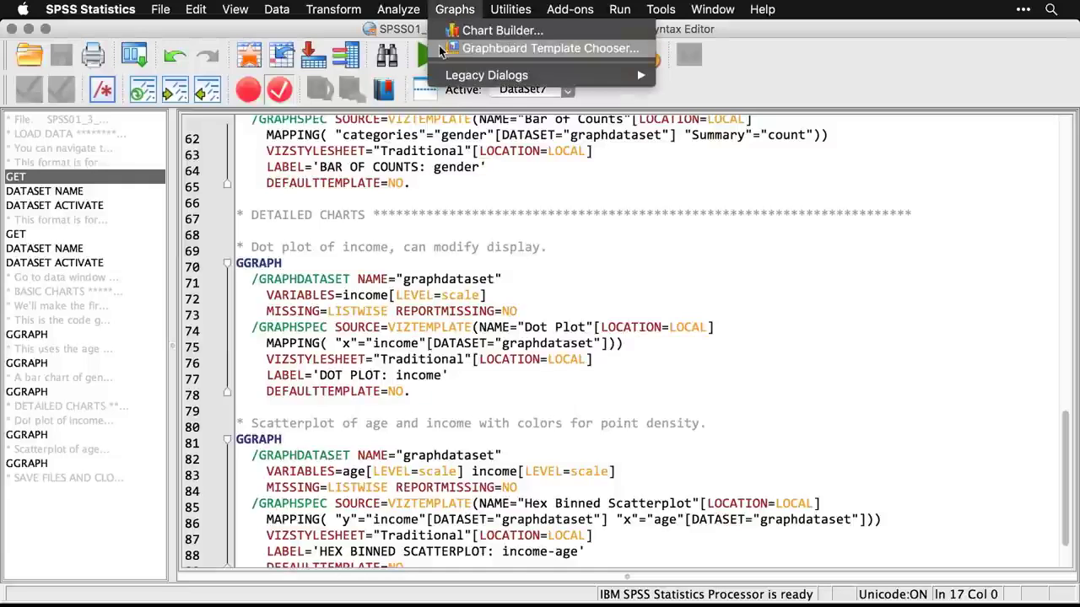
{"action": "left_click", "coordinate": [438, 49]}
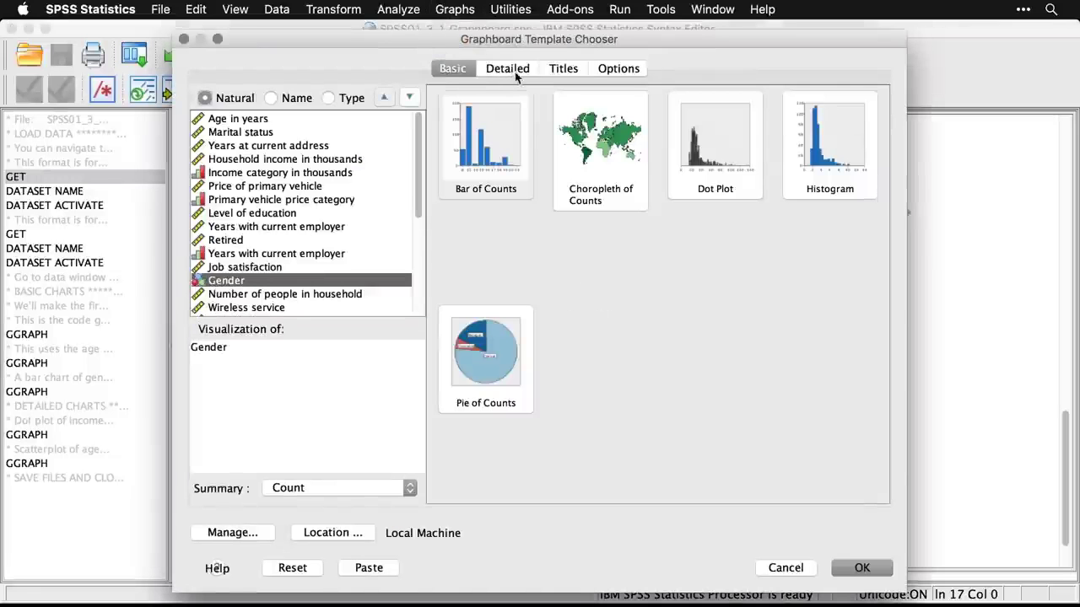
{"action": "left_click", "coordinate": [508, 68]}
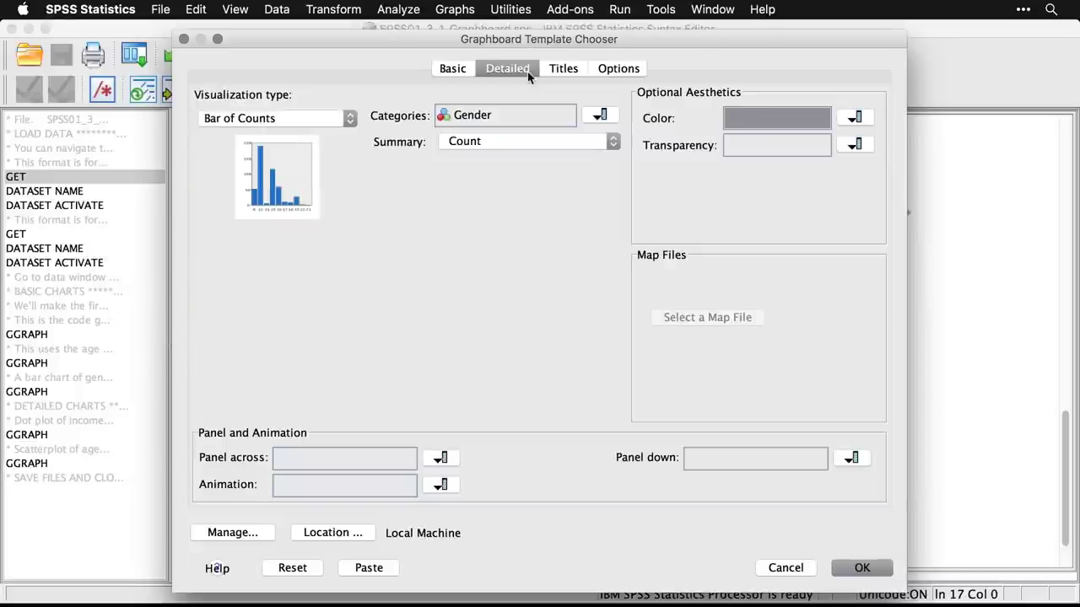
{"action": "left_click", "coordinate": [346, 119]}
{"action": "scroll", "coordinate": [317, 161], "scroll_direction": "down", "scroll_amount": 2}
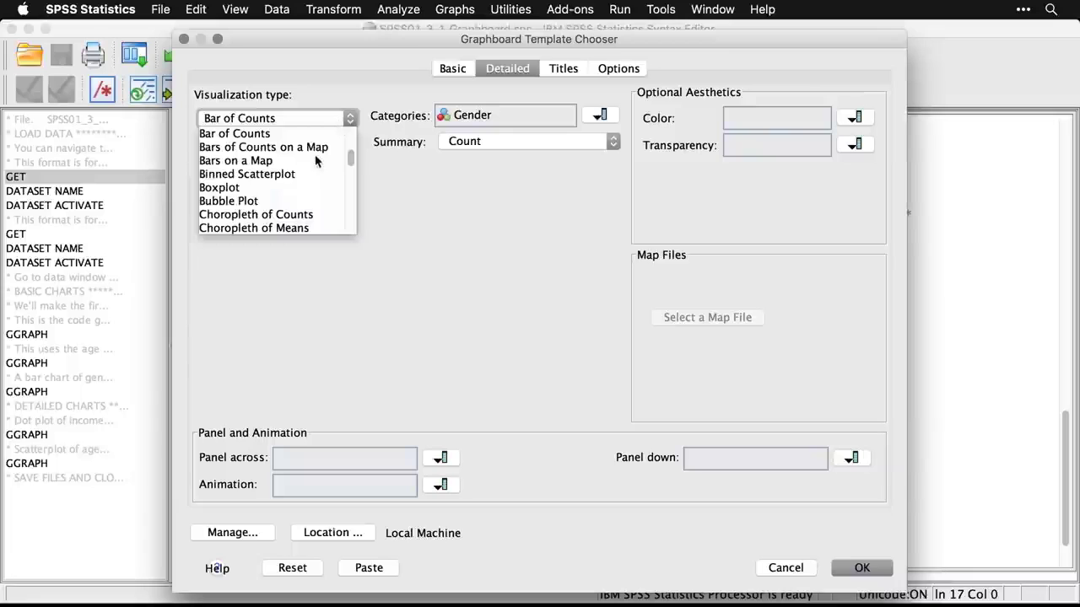
{"action": "scroll", "coordinate": [317, 160], "scroll_direction": "down", "scroll_amount": 7}
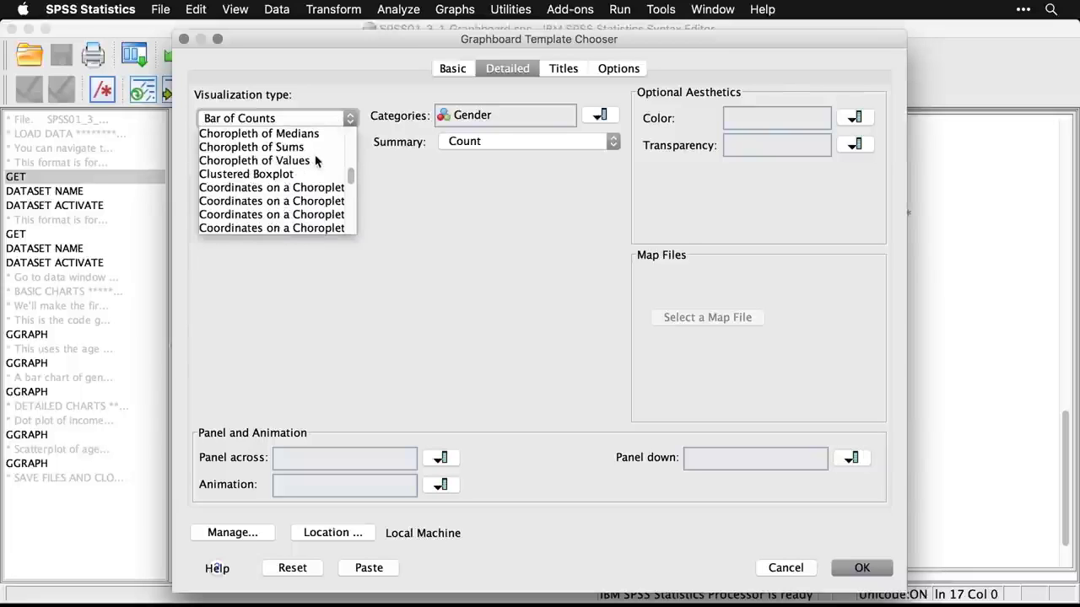
{"action": "scroll", "coordinate": [317, 160], "scroll_direction": "down", "scroll_amount": 4}
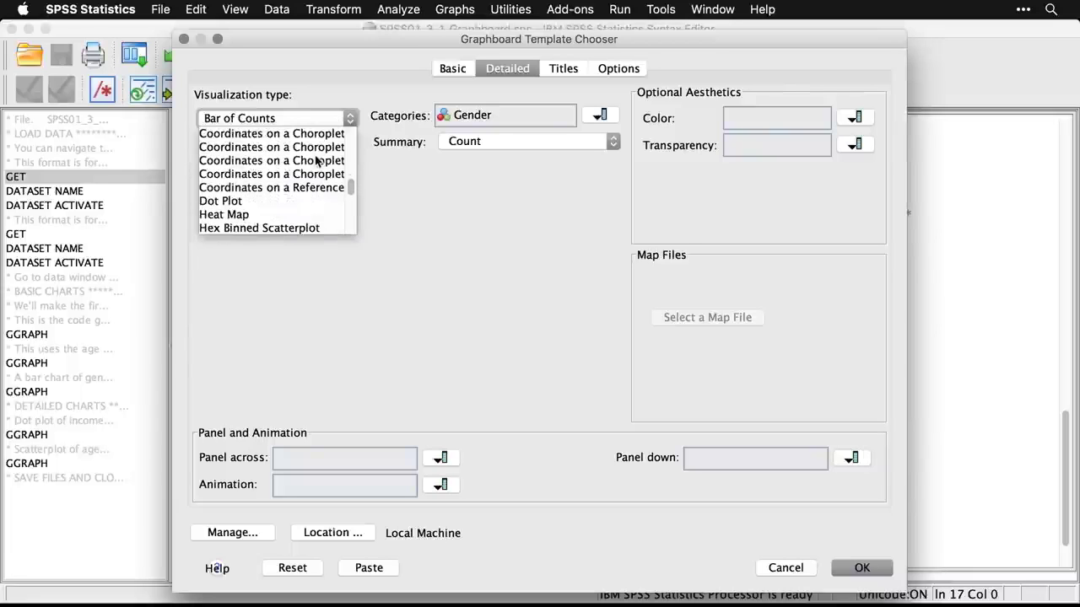
{"action": "left_click", "coordinate": [225, 204]}
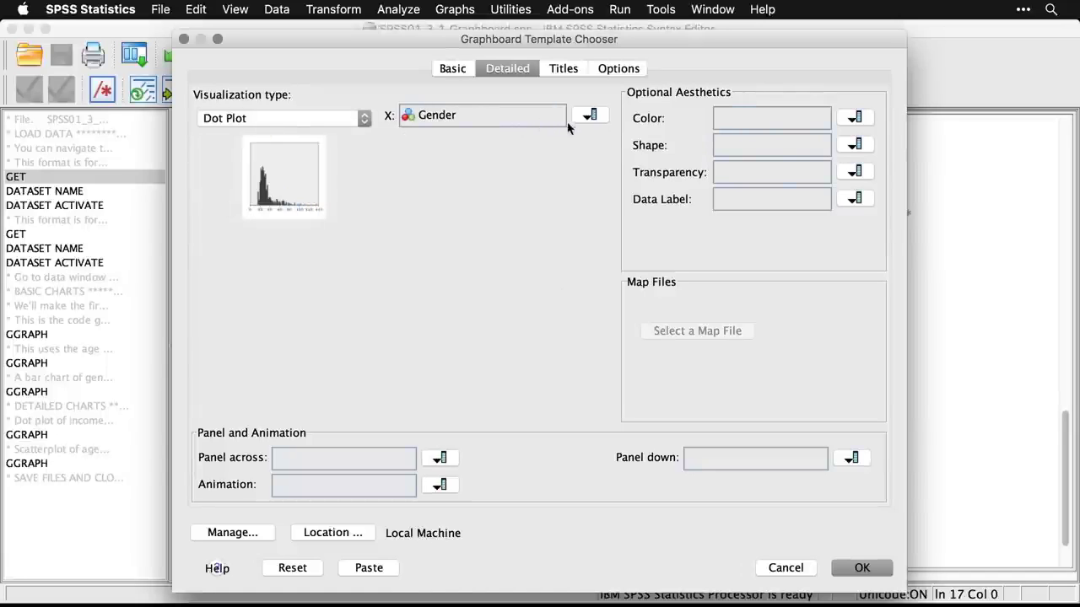
Assign Household income in thousands to the dot plot's X variable and create the chart
{"action": "left_click", "coordinate": [588, 118]}
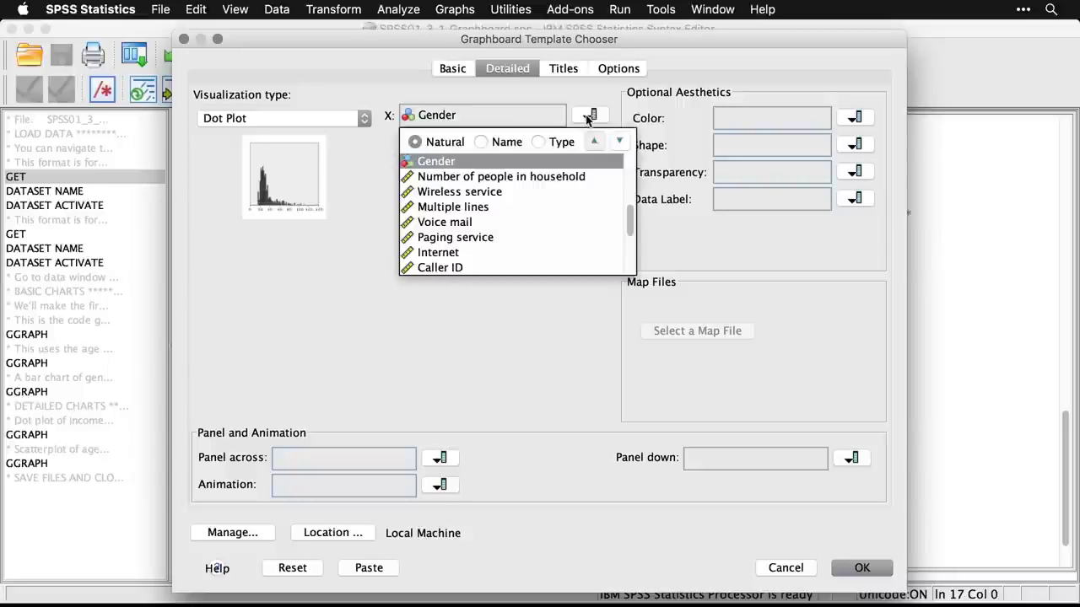
{"action": "left_click", "coordinate": [628, 183]}
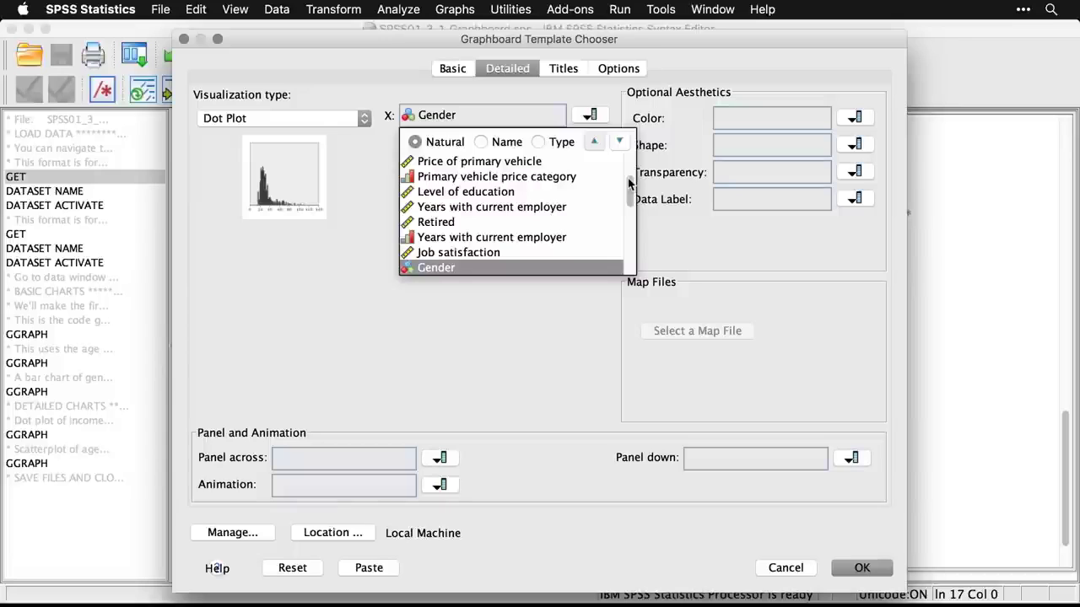
{"action": "left_click", "coordinate": [629, 167]}
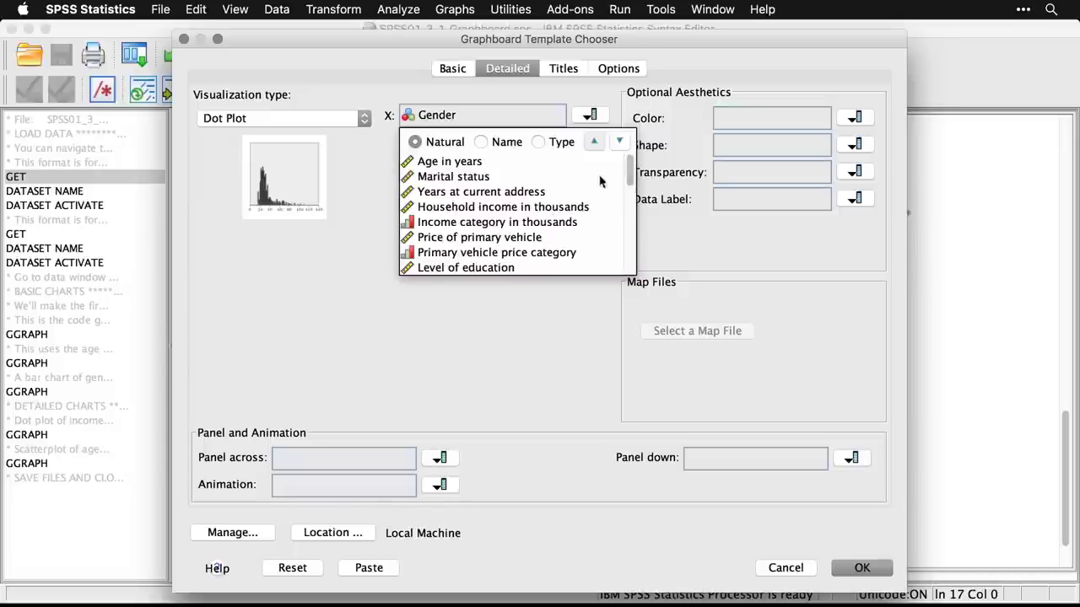
{"action": "left_click", "coordinate": [547, 207]}
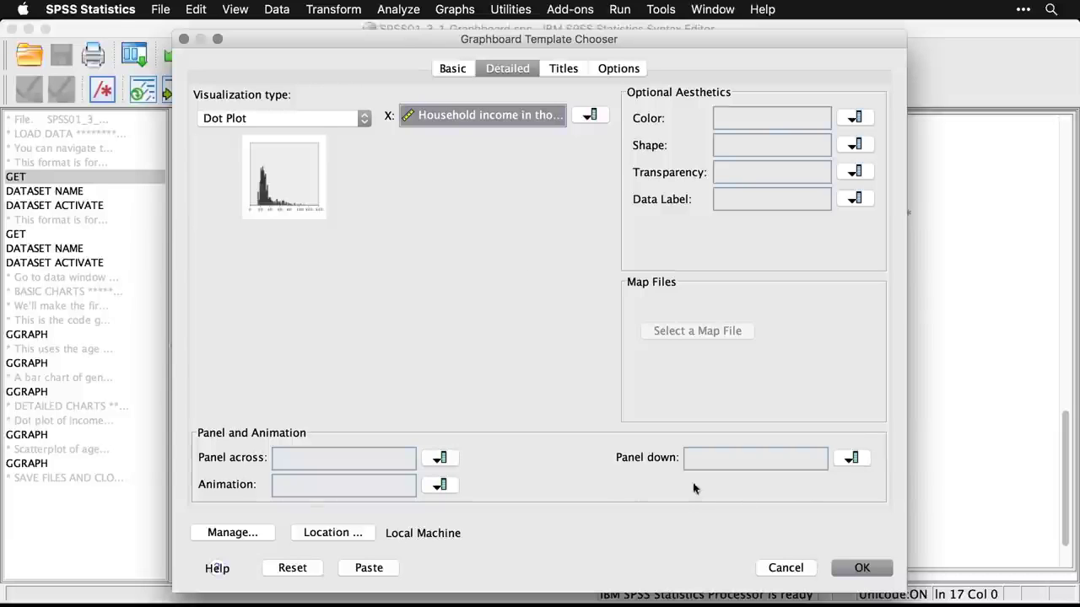
{"action": "left_click", "coordinate": [864, 572]}
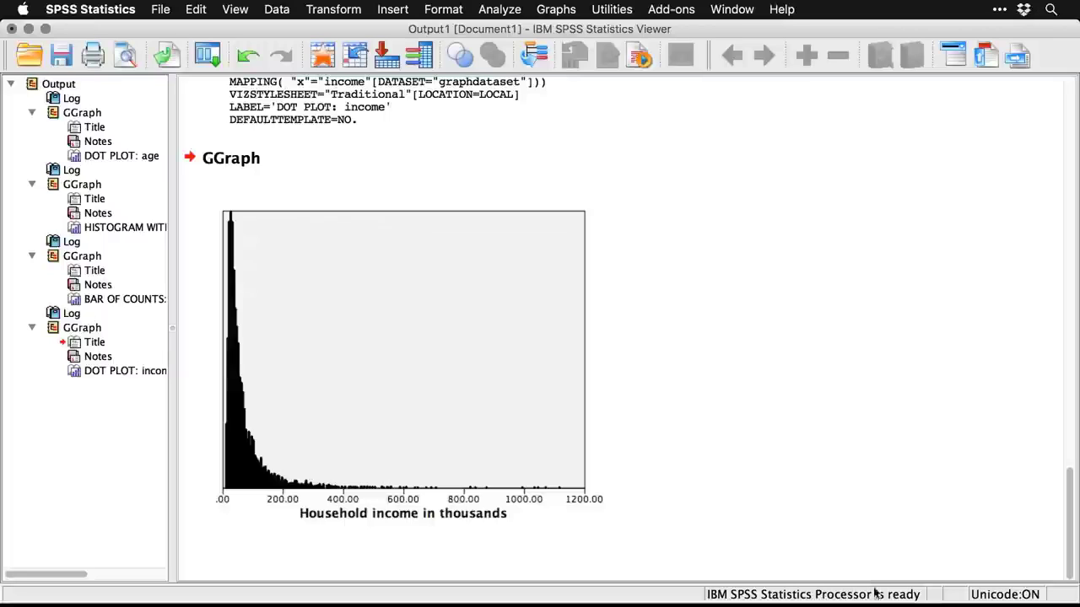
Open the household income dot plot in the Graphboard Editor and set the x-axis labels' minimum decimal digits to 0
{"action": "left_click", "coordinate": [570, 506]}
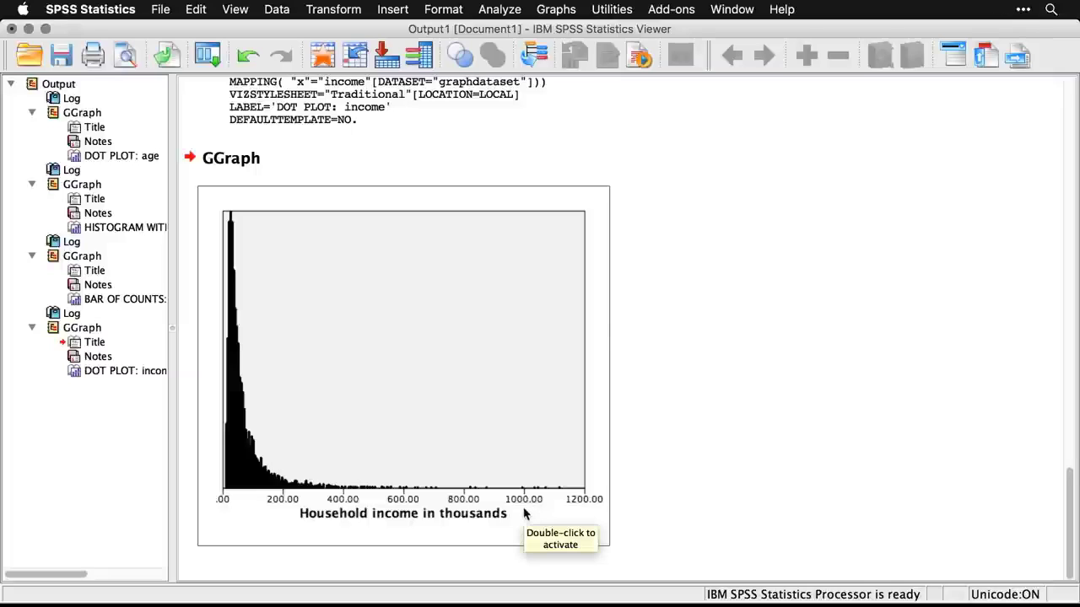
{"action": "double_click", "coordinate": [261, 463]}
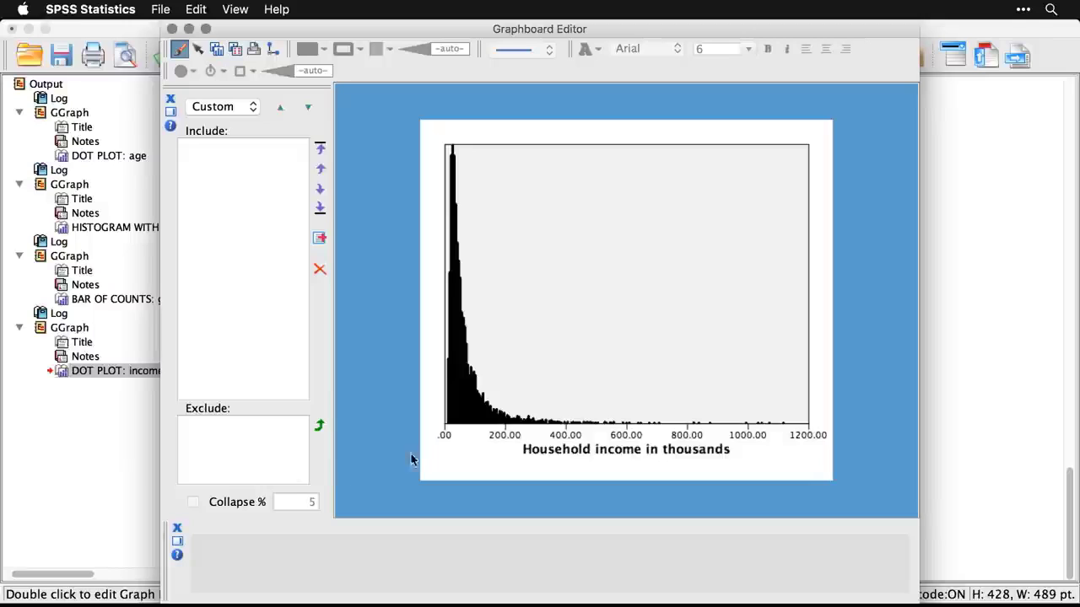
{"action": "left_click", "coordinate": [511, 441]}
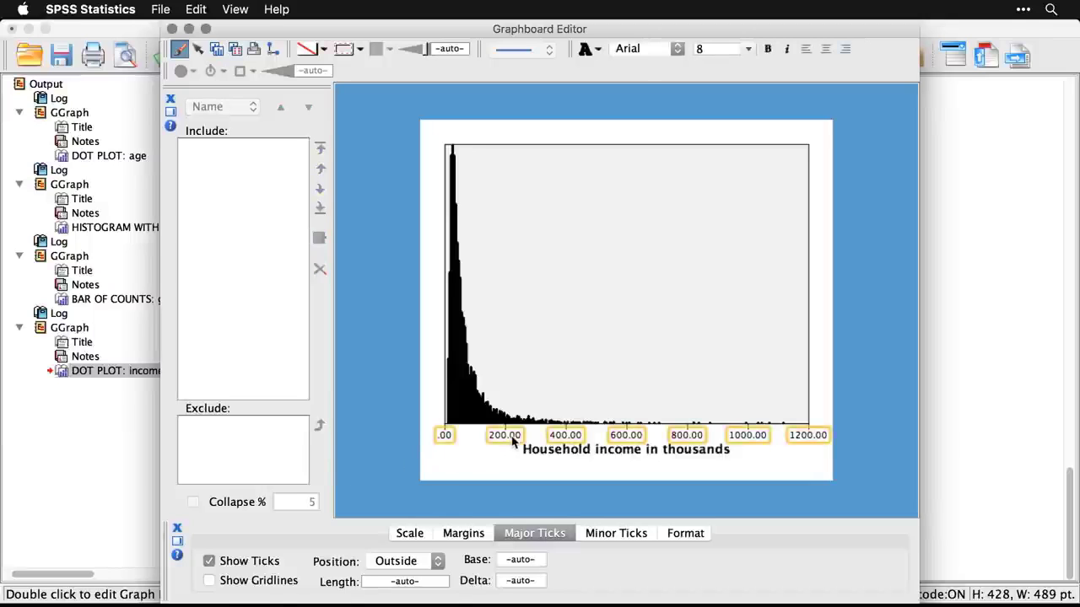
{"action": "left_click", "coordinate": [684, 534]}
{"action": "left_click", "coordinate": [646, 561]}
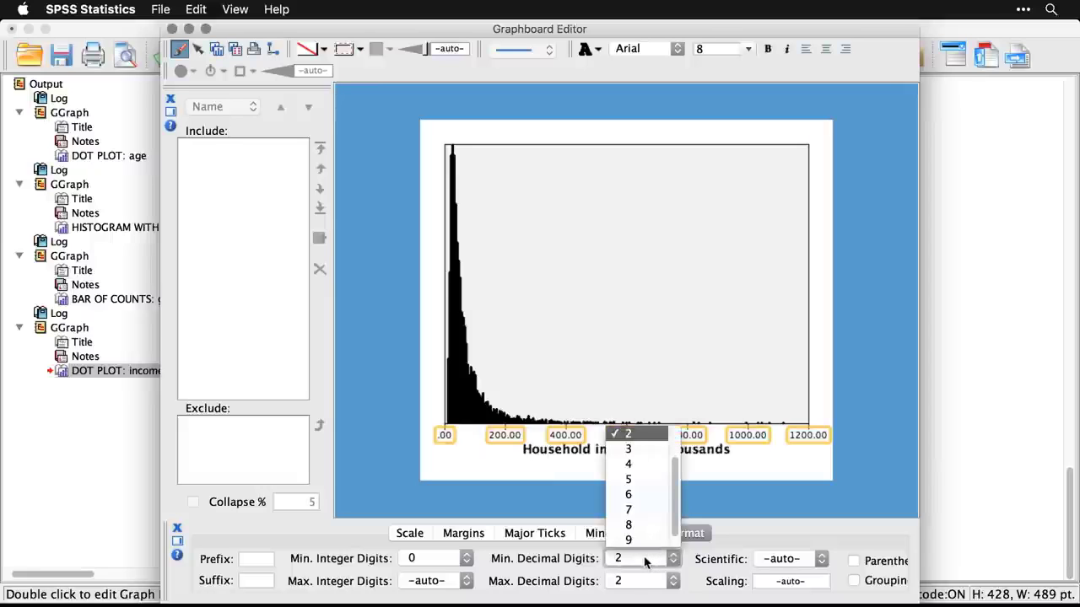
{"action": "scroll", "coordinate": [634, 477], "scroll_direction": "up", "scroll_amount": 2}
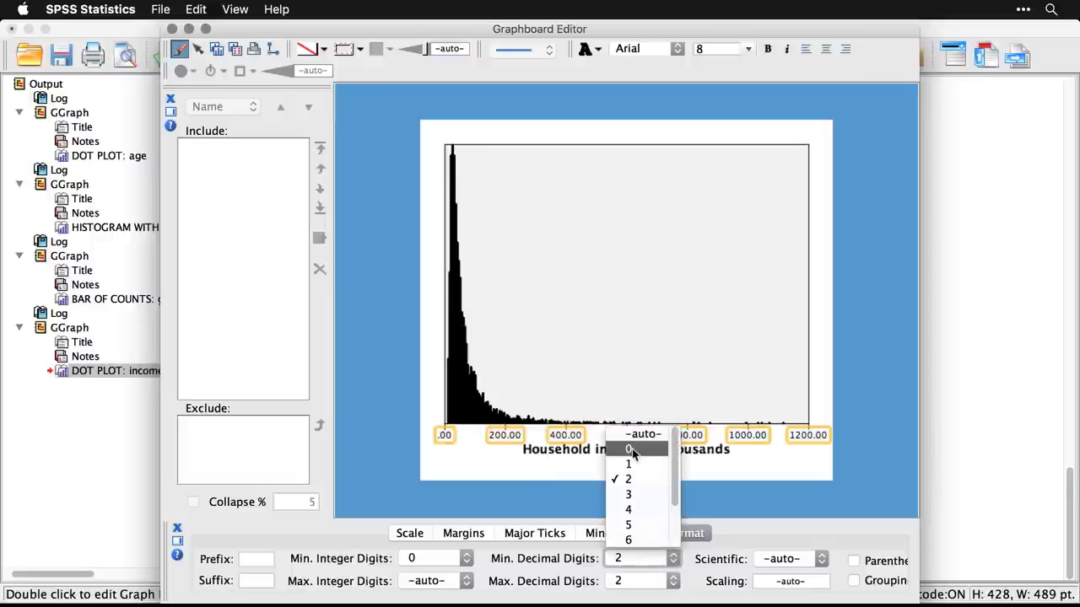
{"action": "left_click", "coordinate": [632, 449]}
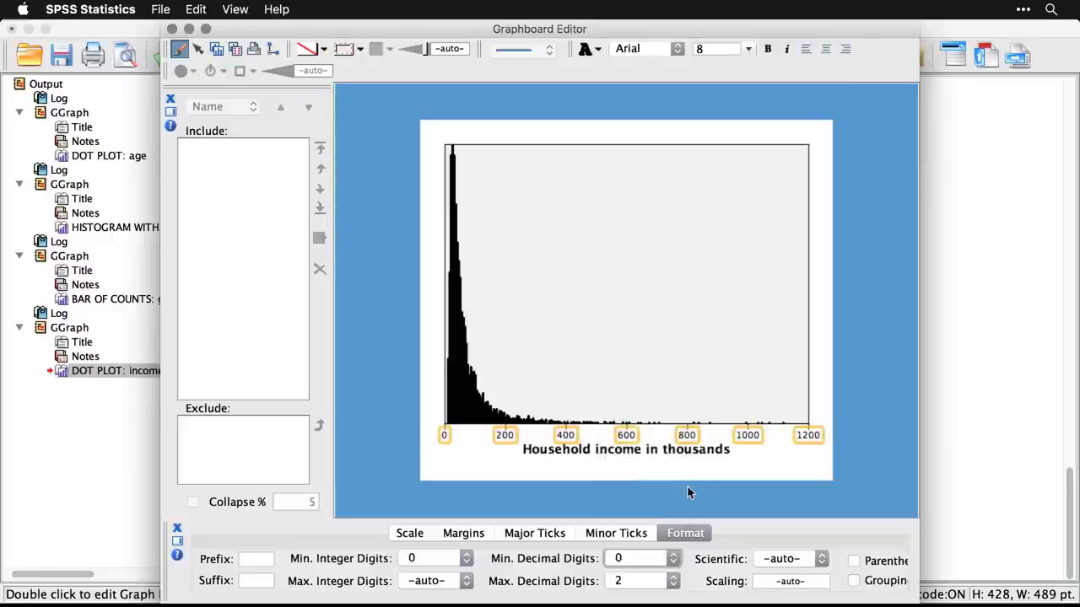
Set the modifier of the income dot plot's points to Dodge and deselect the chart elements
{"action": "left_click", "coordinate": [463, 399]}
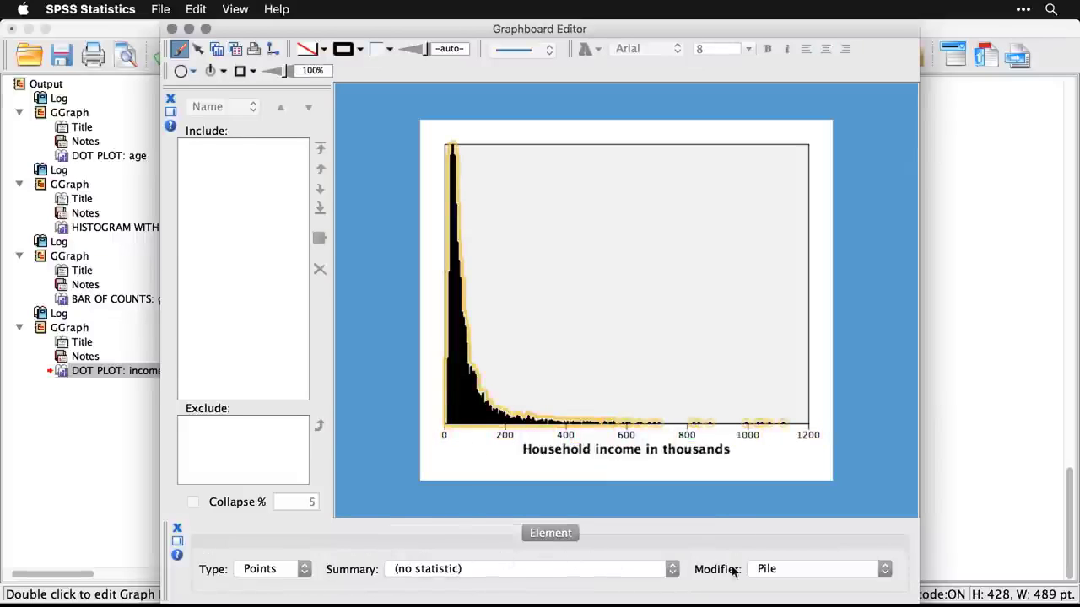
{"action": "left_click", "coordinate": [865, 576]}
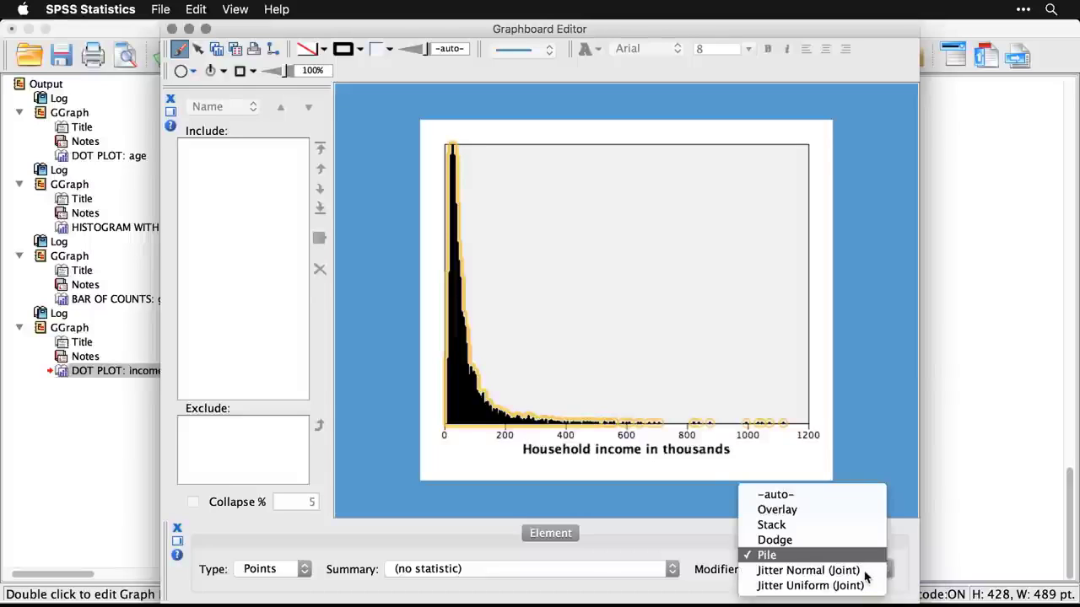
{"action": "left_click", "coordinate": [849, 539]}
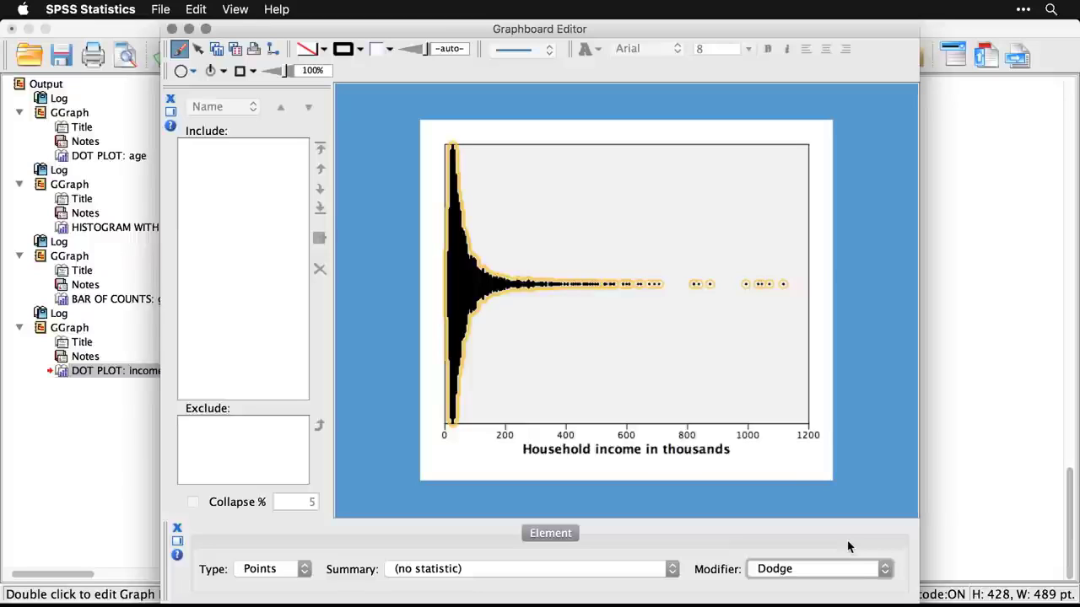
{"action": "left_click", "coordinate": [757, 337]}
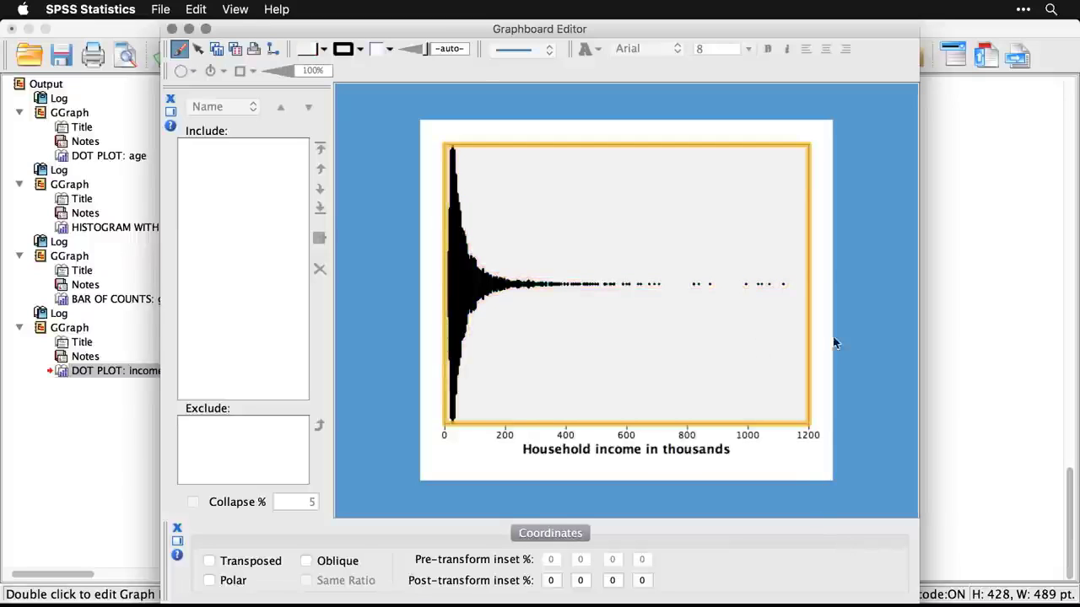
{"action": "left_click", "coordinate": [859, 342]}
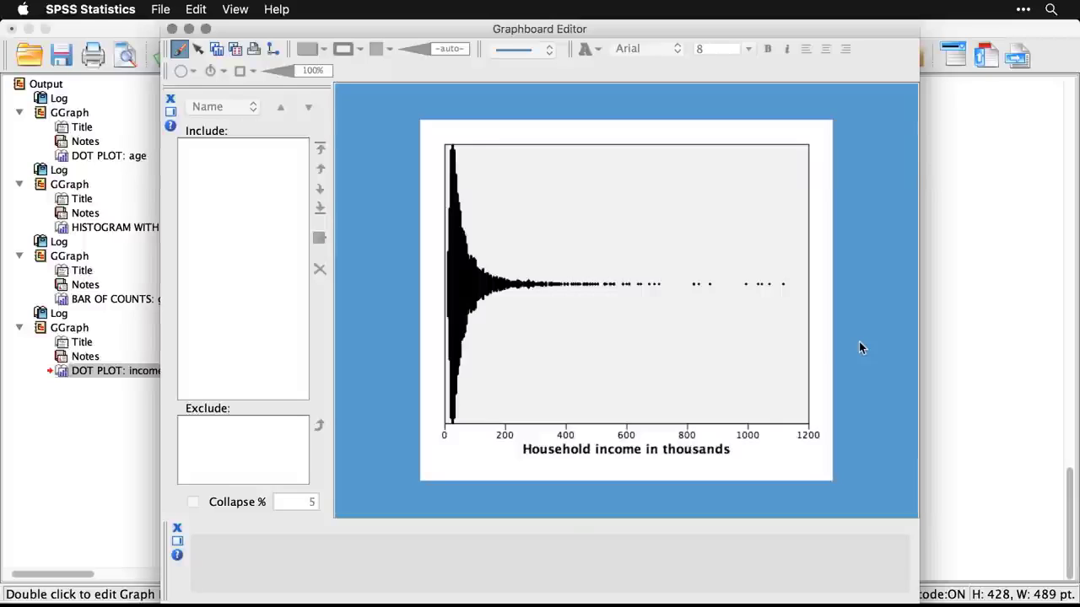
Set the modifier of the income dot plot's points to Jitter Normal (Joint)
{"action": "left_click", "coordinate": [466, 290]}
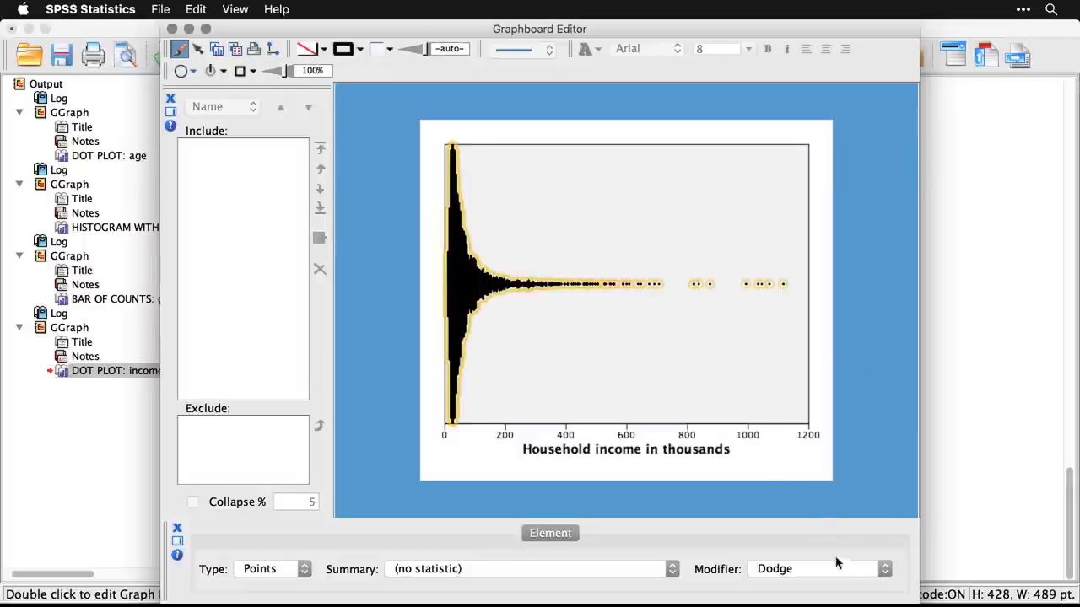
{"action": "left_click", "coordinate": [835, 571]}
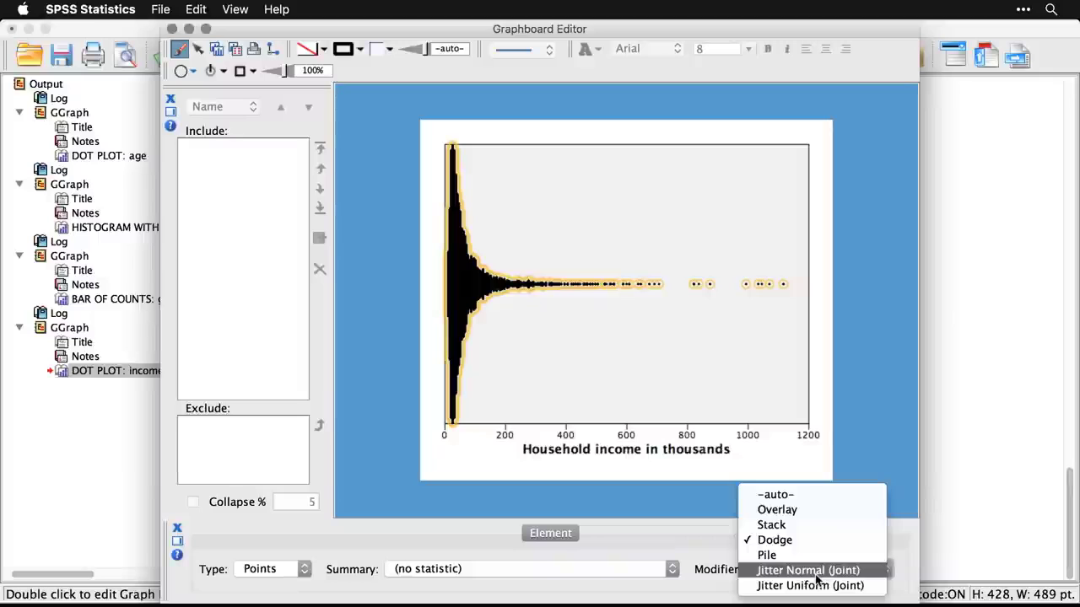
{"action": "left_click", "coordinate": [817, 571]}
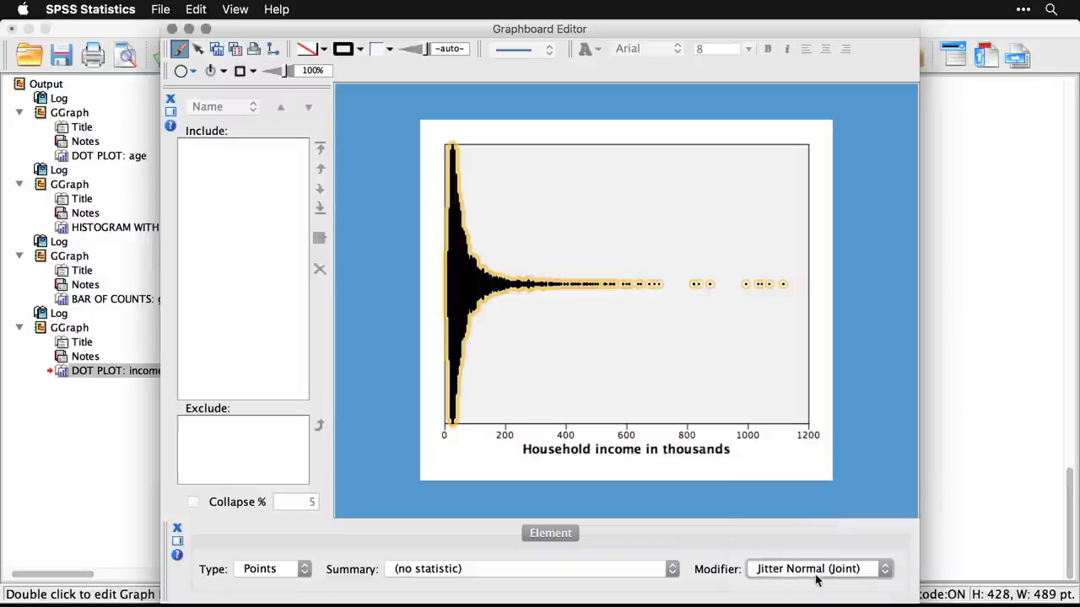
Set the modifier of the income dot plot's points to Jitter Uniform (Joint) and deselect the points
{"action": "left_click", "coordinate": [868, 351]}
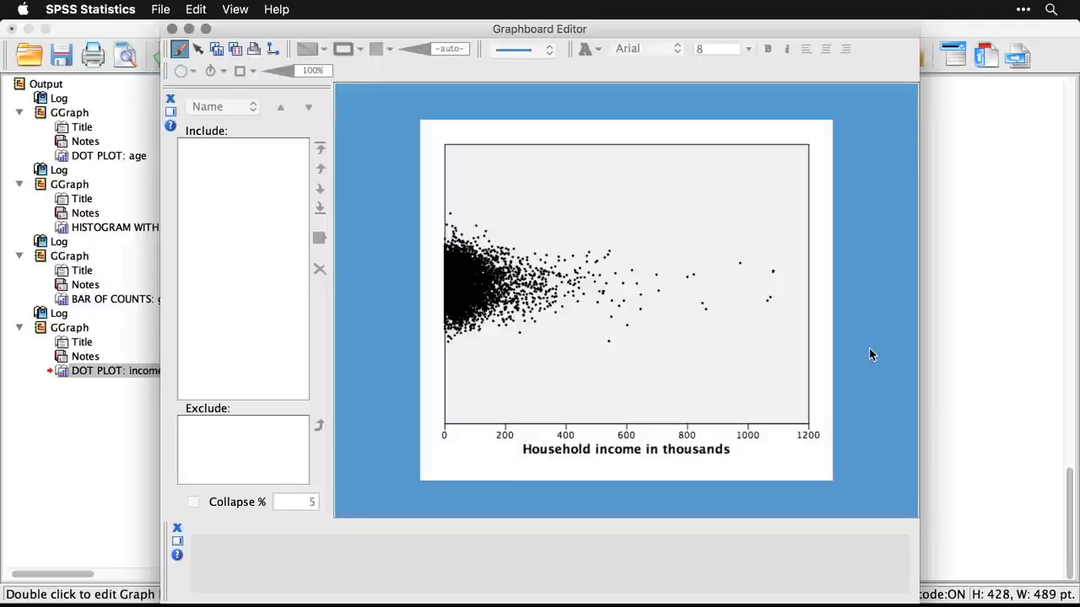
{"action": "left_click", "coordinate": [460, 301]}
{"action": "left_click", "coordinate": [826, 570]}
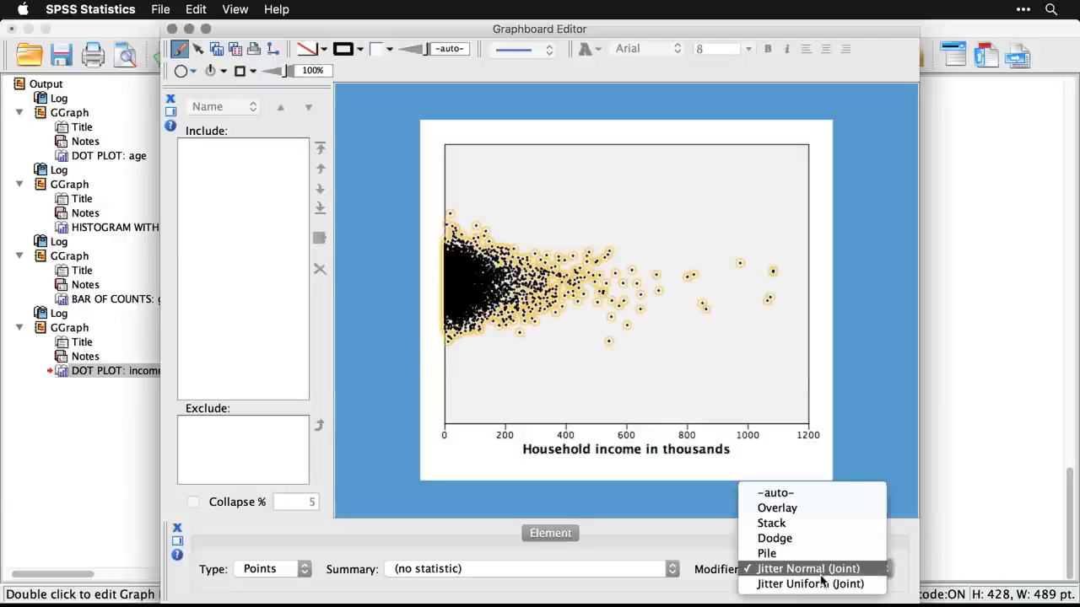
{"action": "left_click", "coordinate": [821, 582]}
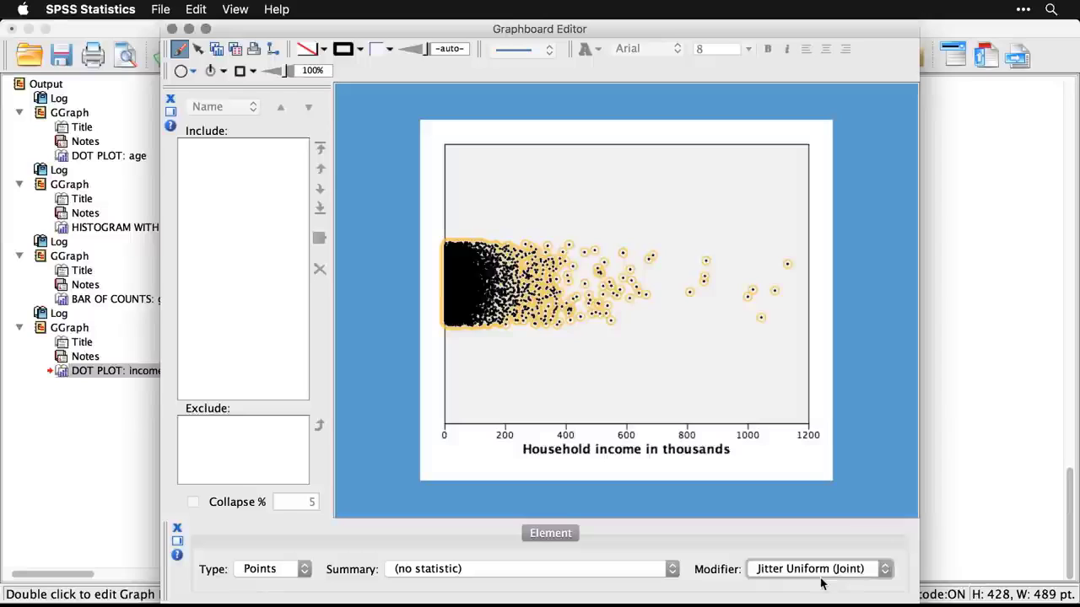
{"action": "left_click", "coordinate": [872, 405]}
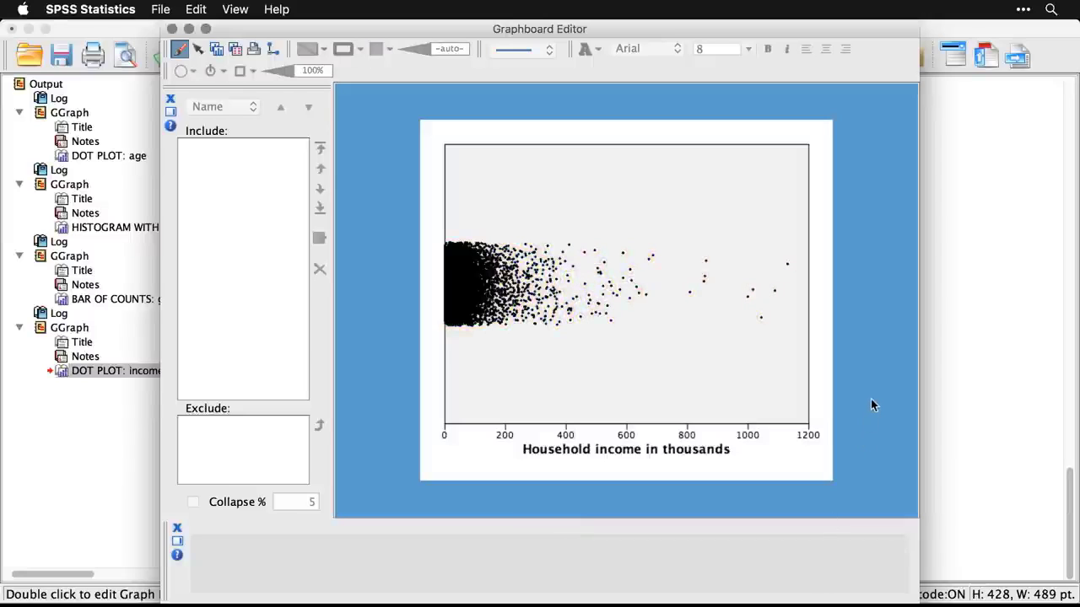
Set the modifier of the income dot plot's points back to Dodge and close the Graphboard Editor
{"action": "left_click", "coordinate": [454, 297]}
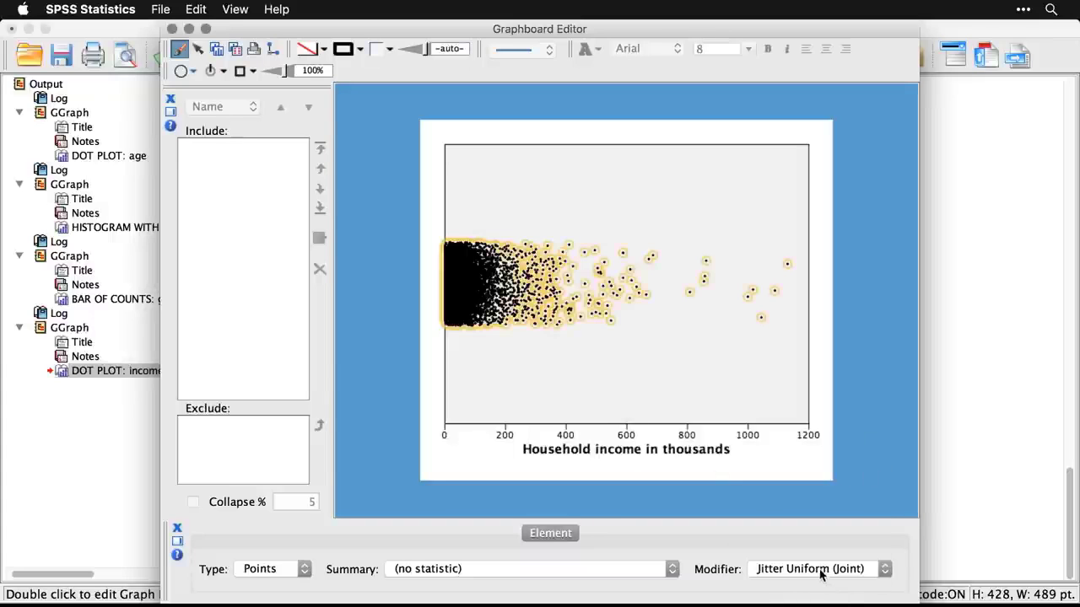
{"action": "left_click", "coordinate": [822, 573]}
{"action": "left_click", "coordinate": [816, 523]}
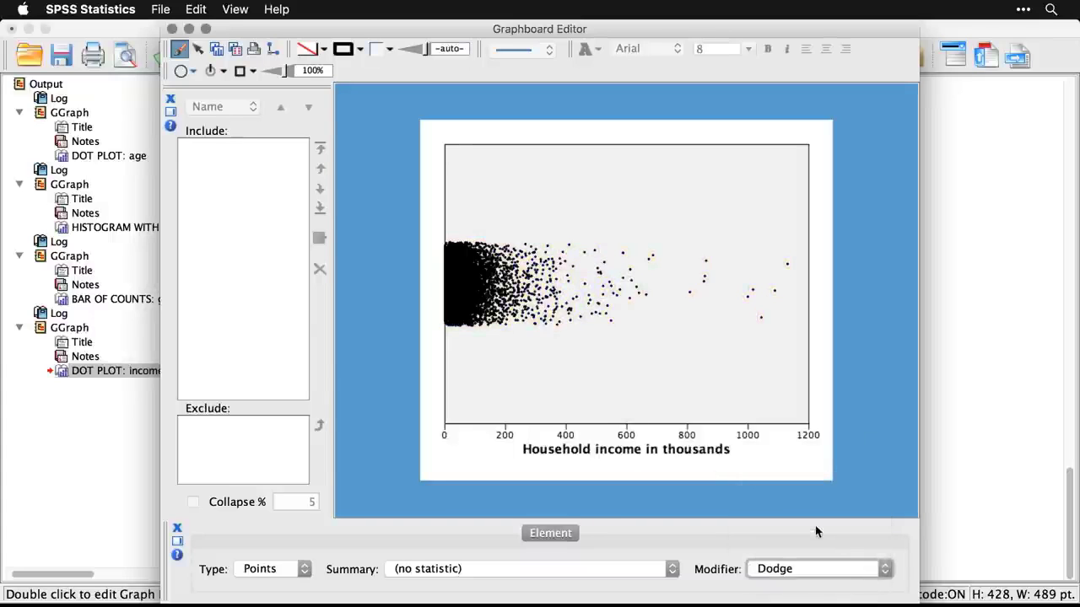
{"action": "left_click", "coordinate": [854, 452]}
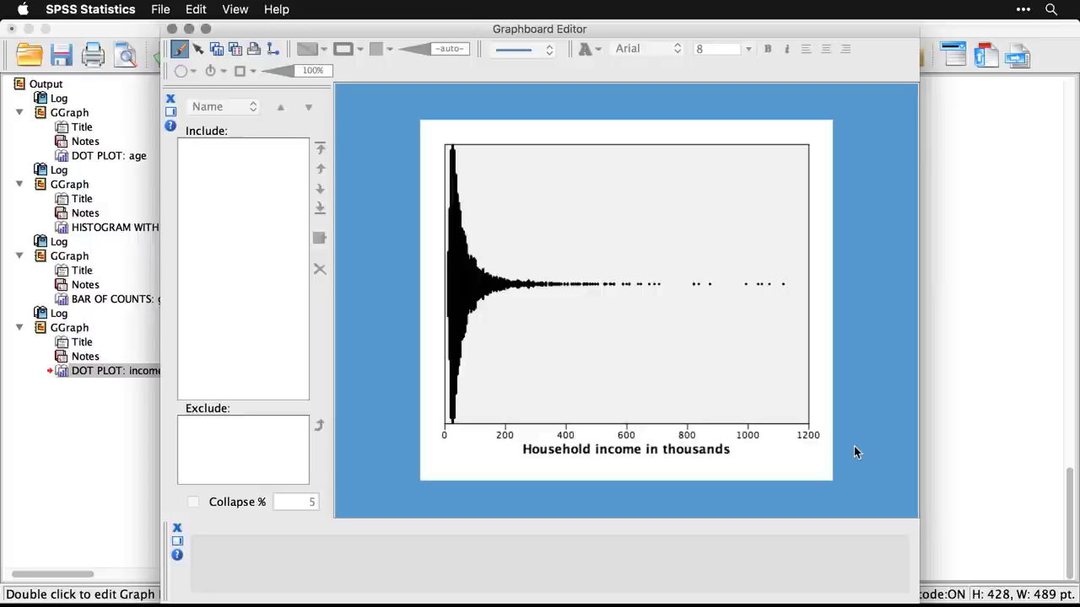
{"action": "left_click", "coordinate": [172, 30]}
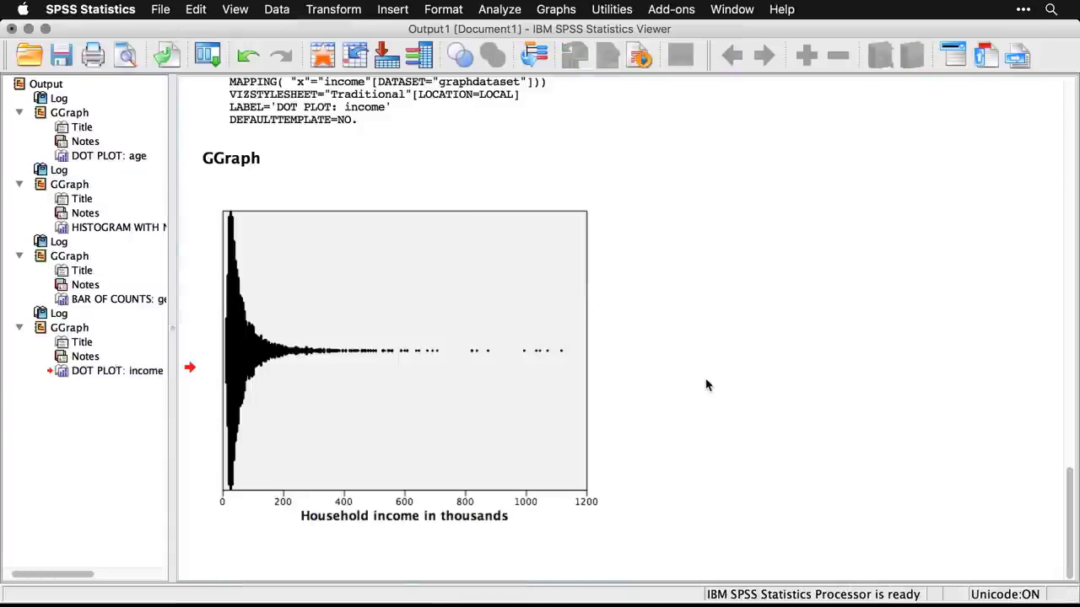
Run the GGRAPH syntax for the hex binned scatterplot of income by age and view the chart in the output
{"action": "key", "text": "super+grave"}
{"action": "scroll", "coordinate": [706, 379], "scroll_direction": "down", "scroll_amount": 4}
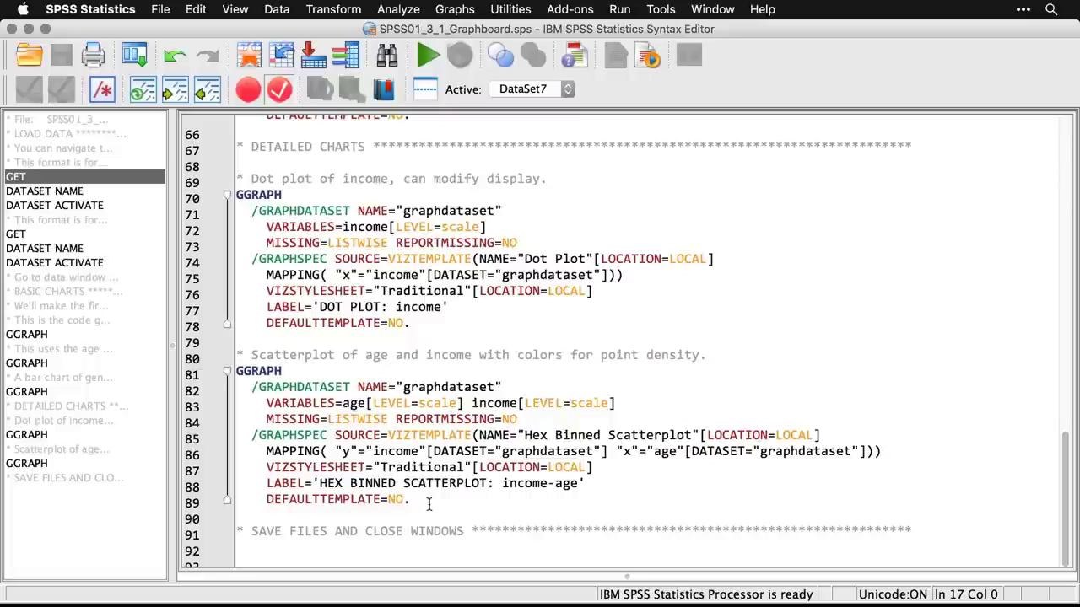
{"action": "left_click_drag", "start_coordinate": [426, 503], "coordinate": [228, 373]}
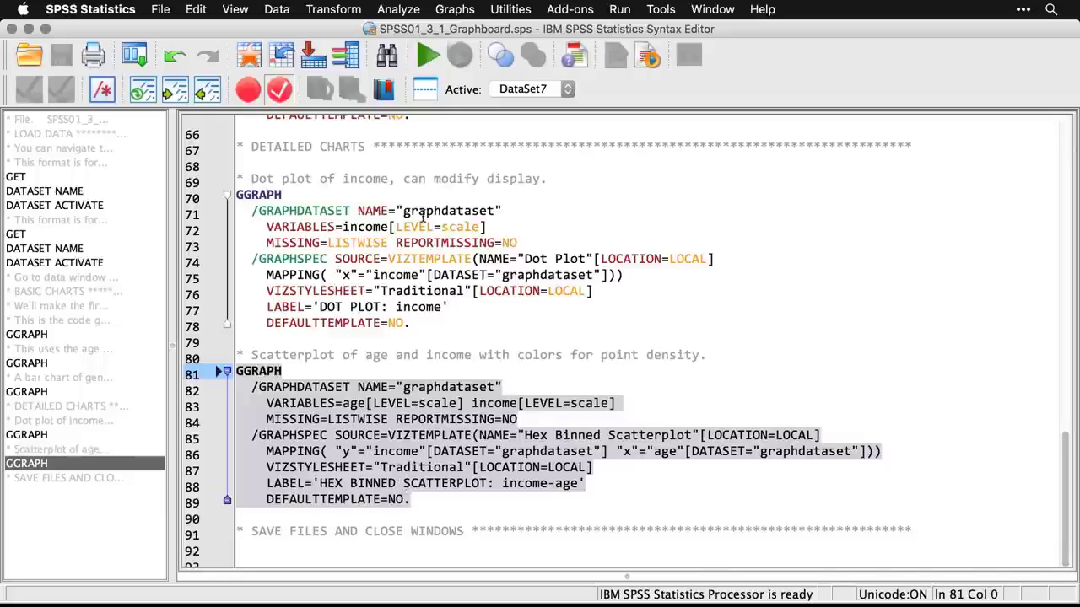
{"action": "left_click", "coordinate": [428, 59]}
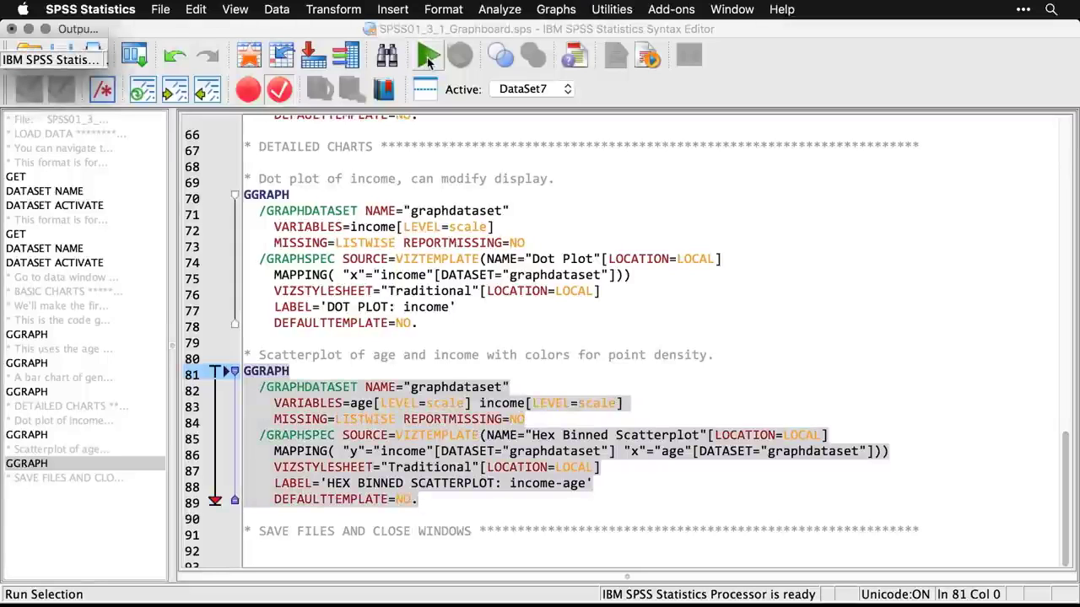
{"action": "scroll", "coordinate": [646, 309], "scroll_direction": "down", "scroll_amount": 5}
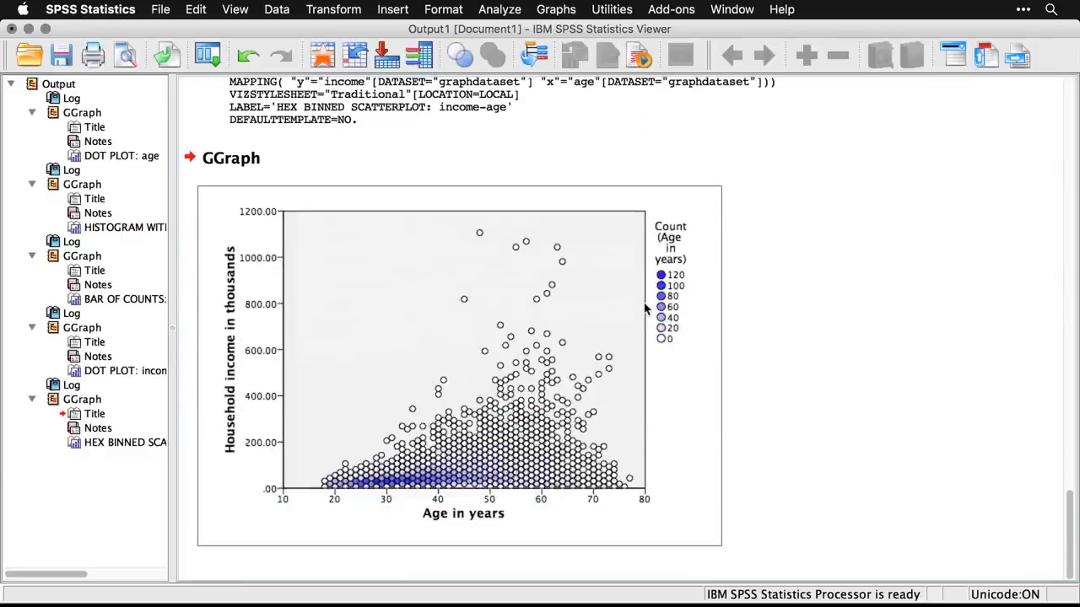
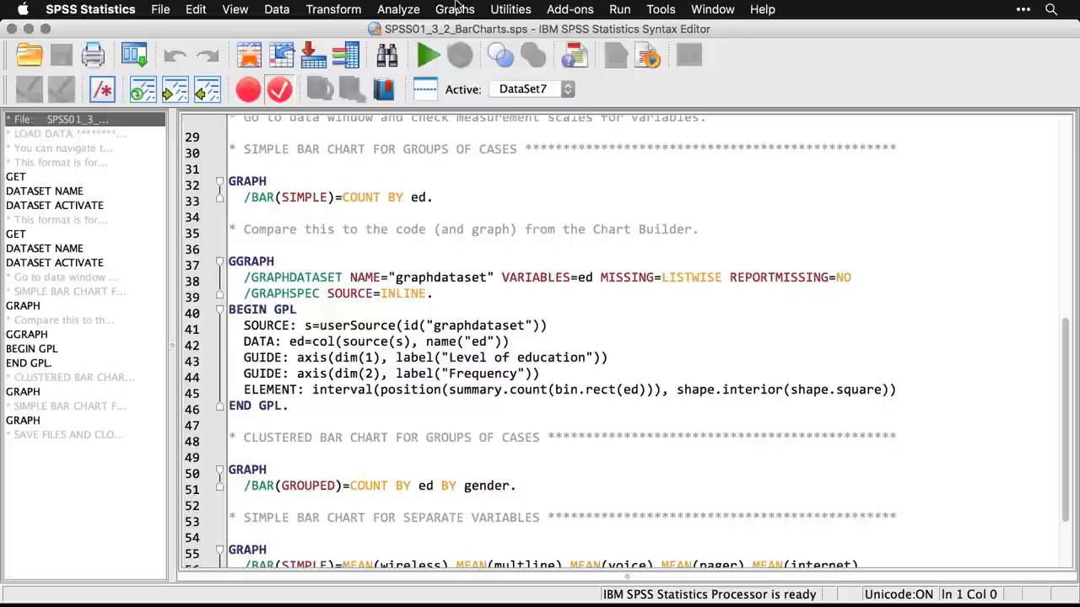
Open the definition of a legacy simple bar chart that uses summaries for groups of cases
{"action": "mouse_move", "coordinate": [485, 77]}
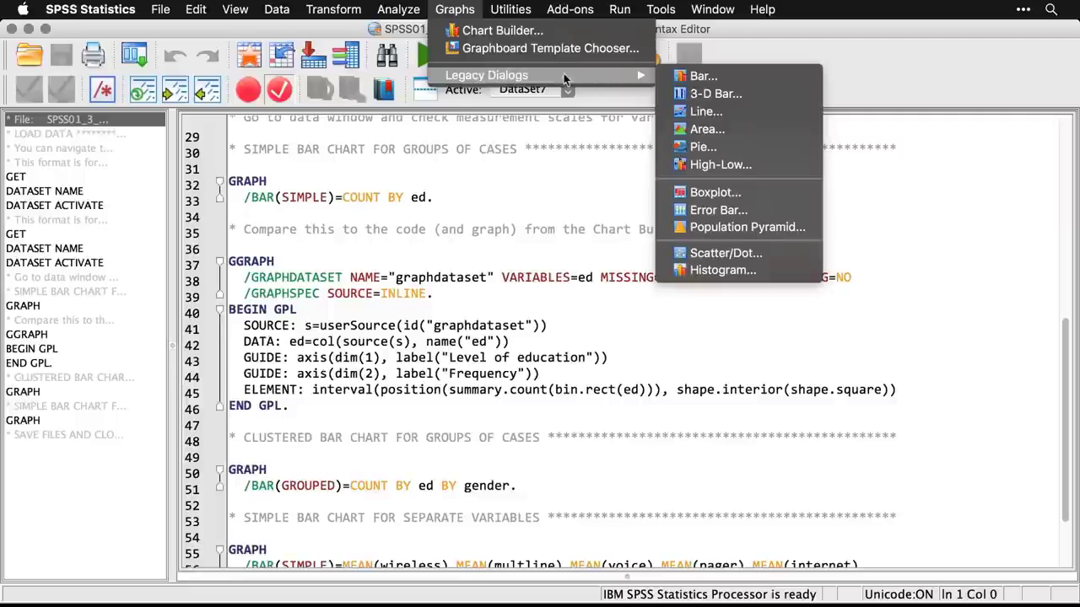
{"action": "left_click", "coordinate": [697, 77]}
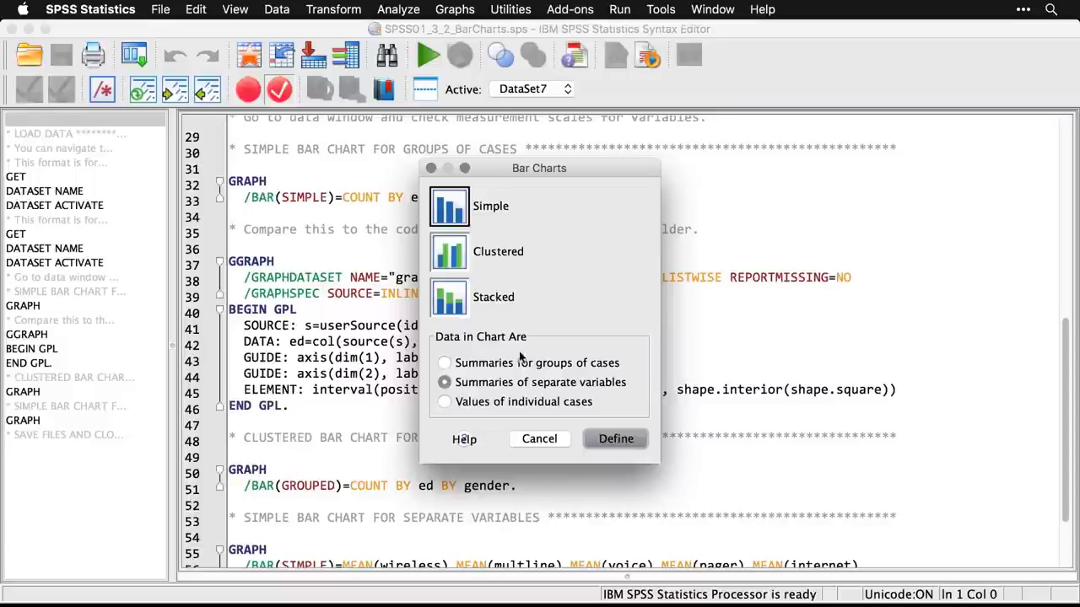
{"action": "left_click", "coordinate": [444, 362]}
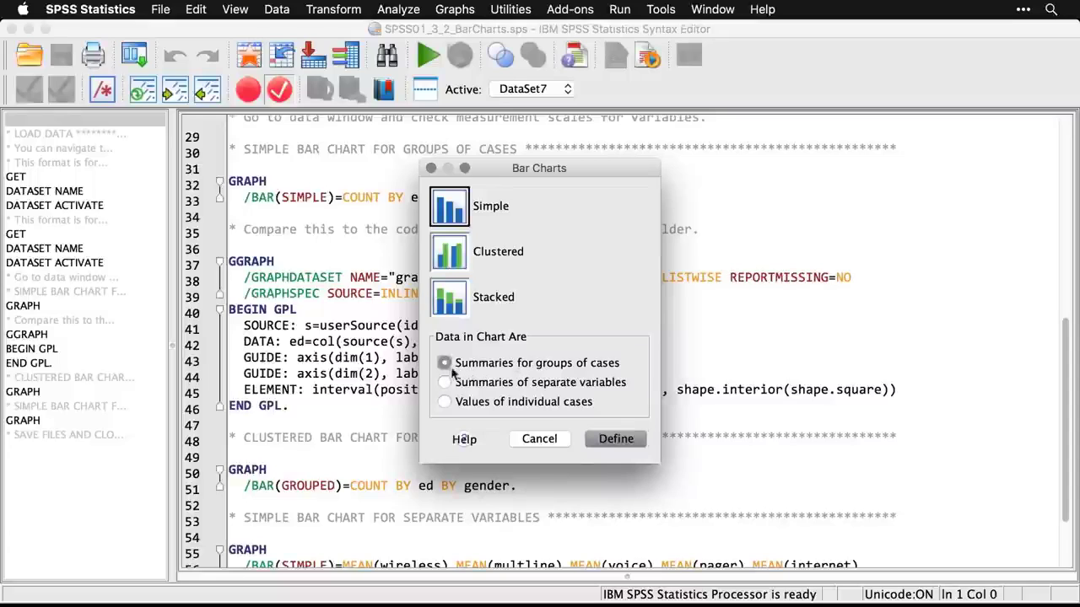
{"action": "left_click", "coordinate": [611, 439]}
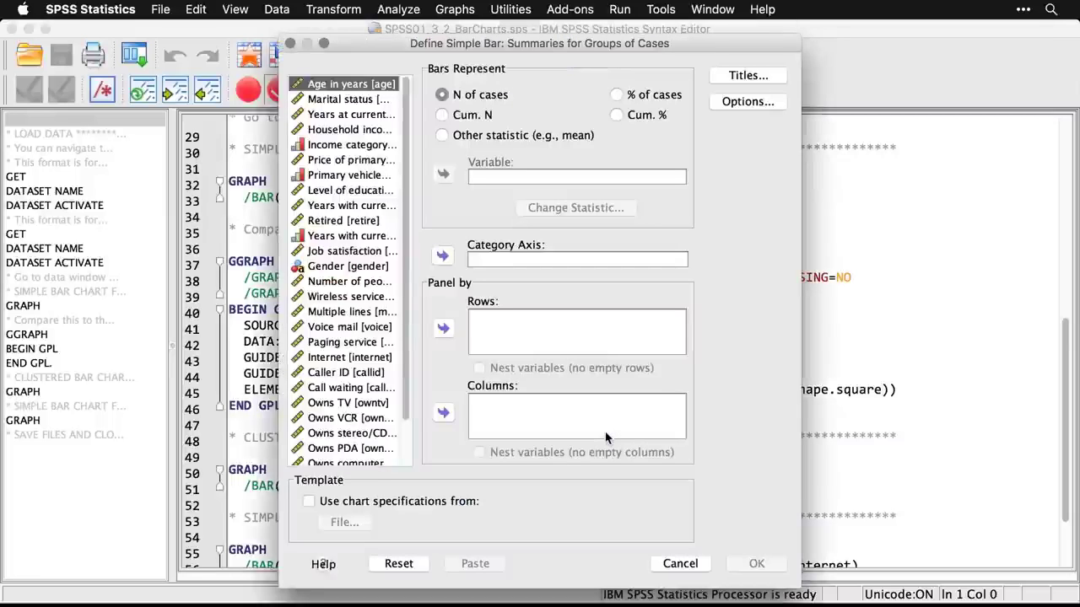
Assign Level of education to the simple bar chart's category axis and create the chart
{"action": "left_click", "coordinate": [365, 192]}
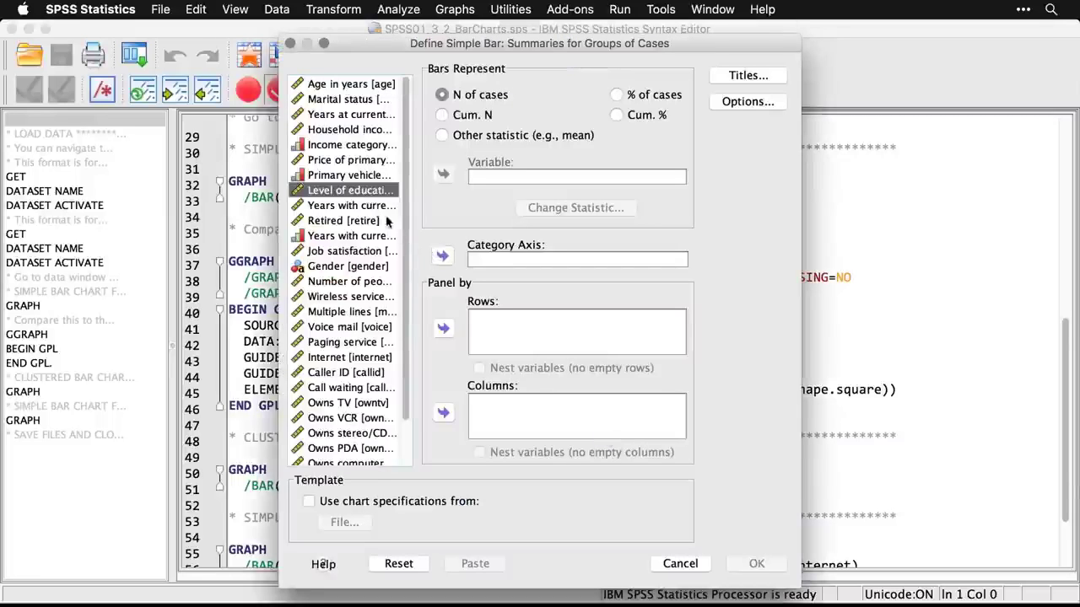
{"action": "left_click", "coordinate": [443, 256]}
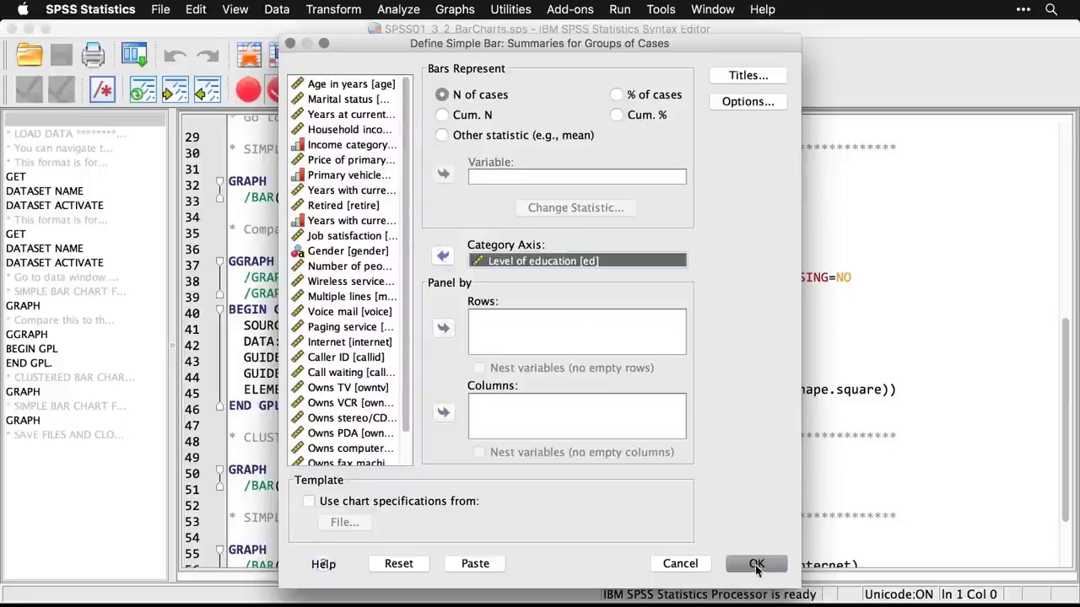
{"action": "left_click", "coordinate": [758, 568]}
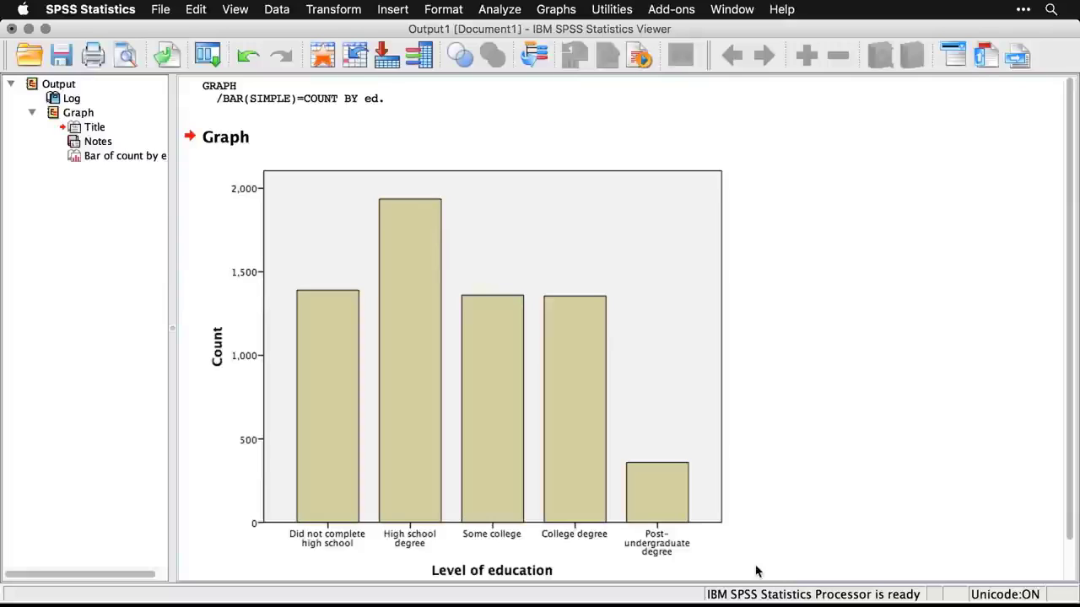
{"action": "left_click", "coordinate": [354, 94]}
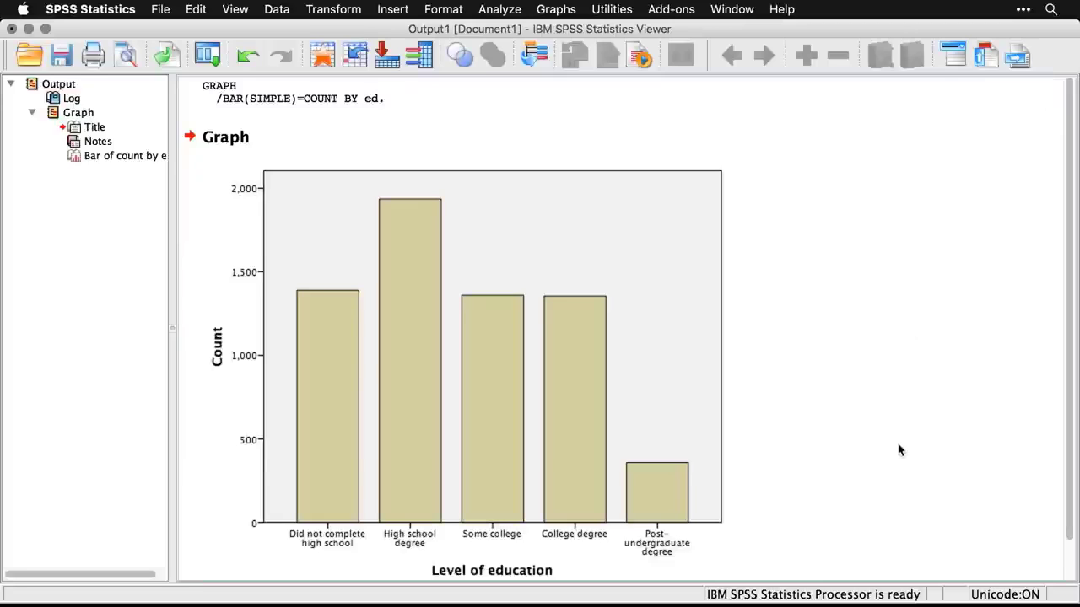
Compare the Chart Builder's GGRAPH code with the short GRAPH code for the simple bar chart in the syntax file
{"action": "key", "text": "super+grave"}
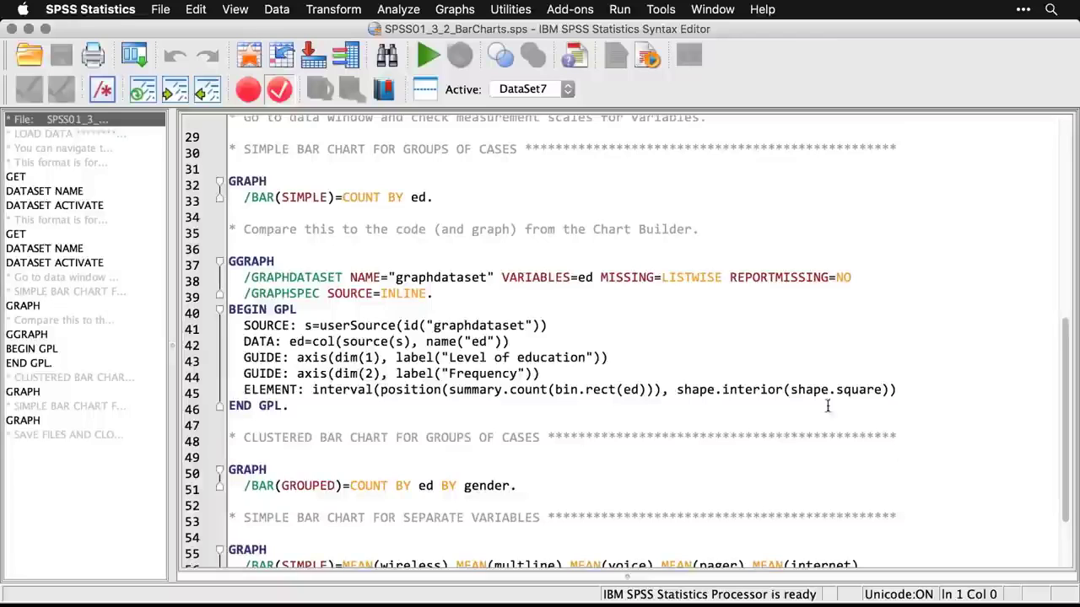
{"action": "left_click_drag", "start_coordinate": [291, 412], "coordinate": [230, 261]}
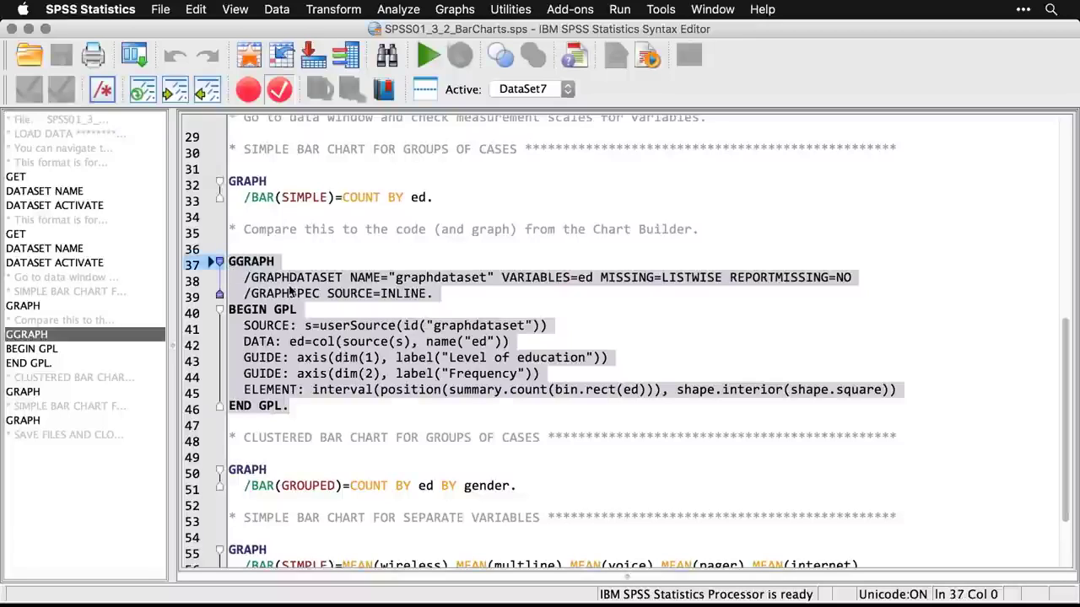
{"action": "triple_click", "coordinate": [384, 196]}
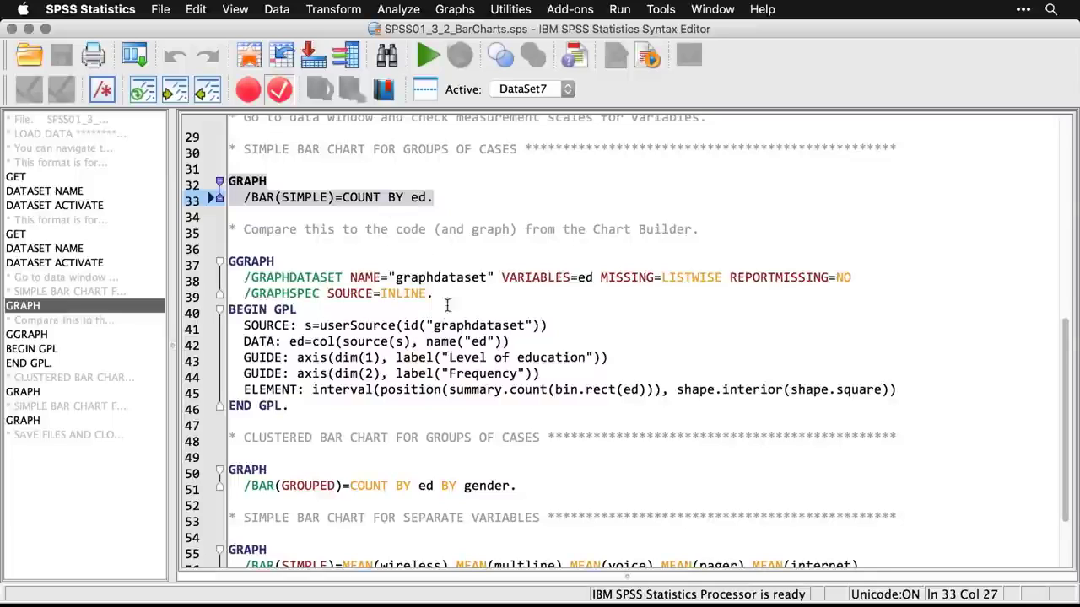
{"action": "left_click", "coordinate": [599, 370]}
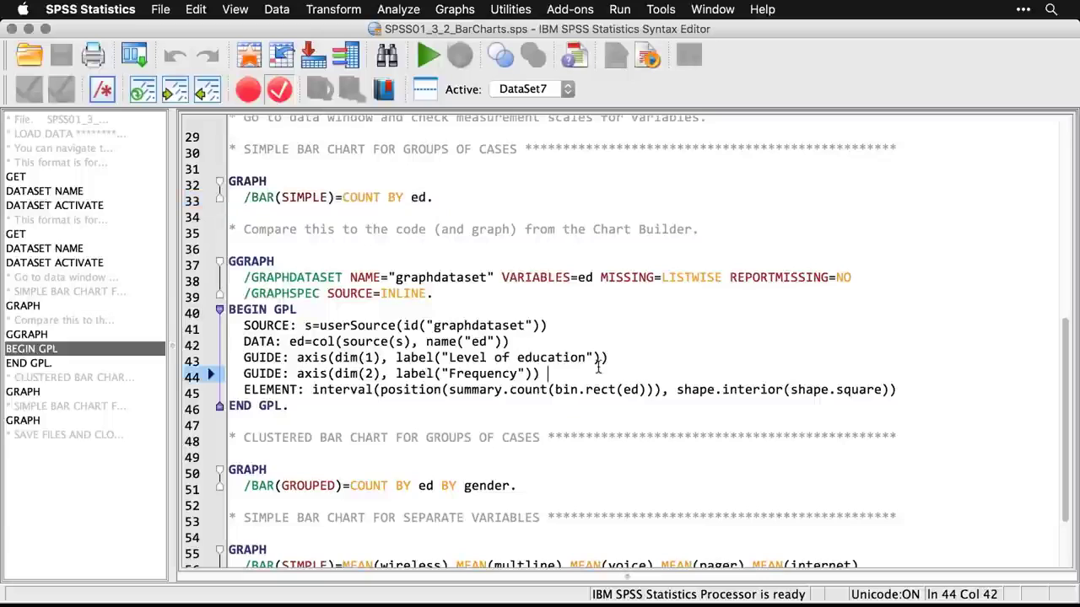
Open the definition of a legacy clustered bar chart that uses summaries for groups of cases
{"action": "left_click", "coordinate": [459, 9]}
{"action": "mouse_move", "coordinate": [481, 73]}
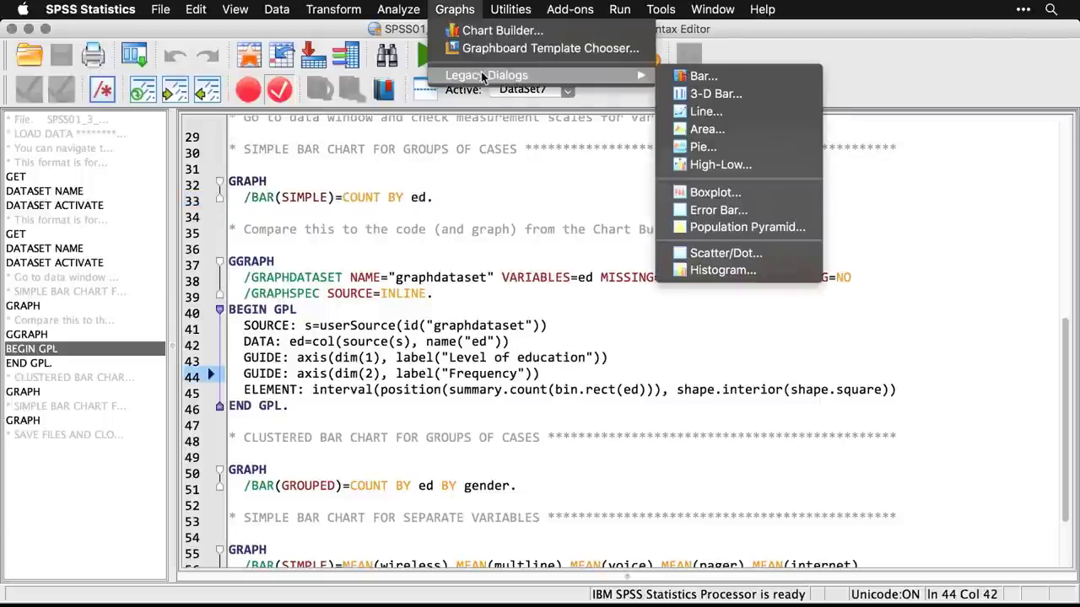
{"action": "left_click", "coordinate": [682, 76]}
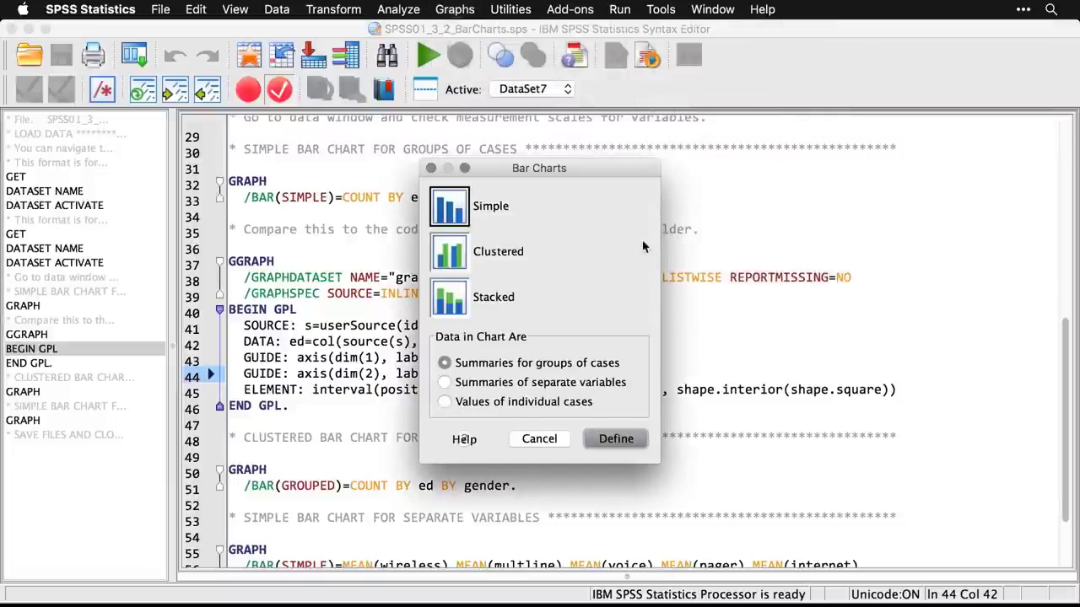
{"action": "left_click", "coordinate": [452, 262]}
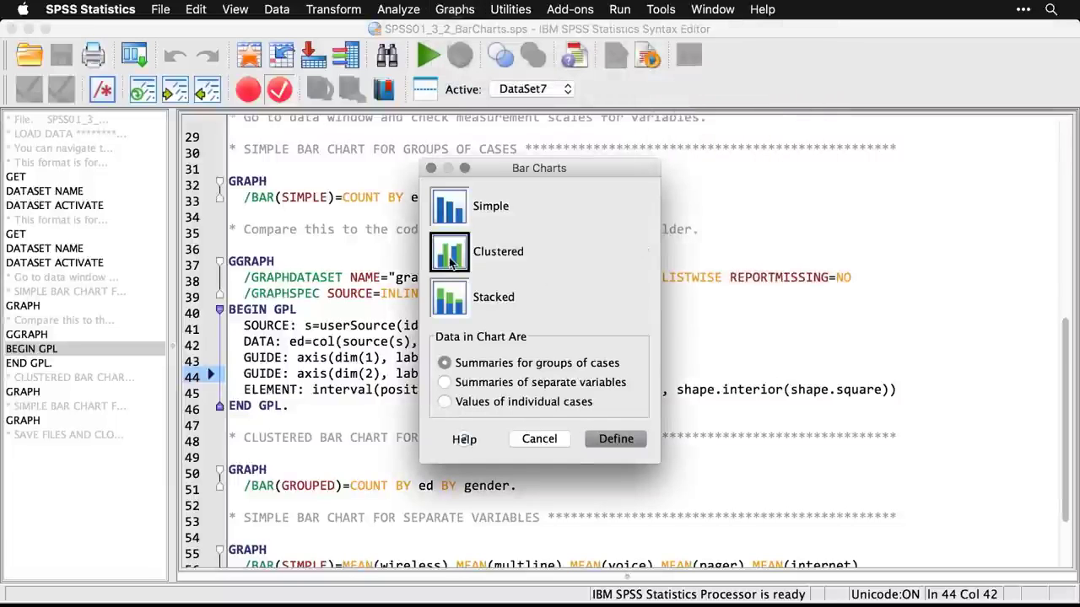
{"action": "left_click", "coordinate": [619, 441]}
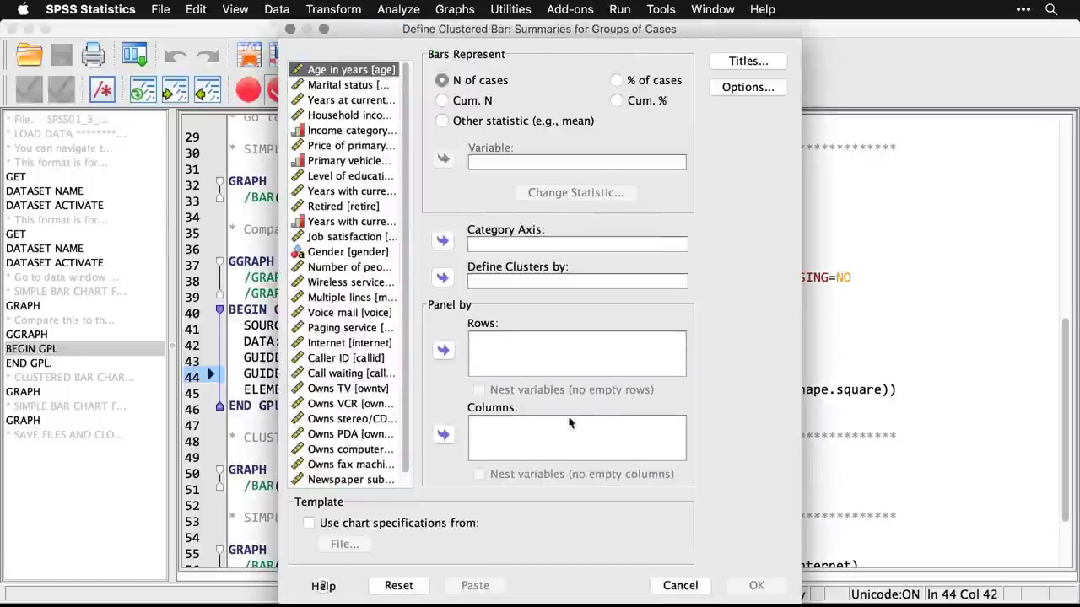
Put Level of education on the clustered bar chart's category axis, define clusters by Gender, and create and view the chart
{"action": "left_click", "coordinate": [355, 177]}
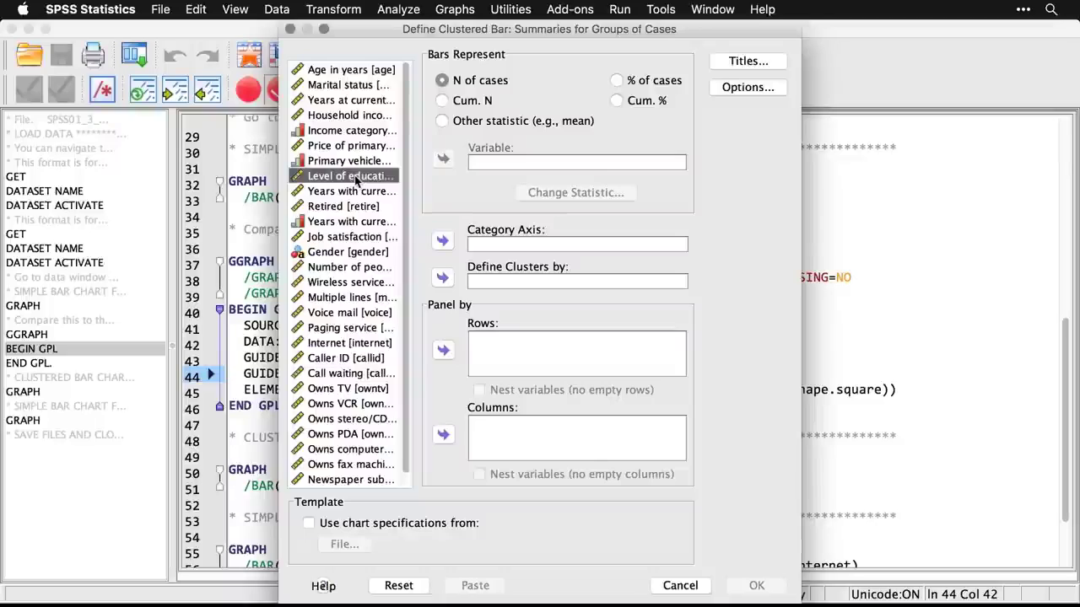
{"action": "left_click", "coordinate": [443, 242]}
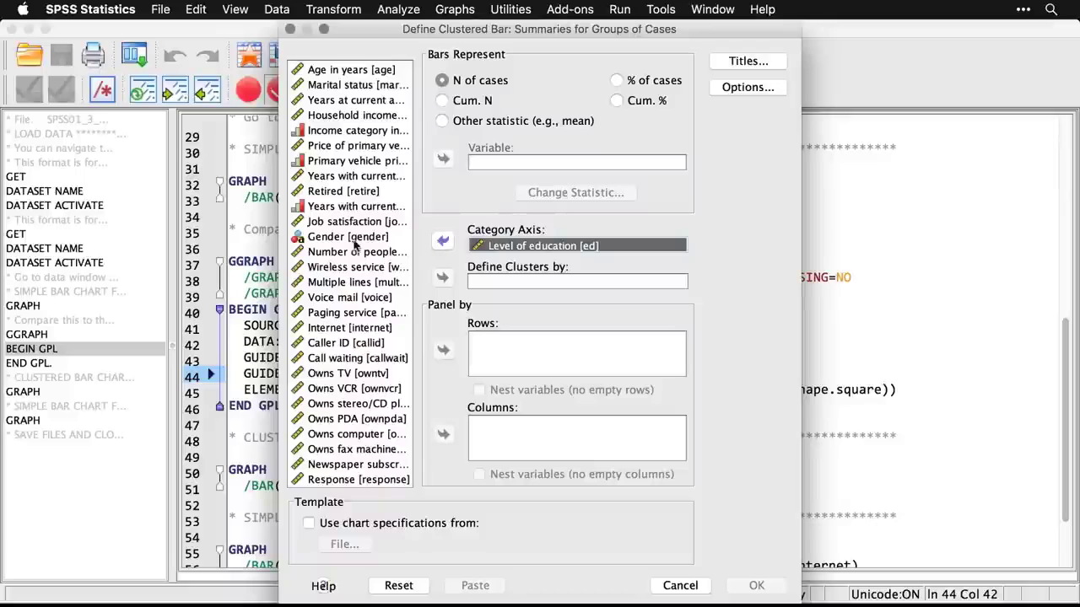
{"action": "left_click", "coordinate": [354, 240]}
{"action": "left_click", "coordinate": [443, 279]}
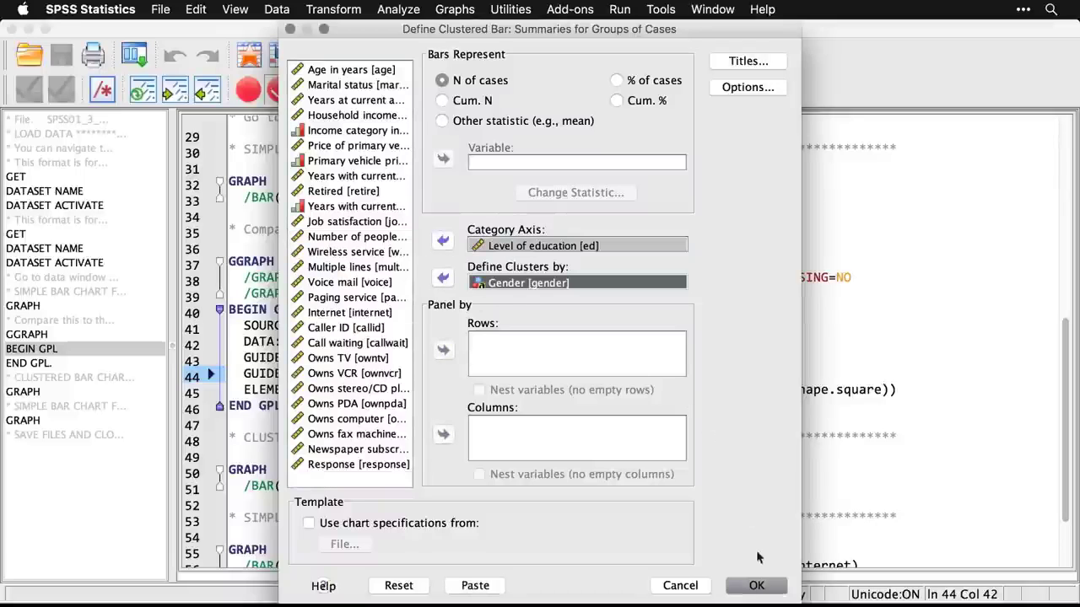
{"action": "left_click", "coordinate": [755, 588]}
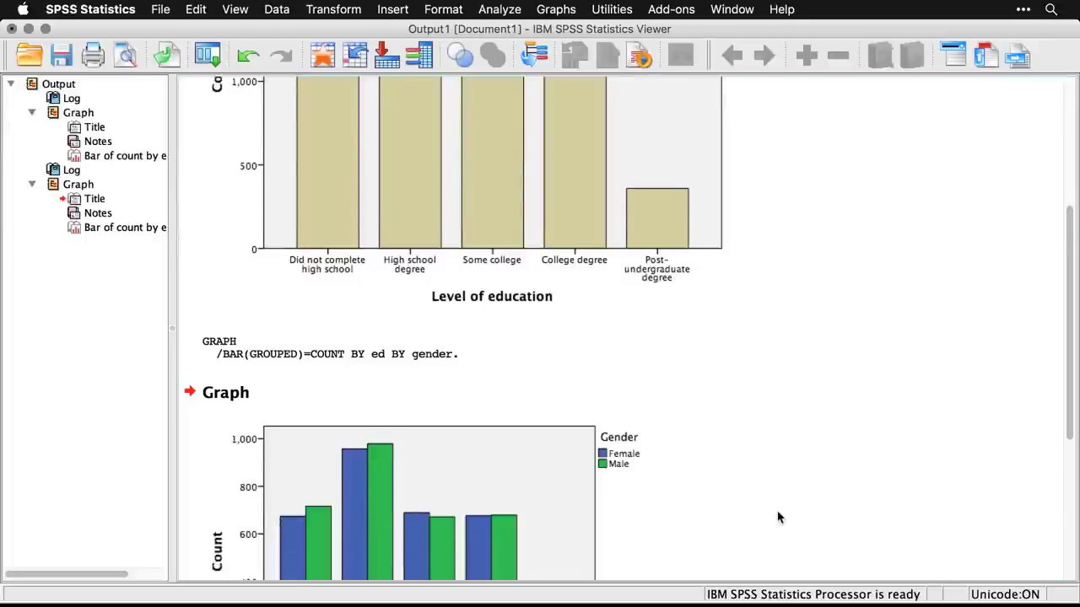
{"action": "scroll", "coordinate": [778, 517], "scroll_direction": "down", "scroll_amount": 4}
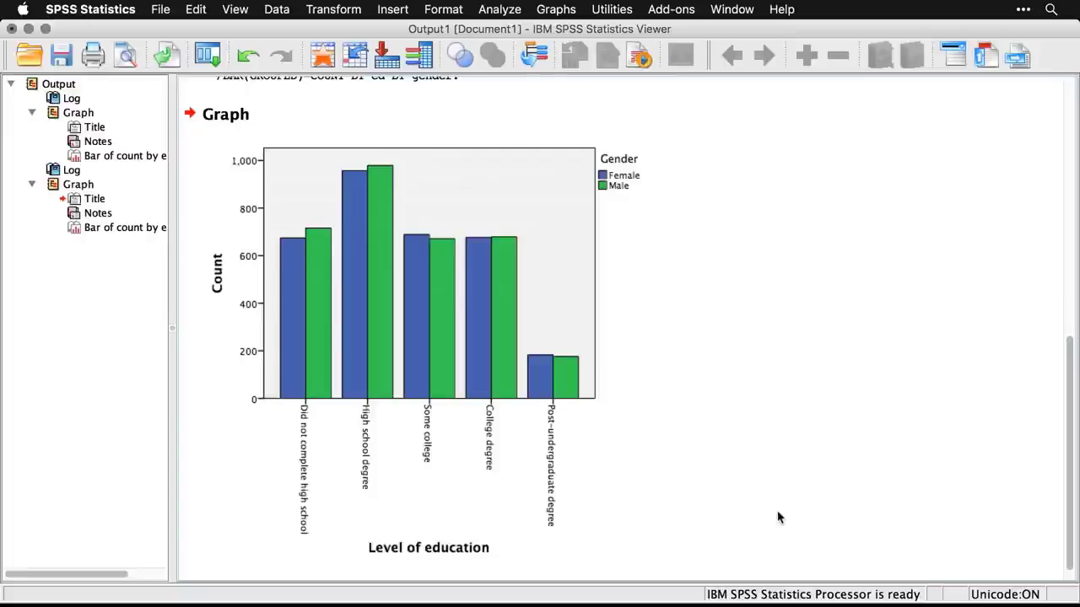
{"action": "scroll", "coordinate": [778, 517], "scroll_direction": "up", "scroll_amount": 3}
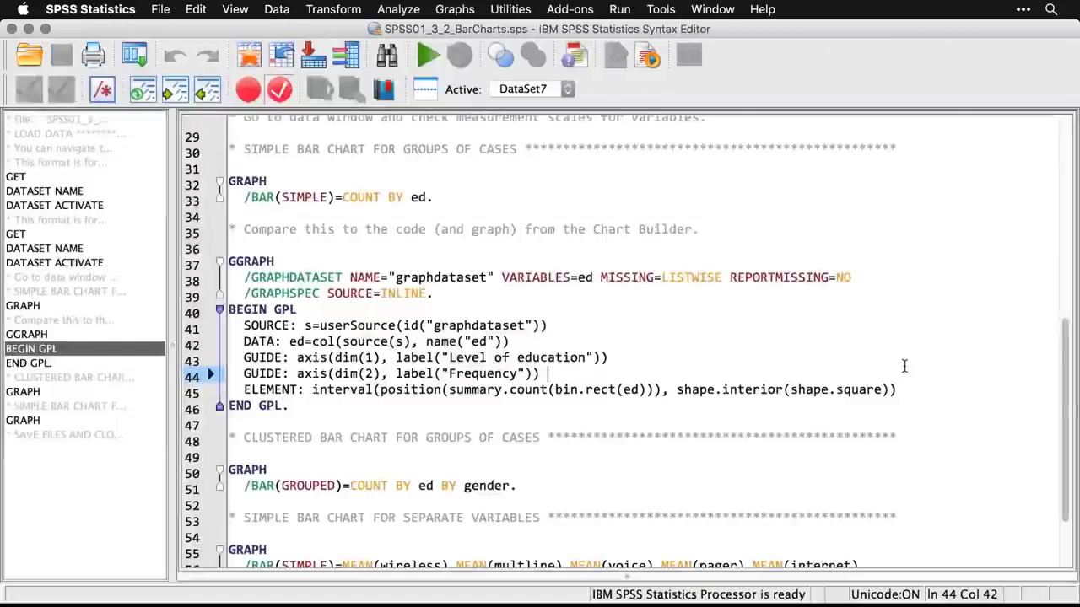
Open the definition of a legacy simple bar chart that uses summaries of separate variables
{"action": "scroll", "coordinate": [904, 366], "scroll_direction": "down", "scroll_amount": 1}
{"action": "scroll", "coordinate": [903, 367], "scroll_direction": "down", "scroll_amount": 5}
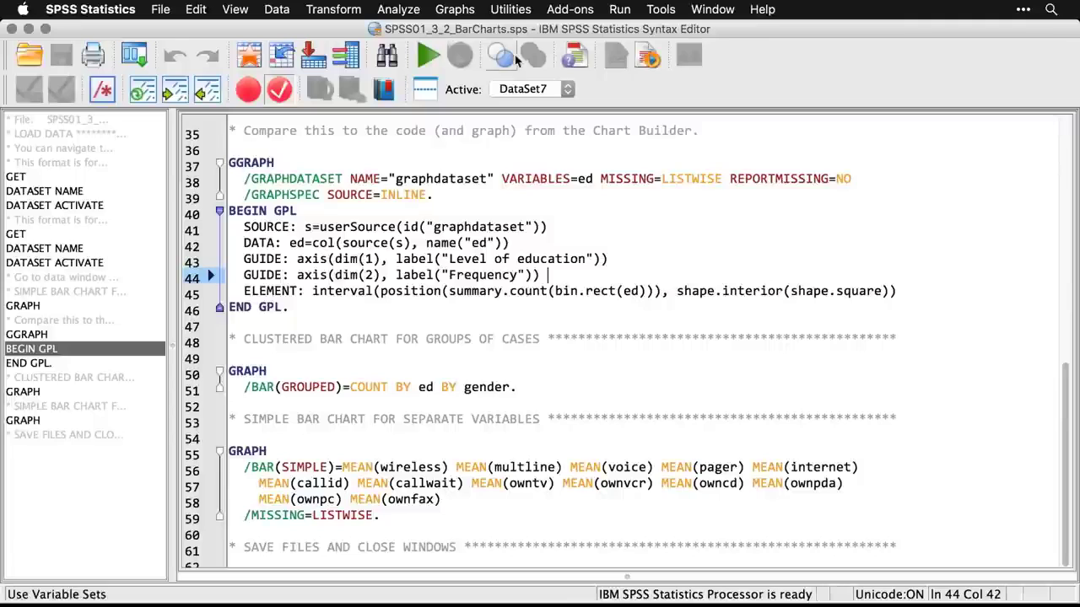
{"action": "left_click", "coordinate": [455, 10]}
{"action": "mouse_move", "coordinate": [473, 77]}
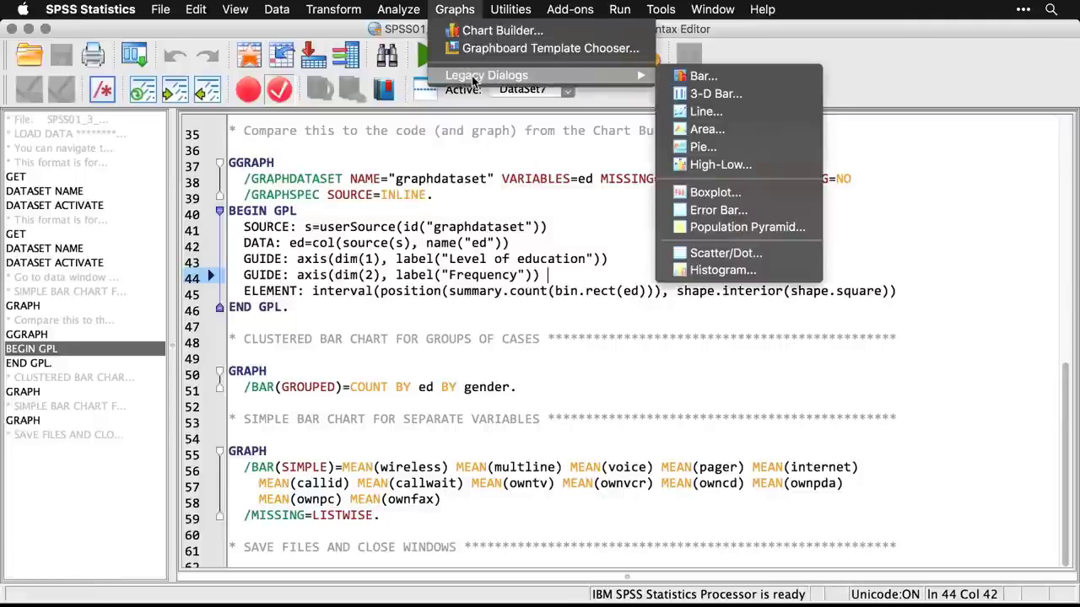
{"action": "left_click", "coordinate": [698, 77]}
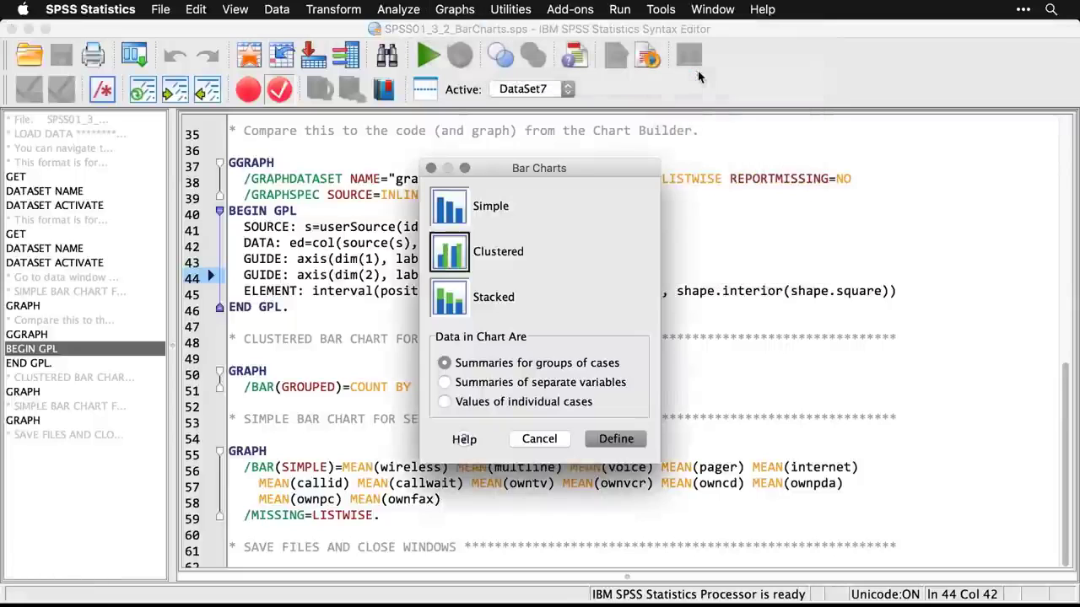
{"action": "left_click", "coordinate": [461, 206]}
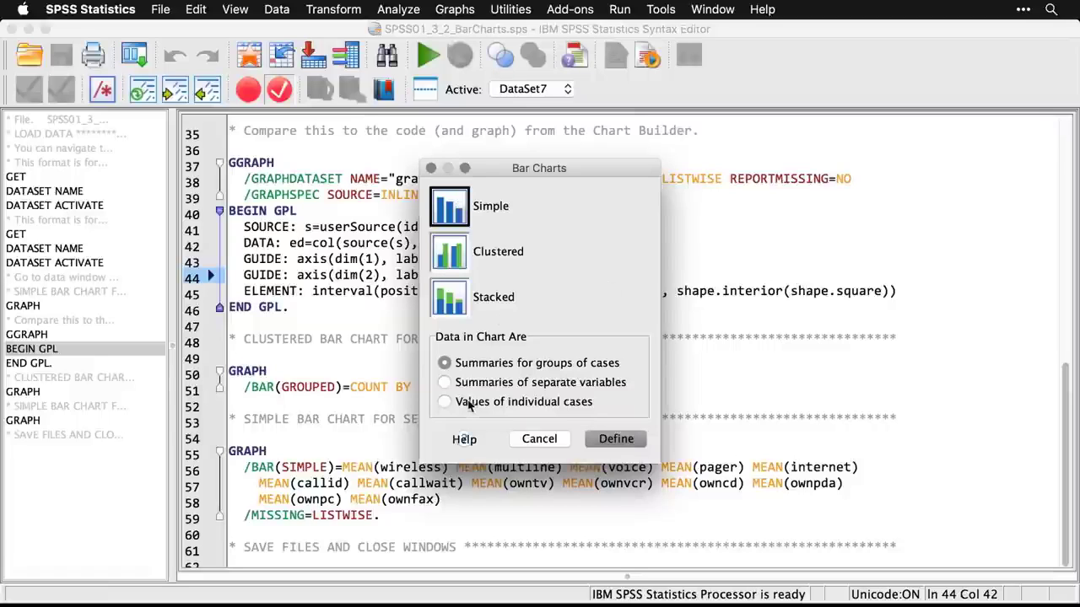
{"action": "left_click", "coordinate": [447, 384]}
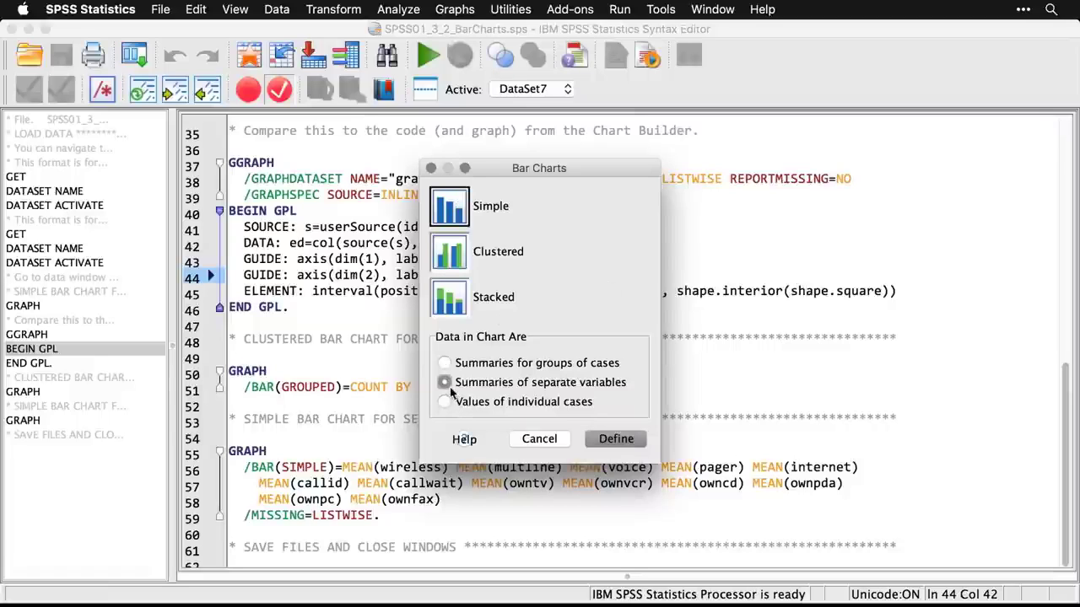
{"action": "left_click", "coordinate": [616, 439]}
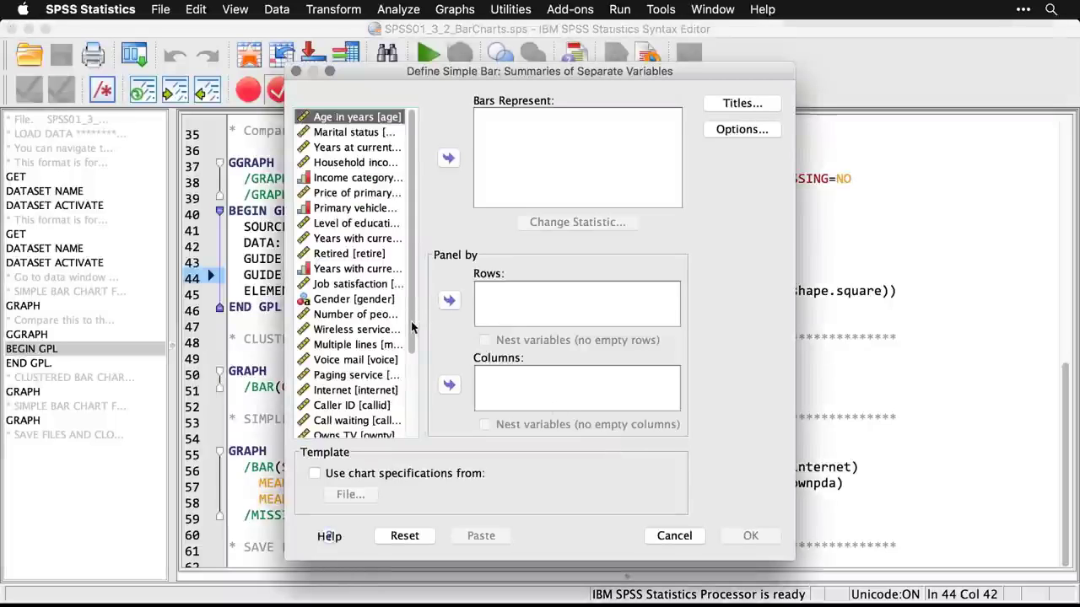
Use the means of all variables from Wireless service through Owns fax machine as the bars, and create and view the chart
{"action": "left_click_drag", "start_coordinate": [413, 327], "coordinate": [414, 439]}
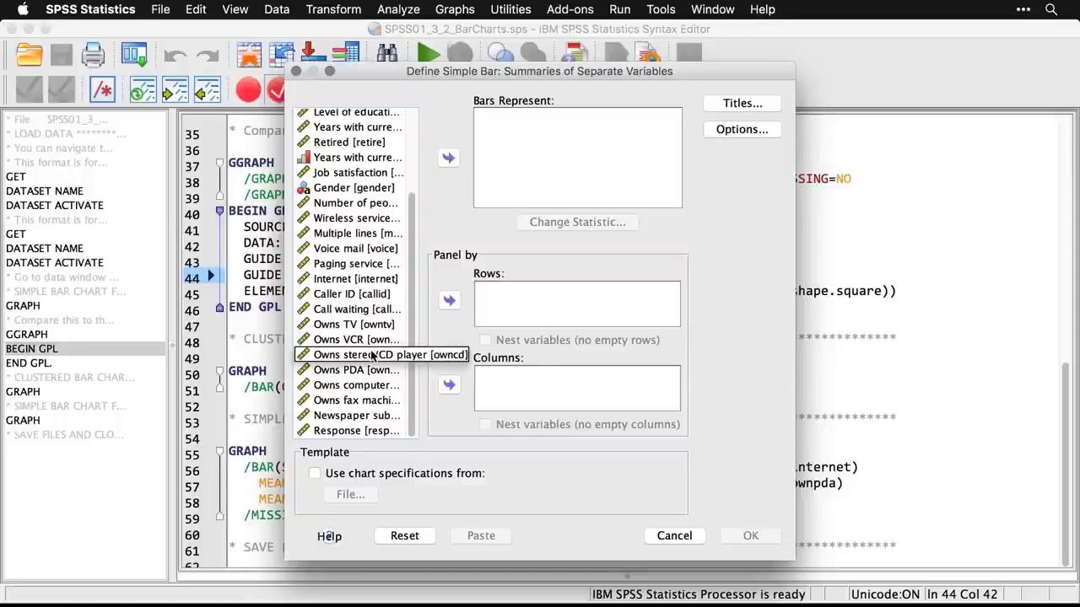
{"action": "left_click", "coordinate": [344, 221]}
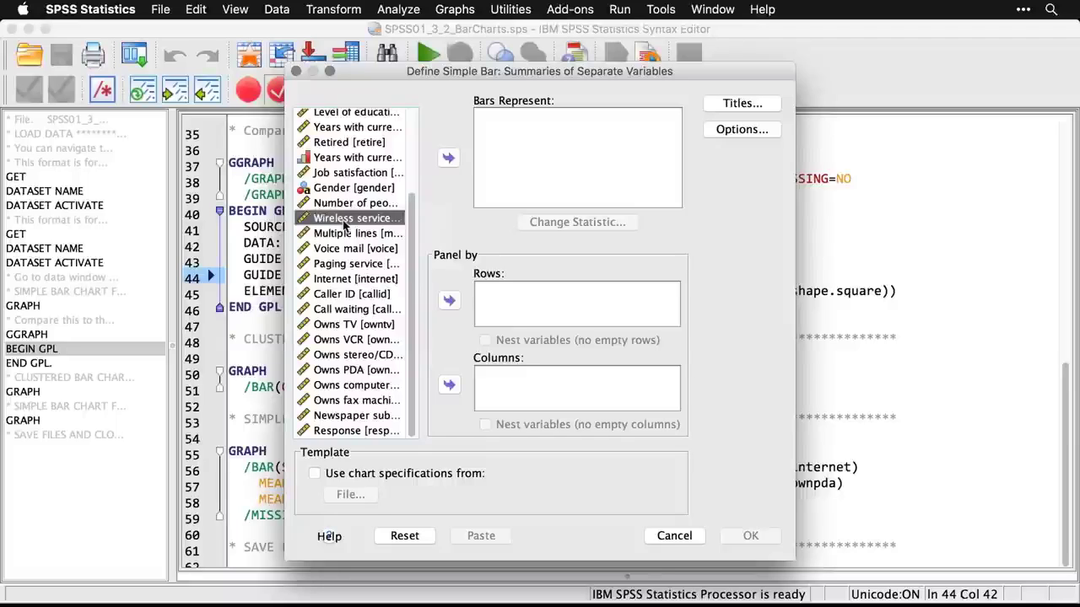
{"action": "left_click", "coordinate": [355, 404], "text": "shift"}
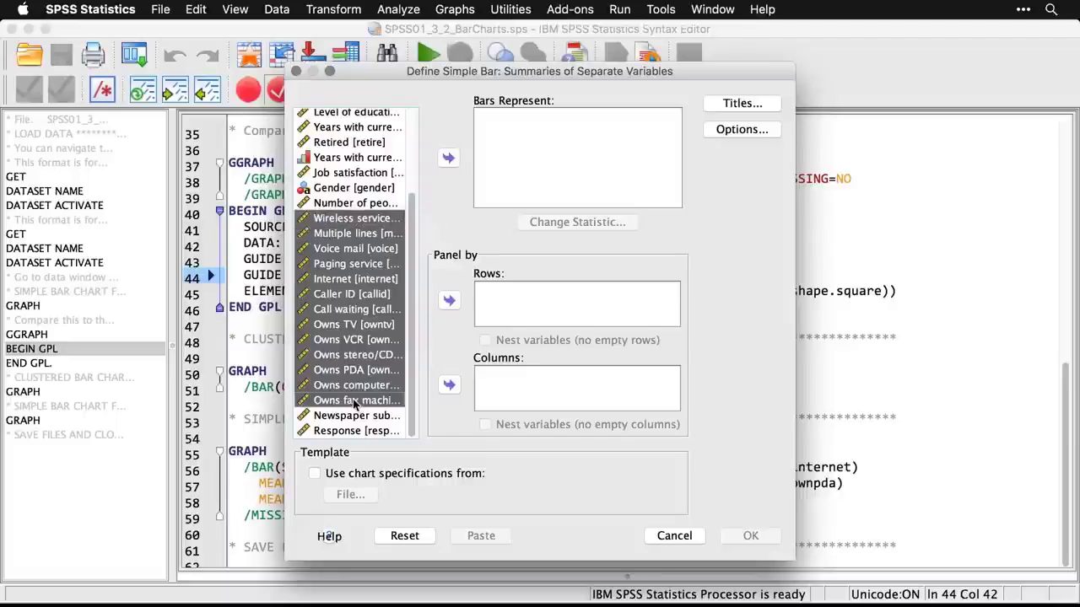
{"action": "left_click", "coordinate": [447, 161]}
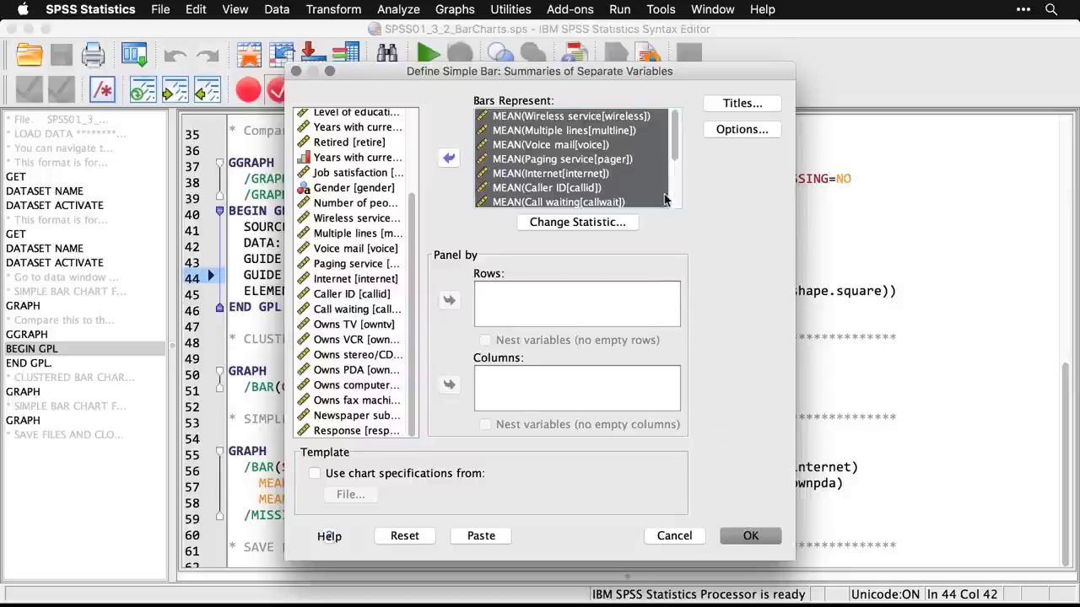
{"action": "left_click", "coordinate": [751, 536]}
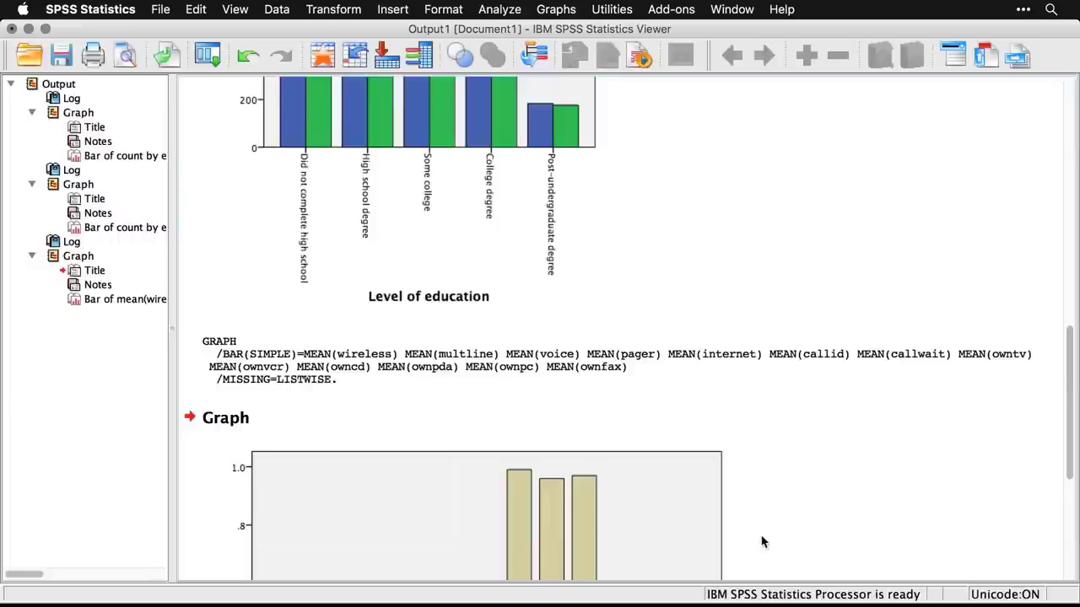
{"action": "scroll", "coordinate": [762, 542], "scroll_direction": "down", "scroll_amount": 5}
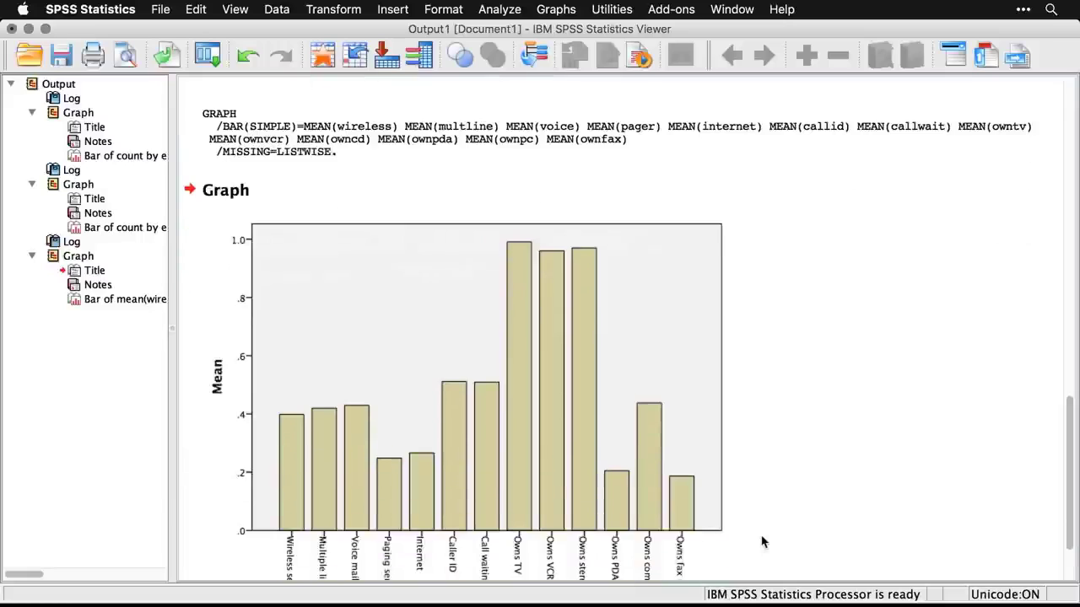
{"action": "scroll", "coordinate": [762, 542], "scroll_direction": "down", "scroll_amount": 2}
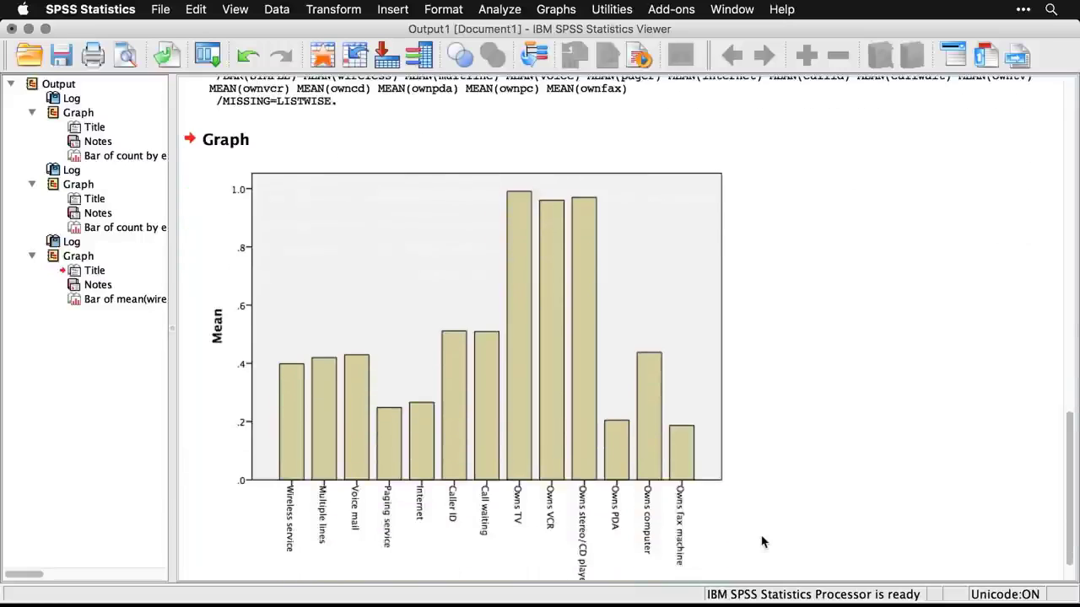
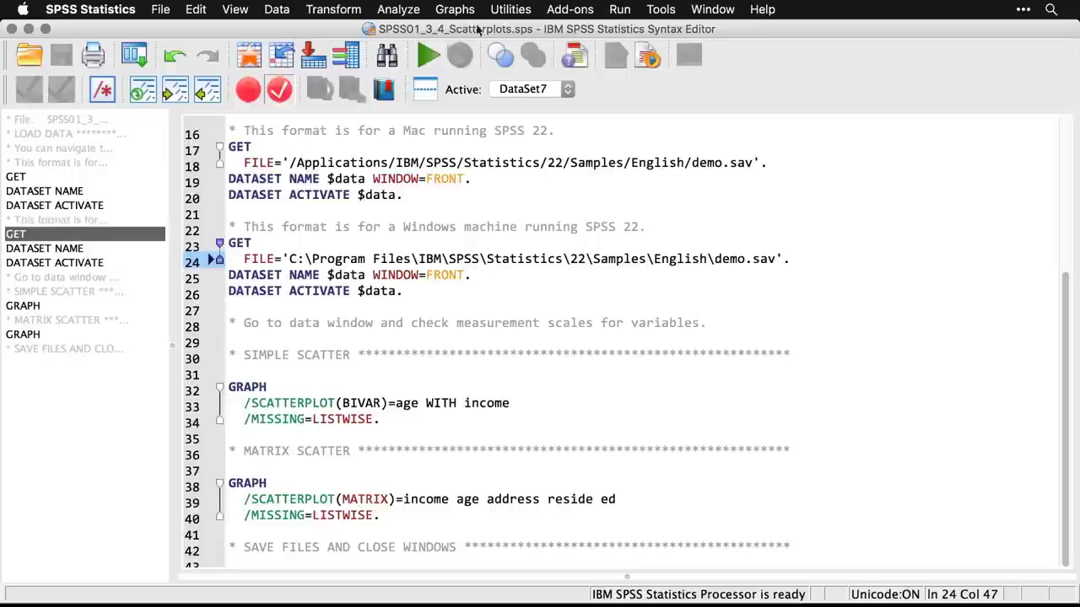
Open the definition of a legacy simple scatterplot
{"action": "left_click", "coordinate": [463, 15]}
{"action": "mouse_move", "coordinate": [472, 75]}
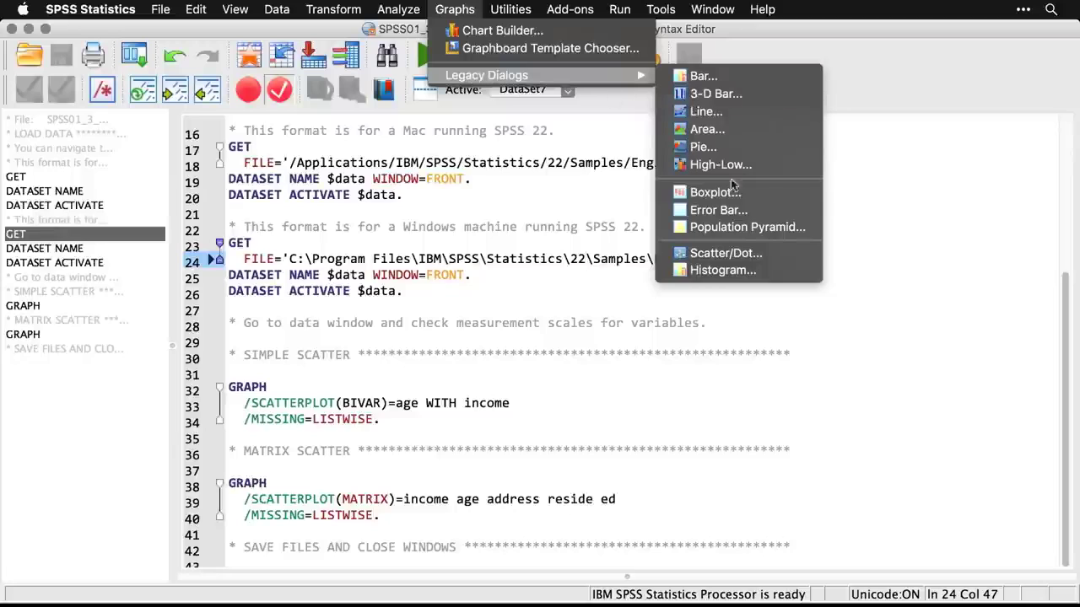
{"action": "left_click", "coordinate": [785, 256]}
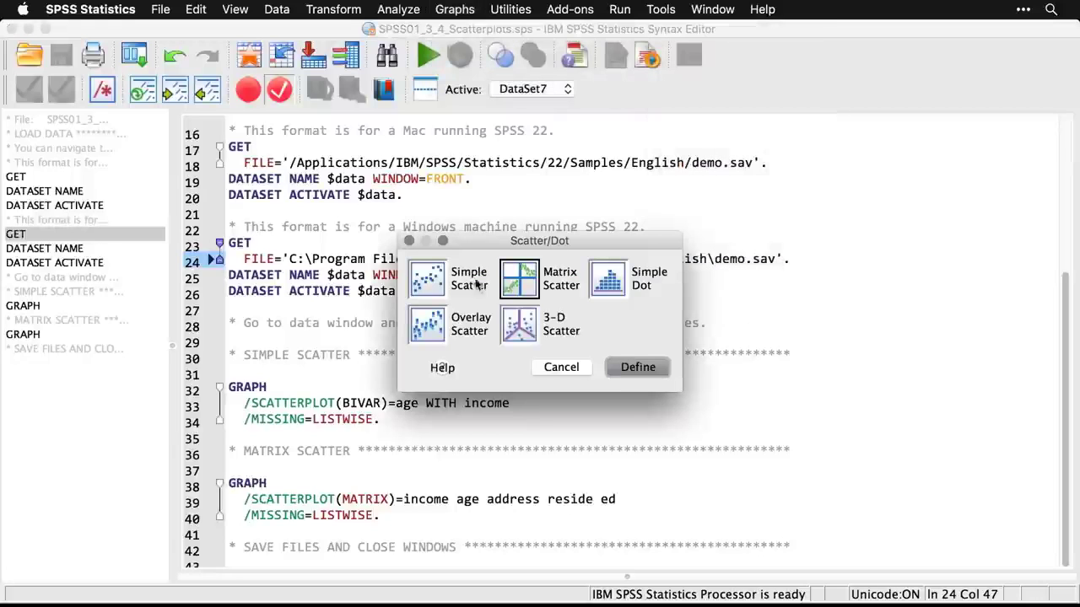
{"action": "left_click", "coordinate": [436, 285]}
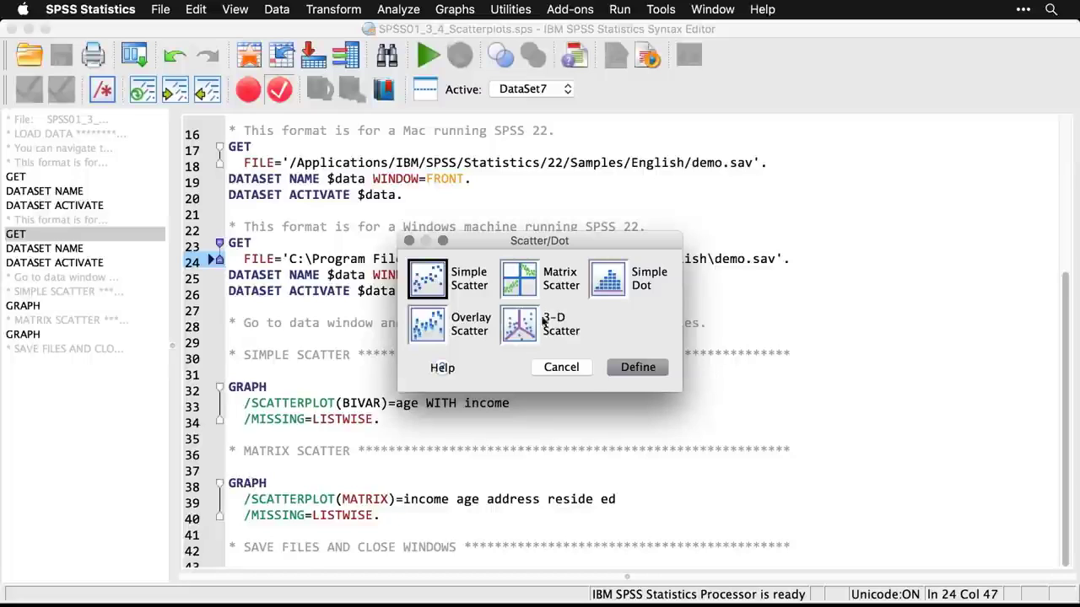
{"action": "left_click", "coordinate": [638, 368]}
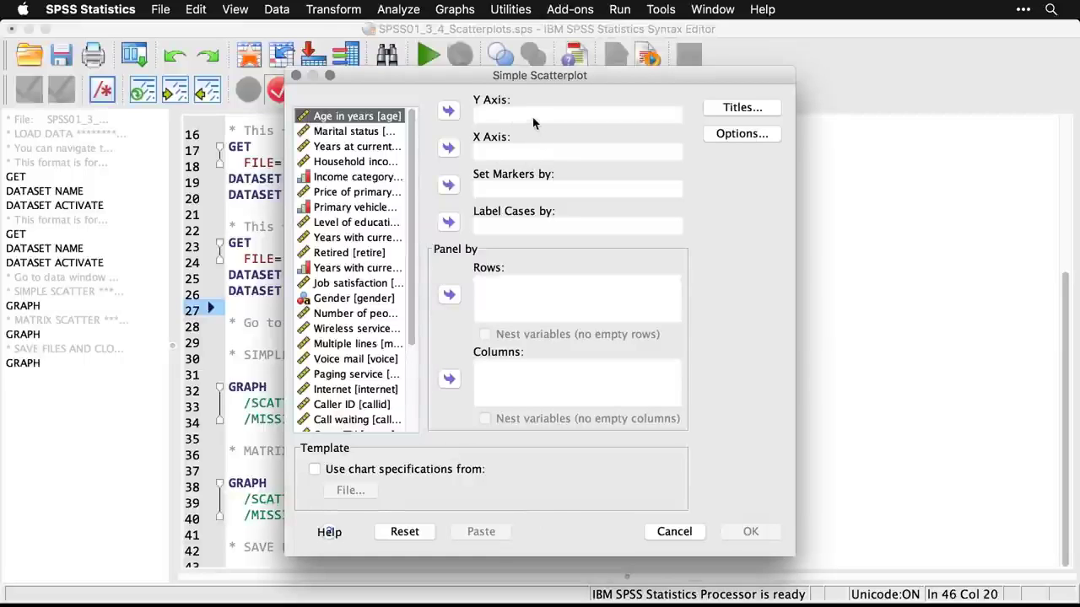
Put Age in years on the scatterplot's X axis and Household income in thousands on its Y axis, and create and view the chart
{"action": "left_click", "coordinate": [448, 148]}
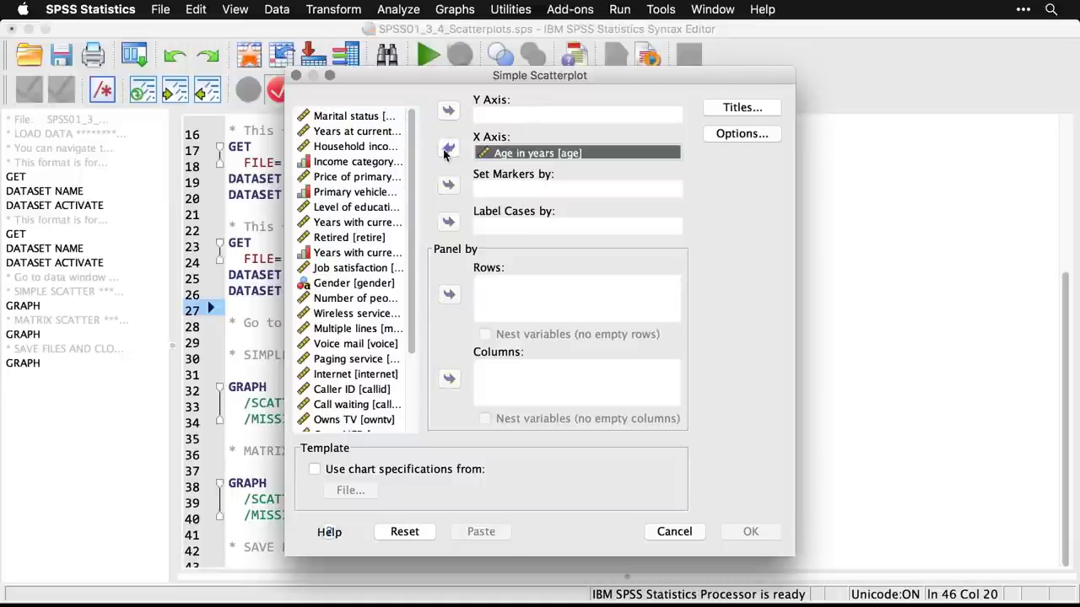
{"action": "left_click", "coordinate": [383, 148]}
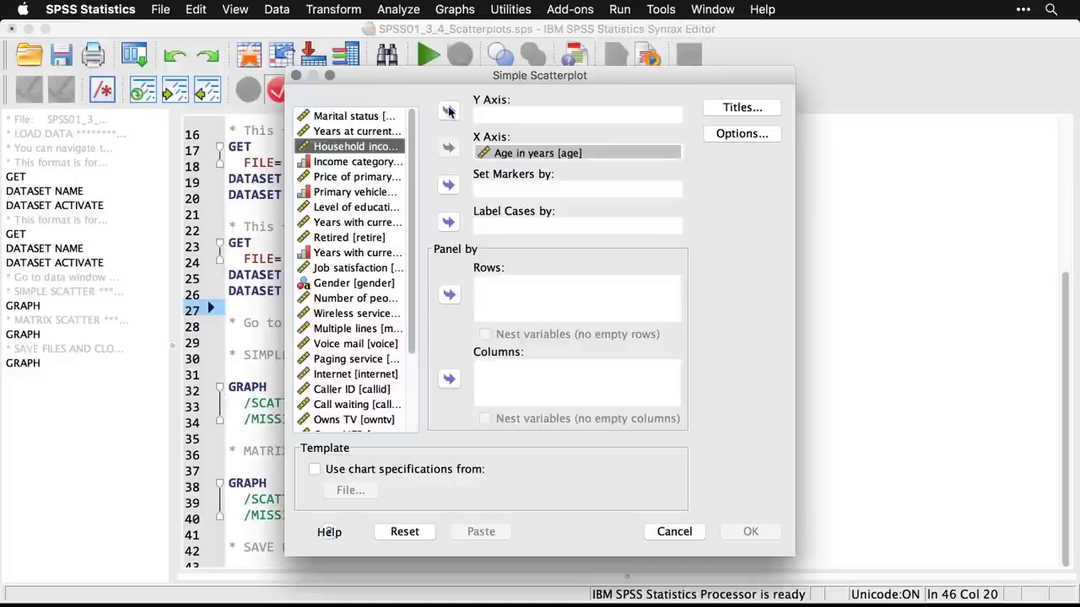
{"action": "left_click", "coordinate": [448, 110]}
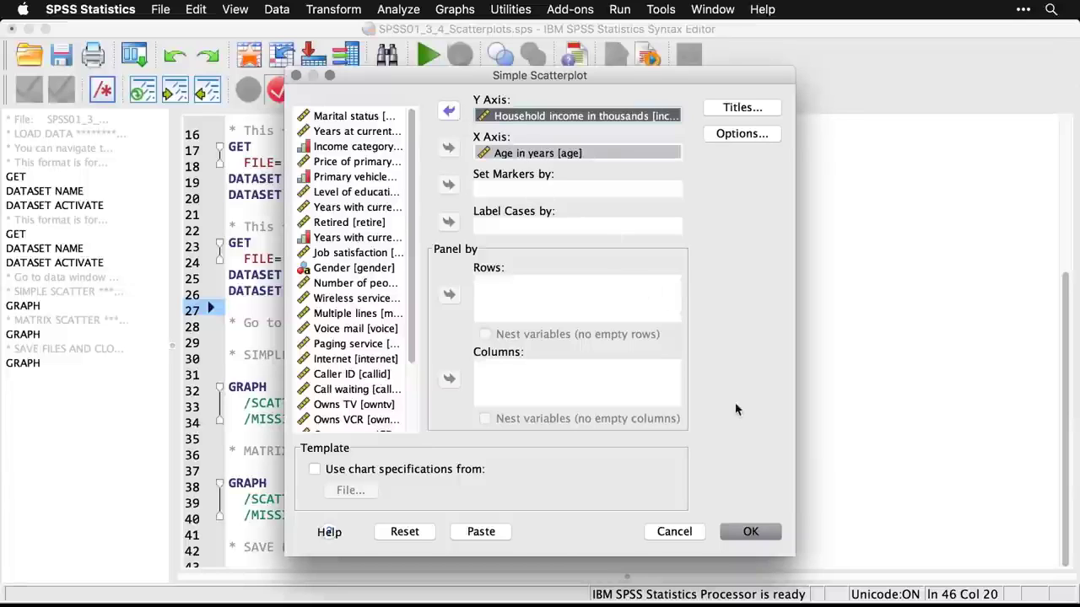
{"action": "left_click", "coordinate": [760, 532]}
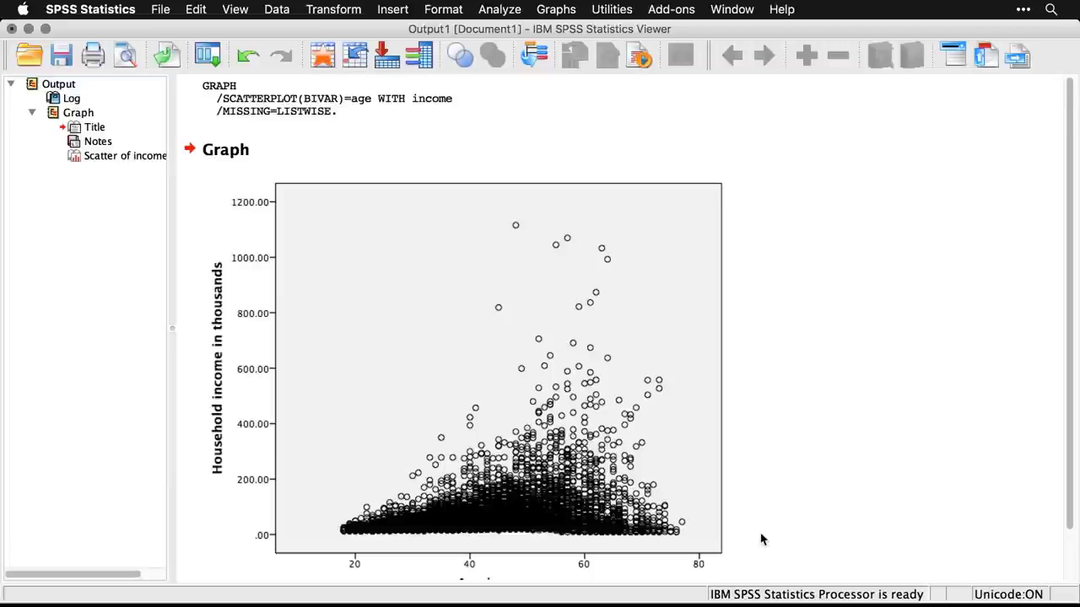
{"action": "scroll", "coordinate": [760, 539], "scroll_direction": "down", "scroll_amount": 2}
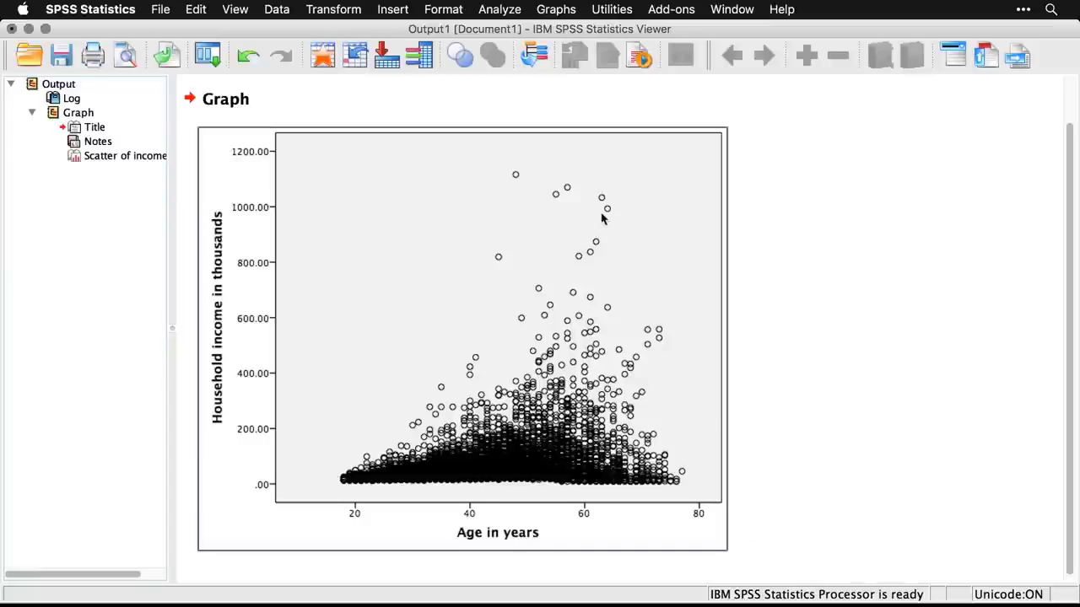
Open the definition of a legacy matrix scatterplot
{"action": "left_click", "coordinate": [554, 10]}
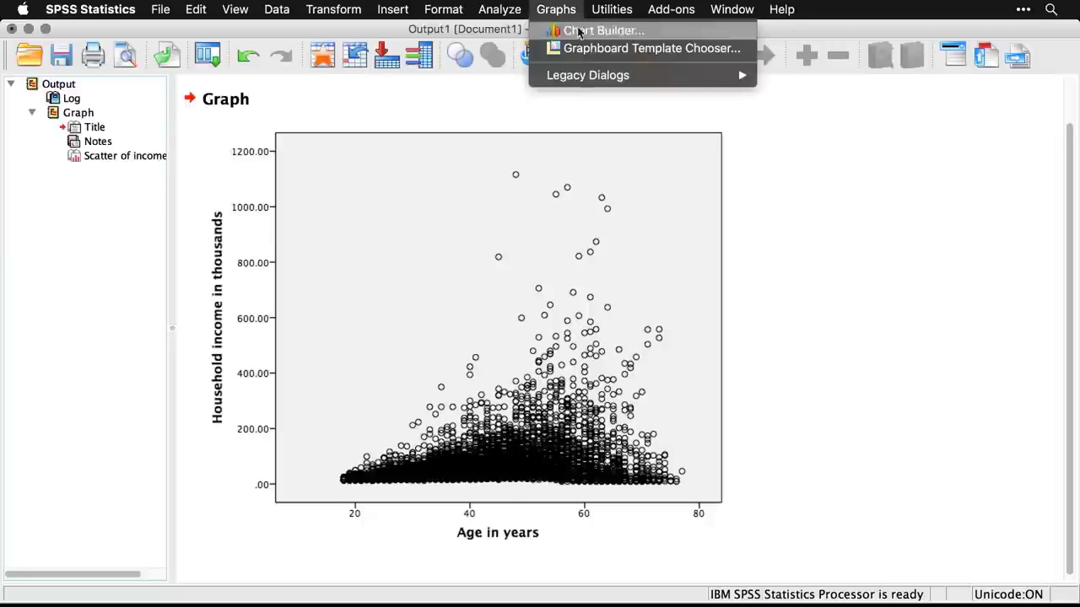
{"action": "mouse_move", "coordinate": [597, 78]}
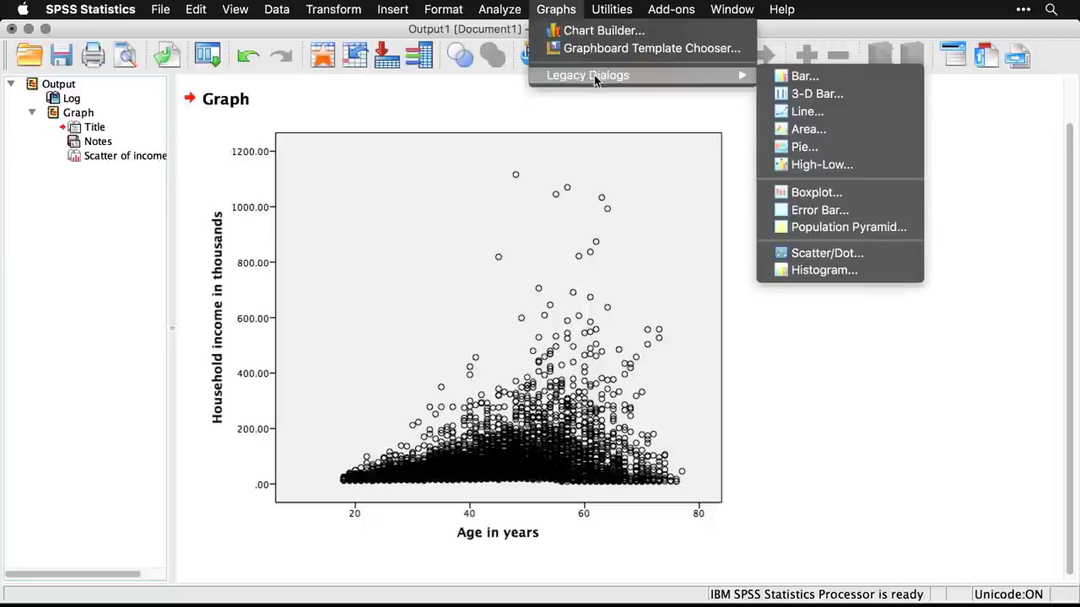
{"action": "left_click", "coordinate": [888, 256]}
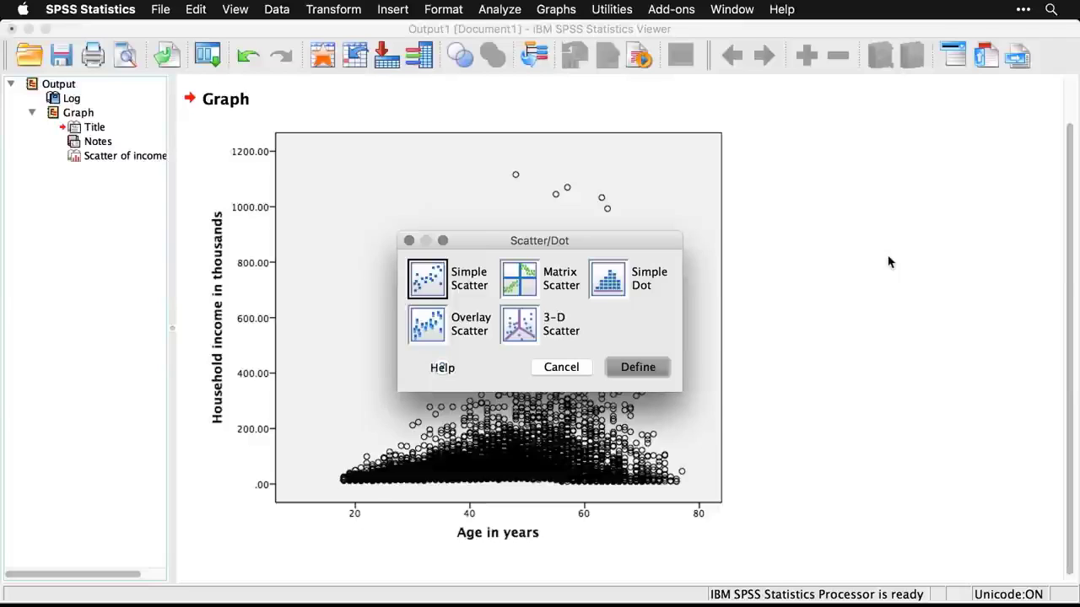
{"action": "left_click", "coordinate": [512, 291]}
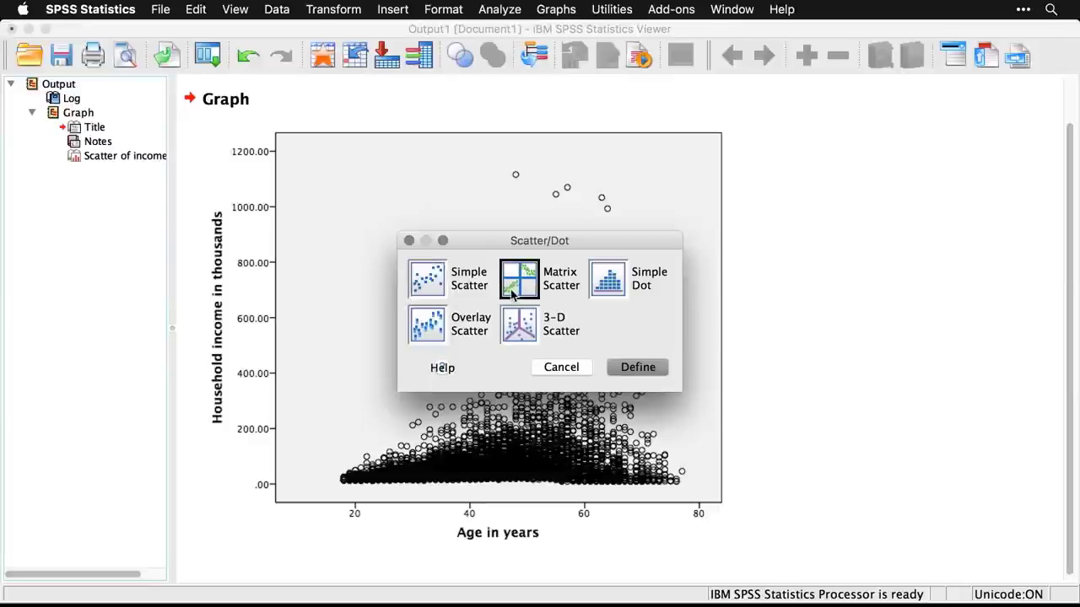
{"action": "left_click", "coordinate": [635, 370]}
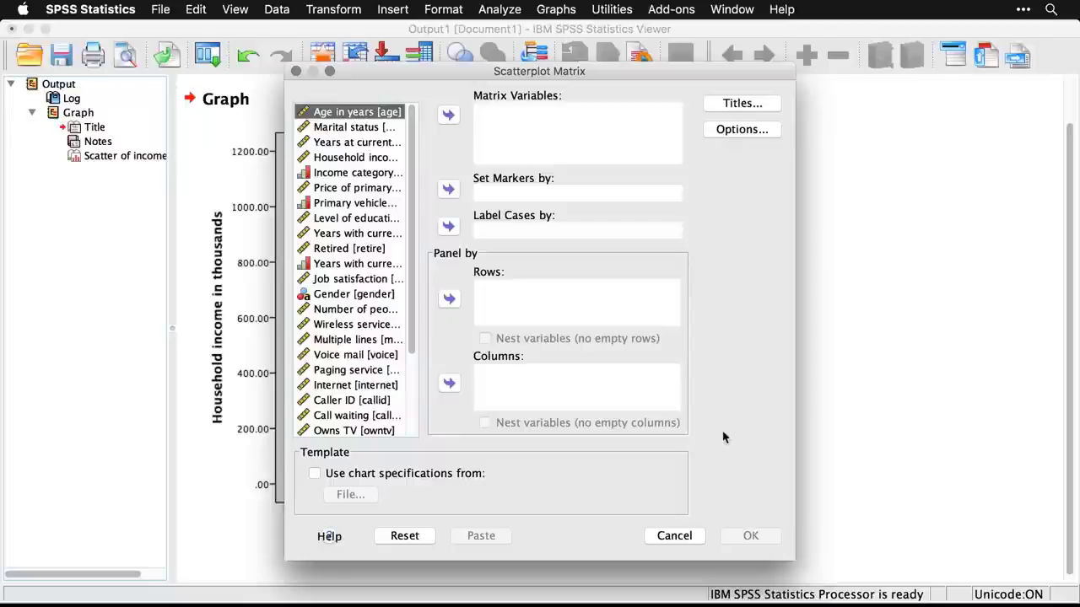
Set Household income in thousands, Age in years, Years at current address, Number of people in household and Level of education as the matrix variables
{"action": "left_click", "coordinate": [372, 159]}
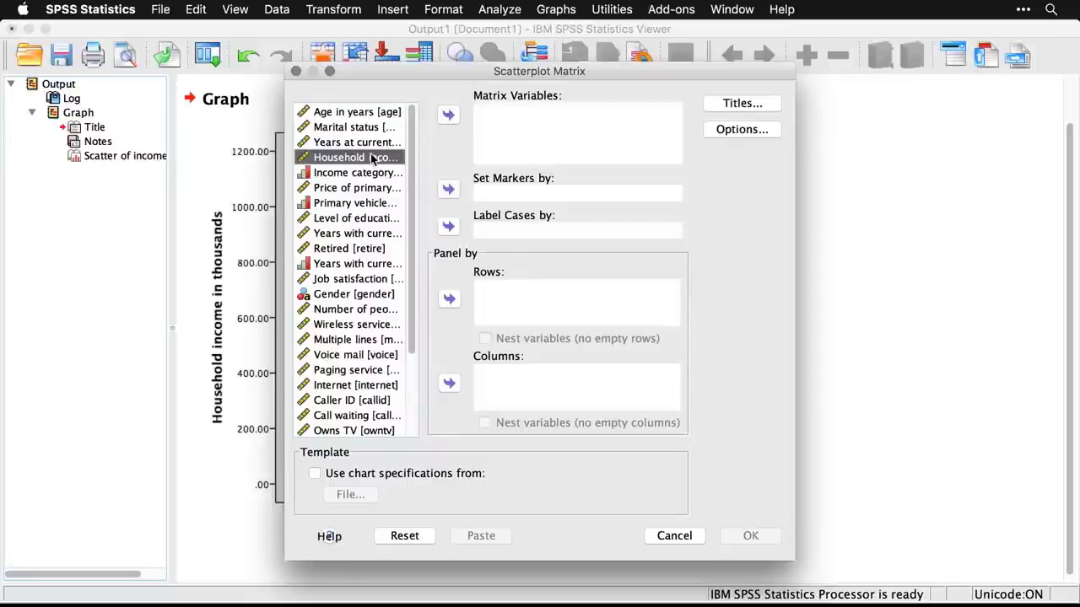
{"action": "left_click", "coordinate": [448, 115]}
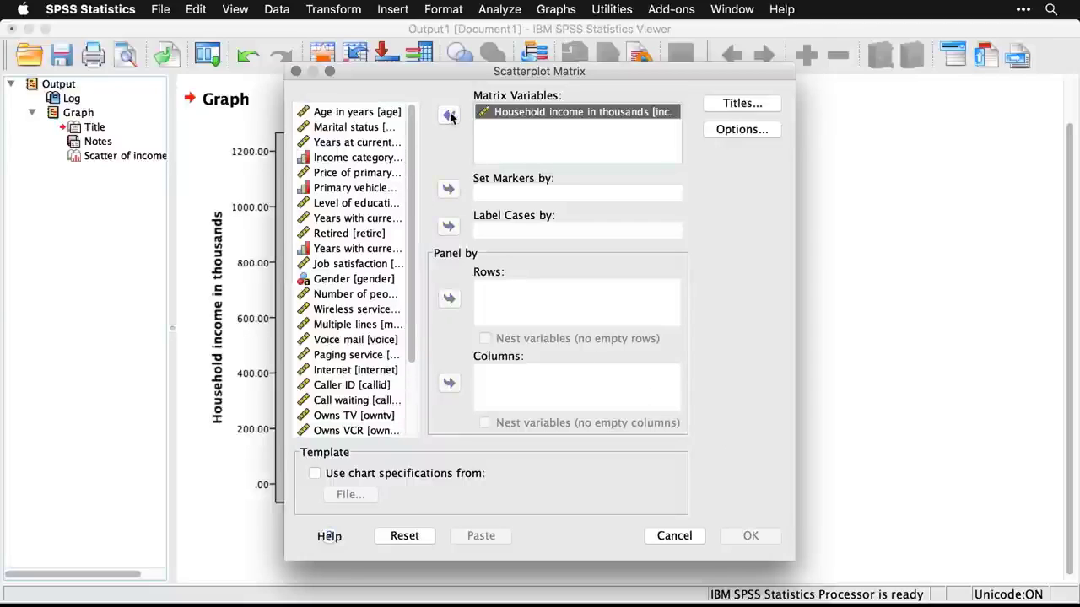
{"action": "left_click", "coordinate": [380, 112]}
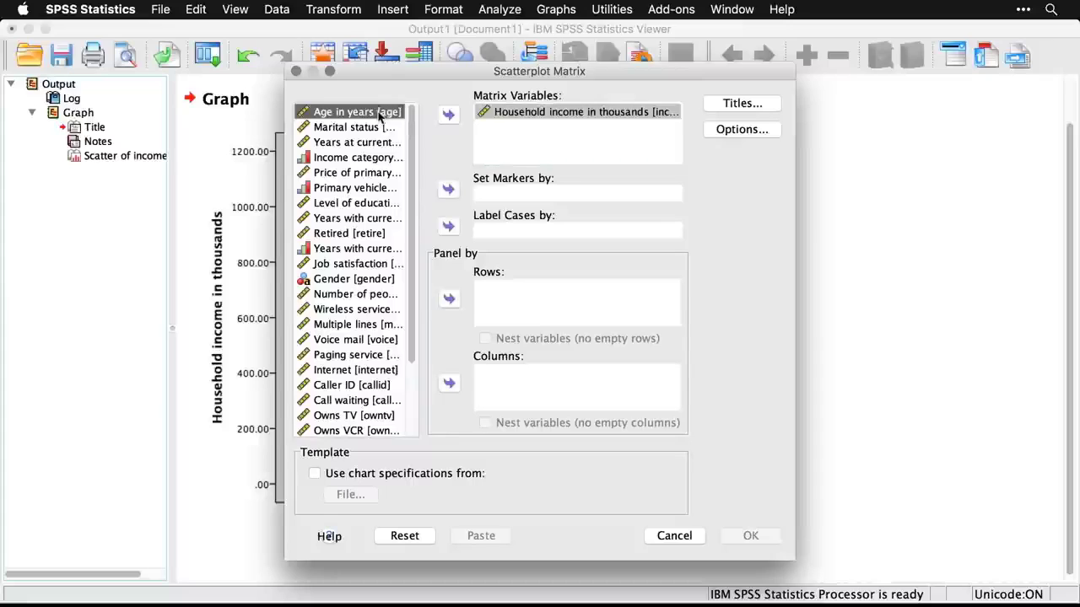
{"action": "left_click", "coordinate": [448, 119]}
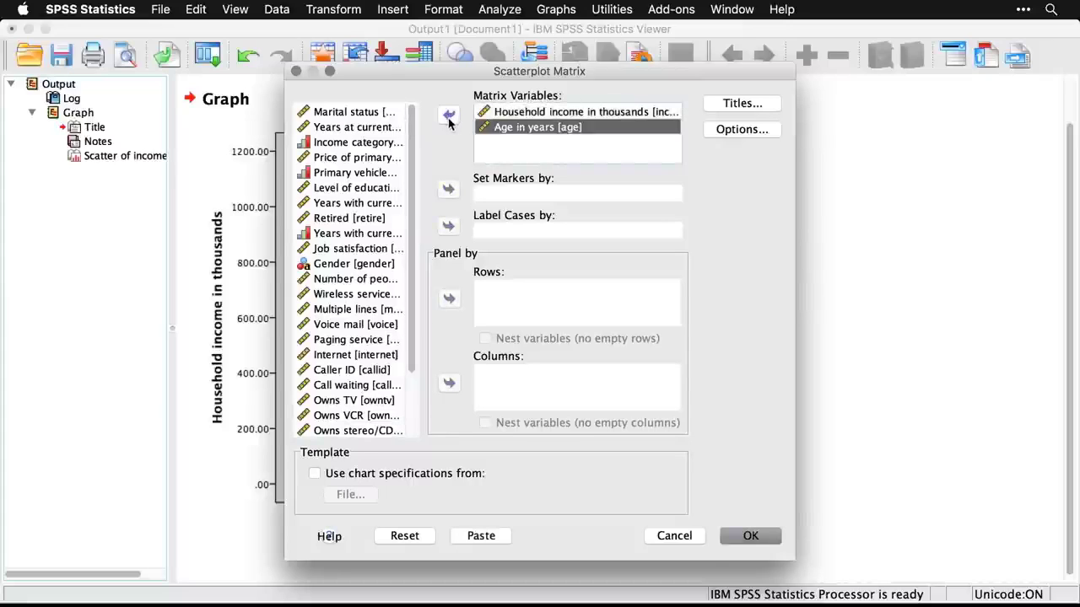
{"action": "left_click", "coordinate": [377, 128]}
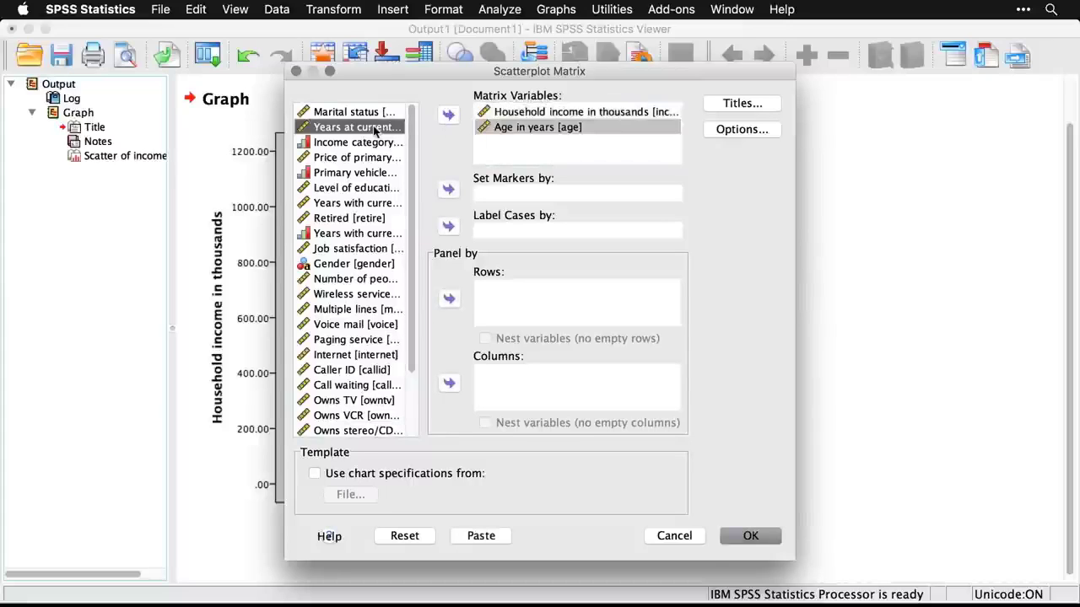
{"action": "left_click", "coordinate": [447, 116]}
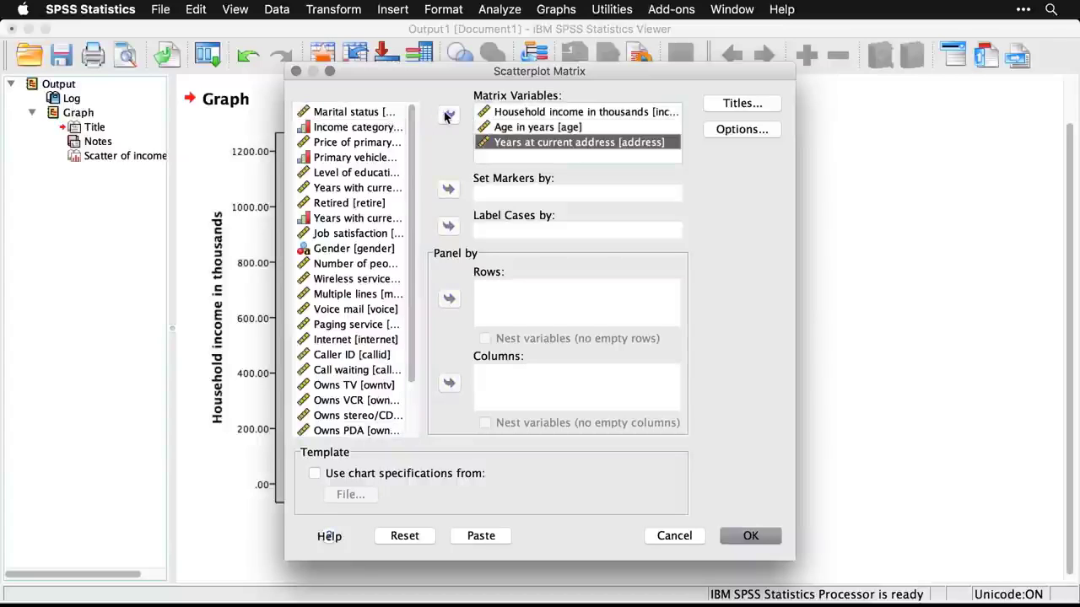
{"action": "left_click", "coordinate": [364, 264]}
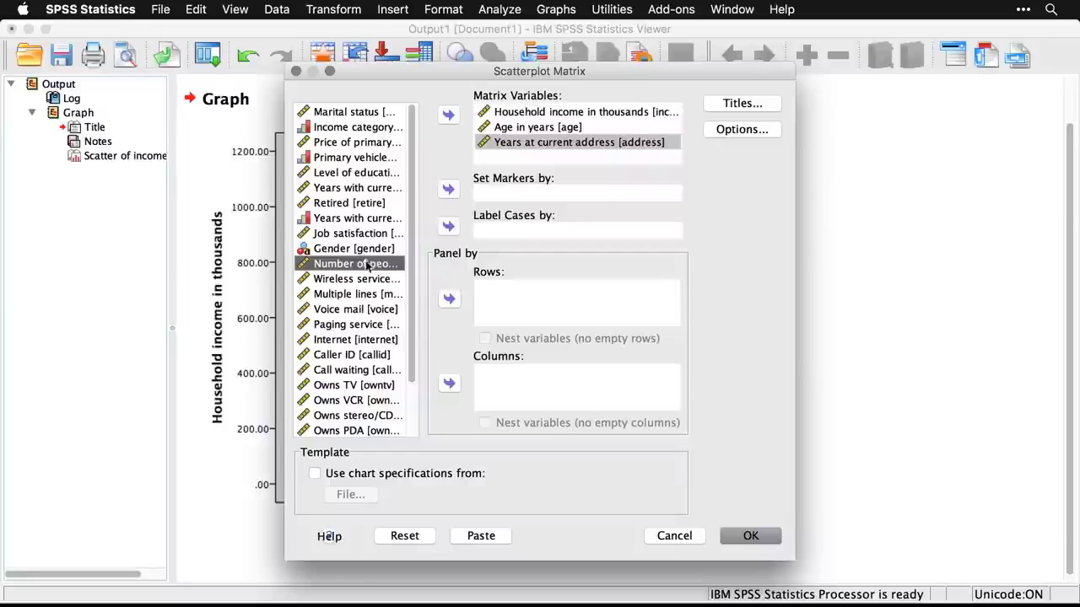
{"action": "left_click", "coordinate": [449, 117]}
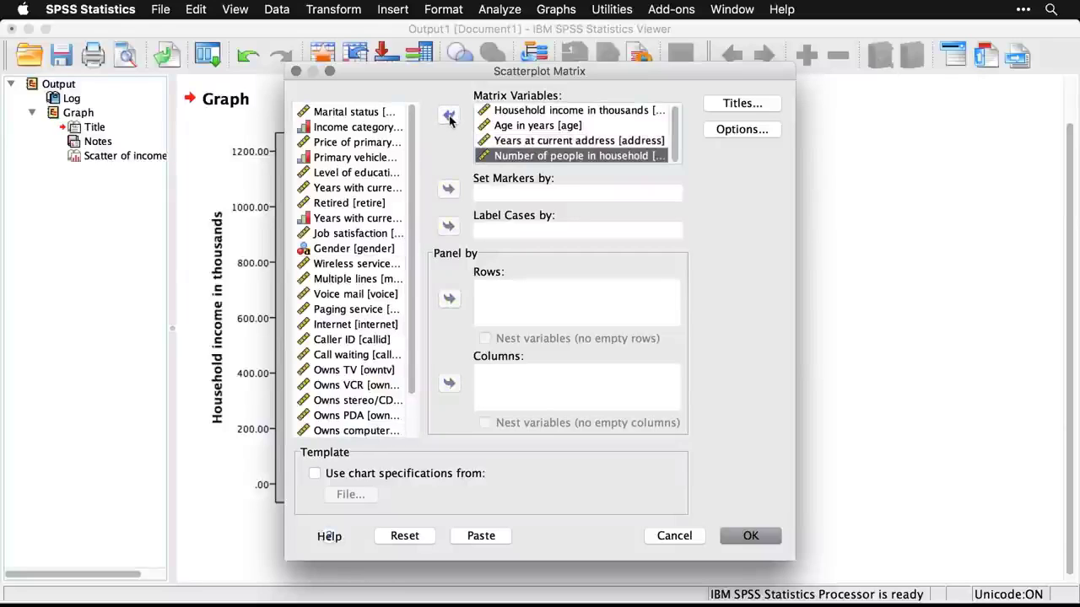
{"action": "left_click", "coordinate": [386, 175]}
{"action": "left_click", "coordinate": [449, 115]}
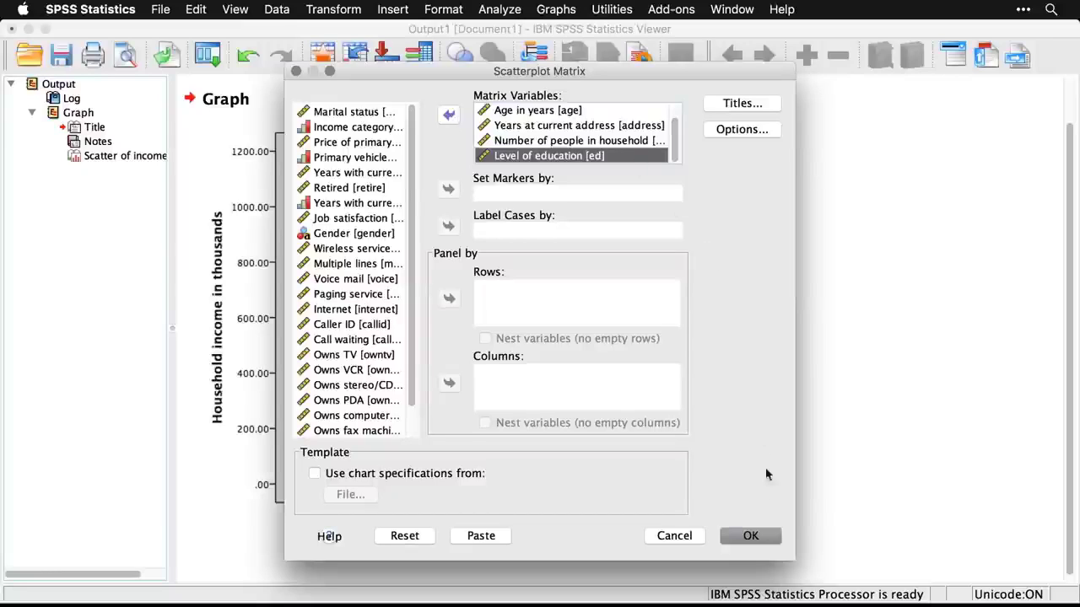
Create the matrix scatterplot and view the whole chart in the output
{"action": "left_click", "coordinate": [765, 540]}
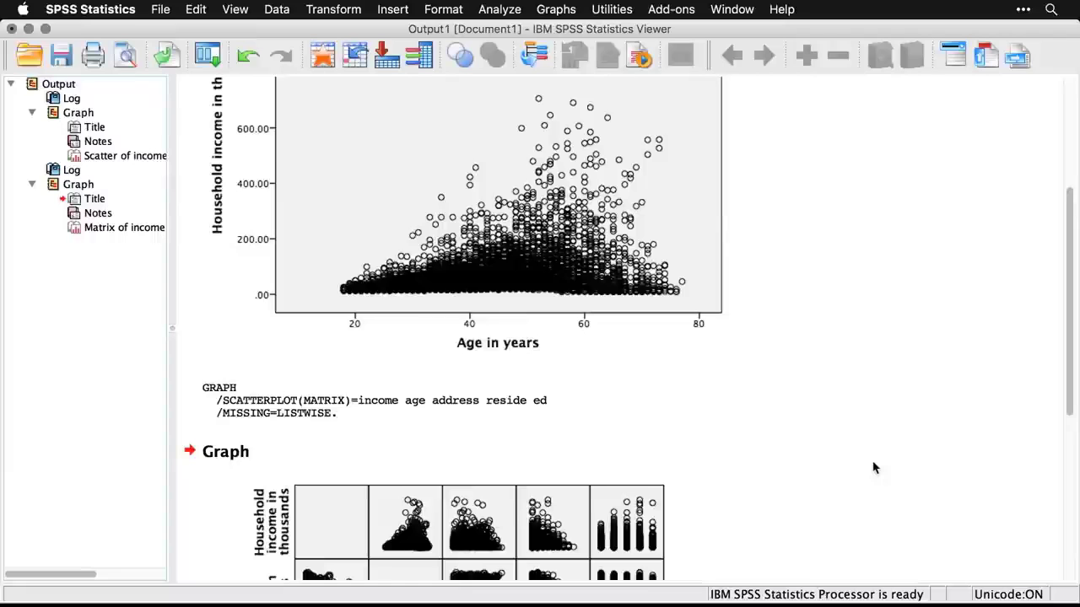
{"action": "scroll", "coordinate": [872, 466], "scroll_direction": "down", "scroll_amount": 3}
{"action": "scroll", "coordinate": [872, 466], "scroll_direction": "down", "scroll_amount": 5}
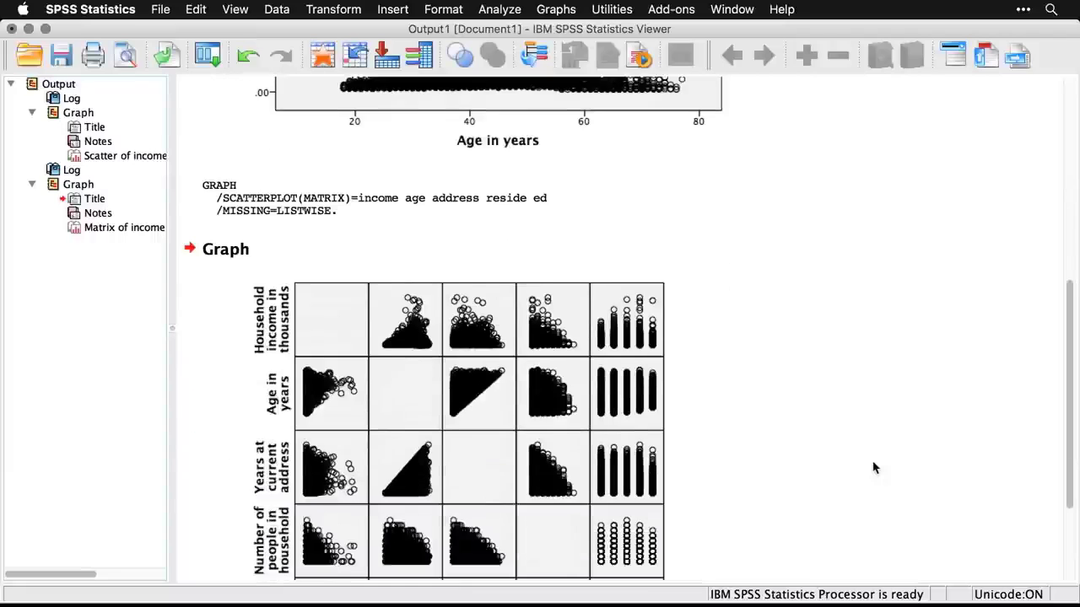
{"action": "scroll", "coordinate": [873, 467], "scroll_direction": "down", "scroll_amount": 3}
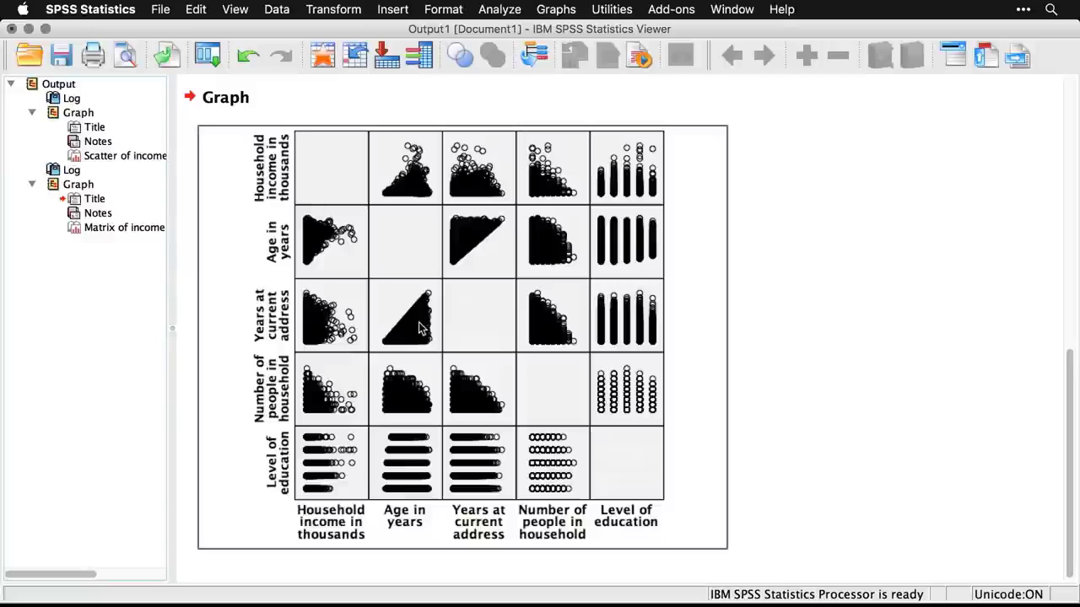
{"action": "left_click", "coordinate": [476, 99]}
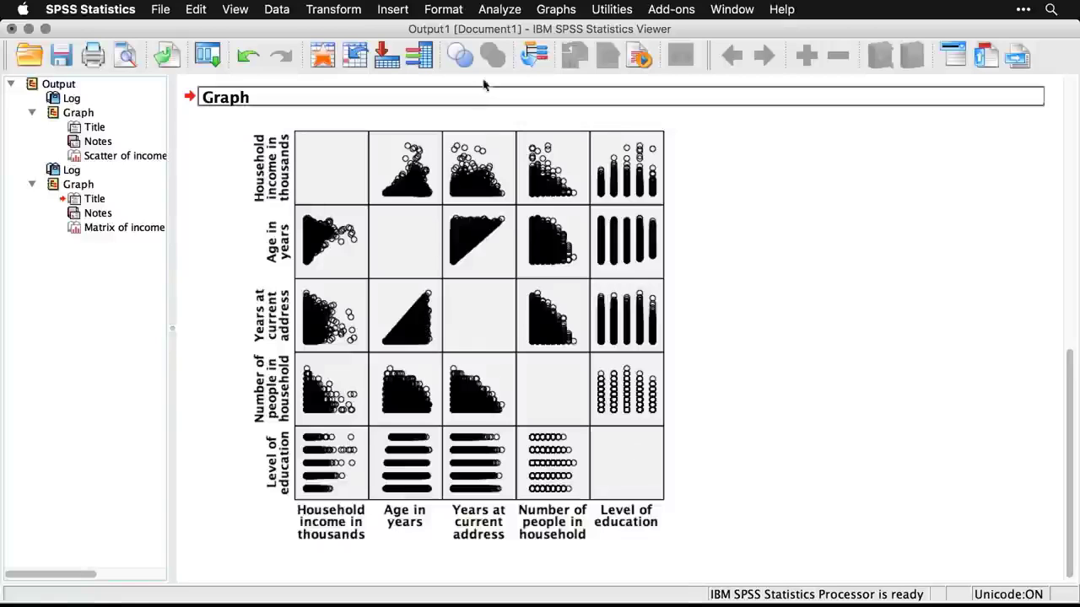
Open the legacy scatter/dot chart types and select 3-D Scatter
{"action": "left_click", "coordinate": [557, 9]}
{"action": "mouse_move", "coordinate": [607, 75]}
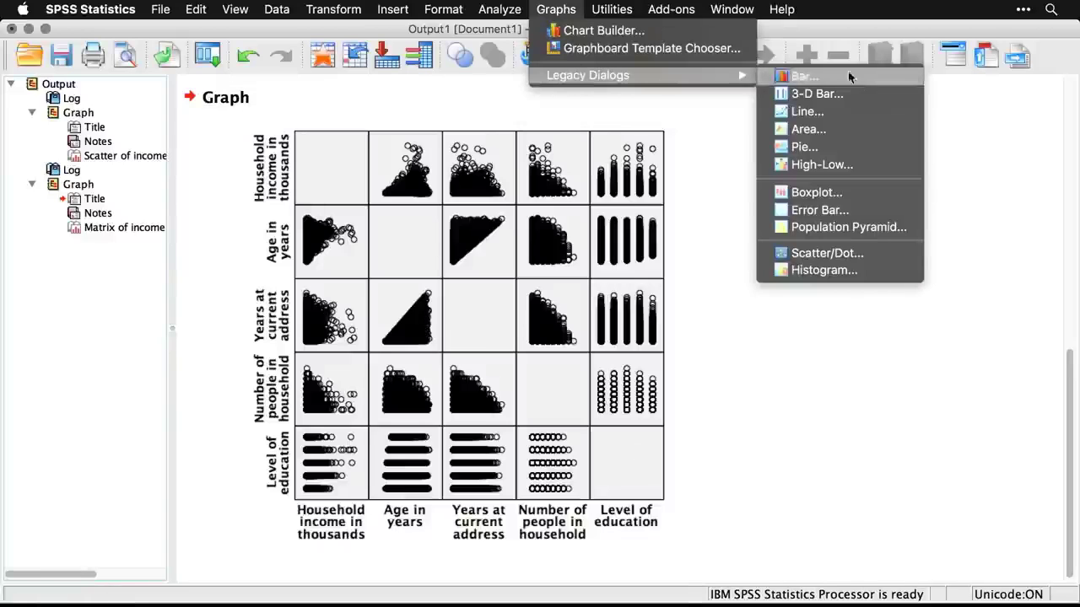
{"action": "left_click", "coordinate": [884, 254]}
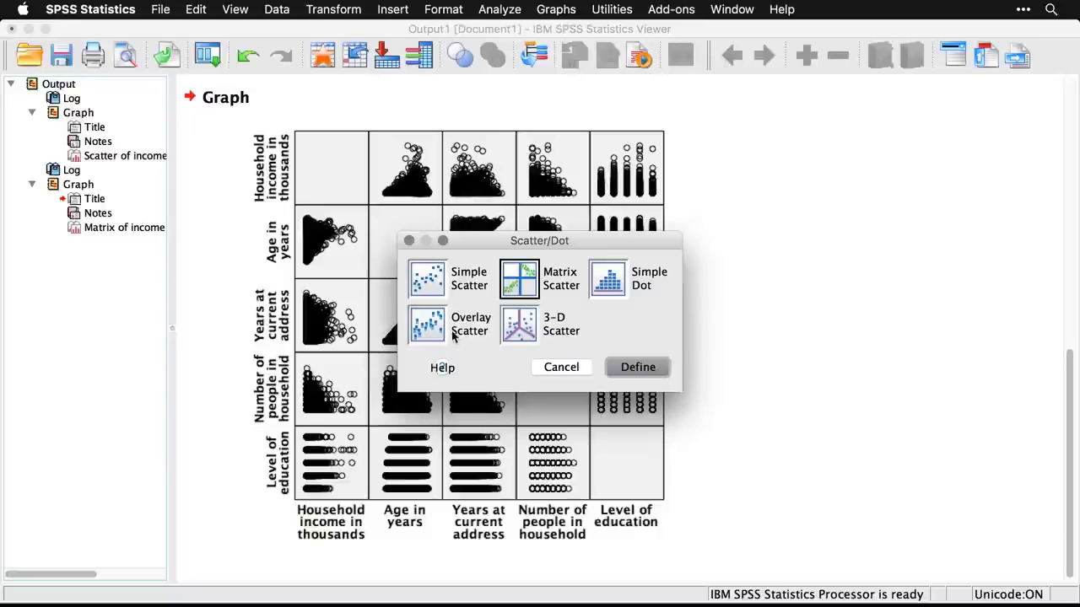
{"action": "left_click", "coordinate": [527, 336]}
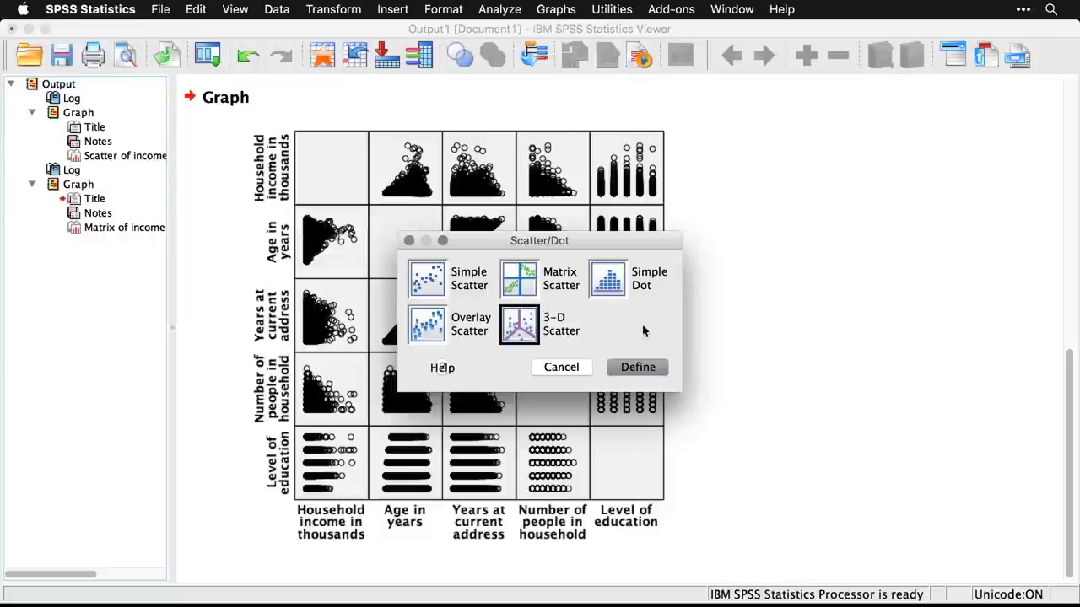
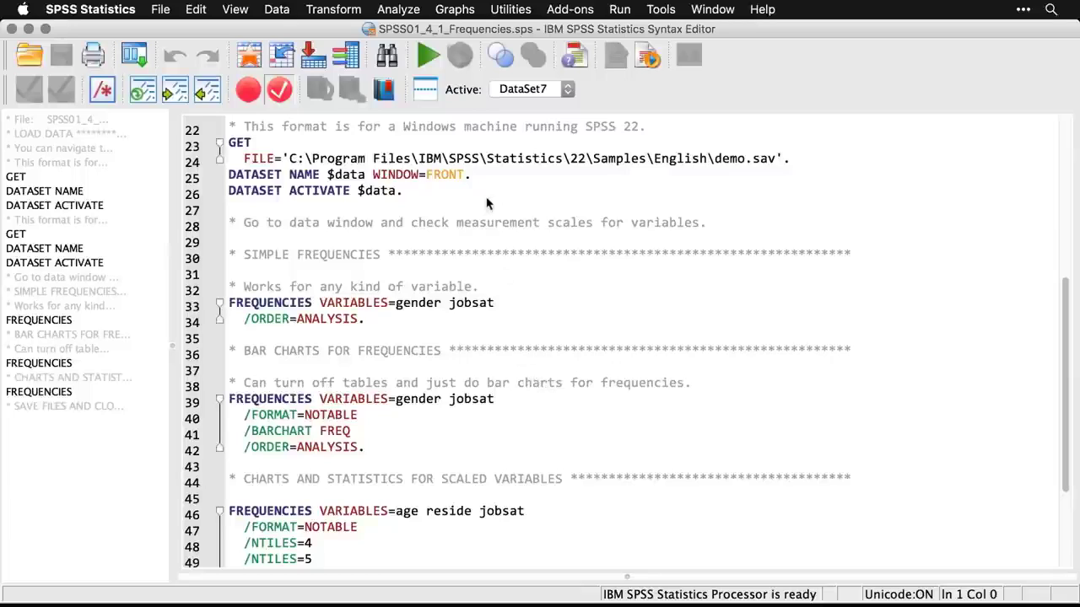
Start a Frequencies analysis and add Gender and Job satisfaction as its variables
{"action": "left_click", "coordinate": [404, 9]}
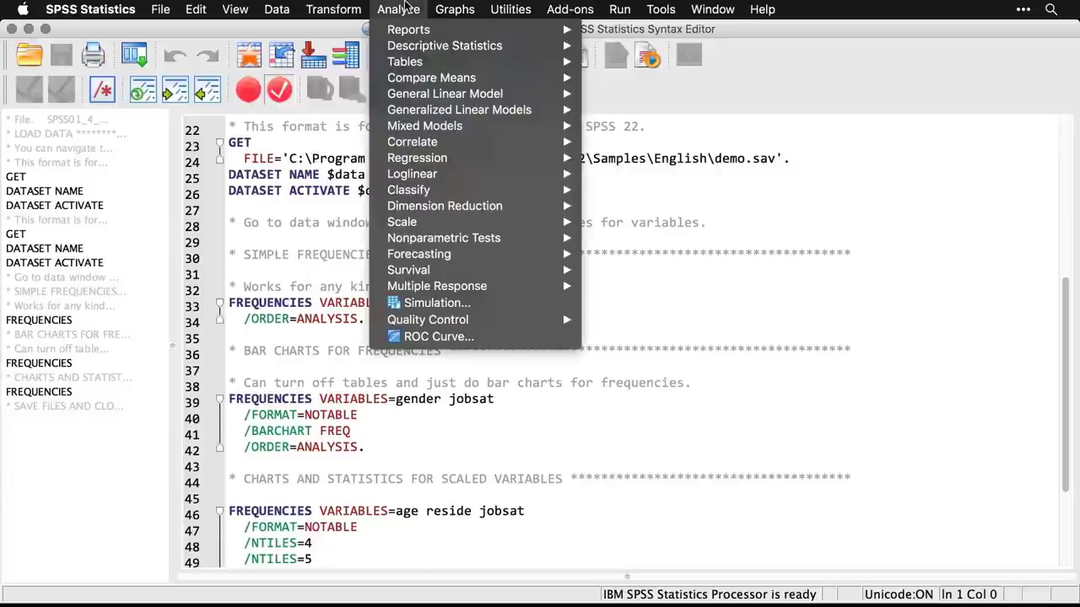
{"action": "mouse_move", "coordinate": [407, 50]}
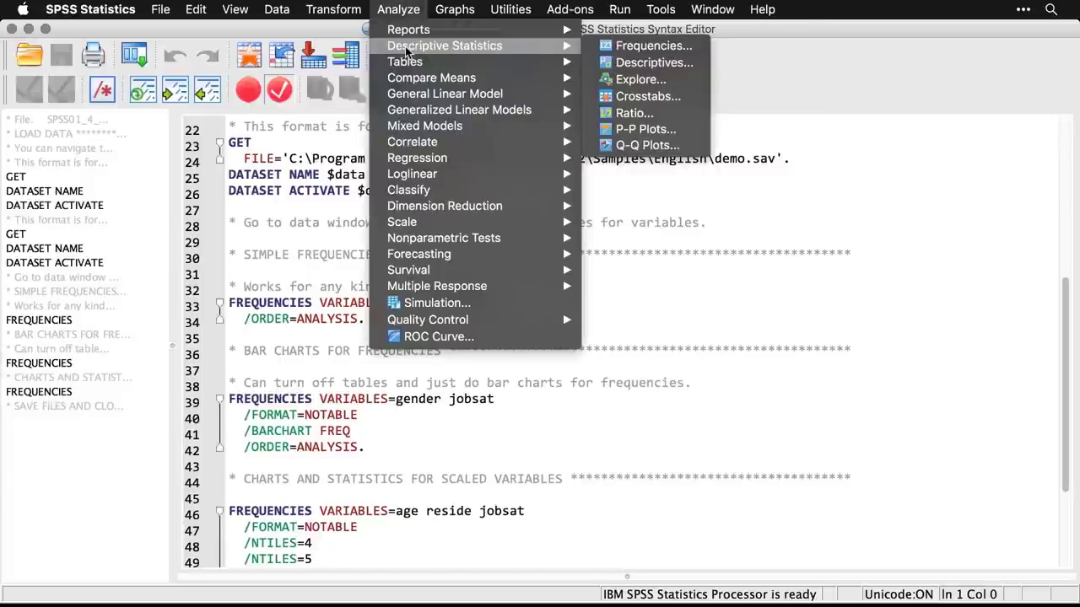
{"action": "left_click", "coordinate": [621, 48]}
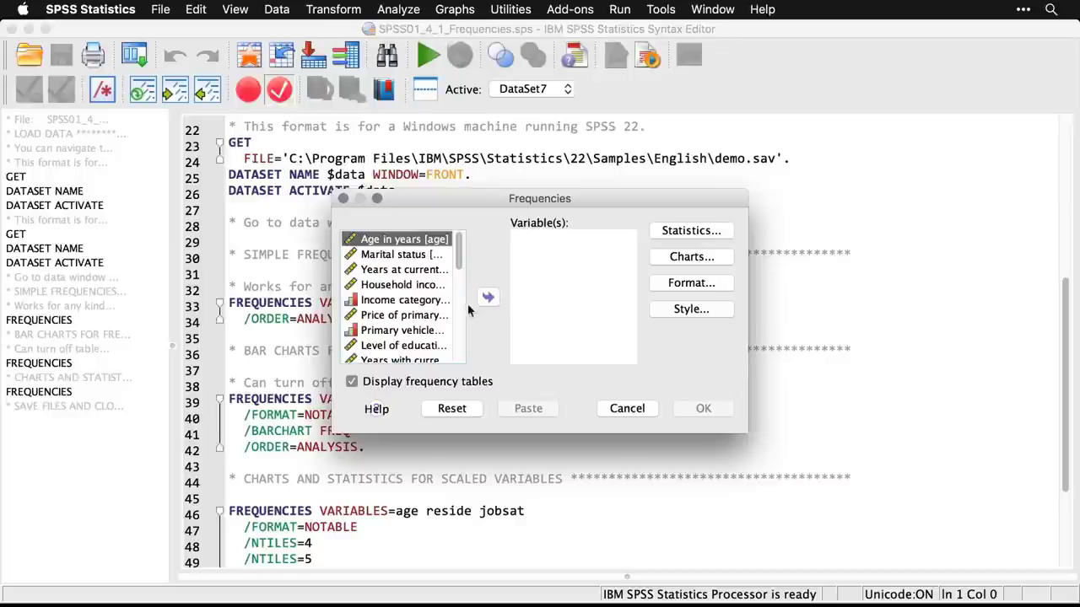
{"action": "left_click", "coordinate": [461, 338]}
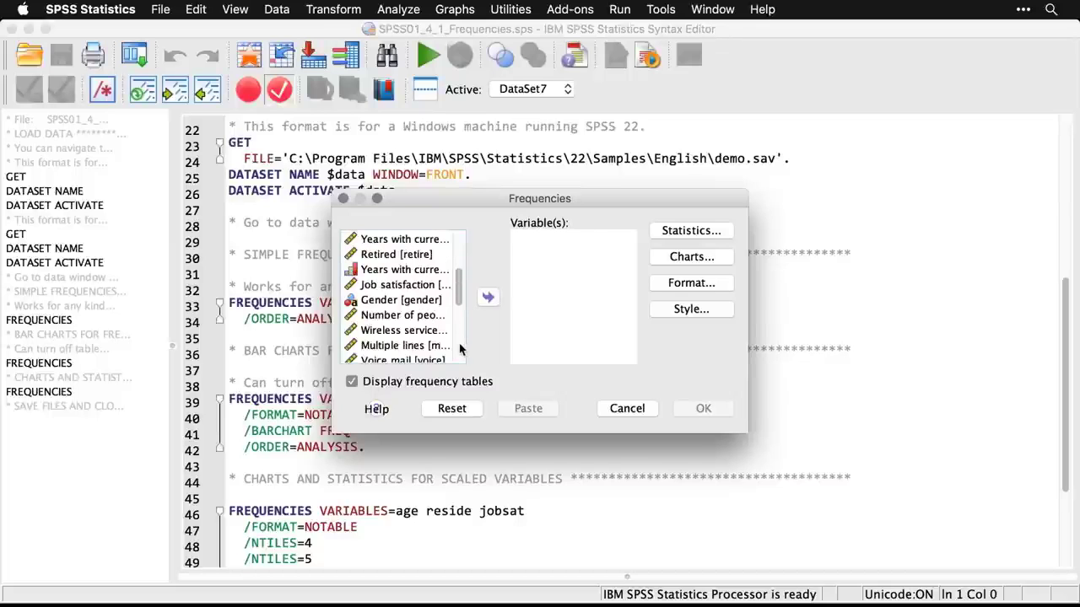
{"action": "double_click", "coordinate": [402, 301]}
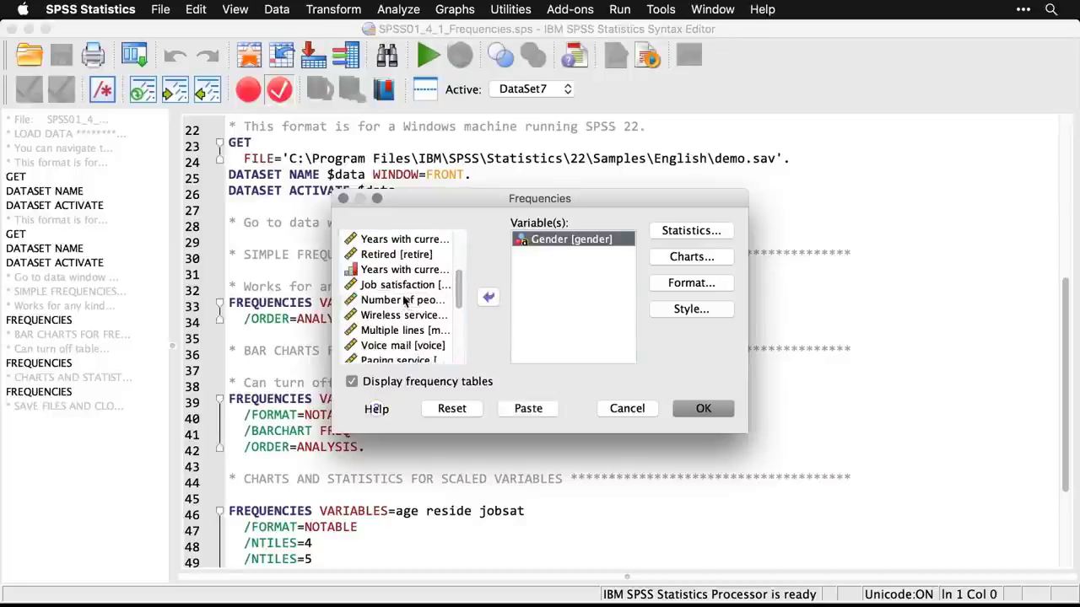
{"action": "left_click", "coordinate": [414, 287]}
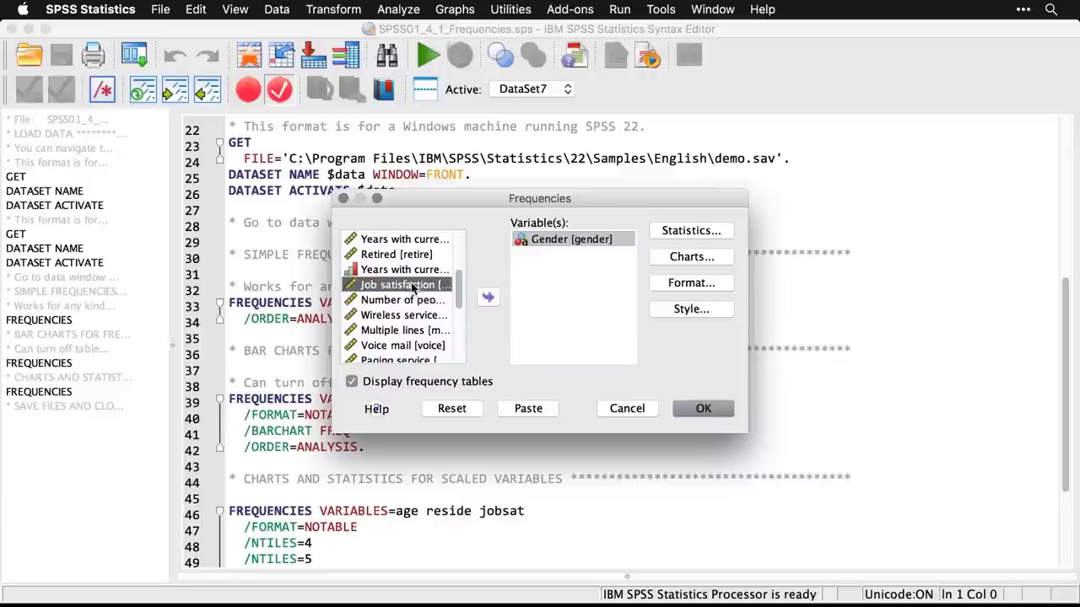
{"action": "double_click", "coordinate": [413, 285]}
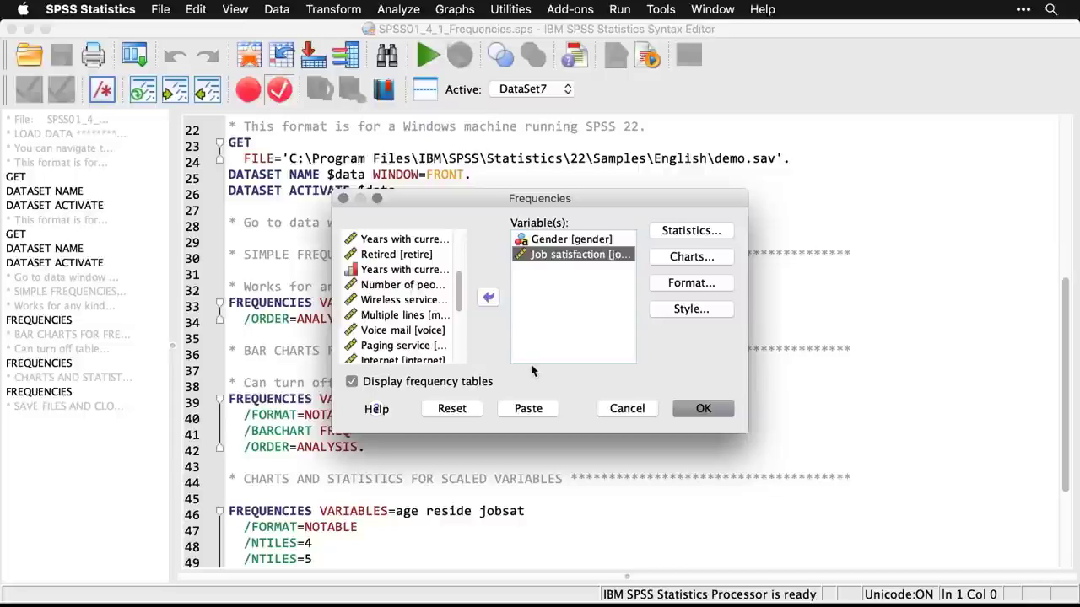
Run the Frequencies analysis and examine the Gender and Job satisfaction frequency tables in the output
{"action": "left_click", "coordinate": [714, 410]}
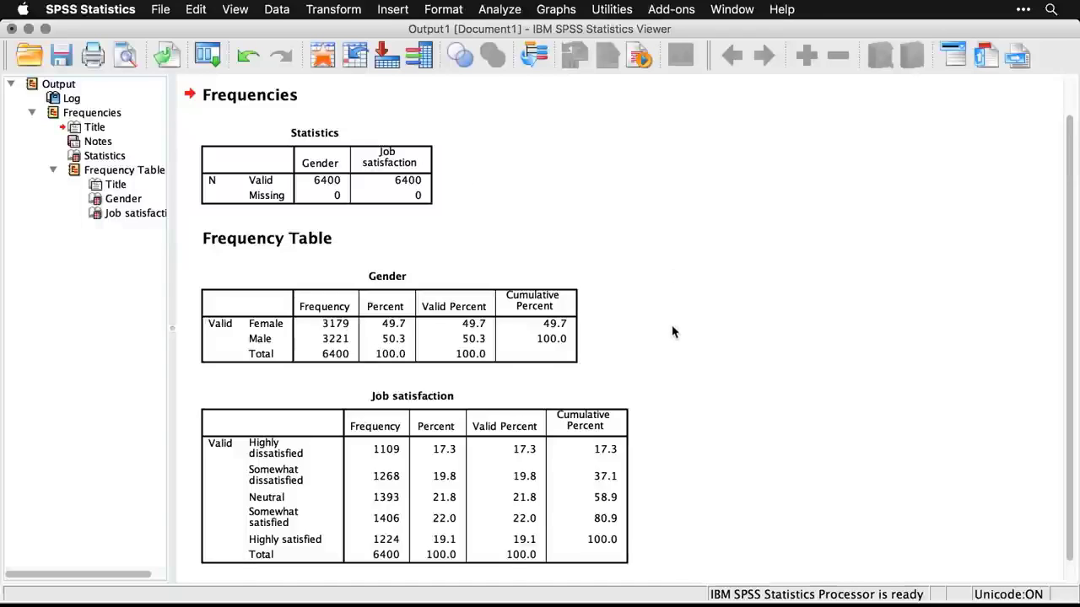
{"action": "scroll", "coordinate": [672, 332], "scroll_direction": "down", "scroll_amount": 1}
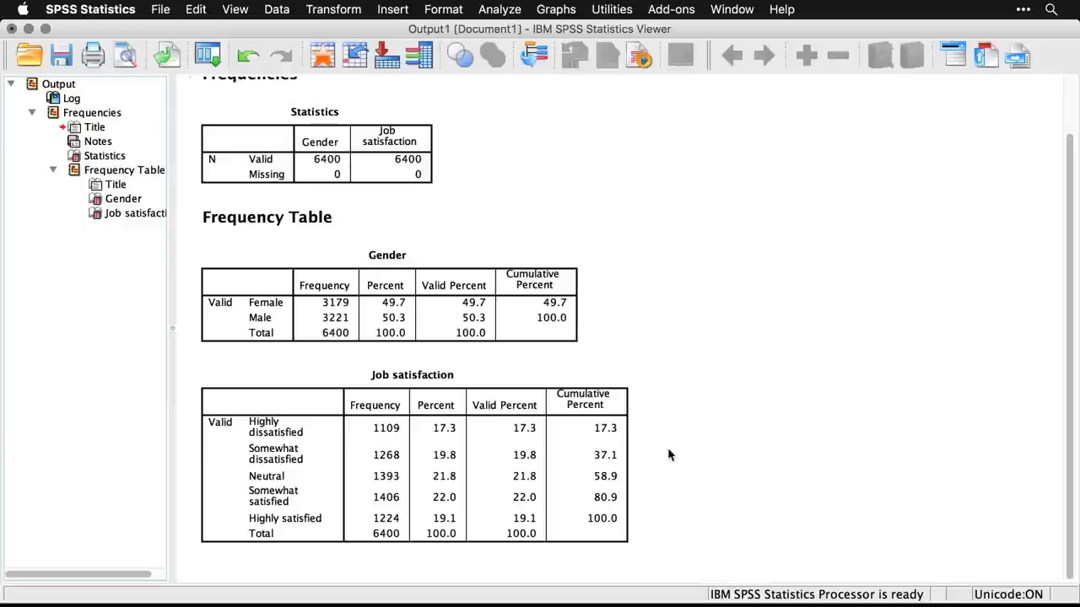
{"action": "left_click", "coordinate": [460, 442]}
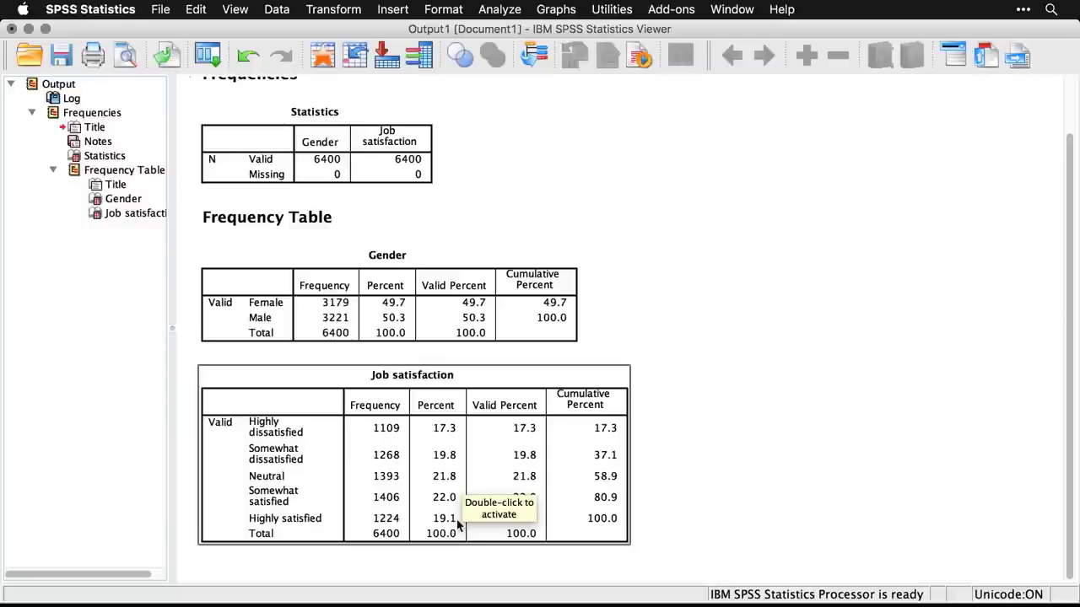
{"action": "left_click", "coordinate": [747, 486]}
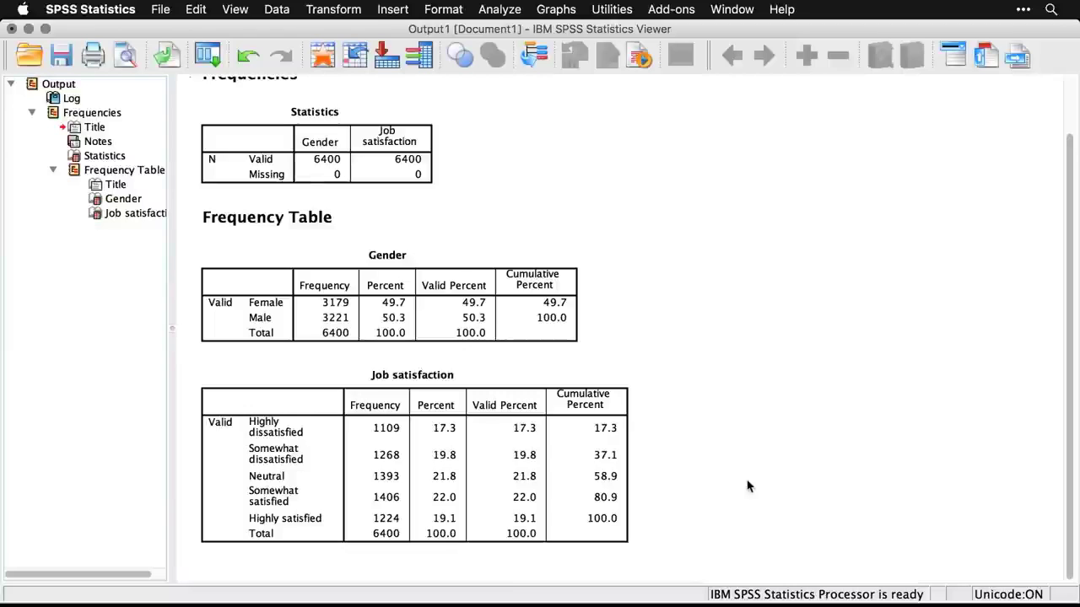
Return to the syntax file, recall the Frequencies dialog and turn off the display of frequency tables
{"action": "key", "text": "super+grave"}
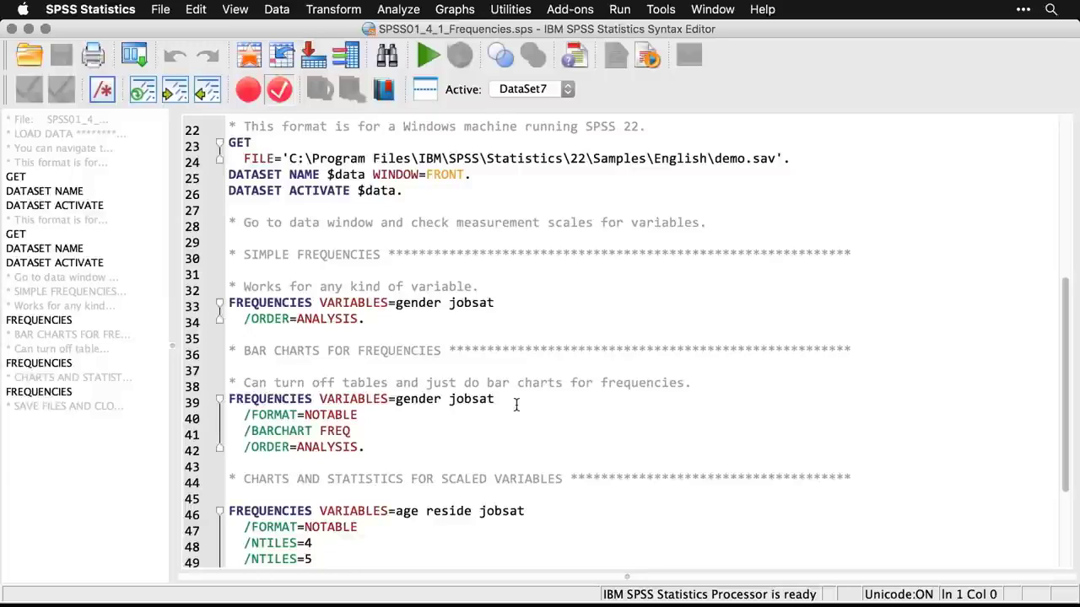
{"action": "left_click", "coordinate": [140, 57]}
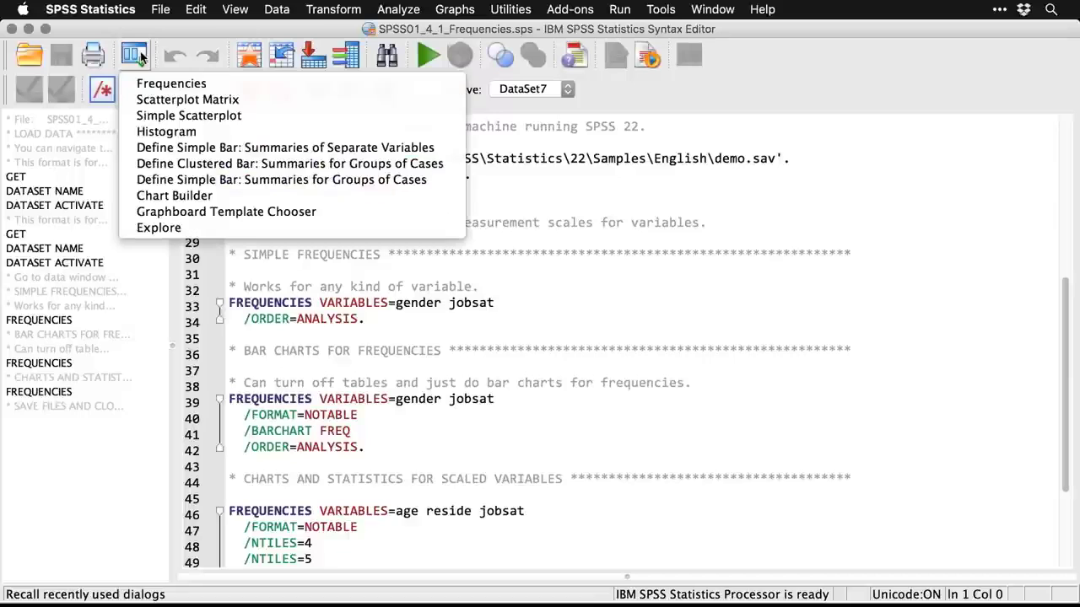
{"action": "left_click", "coordinate": [151, 84]}
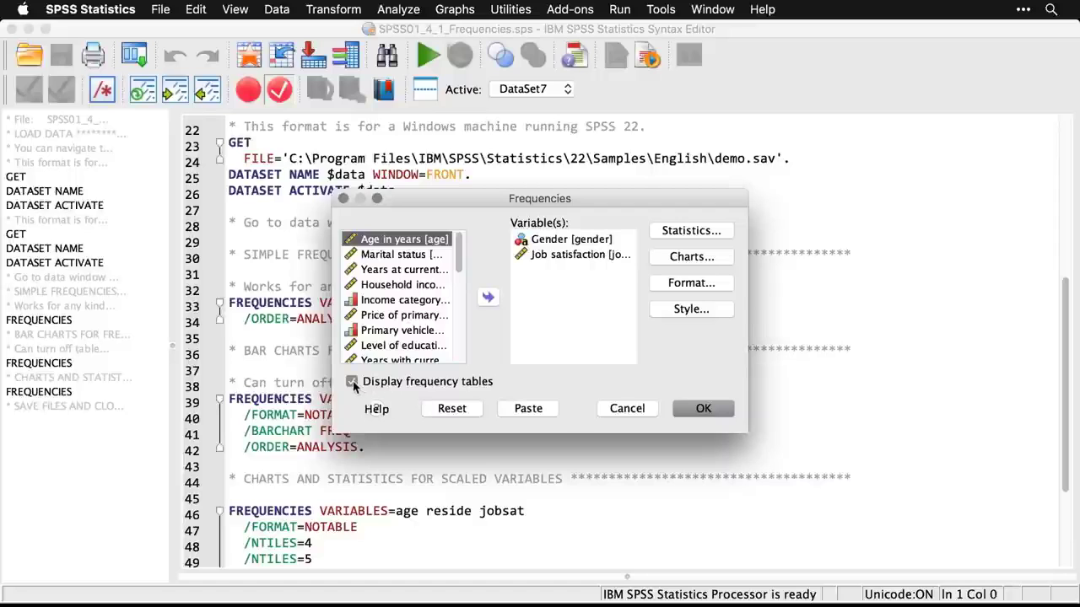
{"action": "left_click", "coordinate": [353, 382]}
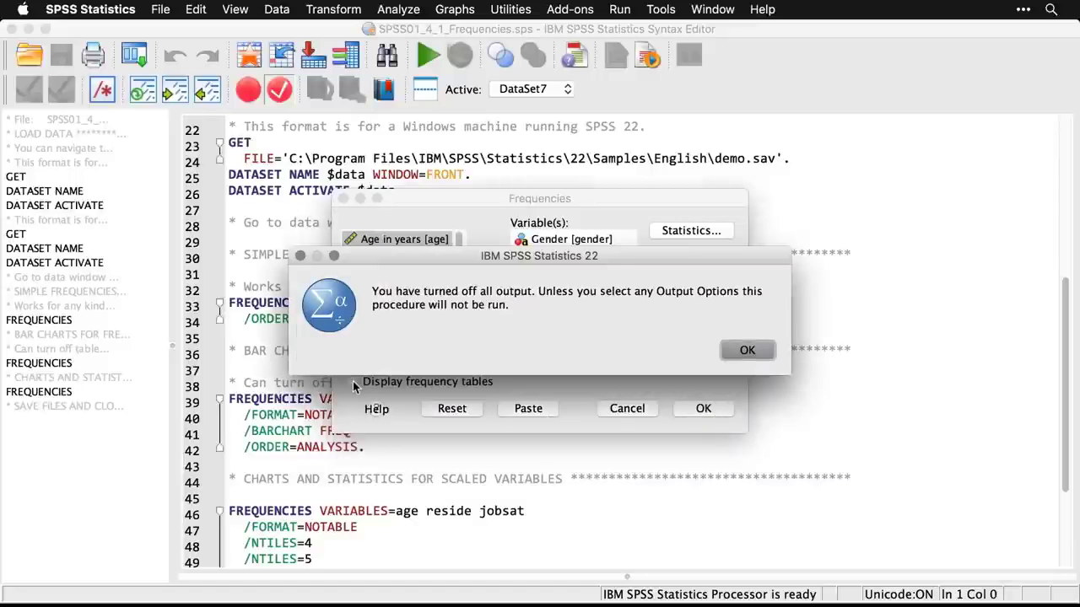
{"action": "left_click", "coordinate": [760, 350]}
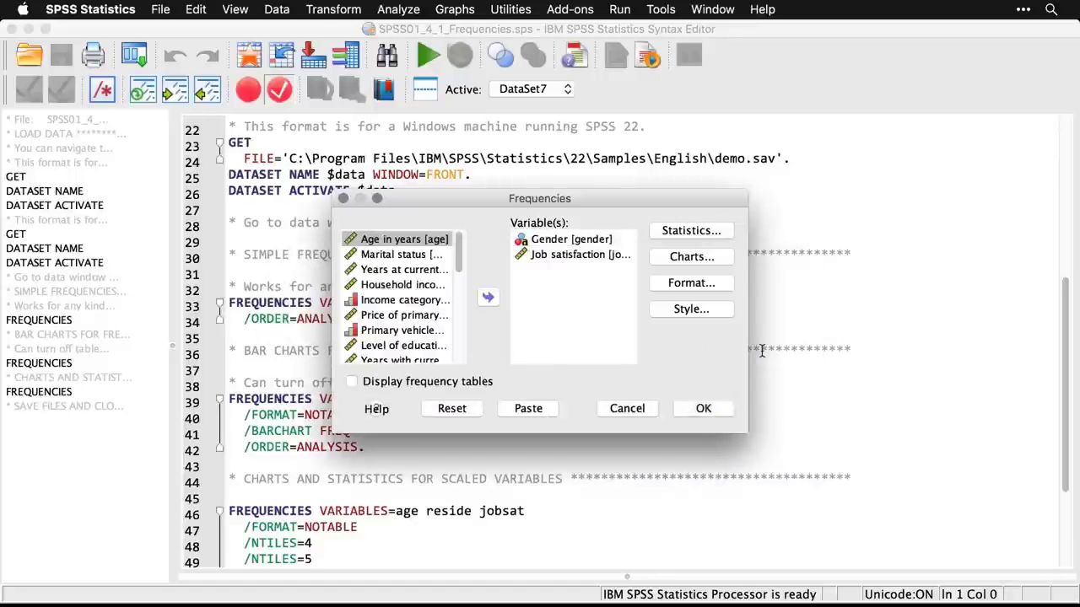
Request bar charts in the Frequencies analysis, run it and examine the Gender and Job satisfaction charts in the output
{"action": "left_click", "coordinate": [690, 257]}
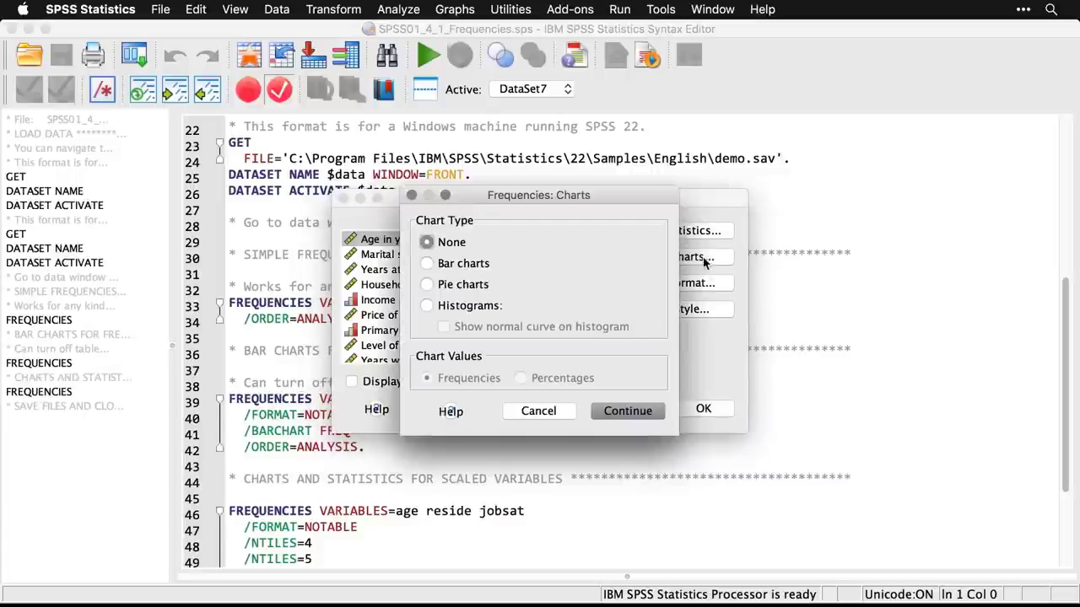
{"action": "left_click", "coordinate": [427, 264]}
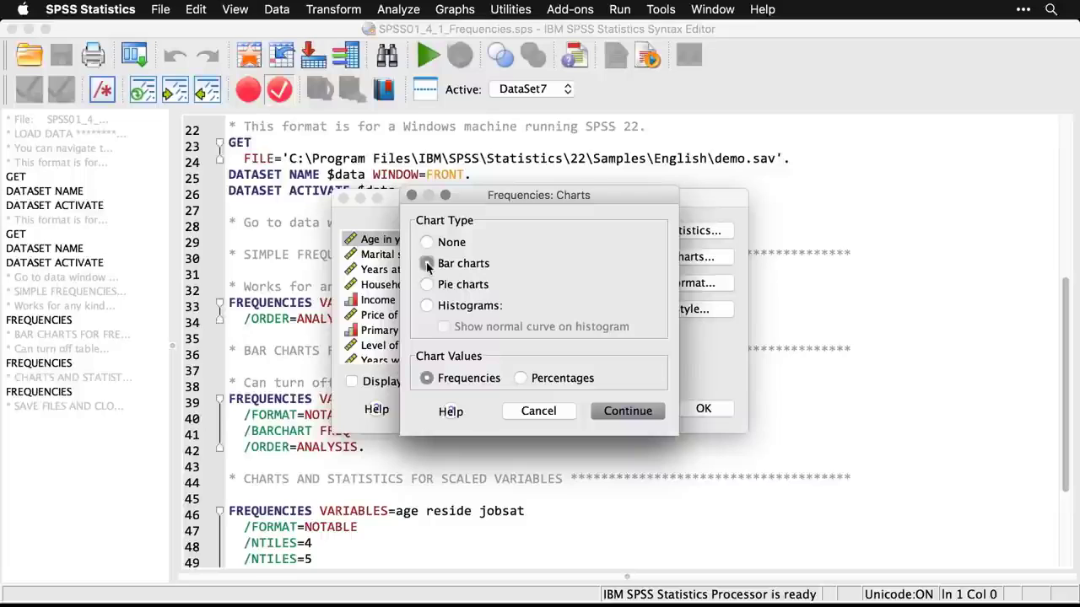
{"action": "left_click", "coordinate": [640, 411]}
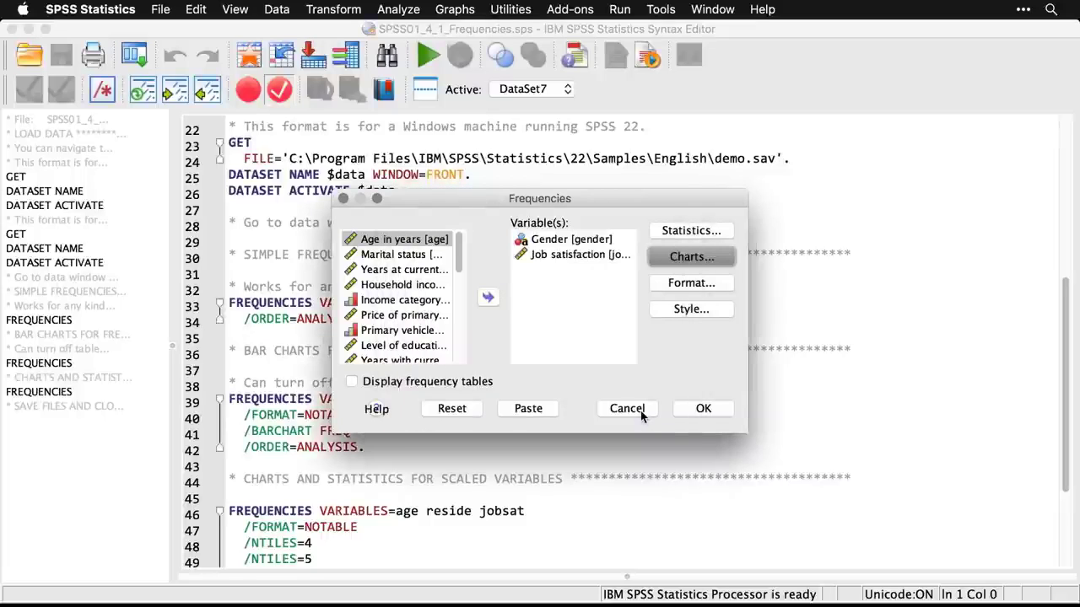
{"action": "left_click", "coordinate": [711, 409]}
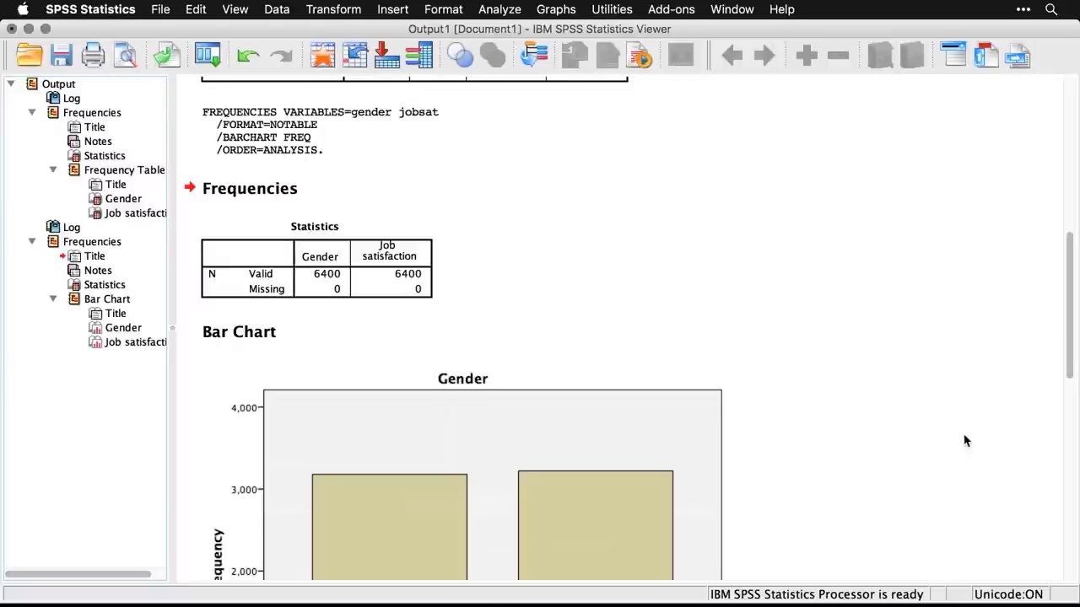
{"action": "scroll", "coordinate": [966, 441], "scroll_direction": "down", "scroll_amount": 6}
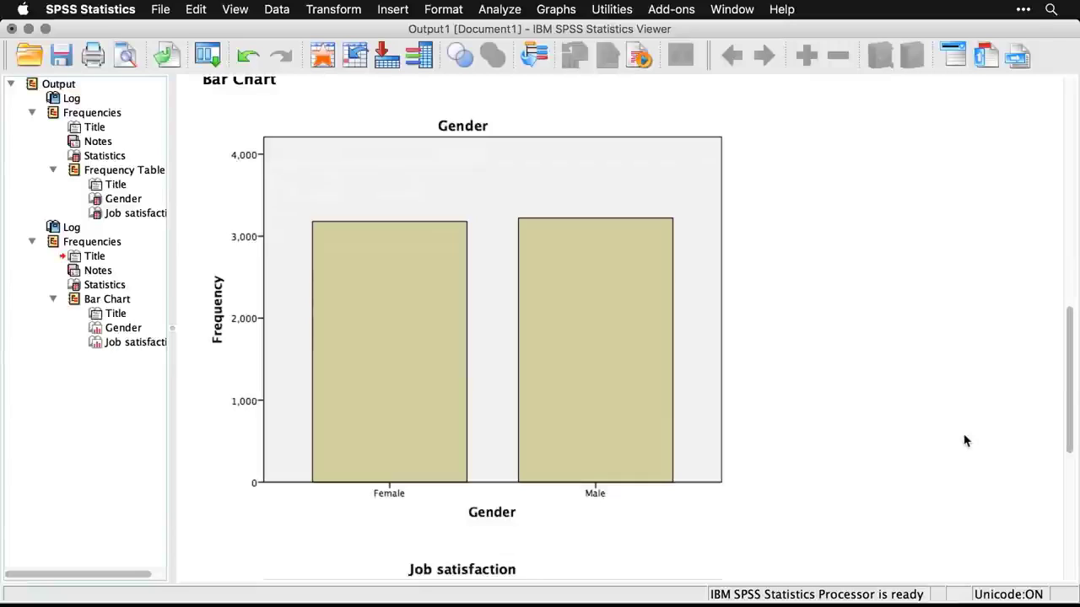
{"action": "scroll", "coordinate": [966, 440], "scroll_direction": "down", "scroll_amount": 7}
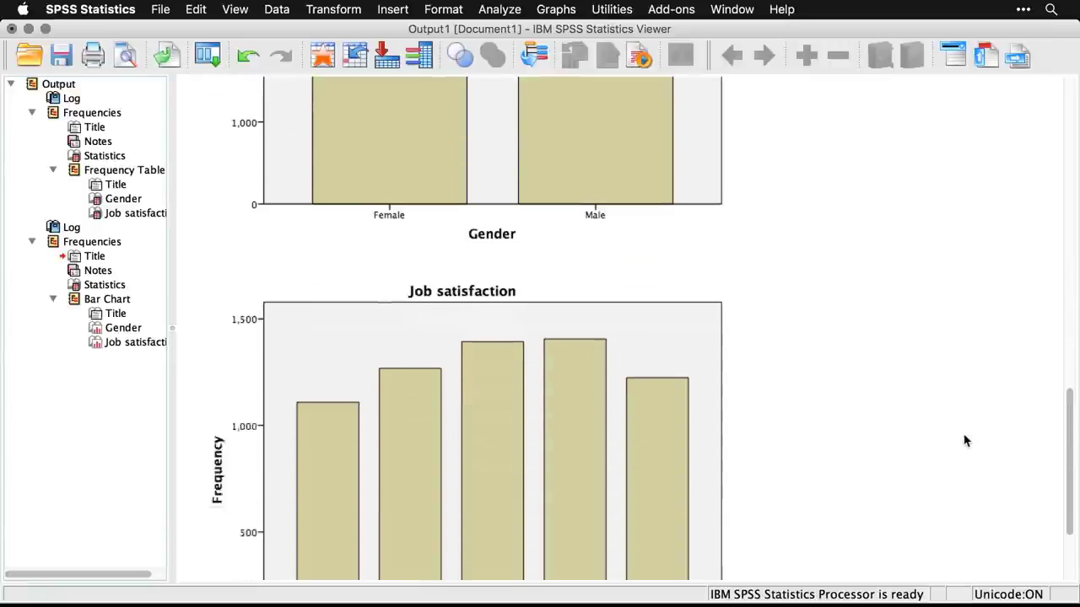
{"action": "scroll", "coordinate": [965, 441], "scroll_direction": "down", "scroll_amount": 3}
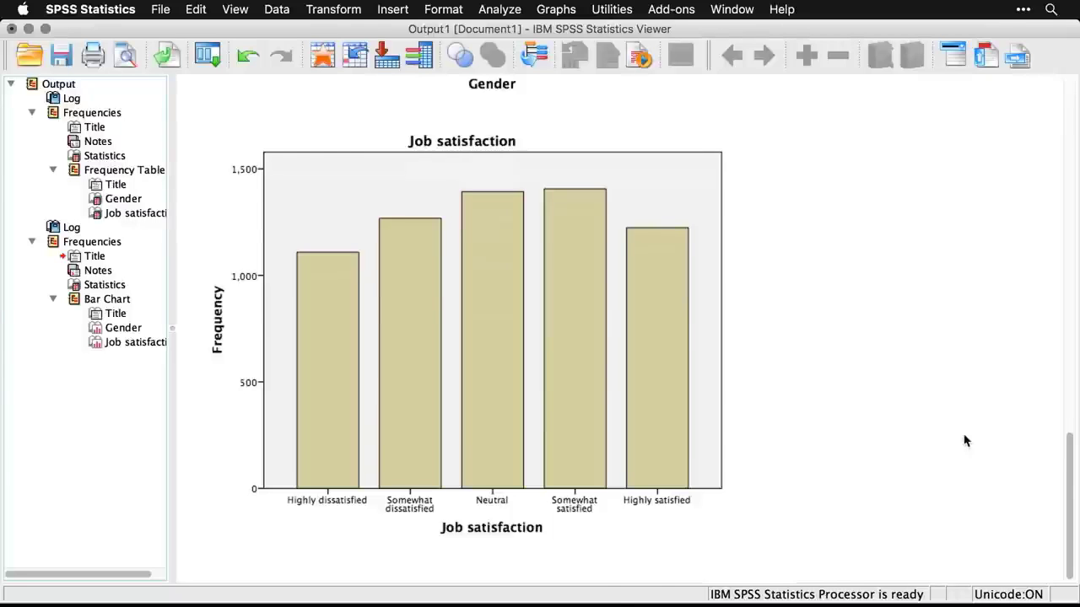
Return to the syntax file, reopen the Frequencies analysis and reset all its settings
{"action": "key", "text": "super+grave"}
{"action": "scroll", "coordinate": [964, 437], "scroll_direction": "down", "scroll_amount": 1}
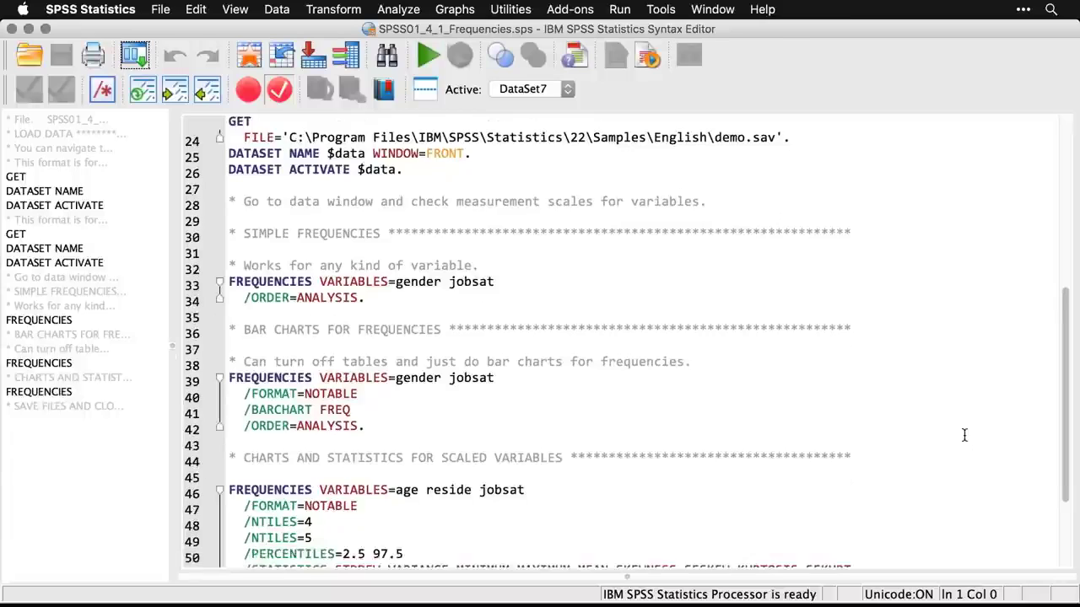
{"action": "scroll", "coordinate": [964, 435], "scroll_direction": "down", "scroll_amount": 4}
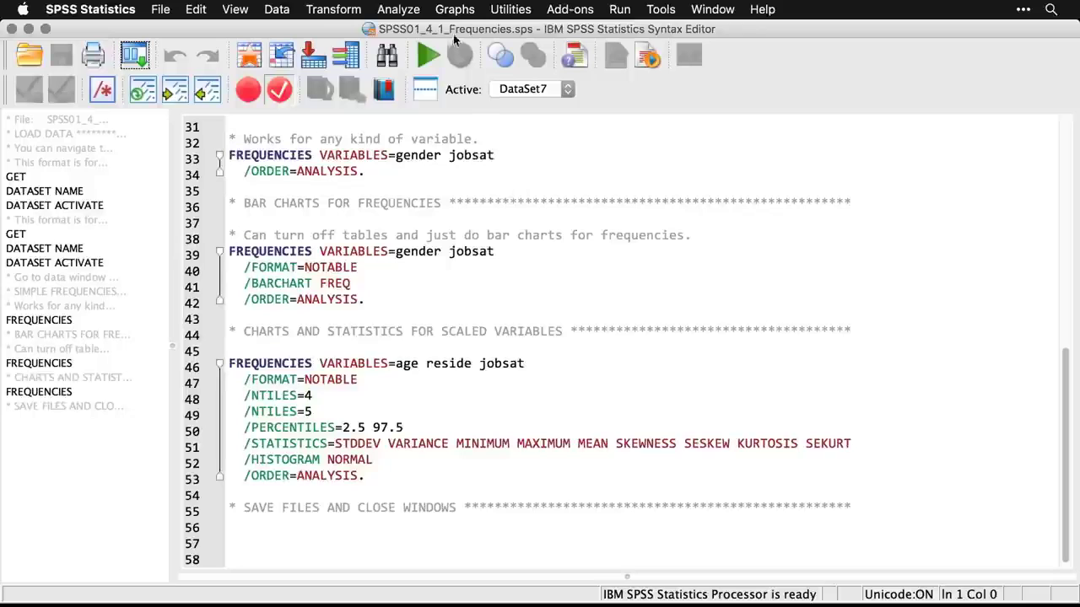
{"action": "left_click", "coordinate": [410, 9]}
{"action": "mouse_move", "coordinate": [410, 33]}
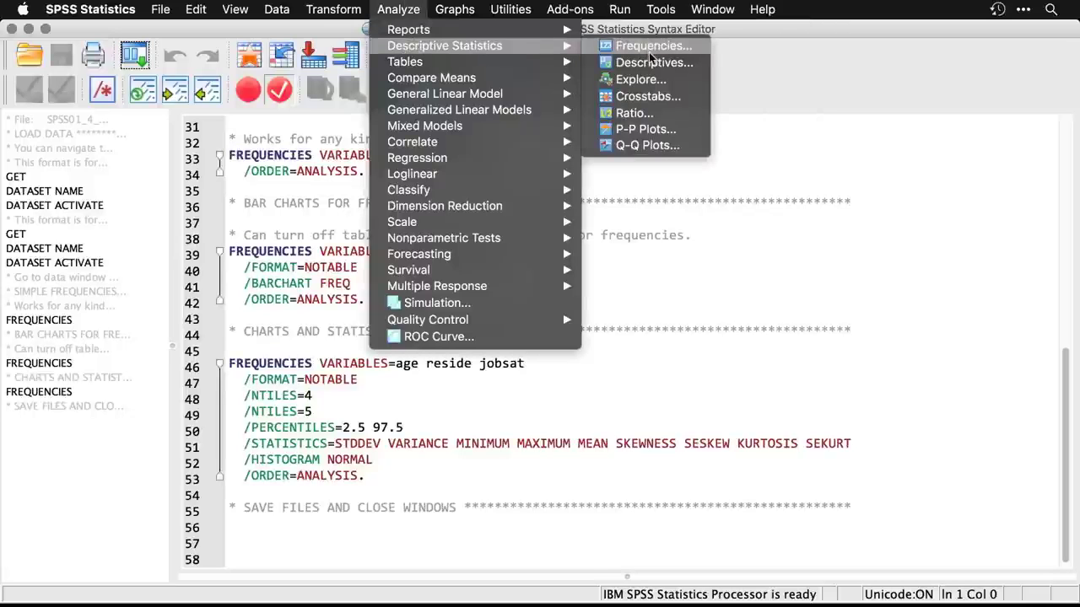
{"action": "left_click", "coordinate": [646, 47]}
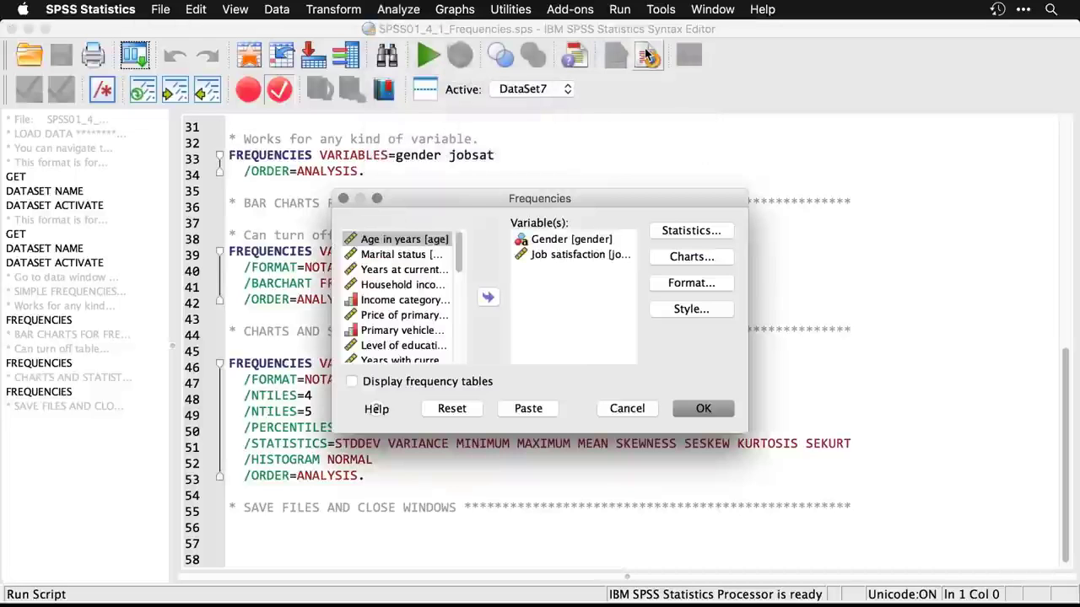
{"action": "mouse_move", "coordinate": [568, 203]}
{"action": "left_mouse_down"}
{"action": "mouse_move", "coordinate": [874, 214]}
{"action": "mouse_move", "coordinate": [578, 203]}
{"action": "left_mouse_up"}
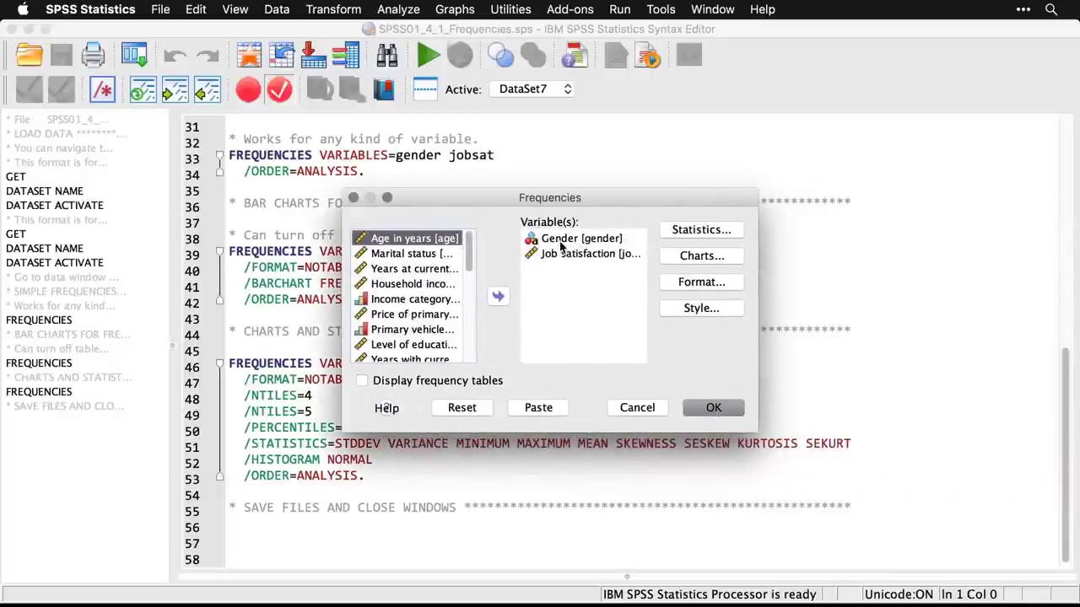
{"action": "left_click", "coordinate": [471, 411]}
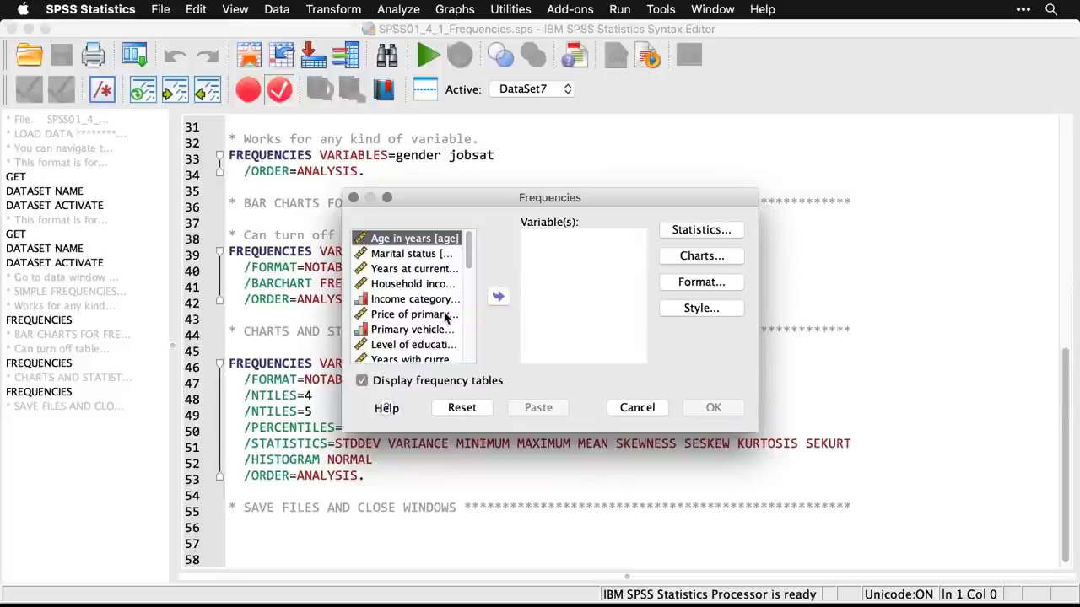
Add Age in years, Years at current address and Job satisfaction as the variables of the Frequencies analysis
{"action": "double_click", "coordinate": [426, 240]}
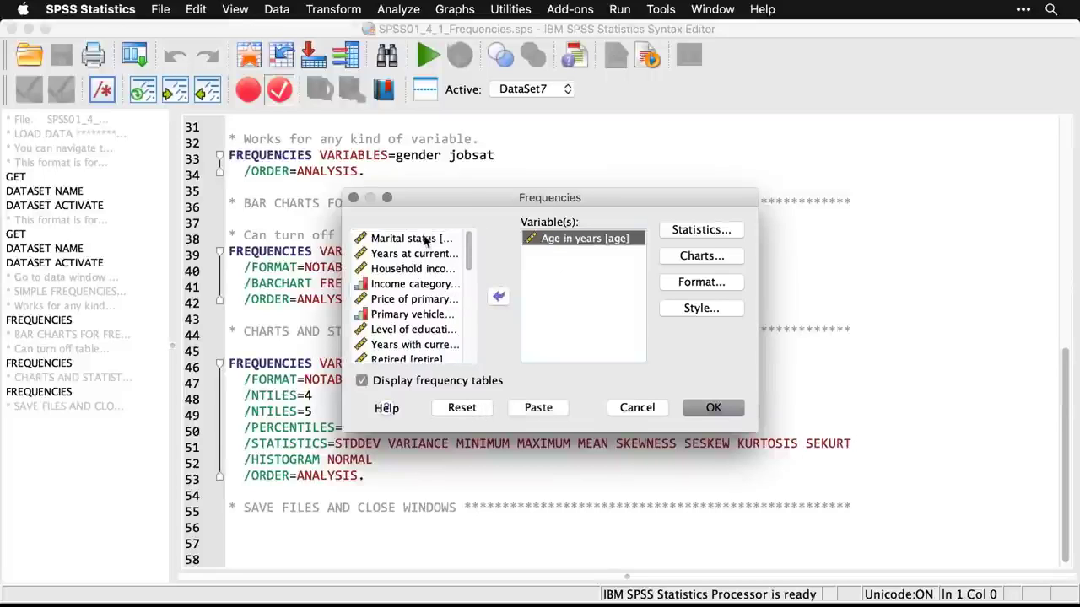
{"action": "left_click_drag", "start_coordinate": [463, 200], "coordinate": [494, 198]}
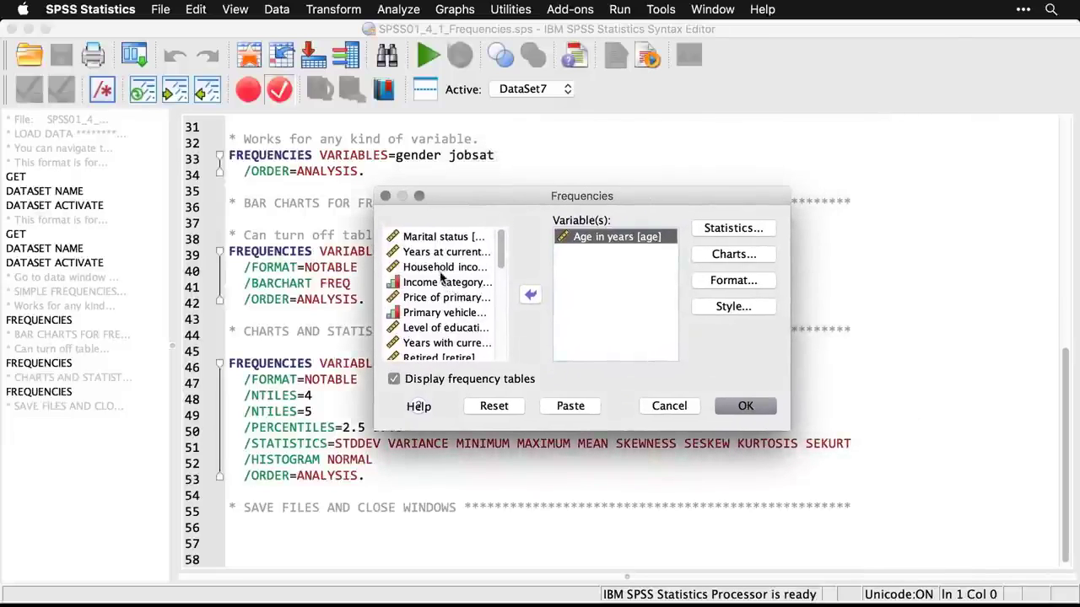
{"action": "left_click", "coordinate": [456, 253]}
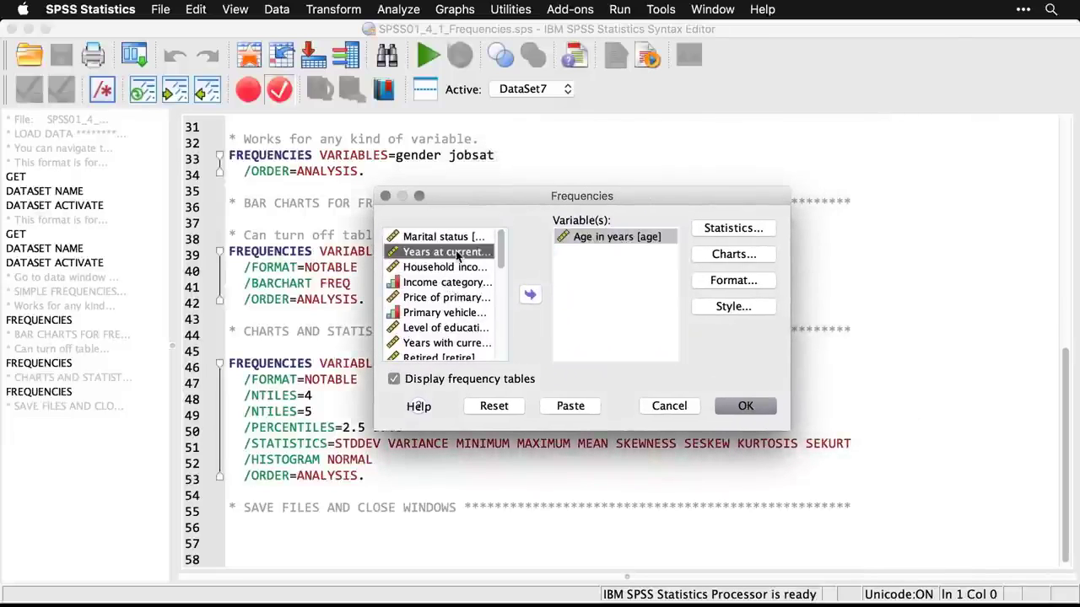
{"action": "left_click", "coordinate": [529, 294]}
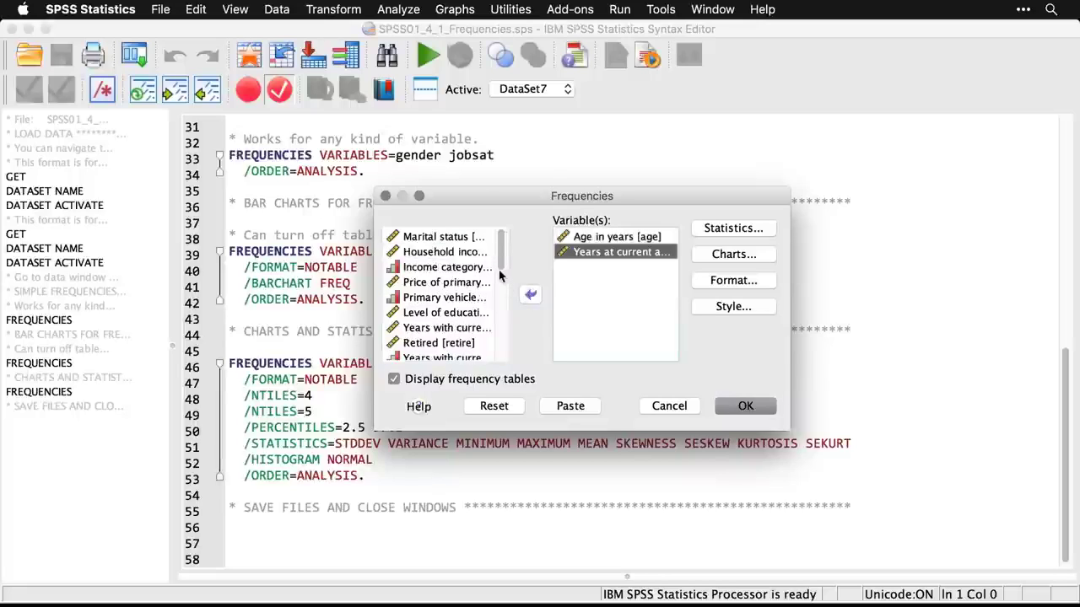
{"action": "left_click_drag", "start_coordinate": [501, 271], "coordinate": [502, 293]}
{"action": "left_click", "coordinate": [470, 311]}
{"action": "left_click", "coordinate": [531, 294]}
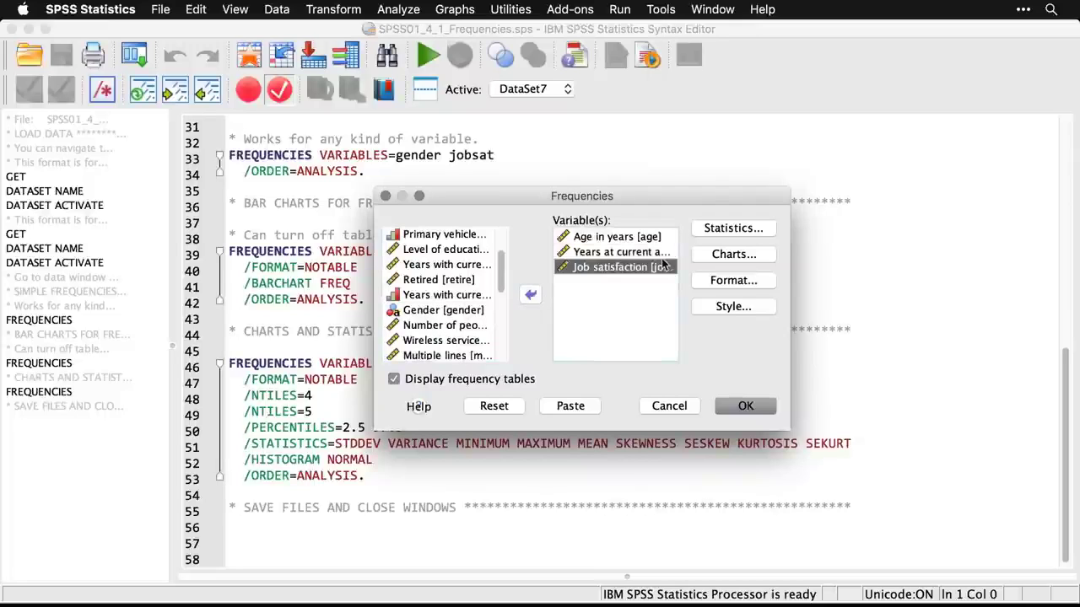
Open the Frequencies statistics options and request the mean, quartiles, minimum and maximum
{"action": "left_click", "coordinate": [733, 229]}
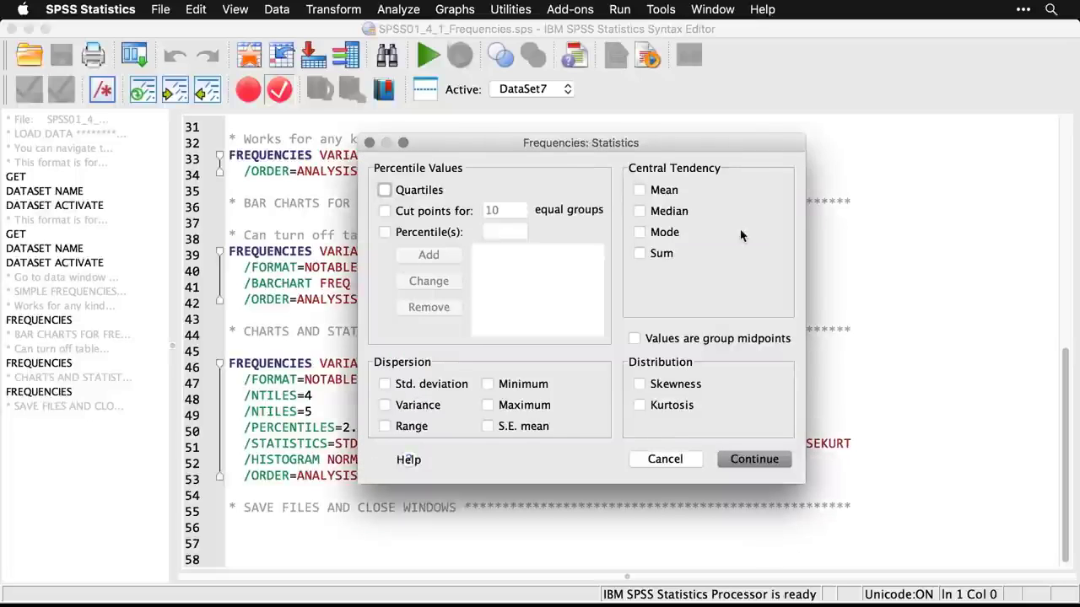
{"action": "left_click", "coordinate": [640, 190]}
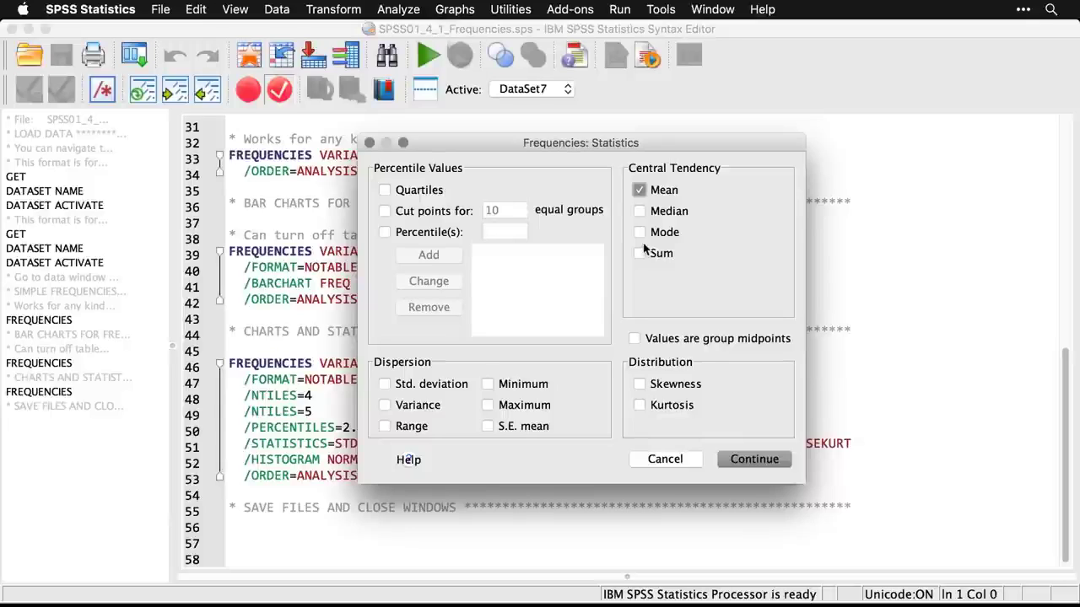
{"action": "left_click", "coordinate": [385, 190]}
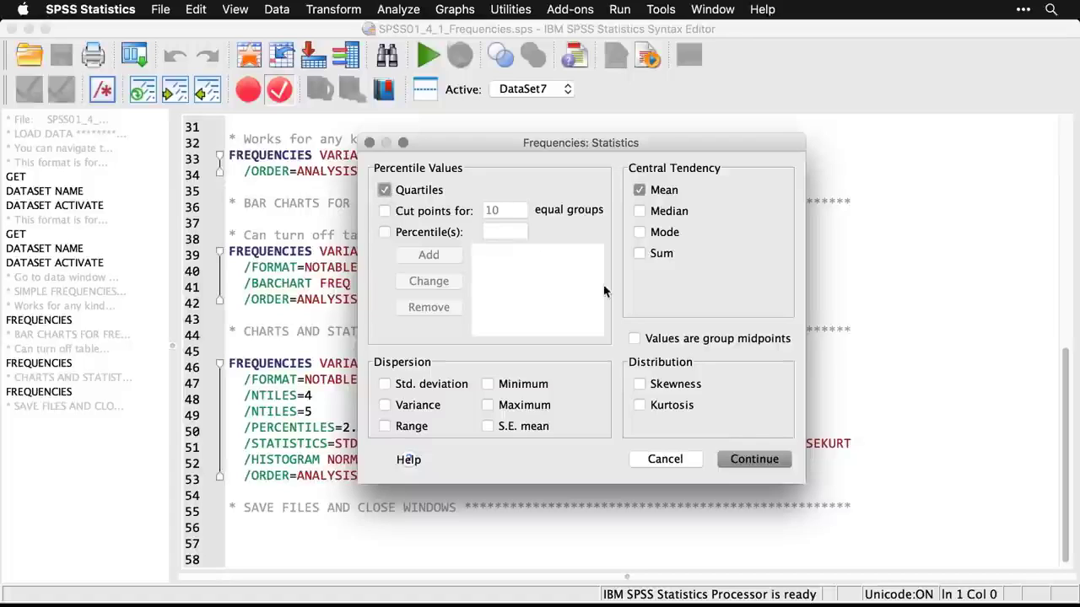
{"action": "left_click", "coordinate": [489, 384]}
{"action": "left_click", "coordinate": [488, 405]}
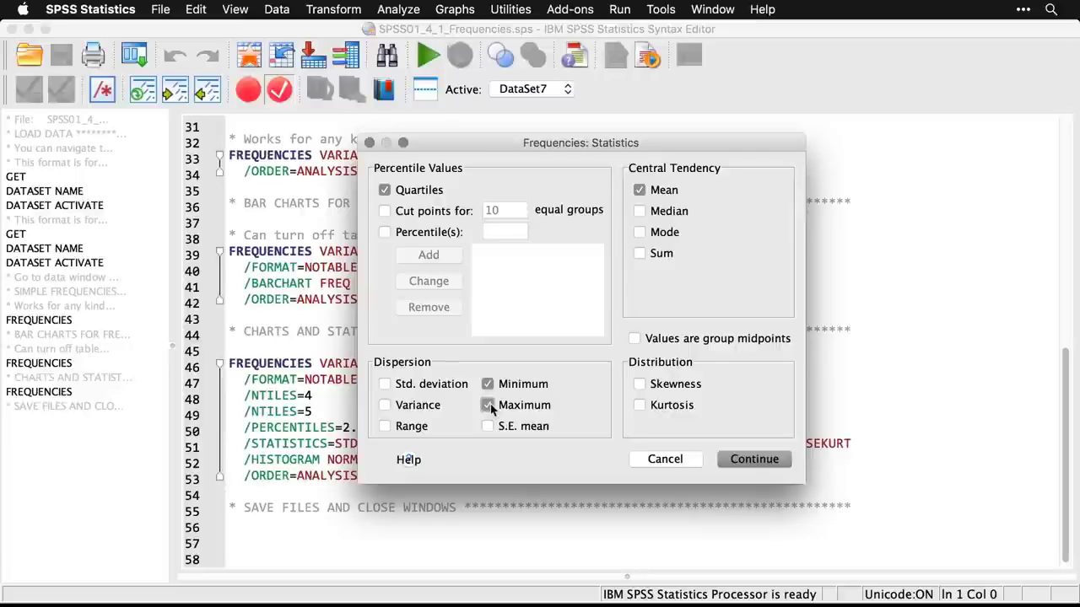
Request cut points for 5 equal groups in the Frequencies statistics
{"action": "left_click", "coordinate": [385, 211]}
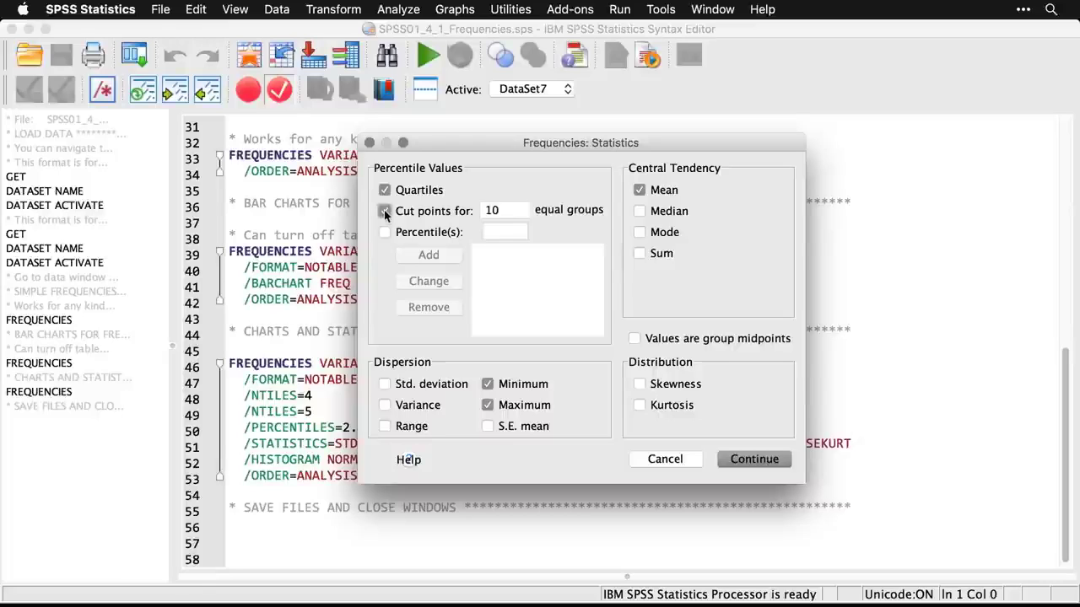
{"action": "left_click", "coordinate": [520, 212]}
{"action": "key", "text": "BackSpace"}
{"action": "key", "text": "BackSpace"}
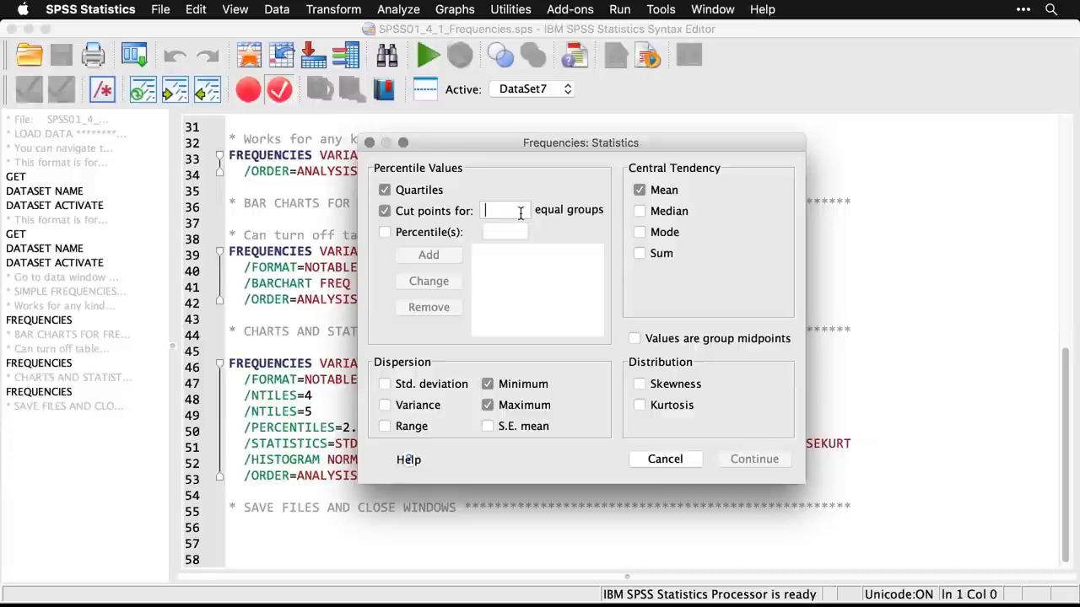
{"action": "type", "text": "5"}
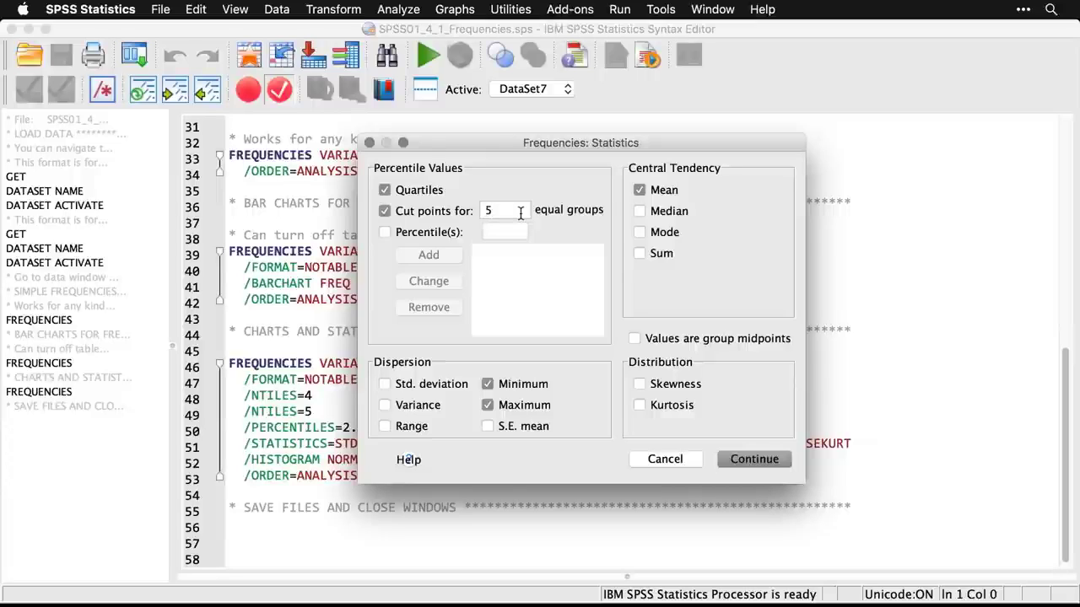
Enable custom percentiles and add 2.5 and 97.5 to the percentile list
{"action": "left_click", "coordinate": [384, 233]}
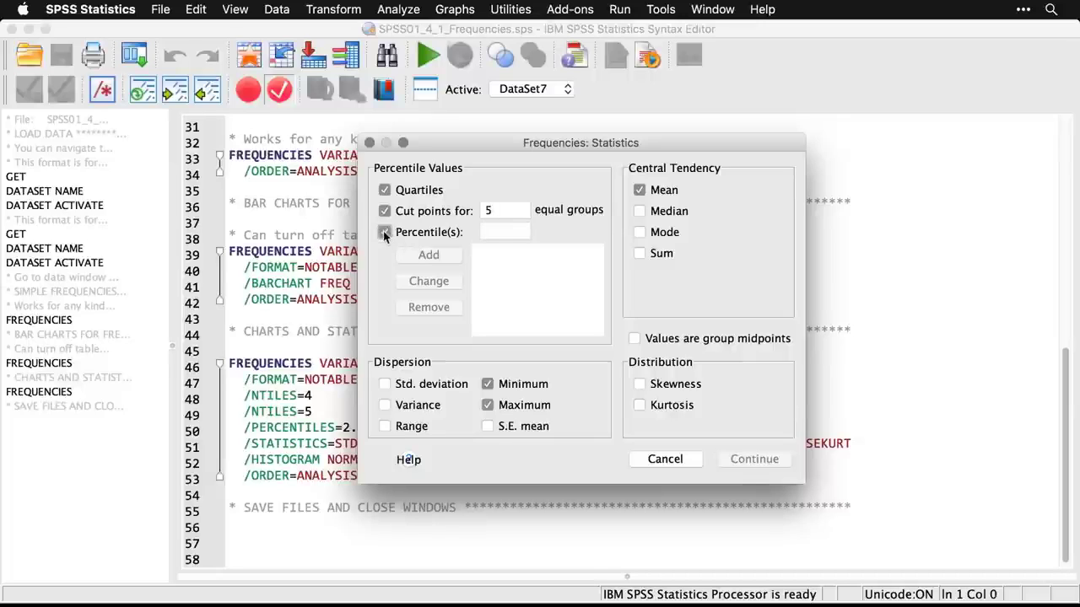
{"action": "left_click", "coordinate": [499, 227]}
{"action": "type", "text": "2.5"}
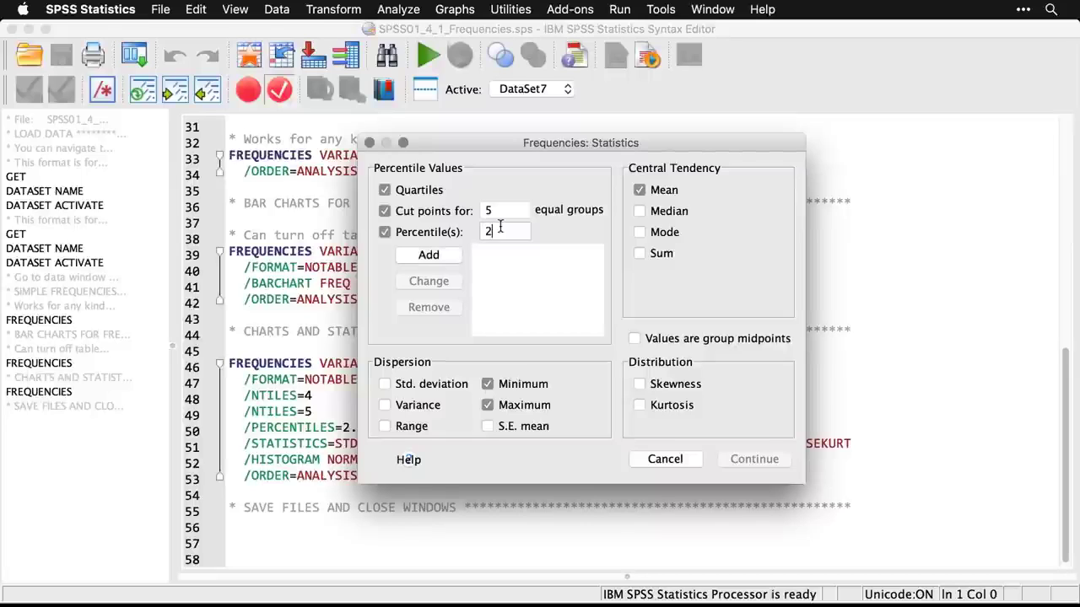
{"action": "left_click", "coordinate": [448, 255]}
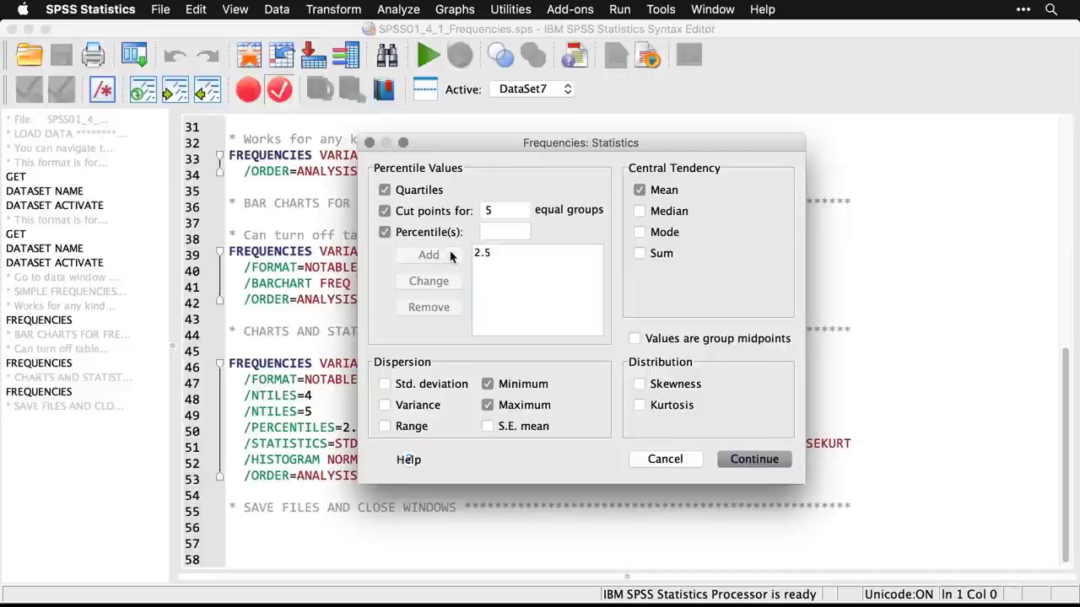
{"action": "left_click", "coordinate": [513, 234]}
{"action": "type", "text": "97.5"}
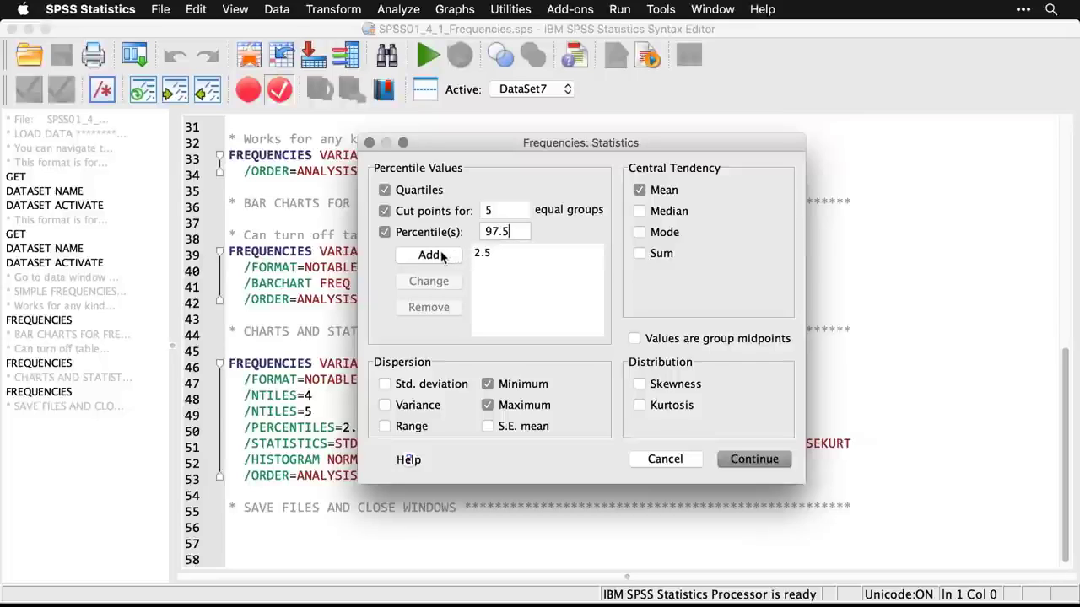
{"action": "left_click", "coordinate": [441, 255]}
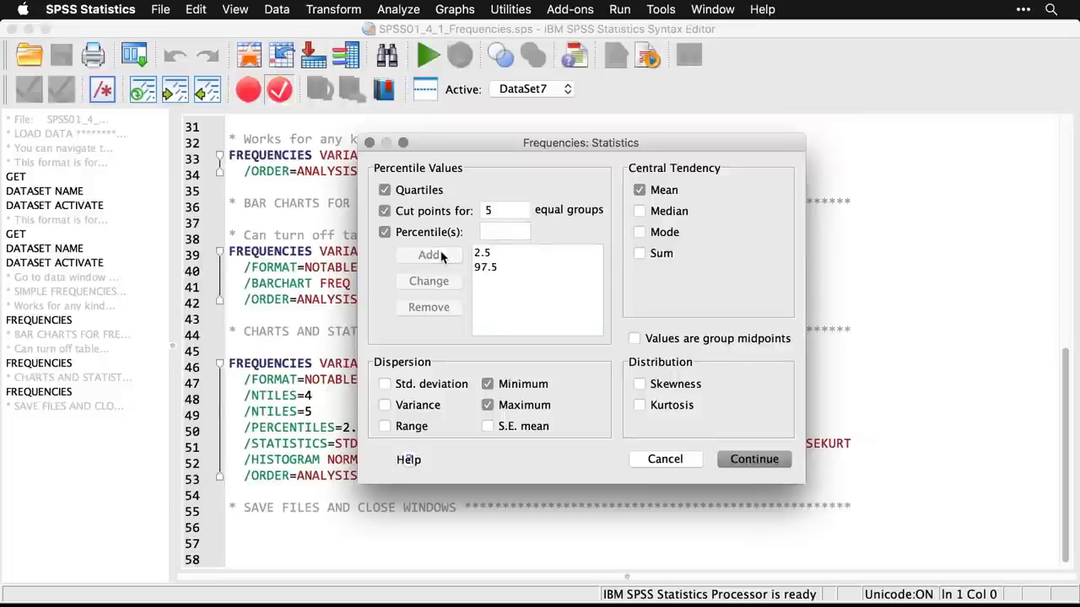
Include standard deviation, variance, skewness and kurtosis, and accept the Frequencies statistics settings
{"action": "left_click", "coordinate": [385, 385]}
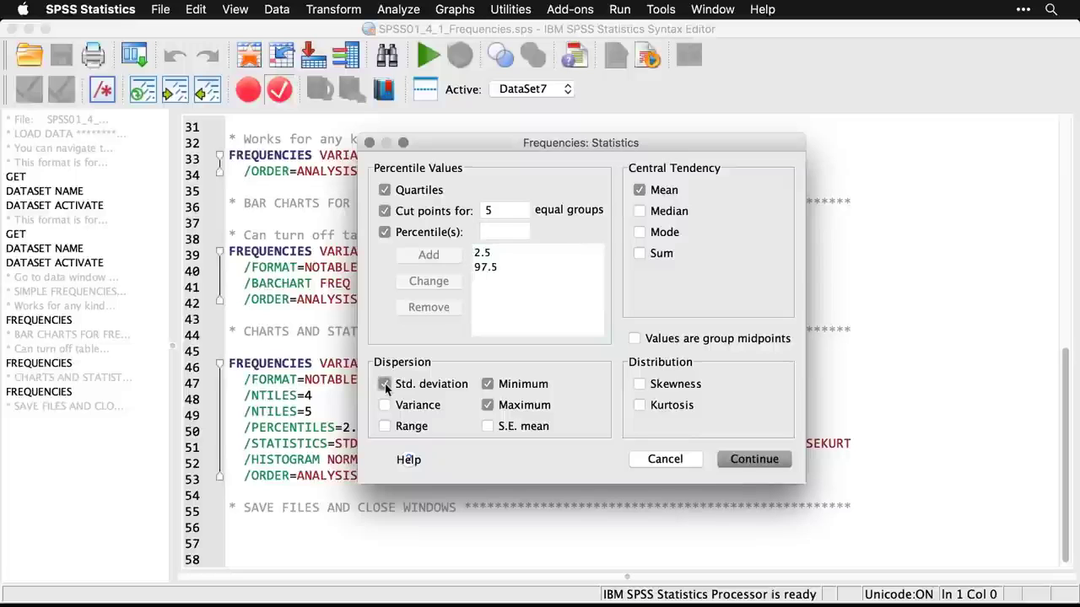
{"action": "left_click", "coordinate": [385, 405]}
{"action": "left_click_drag", "start_coordinate": [510, 149], "coordinate": [540, 94]}
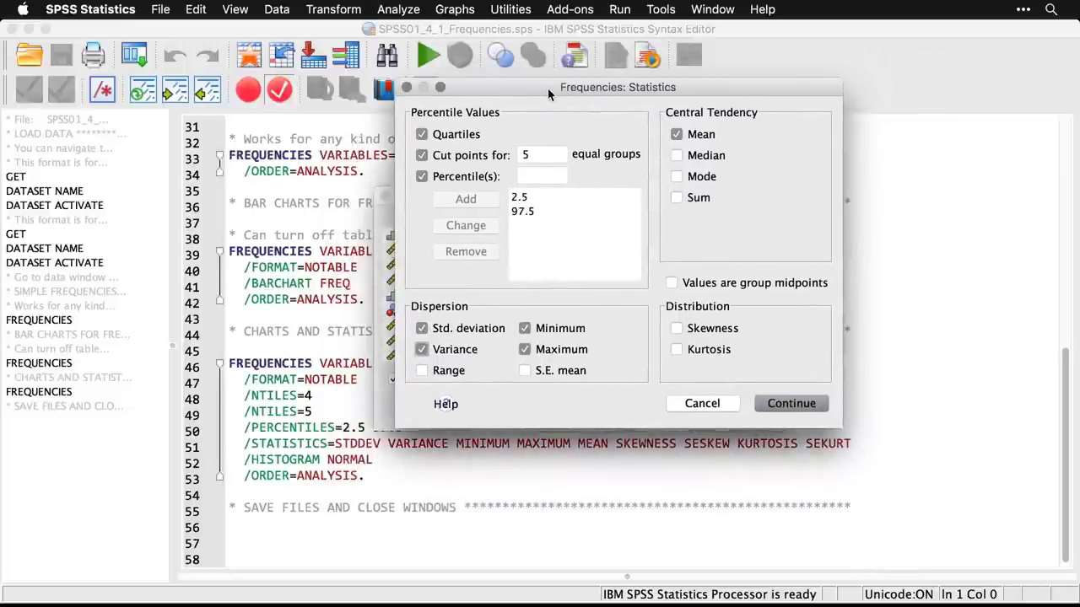
{"action": "left_click", "coordinate": [675, 328]}
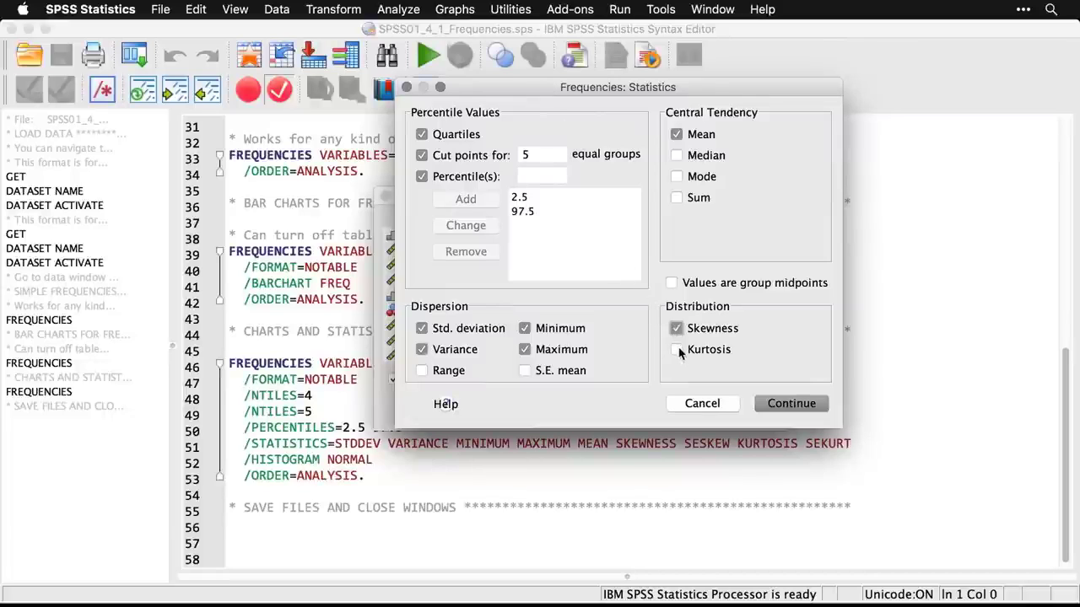
{"action": "left_click", "coordinate": [679, 351]}
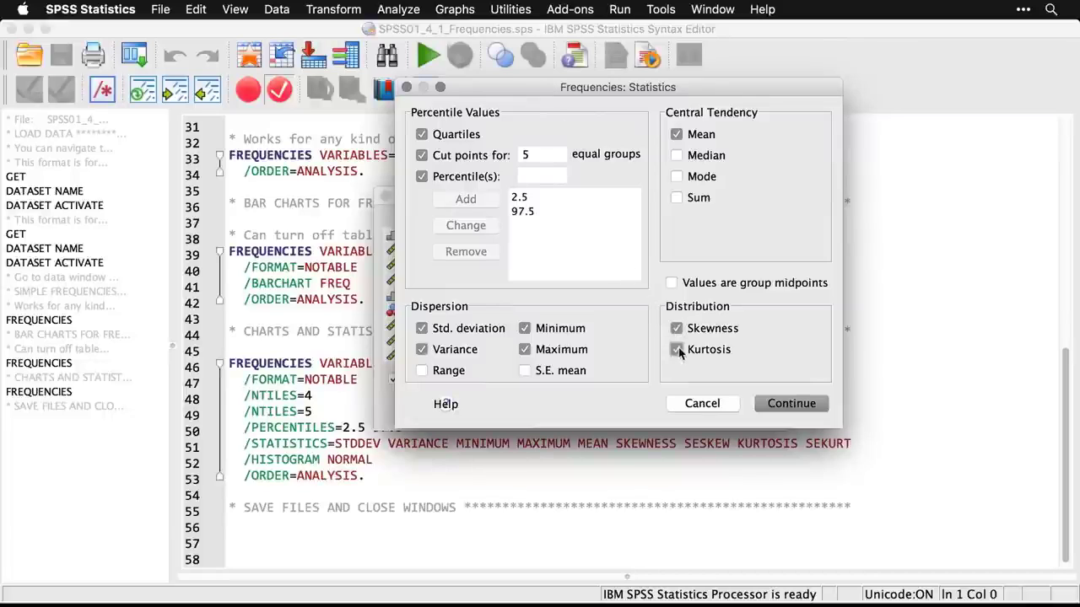
{"action": "left_click", "coordinate": [797, 404]}
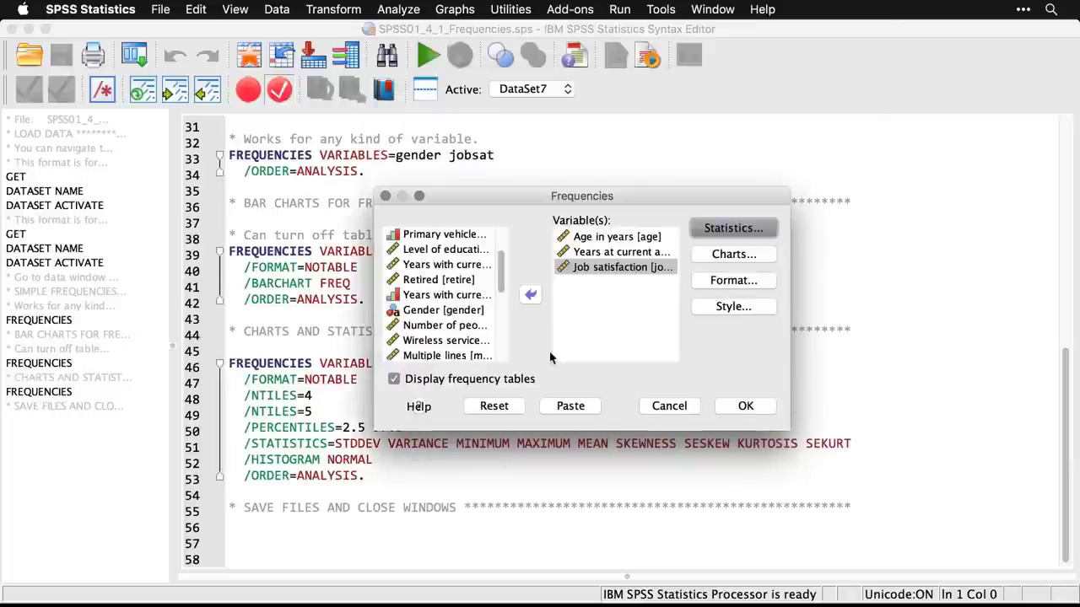
Turn off the frequency tables, request histograms with a normal curve, and run the Frequencies analysis
{"action": "left_click", "coordinate": [394, 380]}
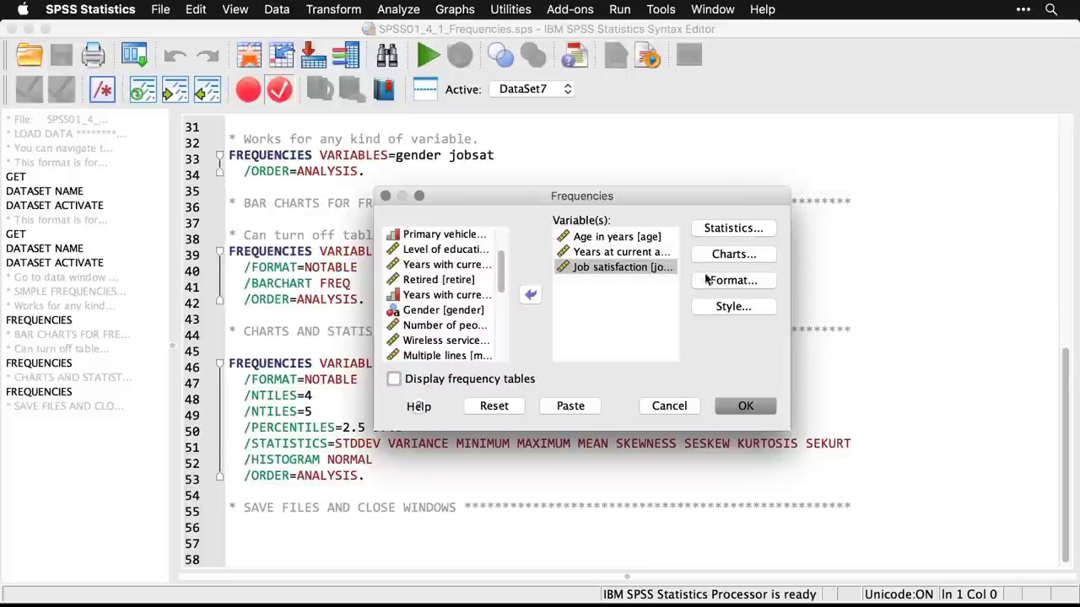
{"action": "left_click", "coordinate": [750, 255]}
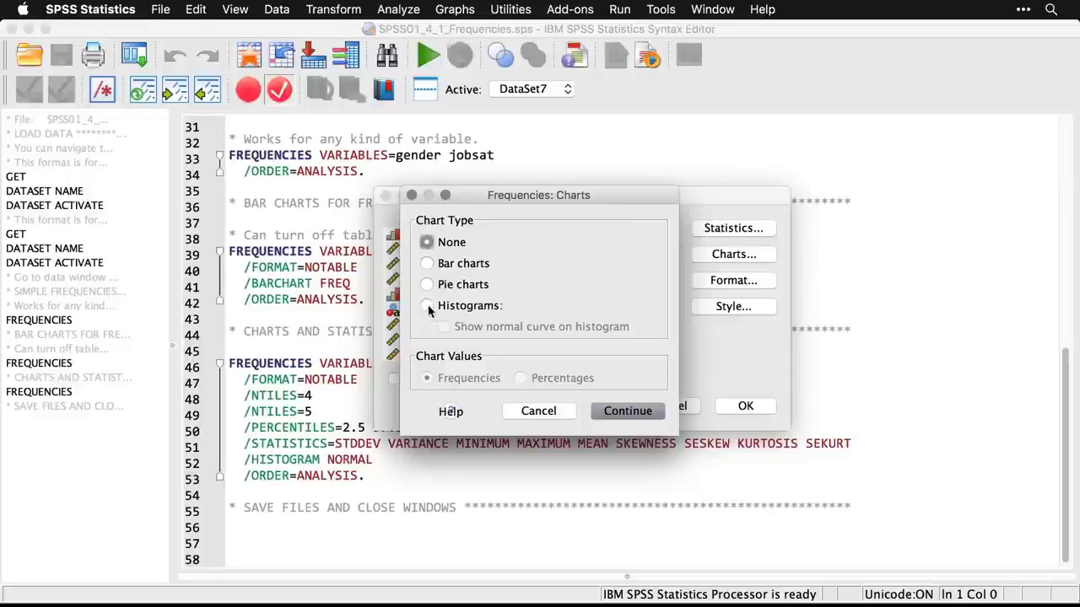
{"action": "left_click", "coordinate": [426, 306]}
{"action": "left_click", "coordinate": [444, 327]}
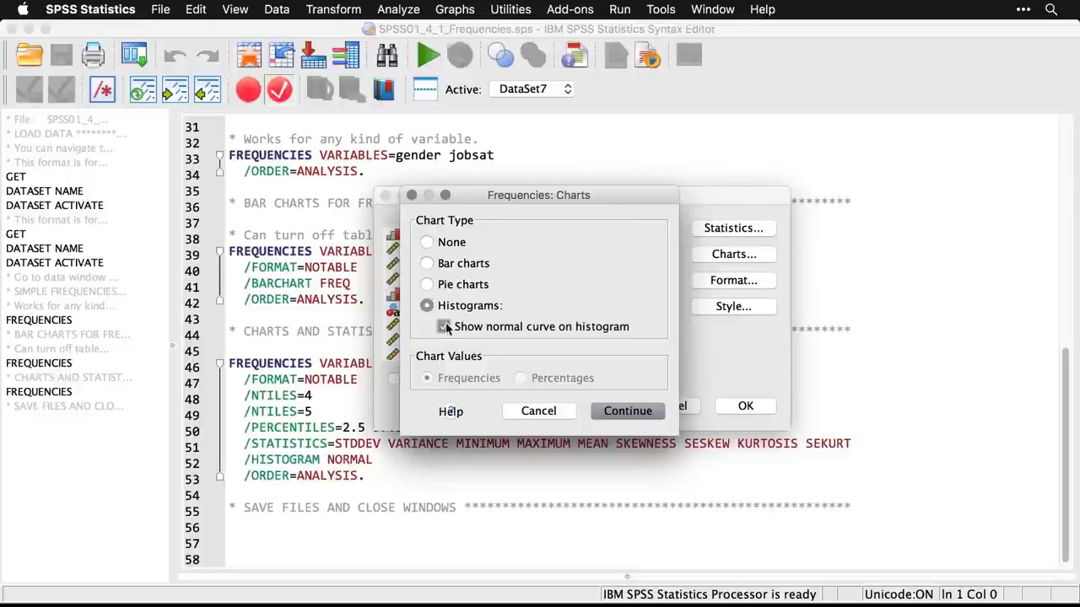
{"action": "left_click", "coordinate": [625, 413]}
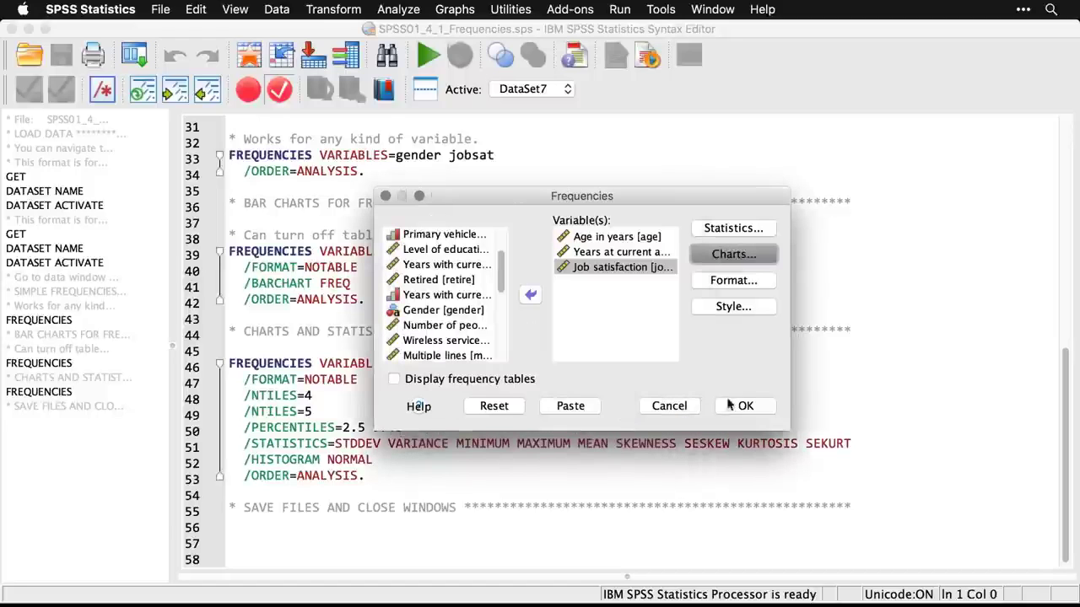
{"action": "left_click", "coordinate": [743, 408]}
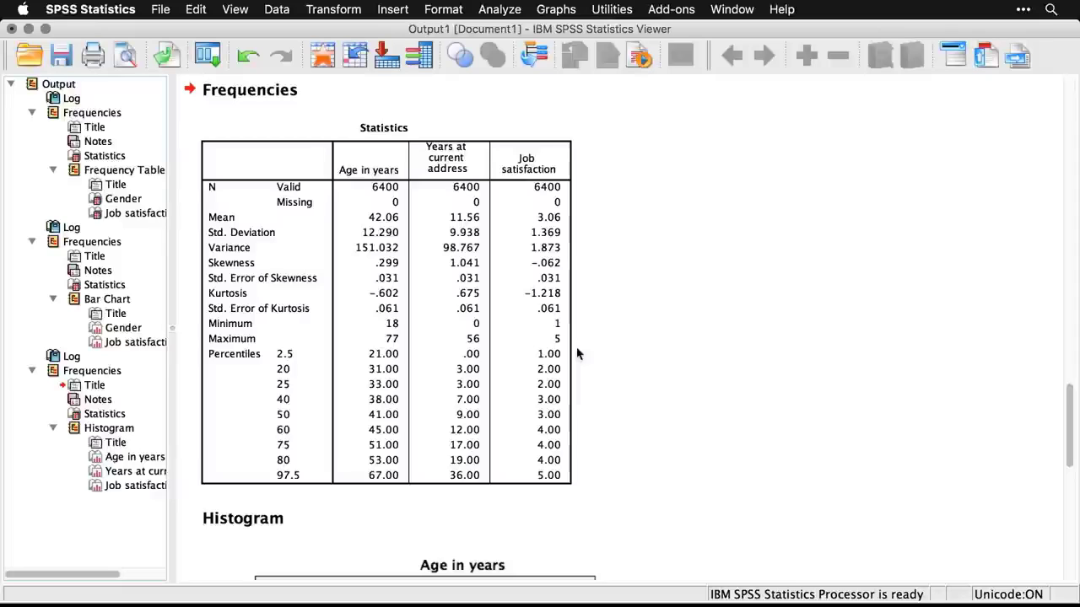
Examine the Frequencies statistics table, including the percentiles, and the histograms for age and years at current address
{"action": "left_click", "coordinate": [443, 401]}
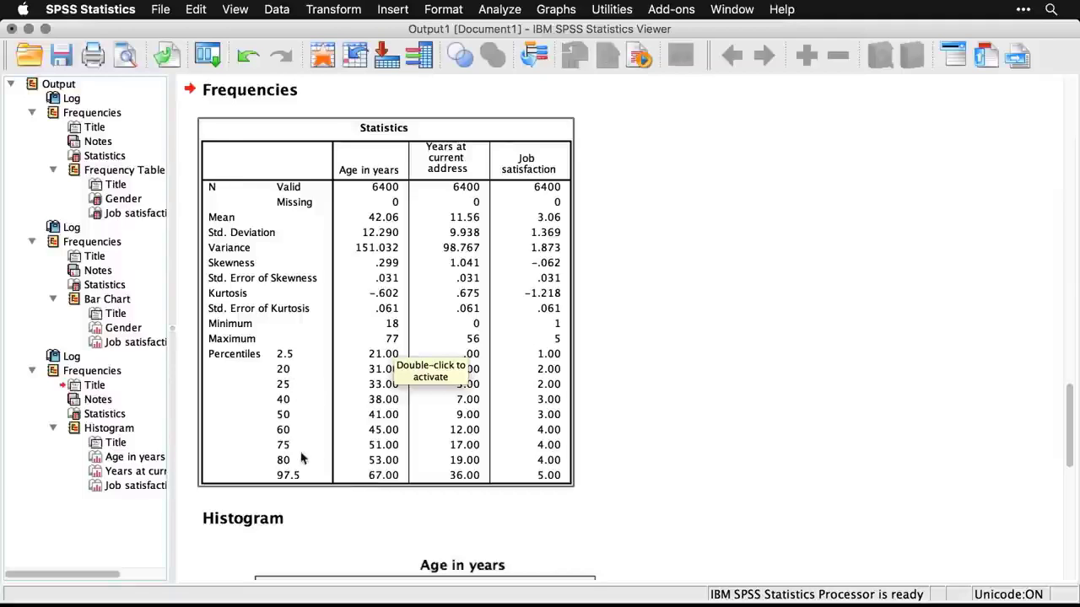
{"action": "left_click", "coordinate": [303, 501]}
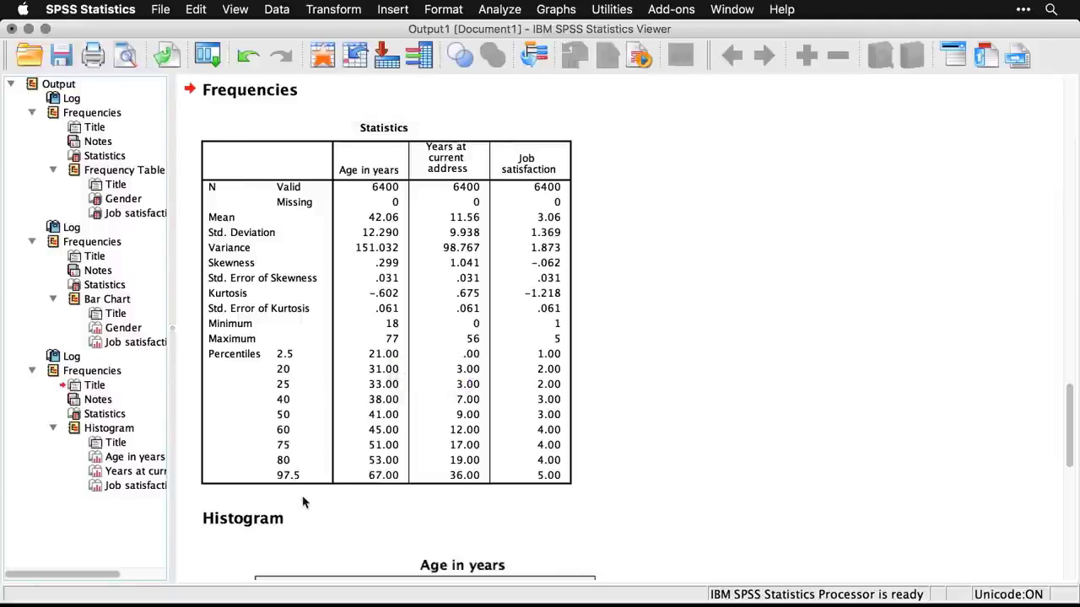
{"action": "left_click", "coordinate": [302, 451]}
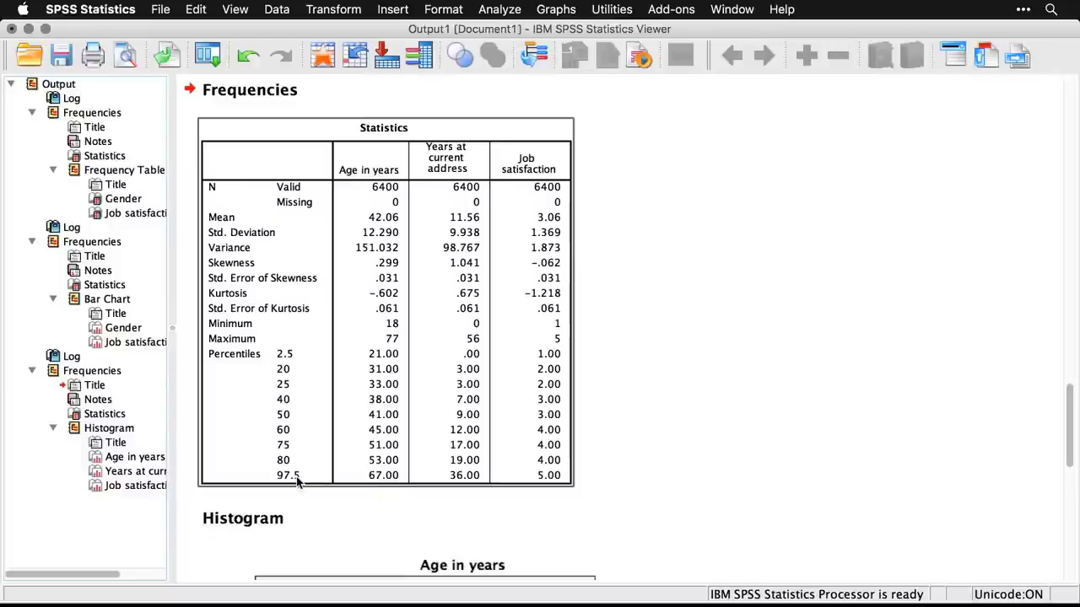
{"action": "left_click", "coordinate": [750, 506]}
{"action": "scroll", "coordinate": [750, 506], "scroll_direction": "down", "scroll_amount": 8}
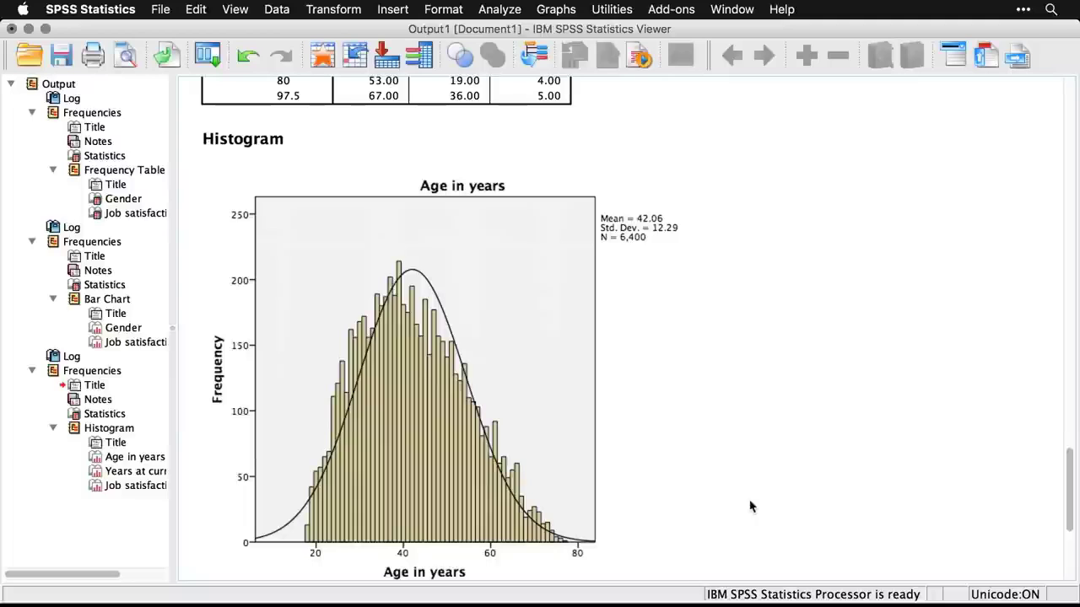
{"action": "scroll", "coordinate": [751, 506], "scroll_direction": "down", "scroll_amount": 10}
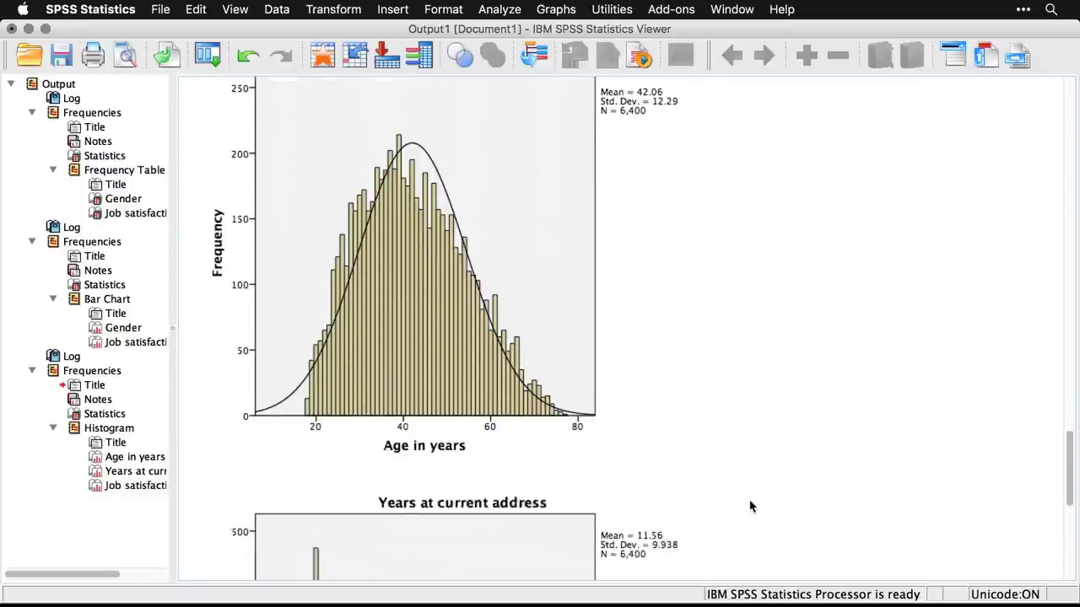
{"action": "scroll", "coordinate": [751, 506], "scroll_direction": "down", "scroll_amount": 5}
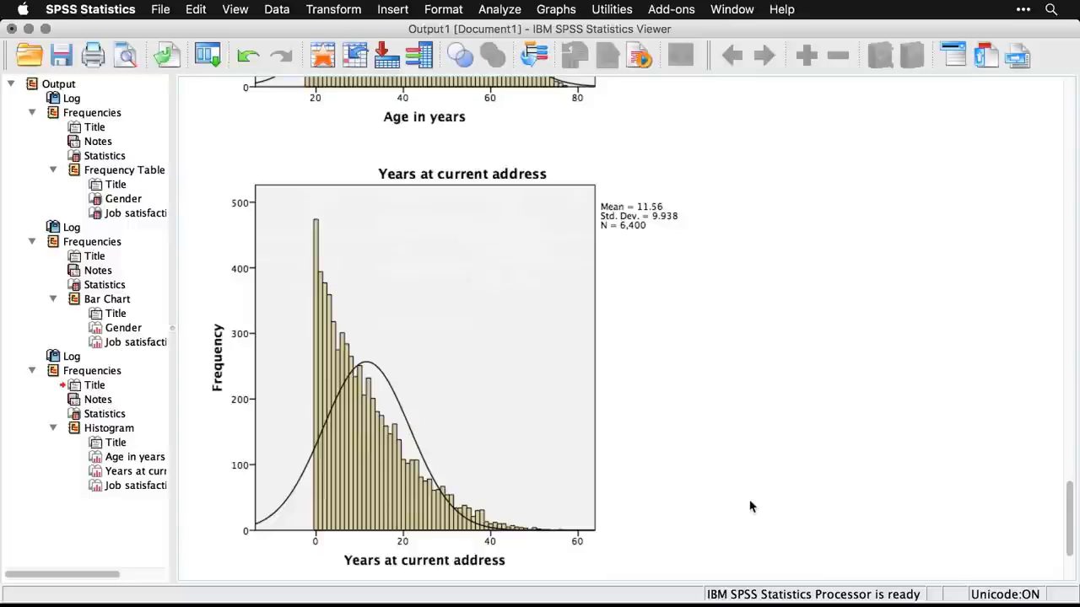
{"action": "scroll", "coordinate": [750, 506], "scroll_direction": "down", "scroll_amount": 12}
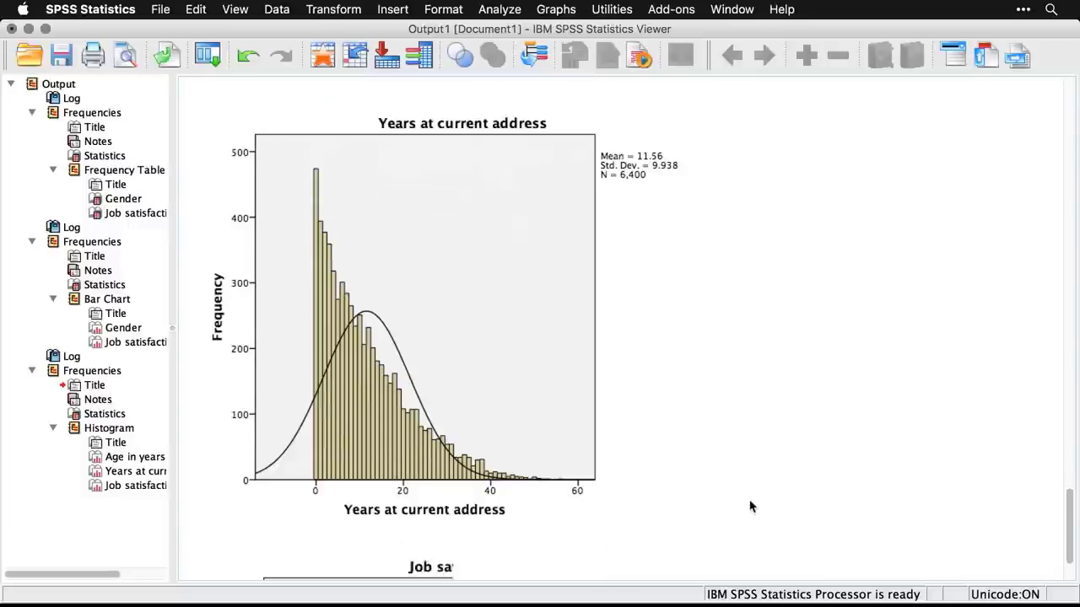
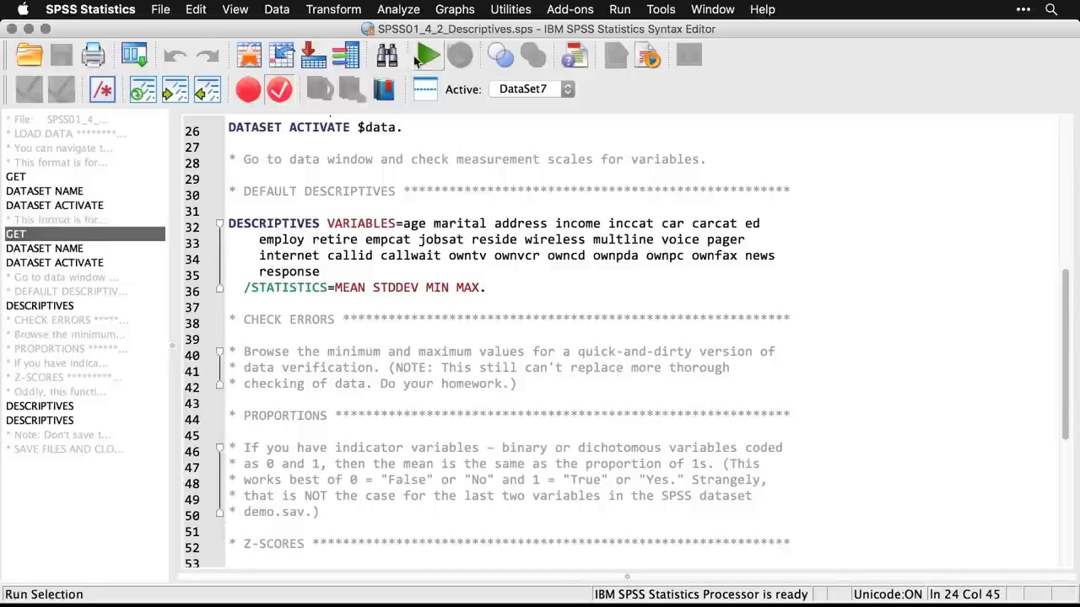
Run Descriptives on all the available variables with the default options
{"action": "left_click", "coordinate": [406, 7]}
{"action": "mouse_move", "coordinate": [414, 45]}
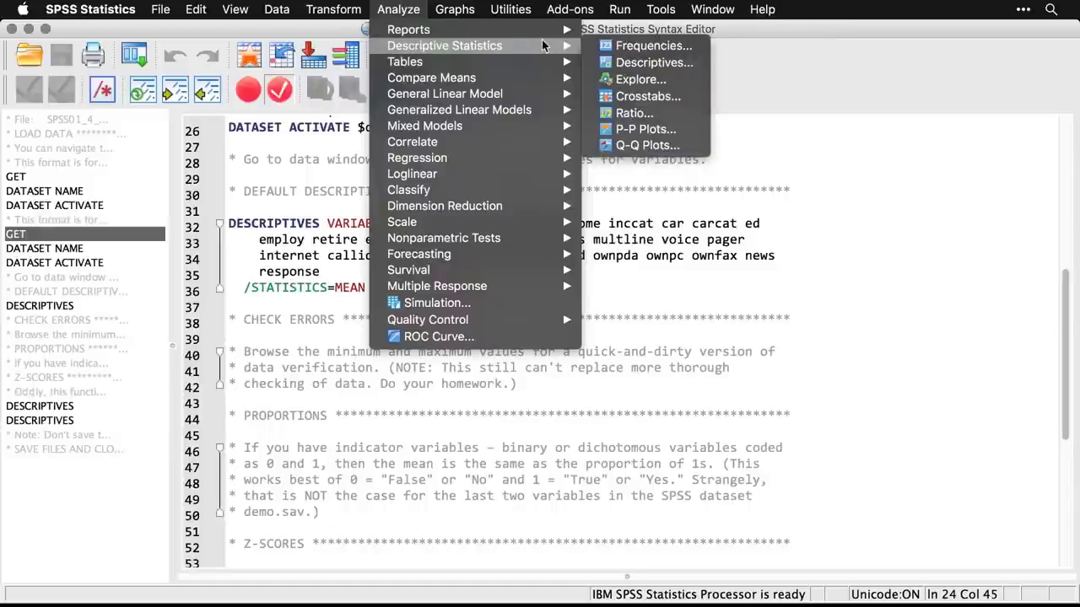
{"action": "left_click", "coordinate": [685, 66]}
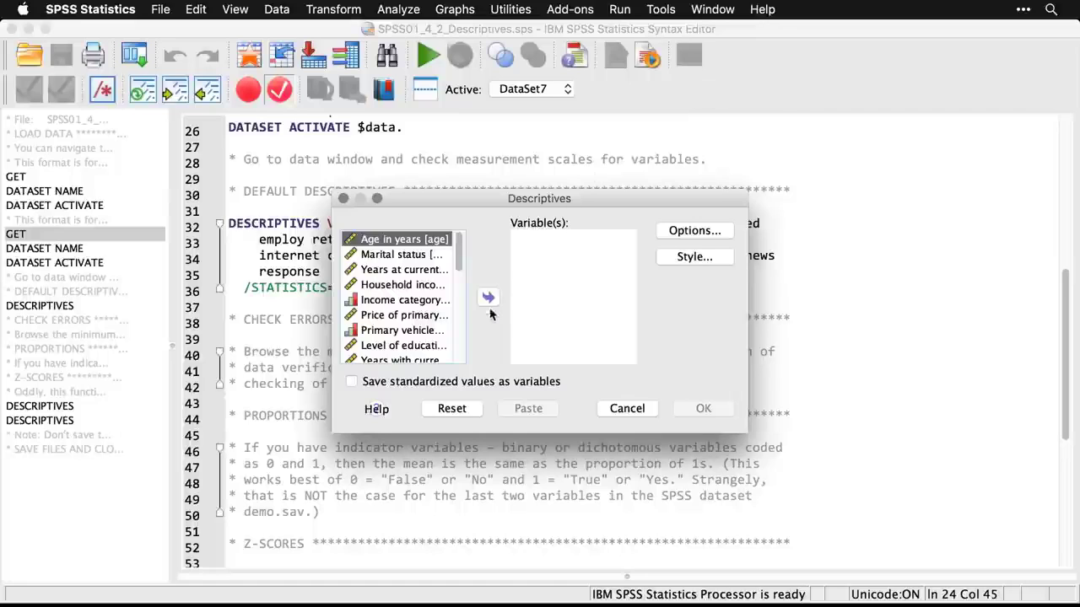
{"action": "left_click", "coordinate": [459, 359]}
{"action": "left_click", "coordinate": [459, 359]}
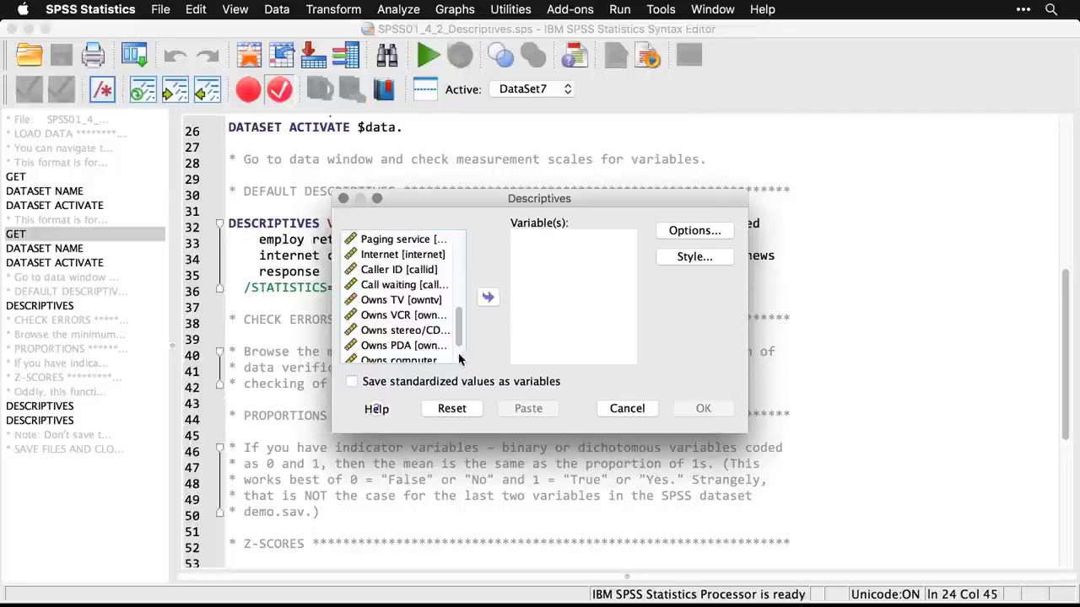
{"action": "scroll", "coordinate": [459, 358], "scroll_direction": "down", "scroll_amount": 3}
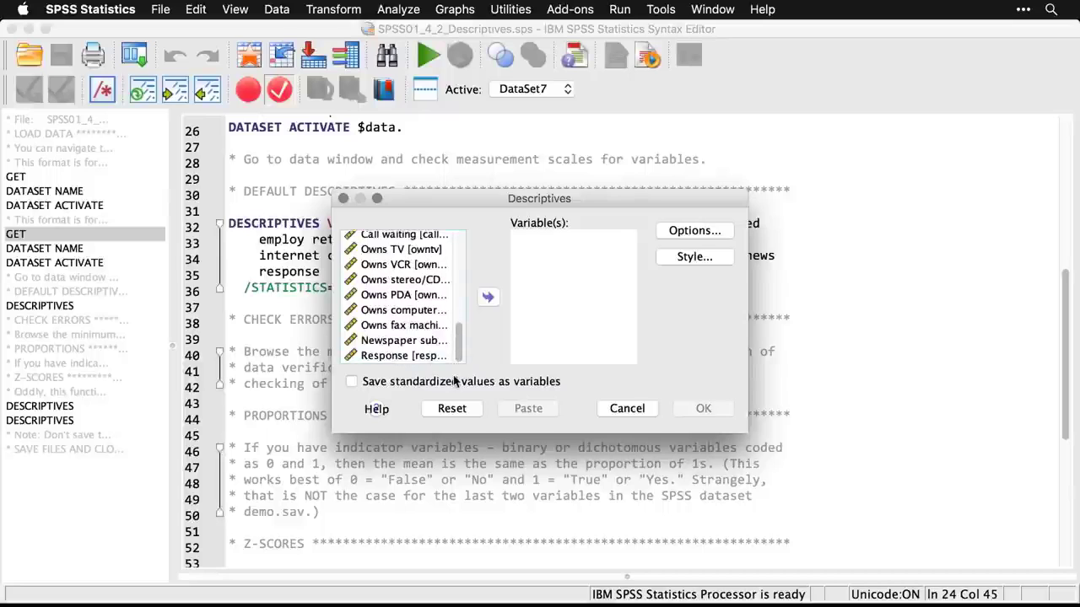
{"action": "left_click", "coordinate": [405, 339]}
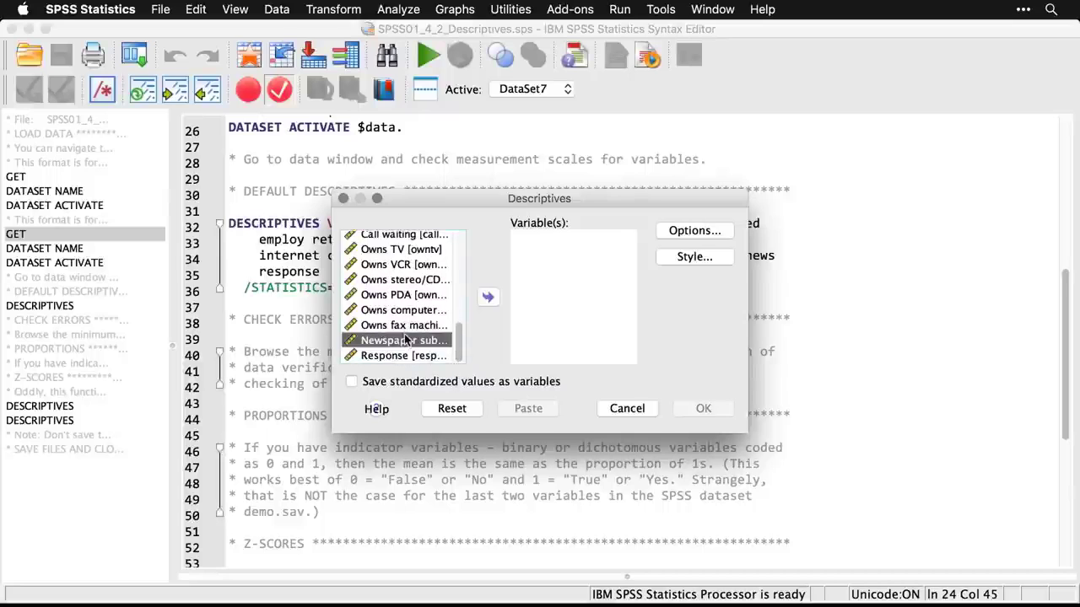
{"action": "key", "text": "super+a"}
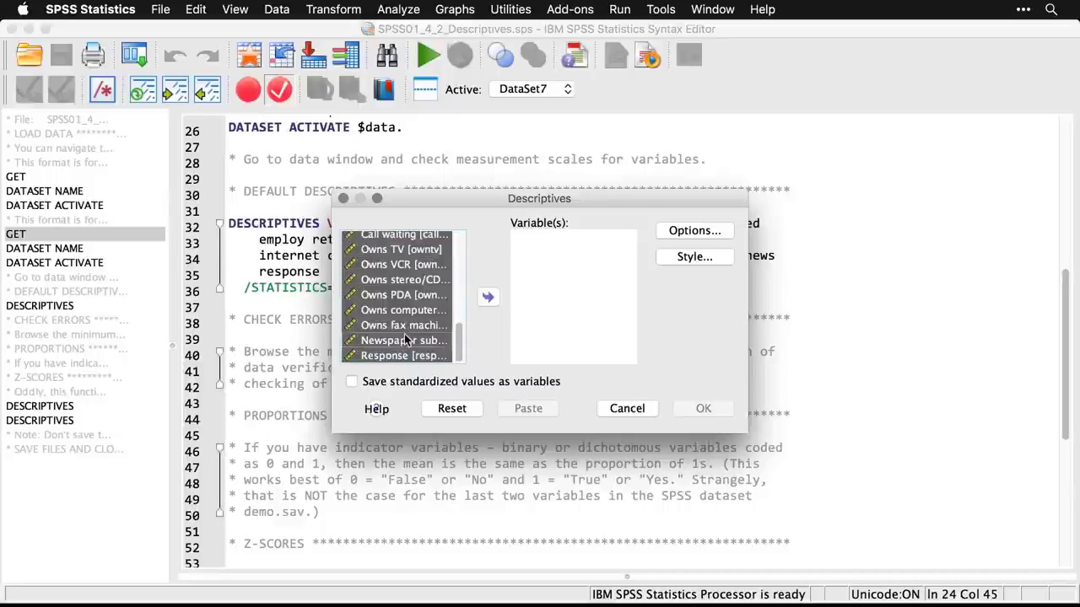
{"action": "left_click", "coordinate": [488, 297]}
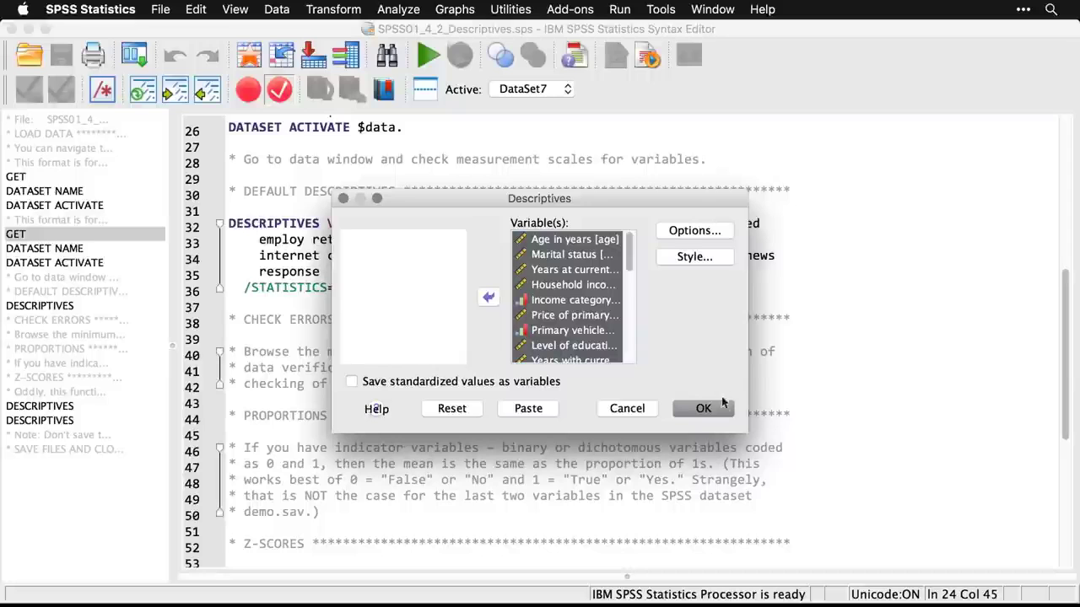
{"action": "left_click", "coordinate": [710, 415]}
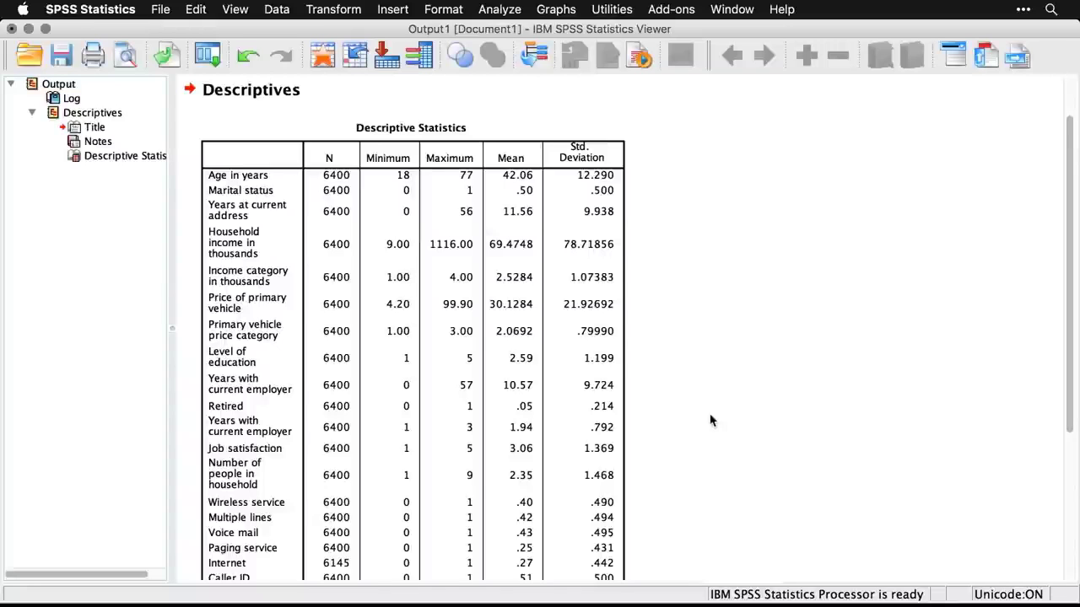
Examine the Descriptive Statistics table for each variable's N, minimum, maximum, mean and standard deviation
{"action": "scroll", "coordinate": [710, 420], "scroll_direction": "down", "scroll_amount": 5}
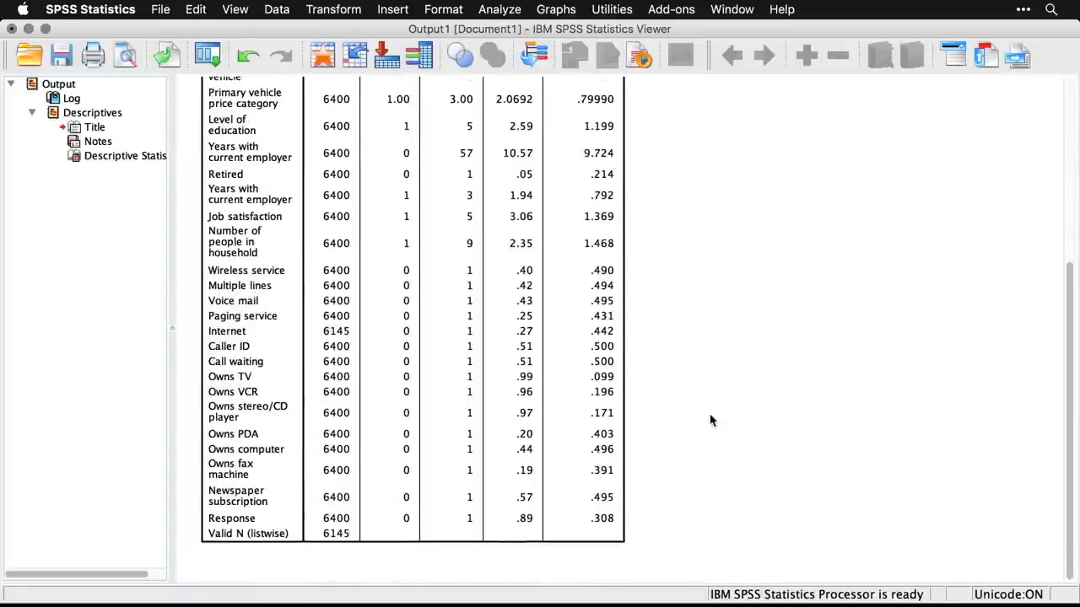
{"action": "scroll", "coordinate": [710, 421], "scroll_direction": "up", "scroll_amount": 4}
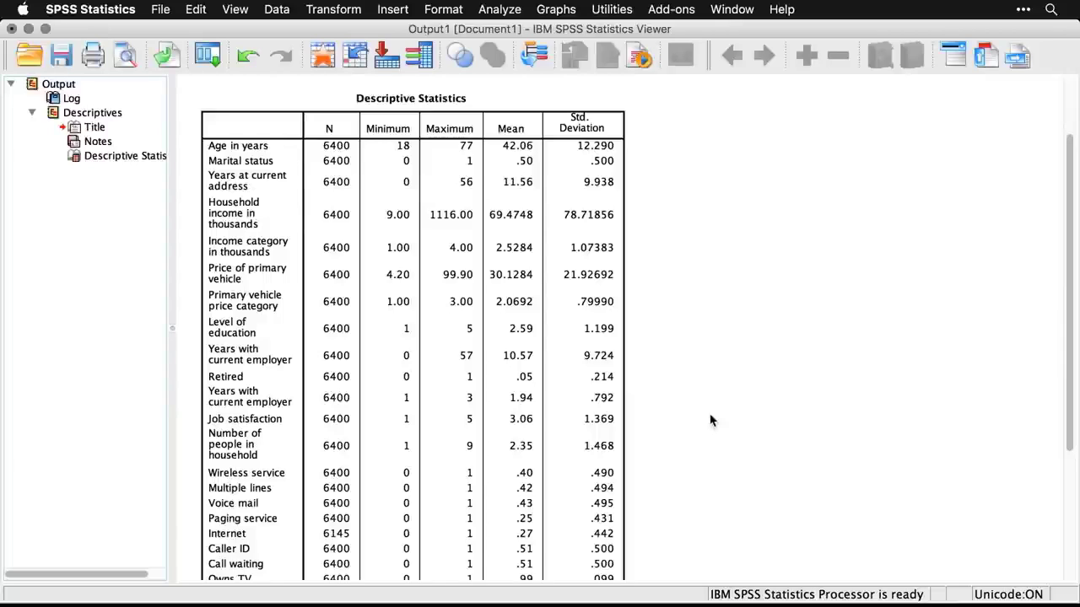
{"action": "left_click", "coordinate": [580, 496]}
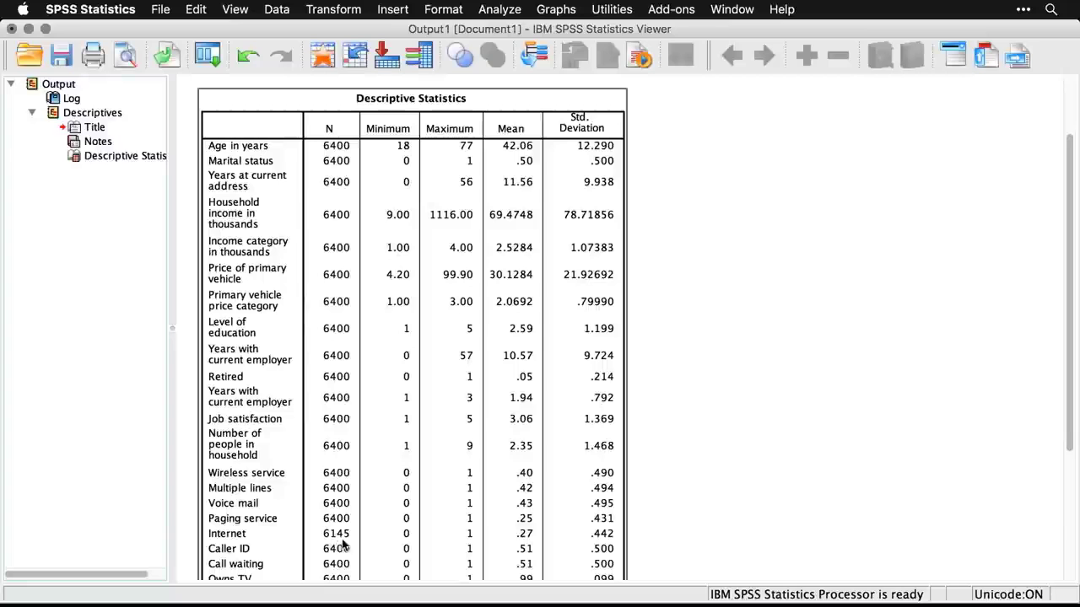
{"action": "scroll", "coordinate": [346, 549], "scroll_direction": "down", "scroll_amount": 3}
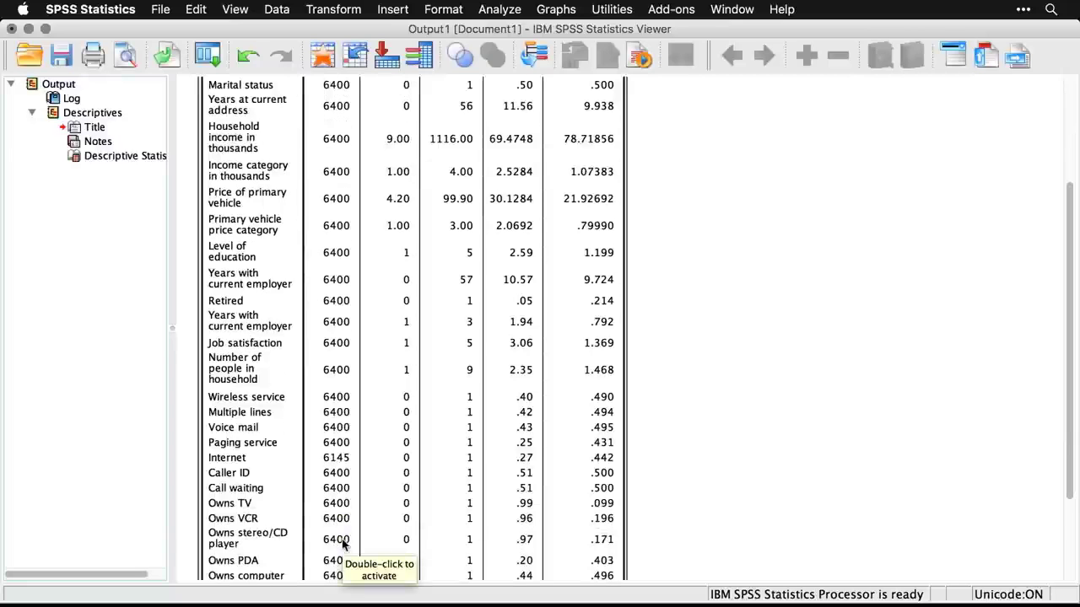
{"action": "left_click", "coordinate": [722, 489]}
{"action": "scroll", "coordinate": [746, 462], "scroll_direction": "up", "scroll_amount": 5}
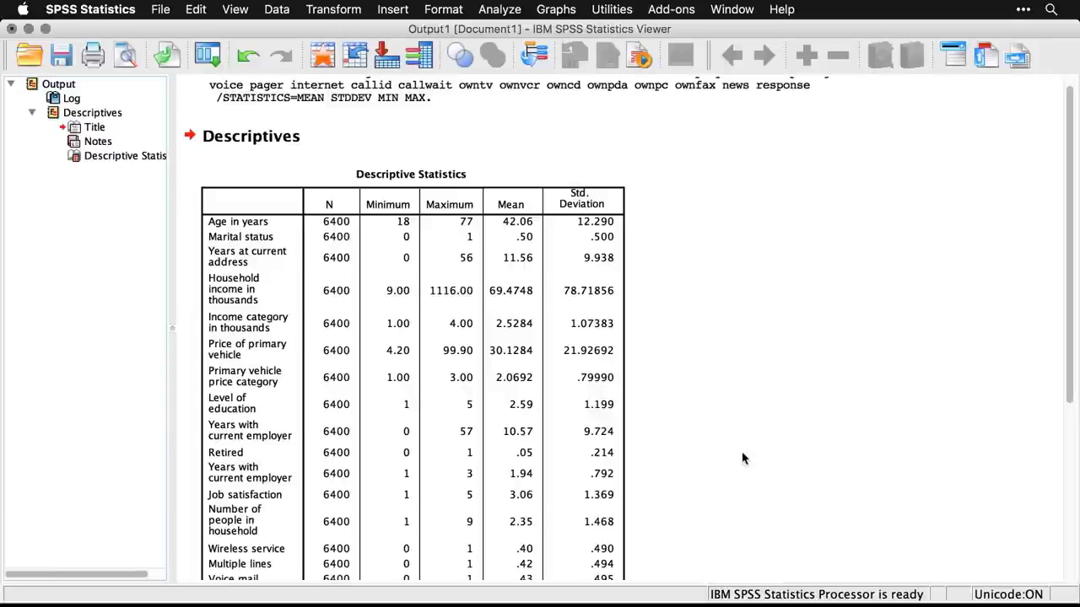
{"action": "scroll", "coordinate": [743, 458], "scroll_direction": "down", "scroll_amount": 8}
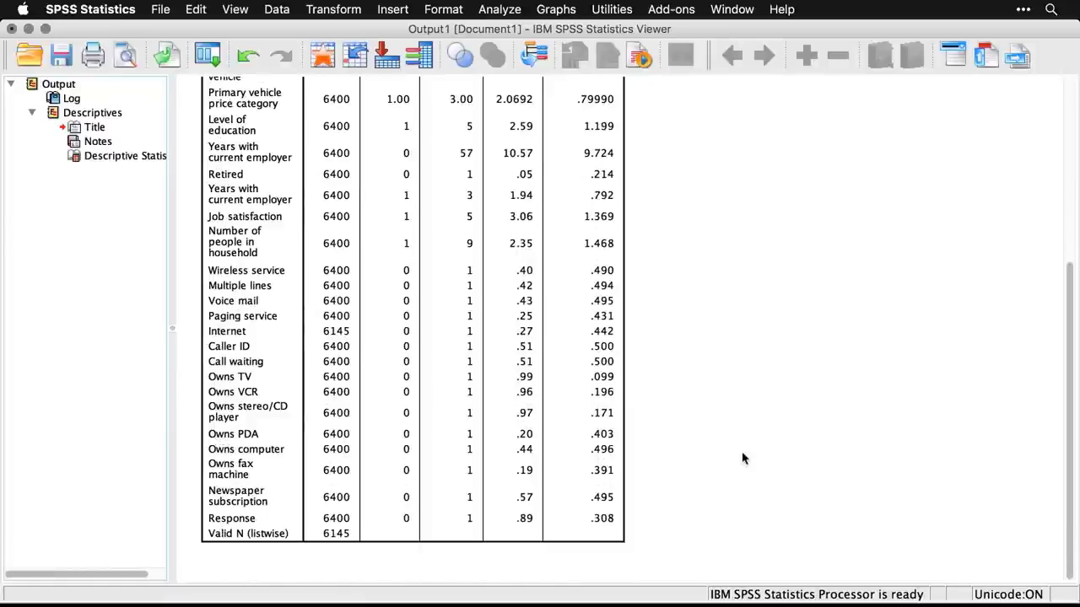
{"action": "scroll", "coordinate": [742, 458], "scroll_direction": "up", "scroll_amount": 8}
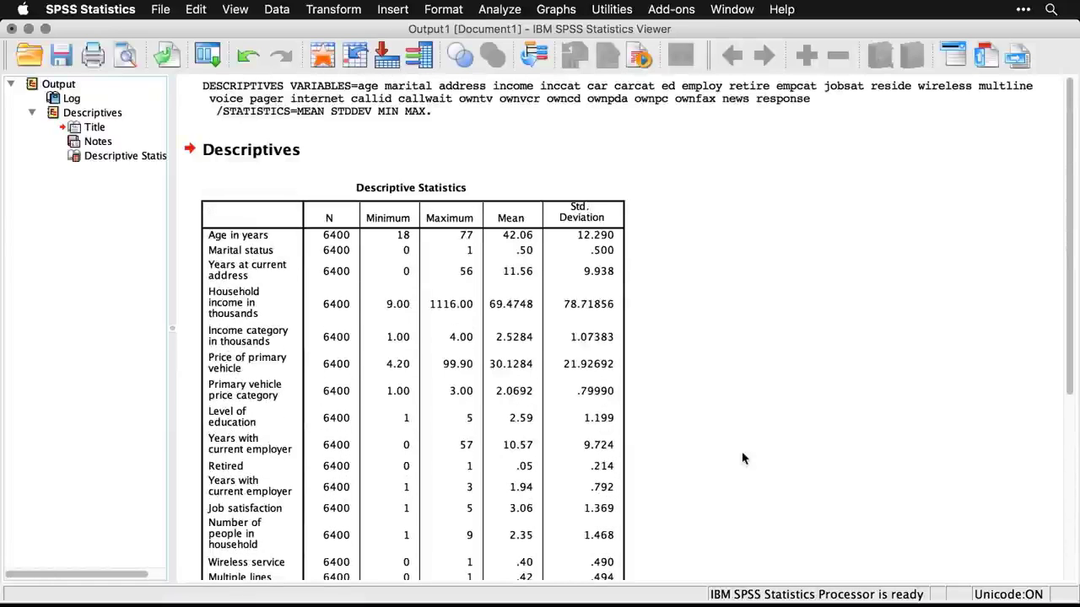
{"action": "scroll", "coordinate": [742, 458], "scroll_direction": "down", "scroll_amount": 5}
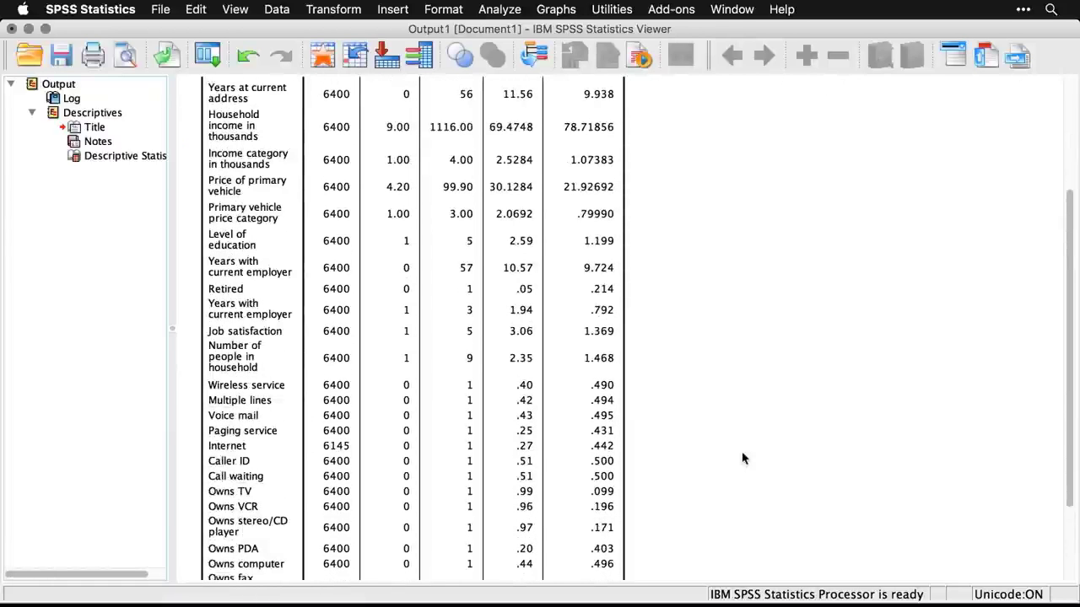
Switch to the SPSS01_4_2_Descriptives.sps syntax and highlight the PROPORTIONS note on indicator variables coded 0 and 1
{"action": "key", "text": "super+grave"}
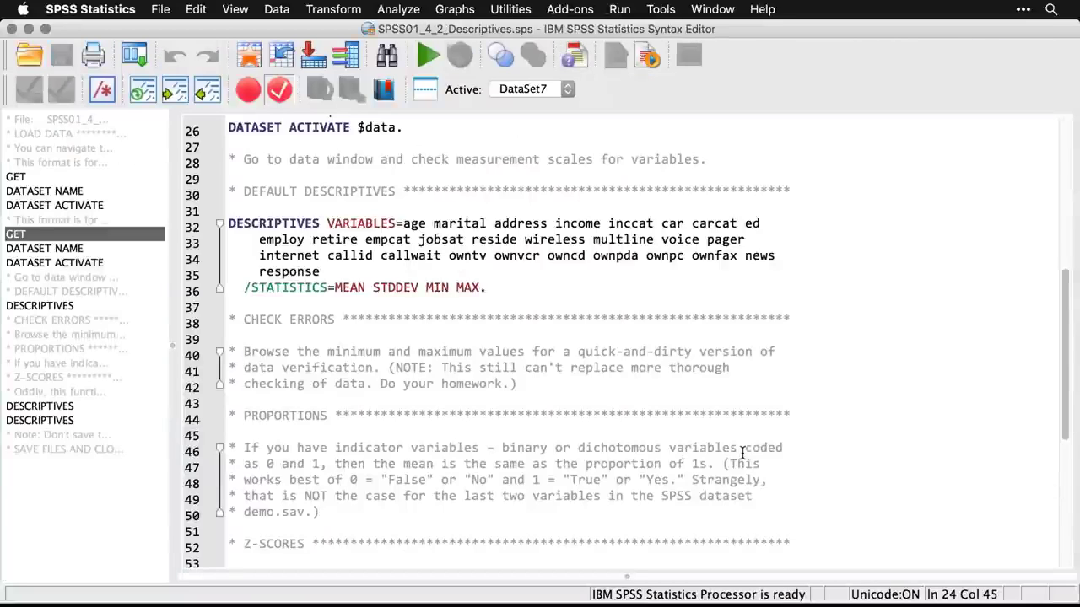
{"action": "scroll", "coordinate": [742, 455], "scroll_direction": "down", "scroll_amount": 1}
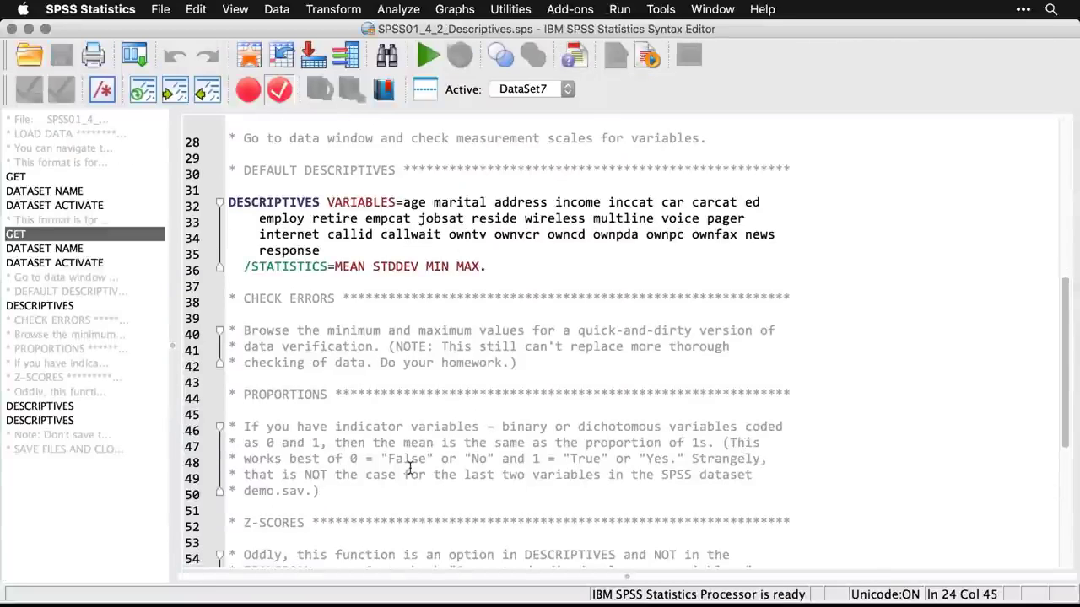
{"action": "left_click", "coordinate": [336, 499]}
{"action": "left_click_drag", "start_coordinate": [335, 496], "coordinate": [226, 425]}
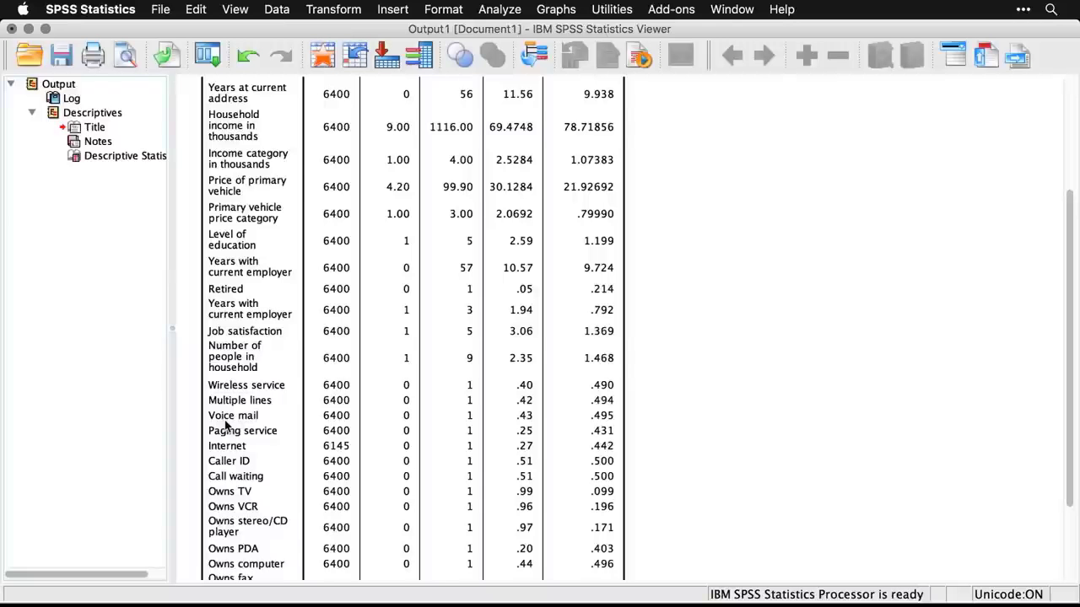
Check the means of the 0/1 indicator variables in the Descriptive Statistics table and switch to the demo.sav data window
{"action": "scroll", "coordinate": [278, 413], "scroll_direction": "down", "scroll_amount": 3}
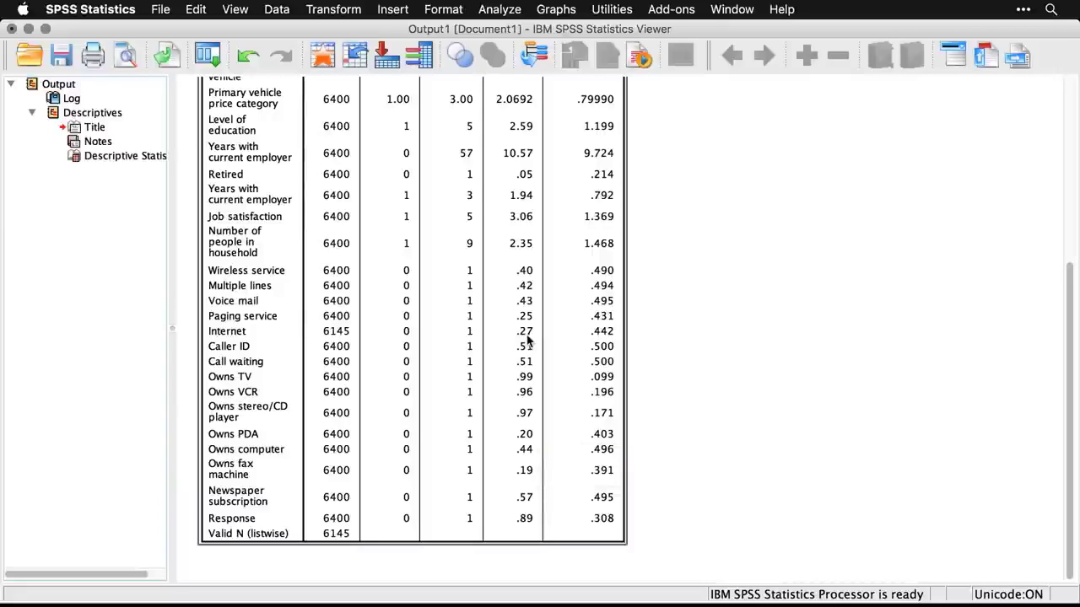
{"action": "left_click", "coordinate": [725, 440]}
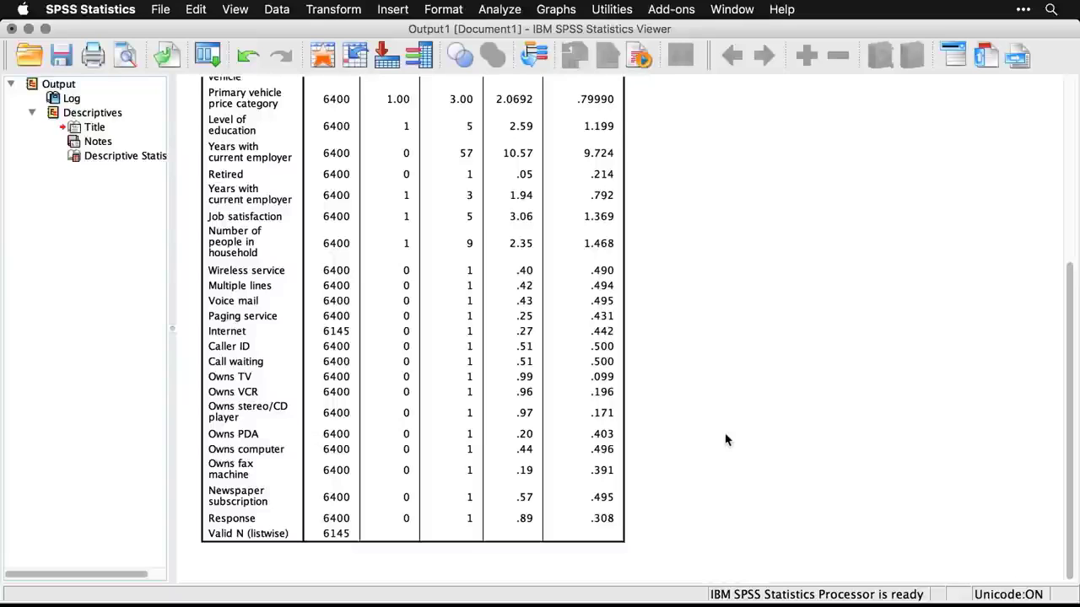
{"action": "key", "text": "super+grave"}
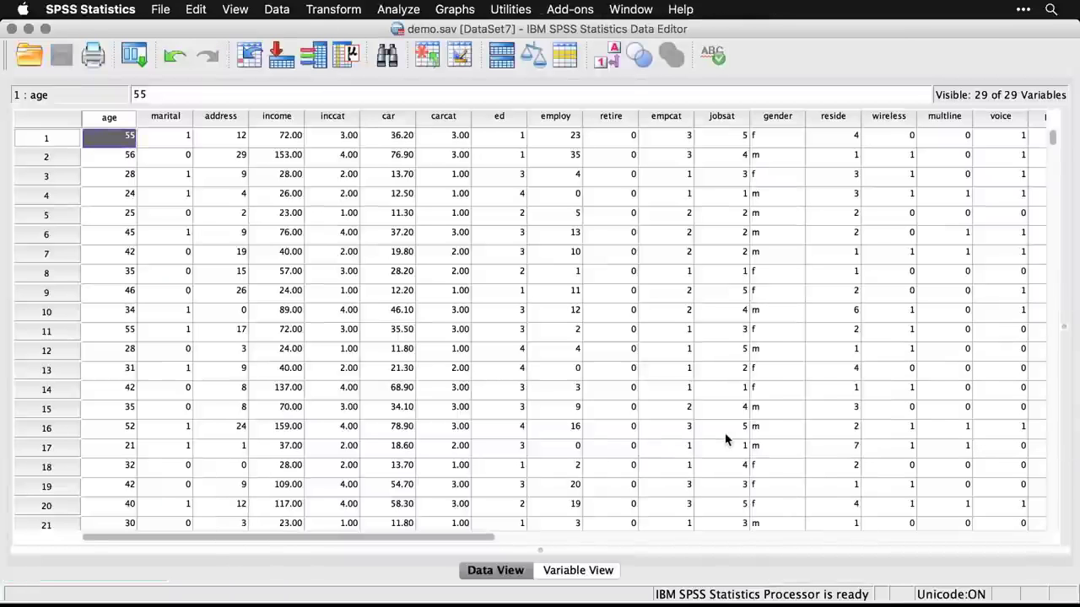
Switch to the SPSS01_4_2_Descriptives.sps syntax and read the Z-SCORES section about saving standardized values as variables
{"action": "key", "text": "super+grave"}
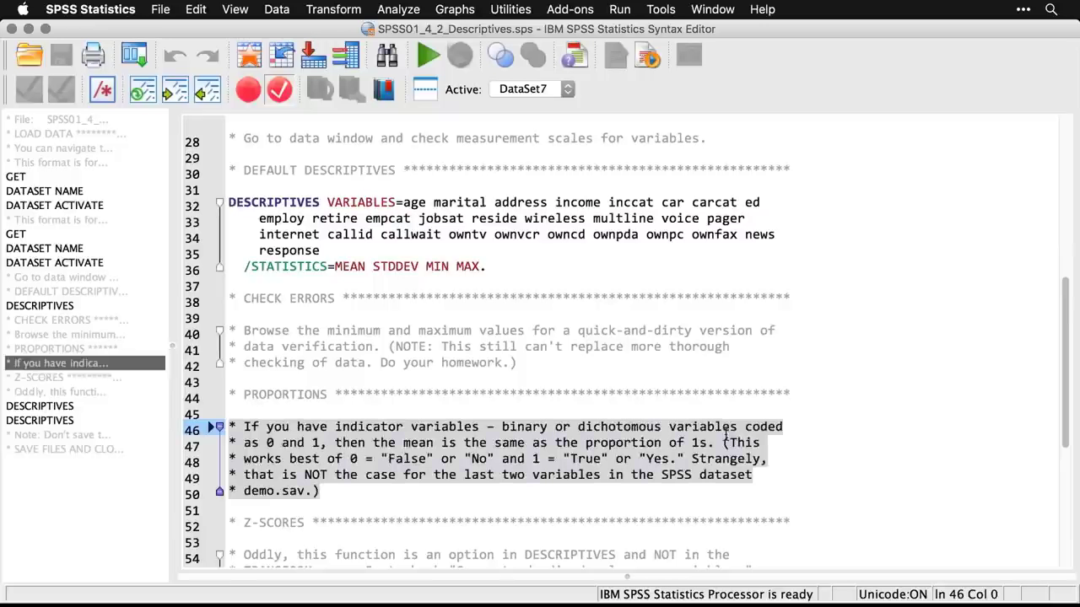
{"action": "scroll", "coordinate": [725, 434], "scroll_direction": "down", "scroll_amount": 4}
{"action": "left_click", "coordinate": [763, 439]}
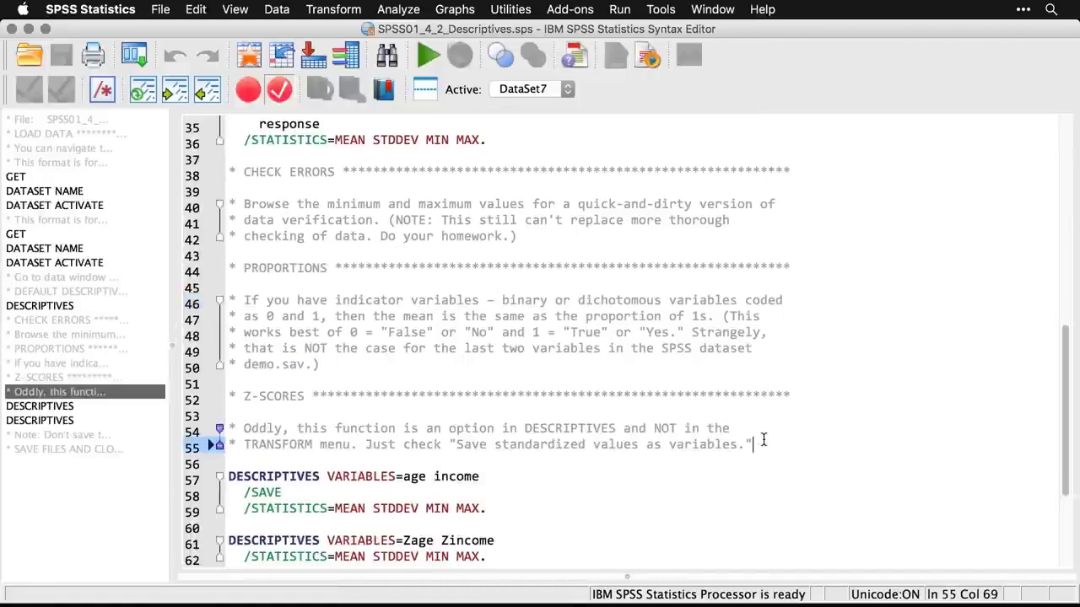
{"action": "scroll", "coordinate": [764, 439], "scroll_direction": "down", "scroll_amount": 5}
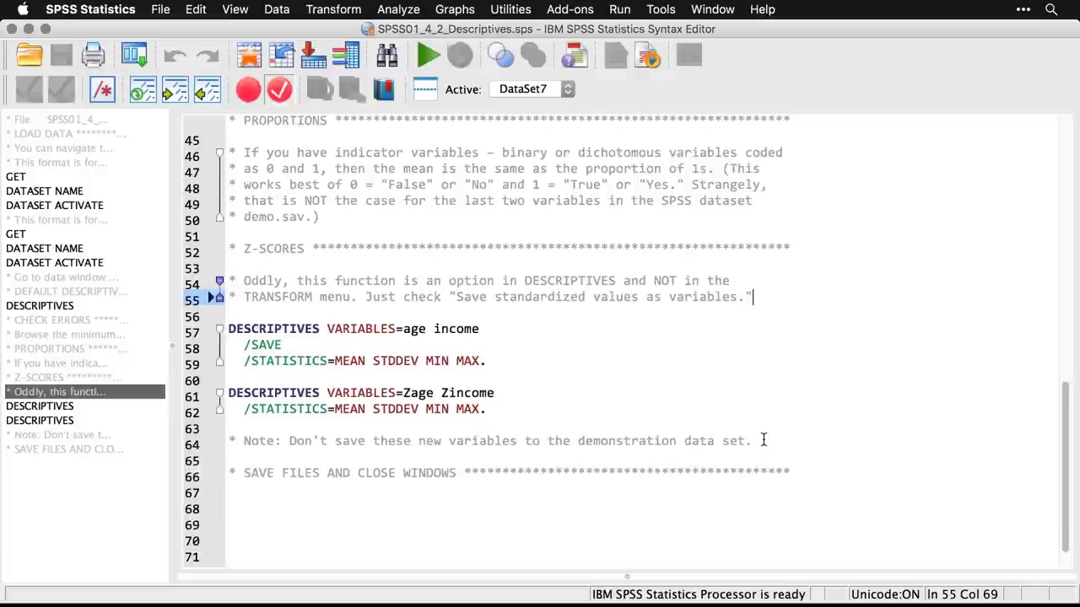
Reset Descriptives and run it on Age in years and Household income, saving the standardized values as variables
{"action": "left_click", "coordinate": [348, 7]}
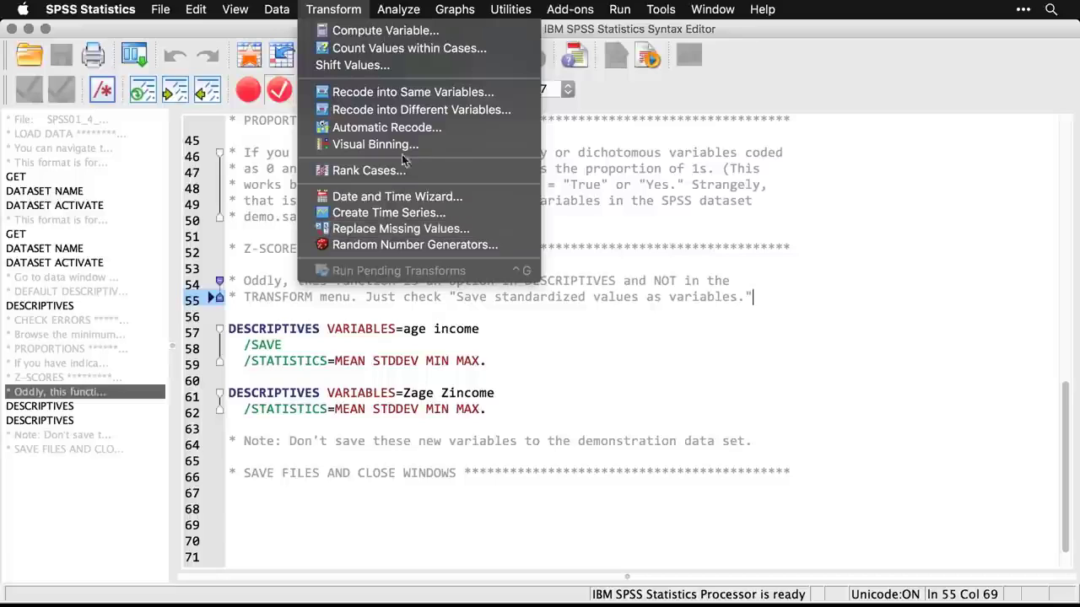
{"action": "mouse_move", "coordinate": [410, 8]}
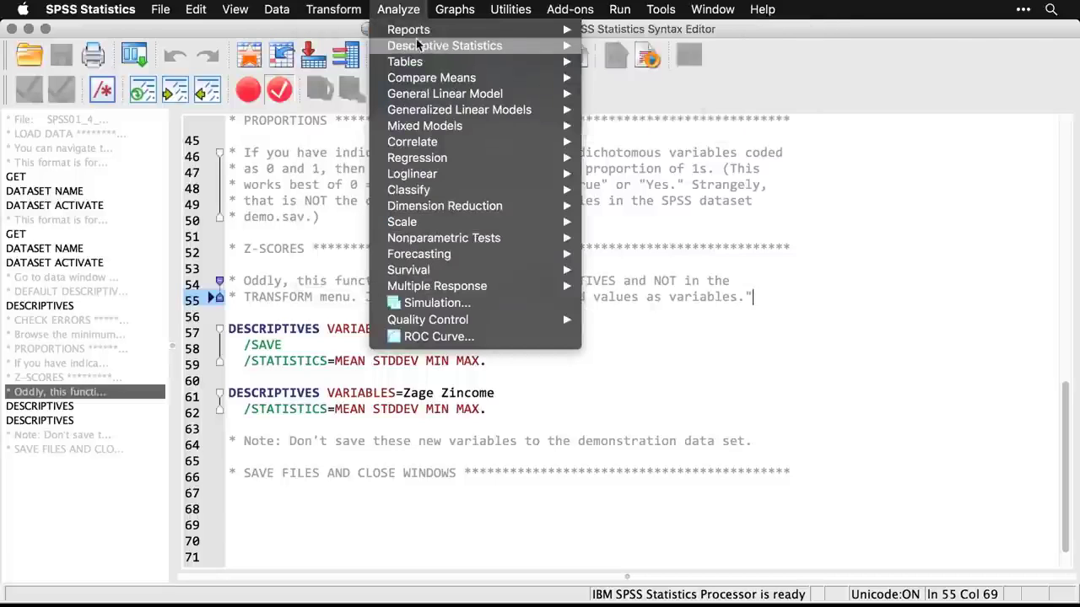
{"action": "mouse_move", "coordinate": [420, 46]}
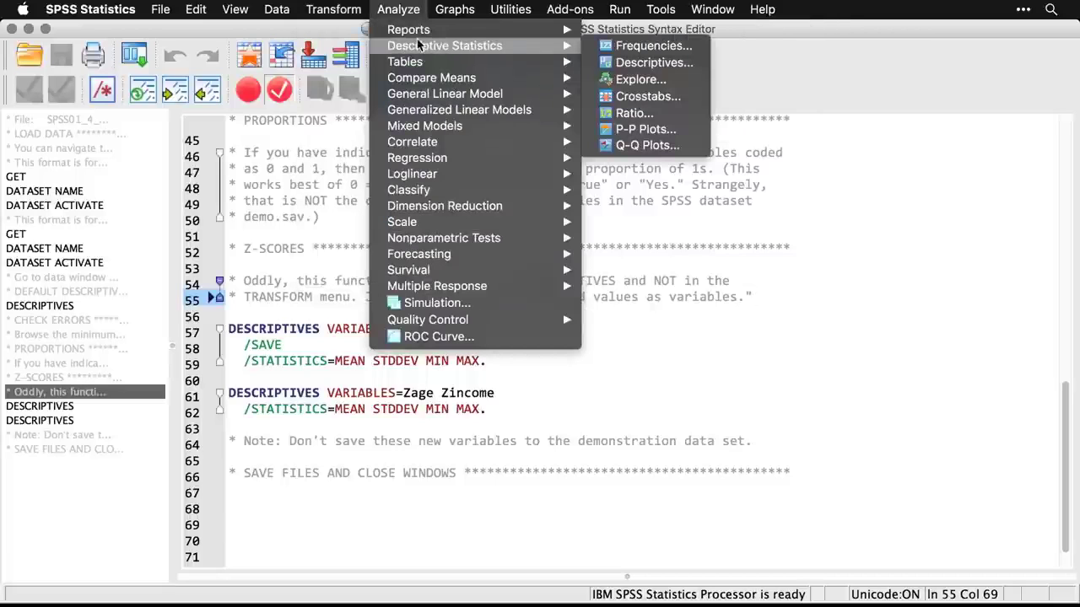
{"action": "left_click", "coordinate": [651, 63]}
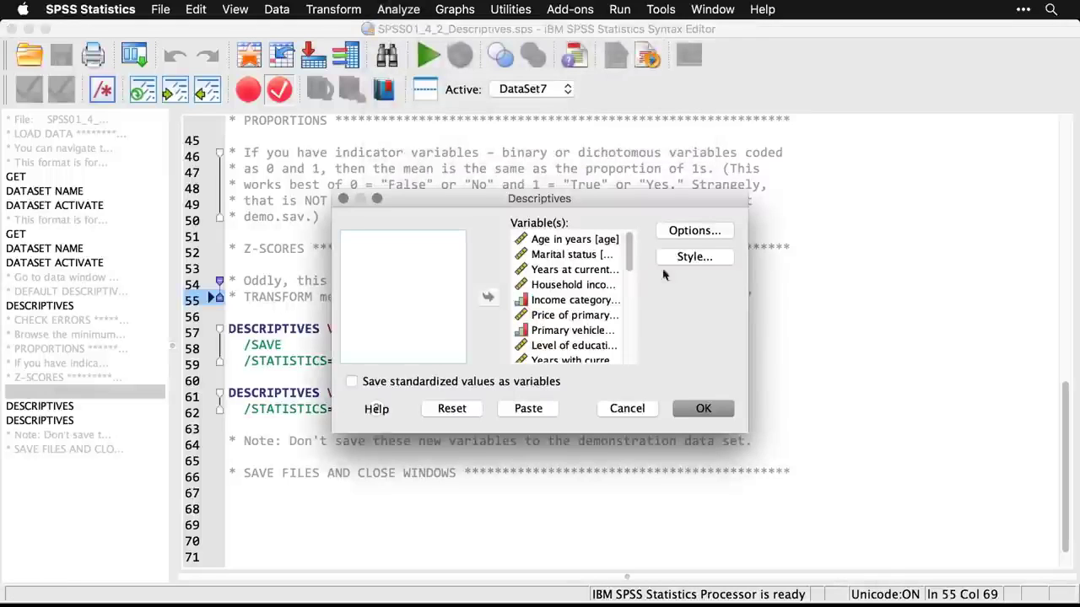
{"action": "left_click", "coordinate": [465, 410]}
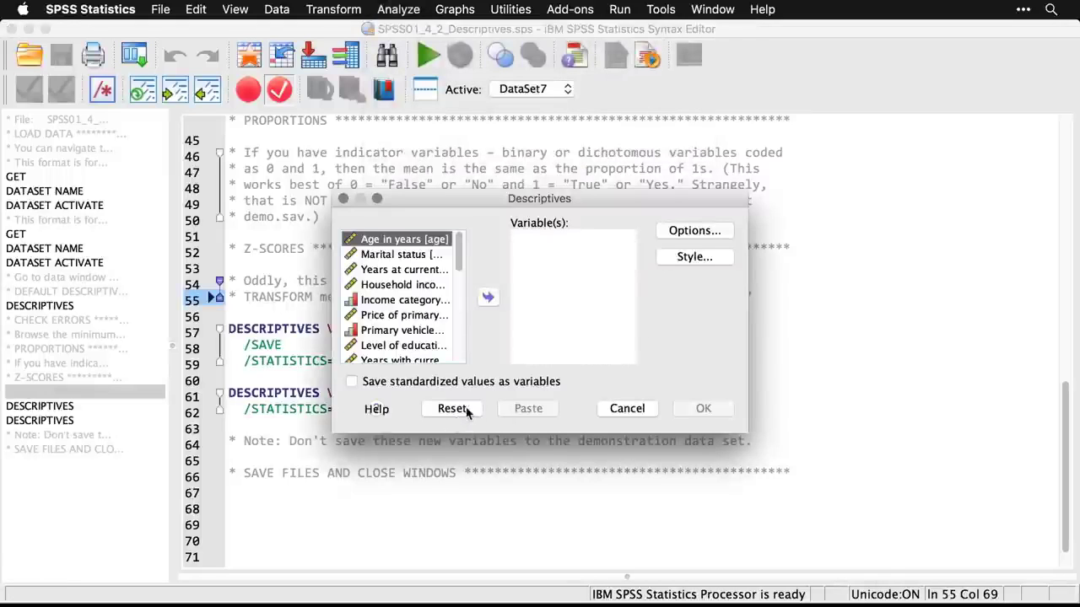
{"action": "left_click", "coordinate": [489, 298]}
{"action": "left_click", "coordinate": [419, 270]}
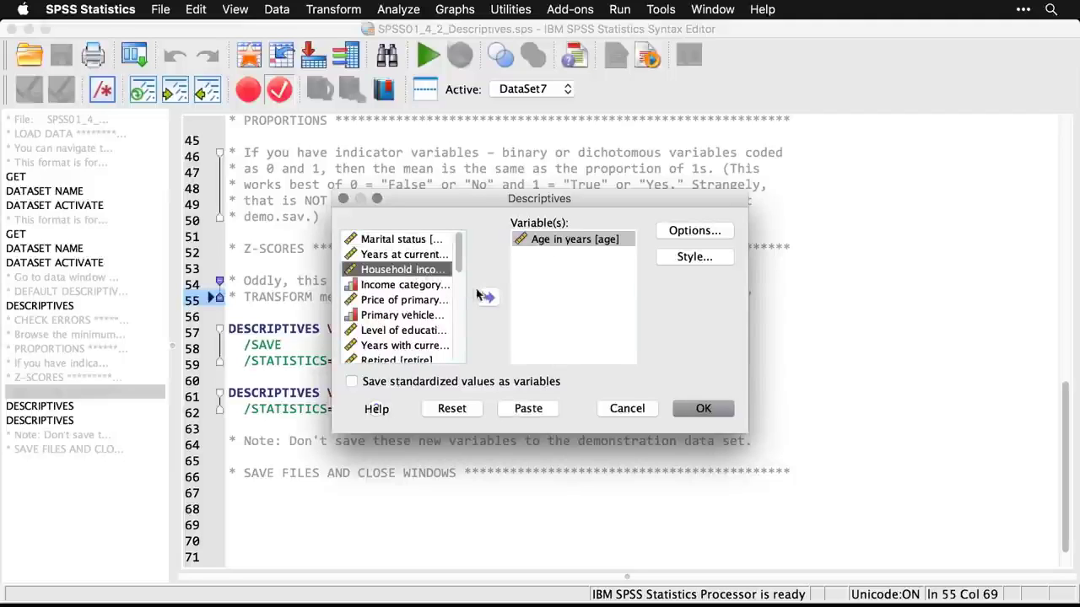
{"action": "left_click", "coordinate": [488, 299]}
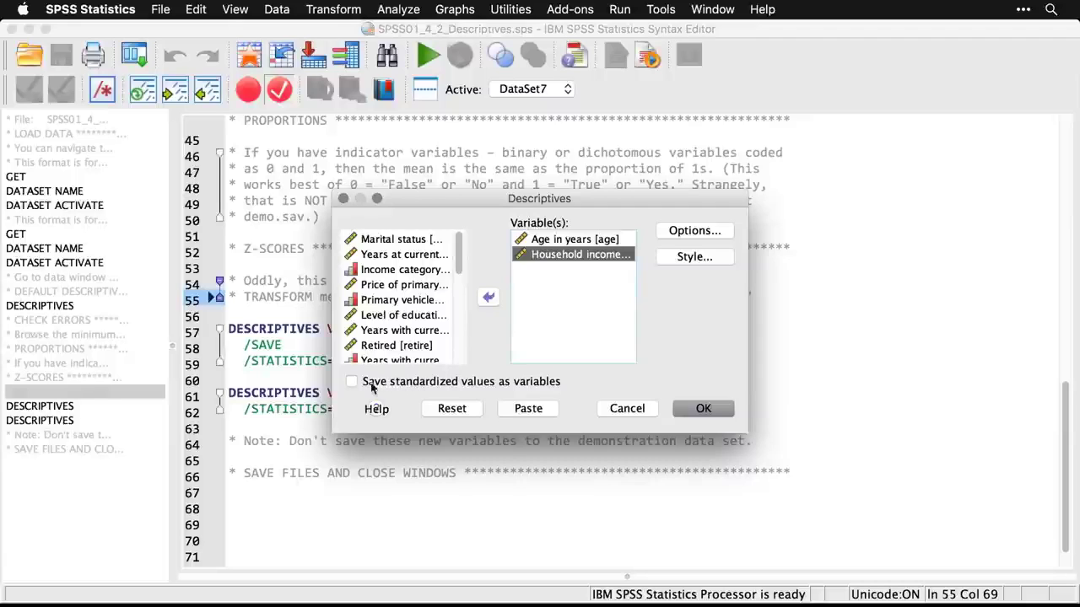
{"action": "left_click", "coordinate": [352, 382]}
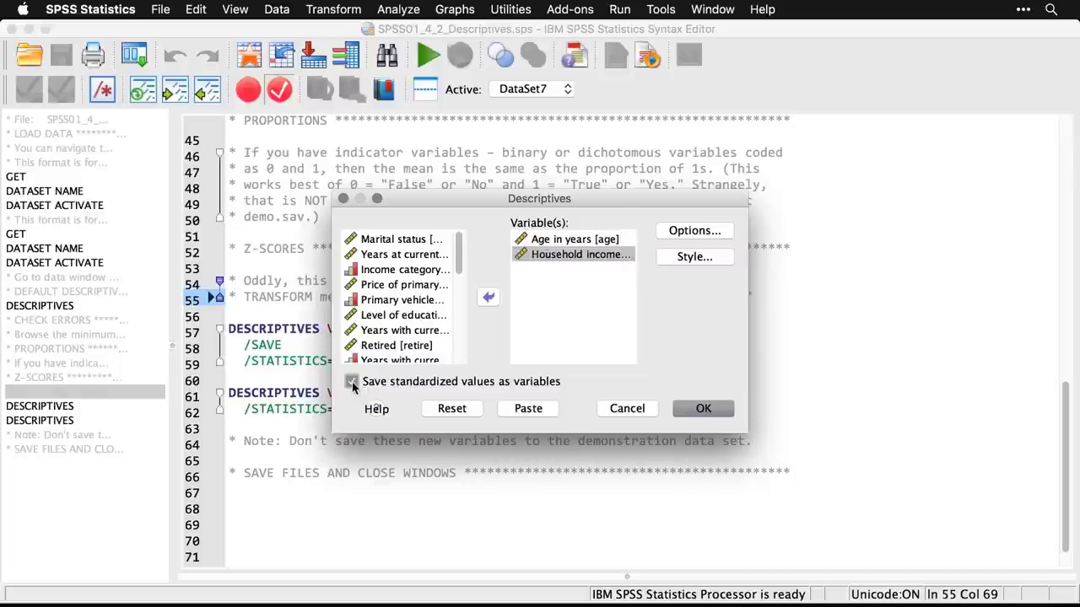
{"action": "left_click", "coordinate": [704, 409]}
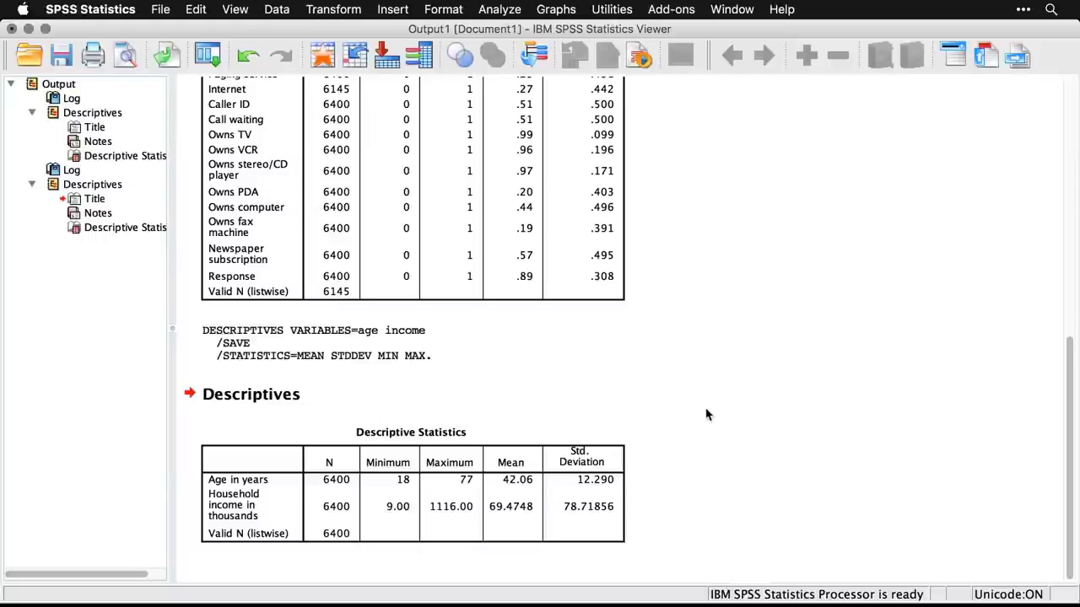
Switch to the demo.sav data window and examine the z-scores in the Zage and Zincome columns
{"action": "key", "text": "super+grave"}
{"action": "key", "text": "super+grave"}
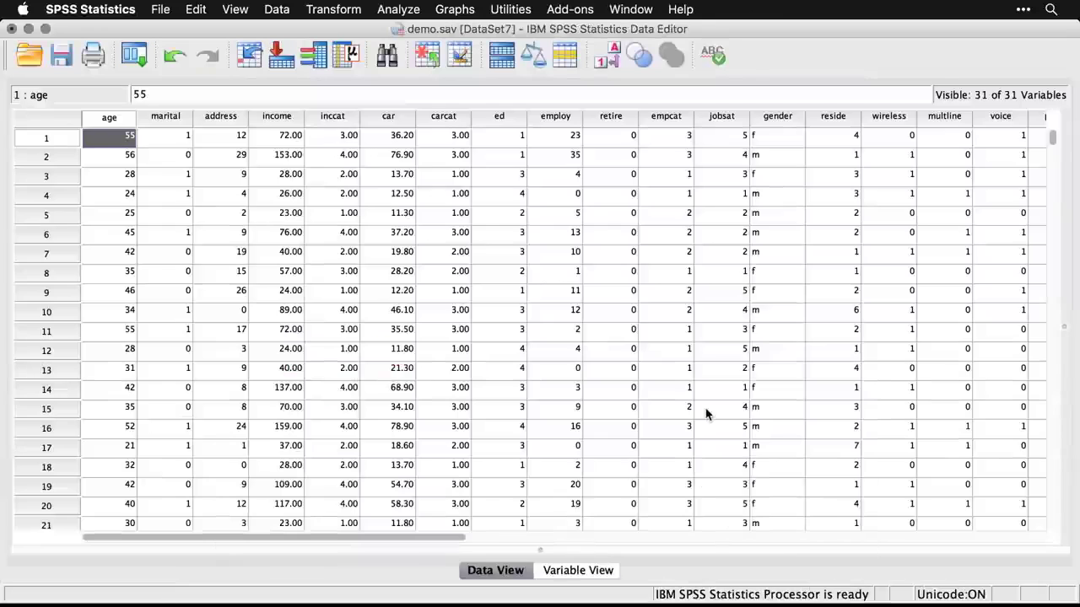
{"action": "left_click_drag", "start_coordinate": [441, 538], "coordinate": [885, 547]}
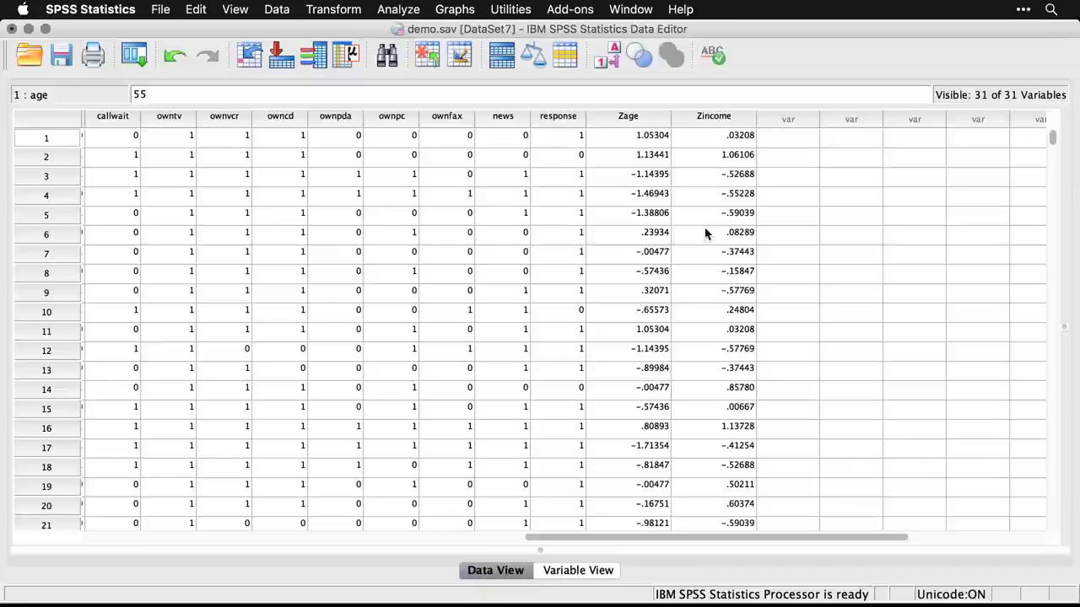
{"action": "scroll", "coordinate": [706, 234], "scroll_direction": "down", "scroll_amount": 13}
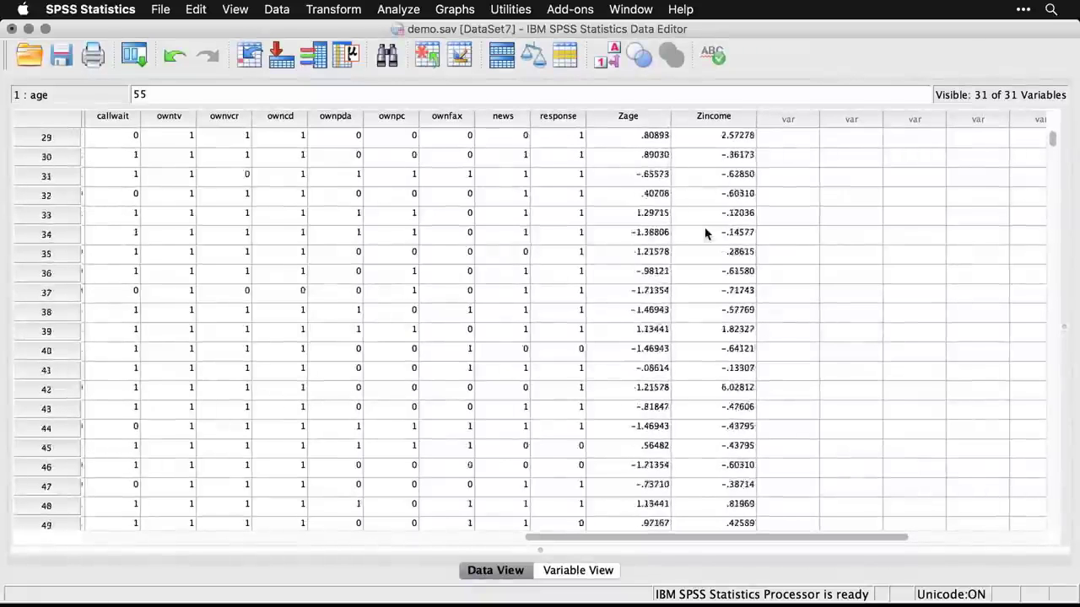
{"action": "scroll", "coordinate": [706, 234], "scroll_direction": "down", "scroll_amount": 1}
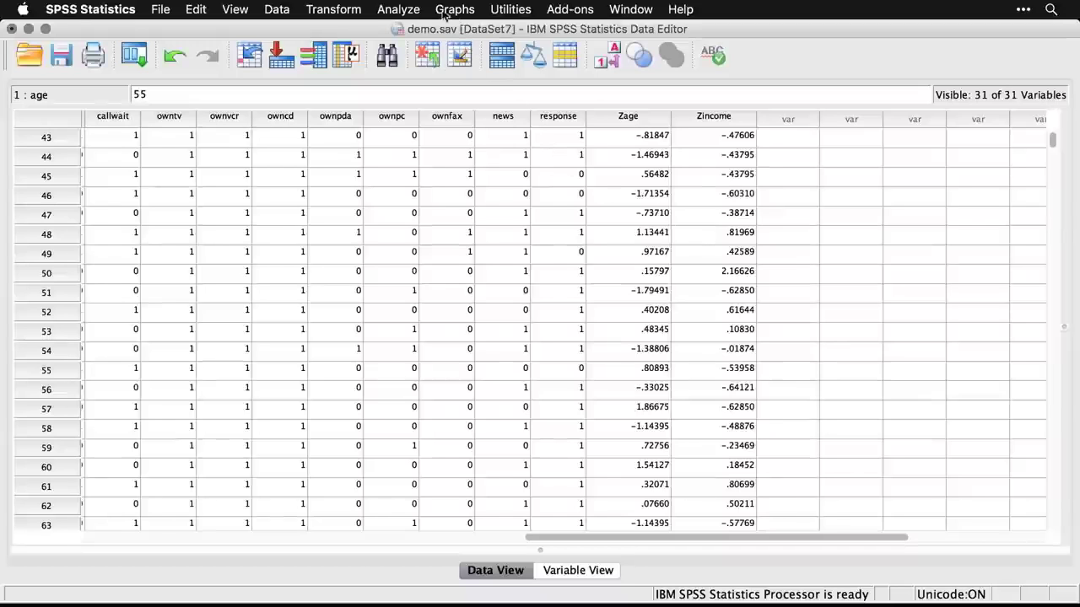
Run Descriptives on only the age and household income z-score variables, and check their means and standard deviations
{"action": "left_click", "coordinate": [411, 10]}
{"action": "mouse_move", "coordinate": [415, 45]}
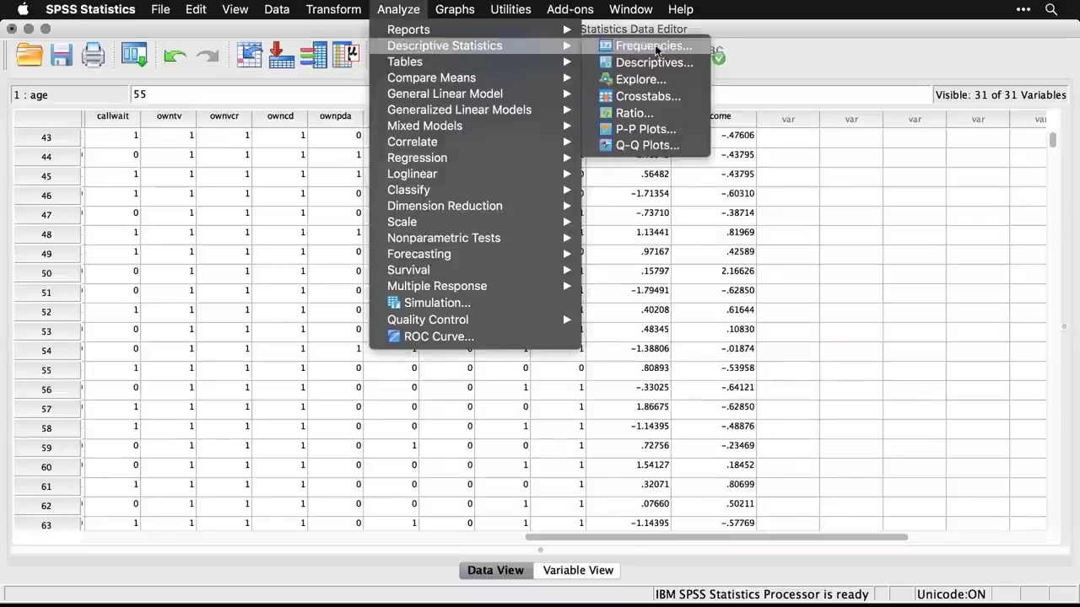
{"action": "left_click", "coordinate": [692, 67]}
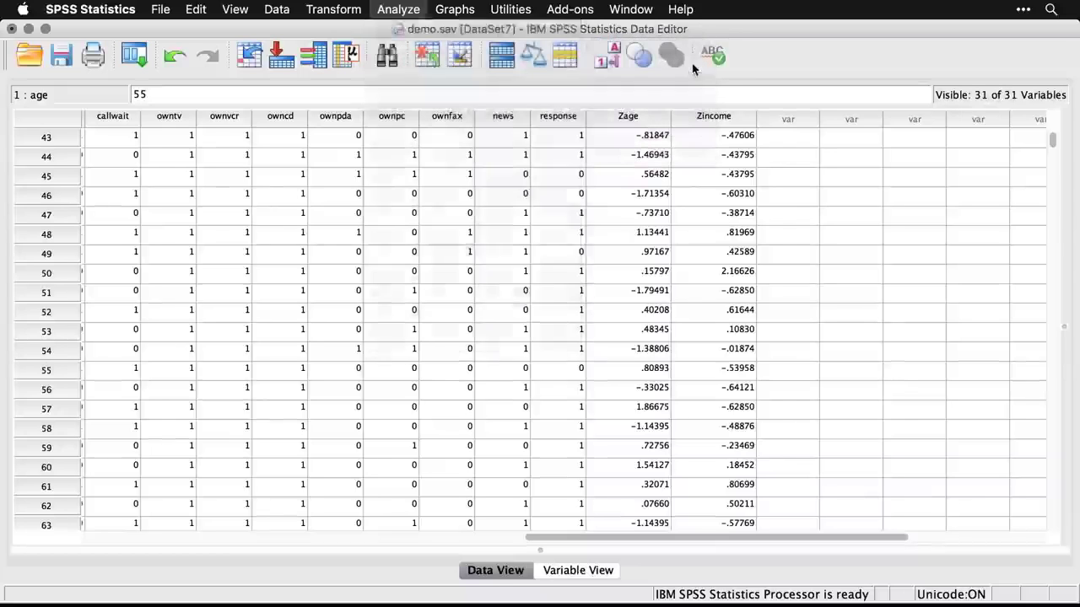
{"action": "left_click", "coordinate": [460, 410]}
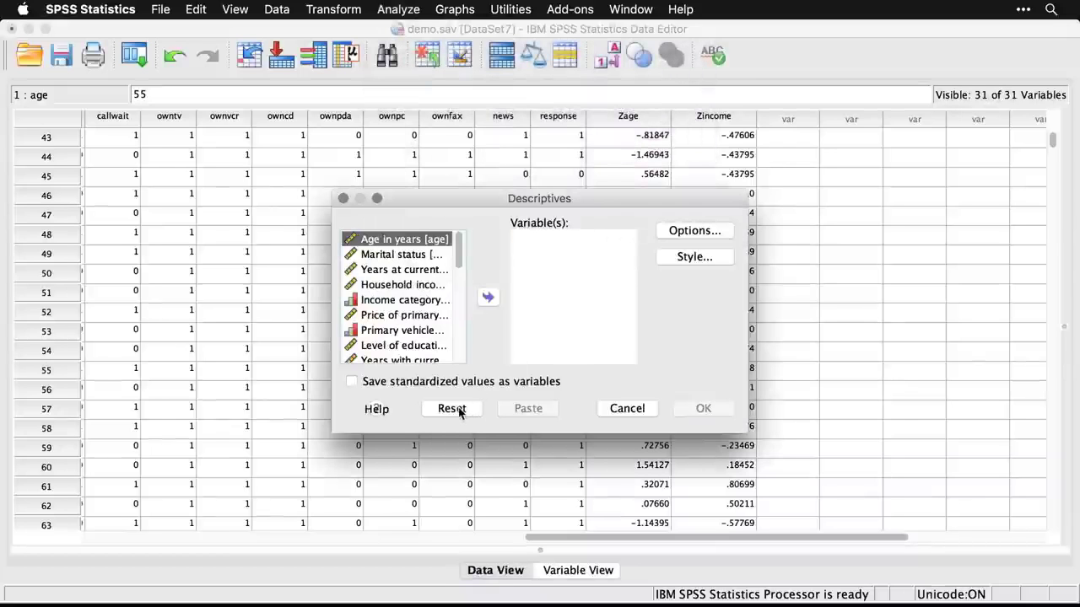
{"action": "scroll", "coordinate": [459, 295], "scroll_direction": "down", "scroll_amount": 2}
{"action": "scroll", "coordinate": [458, 302], "scroll_direction": "down", "scroll_amount": 5}
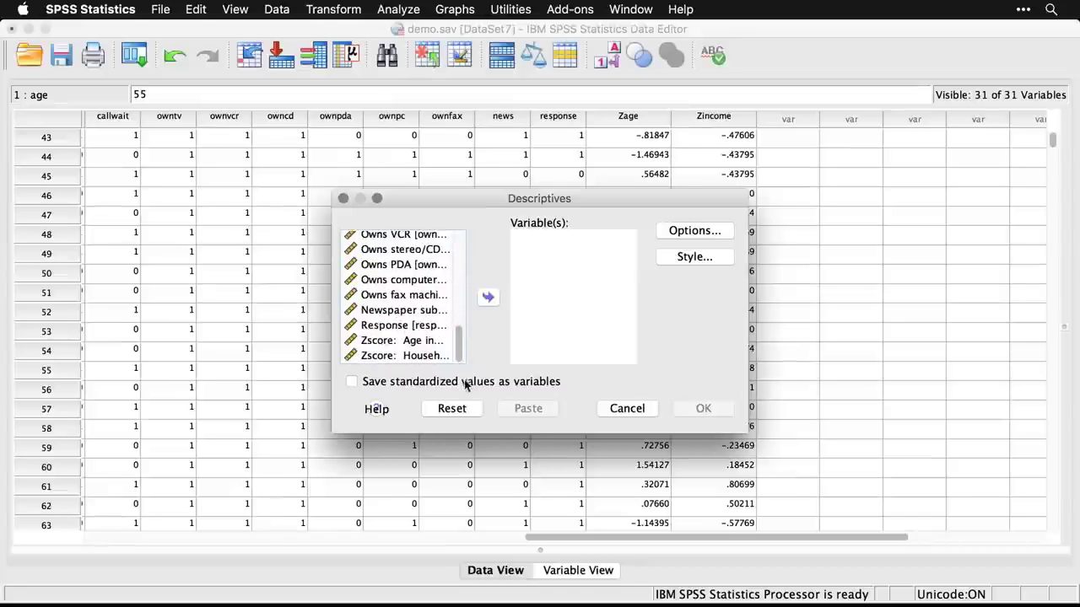
{"action": "left_click", "coordinate": [403, 341]}
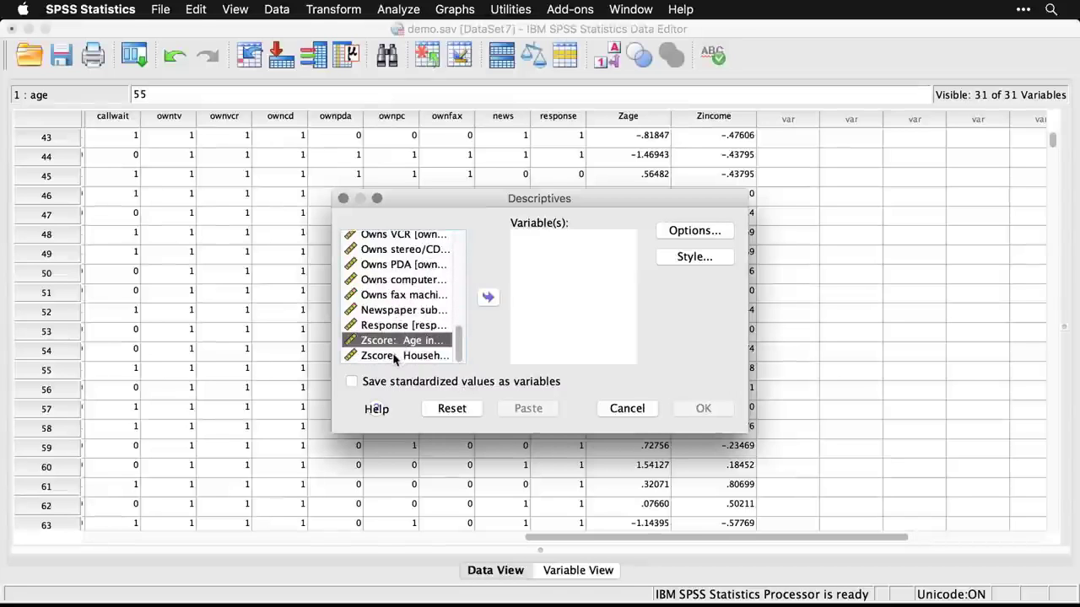
{"action": "left_click", "coordinate": [393, 355], "text": "shift"}
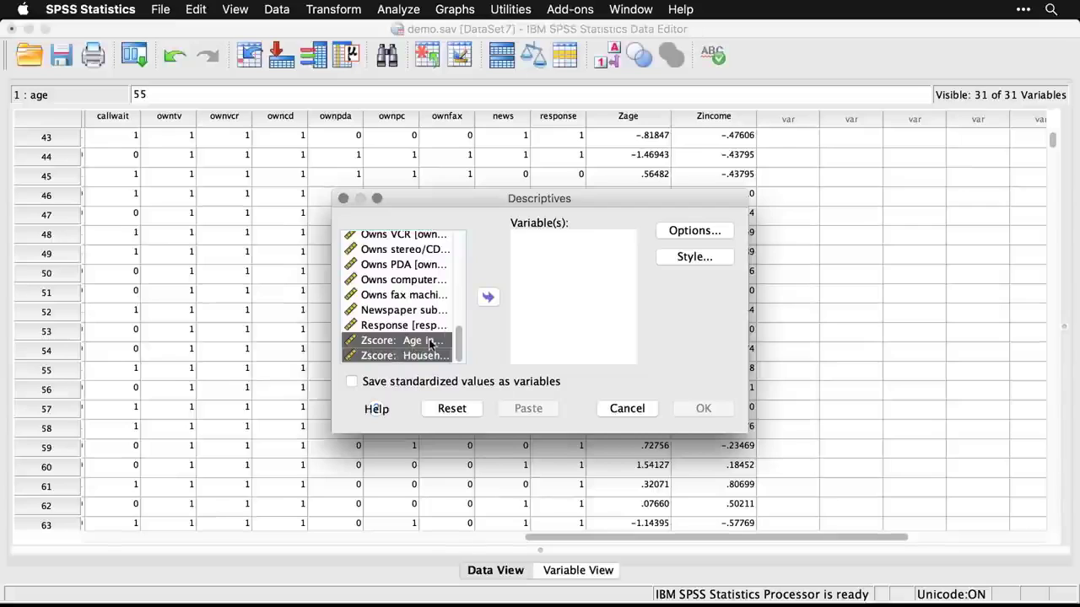
{"action": "left_click", "coordinate": [489, 298]}
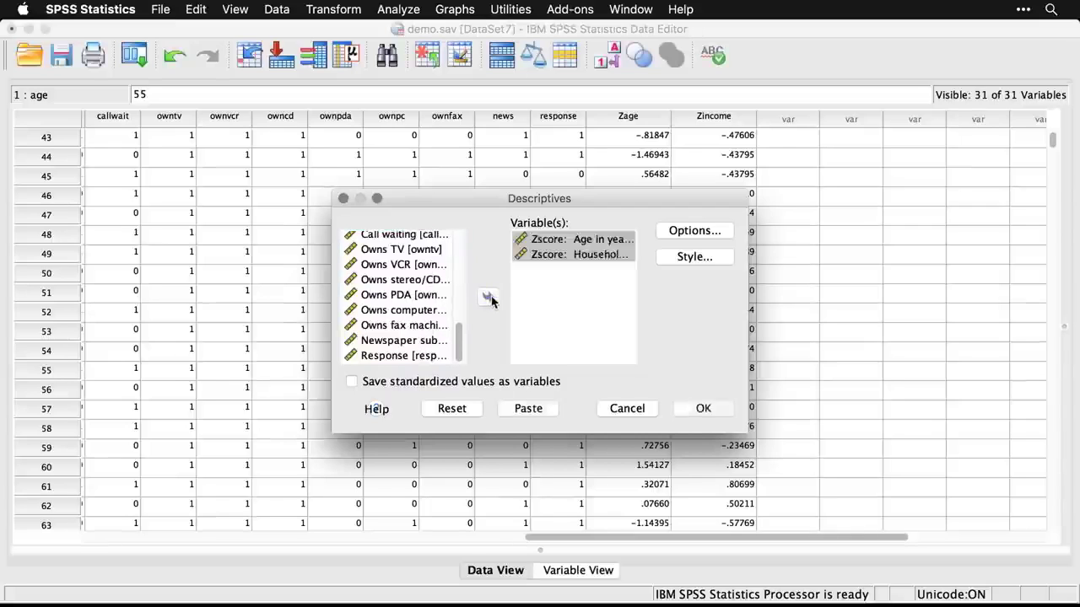
{"action": "left_click", "coordinate": [702, 411]}
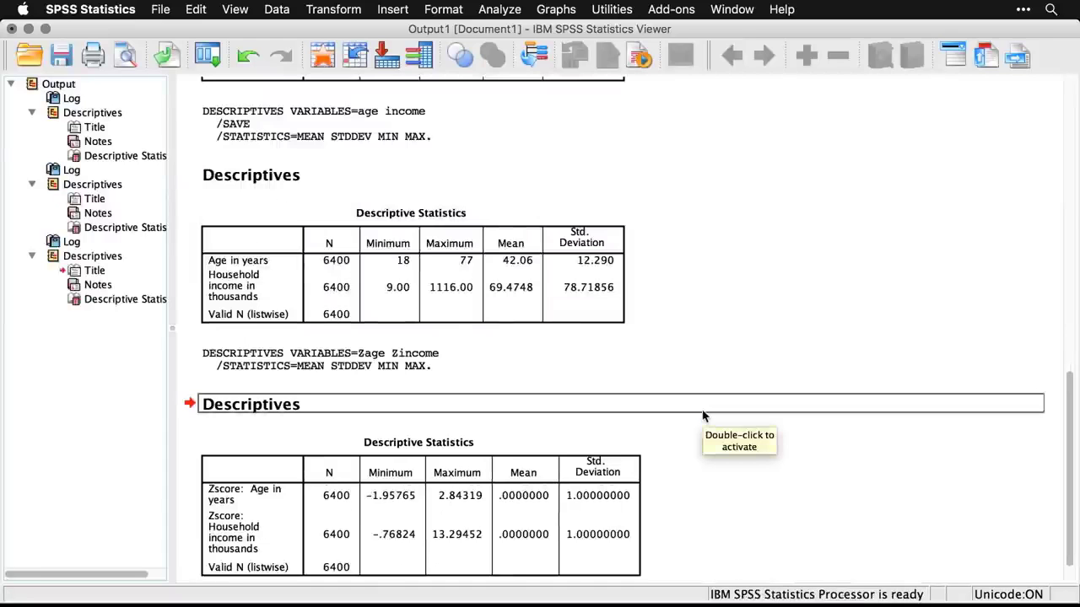
{"action": "left_click", "coordinate": [523, 521]}
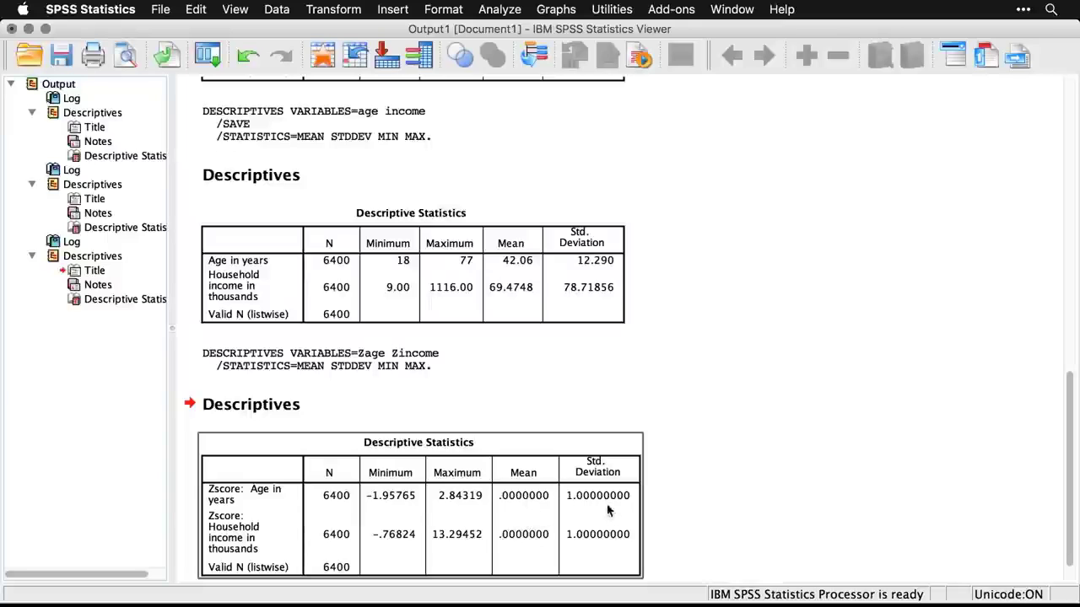
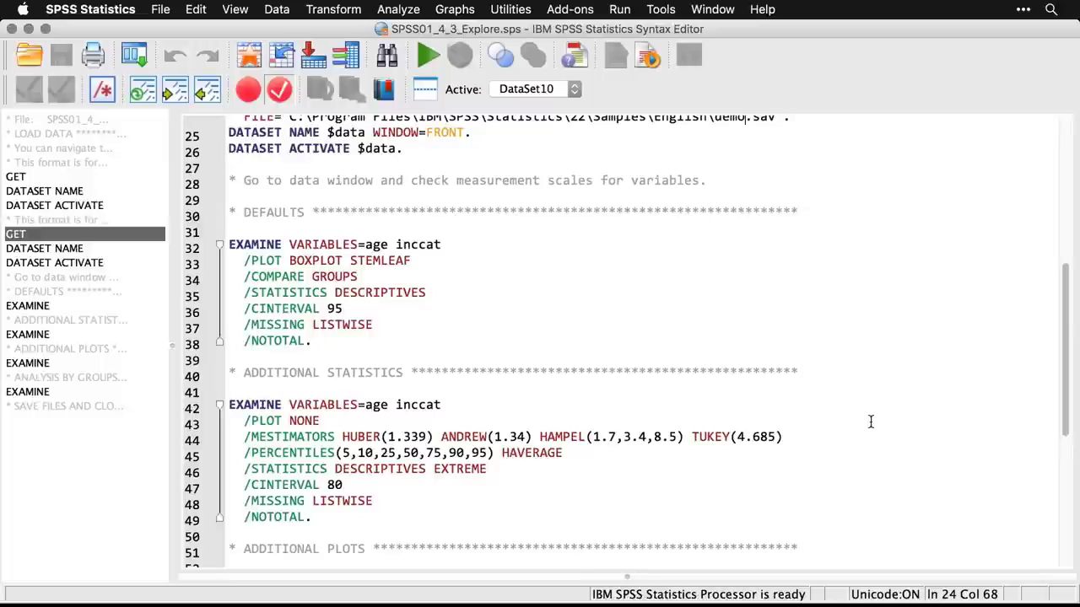
Run Explore with Age in years and Income category as the dependent variables, keeping the default statistics and plots
{"action": "left_click", "coordinate": [407, 7]}
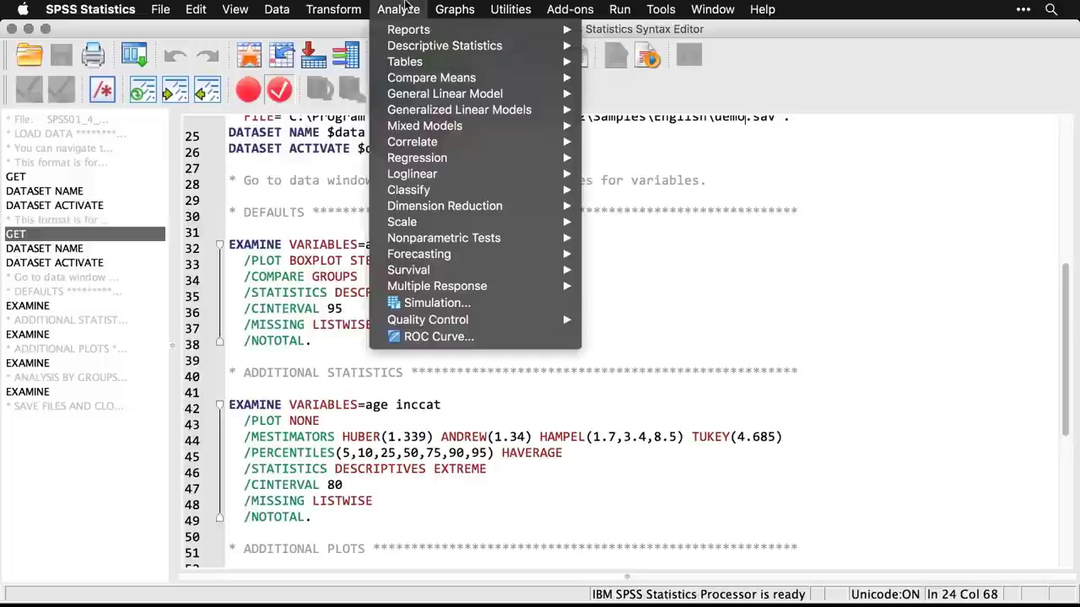
{"action": "mouse_move", "coordinate": [423, 49]}
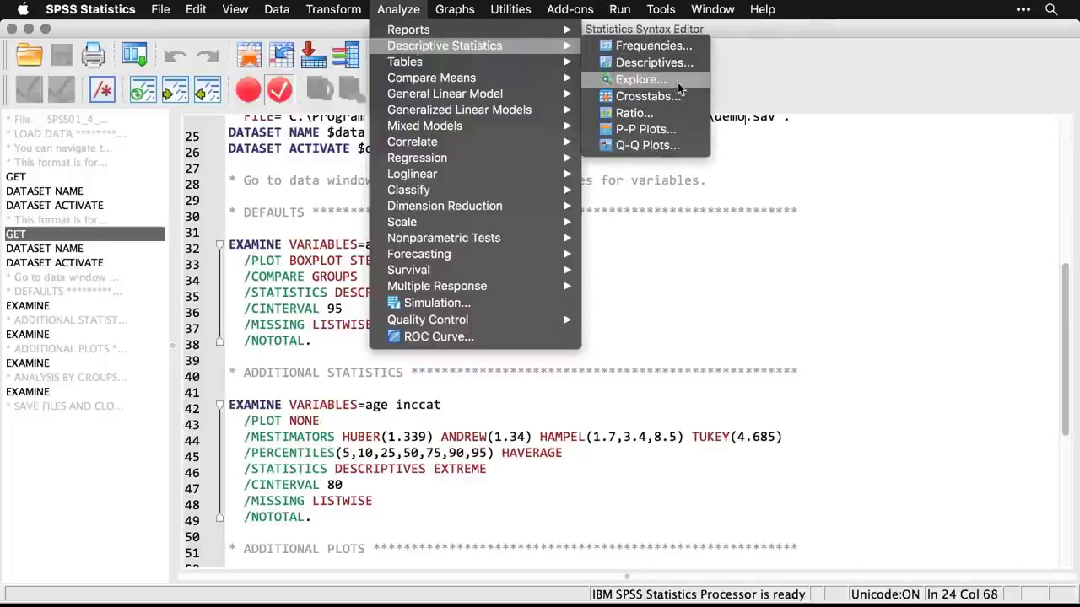
{"action": "left_click", "coordinate": [641, 79]}
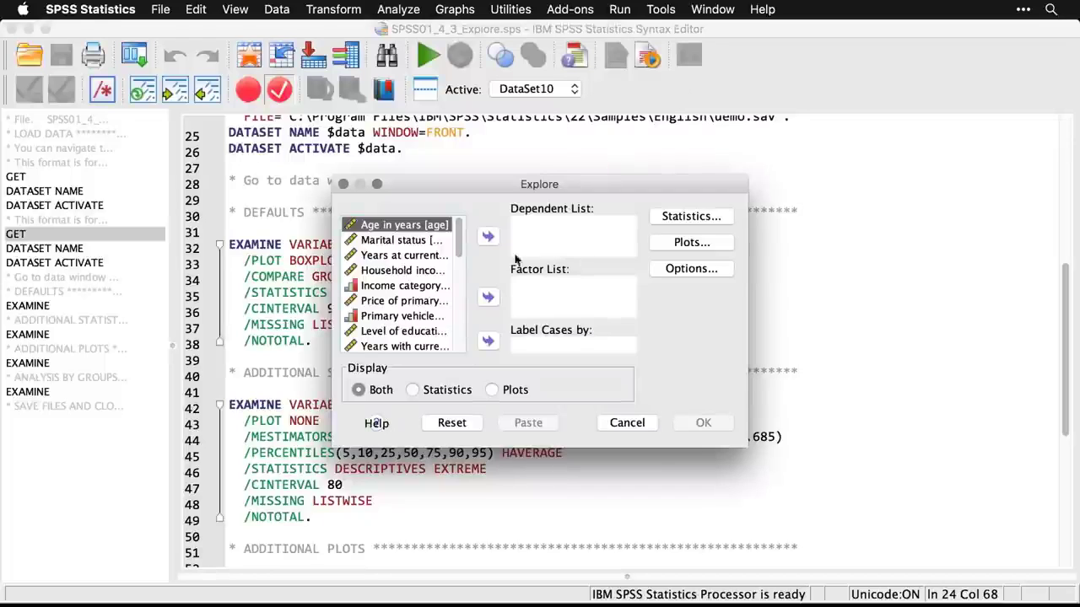
{"action": "left_click", "coordinate": [486, 239]}
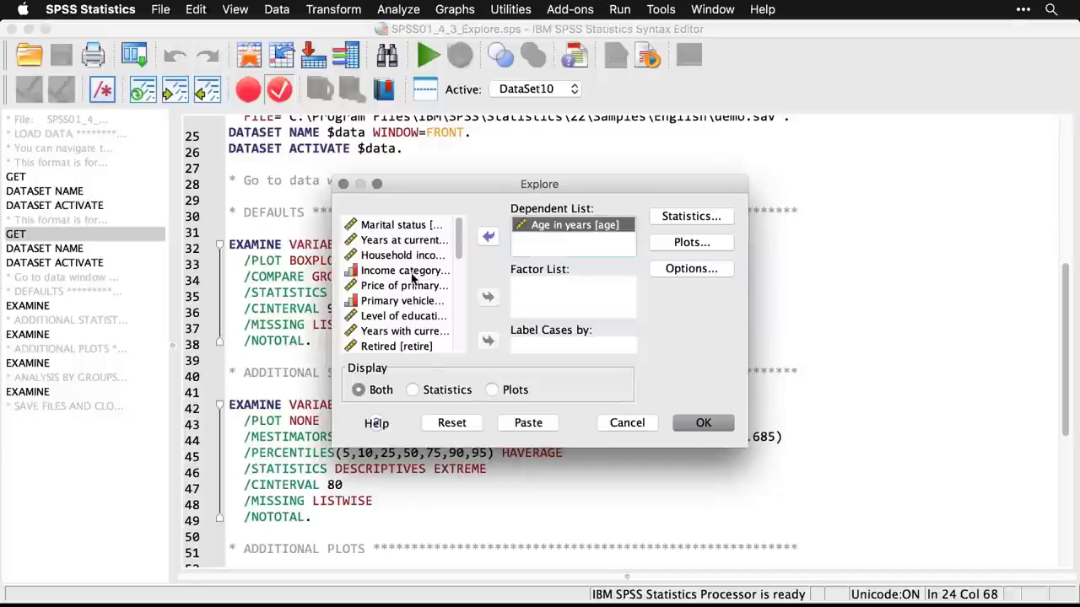
{"action": "left_click", "coordinate": [412, 272]}
{"action": "left_click", "coordinate": [489, 237]}
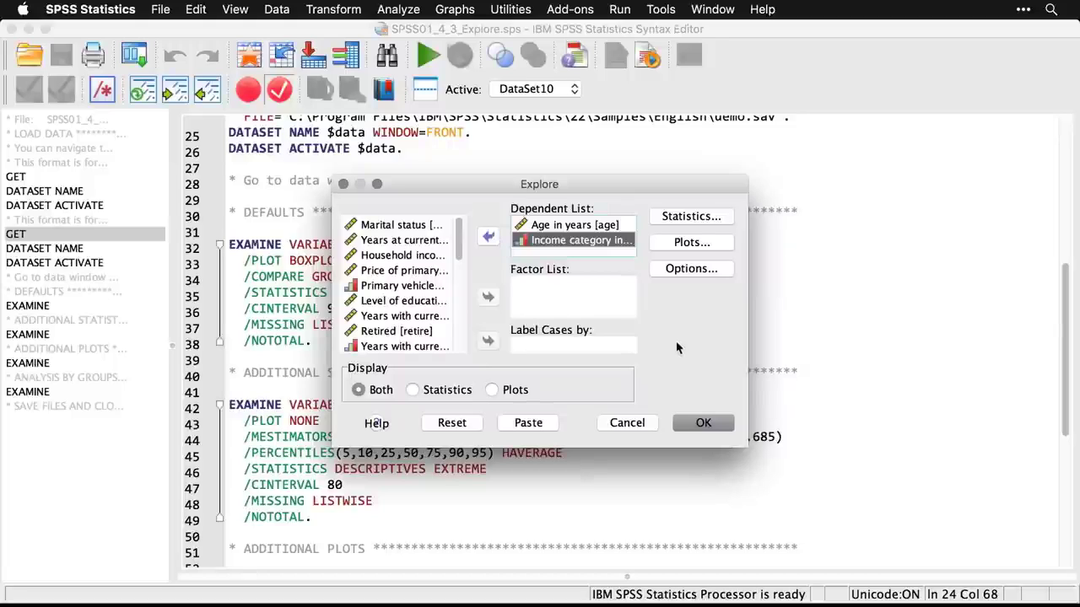
{"action": "left_click", "coordinate": [709, 429]}
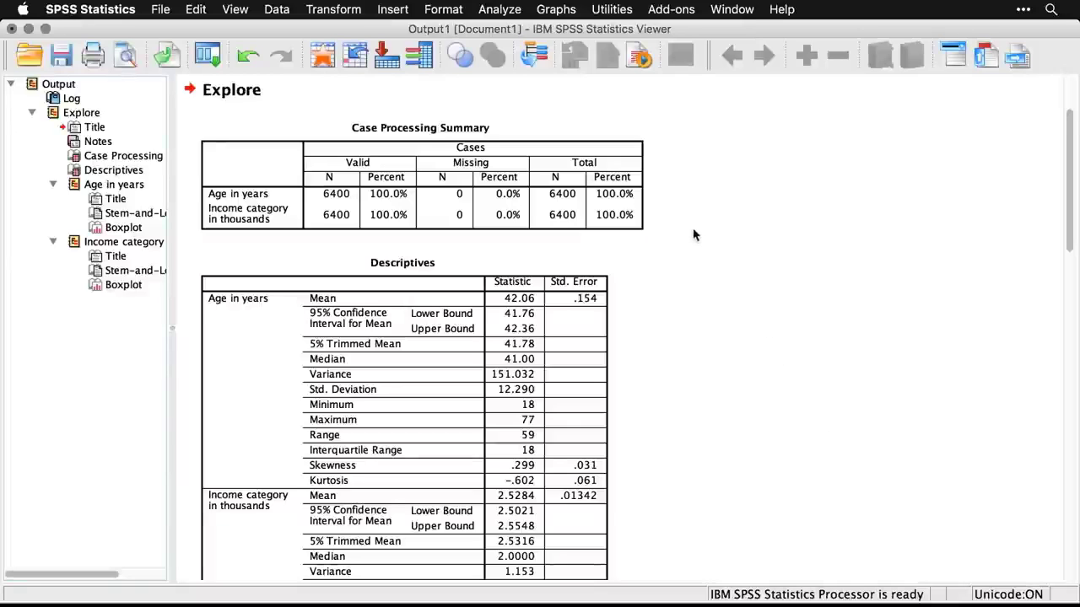
Examine the statistics and standard errors for Age in years in the Explore Descriptives table
{"action": "scroll", "coordinate": [694, 234], "scroll_direction": "down", "scroll_amount": 3}
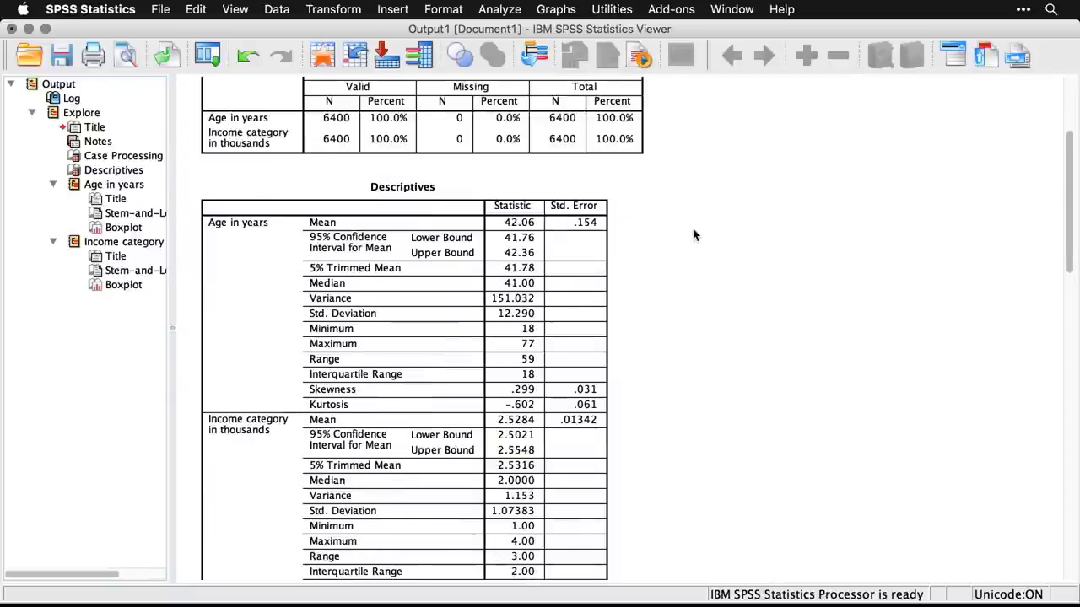
{"action": "left_click", "coordinate": [621, 236]}
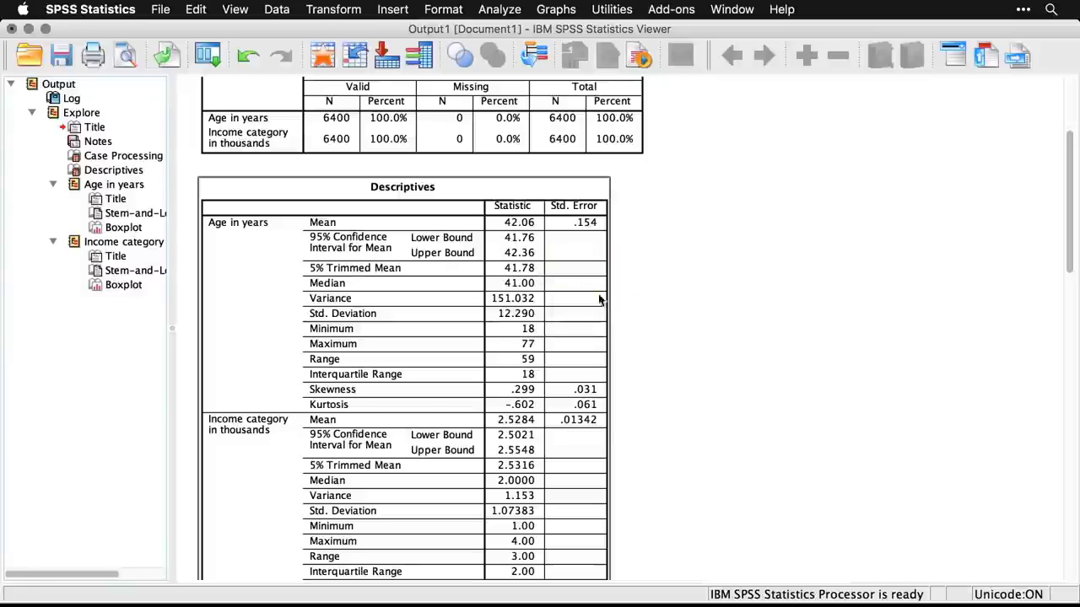
{"action": "left_click", "coordinate": [652, 318]}
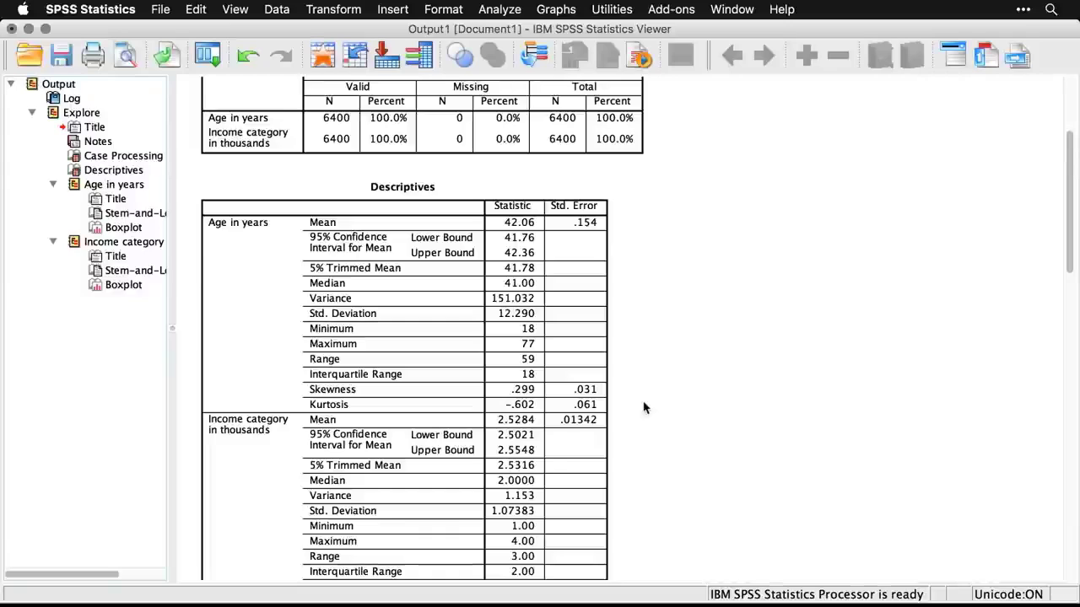
Examine the Income category statistics in the Descriptives table and the stem-and-leaf plots and boxplots for both variables
{"action": "scroll", "coordinate": [643, 408], "scroll_direction": "down", "scroll_amount": 2}
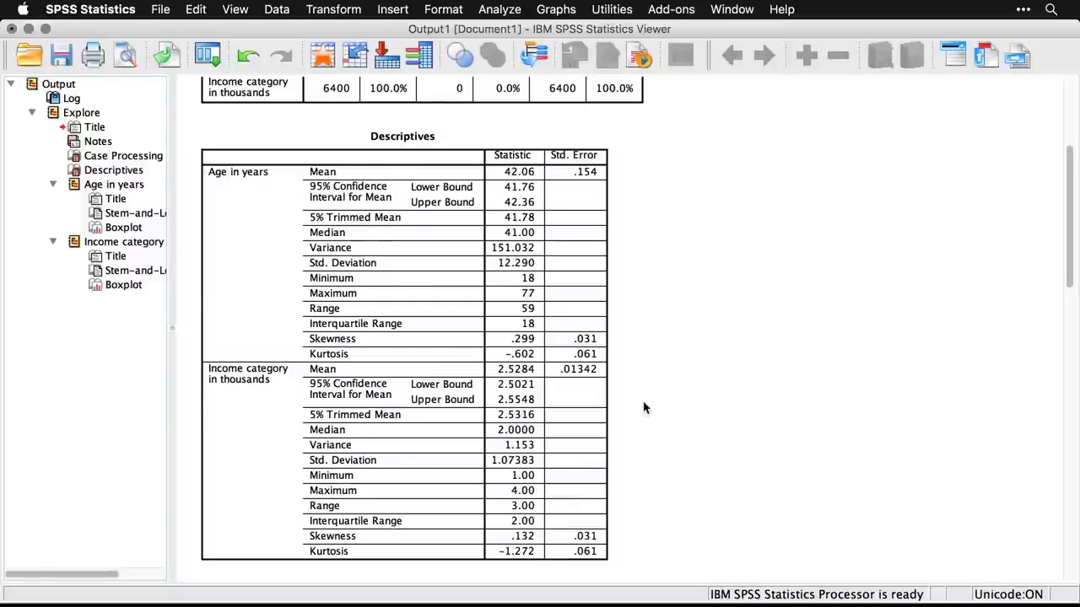
{"action": "scroll", "coordinate": [643, 407], "scroll_direction": "down", "scroll_amount": 1}
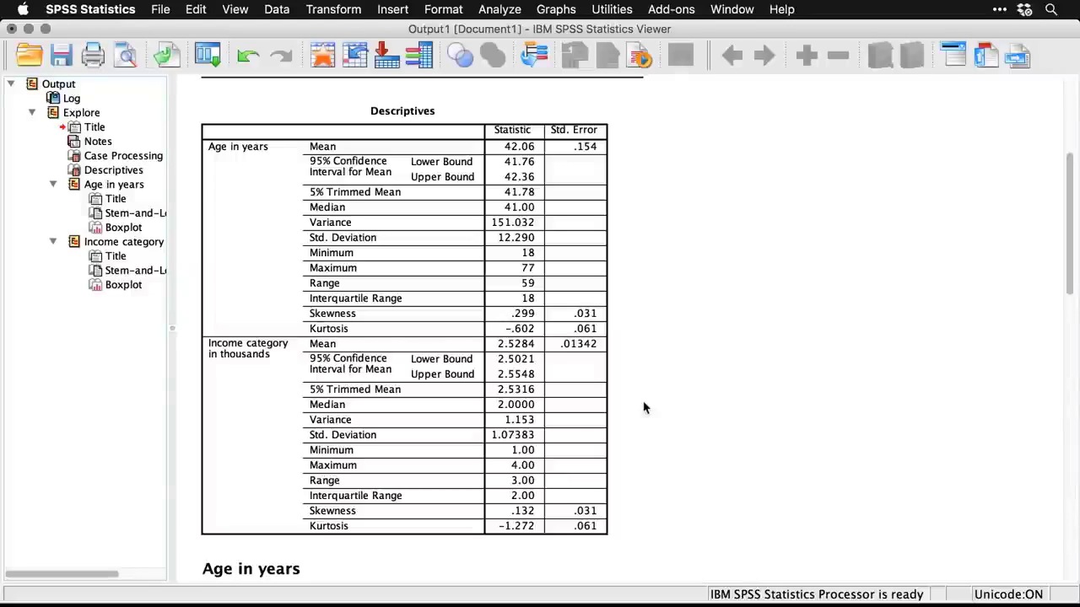
{"action": "scroll", "coordinate": [644, 408], "scroll_direction": "down", "scroll_amount": 10}
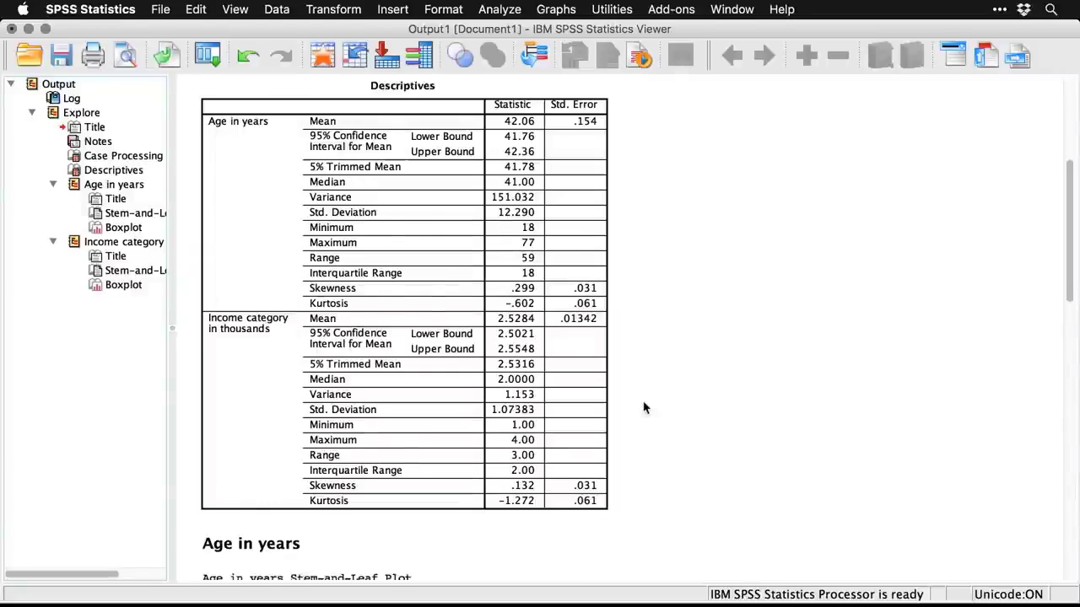
{"action": "scroll", "coordinate": [645, 408], "scroll_direction": "down", "scroll_amount": 1}
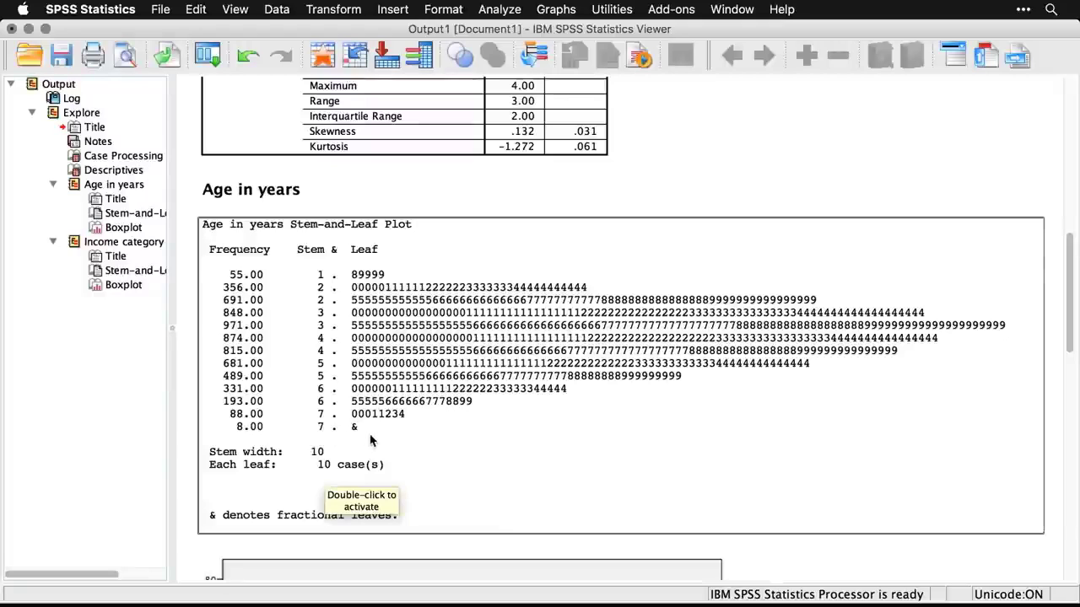
{"action": "scroll", "coordinate": [370, 440], "scroll_direction": "down", "scroll_amount": 10}
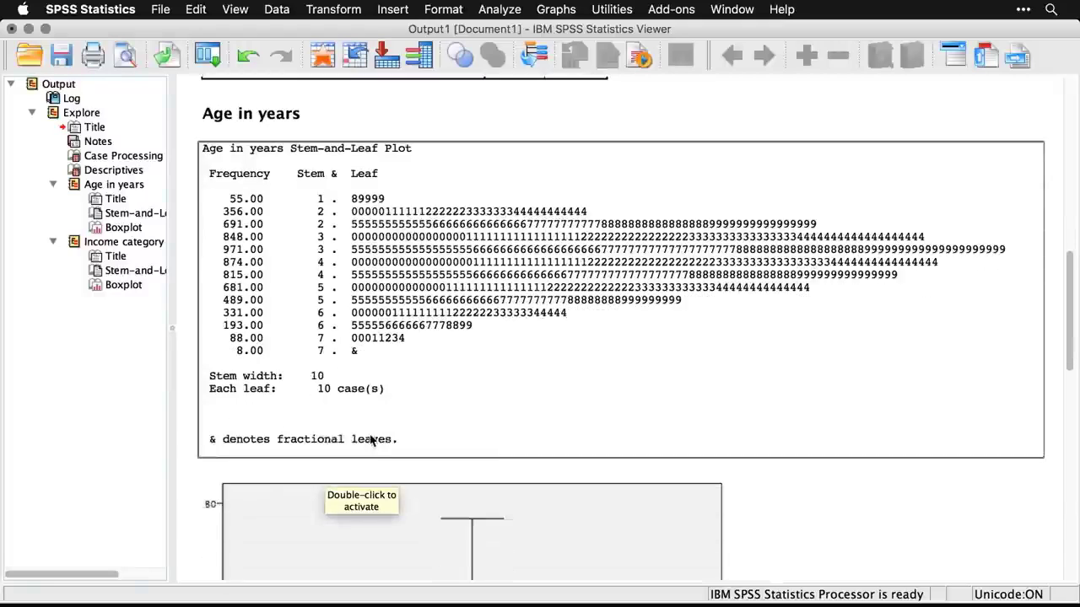
{"action": "scroll", "coordinate": [369, 439], "scroll_direction": "down", "scroll_amount": 2}
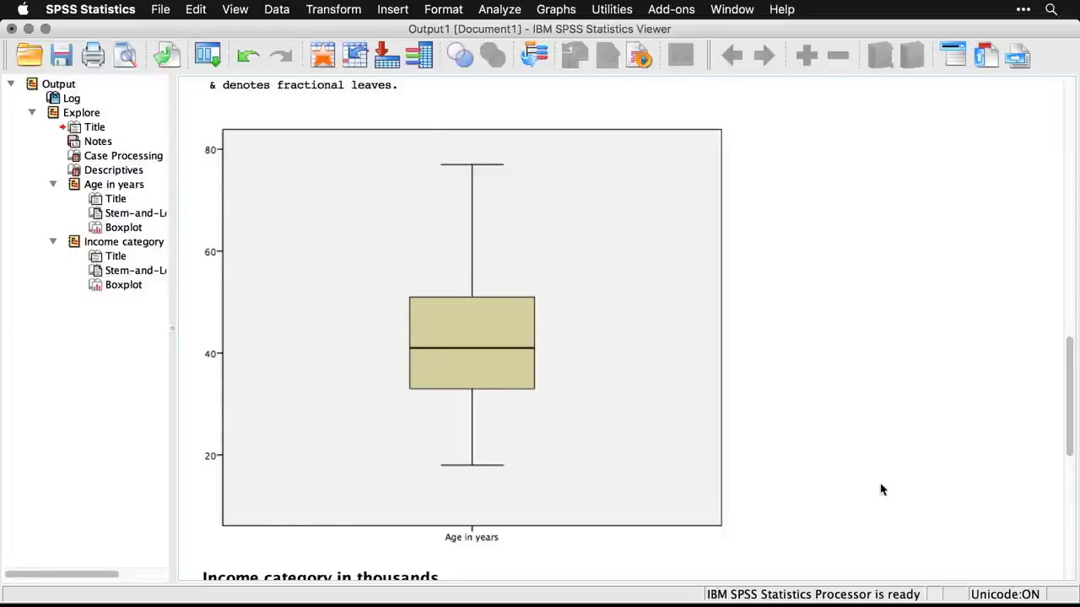
{"action": "scroll", "coordinate": [881, 490], "scroll_direction": "down", "scroll_amount": 10}
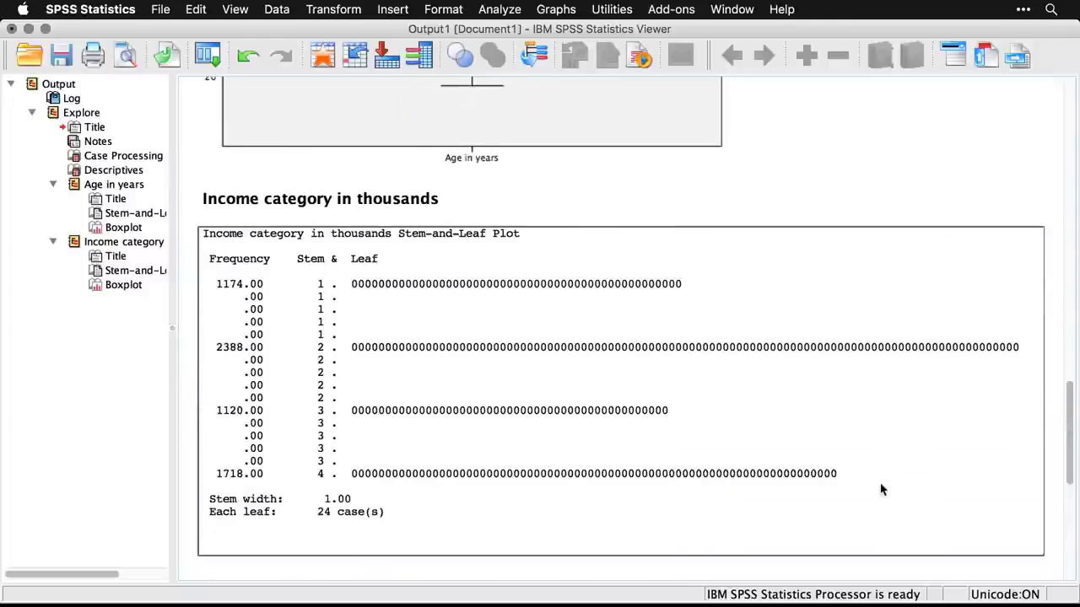
{"action": "scroll", "coordinate": [881, 489], "scroll_direction": "down", "scroll_amount": 2}
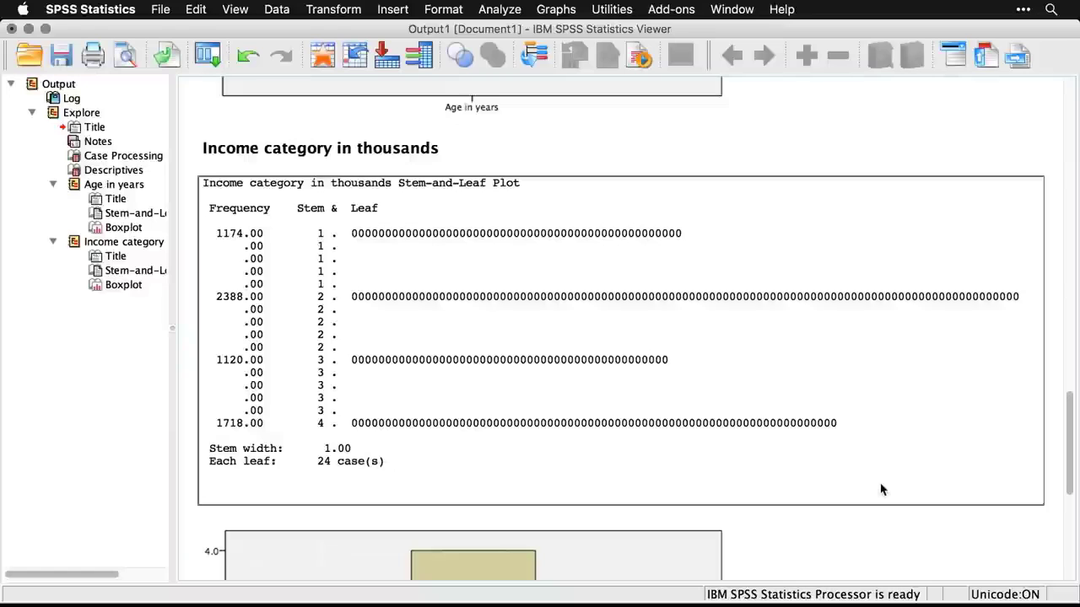
{"action": "scroll", "coordinate": [881, 489], "scroll_direction": "down", "scroll_amount": 10}
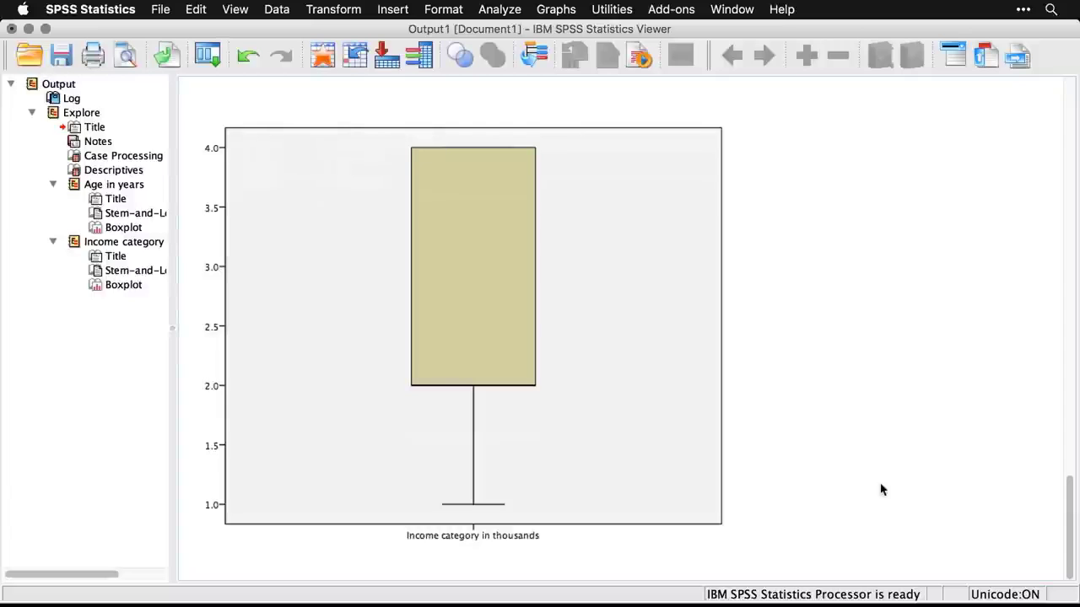
Return to the SPSS01_4_3_Explore.sps syntax window, recall the Explore dialog and limit its display to statistics only
{"action": "key", "text": "super+grave"}
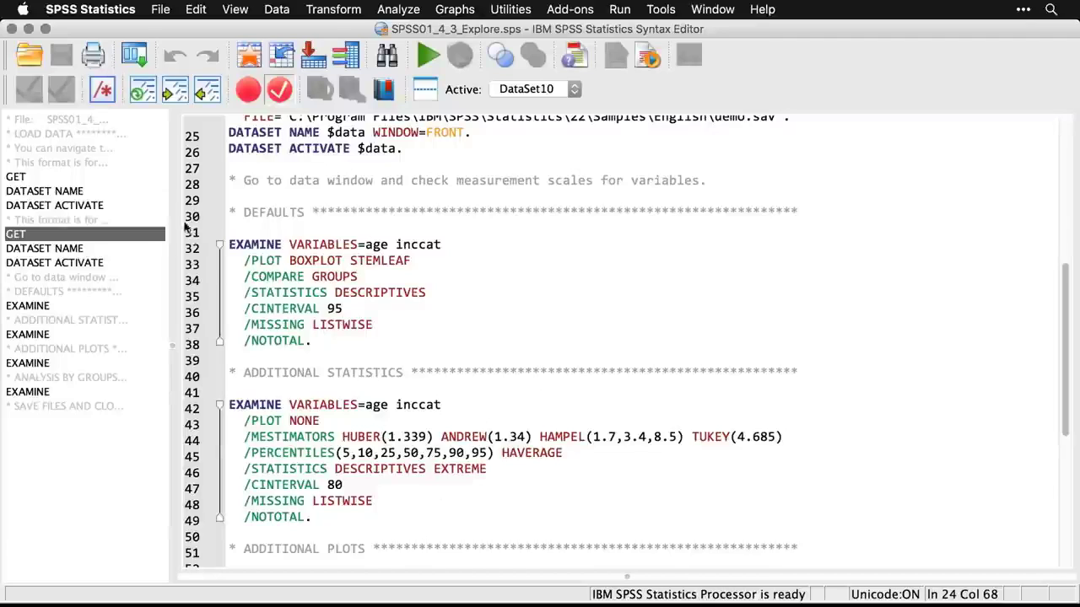
{"action": "left_click", "coordinate": [137, 58]}
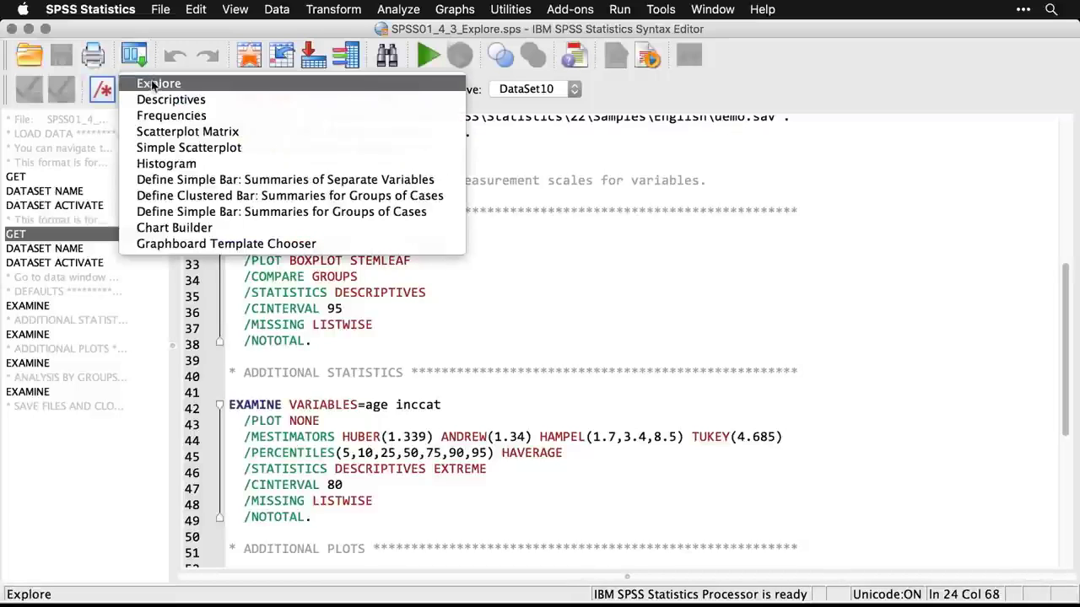
{"action": "left_click", "coordinate": [156, 85]}
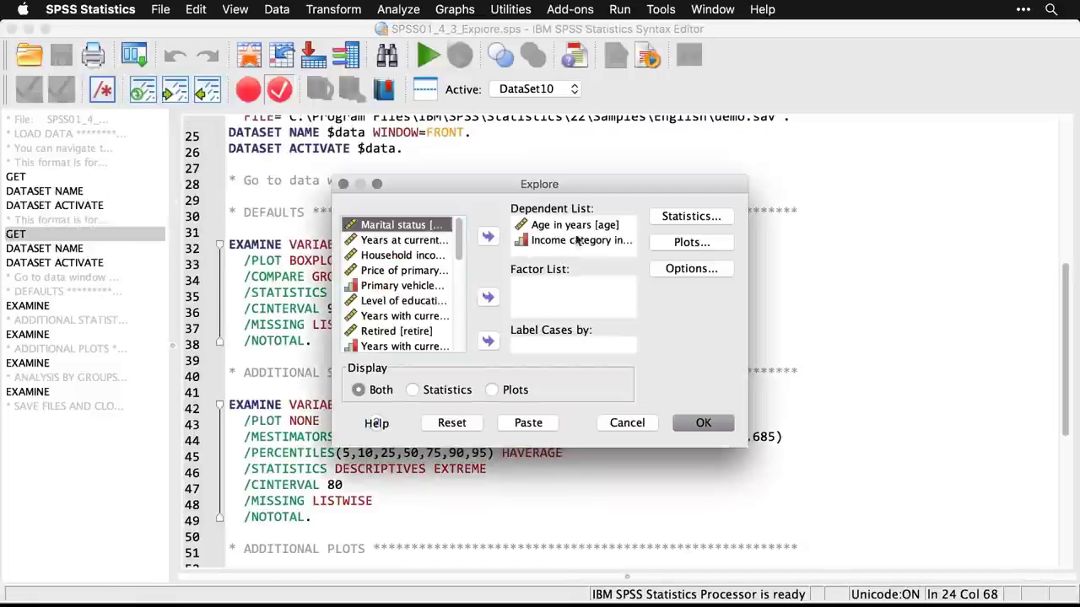
{"action": "left_click", "coordinate": [412, 390]}
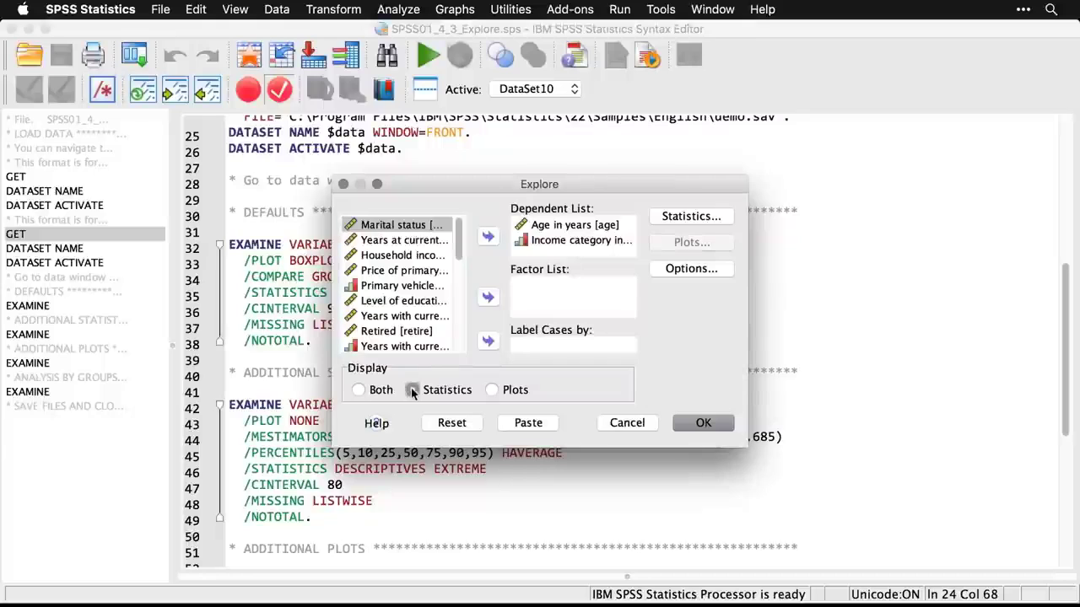
Set the confidence interval for the mean to 80%, add M-estimators, outliers and percentiles, and run Explore
{"action": "left_click", "coordinate": [705, 225]}
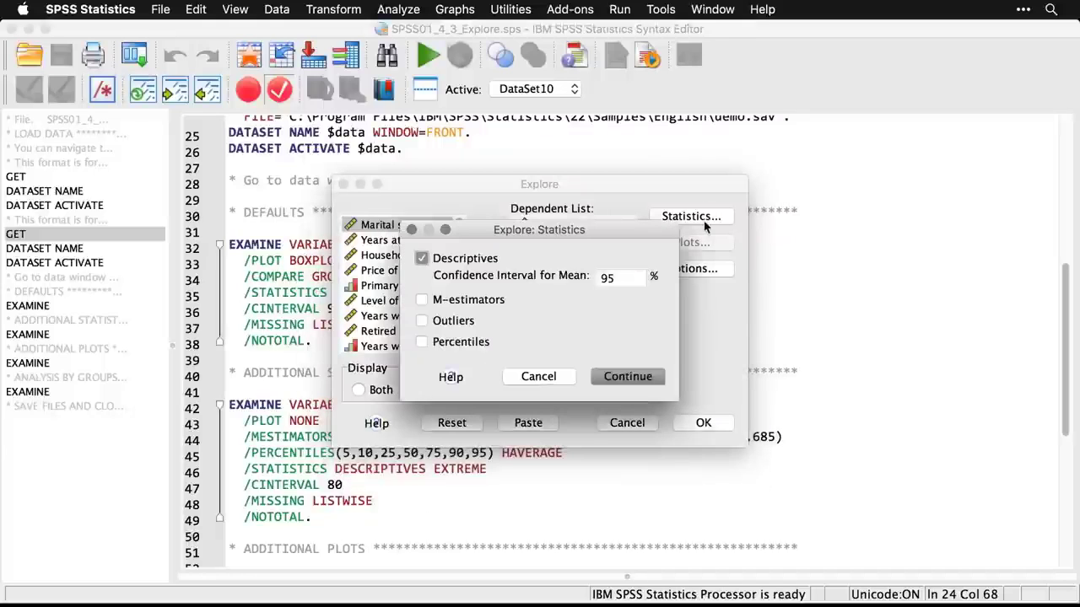
{"action": "double_click", "coordinate": [625, 279]}
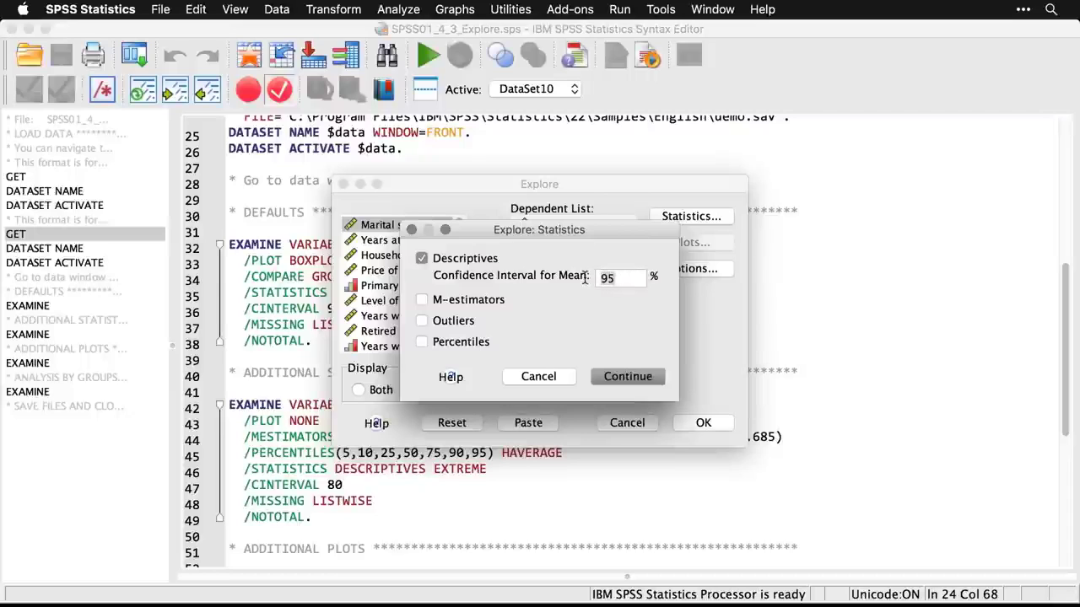
{"action": "type", "text": "80"}
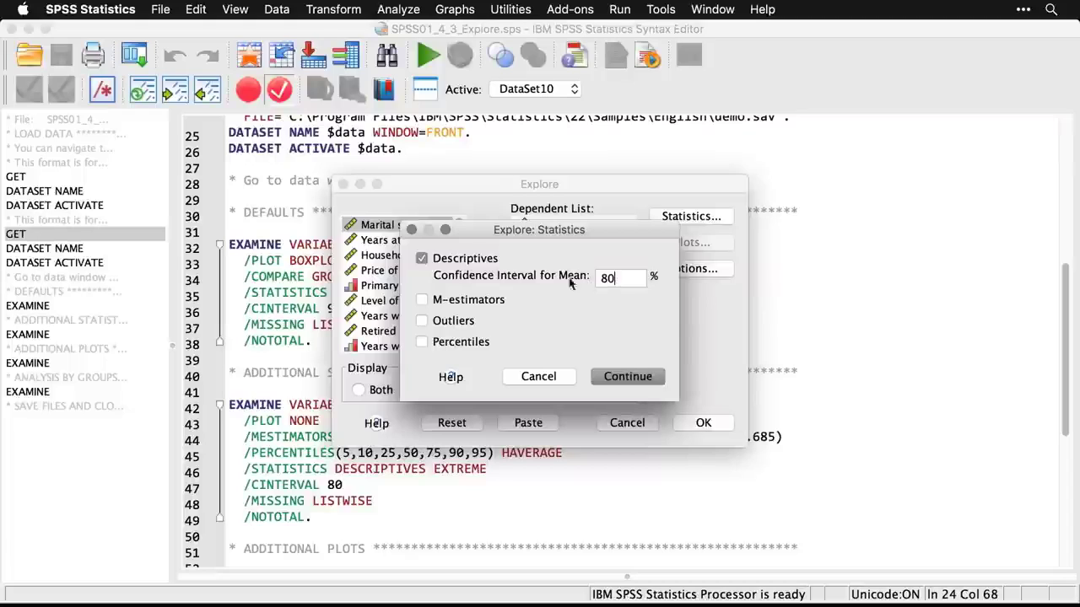
{"action": "left_click", "coordinate": [422, 301]}
{"action": "left_click", "coordinate": [421, 321]}
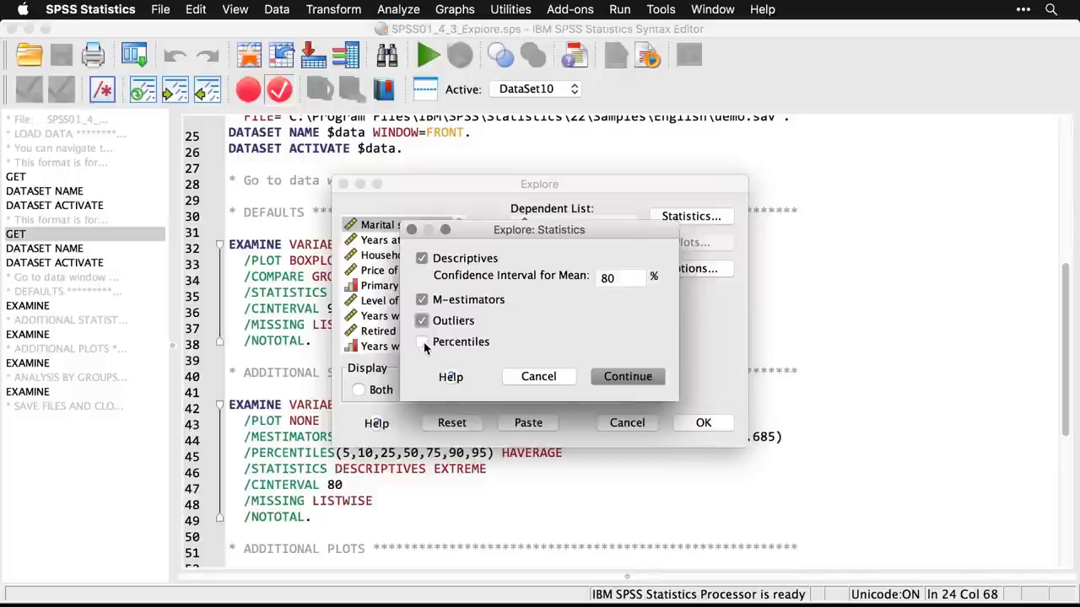
{"action": "left_click", "coordinate": [422, 343]}
{"action": "left_click", "coordinate": [623, 377]}
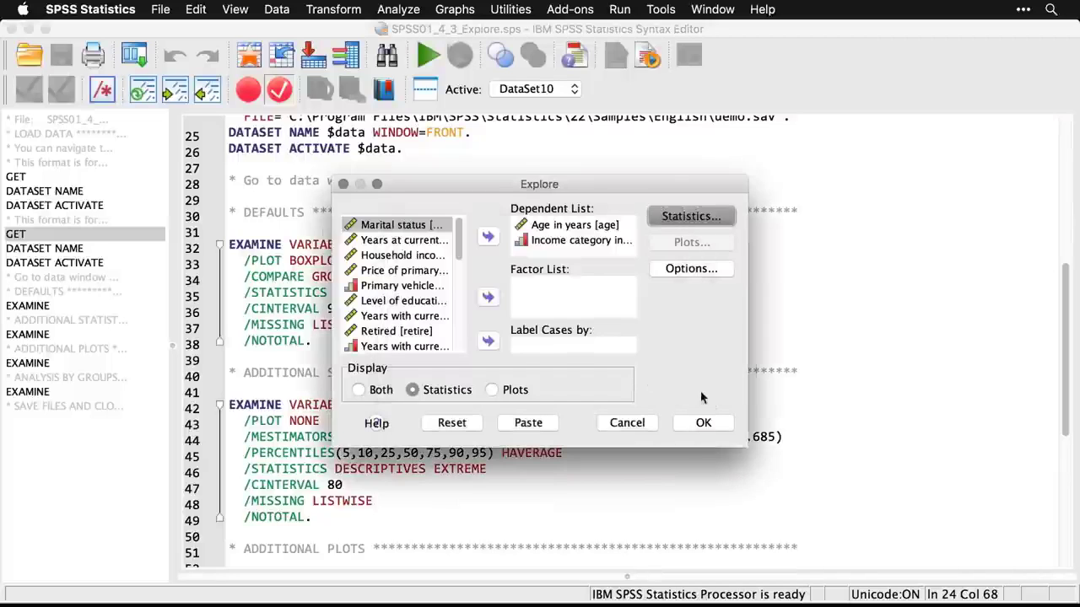
{"action": "left_click", "coordinate": [704, 423]}
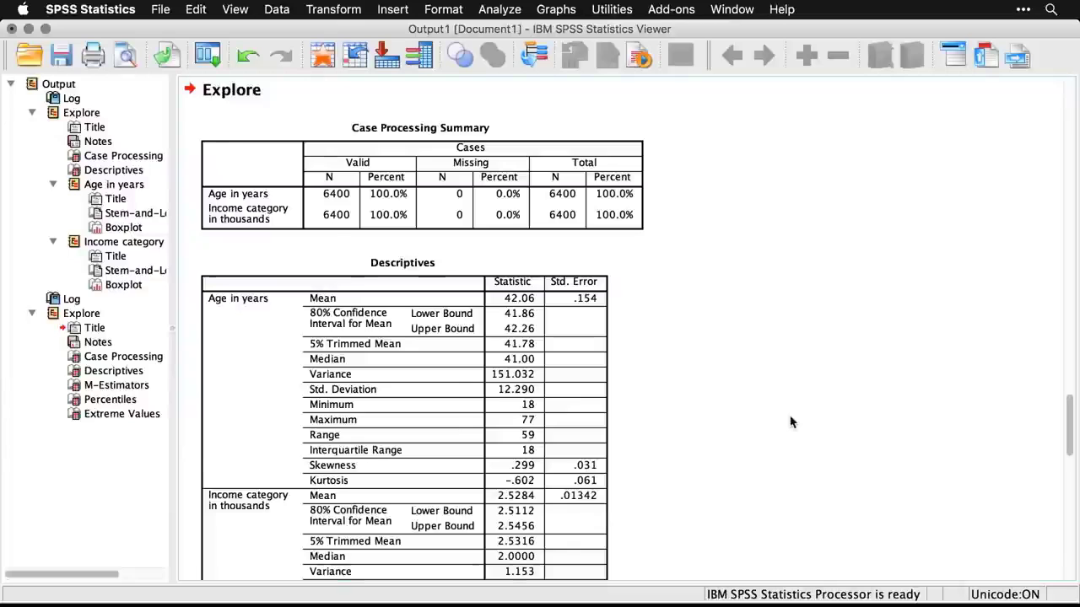
Examine the new Descriptives table with its 80% confidence intervals and the M-Estimators table with its weighting constants
{"action": "scroll", "coordinate": [791, 422], "scroll_direction": "down", "scroll_amount": 5}
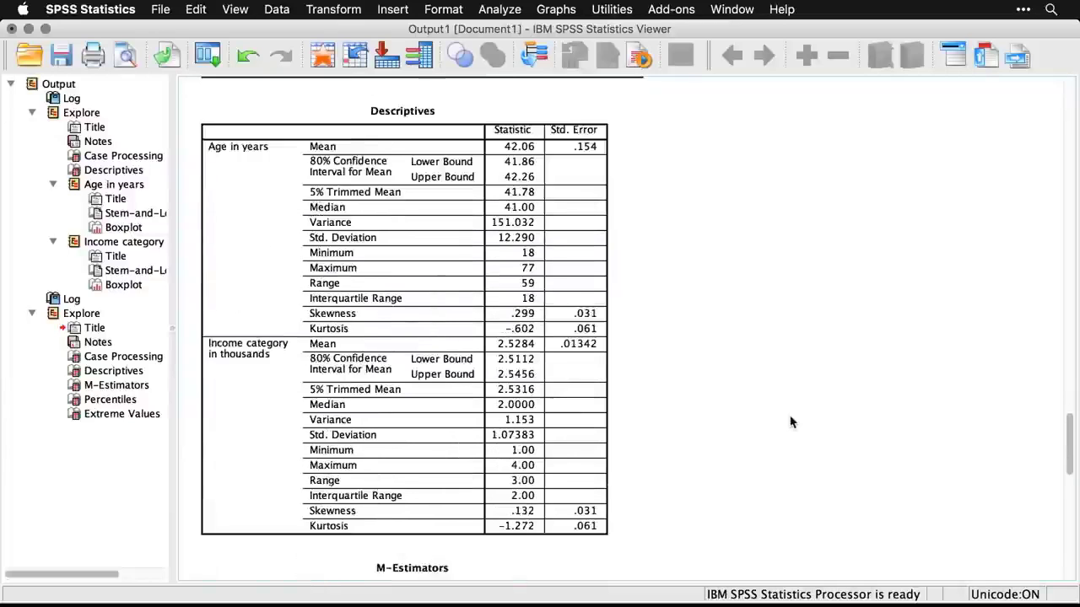
{"action": "scroll", "coordinate": [790, 422], "scroll_direction": "down", "scroll_amount": 2}
{"action": "scroll", "coordinate": [790, 422], "scroll_direction": "down", "scroll_amount": 5}
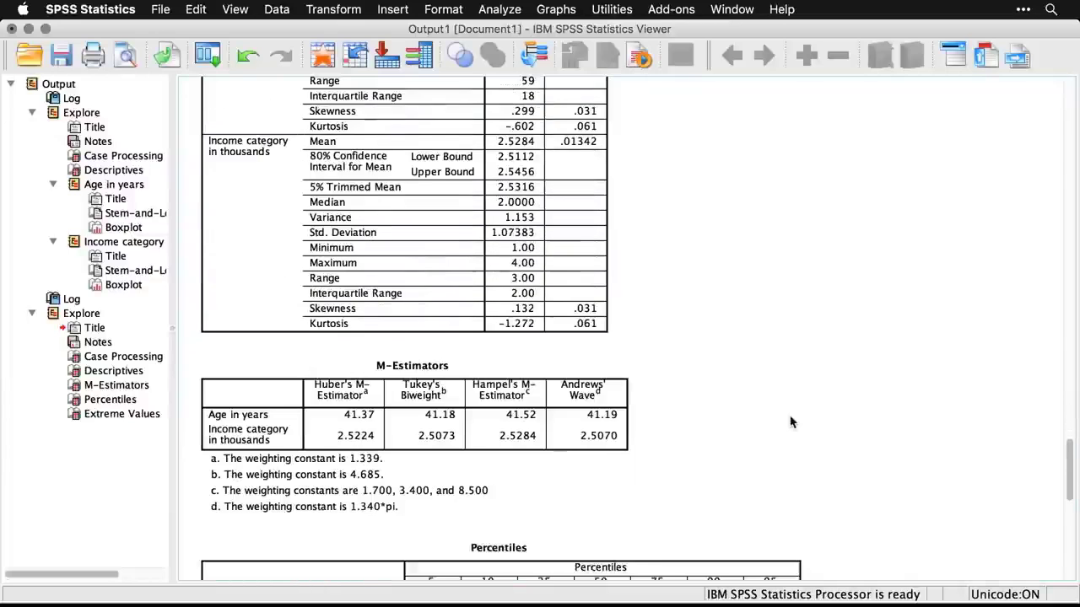
{"action": "scroll", "coordinate": [791, 422], "scroll_direction": "down", "scroll_amount": 2}
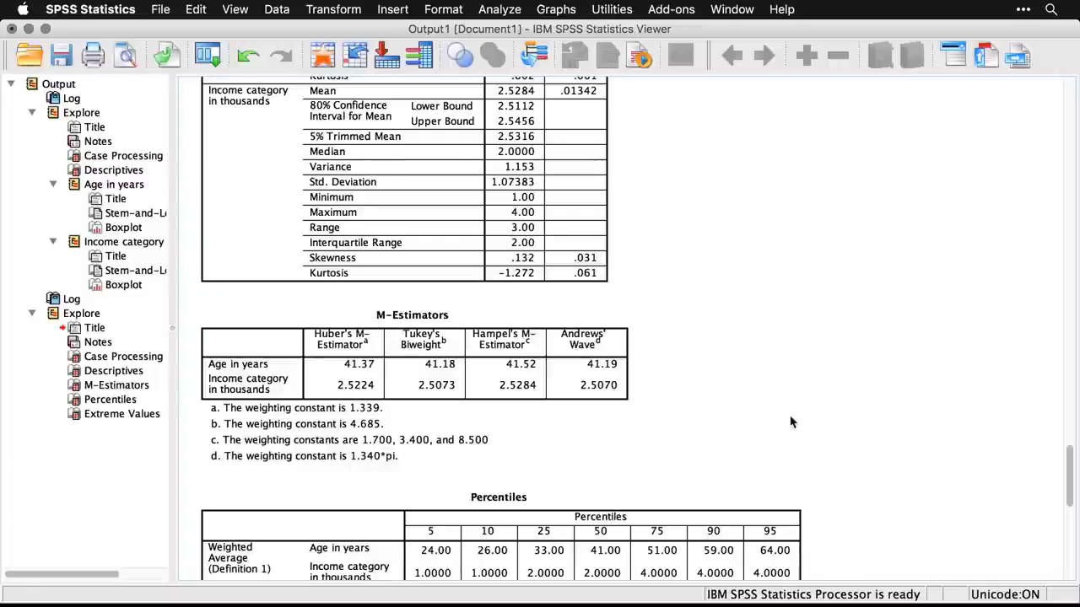
{"action": "left_click", "coordinate": [504, 391]}
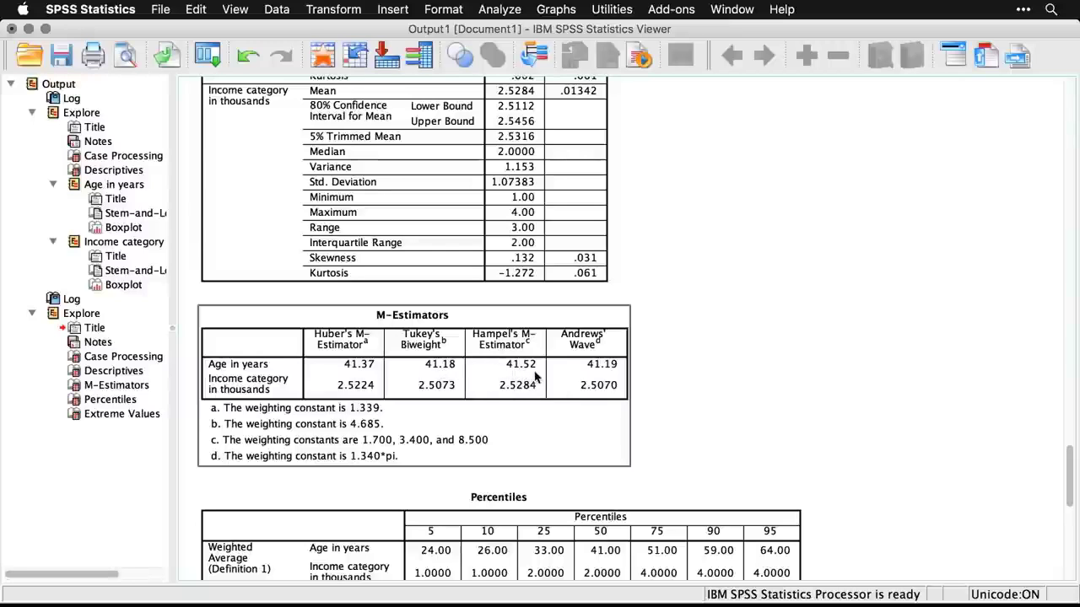
{"action": "left_click", "coordinate": [781, 504]}
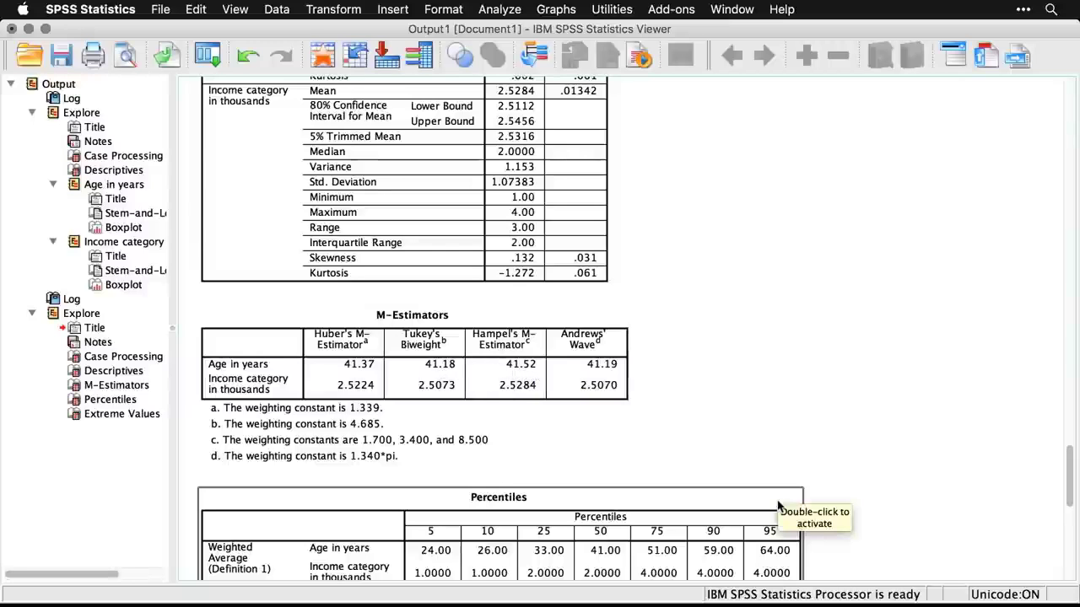
{"action": "left_click", "coordinate": [738, 421]}
{"action": "left_click", "coordinate": [359, 447]}
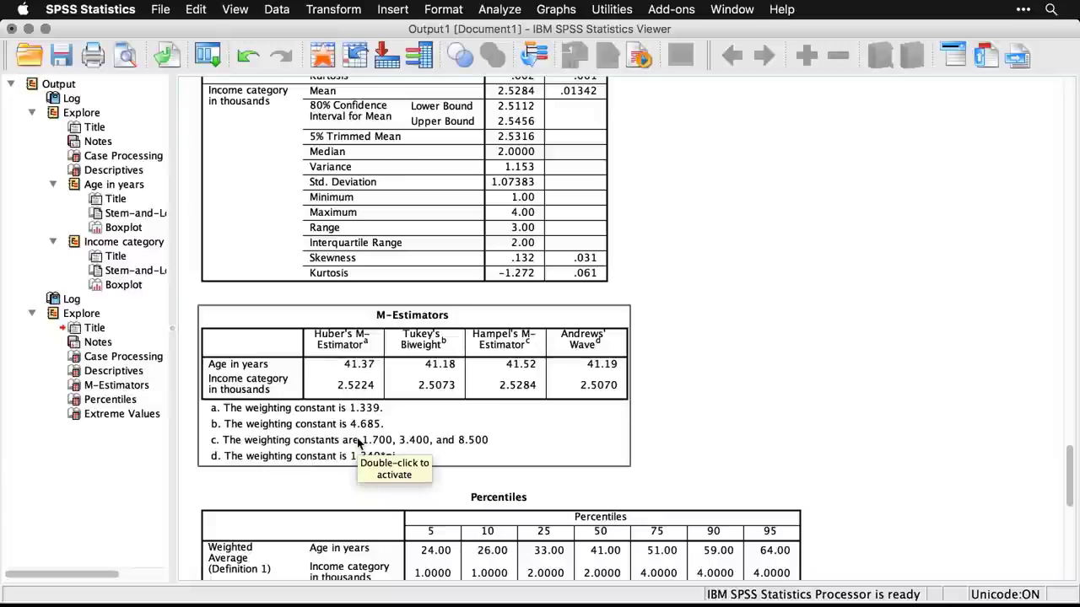
{"action": "left_click", "coordinate": [707, 410]}
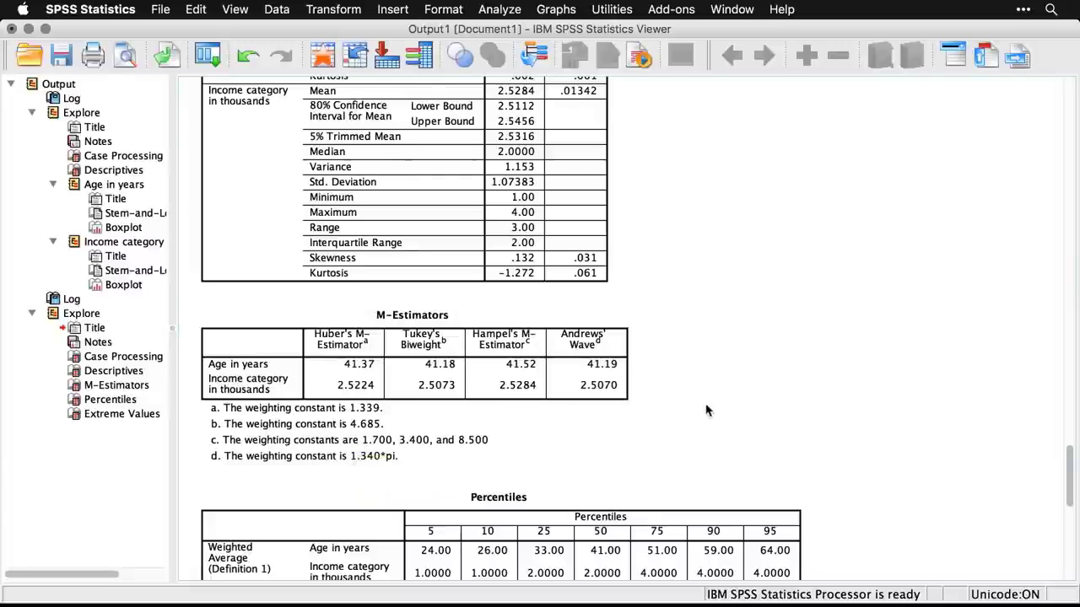
{"action": "key", "text": "super+grave"}
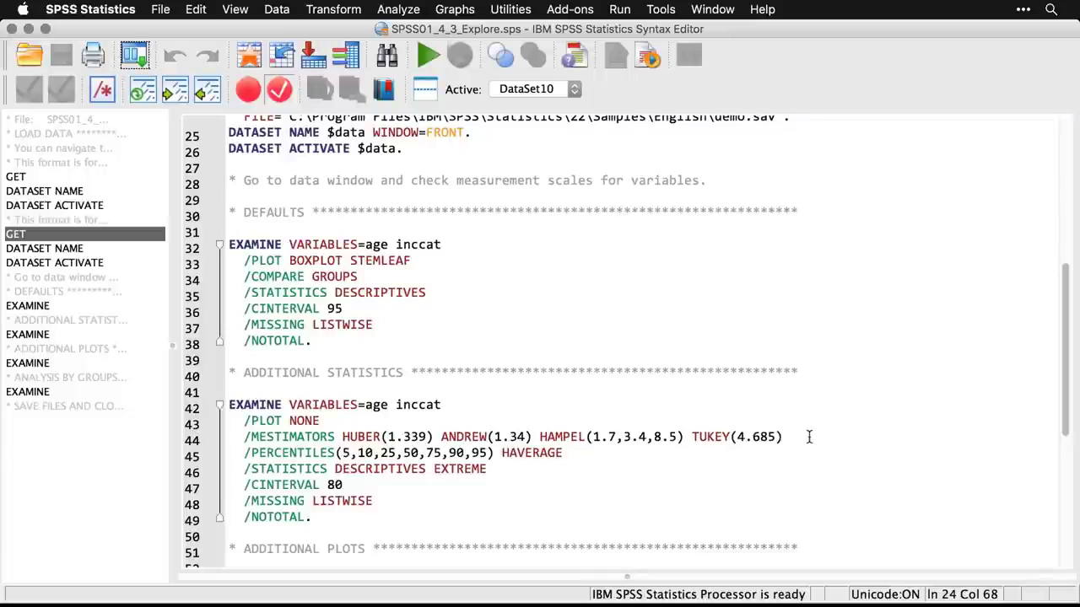
{"action": "key", "text": "super+grave"}
{"action": "key", "text": "super+grave"}
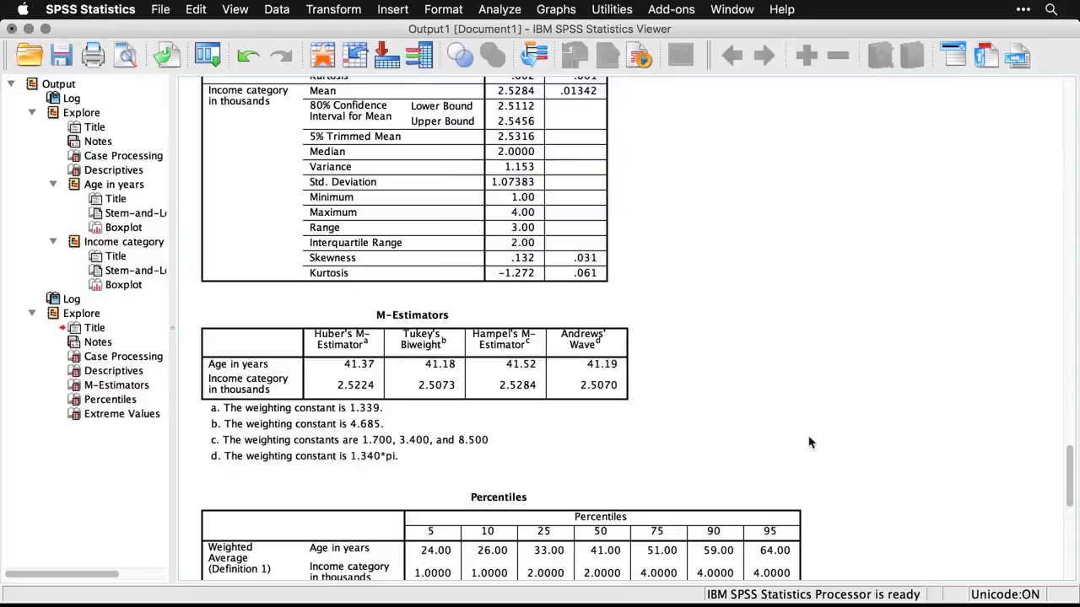
Examine the Percentiles and Extreme Values tables for Age in years and Income category
{"action": "scroll", "coordinate": [808, 442], "scroll_direction": "down", "scroll_amount": 5}
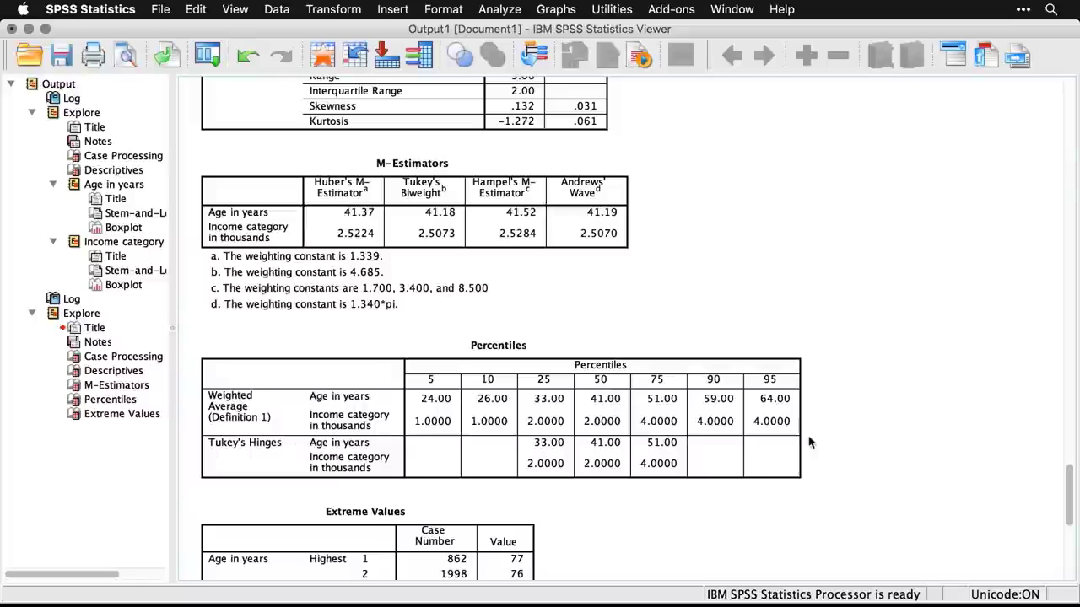
{"action": "scroll", "coordinate": [808, 442], "scroll_direction": "down", "scroll_amount": 7}
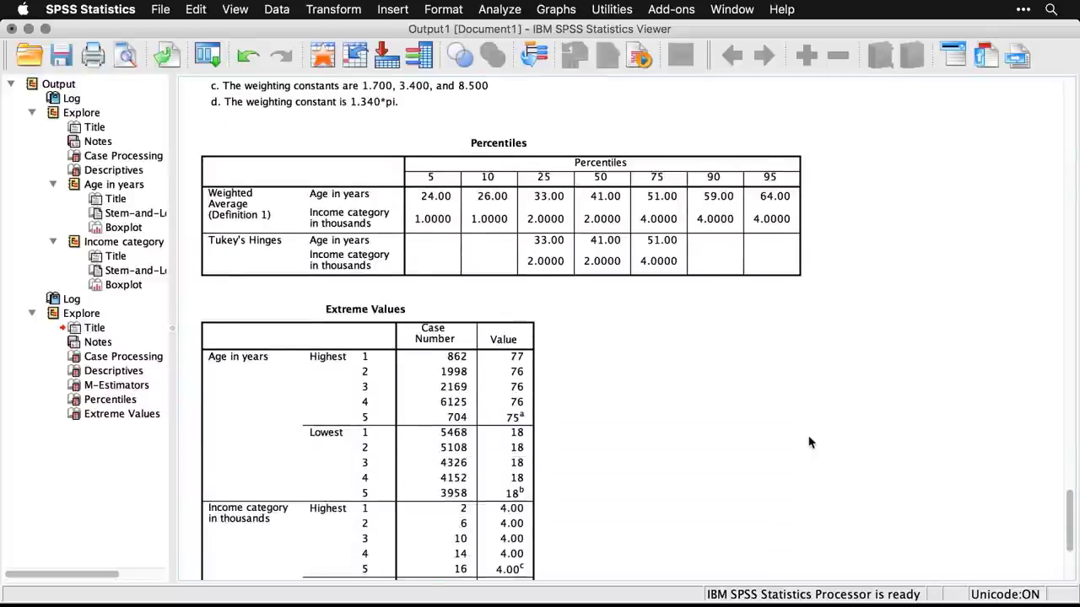
{"action": "scroll", "coordinate": [808, 442], "scroll_direction": "down", "scroll_amount": 2}
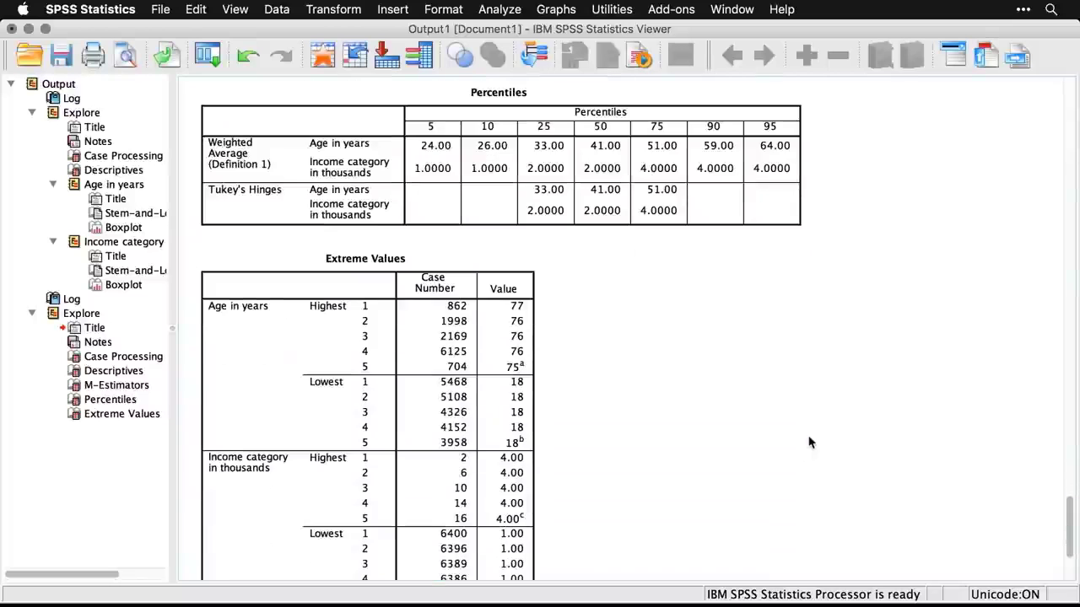
{"action": "scroll", "coordinate": [808, 442], "scroll_direction": "down", "scroll_amount": 4}
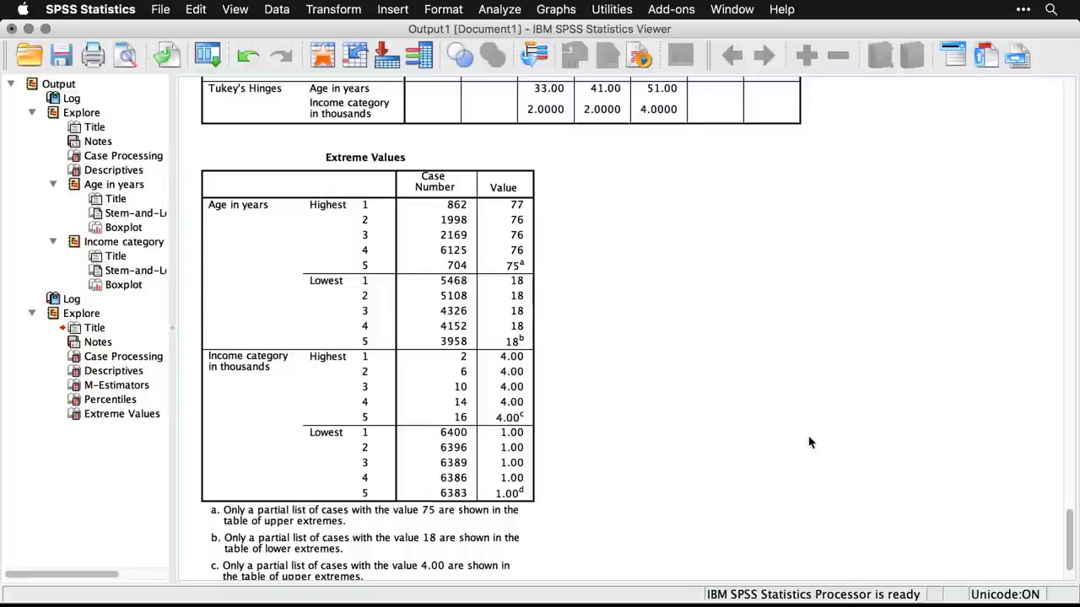
Go back to the syntax window, review the additional plots commands and recall the Explore dialog
{"action": "key", "text": "super+grave"}
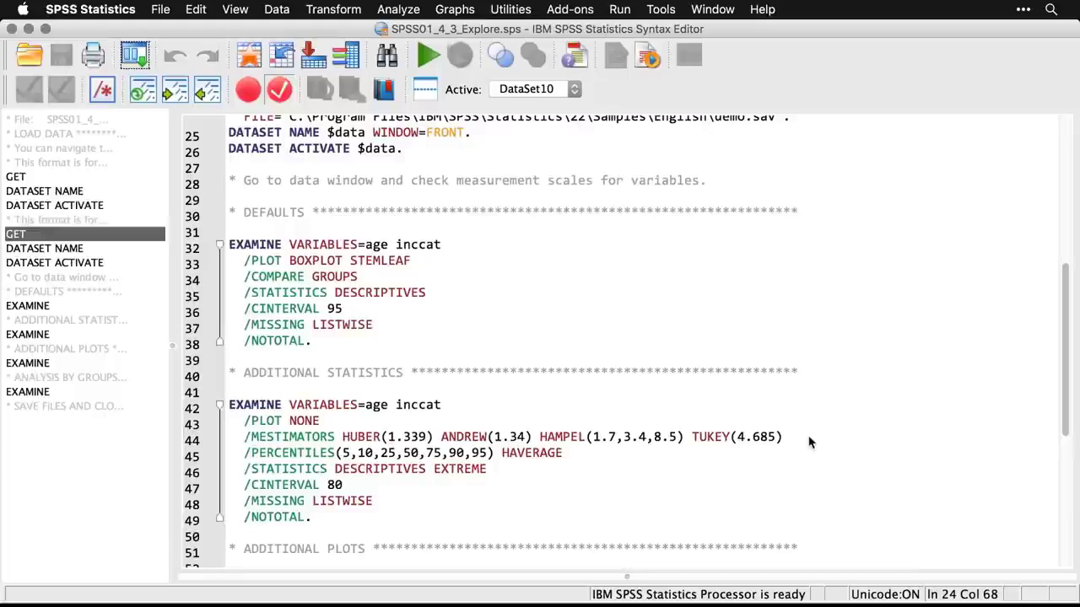
{"action": "scroll", "coordinate": [808, 443], "scroll_direction": "down", "scroll_amount": 7}
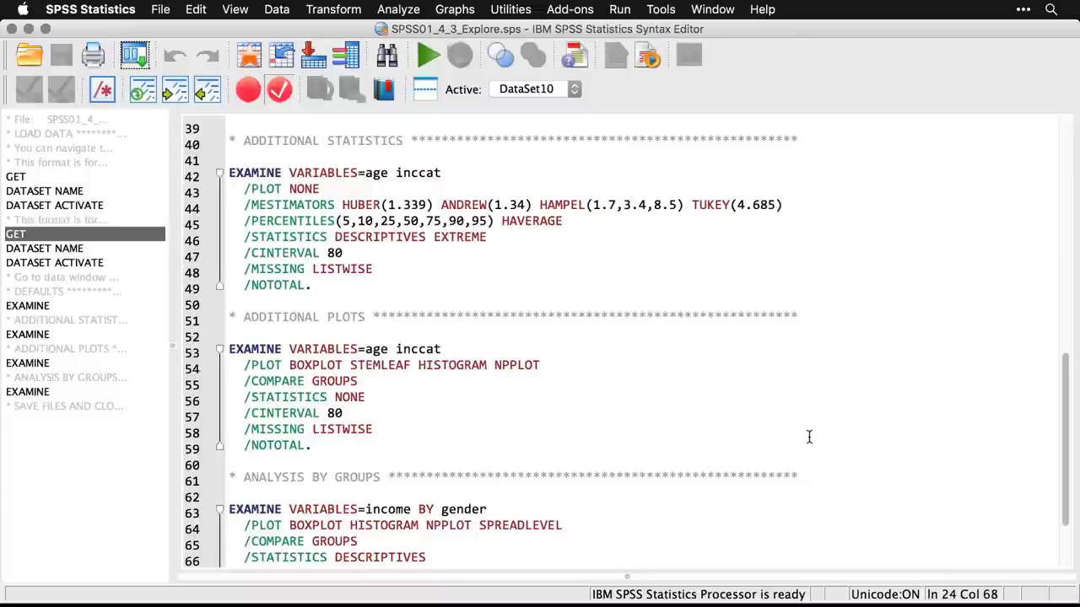
{"action": "left_click", "coordinate": [133, 59]}
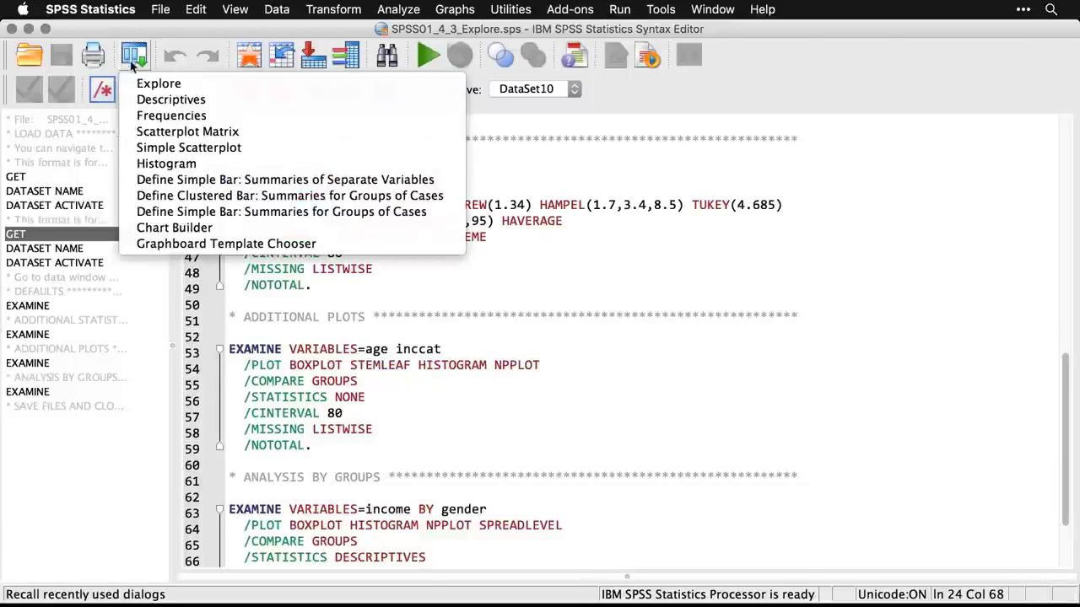
{"action": "left_click", "coordinate": [148, 83]}
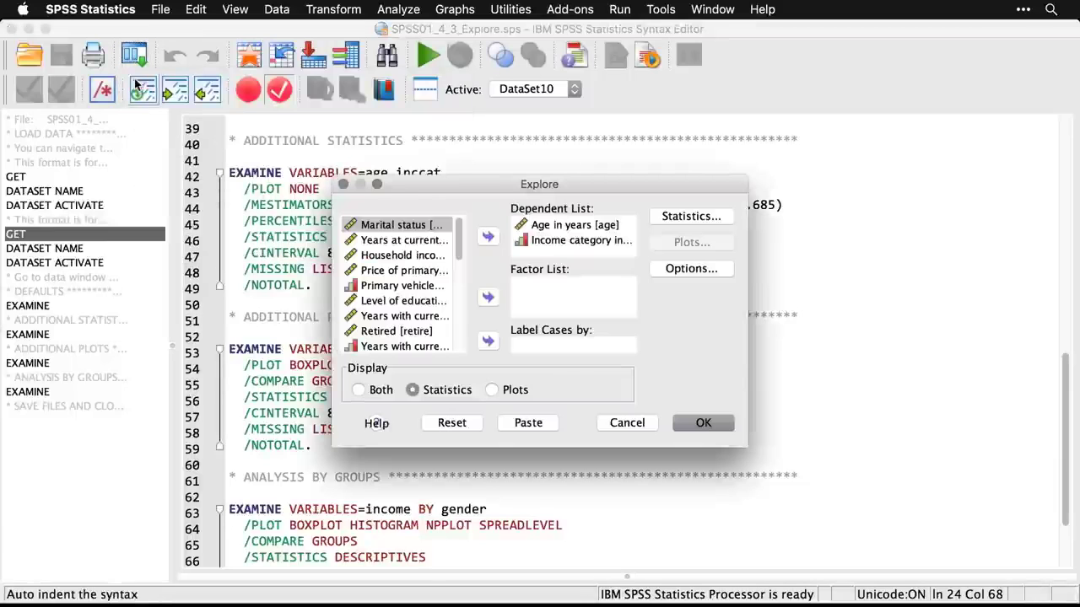
Run Explore on age and income category with only plots displayed, adding histograms and normality plots with tests to the stem-and-leaf plots
{"action": "left_click", "coordinate": [491, 390]}
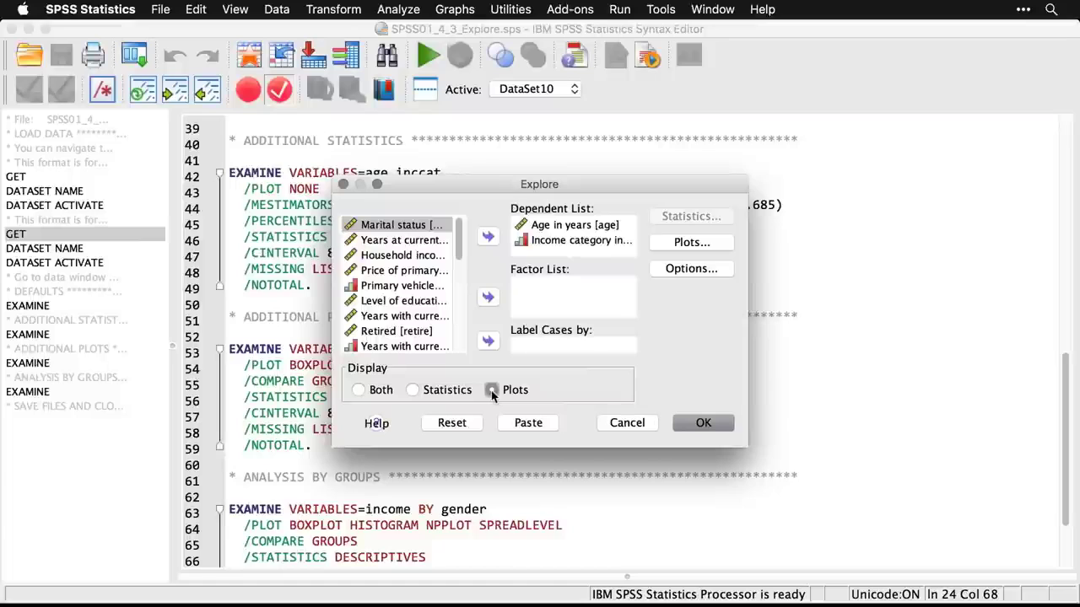
{"action": "left_click", "coordinate": [701, 247]}
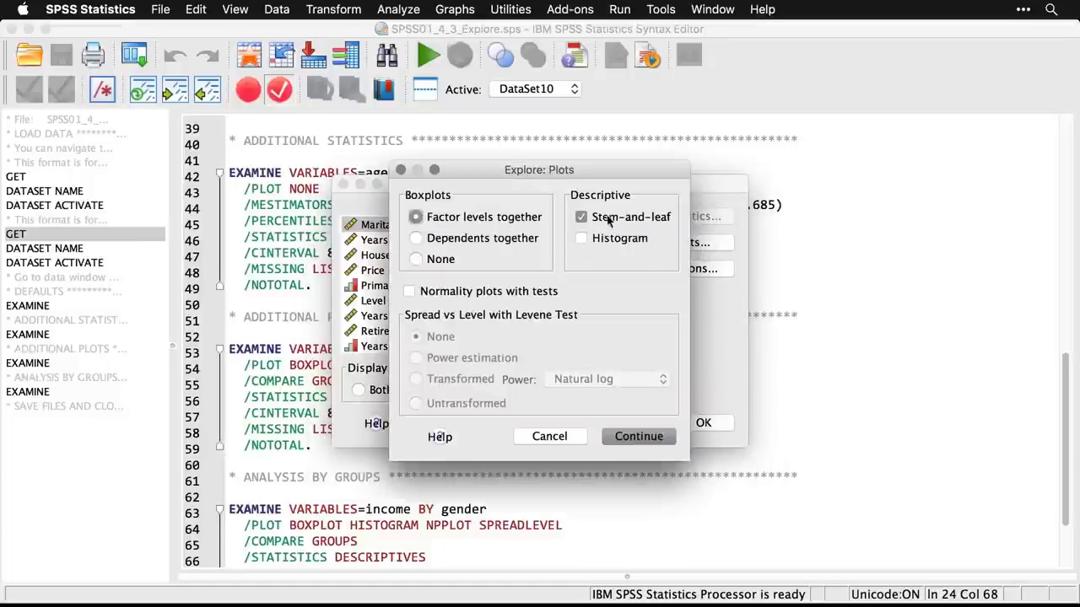
{"action": "left_click", "coordinate": [580, 239]}
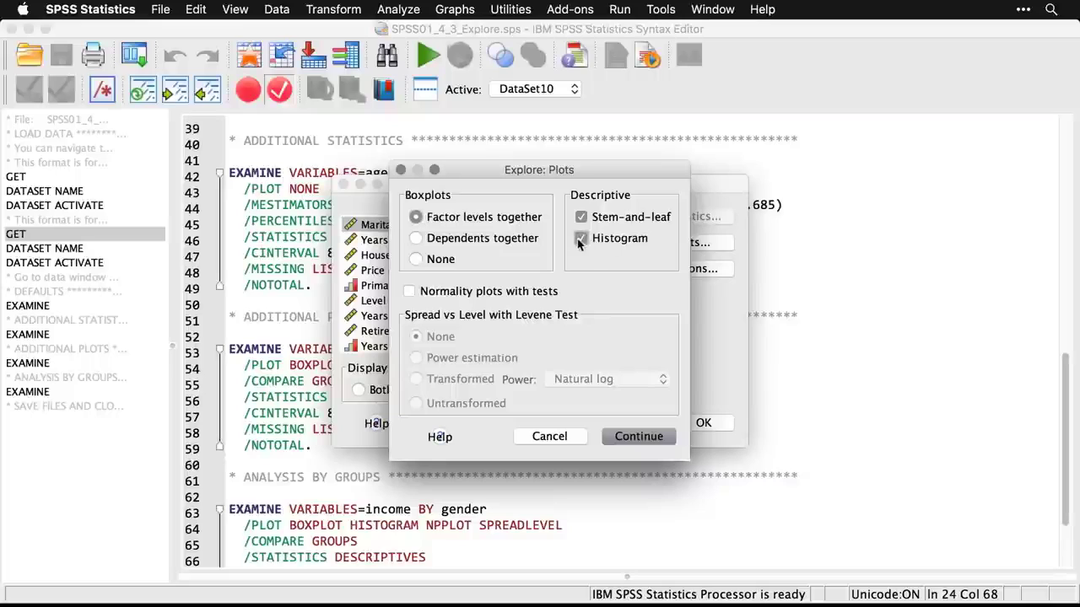
{"action": "left_click", "coordinate": [410, 292]}
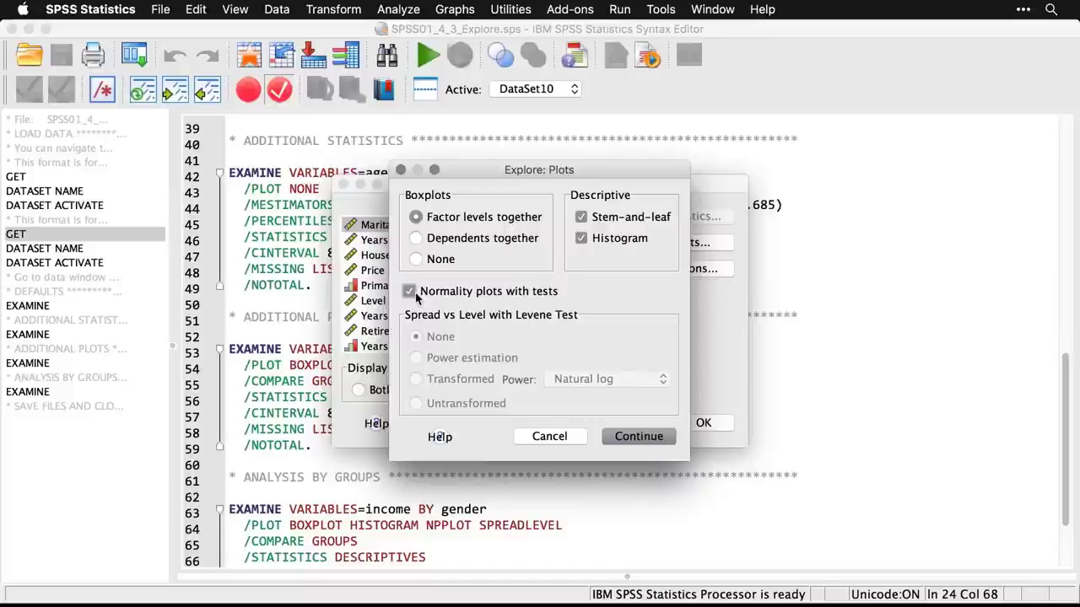
{"action": "left_click", "coordinate": [639, 437]}
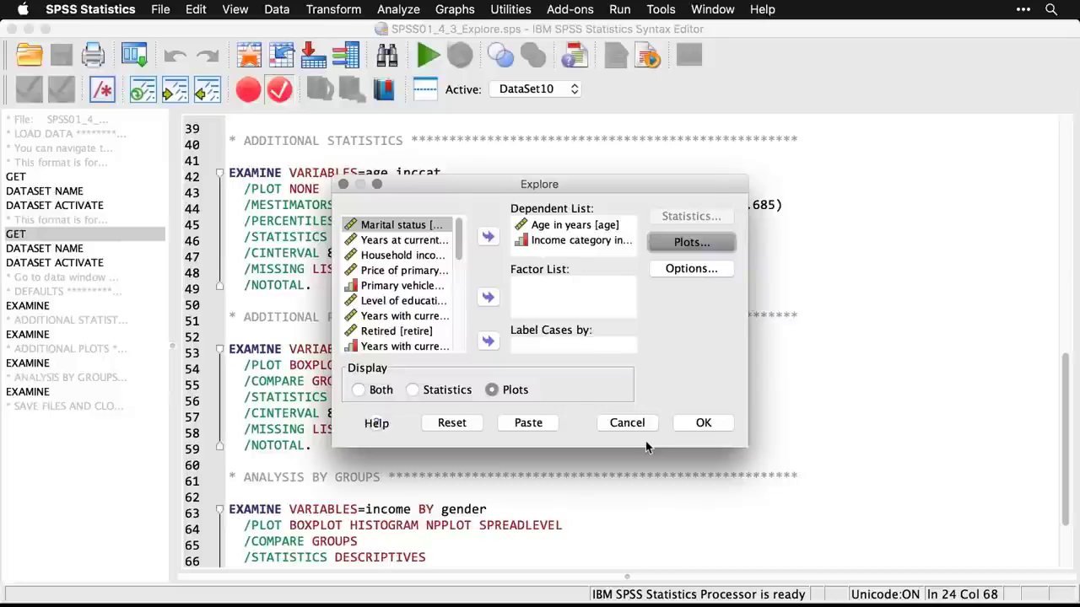
{"action": "left_click", "coordinate": [713, 425]}
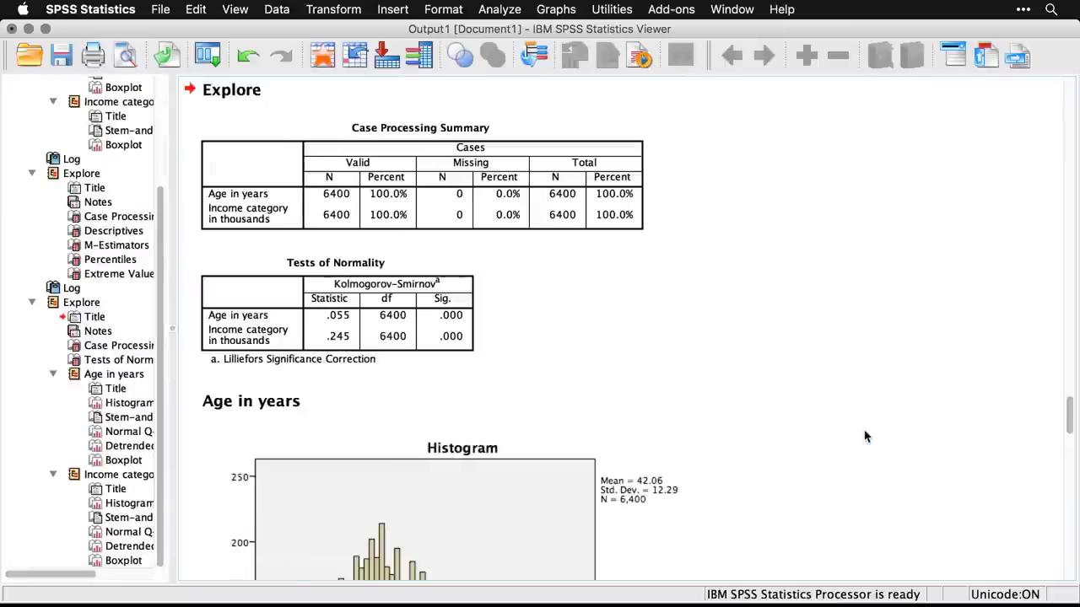
Examine the Age in years output, including the histogram, stem-and-leaf plot, normal and detrended Q-Q plots, and boxplot
{"action": "scroll", "coordinate": [864, 436], "scroll_direction": "down", "scroll_amount": 5}
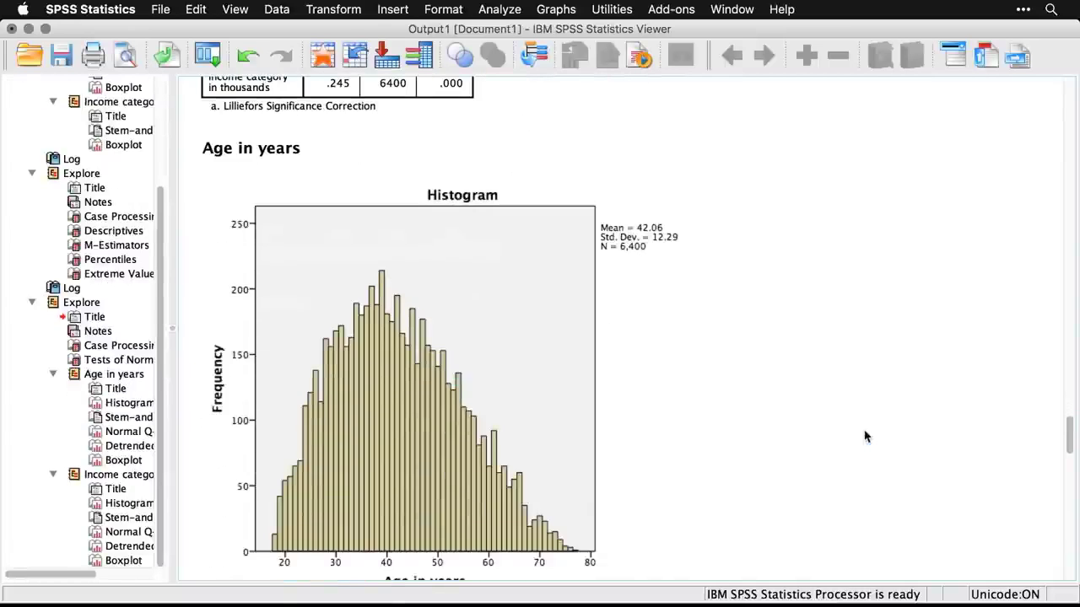
{"action": "scroll", "coordinate": [865, 436], "scroll_direction": "down", "scroll_amount": 3}
{"action": "scroll", "coordinate": [865, 436], "scroll_direction": "down", "scroll_amount": 10}
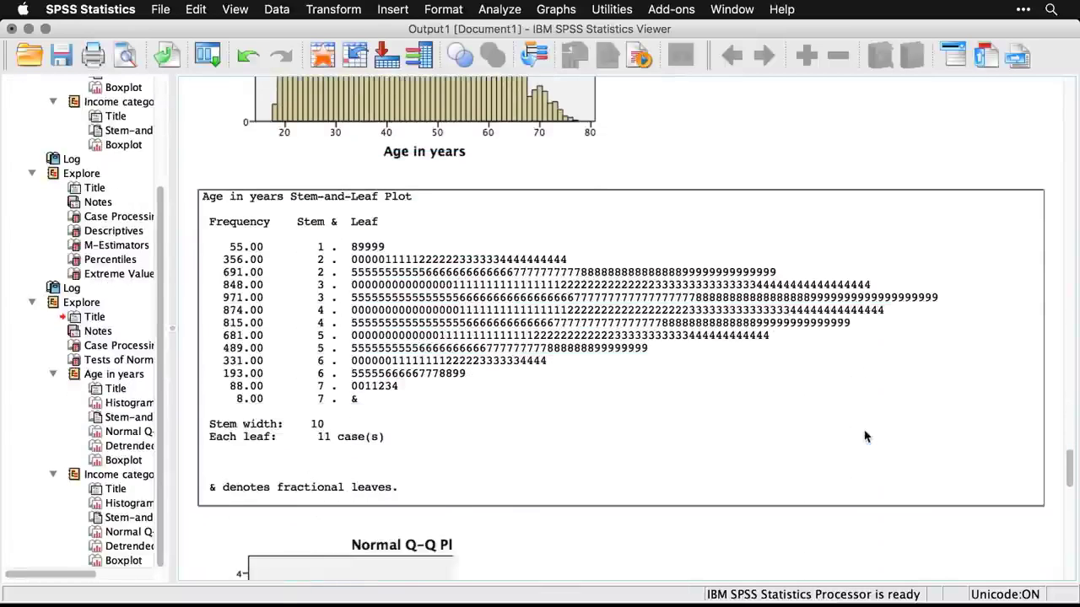
{"action": "scroll", "coordinate": [864, 436], "scroll_direction": "down", "scroll_amount": 9}
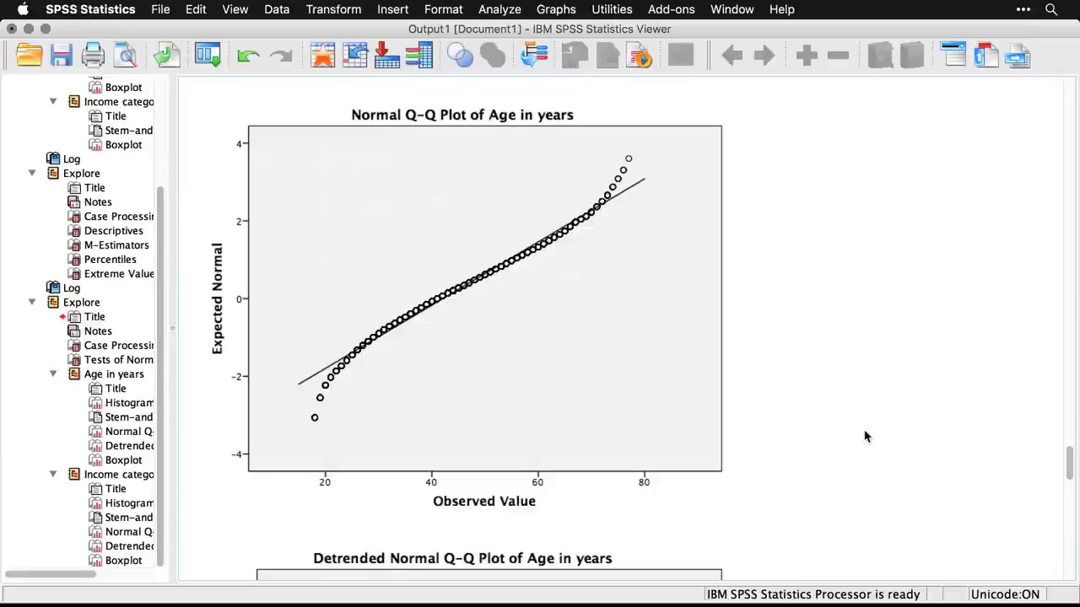
{"action": "left_click", "coordinate": [599, 444]}
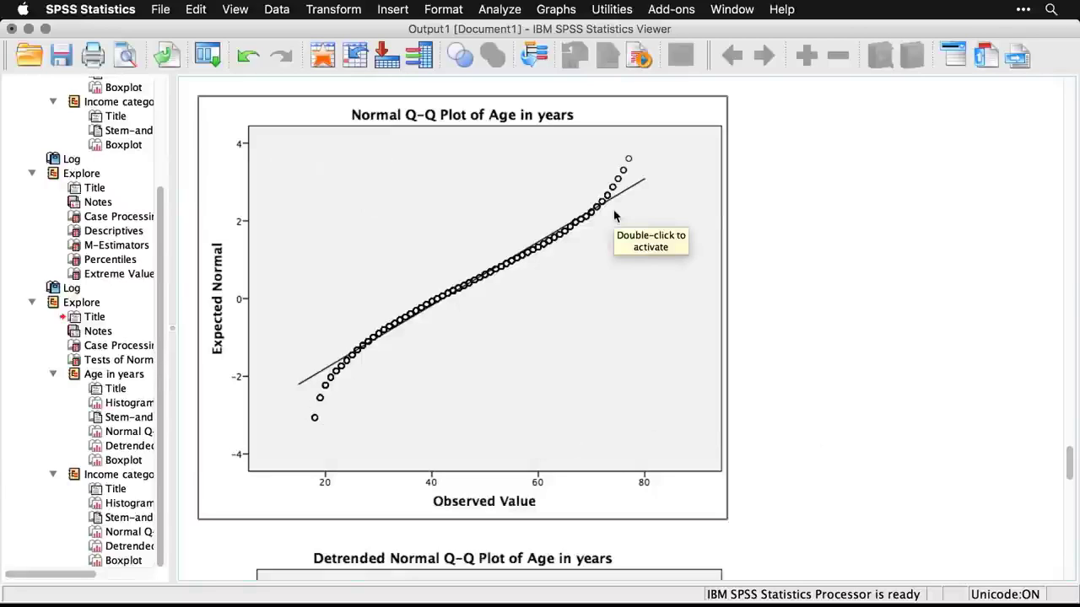
{"action": "left_click", "coordinate": [799, 333]}
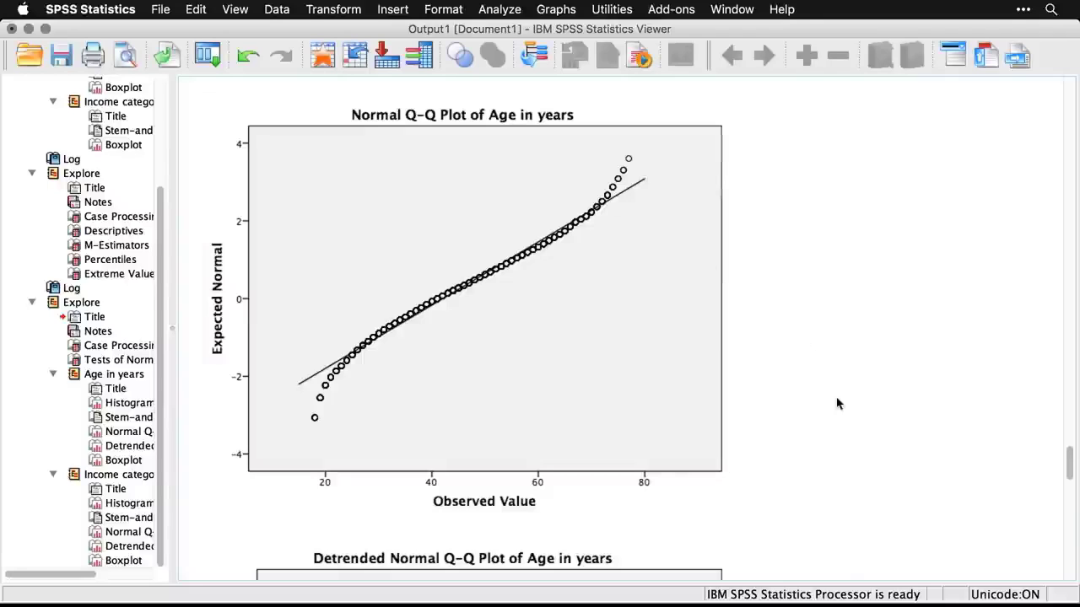
{"action": "scroll", "coordinate": [837, 403], "scroll_direction": "down", "scroll_amount": 6}
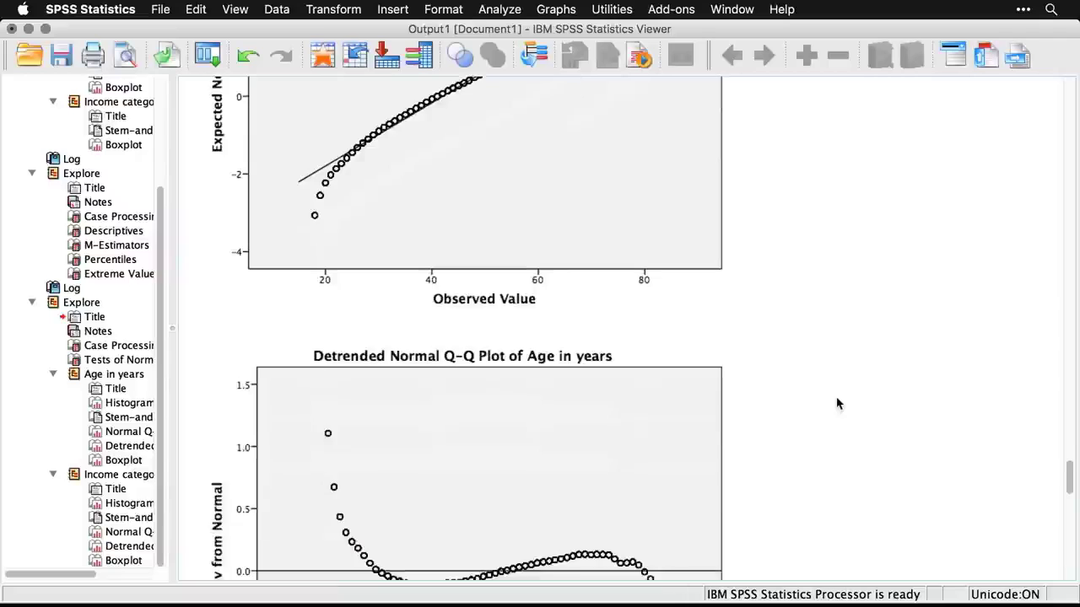
{"action": "scroll", "coordinate": [836, 403], "scroll_direction": "down", "scroll_amount": 1}
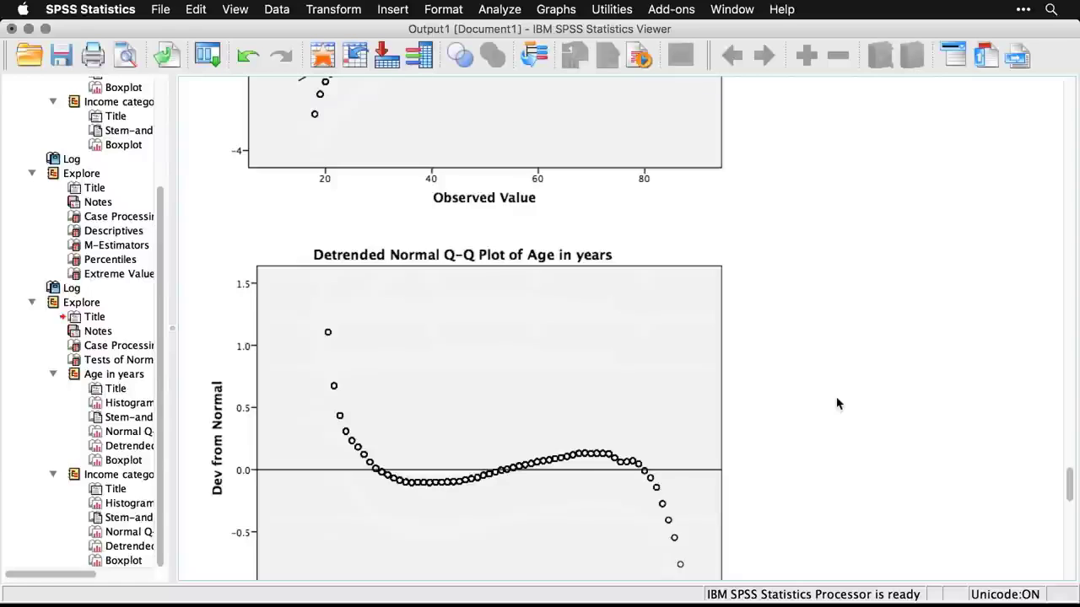
{"action": "scroll", "coordinate": [836, 403], "scroll_direction": "down", "scroll_amount": 9}
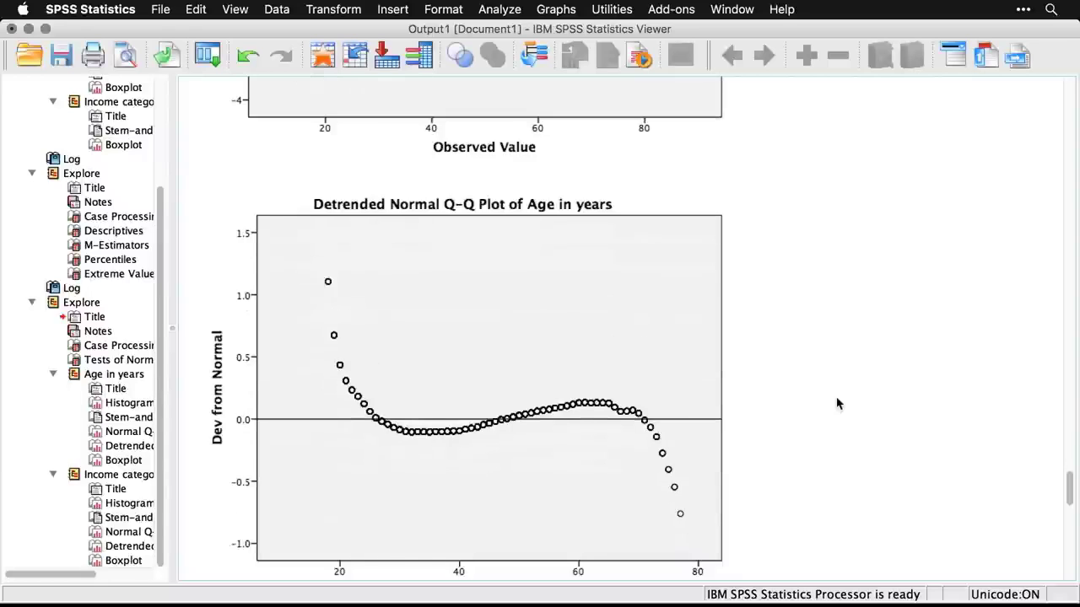
{"action": "scroll", "coordinate": [837, 403], "scroll_direction": "down", "scroll_amount": 4}
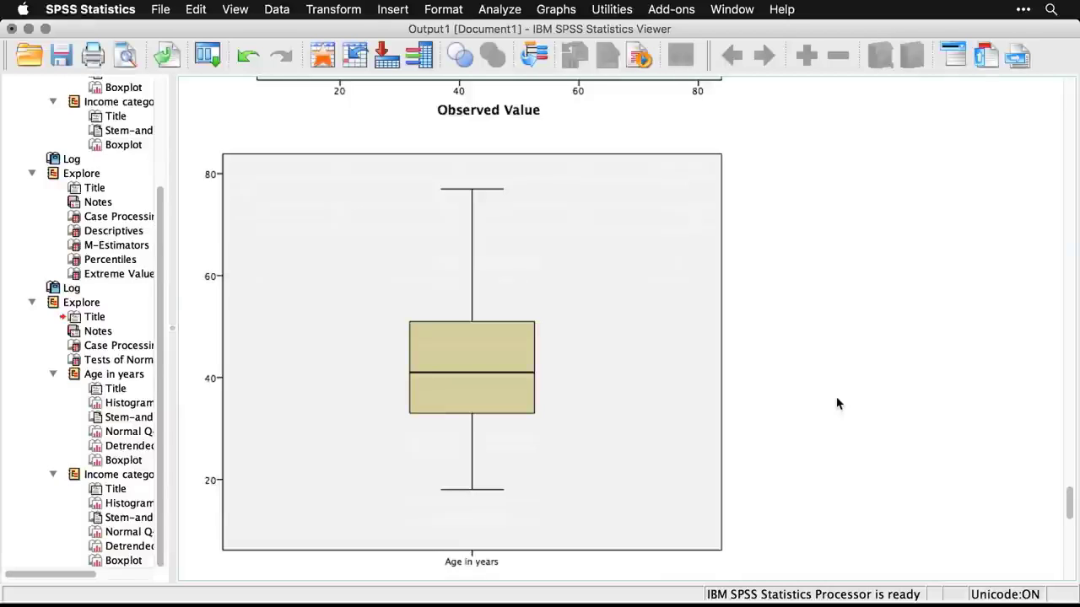
Examine the Income category in thousands output, from its histogram and stem-and-leaf plot through the normal and detrended Q-Q plots
{"action": "scroll", "coordinate": [837, 404], "scroll_direction": "down", "scroll_amount": 10}
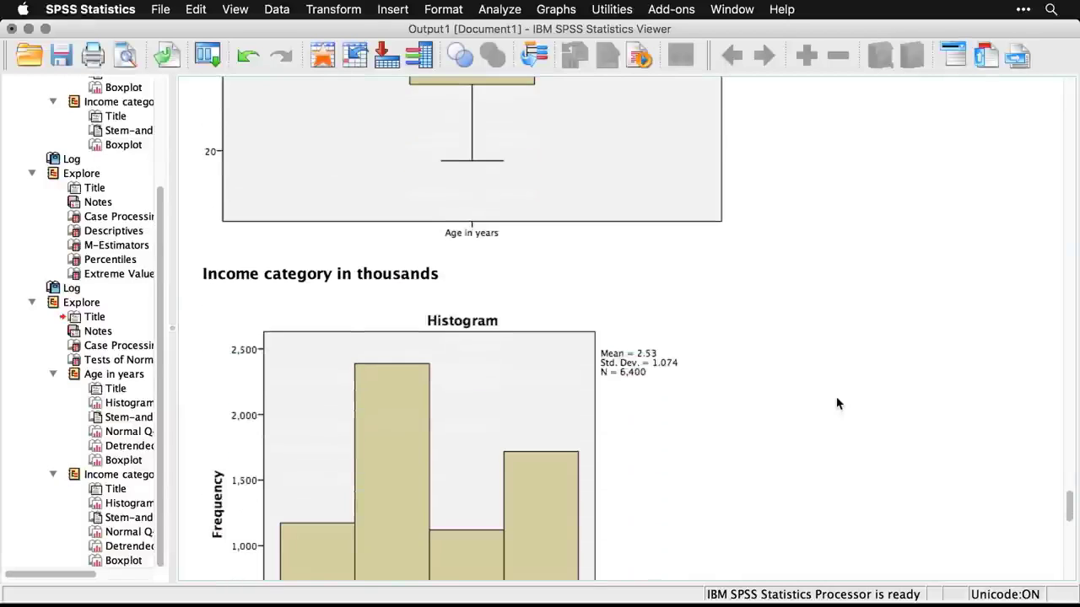
{"action": "scroll", "coordinate": [836, 403], "scroll_direction": "down", "scroll_amount": 9}
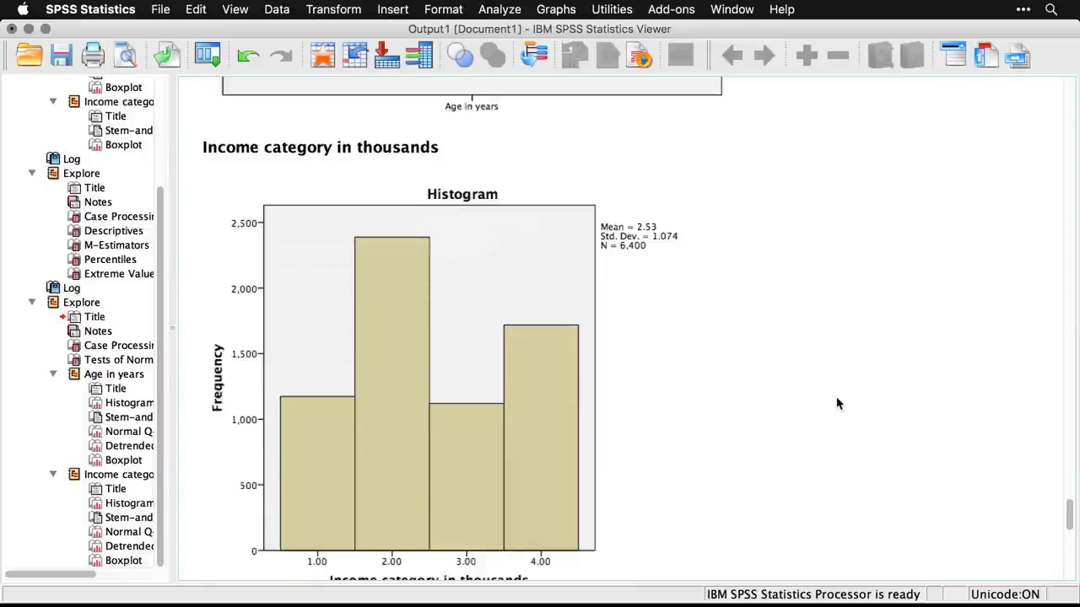
{"action": "scroll", "coordinate": [837, 403], "scroll_direction": "down", "scroll_amount": 10}
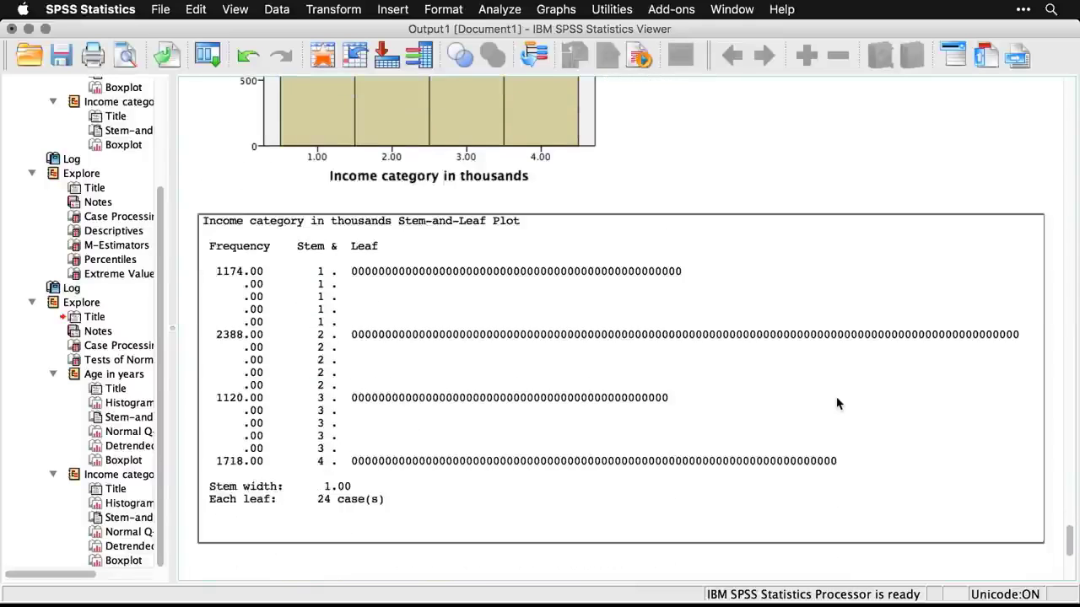
{"action": "scroll", "coordinate": [837, 403], "scroll_direction": "down", "scroll_amount": 1}
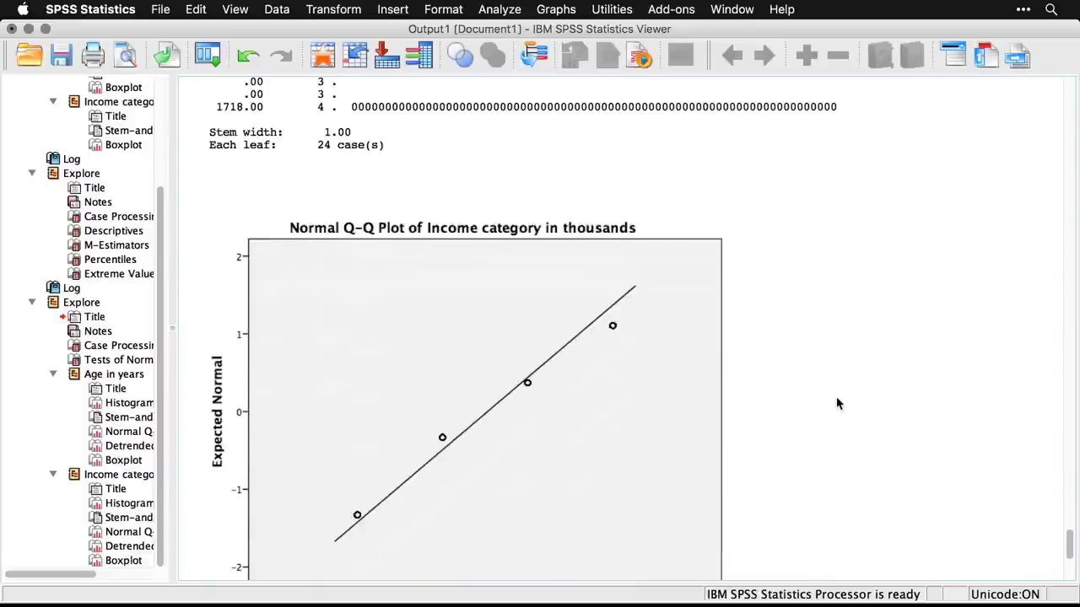
{"action": "scroll", "coordinate": [836, 403], "scroll_direction": "down", "scroll_amount": 1}
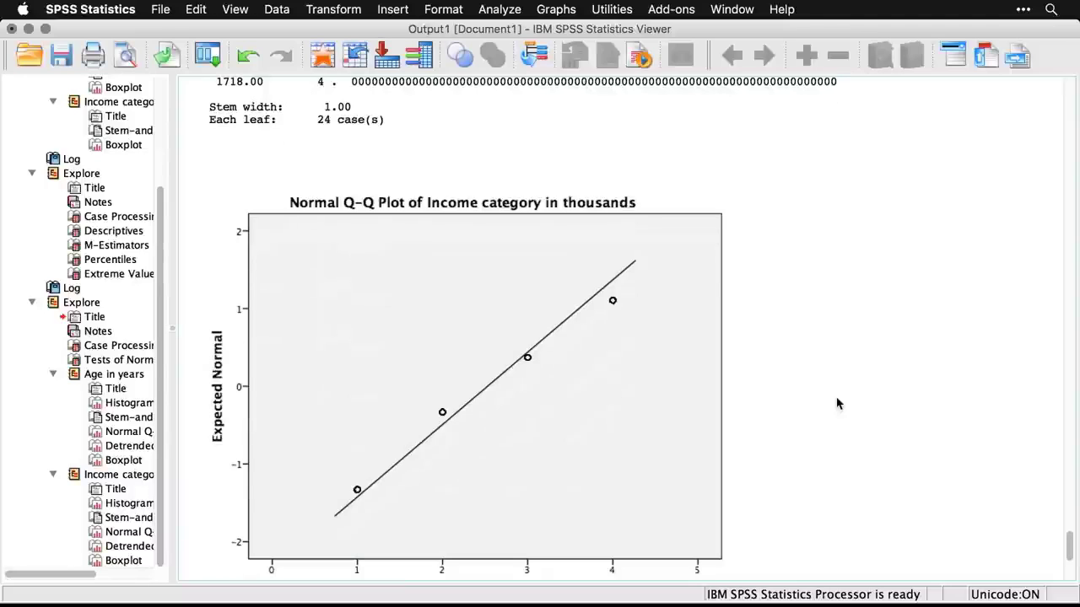
{"action": "scroll", "coordinate": [837, 403], "scroll_direction": "down", "scroll_amount": 4}
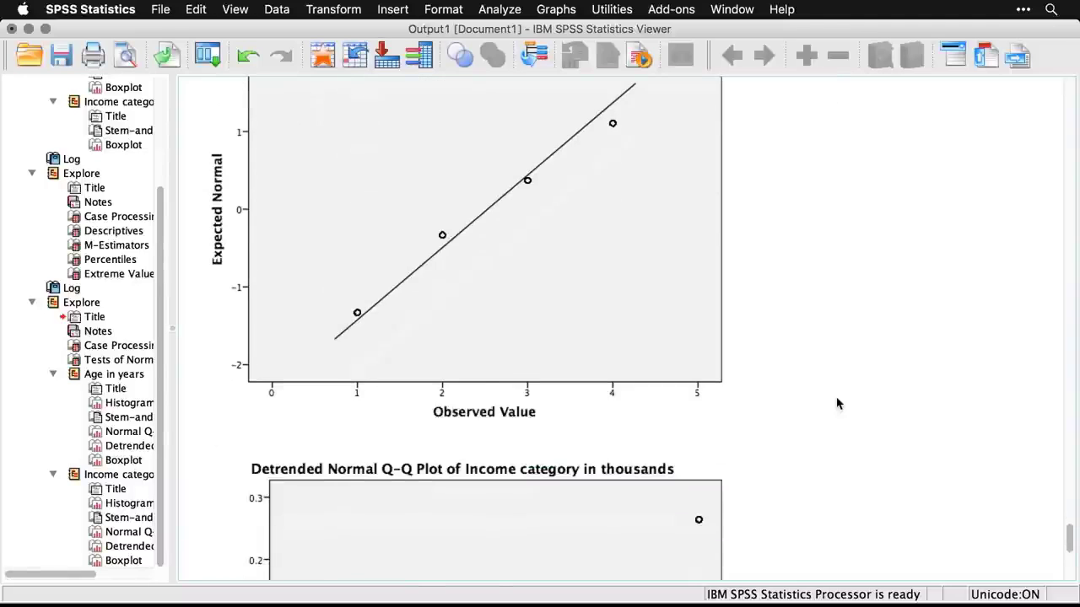
{"action": "scroll", "coordinate": [837, 403], "scroll_direction": "down", "scroll_amount": 7}
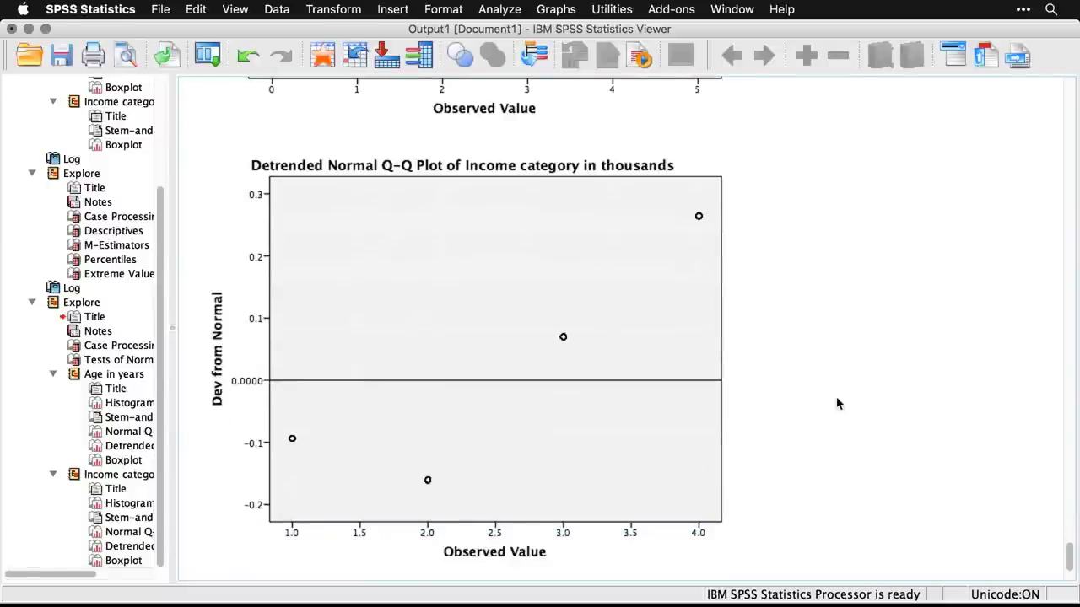
{"action": "scroll", "coordinate": [837, 404], "scroll_direction": "down", "scroll_amount": 8}
{"action": "scroll", "coordinate": [837, 403], "scroll_direction": "down", "scroll_amount": 3}
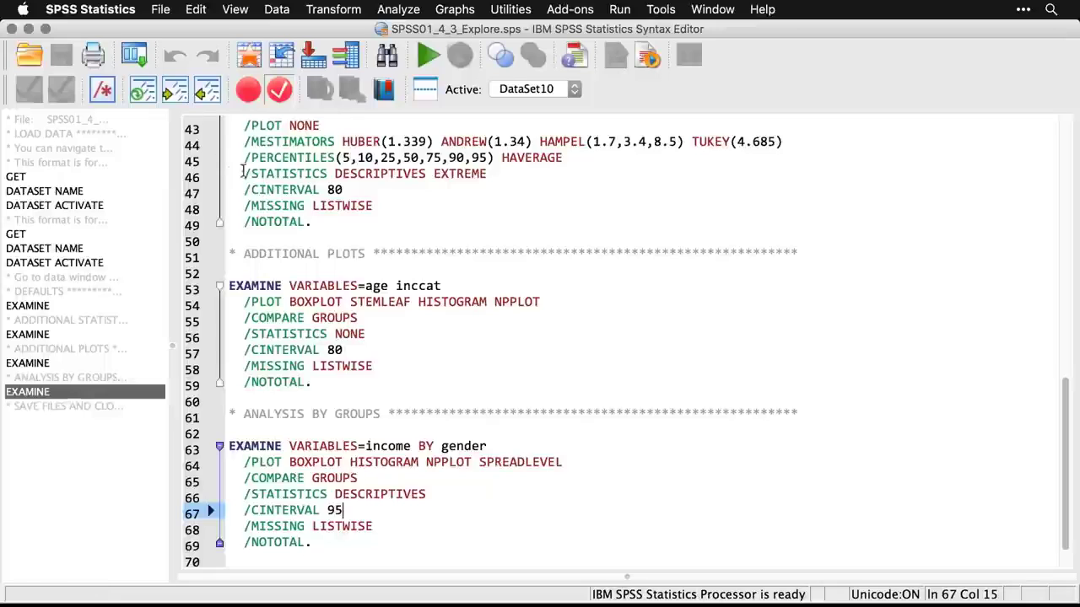
Reopen the Explore dialog from the syntax window and reset it to its default settings
{"action": "left_click", "coordinate": [139, 61]}
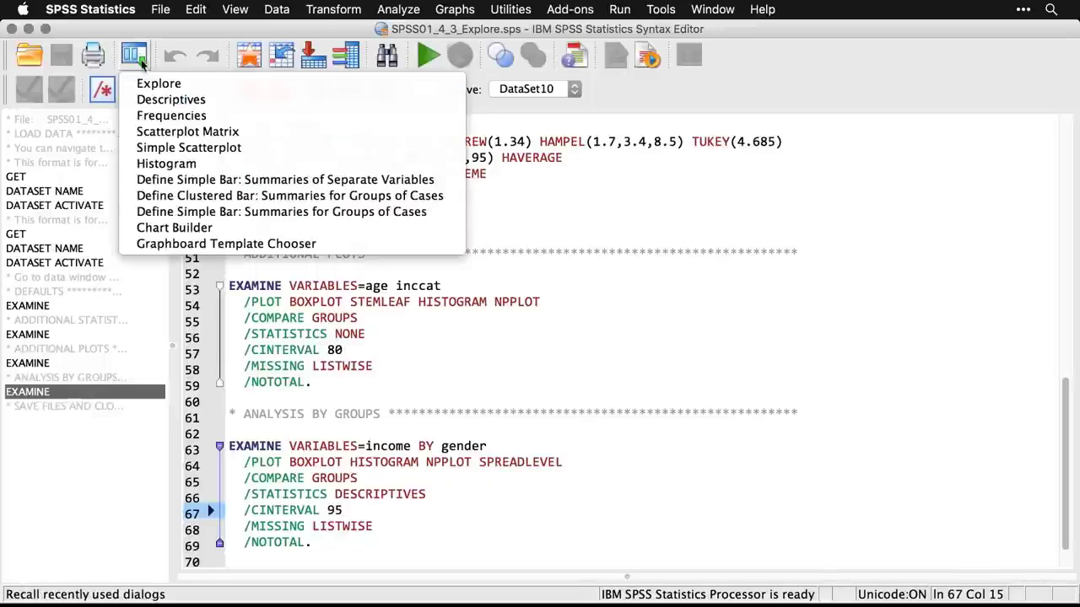
{"action": "left_click", "coordinate": [155, 84]}
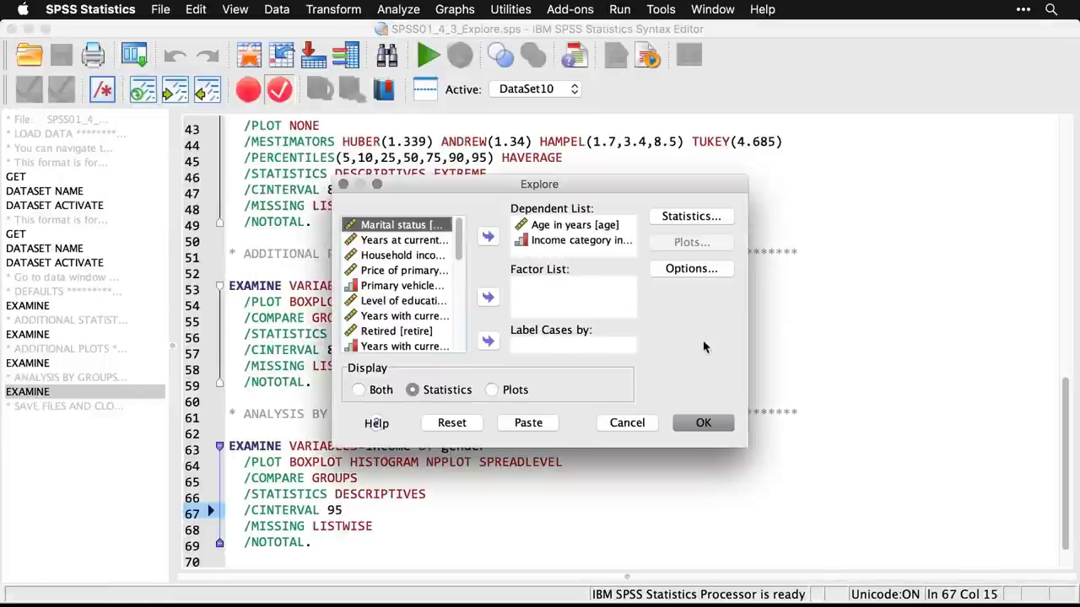
{"action": "left_click", "coordinate": [452, 422]}
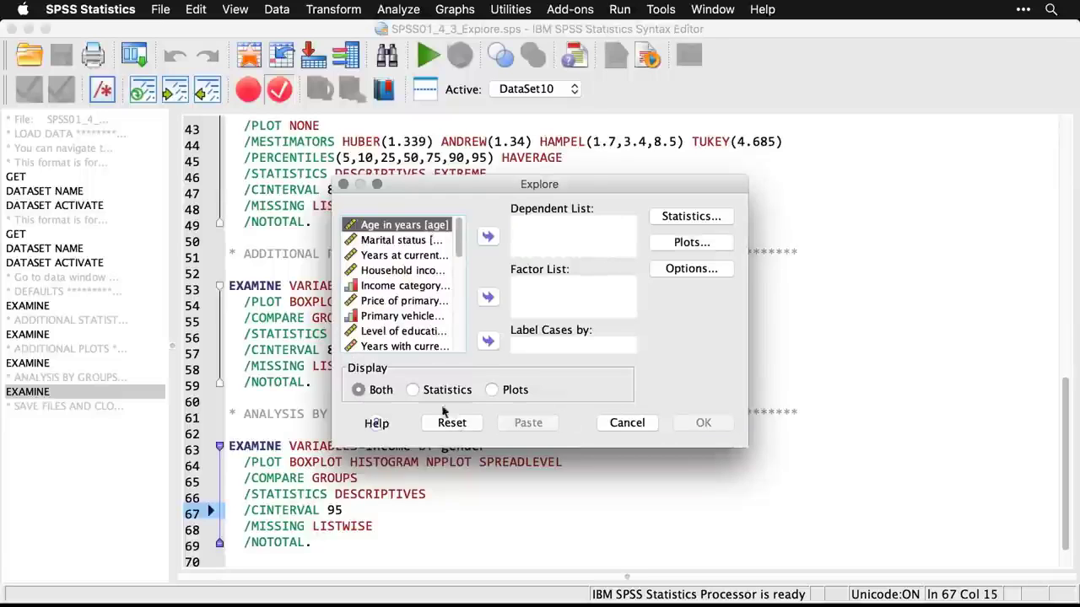
Assign Household income as the dependent variable and Gender as the factor for the Explore analysis
{"action": "left_click", "coordinate": [413, 273]}
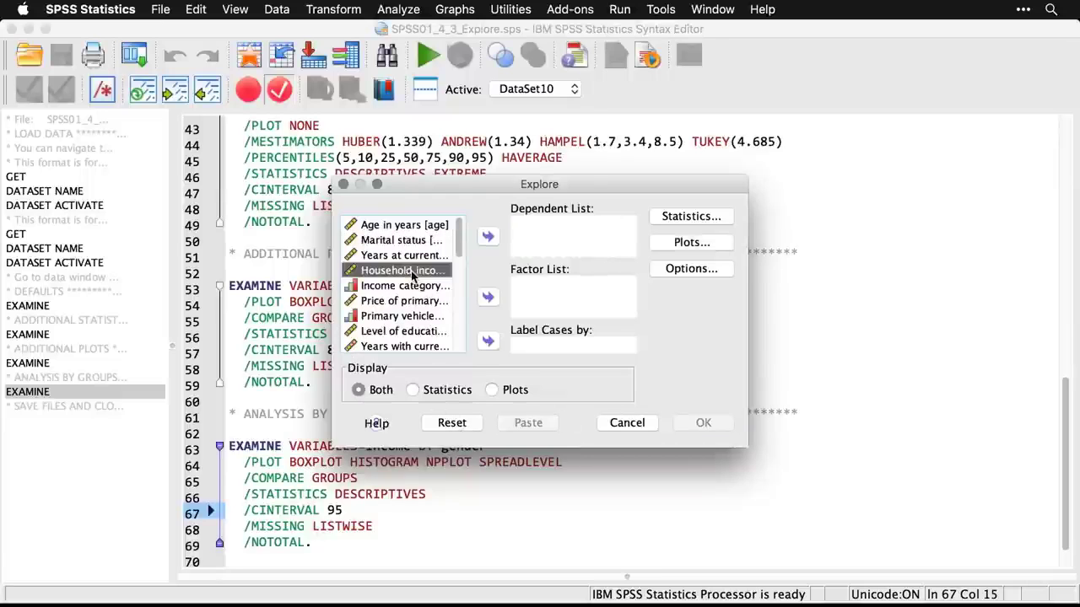
{"action": "left_click", "coordinate": [488, 236]}
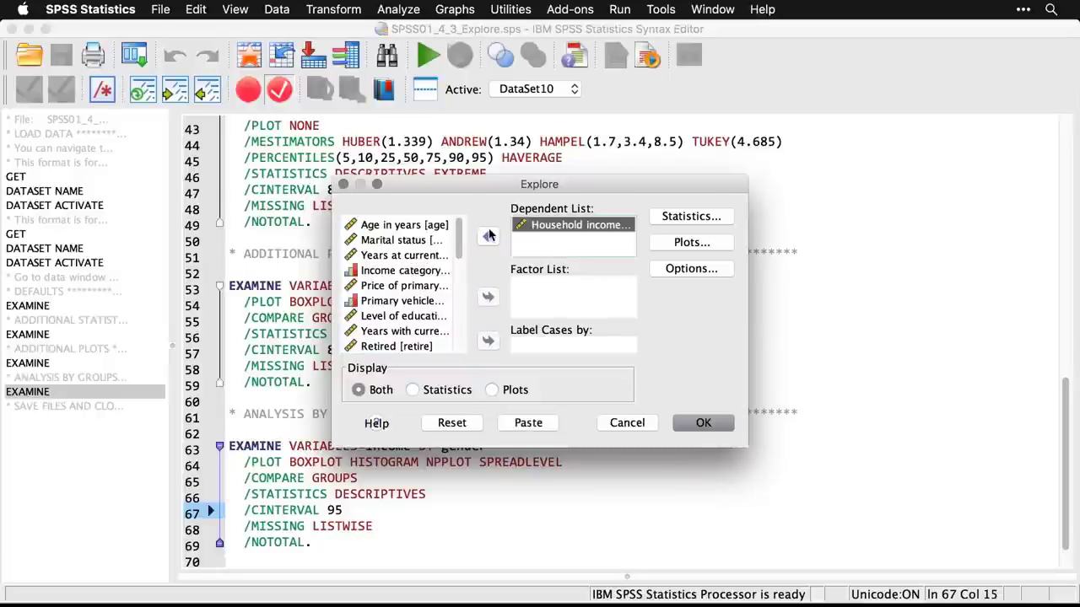
{"action": "scroll", "coordinate": [455, 316], "scroll_direction": "down", "scroll_amount": 4}
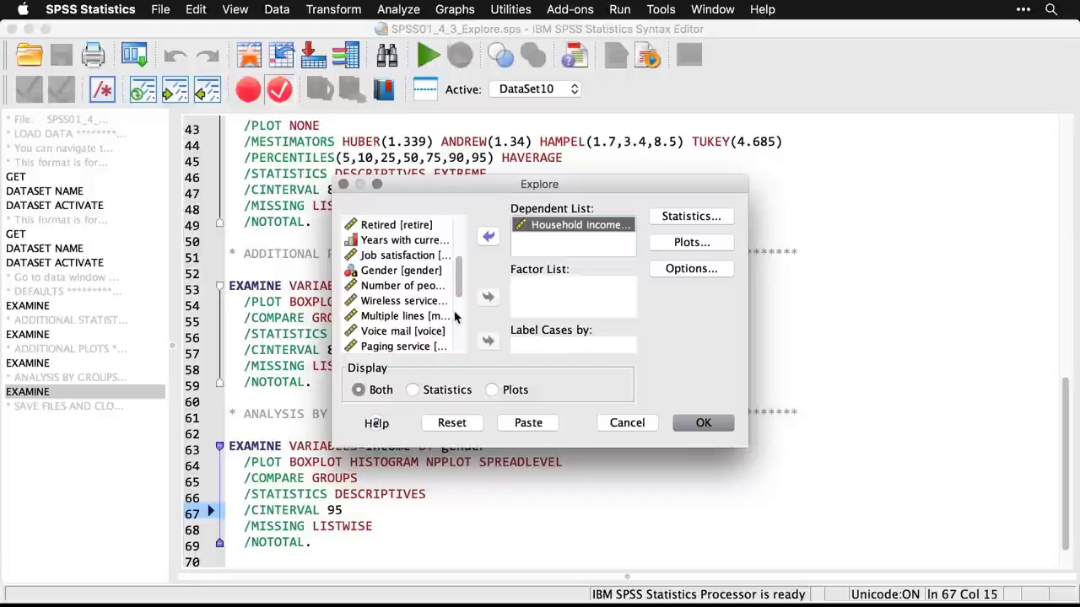
{"action": "left_click", "coordinate": [380, 272]}
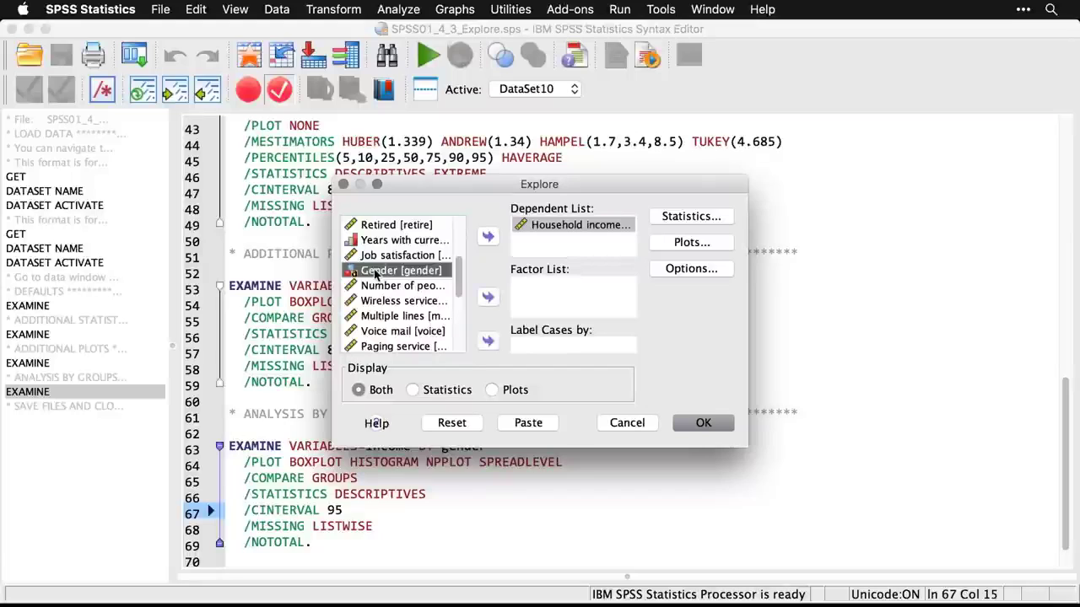
{"action": "left_click", "coordinate": [488, 299]}
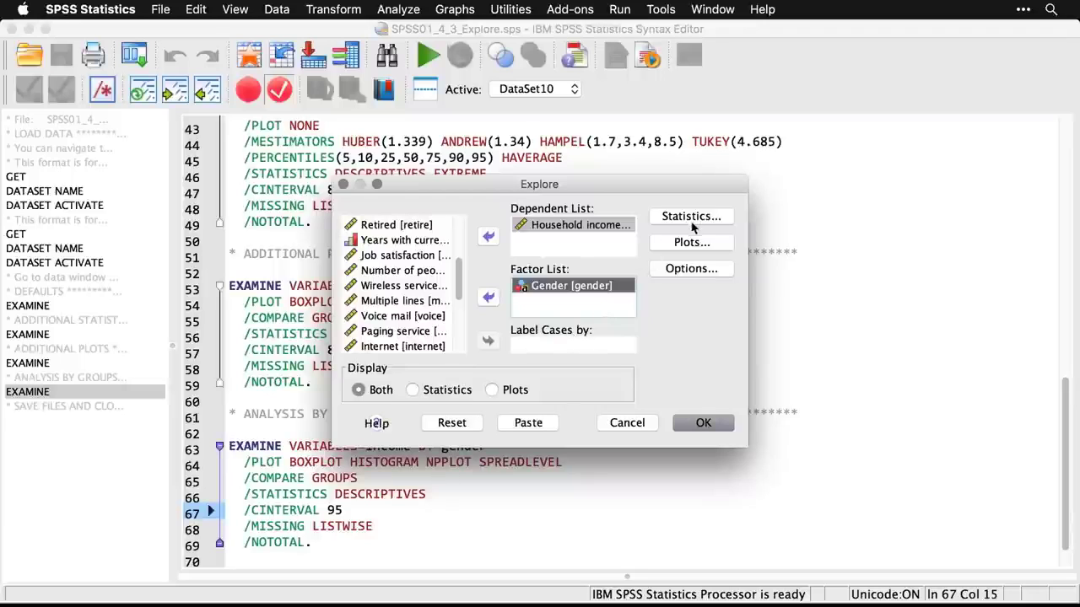
Limit the Explore output to plots and replace the stem-and-leaf plot with a histogram
{"action": "left_click", "coordinate": [491, 390]}
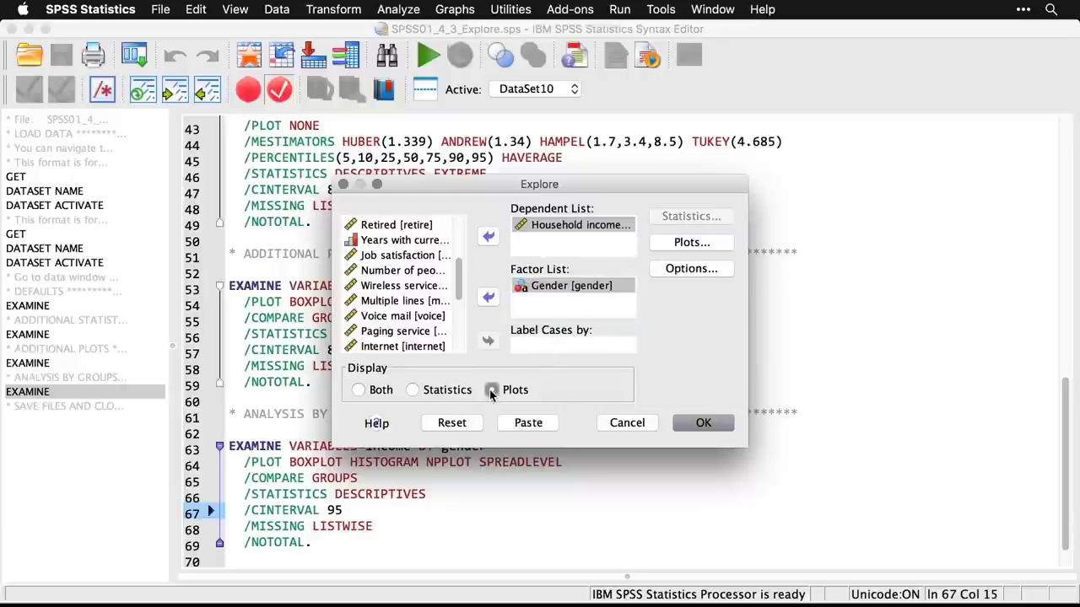
{"action": "left_click", "coordinate": [695, 244]}
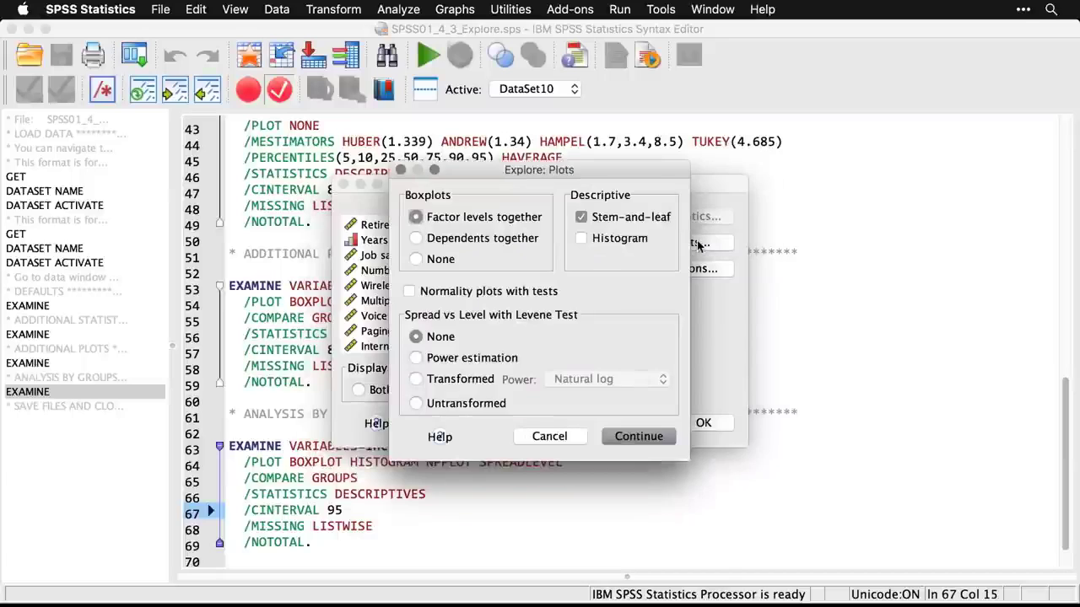
{"action": "left_click", "coordinate": [581, 218]}
{"action": "left_click", "coordinate": [581, 239]}
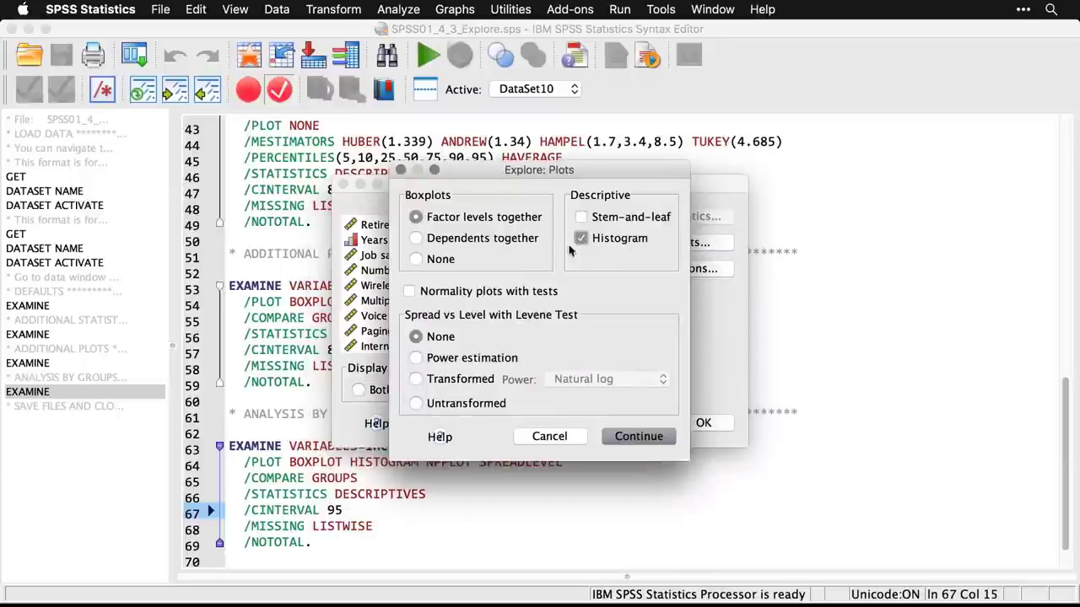
Request normality plots with tests and a spread-versus-level Power estimation, and run the Explore analysis
{"action": "left_click", "coordinate": [408, 293]}
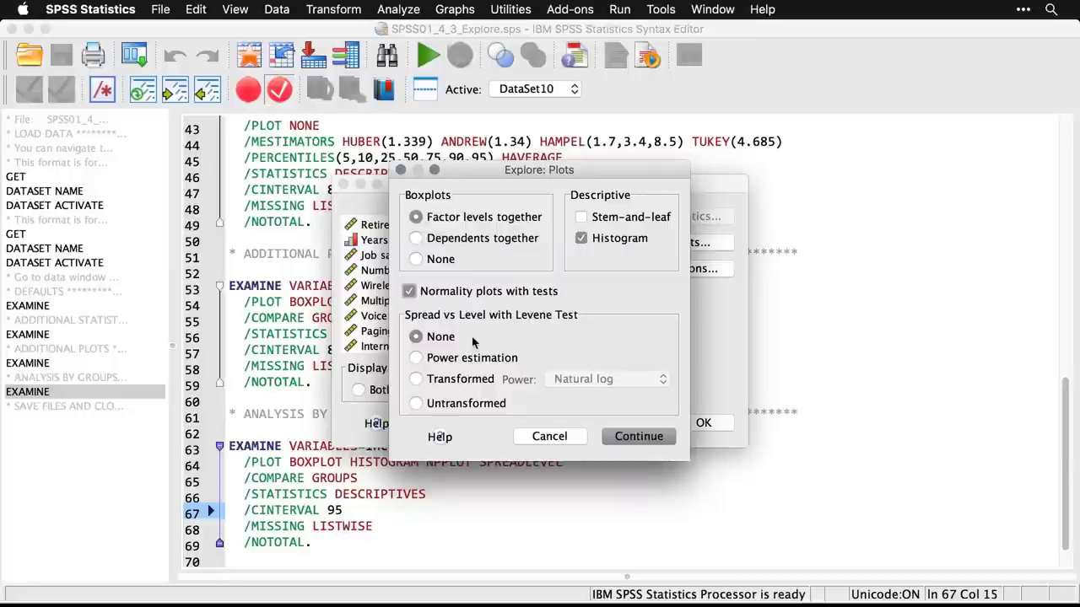
{"action": "left_click", "coordinate": [419, 358]}
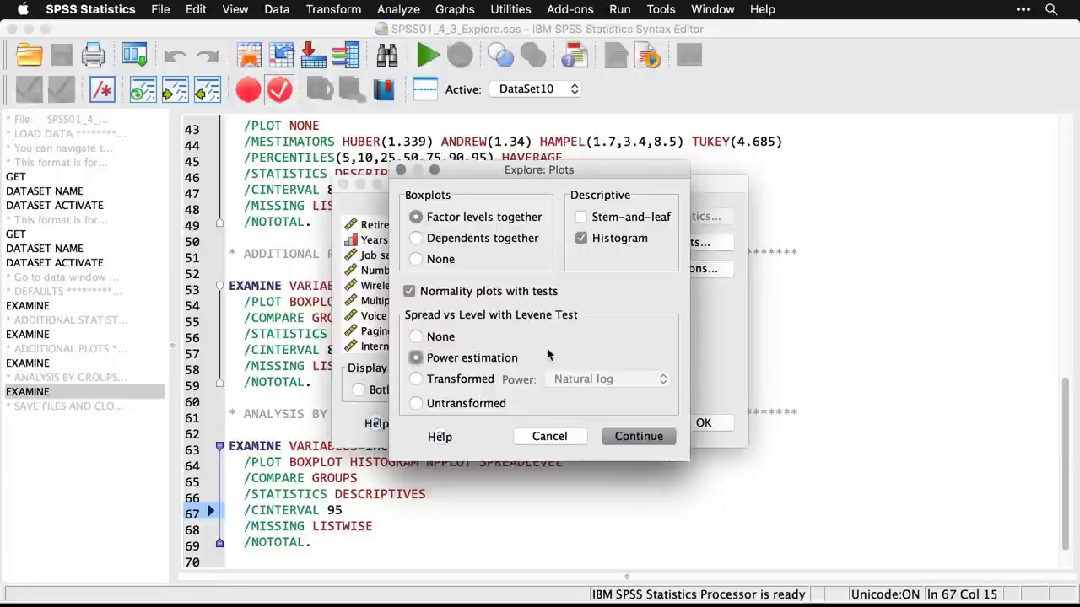
{"action": "left_click", "coordinate": [639, 438]}
{"action": "left_click", "coordinate": [706, 423]}
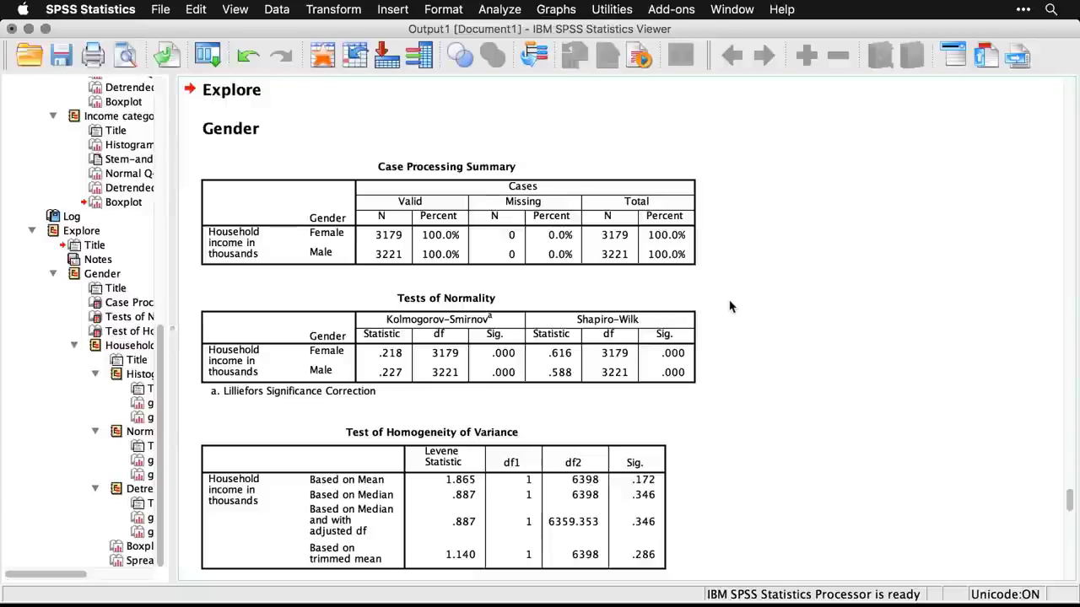
Examine the Tests of Normality and Test of Homogeneity of Variance tables for household income by gender
{"action": "left_click", "coordinate": [647, 374]}
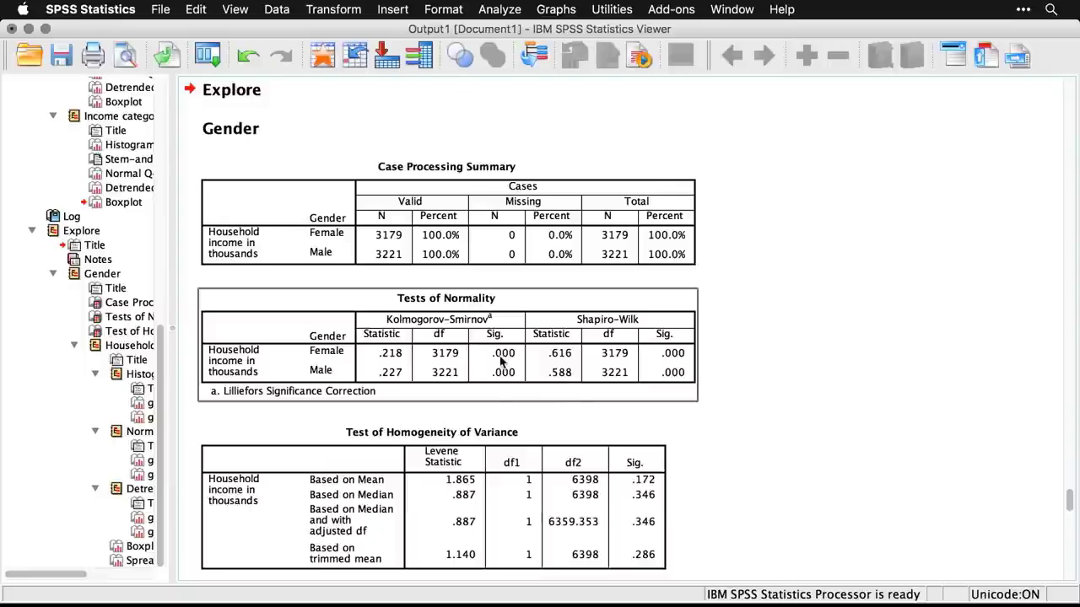
{"action": "left_click", "coordinate": [750, 397]}
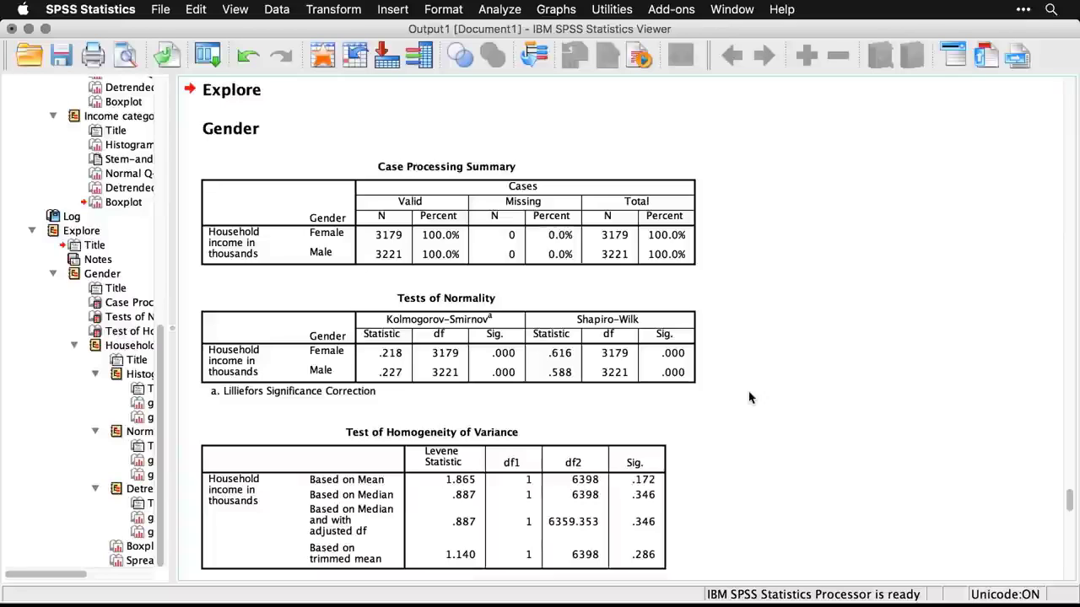
{"action": "scroll", "coordinate": [750, 396], "scroll_direction": "down", "scroll_amount": 2}
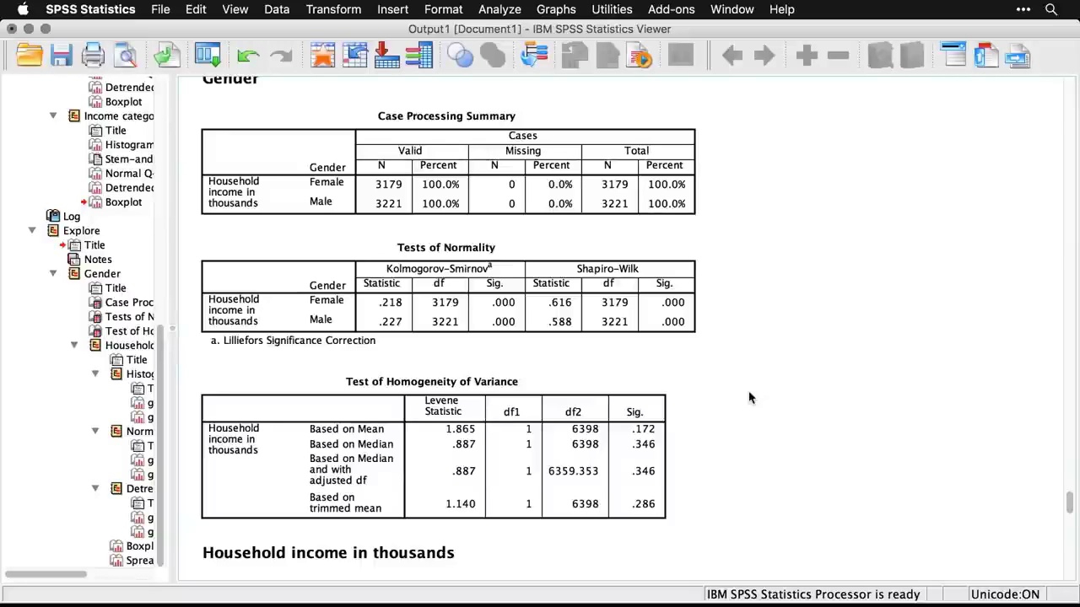
{"action": "left_click", "coordinate": [658, 445]}
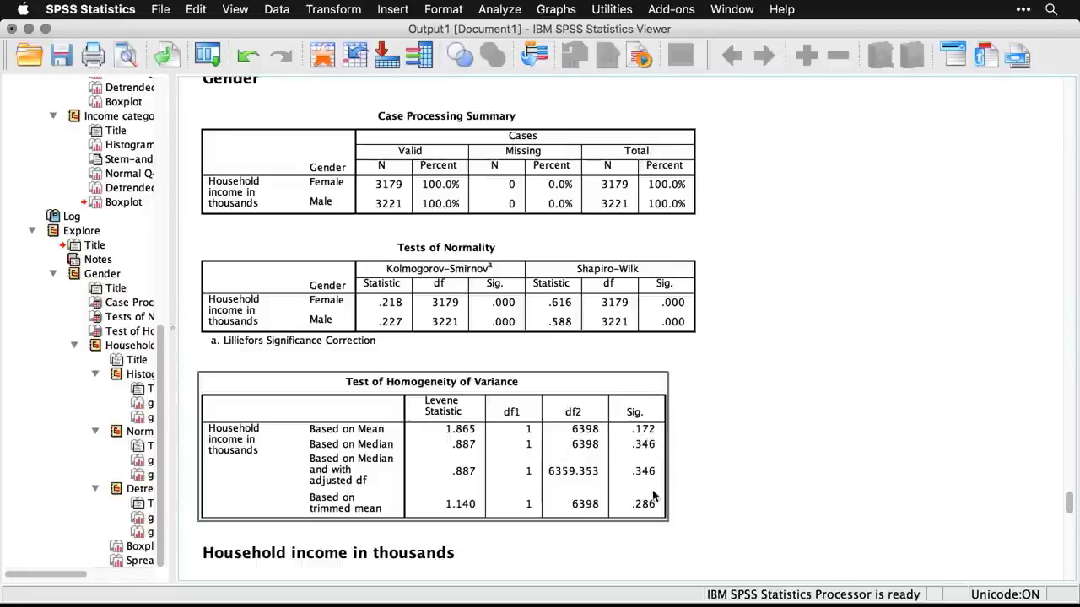
{"action": "left_click", "coordinate": [716, 526]}
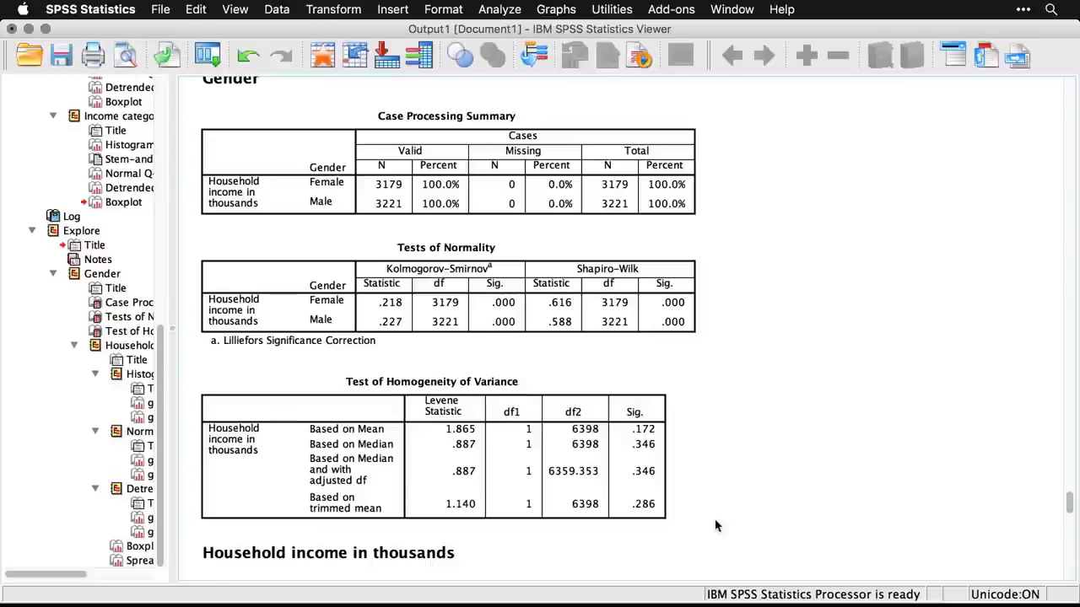
Compare the household income histograms for the female and male groups
{"action": "scroll", "coordinate": [715, 526], "scroll_direction": "down", "scroll_amount": 5}
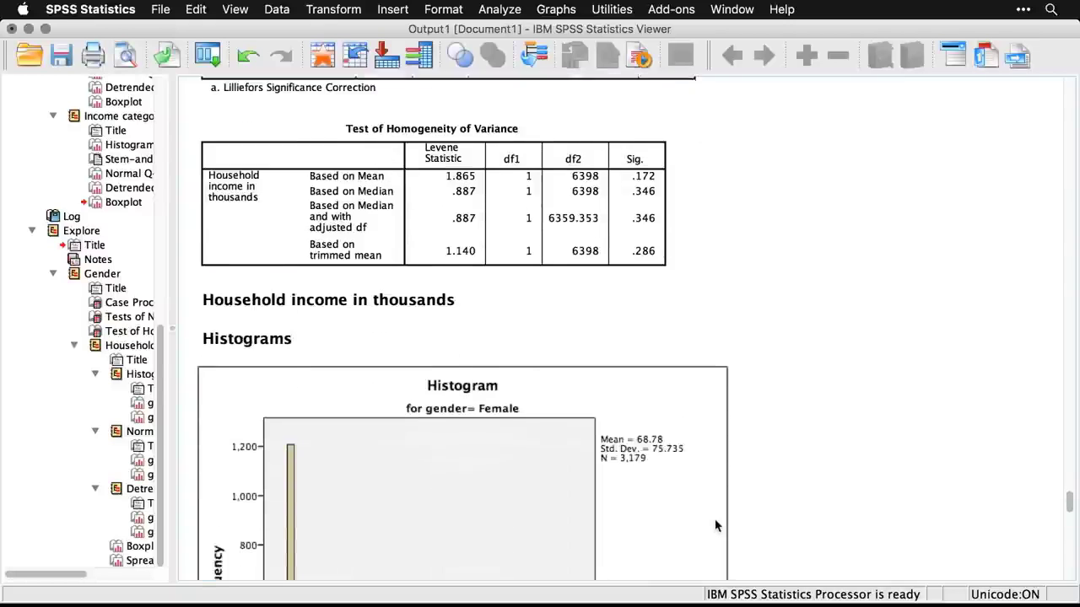
{"action": "scroll", "coordinate": [716, 525], "scroll_direction": "down", "scroll_amount": 3}
{"action": "scroll", "coordinate": [829, 517], "scroll_direction": "down", "scroll_amount": 2}
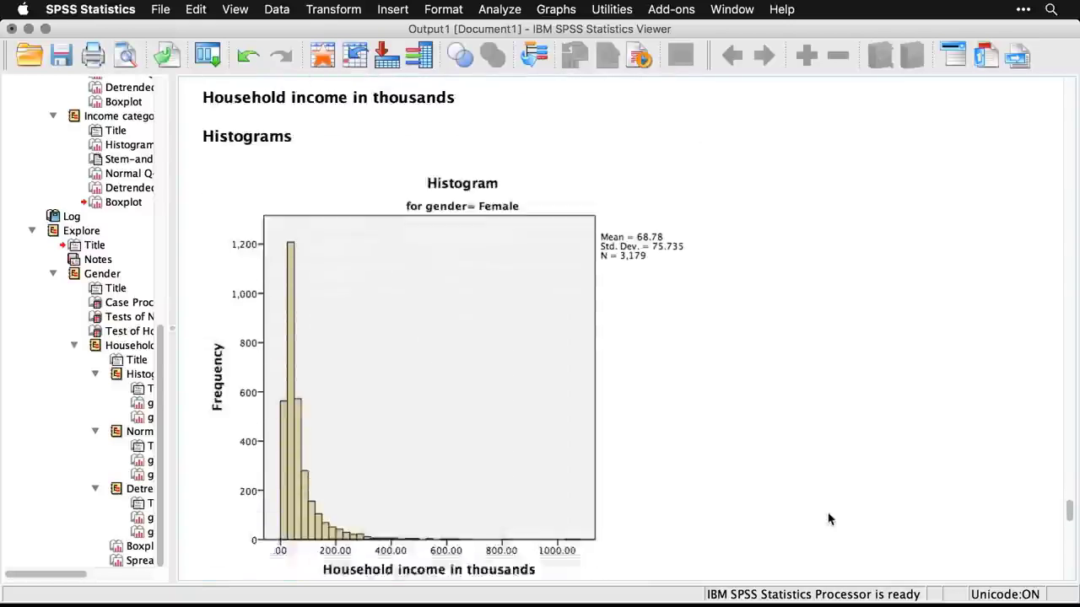
{"action": "scroll", "coordinate": [828, 519], "scroll_direction": "down", "scroll_amount": 1}
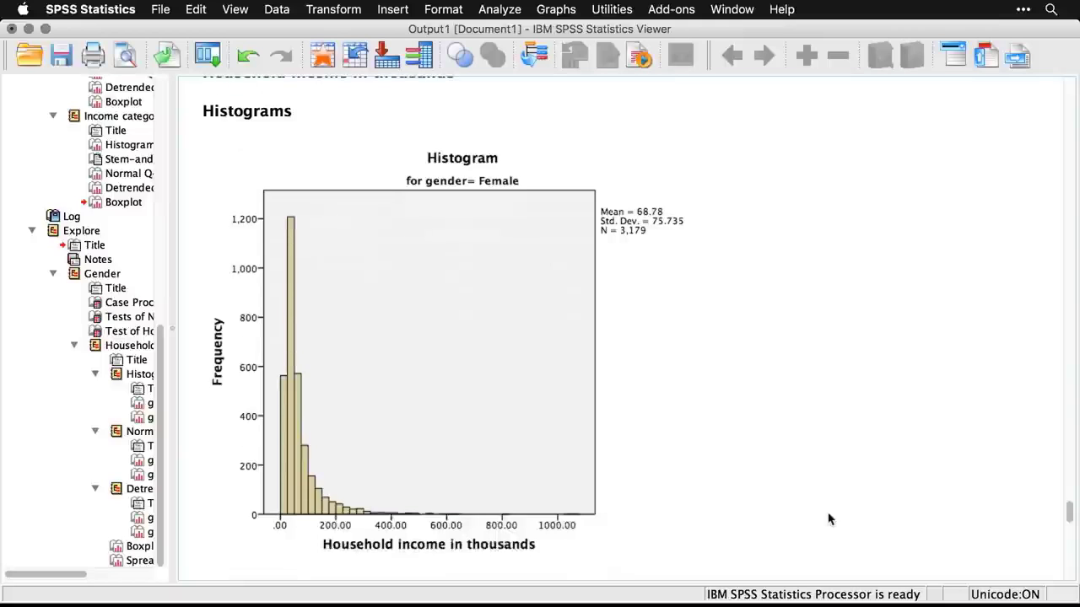
{"action": "scroll", "coordinate": [828, 518], "scroll_direction": "down", "scroll_amount": 6}
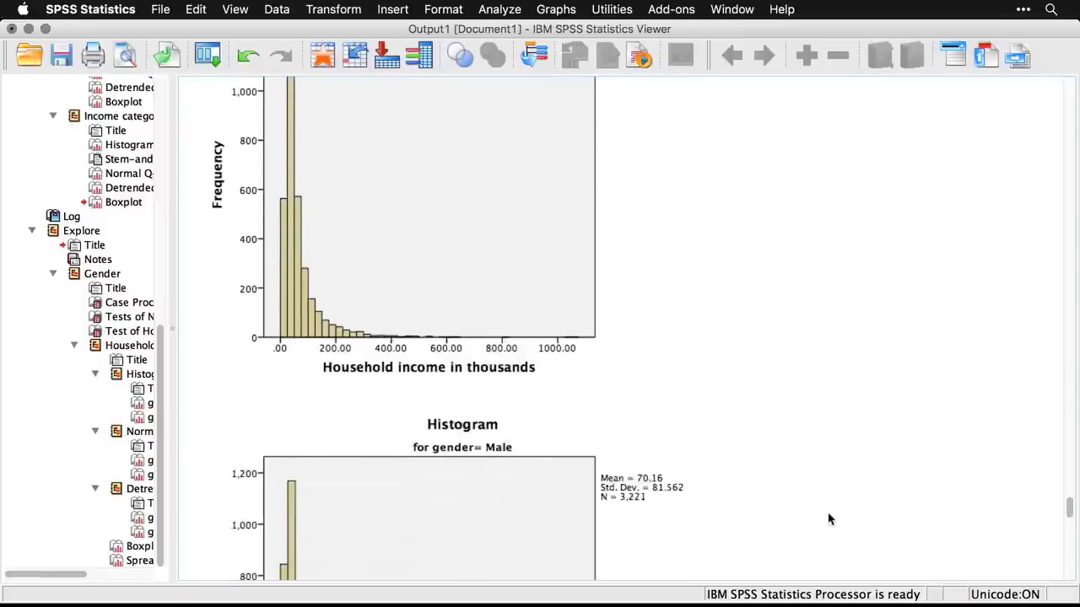
{"action": "scroll", "coordinate": [828, 519], "scroll_direction": "down", "scroll_amount": 3}
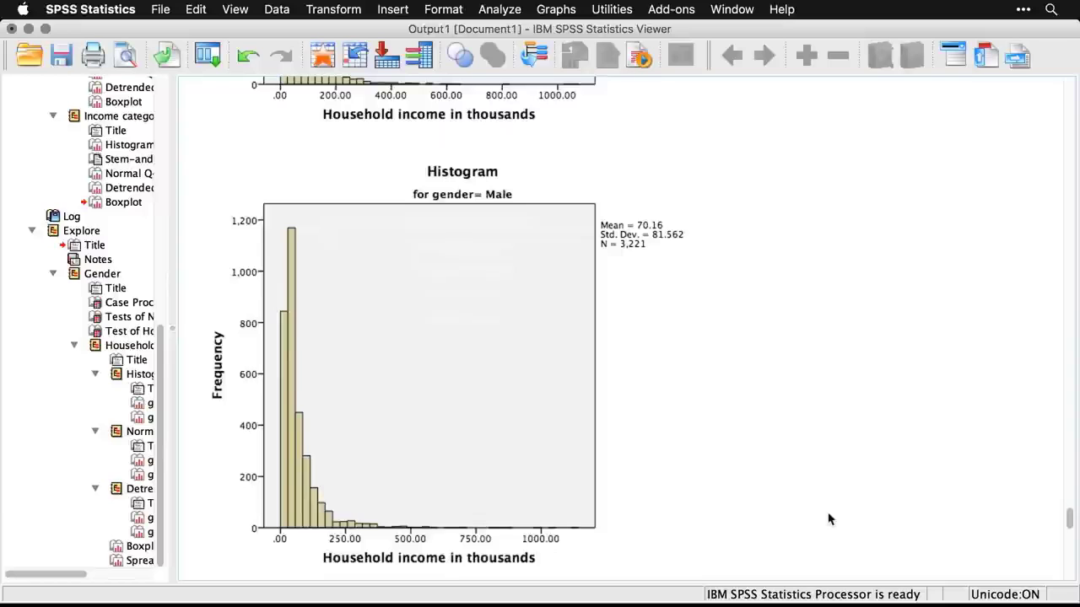
Examine the normal and detrended Q-Q plots of household income for females and males
{"action": "scroll", "coordinate": [828, 519], "scroll_direction": "down", "scroll_amount": 10}
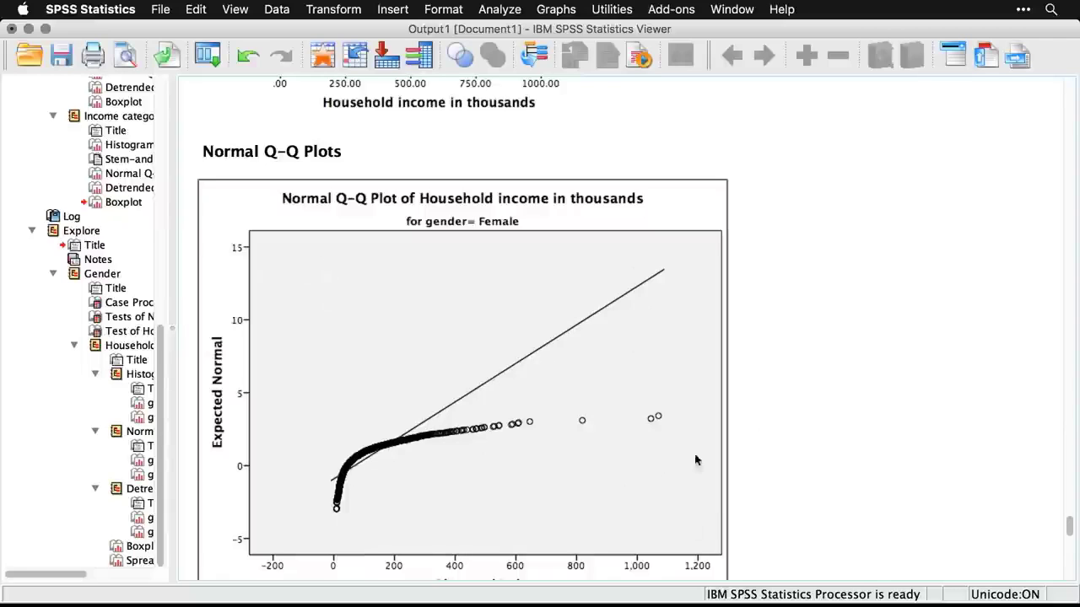
{"action": "scroll", "coordinate": [839, 498], "scroll_direction": "down", "scroll_amount": 5}
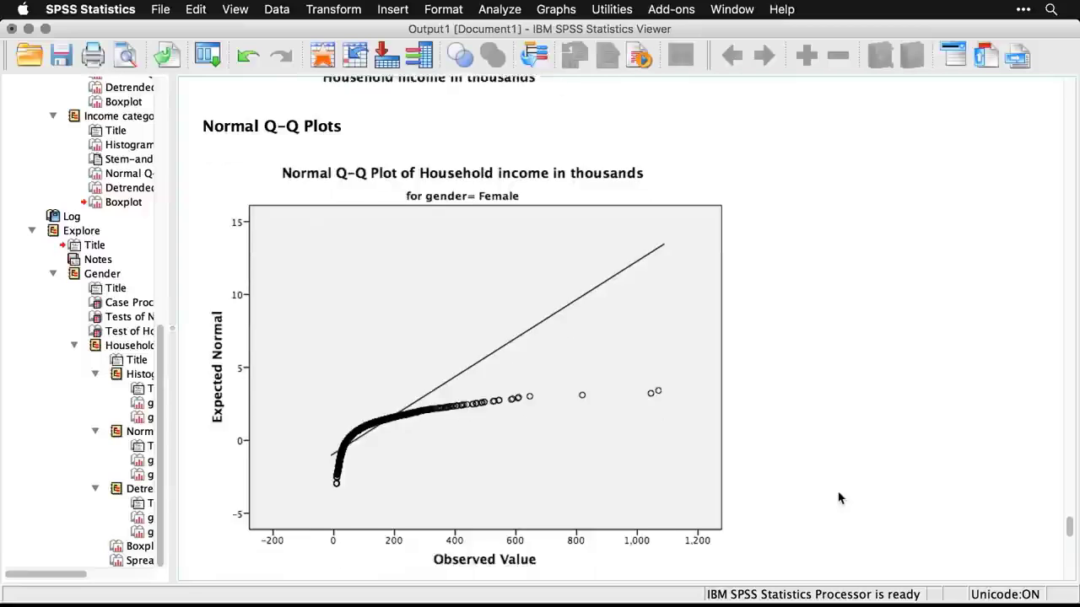
{"action": "scroll", "coordinate": [839, 498], "scroll_direction": "down", "scroll_amount": 6}
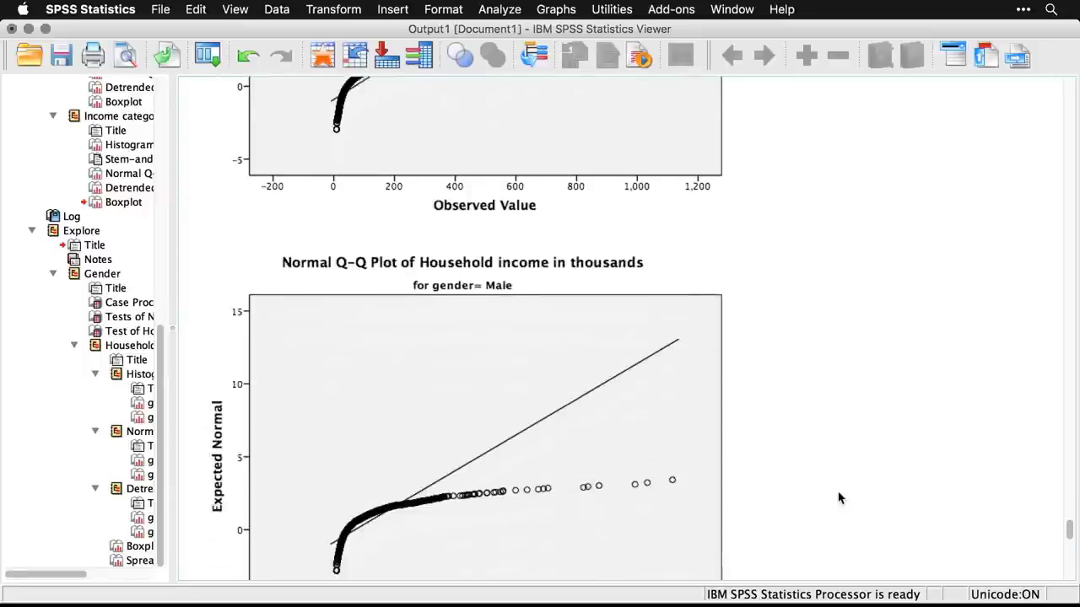
{"action": "scroll", "coordinate": [839, 498], "scroll_direction": "down", "scroll_amount": 7}
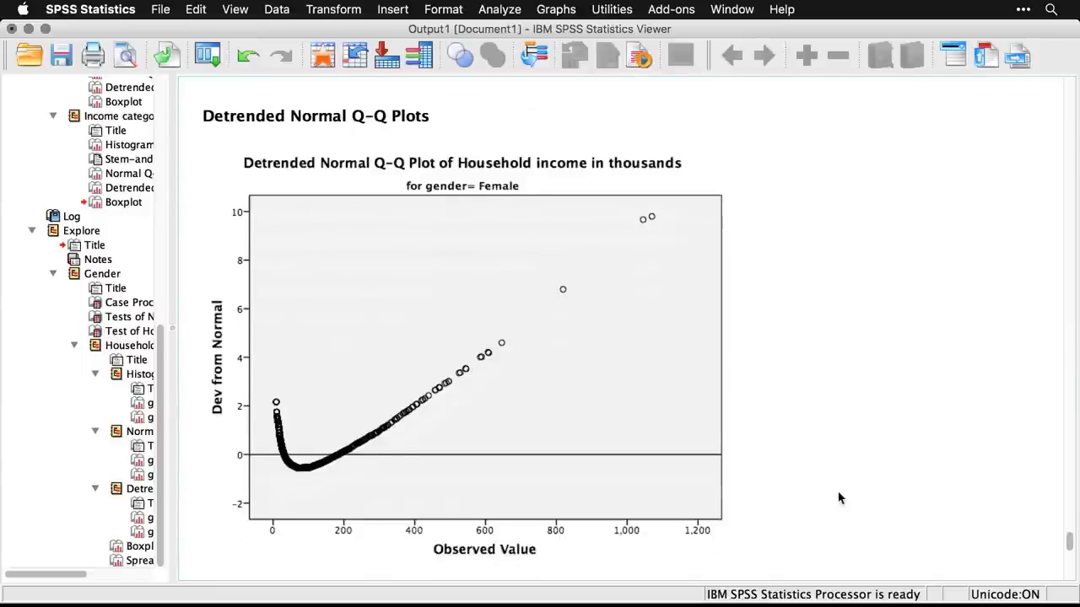
{"action": "scroll", "coordinate": [839, 498], "scroll_direction": "down", "scroll_amount": 8}
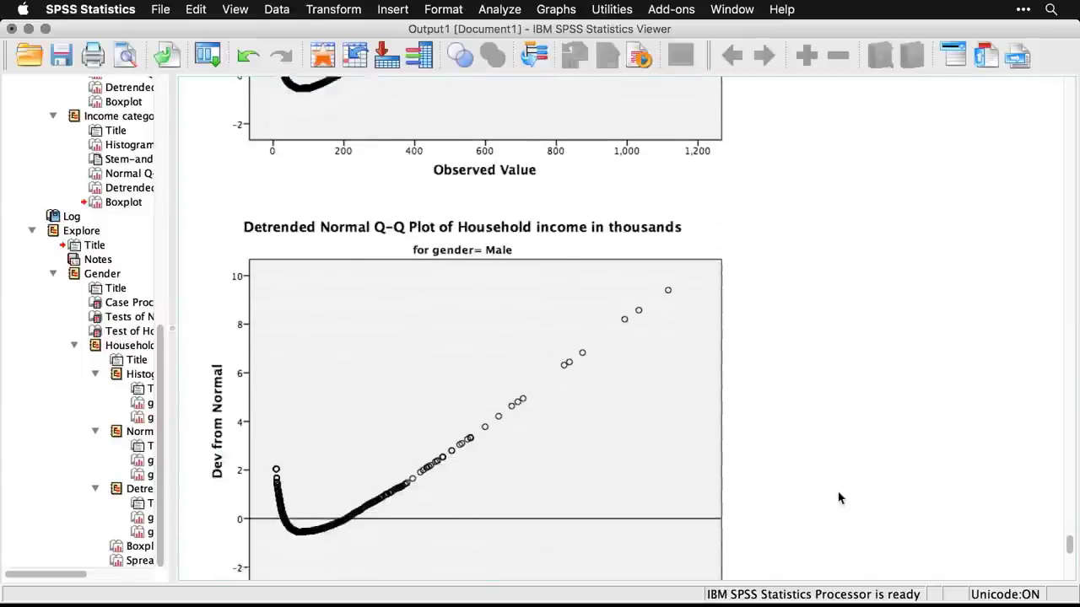
Open the household income by gender boxplot in the Chart Editor, hide the outliers' case-number labels, and return to the output
{"action": "scroll", "coordinate": [839, 498], "scroll_direction": "down", "scroll_amount": 8}
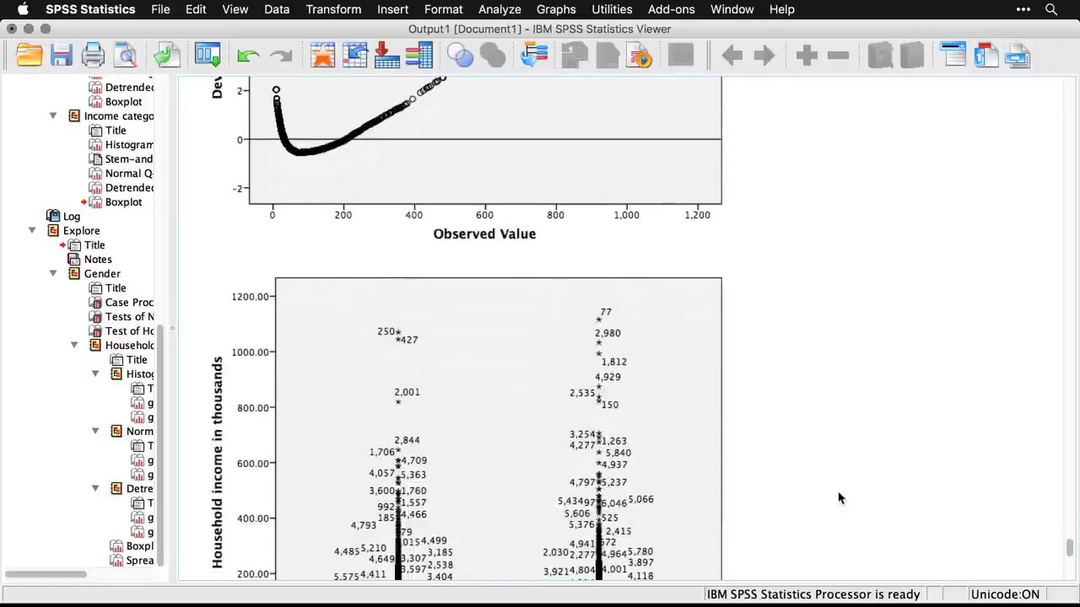
{"action": "scroll", "coordinate": [840, 497], "scroll_direction": "down", "scroll_amount": 3}
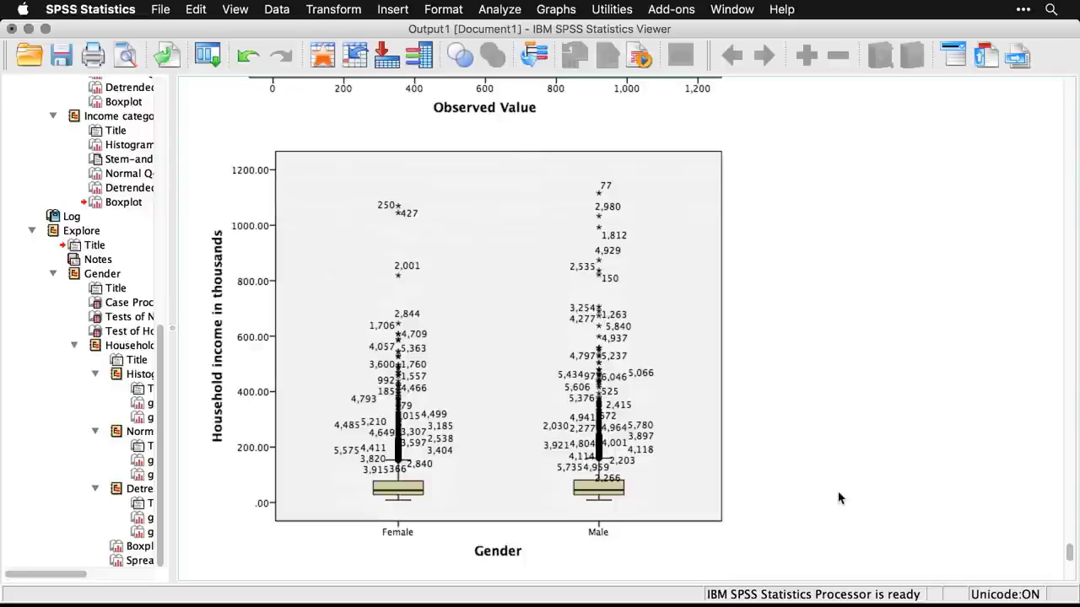
{"action": "left_click", "coordinate": [580, 381]}
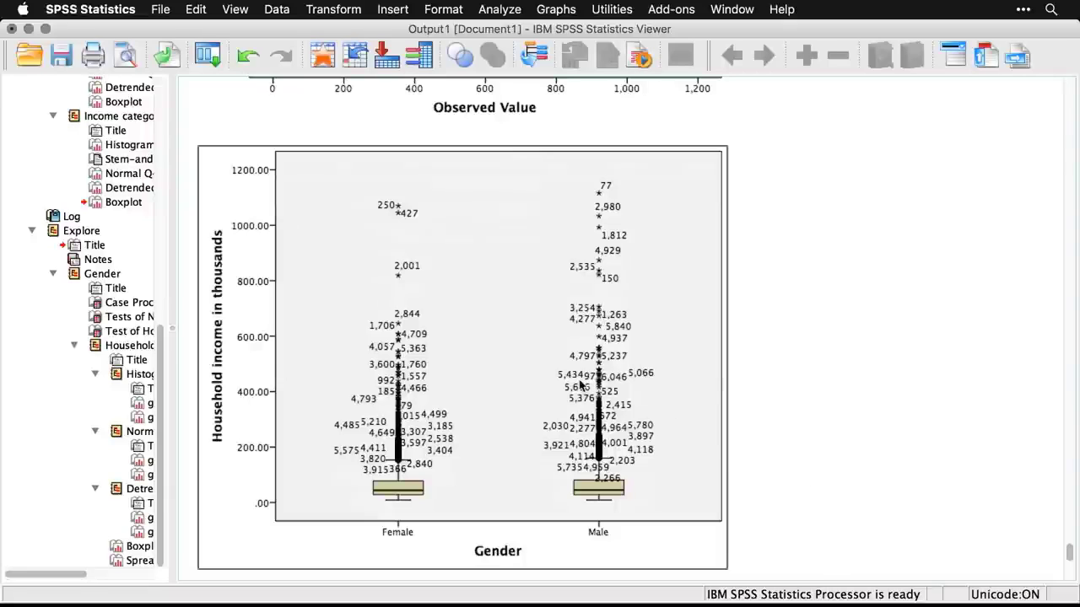
{"action": "double_click", "coordinate": [580, 381]}
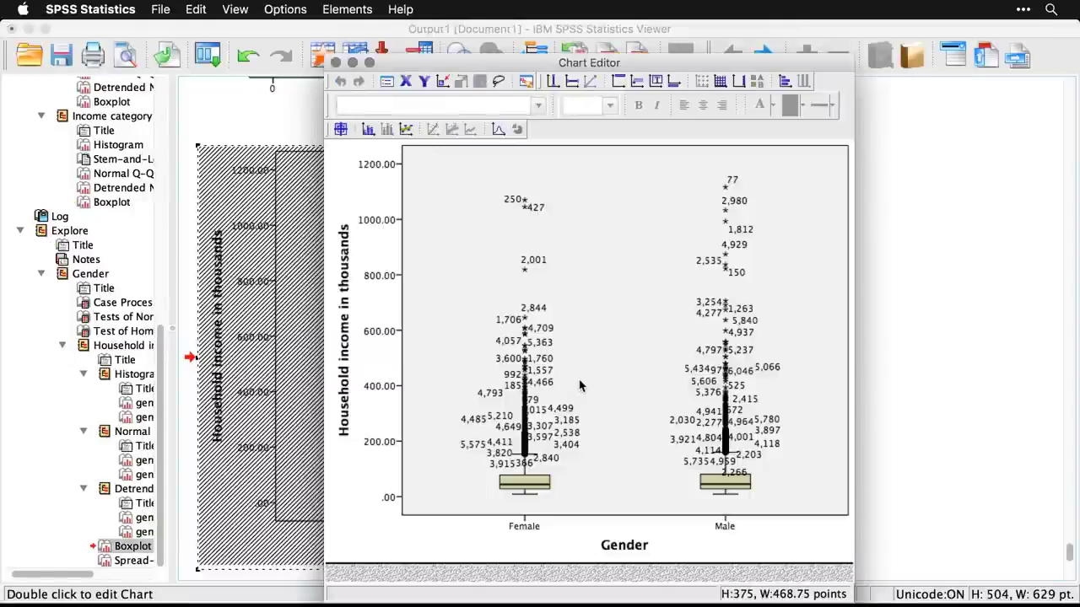
{"action": "left_click", "coordinate": [368, 131]}
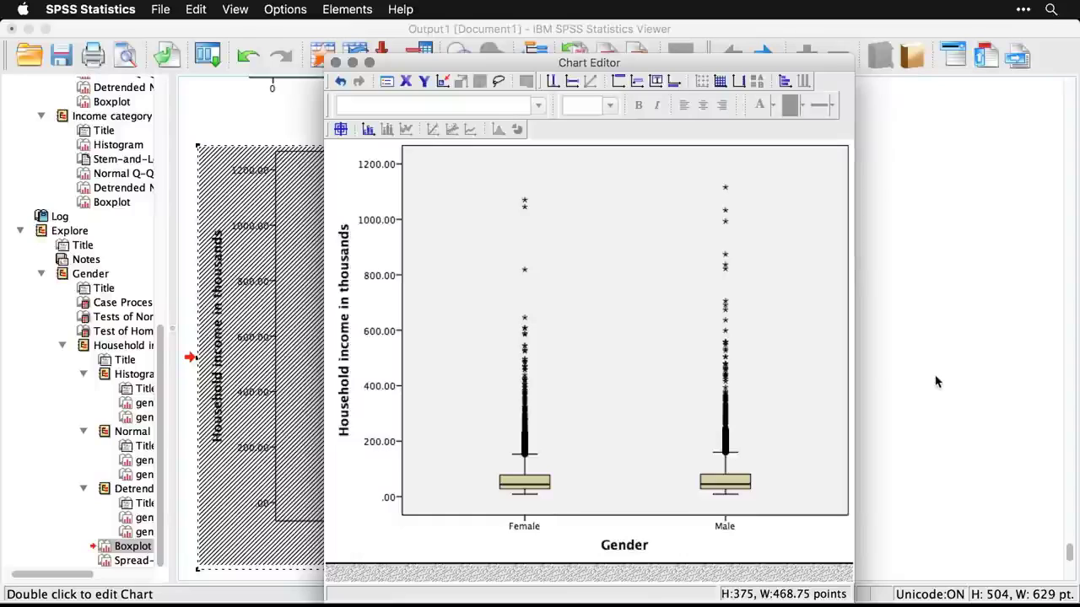
{"action": "key", "text": "super+w"}
{"action": "left_click", "coordinate": [883, 415]}
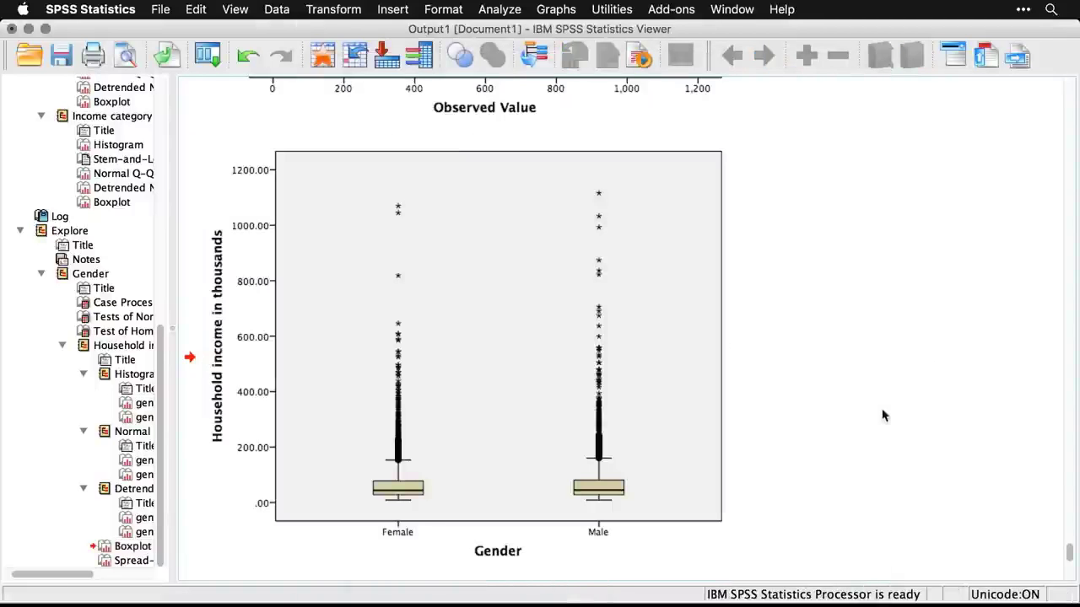
Examine the Spread vs. Level plot of income by gender, including its slope and power for transformation
{"action": "scroll", "coordinate": [883, 415], "scroll_direction": "down", "scroll_amount": 6}
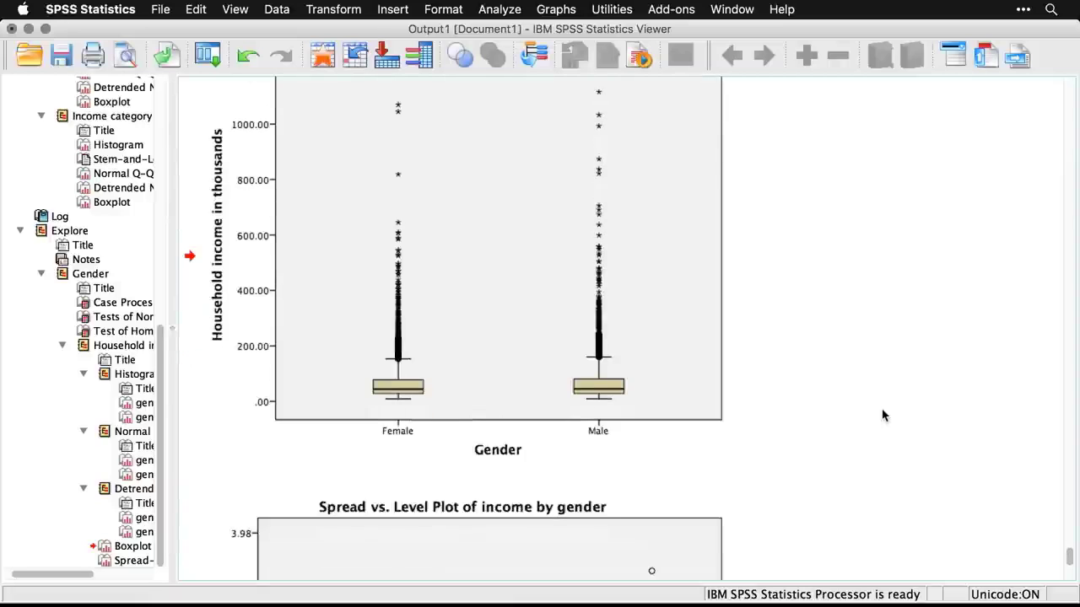
{"action": "scroll", "coordinate": [883, 415], "scroll_direction": "down", "scroll_amount": 4}
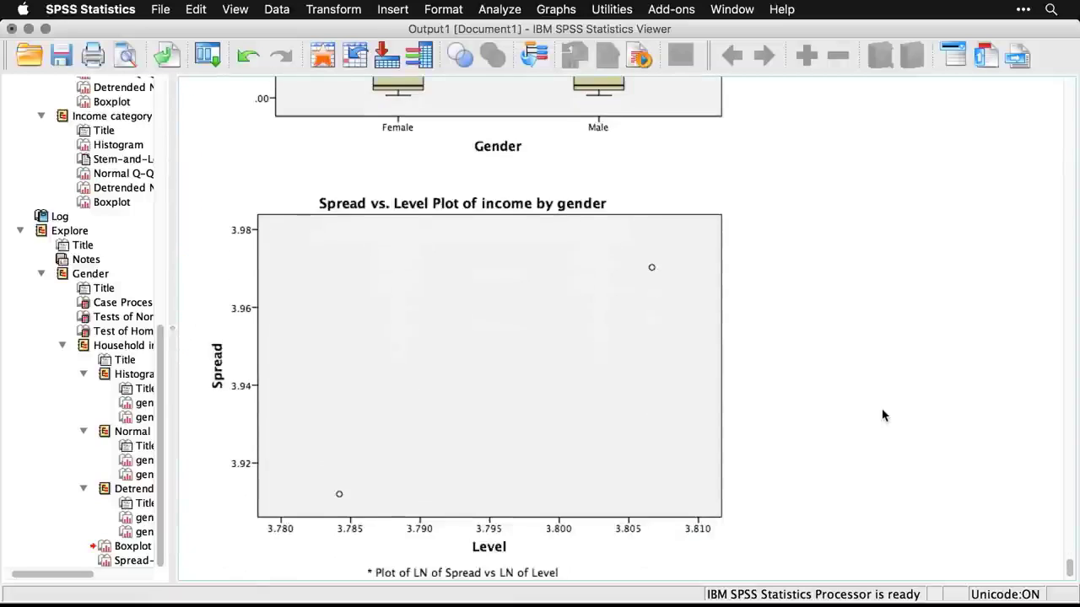
{"action": "scroll", "coordinate": [883, 415], "scroll_direction": "down", "scroll_amount": 1}
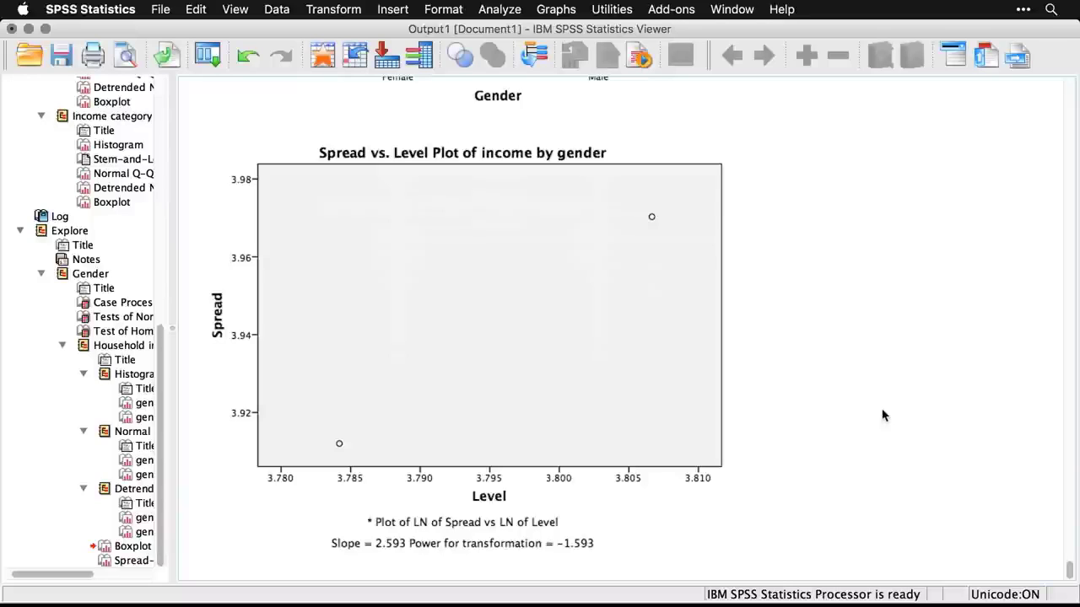
{"action": "scroll", "coordinate": [883, 415], "scroll_direction": "down", "scroll_amount": 1}
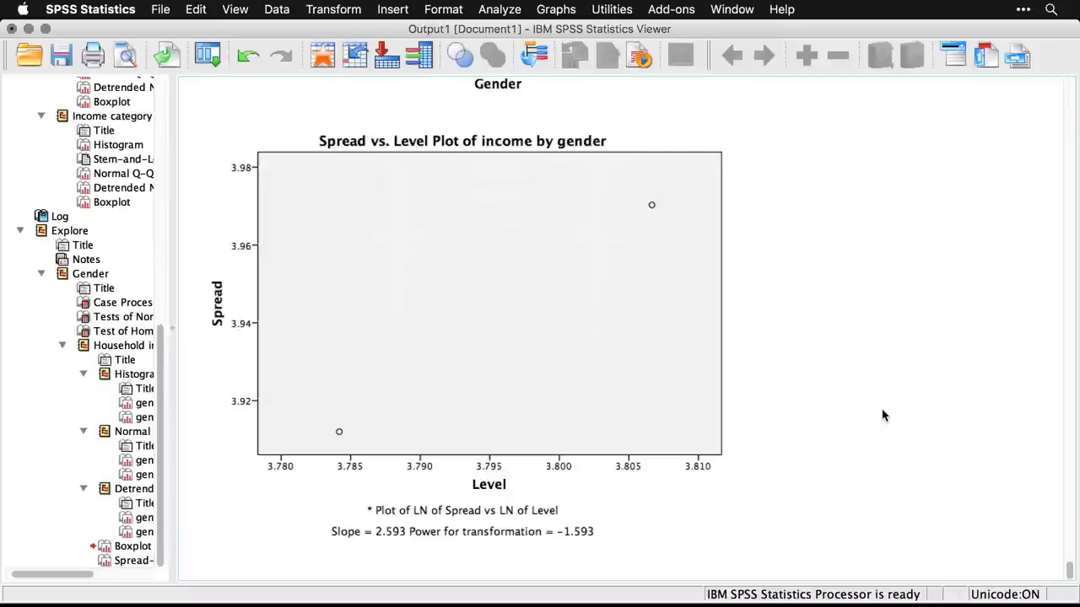
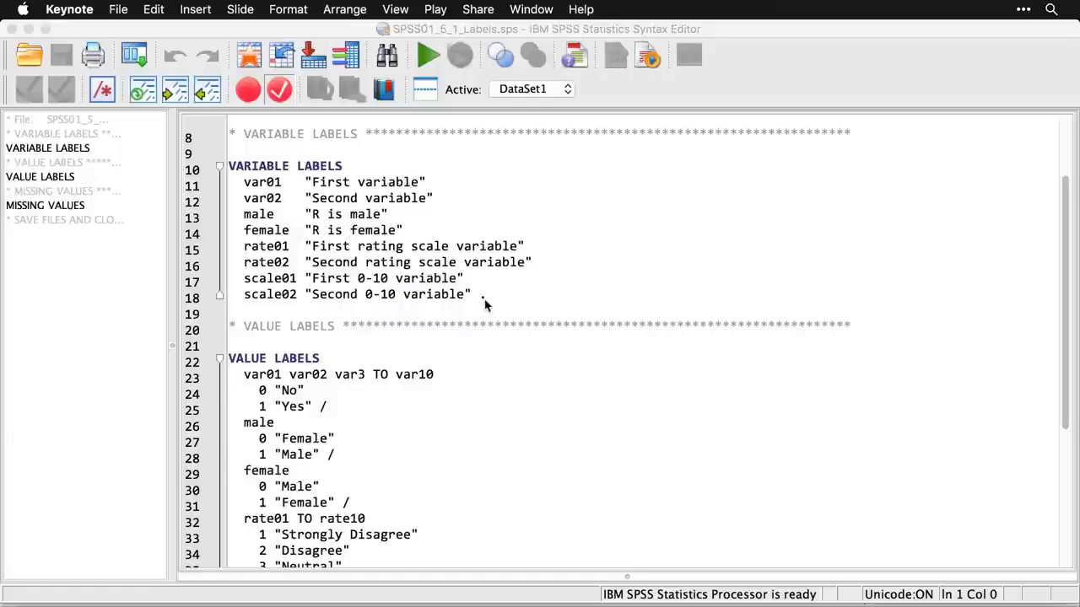
Review the VALUE LABELS command in the SPSS01_5_1_Labels.sps syntax, starting from its var01 to var10 definitions
{"action": "scroll", "coordinate": [485, 303], "scroll_direction": "down", "scroll_amount": 5}
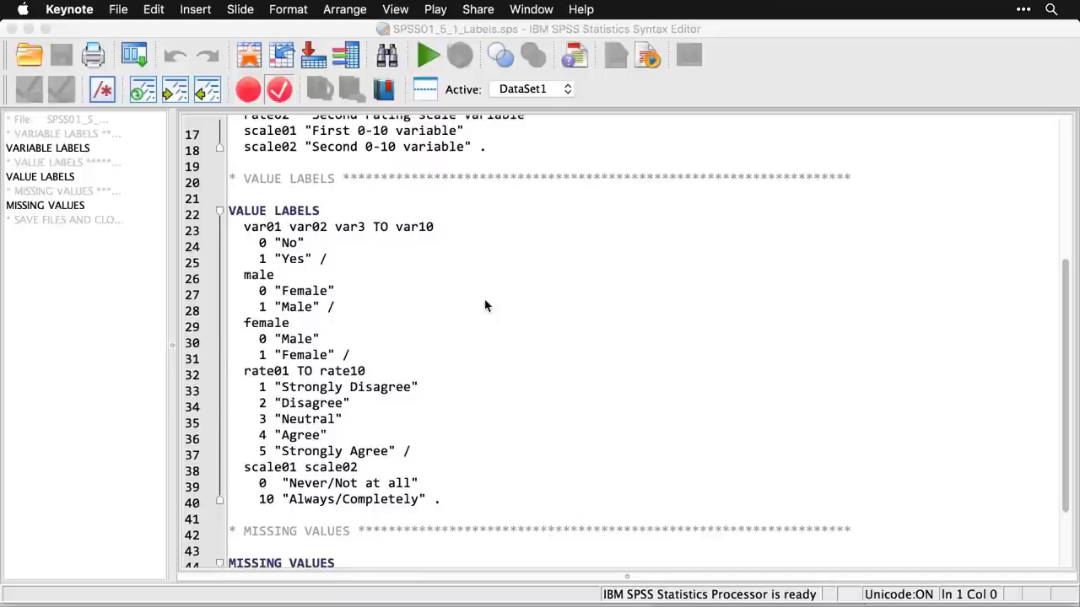
{"action": "left_click", "coordinate": [342, 217]}
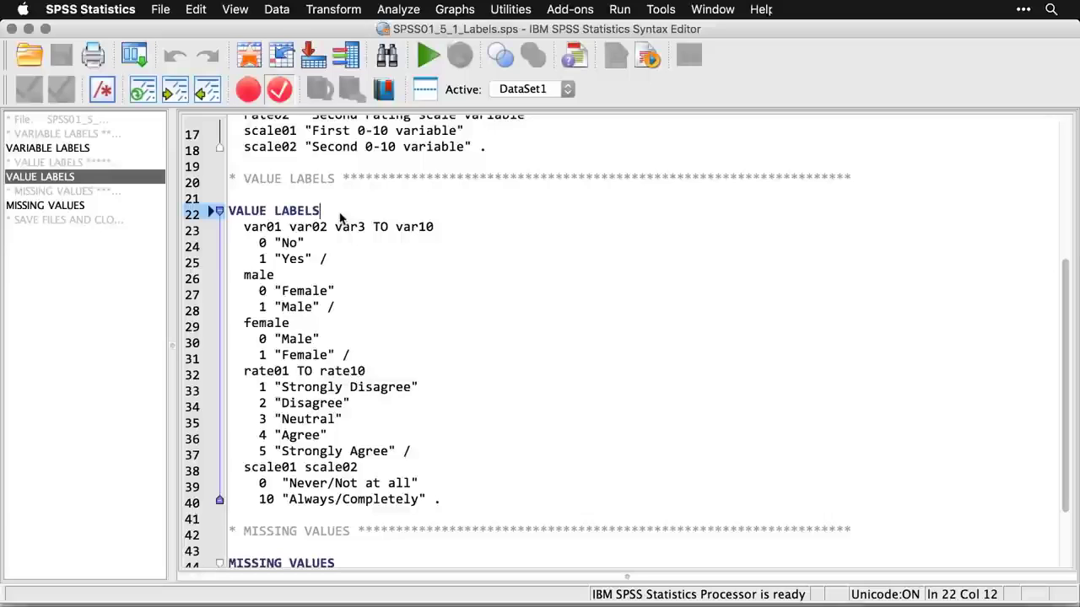
{"action": "left_click", "coordinate": [444, 233]}
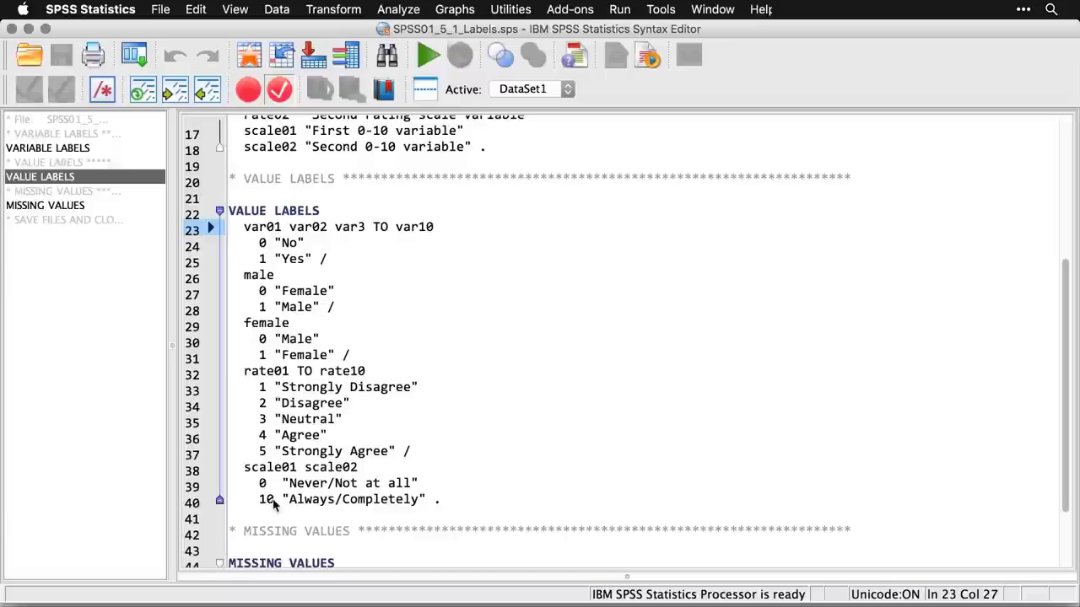
Review the MISSING VALUES command below the value labels in the syntax file
{"action": "left_click", "coordinate": [446, 508]}
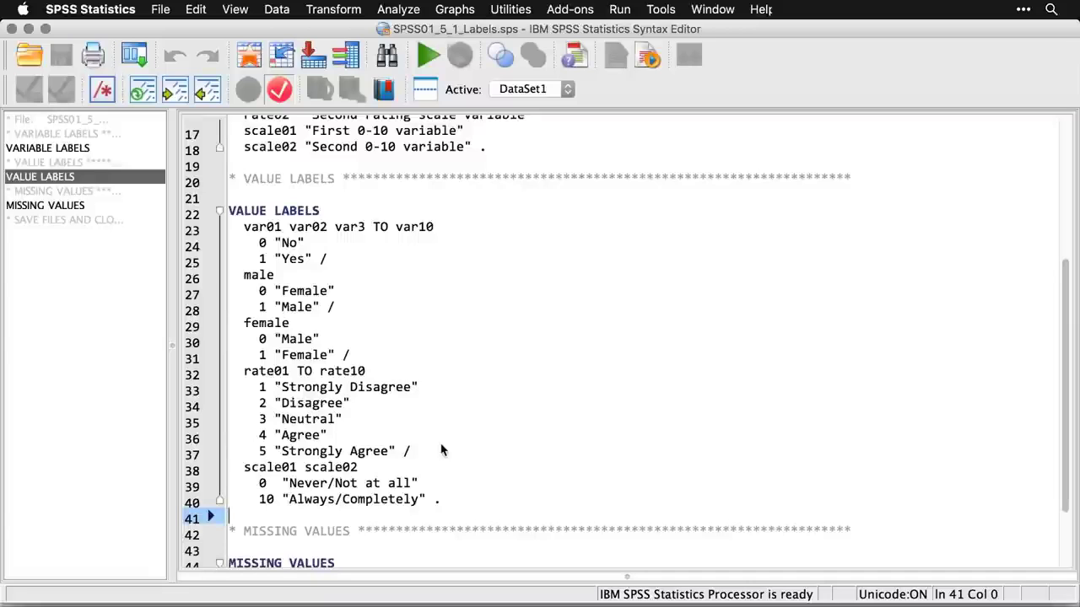
{"action": "scroll", "coordinate": [441, 449], "scroll_direction": "down", "scroll_amount": 3}
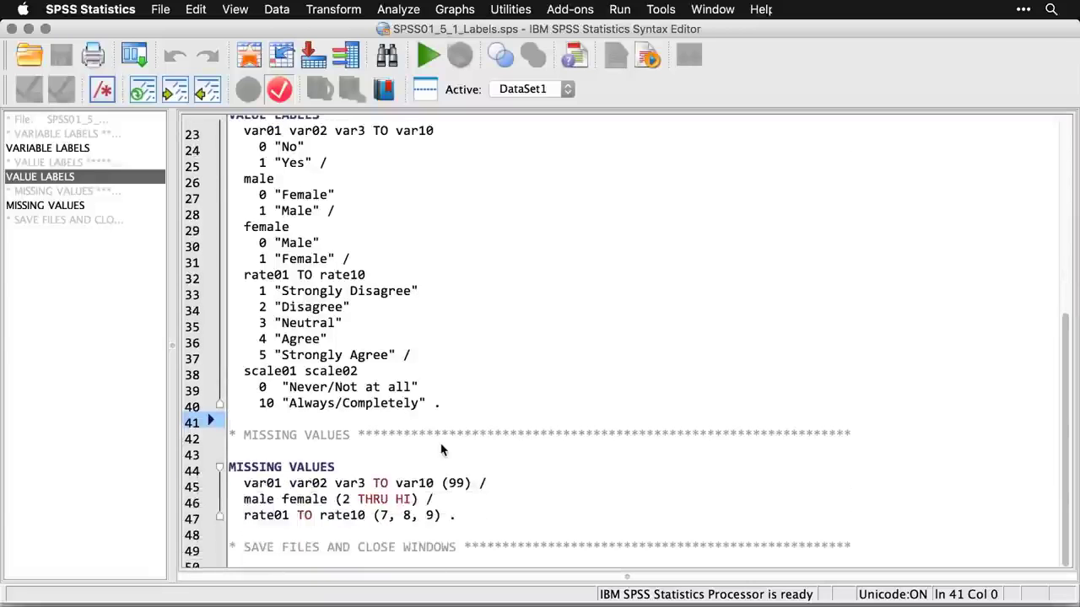
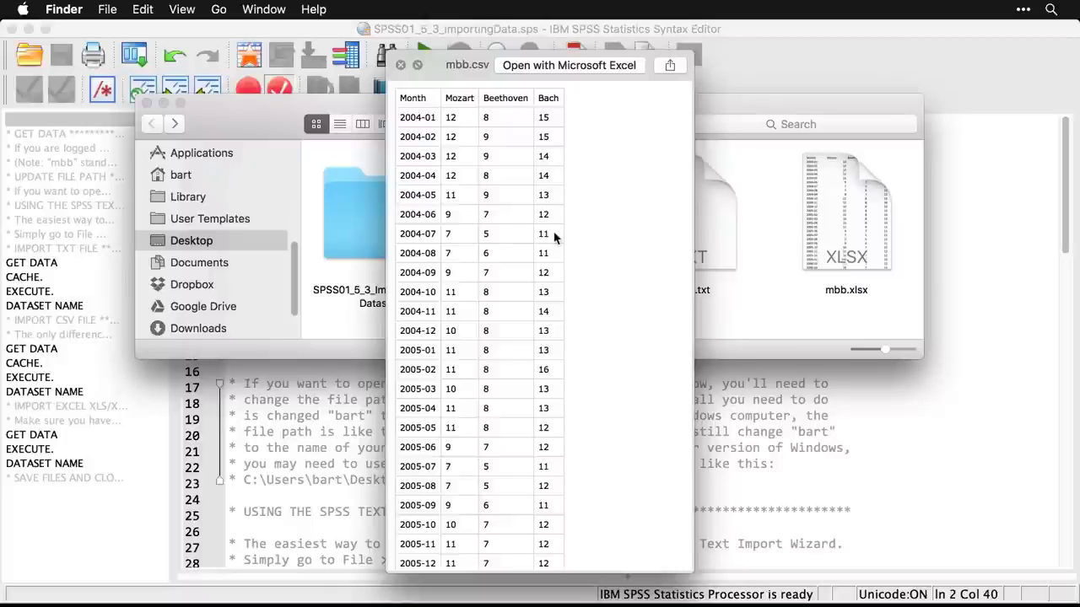
Preview mbb.txt and mbb.xlsx from the Desktop folder in Finder, and return to the SPSS01_5_3_ImportingData.sps syntax
{"action": "key", "text": "space"}
{"action": "left_click", "coordinate": [683, 224]}
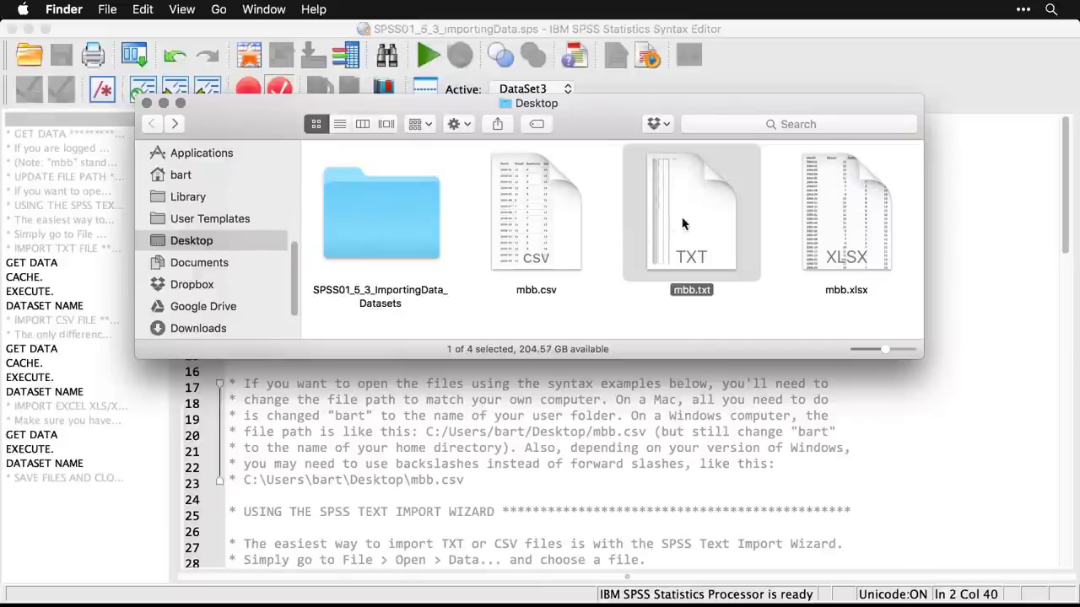
{"action": "key", "text": "space"}
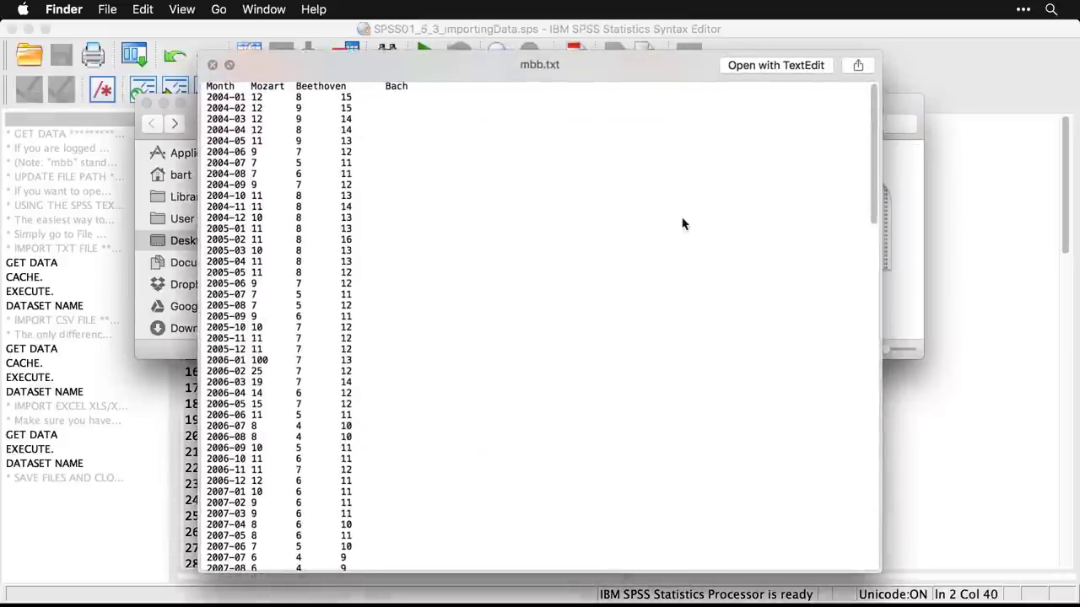
{"action": "key", "text": "space"}
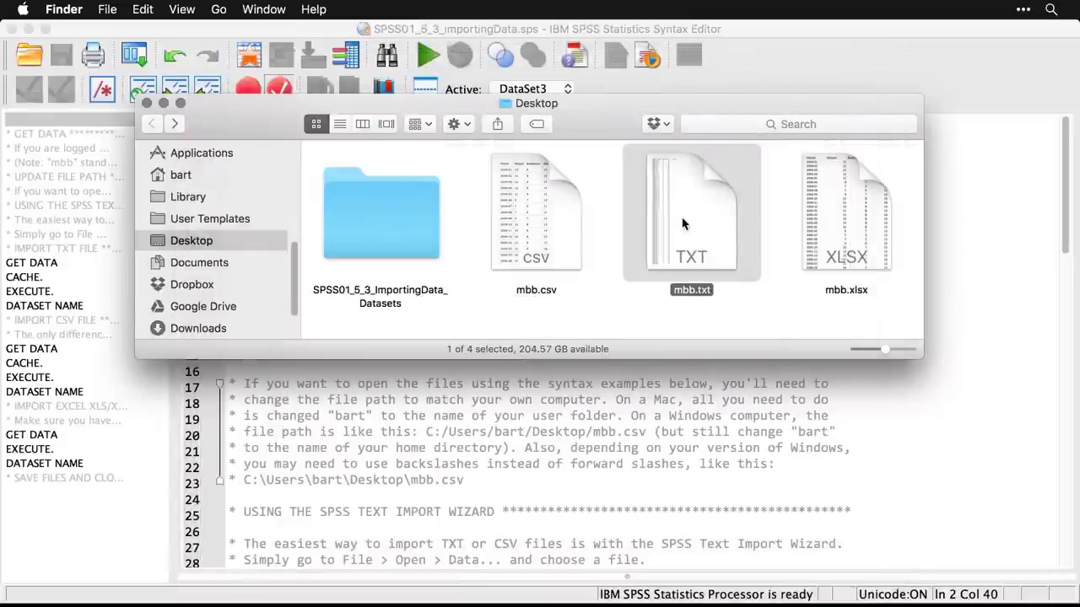
{"action": "left_click", "coordinate": [817, 215]}
{"action": "key", "text": "space"}
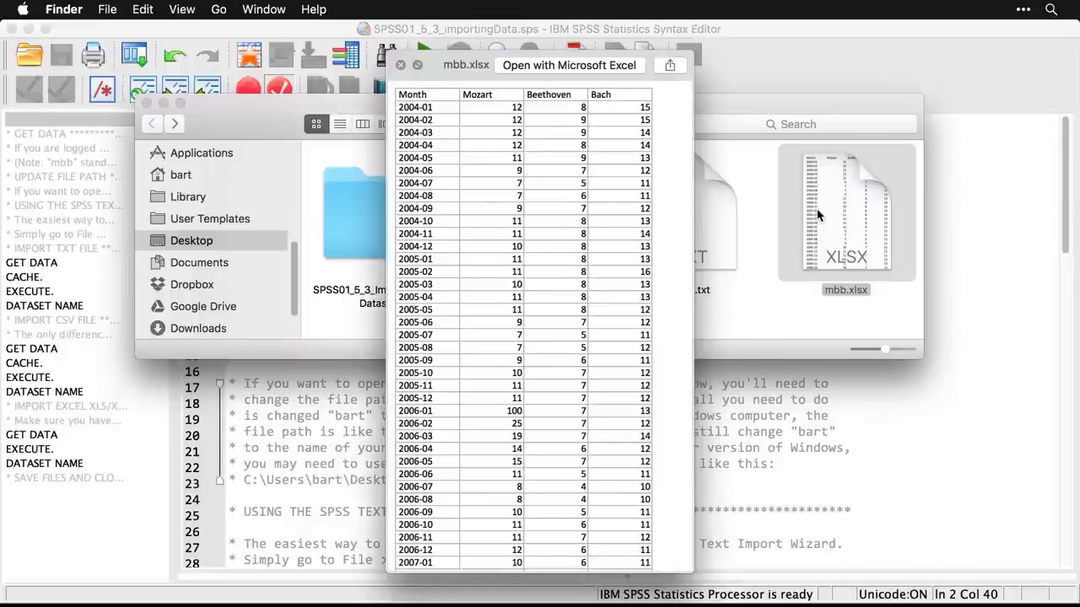
{"action": "key", "text": "space"}
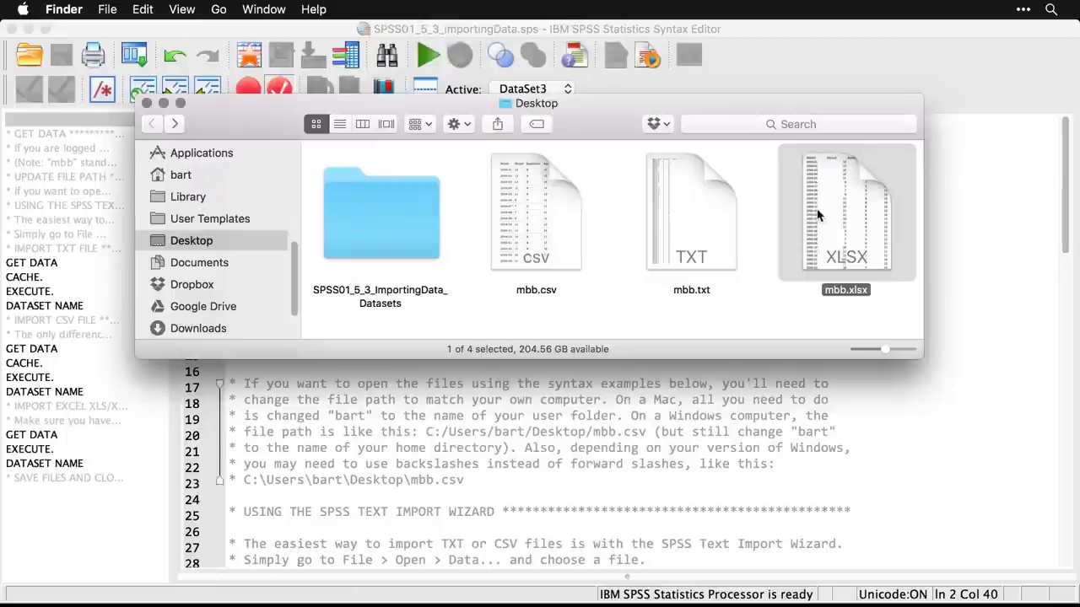
{"action": "left_click", "coordinate": [997, 228]}
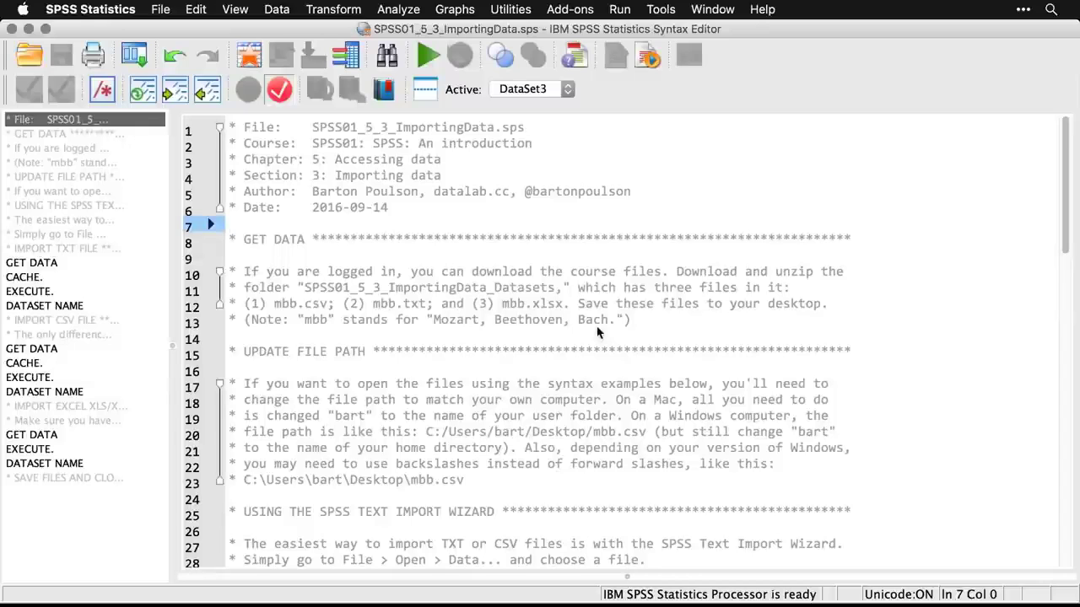
Review the file path instructions, highlighting the mbb.txt path in the import command and both Windows forms of the mbb.csv path
{"action": "scroll", "coordinate": [598, 331], "scroll_direction": "down", "scroll_amount": 5}
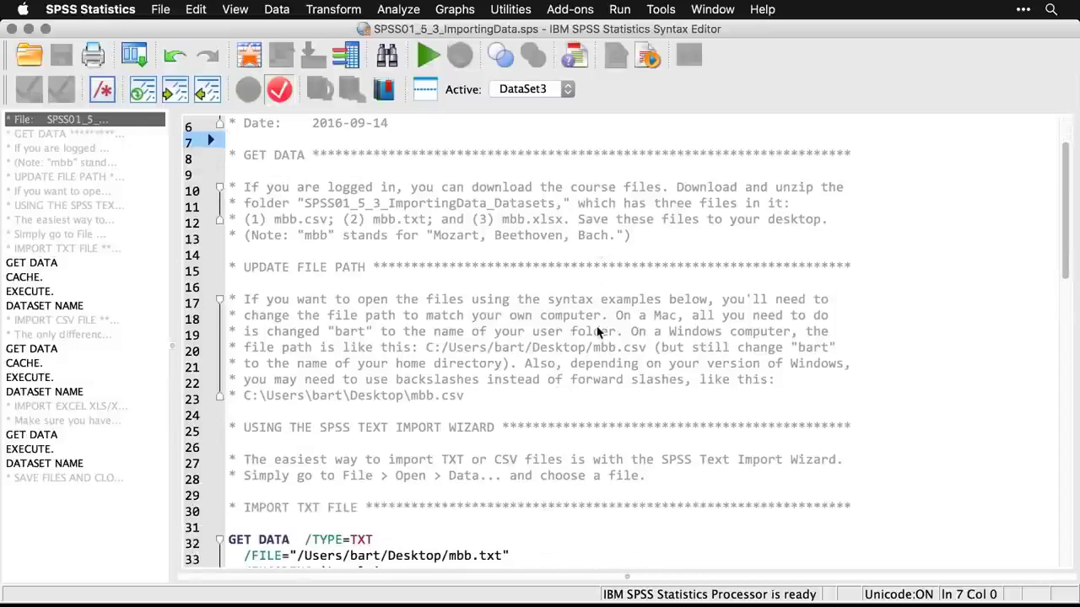
{"action": "scroll", "coordinate": [597, 332], "scroll_direction": "down", "scroll_amount": 2}
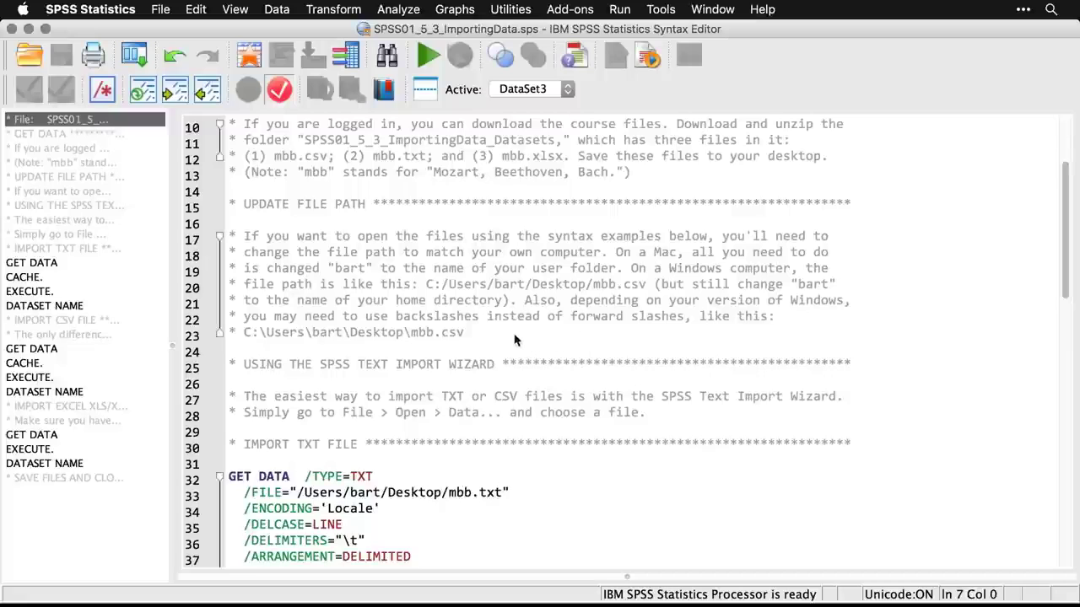
{"action": "left_click", "coordinate": [487, 278]}
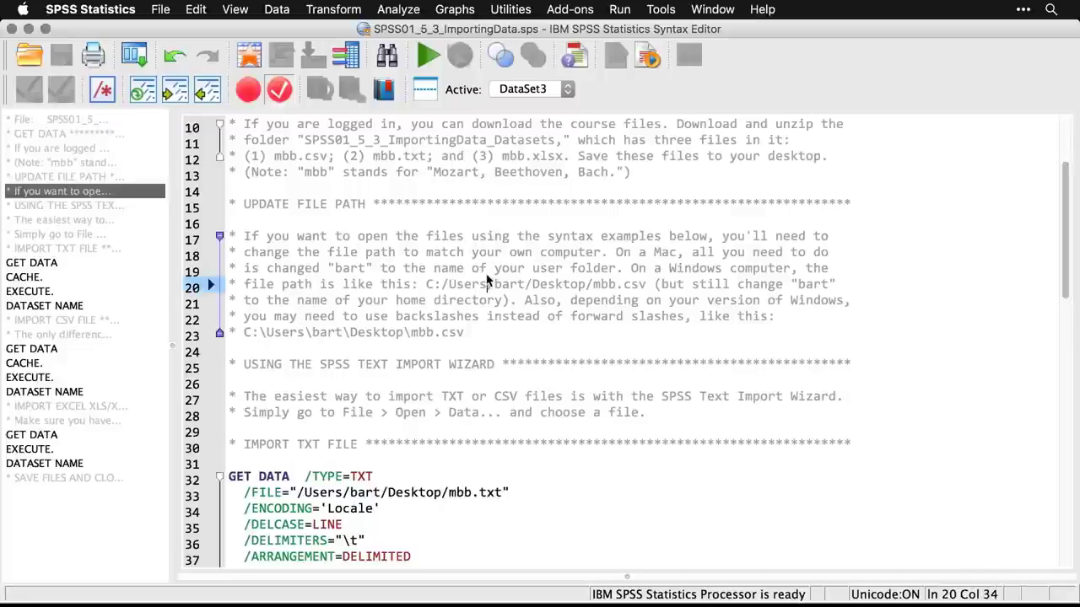
{"action": "scroll", "coordinate": [487, 279], "scroll_direction": "down", "scroll_amount": 5}
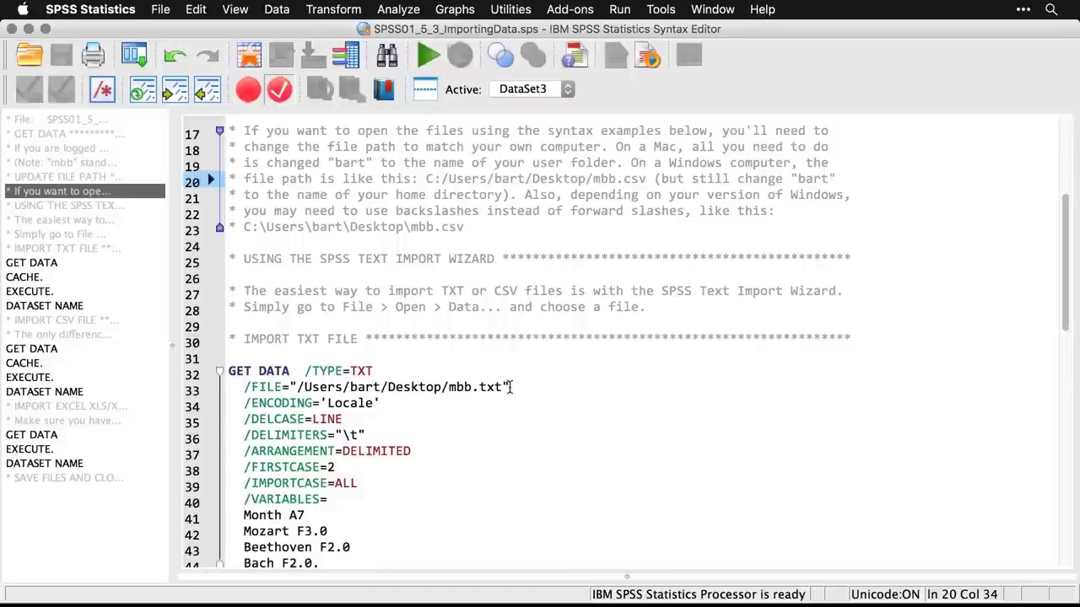
{"action": "left_click_drag", "start_coordinate": [509, 386], "coordinate": [292, 388]}
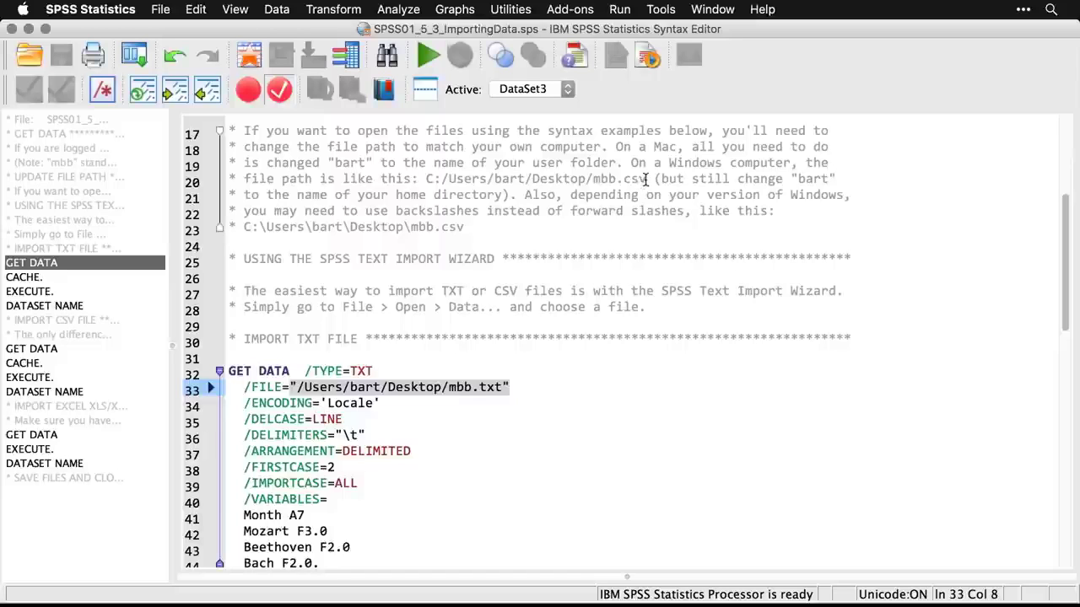
{"action": "left_click_drag", "start_coordinate": [645, 180], "coordinate": [426, 180]}
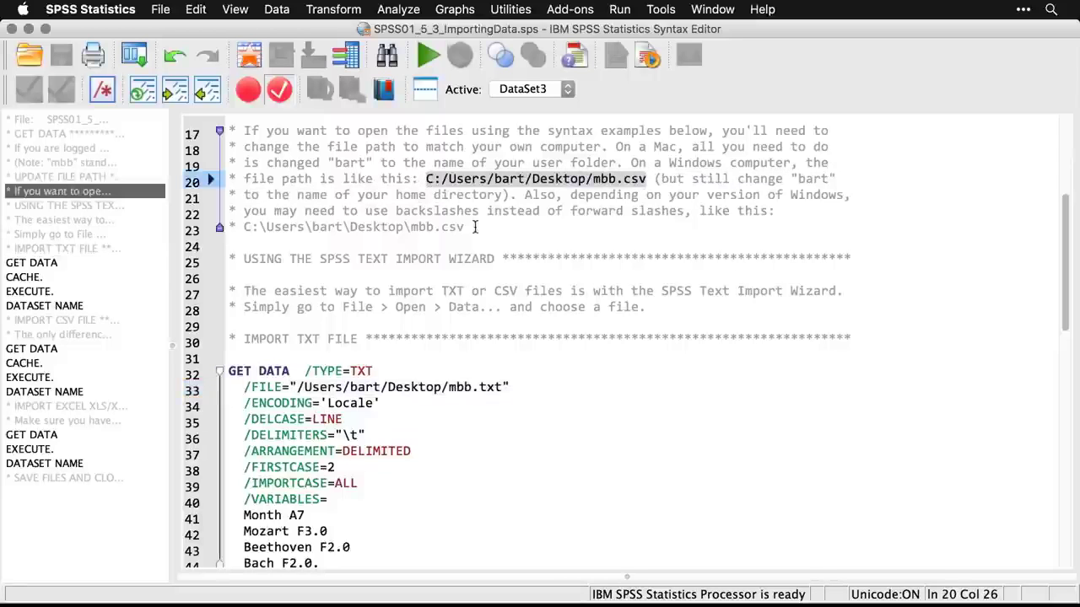
{"action": "left_click_drag", "start_coordinate": [464, 227], "coordinate": [242, 228]}
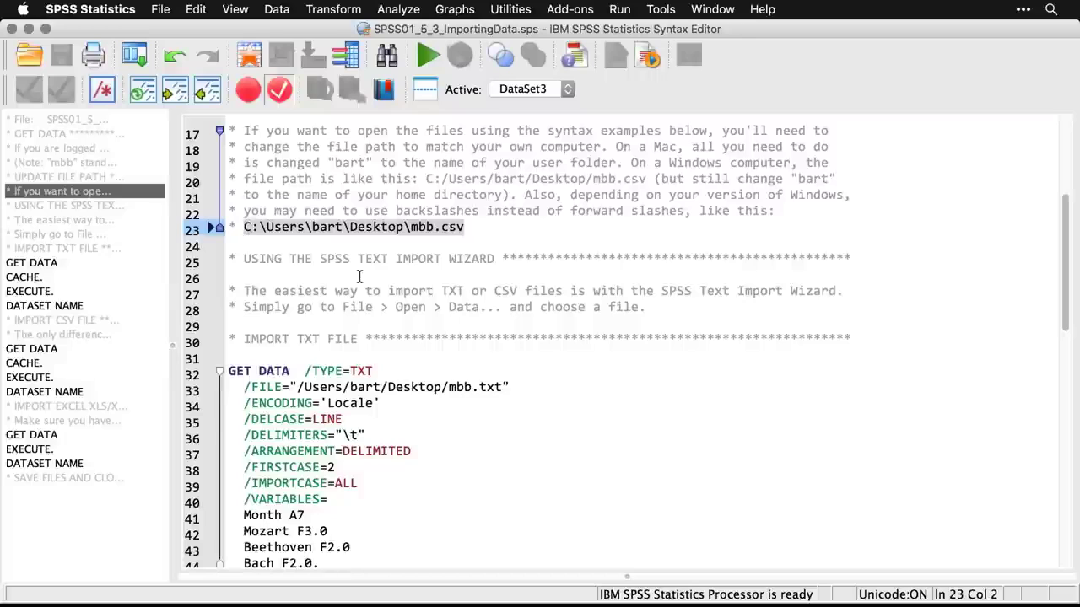
Review the Text Import Wizard note and the GET DATA syntax for importing the TXT file
{"action": "left_click", "coordinate": [421, 290]}
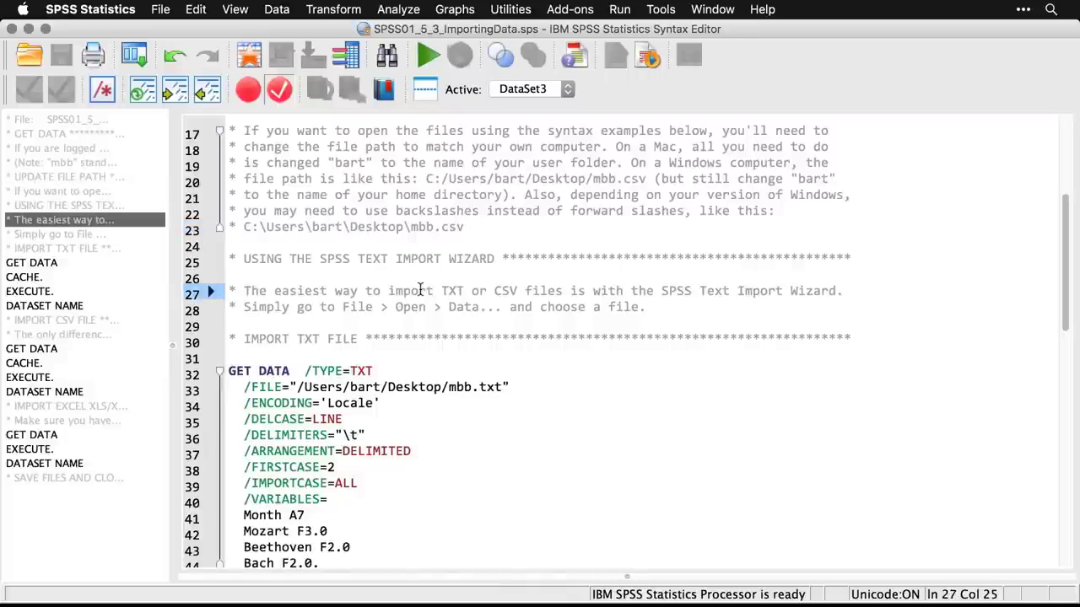
{"action": "scroll", "coordinate": [421, 290], "scroll_direction": "down", "scroll_amount": 2}
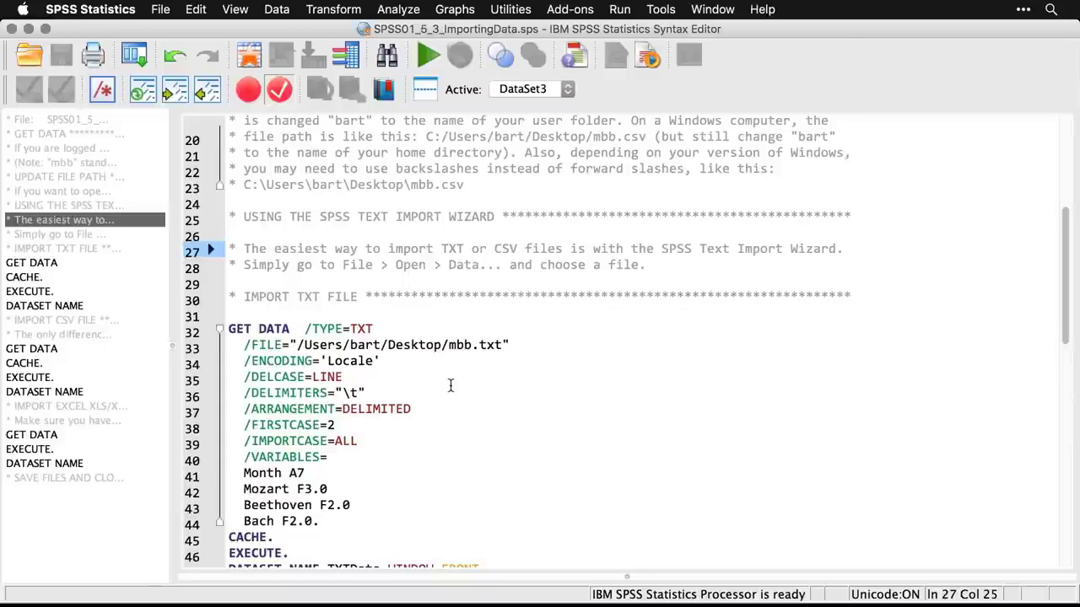
{"action": "scroll", "coordinate": [450, 384], "scroll_direction": "down", "scroll_amount": 3}
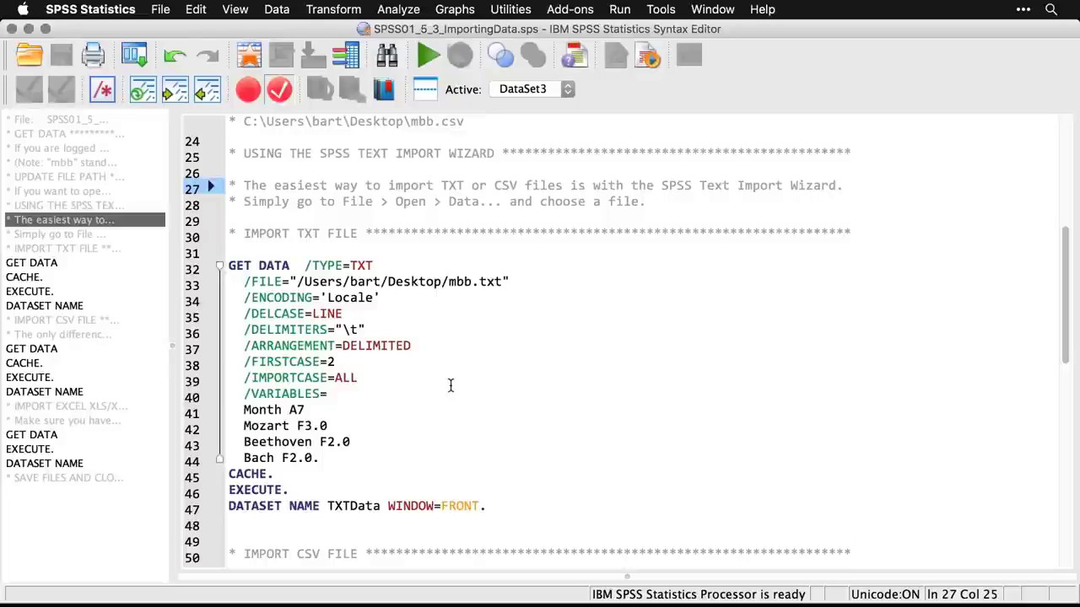
Switch to the empty Data Editor and open mbb.txt from the Desktop as a Text data file
{"action": "key", "text": "super+grave"}
{"action": "key", "text": "super+grave"}
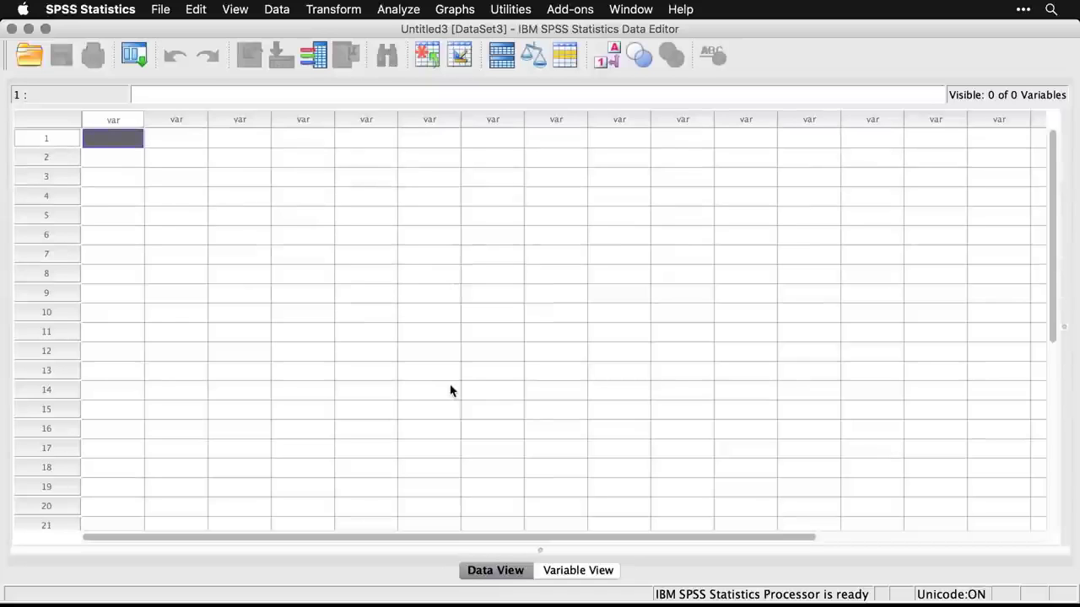
{"action": "left_click", "coordinate": [160, 10]}
{"action": "mouse_move", "coordinate": [169, 46]}
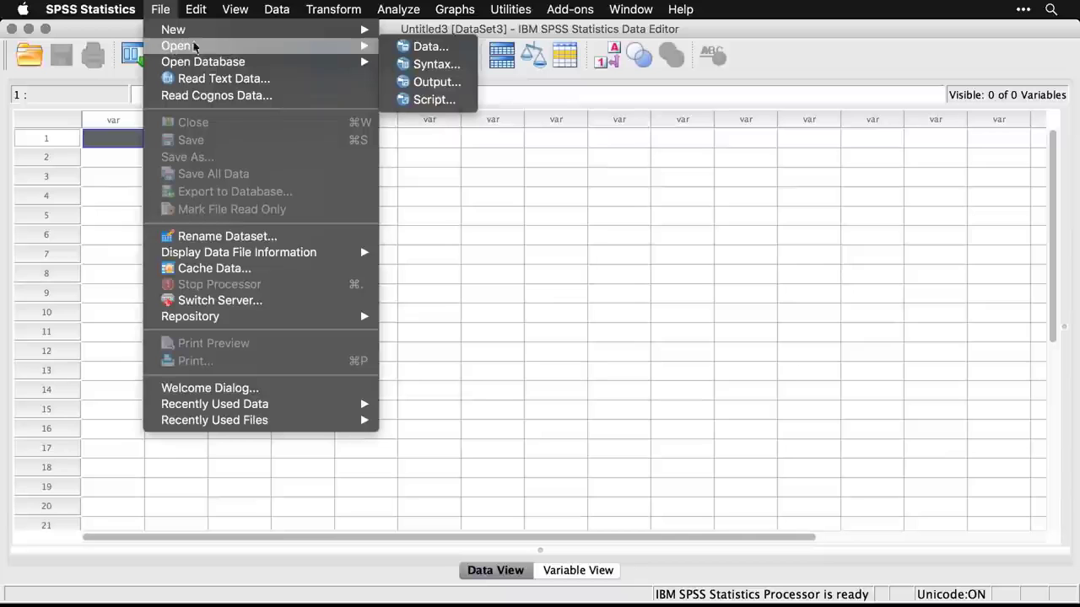
{"action": "left_click", "coordinate": [416, 48]}
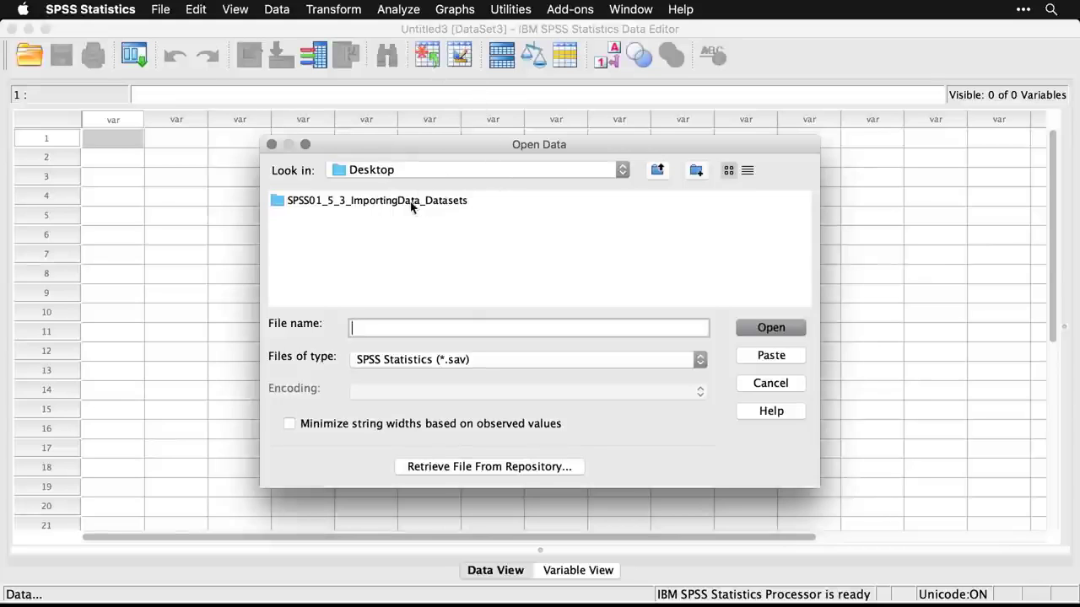
{"action": "left_click", "coordinate": [487, 363]}
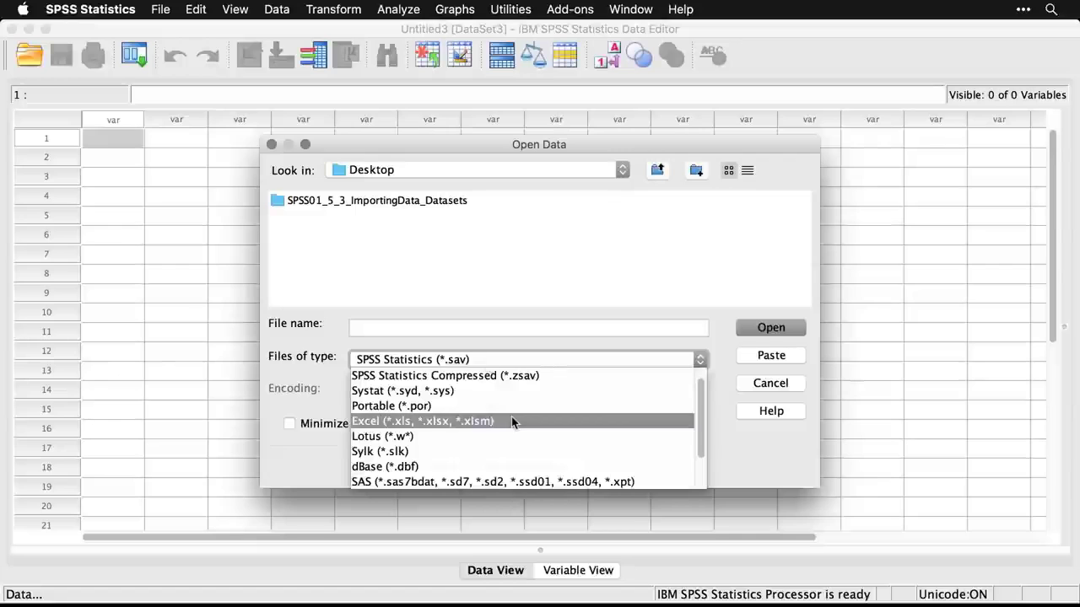
{"action": "scroll", "coordinate": [511, 416], "scroll_direction": "down", "scroll_amount": 3}
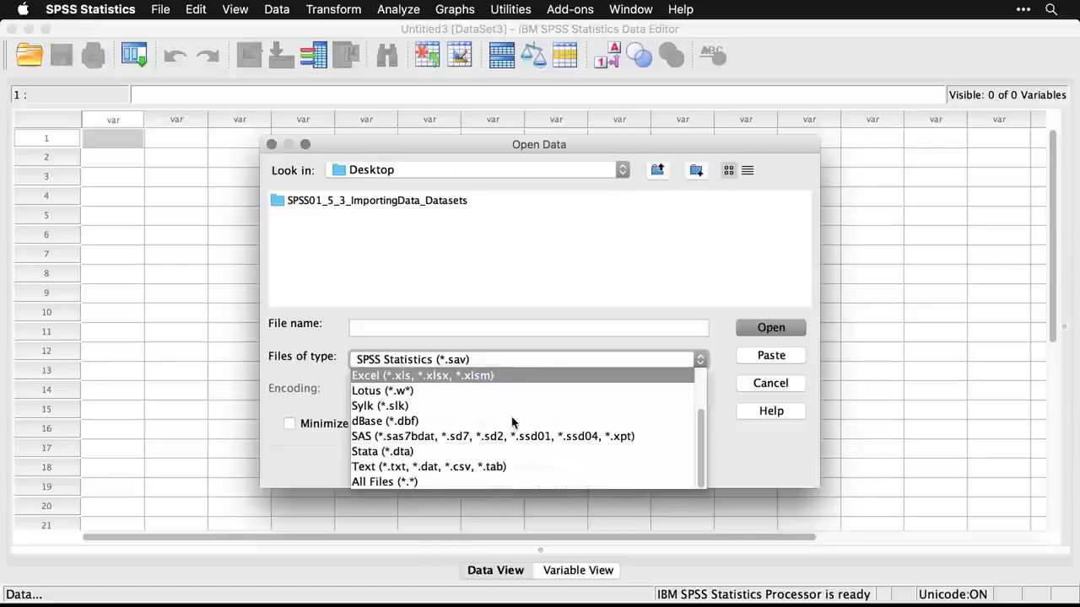
{"action": "left_click", "coordinate": [532, 462]}
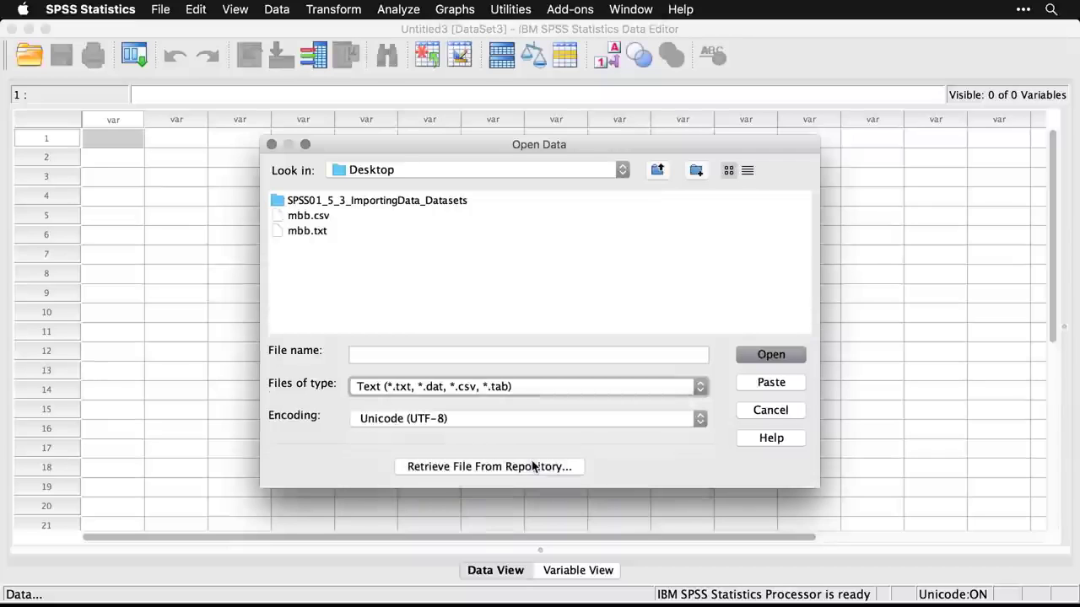
{"action": "left_click", "coordinate": [296, 232]}
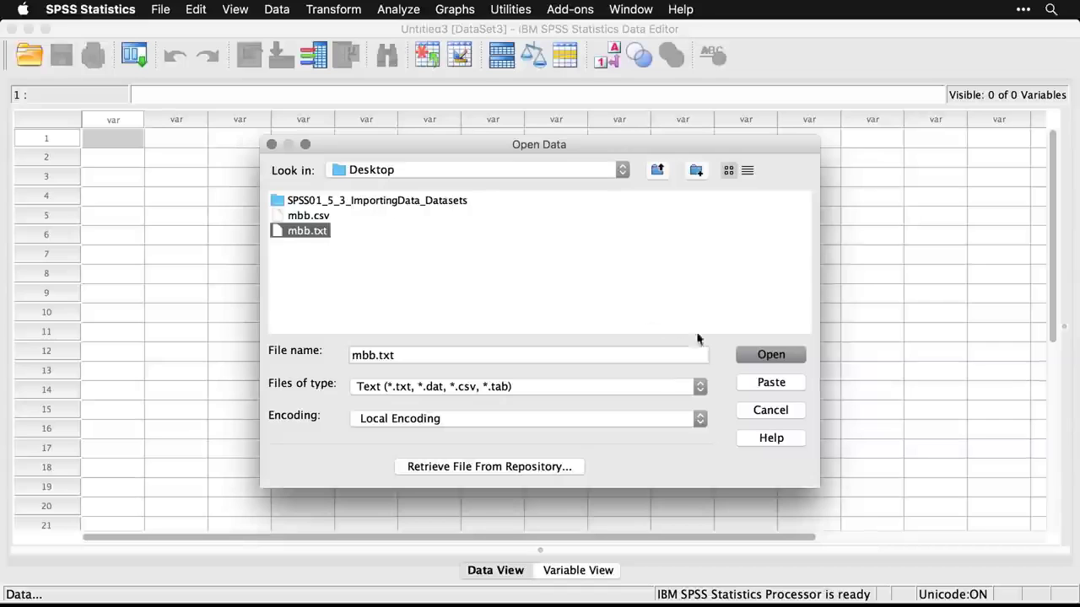
{"action": "left_click", "coordinate": [772, 356]}
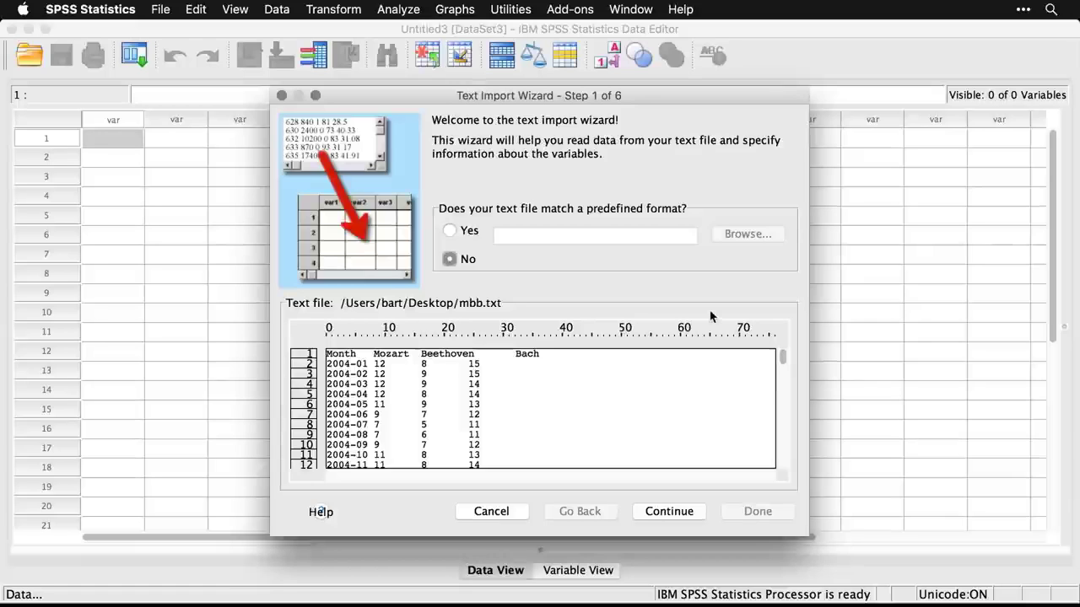
Import mbb.txt as tab-delimited data with variable names at the top and all cases included, and show the imported variables' definitions
{"action": "left_click", "coordinate": [670, 512]}
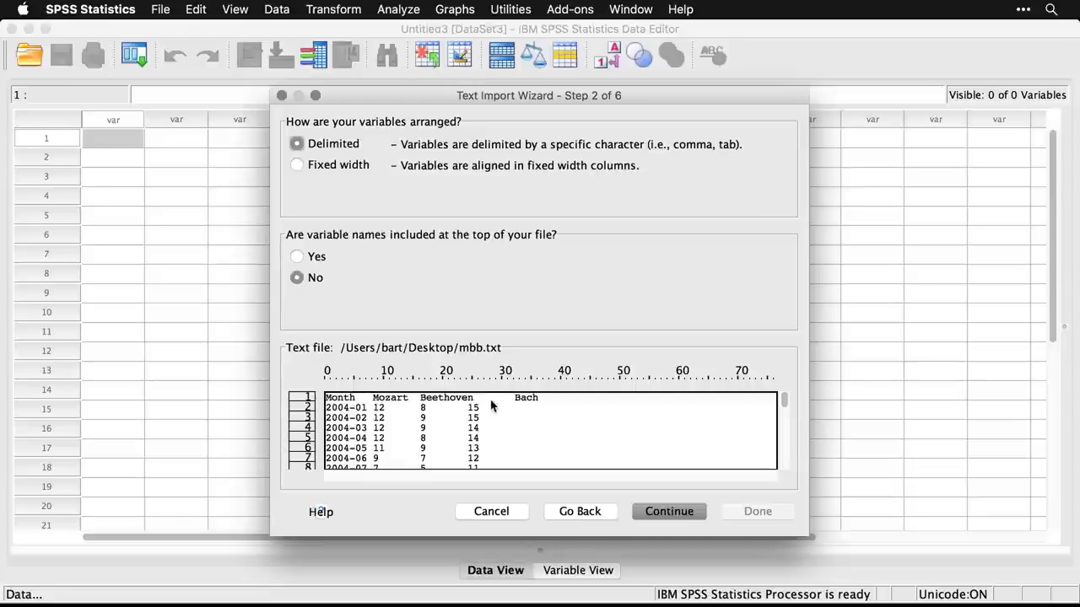
{"action": "left_click", "coordinate": [297, 257]}
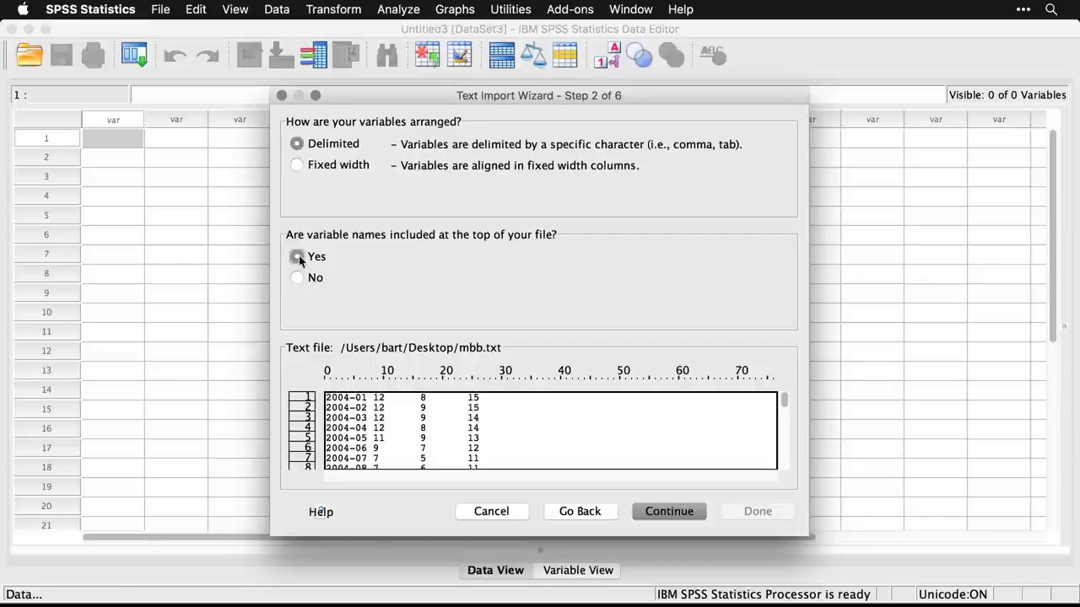
{"action": "left_click", "coordinate": [680, 512]}
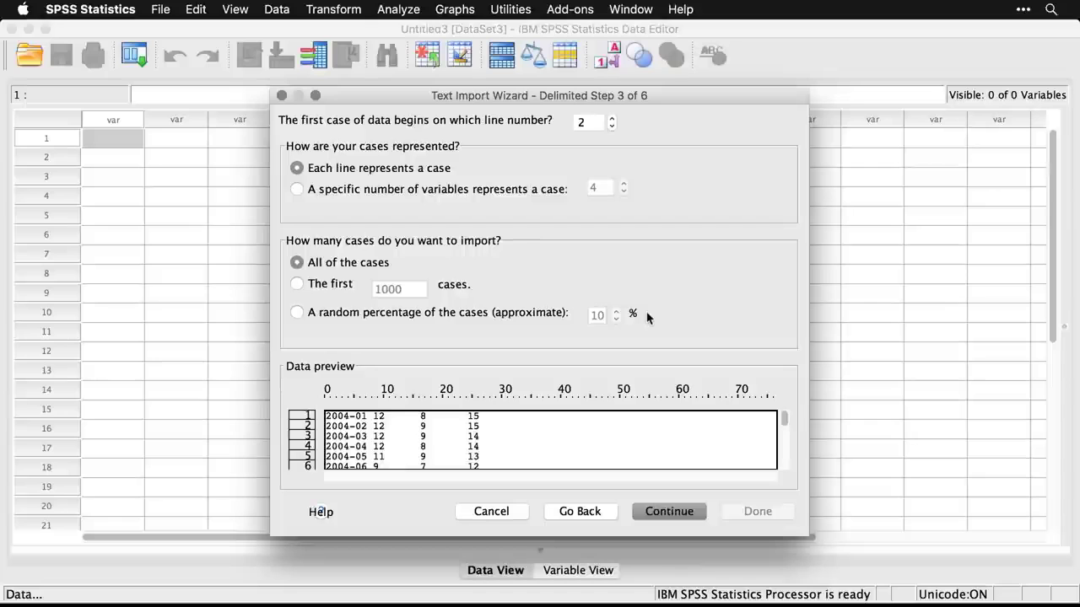
{"action": "left_click", "coordinate": [676, 514]}
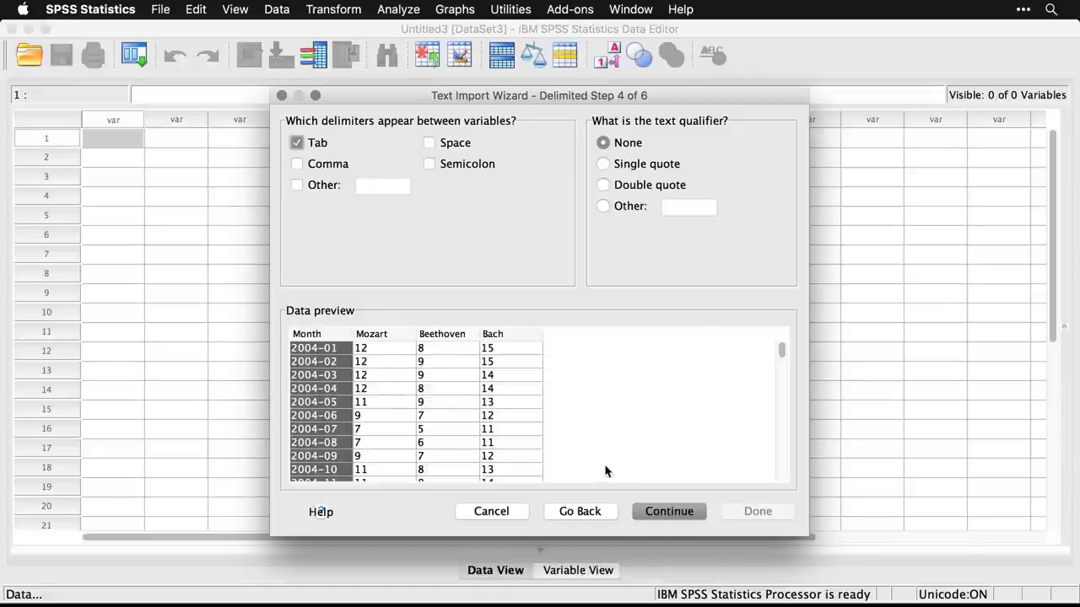
{"action": "left_click", "coordinate": [679, 509]}
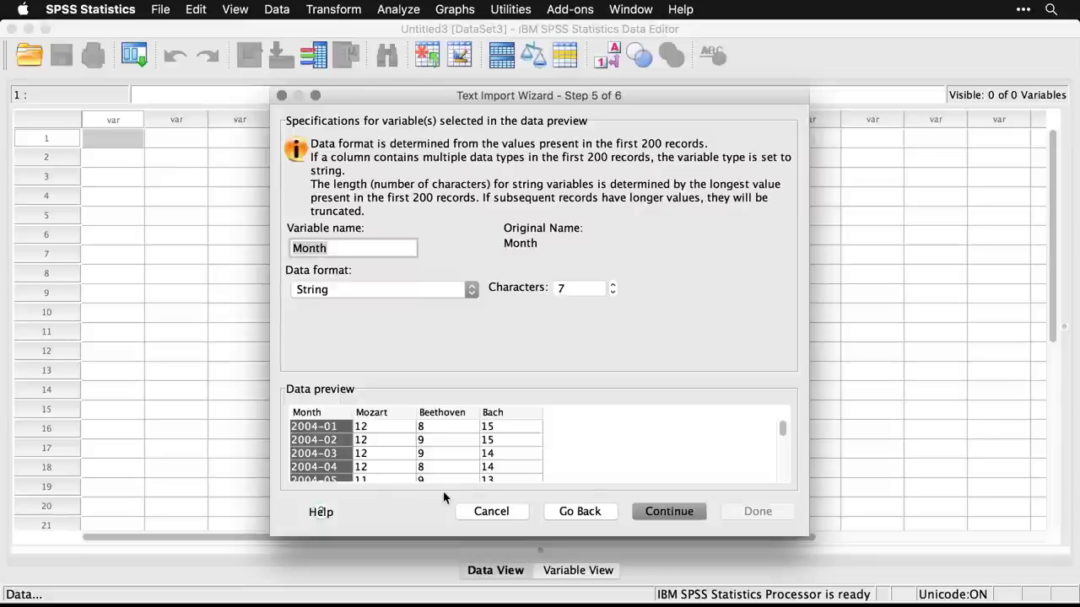
{"action": "left_click", "coordinate": [675, 513]}
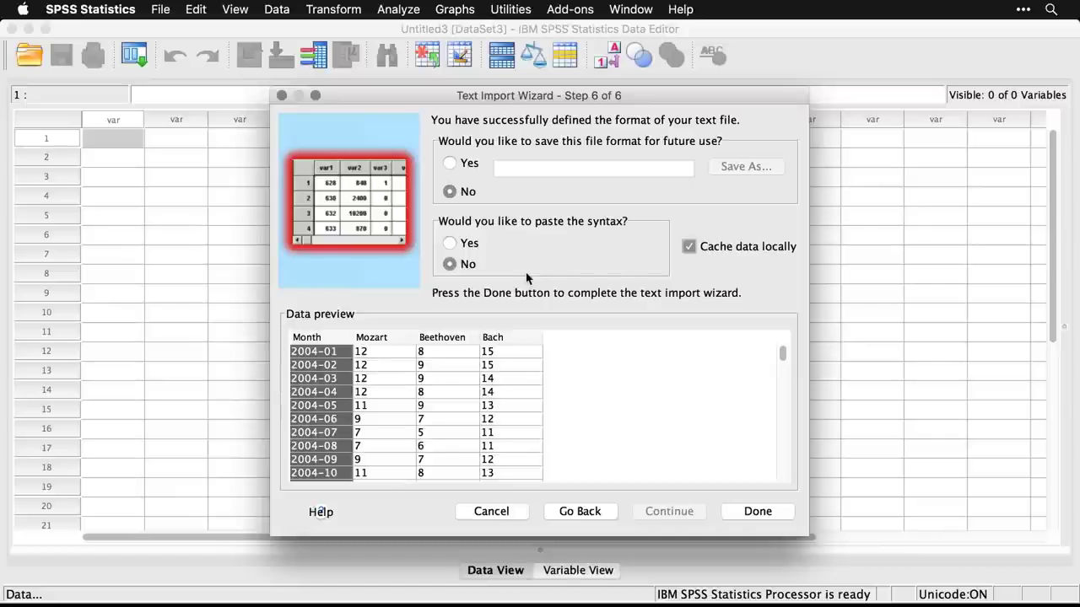
{"action": "left_click", "coordinate": [766, 517]}
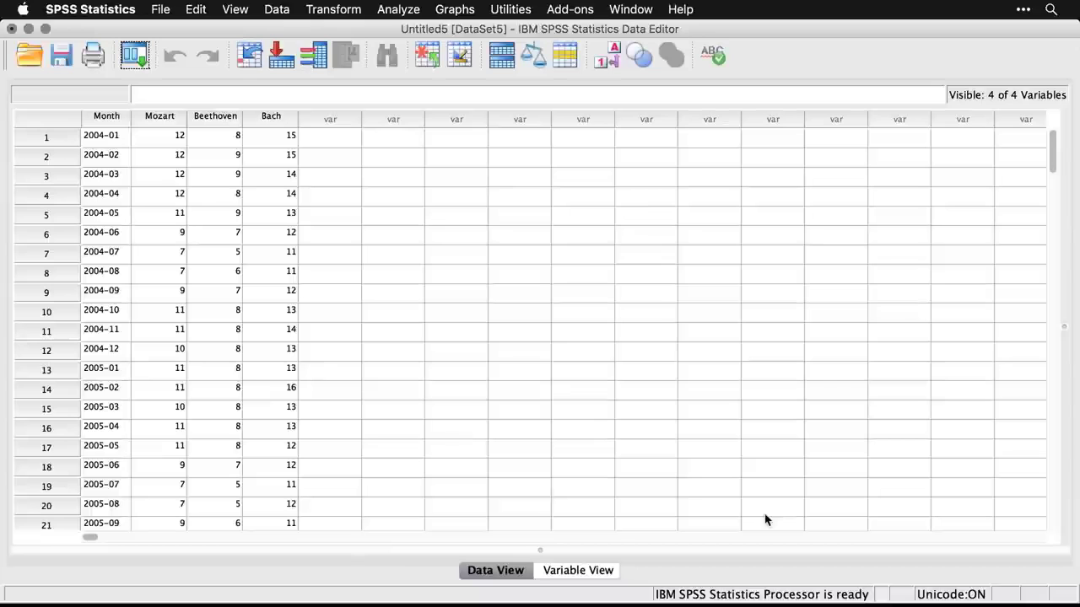
{"action": "left_click", "coordinate": [591, 572]}
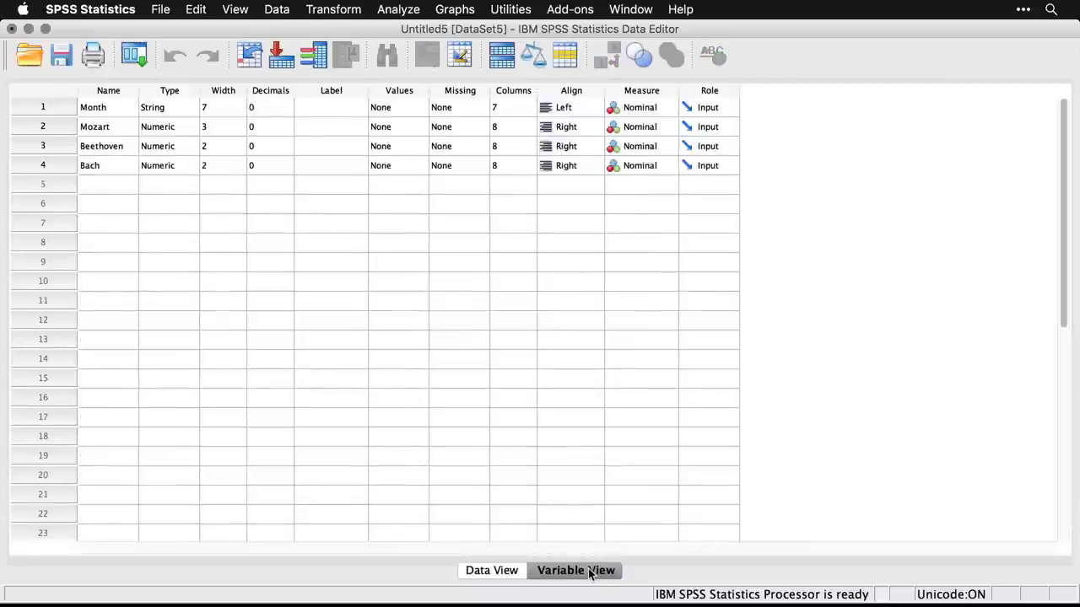
Set the measurement level of Mozart, Beethoven and Bach to Scale and return to the data values
{"action": "left_click", "coordinate": [222, 169]}
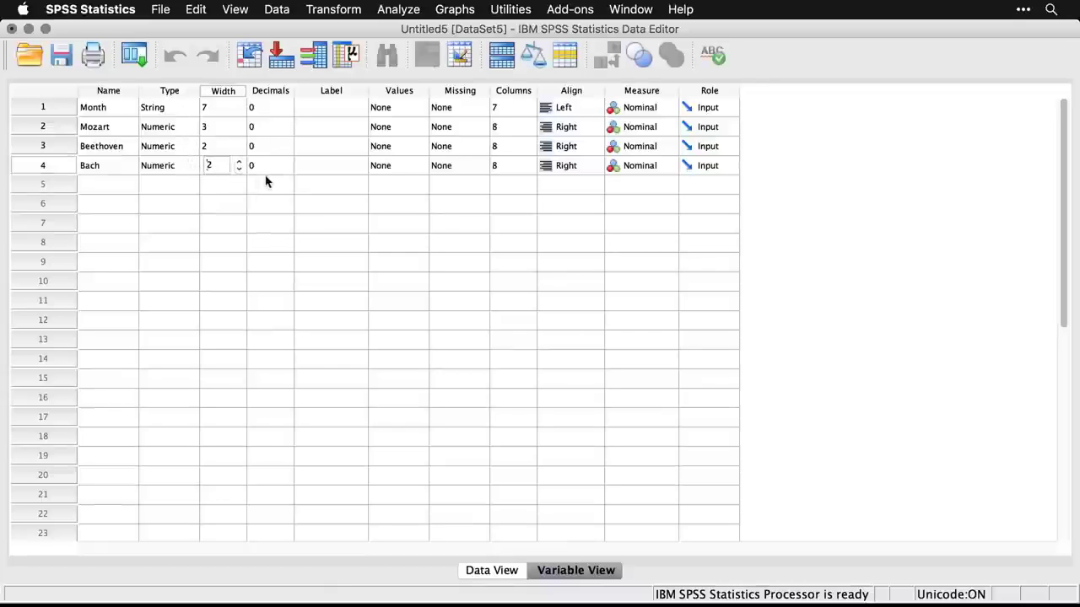
{"action": "left_click", "coordinate": [265, 181]}
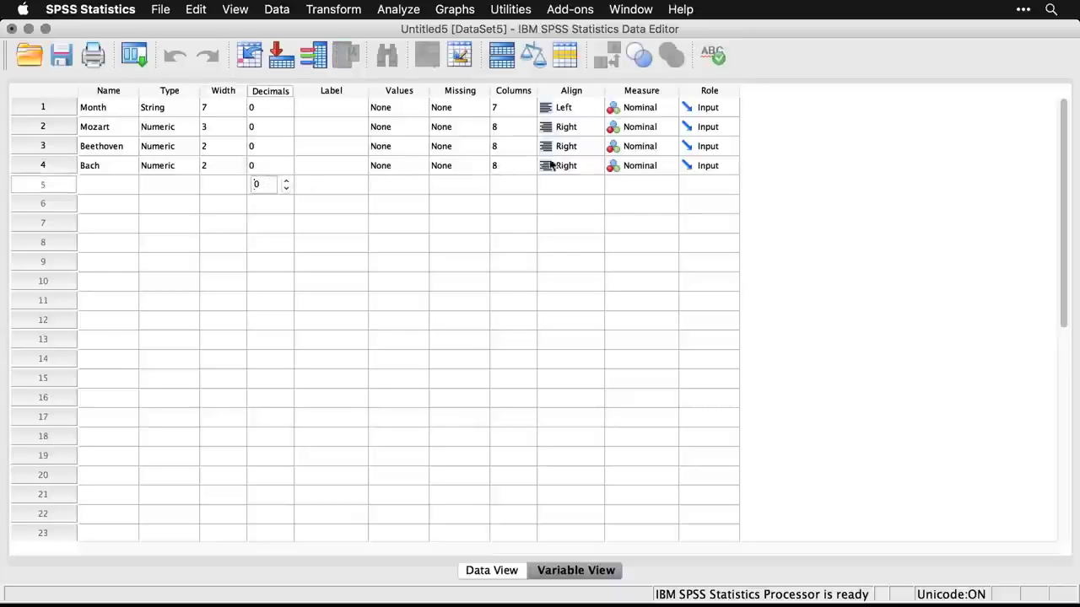
{"action": "left_click", "coordinate": [655, 129]}
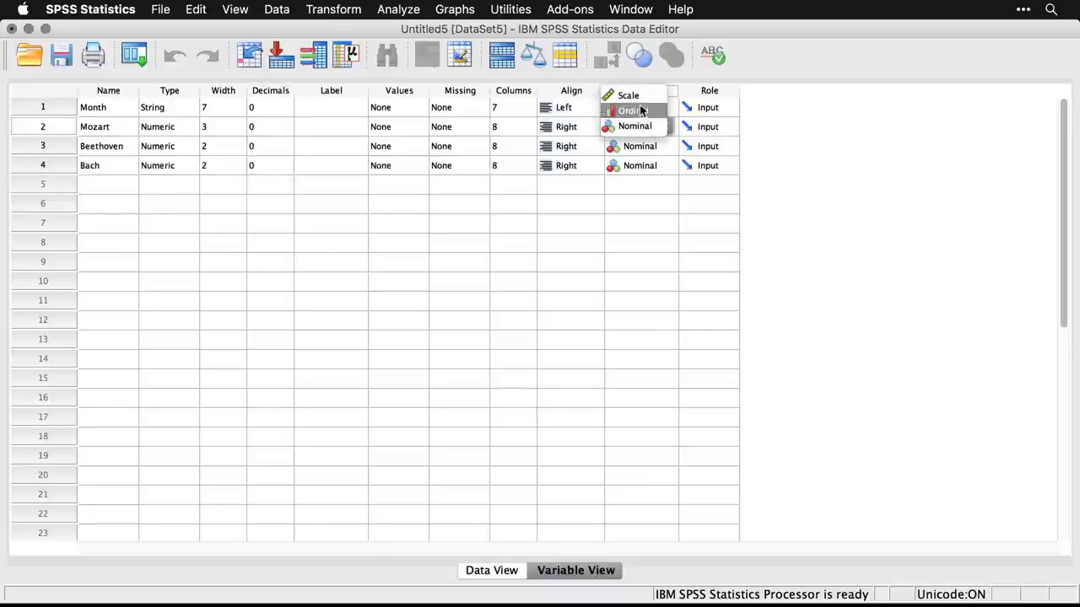
{"action": "left_click", "coordinate": [633, 95]}
{"action": "left_click", "coordinate": [640, 147]}
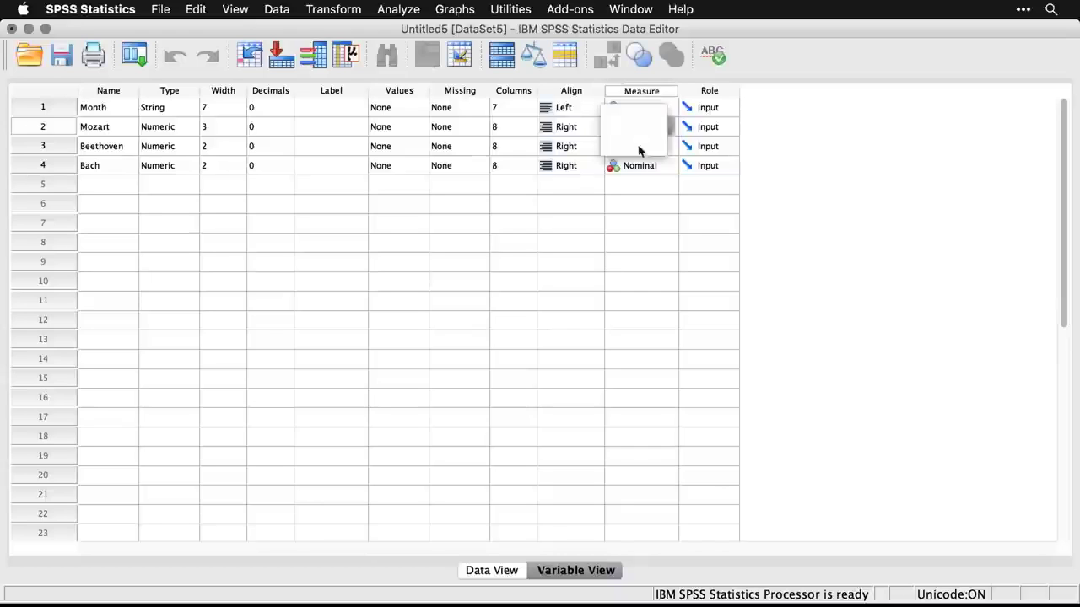
{"action": "left_click", "coordinate": [636, 116]}
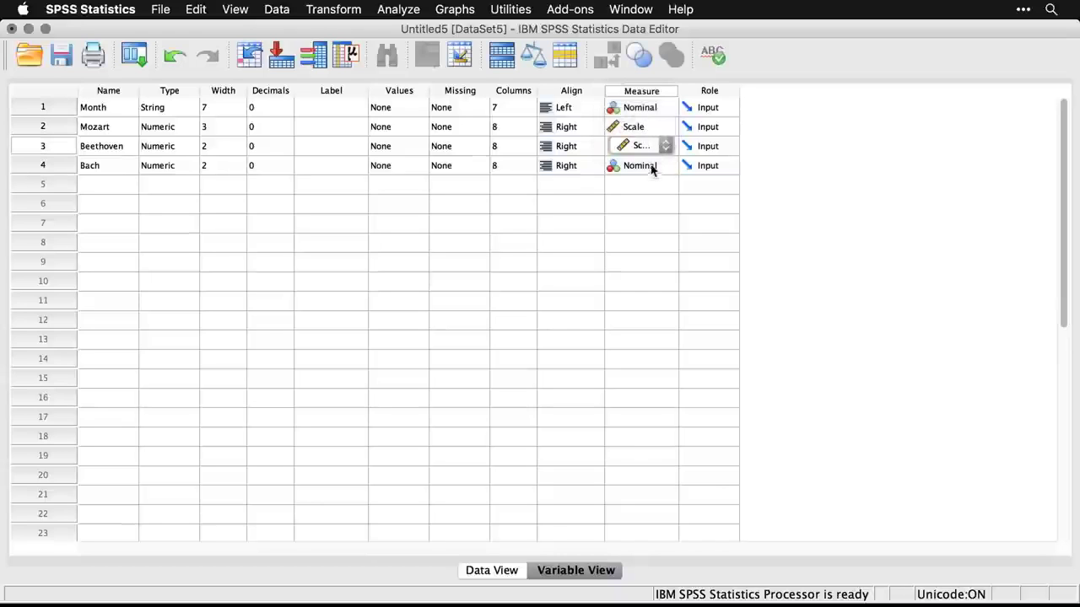
{"action": "left_click", "coordinate": [646, 167]}
{"action": "left_click", "coordinate": [634, 135]}
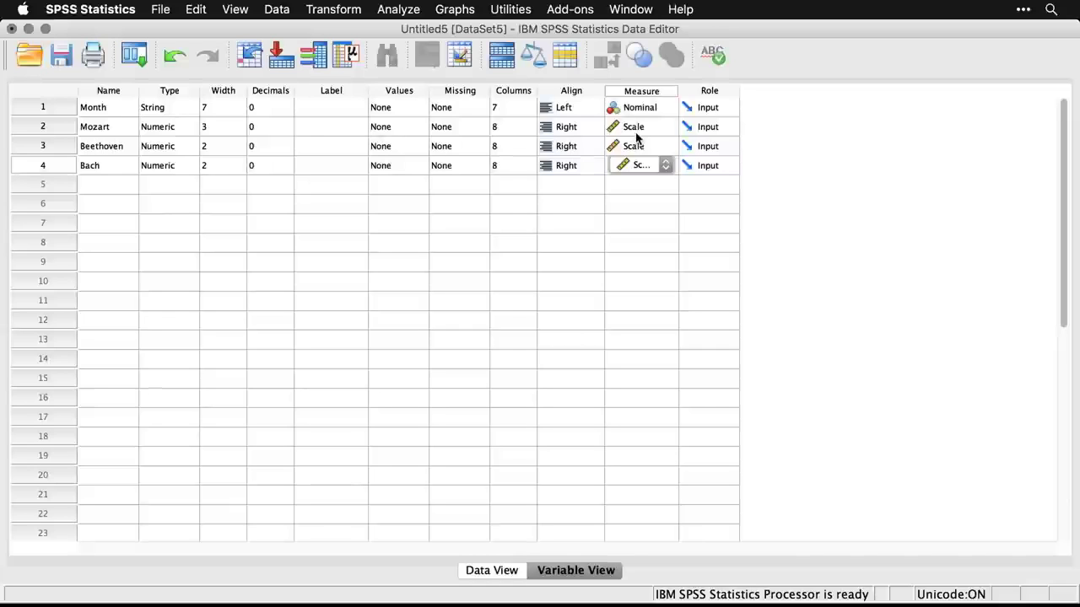
{"action": "left_click", "coordinate": [588, 192]}
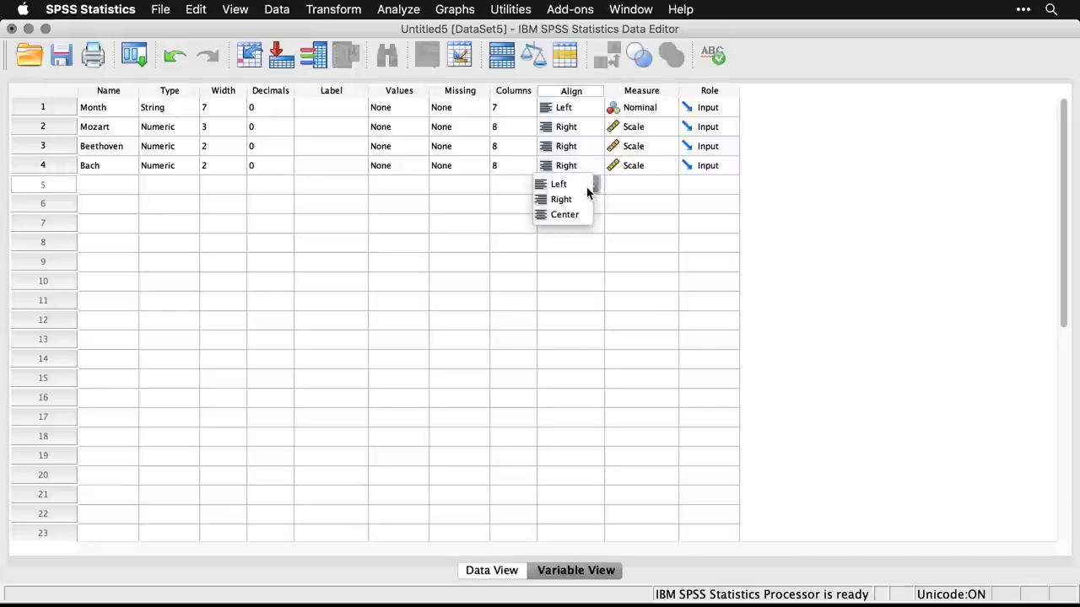
{"action": "left_click", "coordinate": [658, 189]}
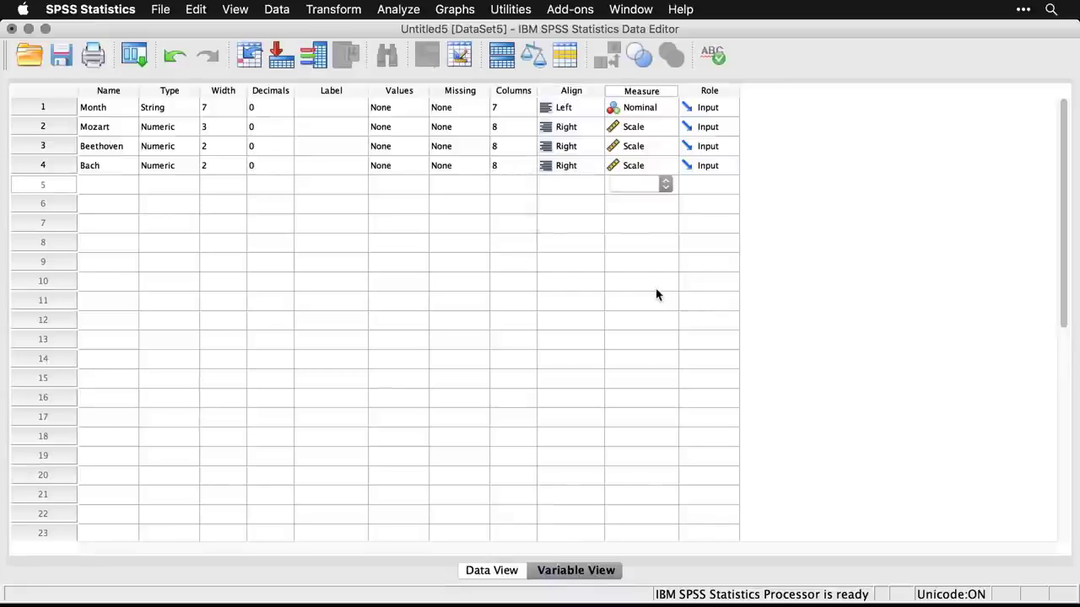
{"action": "left_click", "coordinate": [504, 577]}
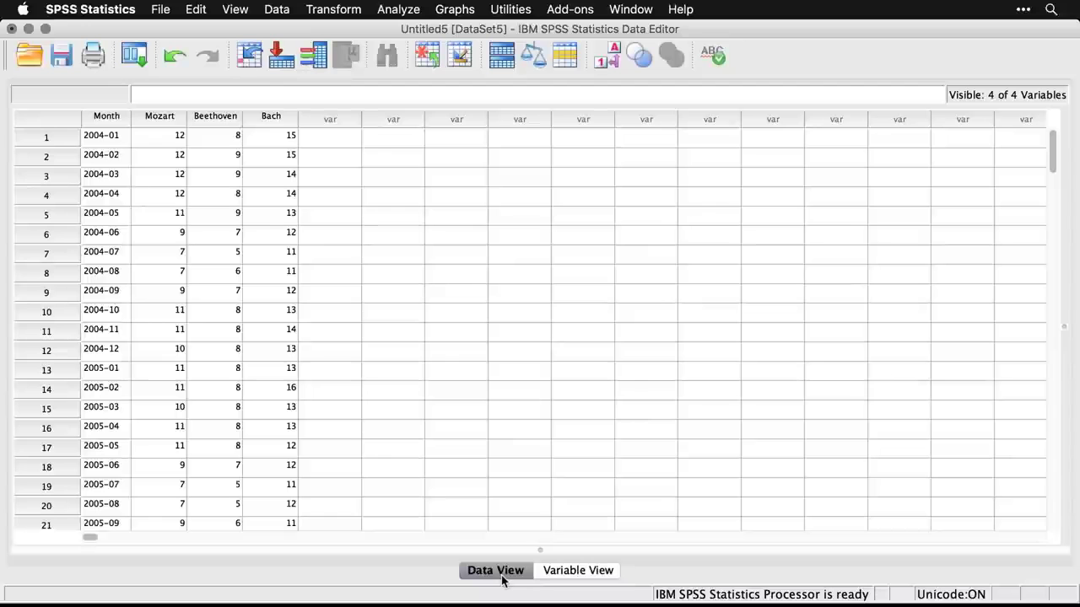
Create a new empty dataset and open mbb.csv from the Desktop as a Text data file
{"action": "key", "text": "super+n"}
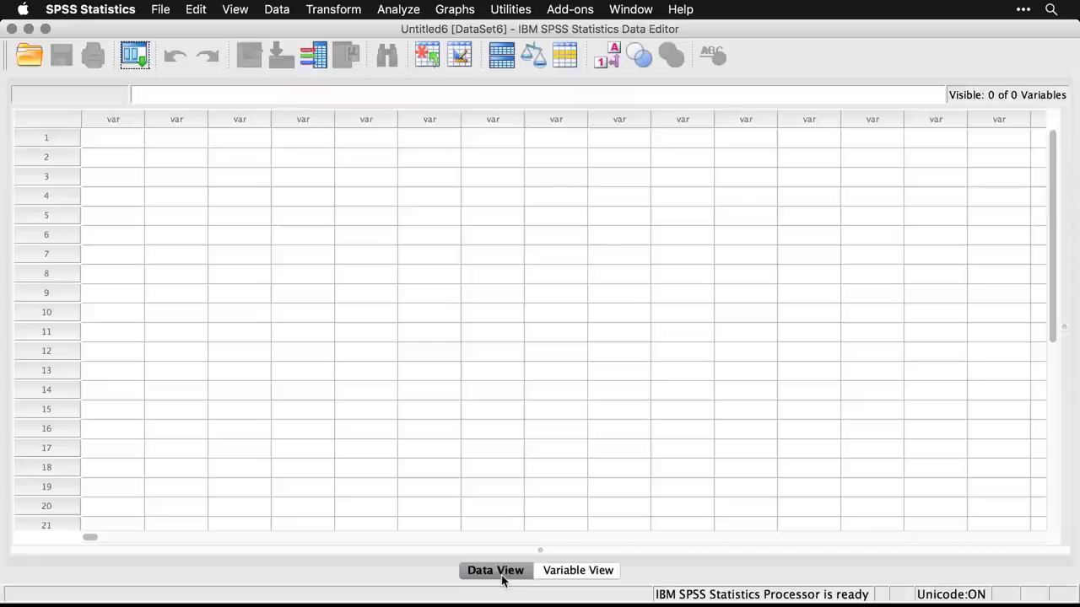
{"action": "left_click", "coordinate": [157, 9]}
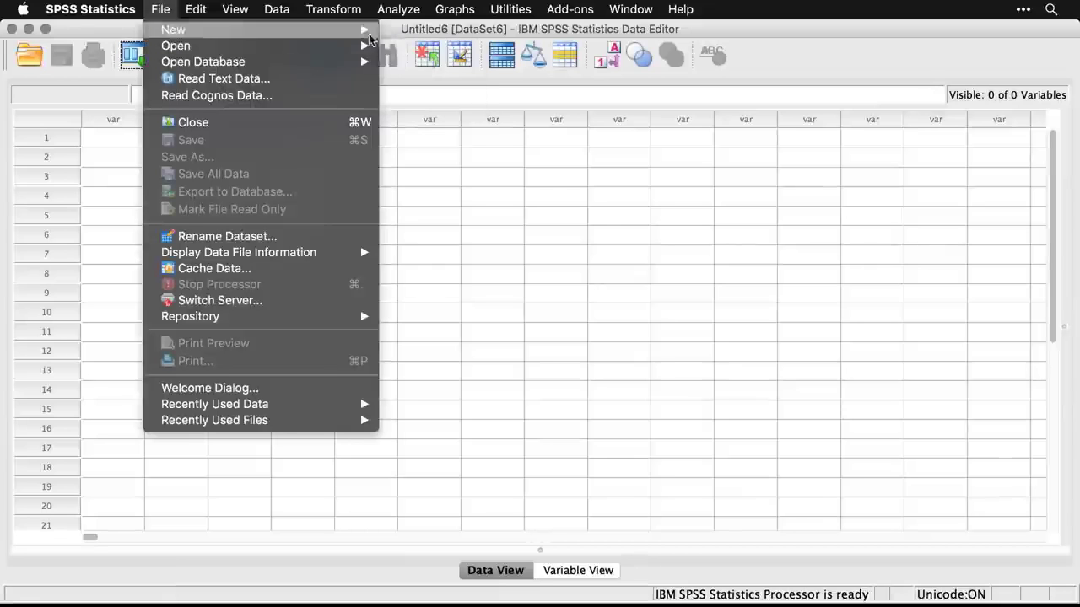
{"action": "left_click", "coordinate": [400, 46]}
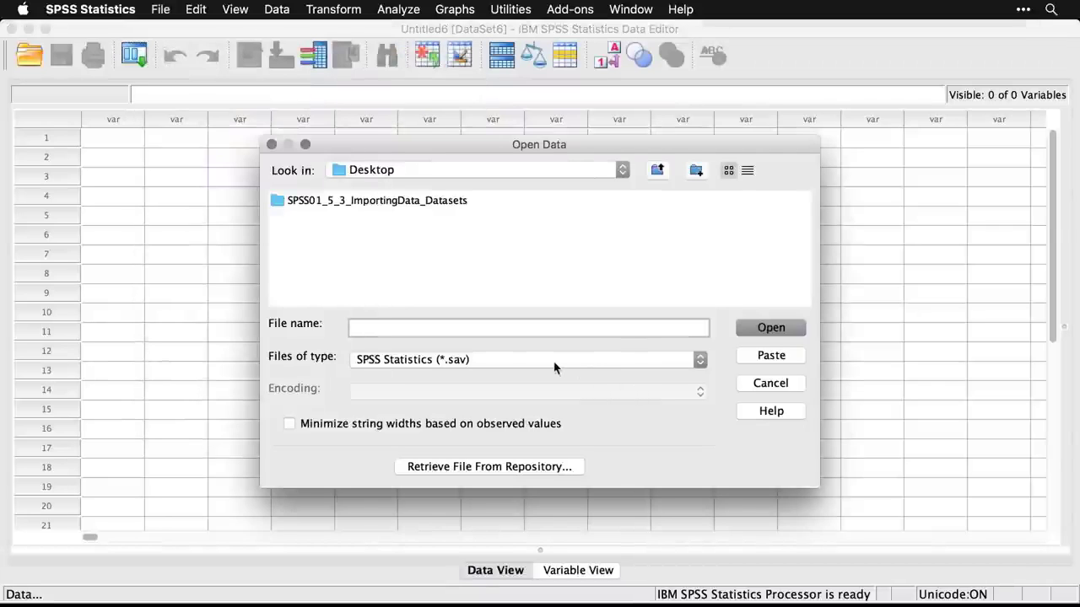
{"action": "left_click", "coordinate": [518, 366]}
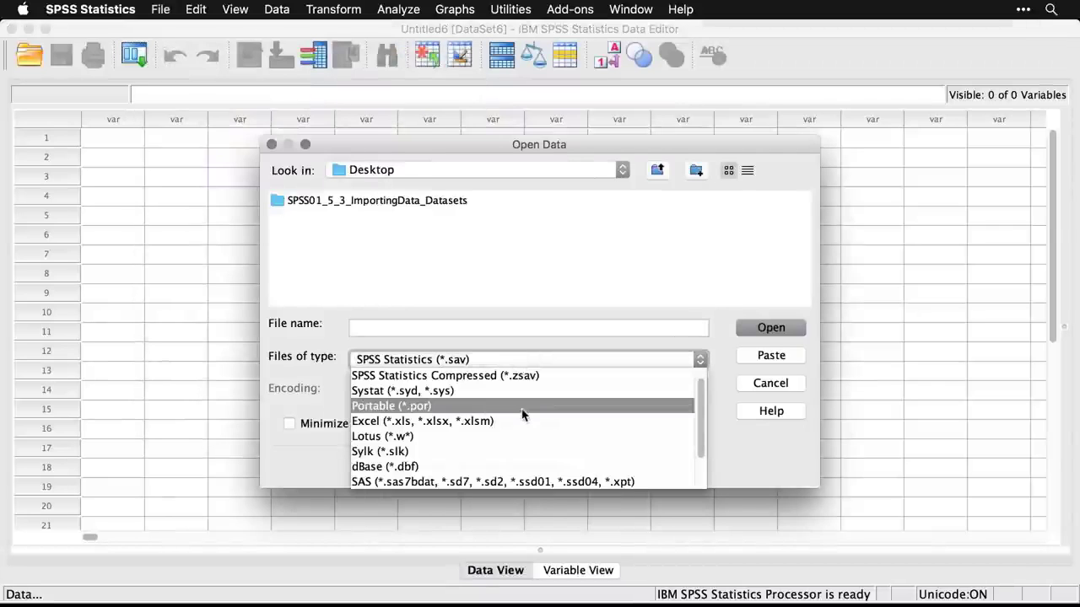
{"action": "scroll", "coordinate": [522, 415], "scroll_direction": "down", "scroll_amount": 2}
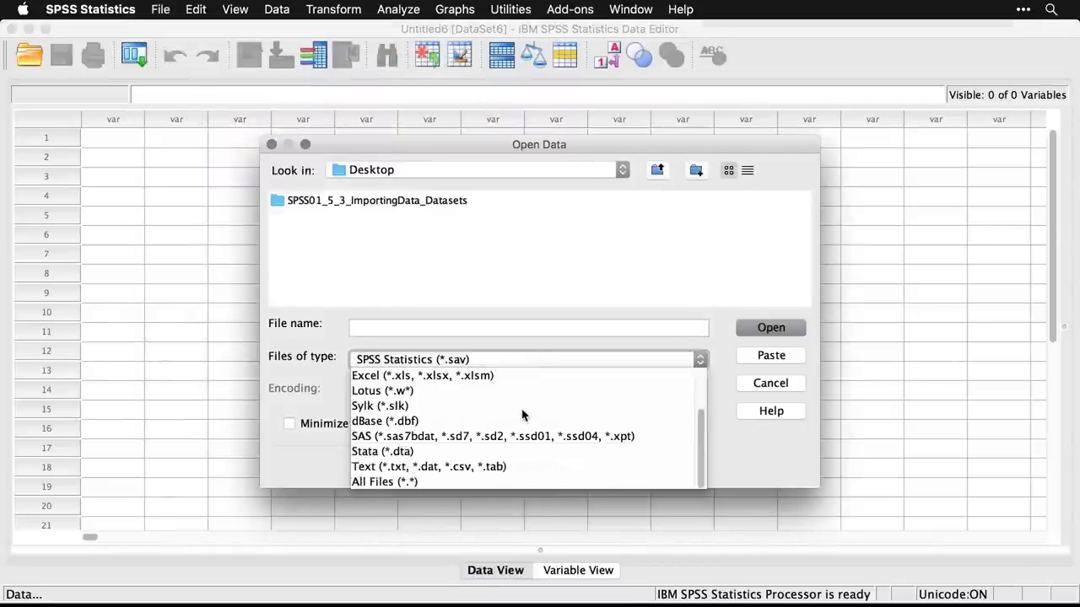
{"action": "left_click", "coordinate": [529, 466]}
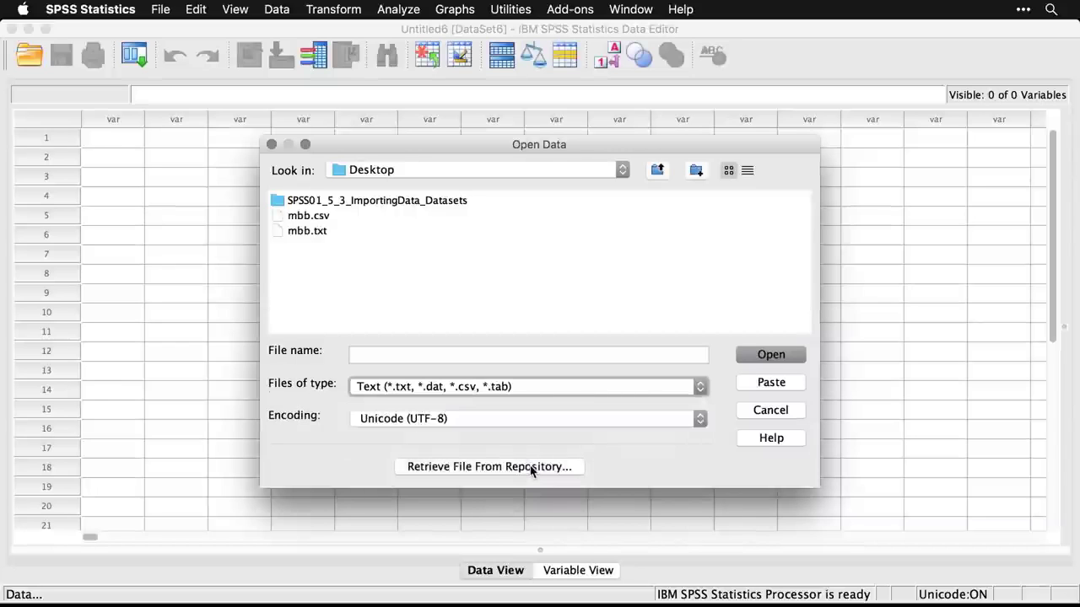
{"action": "left_click", "coordinate": [308, 216]}
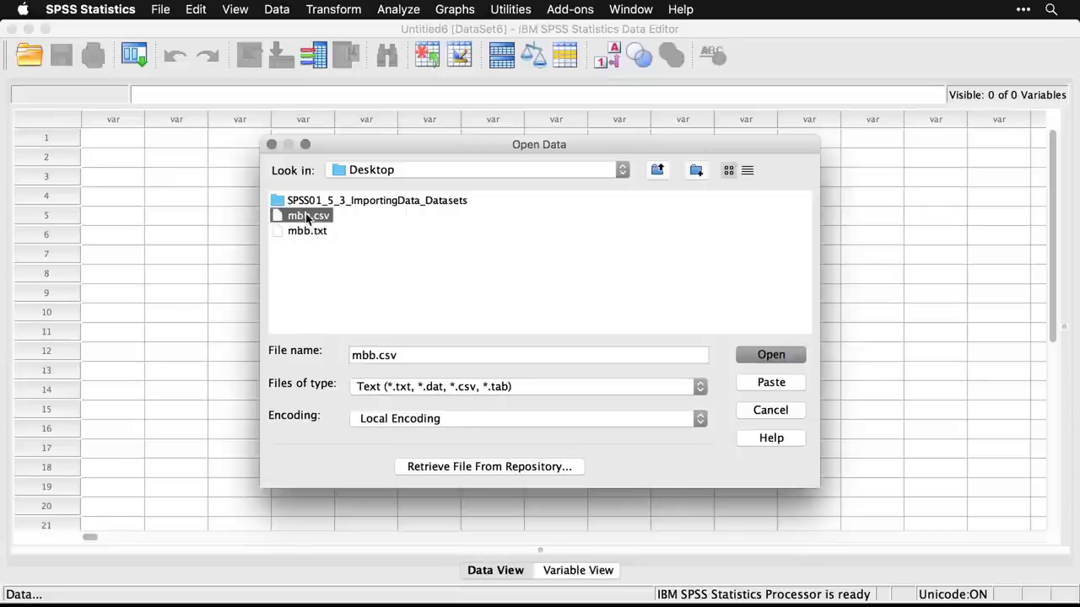
{"action": "left_click", "coordinate": [774, 359]}
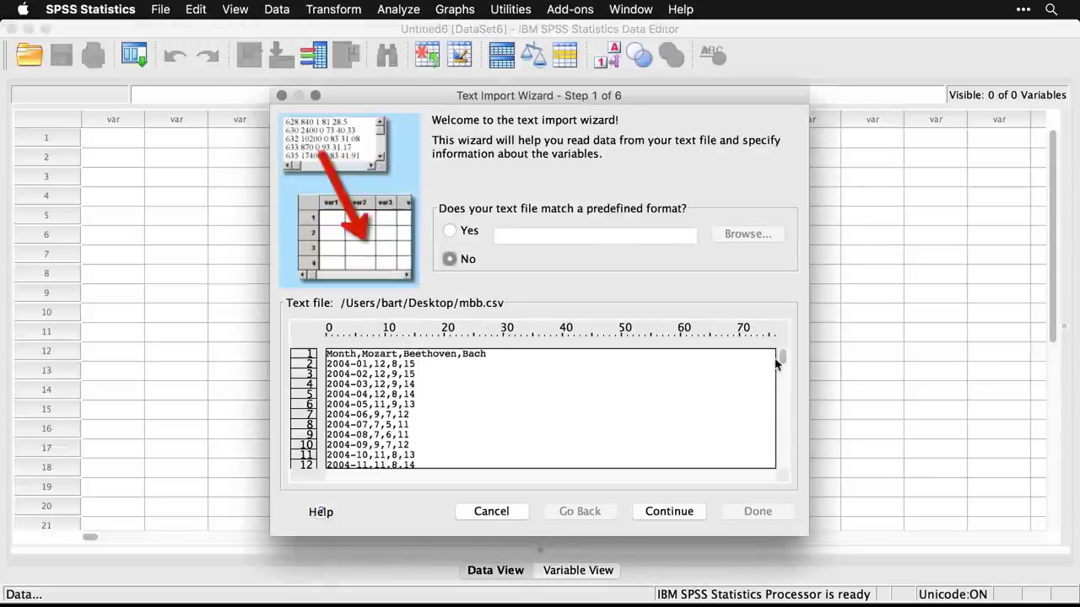
Import mbb.csv as comma-delimited data with variable names at the top, all cases included and no text qualifier
{"action": "left_click", "coordinate": [676, 516]}
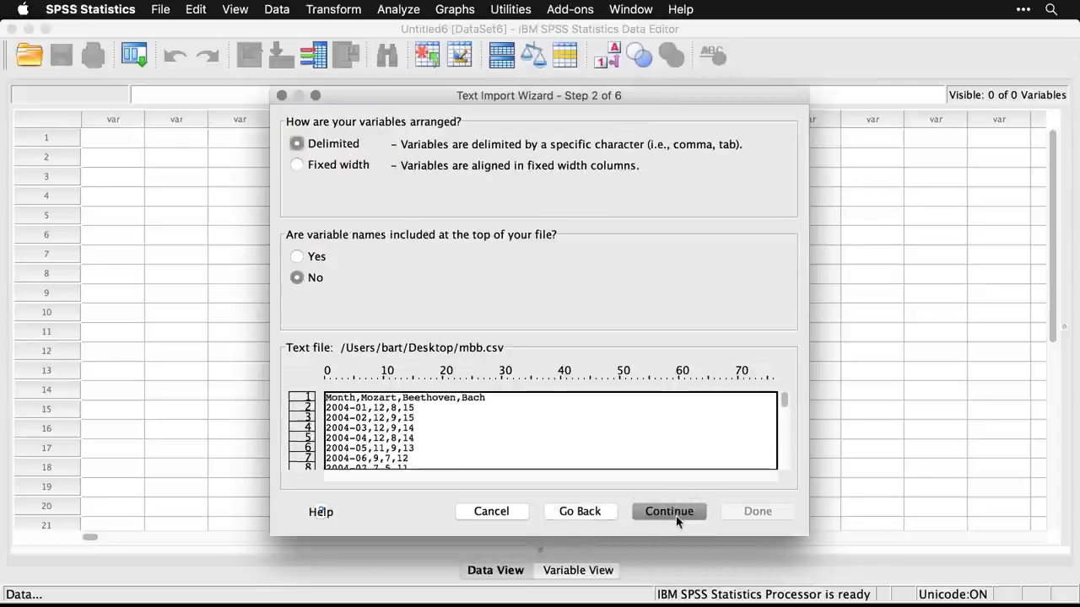
{"action": "left_click", "coordinate": [299, 257]}
{"action": "left_click", "coordinate": [675, 522]}
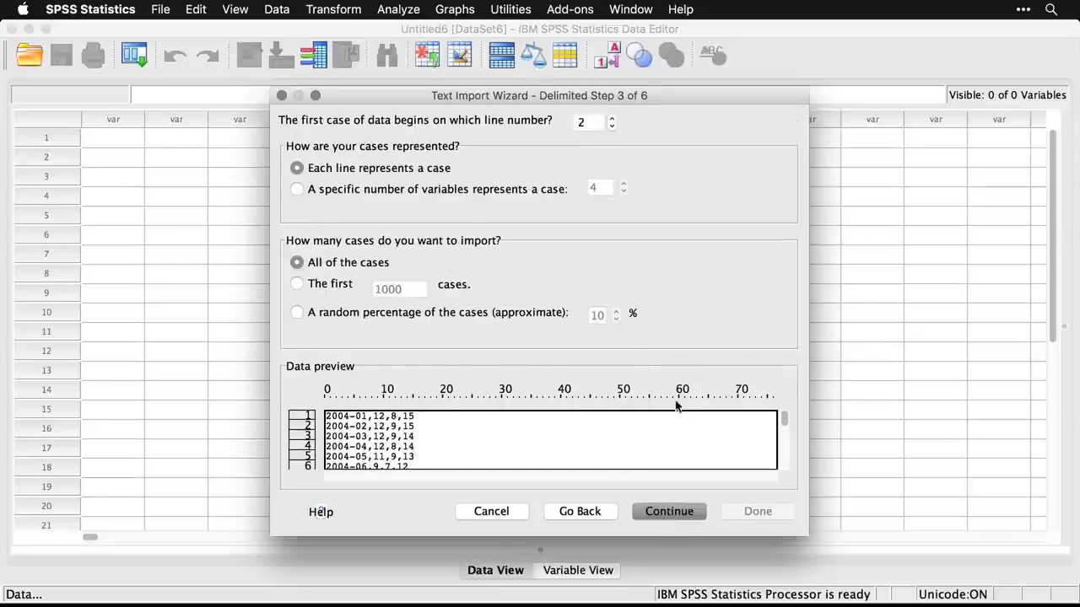
{"action": "left_click", "coordinate": [682, 511]}
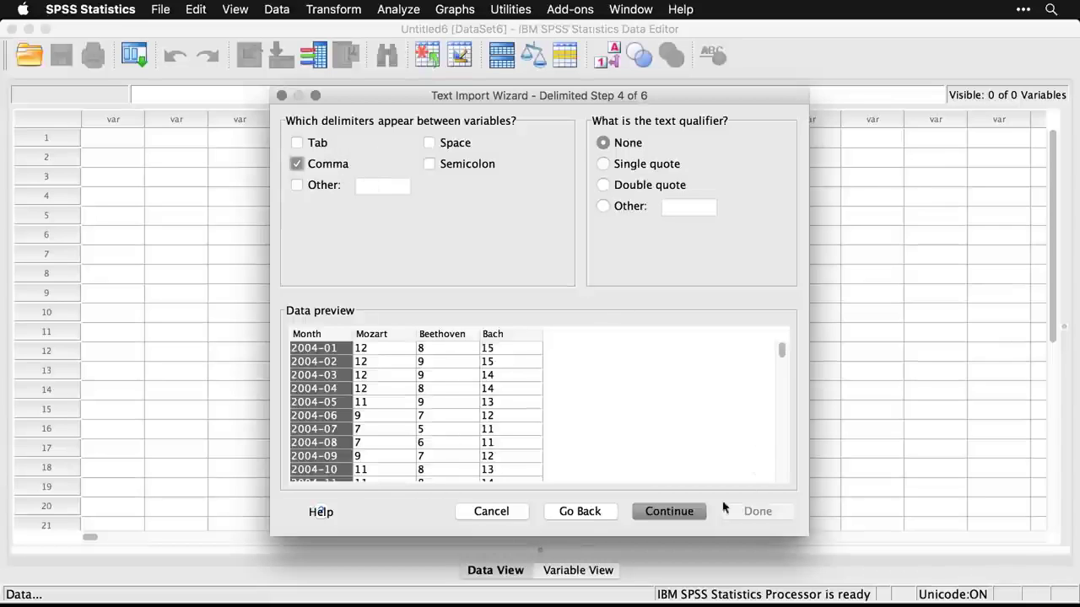
{"action": "left_click", "coordinate": [684, 511]}
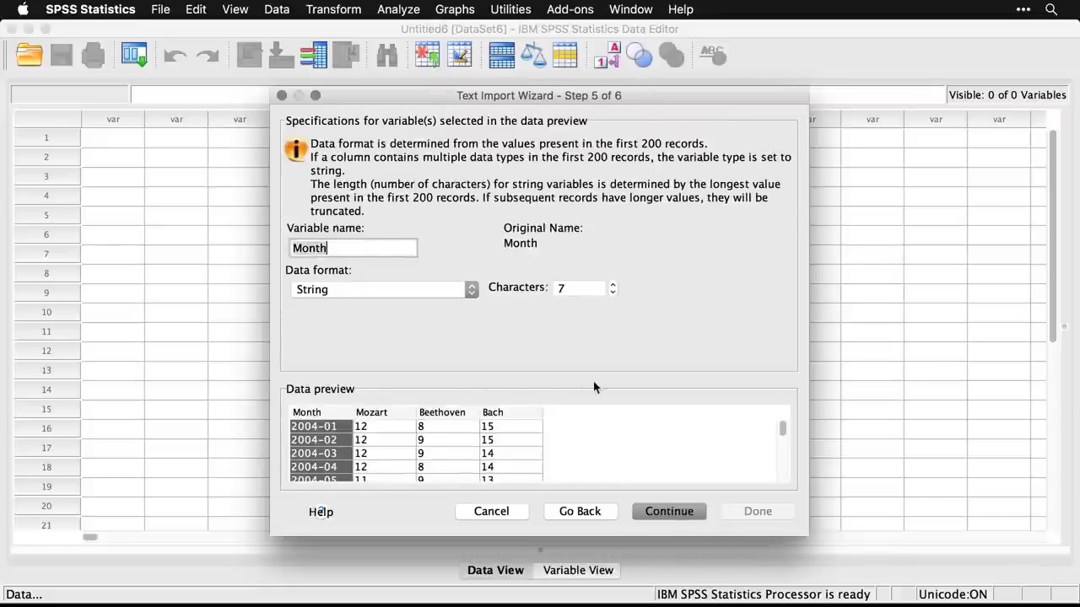
{"action": "left_click", "coordinate": [682, 516]}
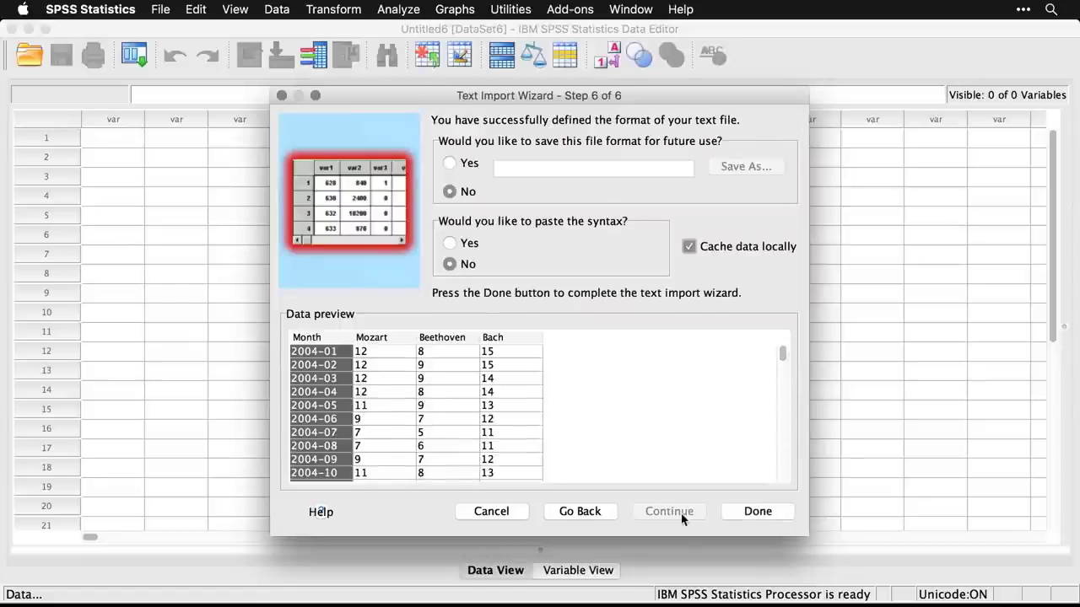
{"action": "left_click", "coordinate": [765, 510]}
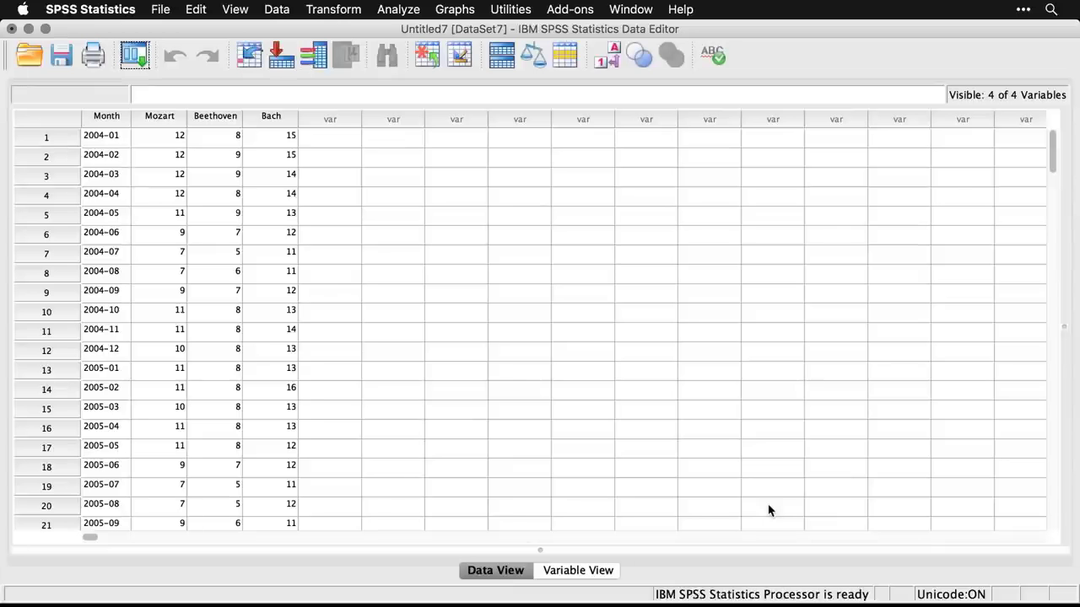
In the variable definitions of the imported CSV dataset, change the measure of Mozart, Beethoven and Bach to Scale
{"action": "left_click", "coordinate": [579, 573]}
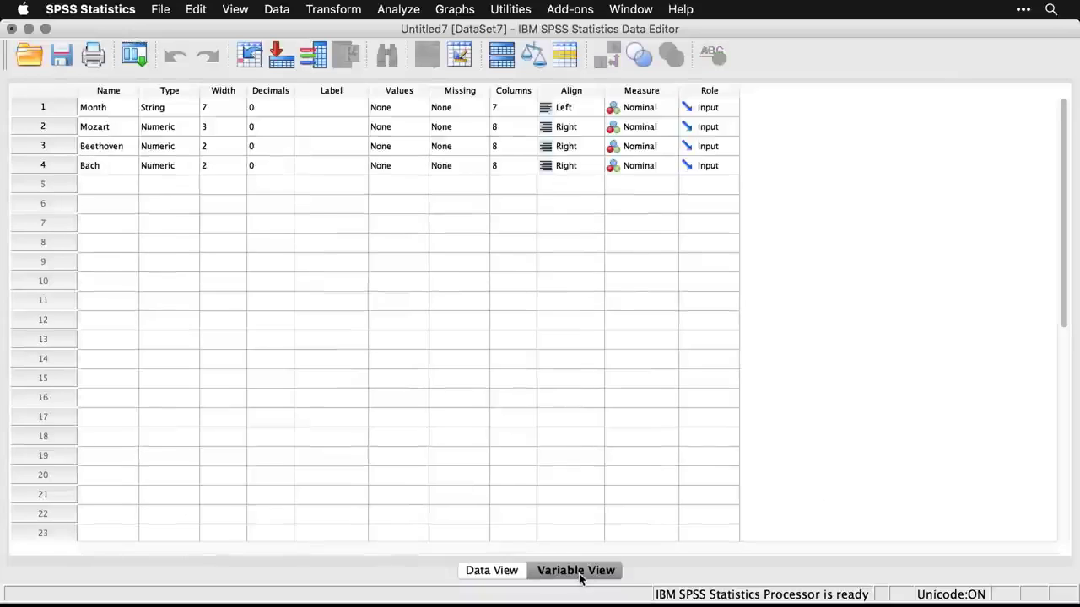
{"action": "left_click", "coordinate": [650, 127]}
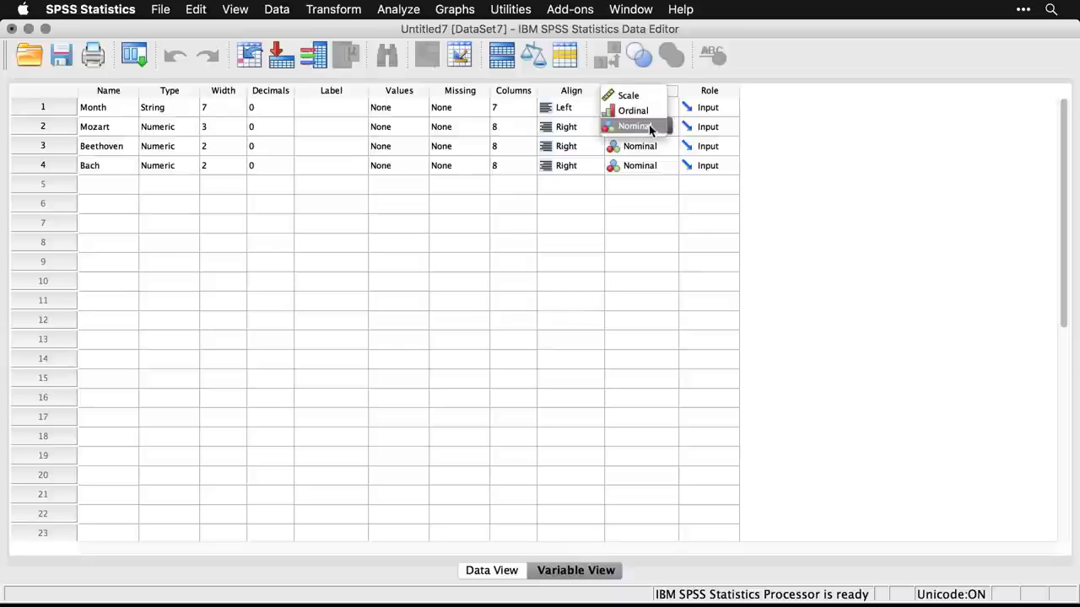
{"action": "left_click", "coordinate": [632, 94]}
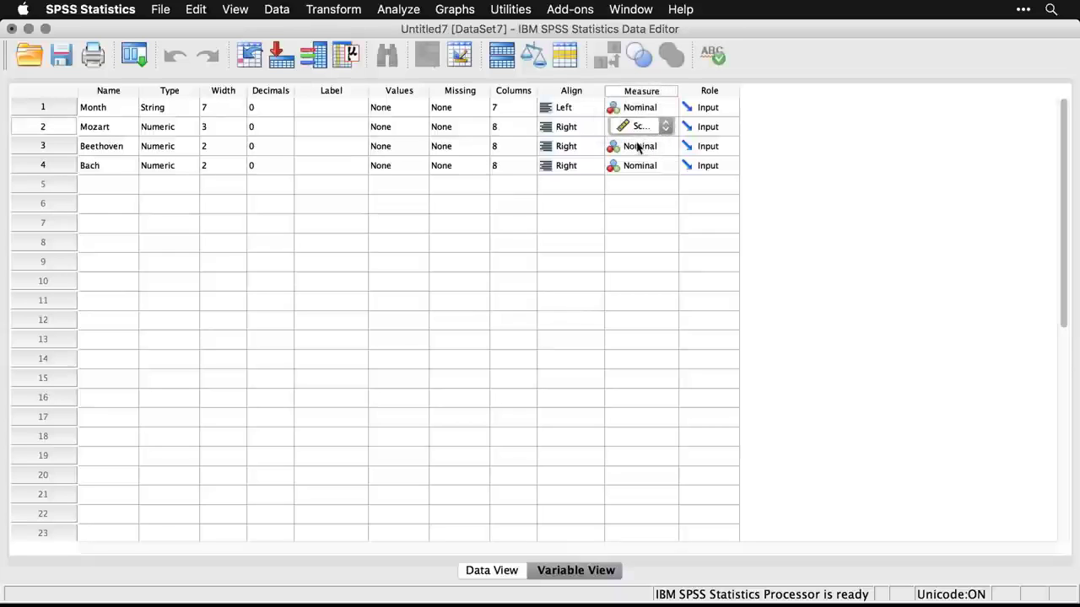
{"action": "left_click", "coordinate": [638, 148]}
{"action": "left_click", "coordinate": [633, 114]}
{"action": "left_click", "coordinate": [643, 165]}
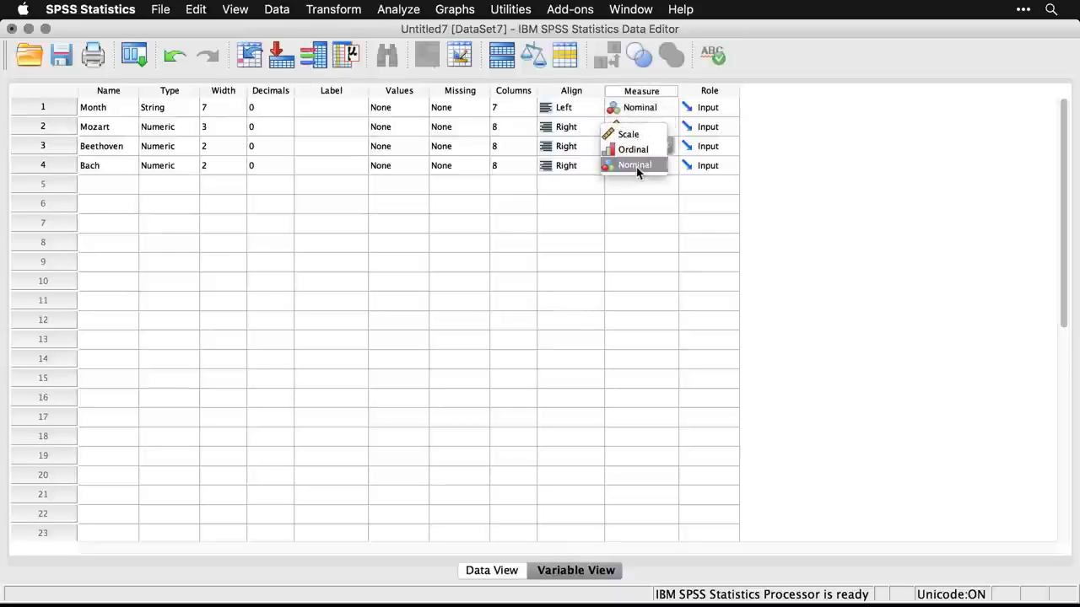
{"action": "left_click", "coordinate": [633, 135]}
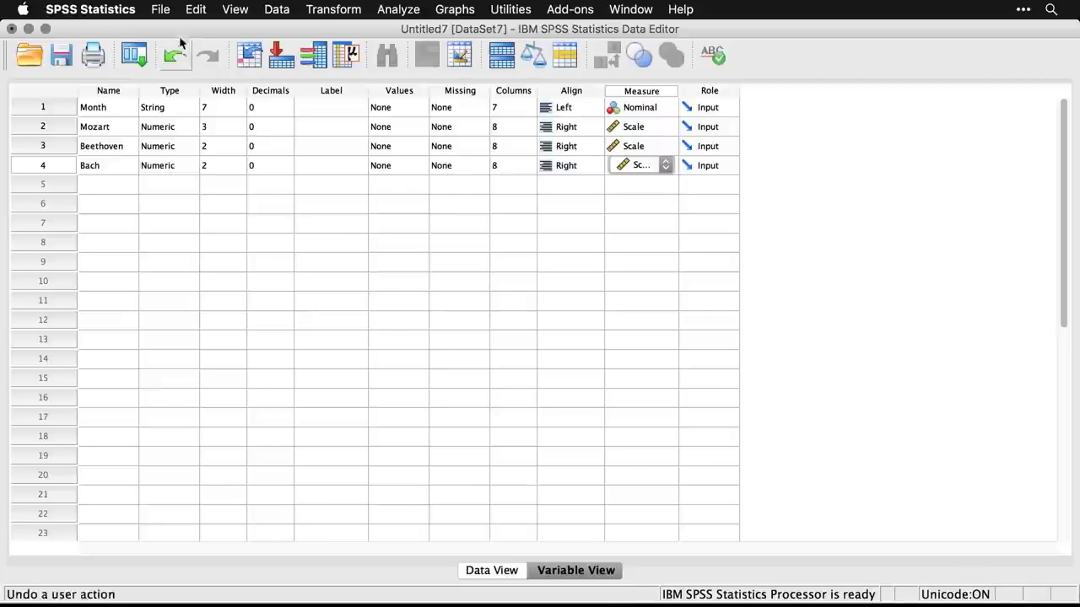
Open mbb.xlsx from the Desktop as an Excel data file, bringing up its import options
{"action": "left_click", "coordinate": [161, 10]}
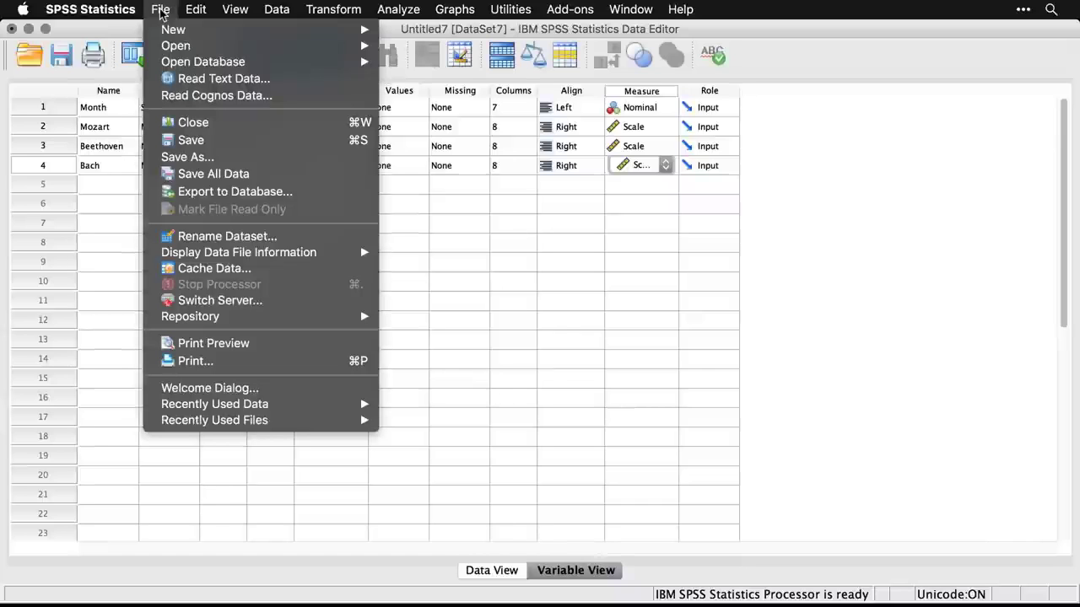
{"action": "mouse_move", "coordinate": [170, 35]}
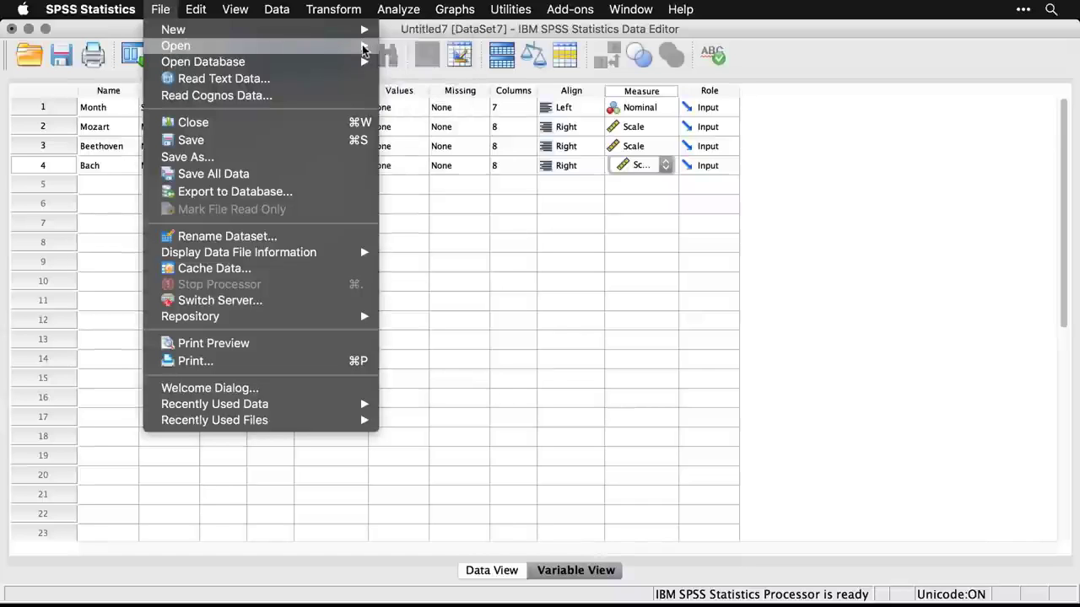
{"action": "mouse_move", "coordinate": [364, 45]}
{"action": "left_click", "coordinate": [406, 44]}
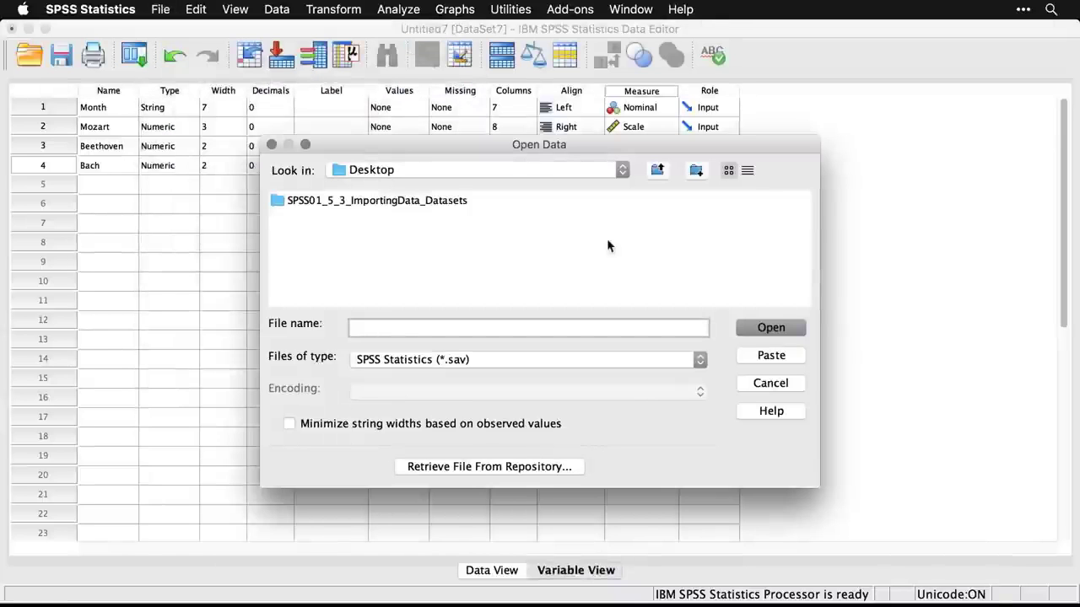
{"action": "left_click", "coordinate": [518, 361]}
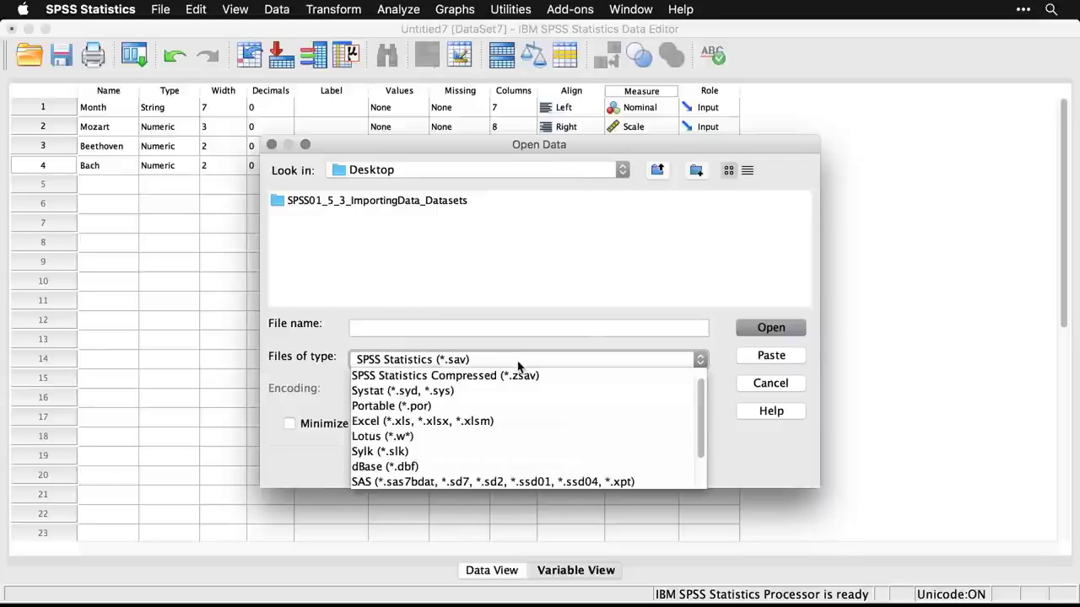
{"action": "left_click", "coordinate": [543, 421]}
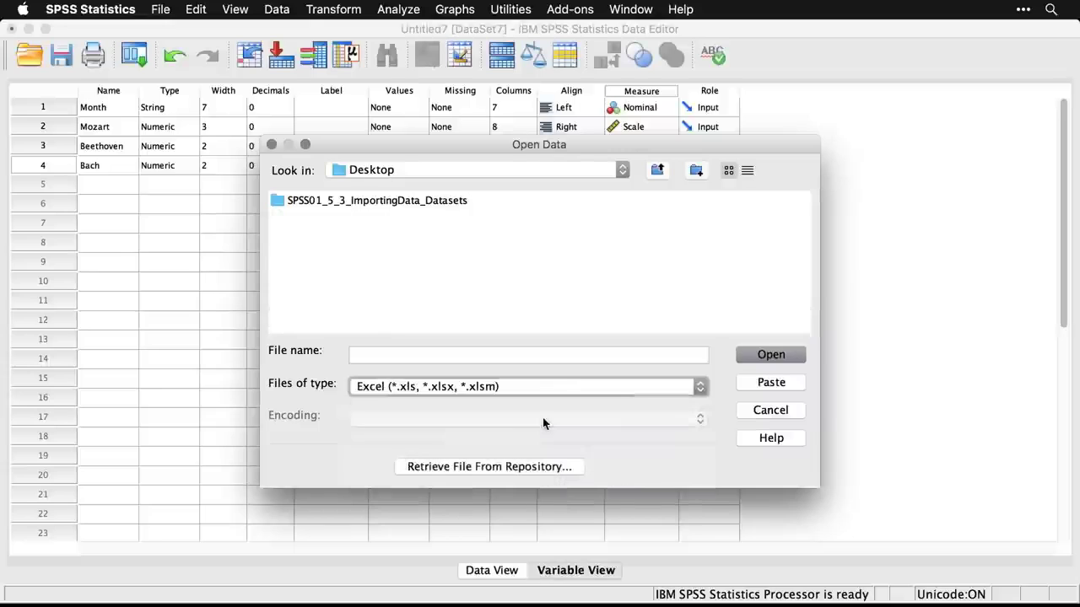
{"action": "left_click", "coordinate": [309, 216]}
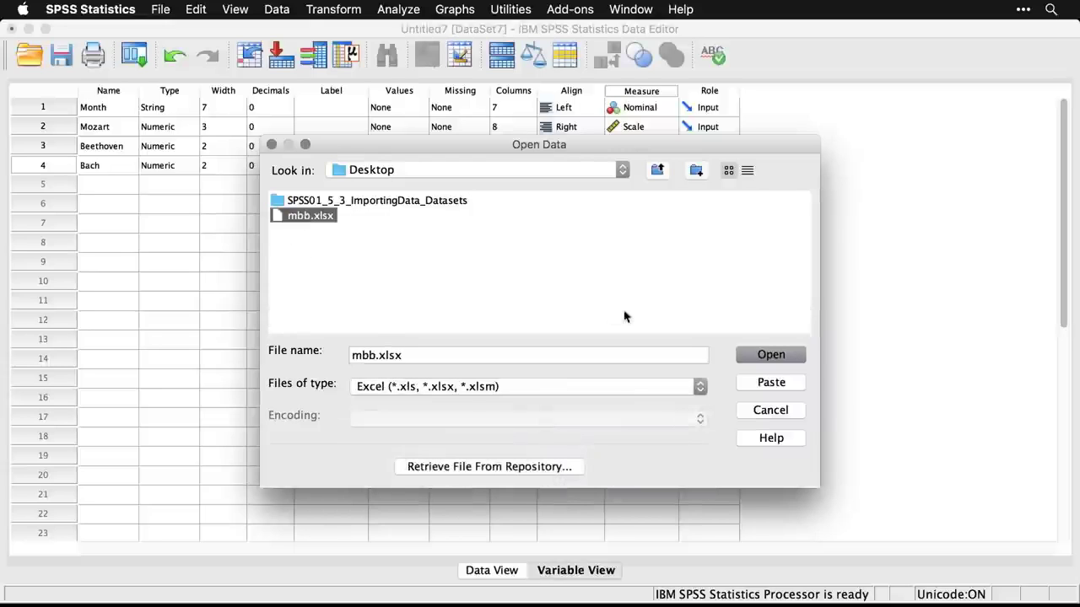
{"action": "left_click", "coordinate": [771, 355]}
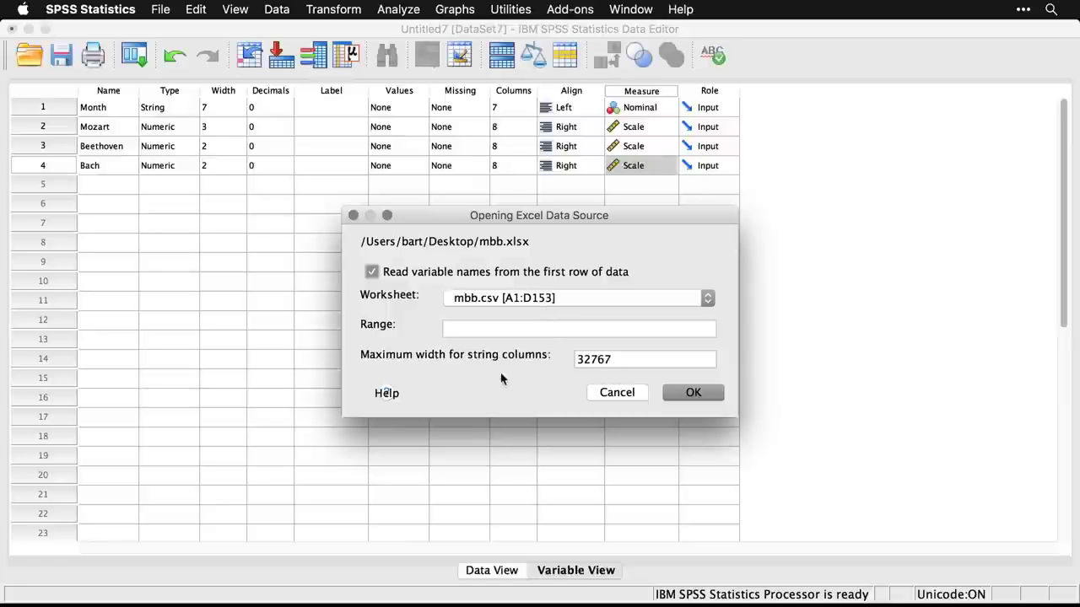
Import worksheet mbb.csv [A1:D153] with variable names read from the first row, and check the imported data rows
{"action": "left_click", "coordinate": [693, 392]}
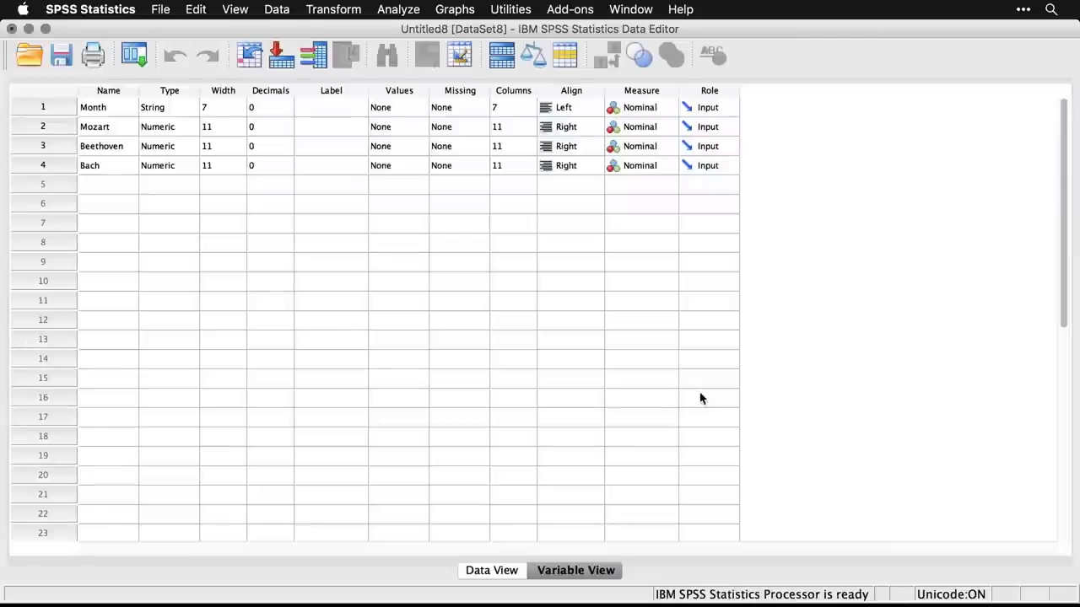
{"action": "left_click", "coordinate": [490, 577]}
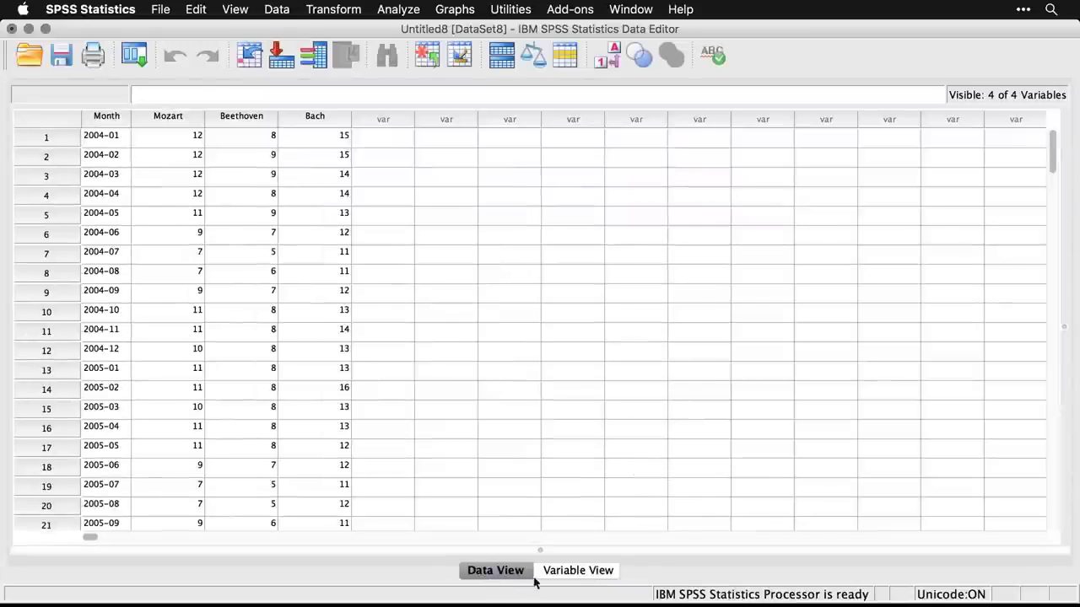
{"action": "left_click", "coordinate": [566, 573]}
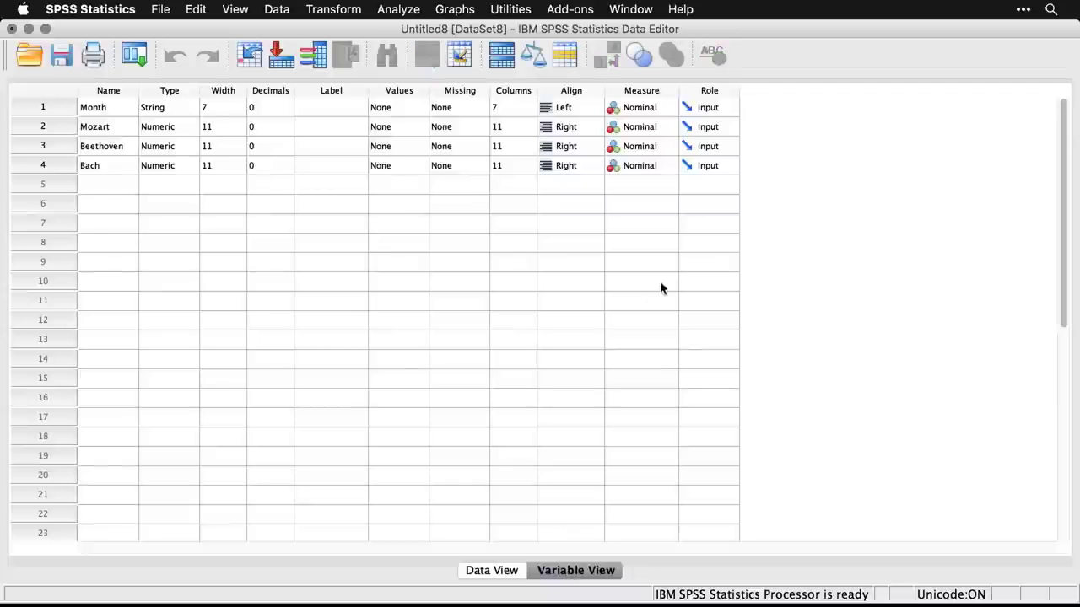
In the variable definitions of the dataset imported from Excel, set the measure of Mozart, Beethoven and Bach to Scale
{"action": "left_click", "coordinate": [650, 127]}
{"action": "left_click", "coordinate": [645, 124]}
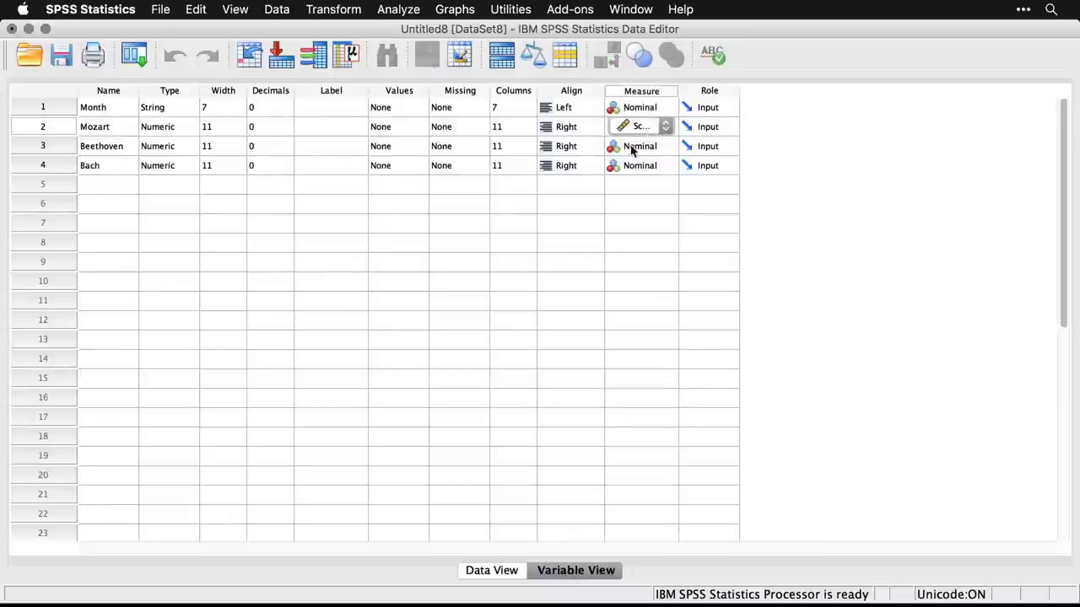
{"action": "left_click", "coordinate": [630, 145]}
{"action": "left_click", "coordinate": [631, 123]}
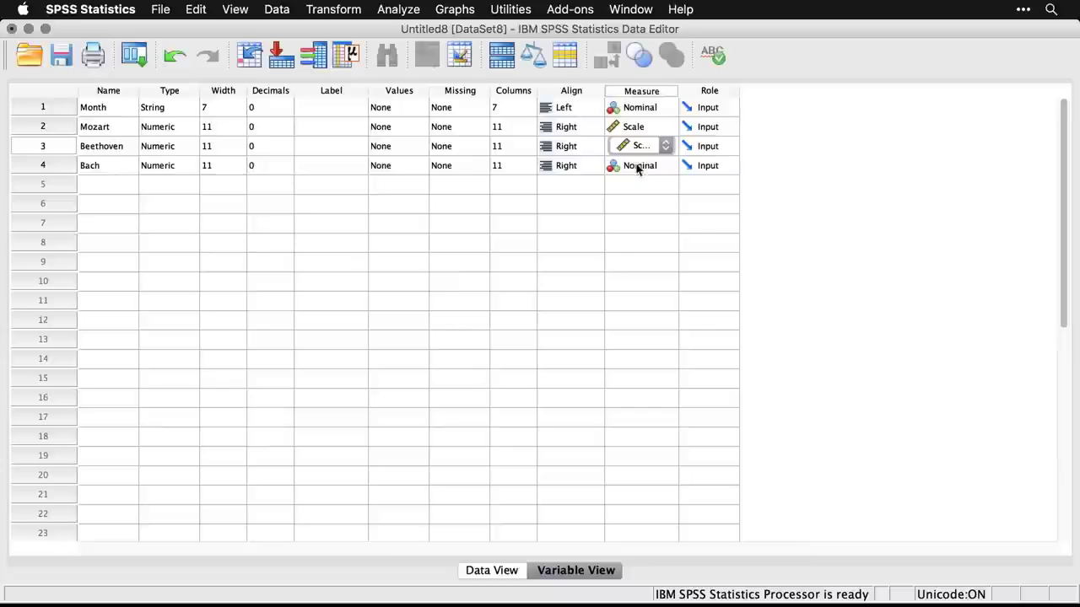
{"action": "left_click", "coordinate": [634, 166]}
{"action": "left_click", "coordinate": [631, 136]}
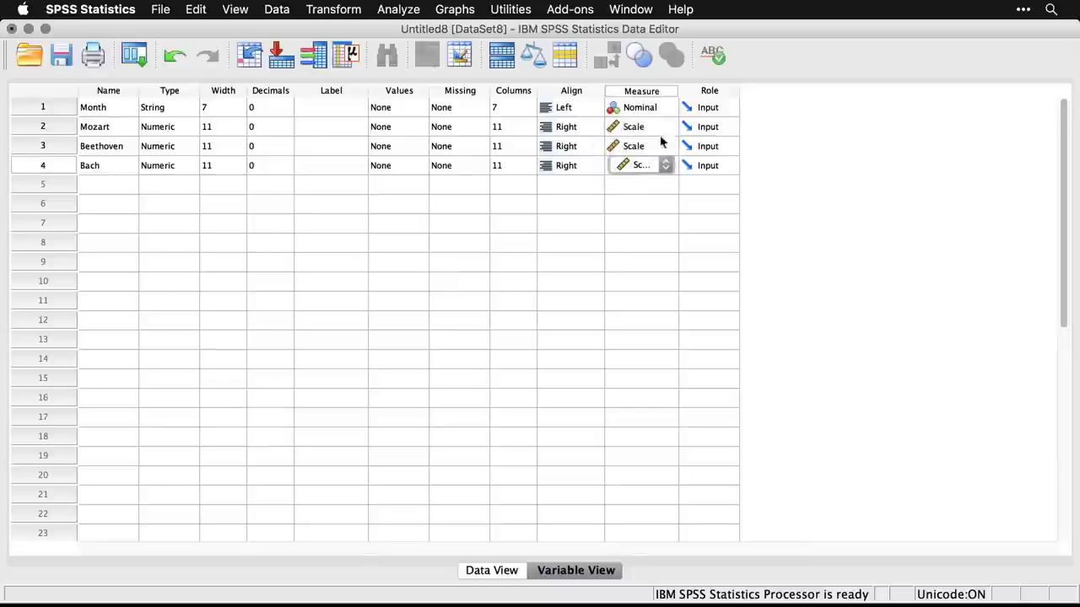
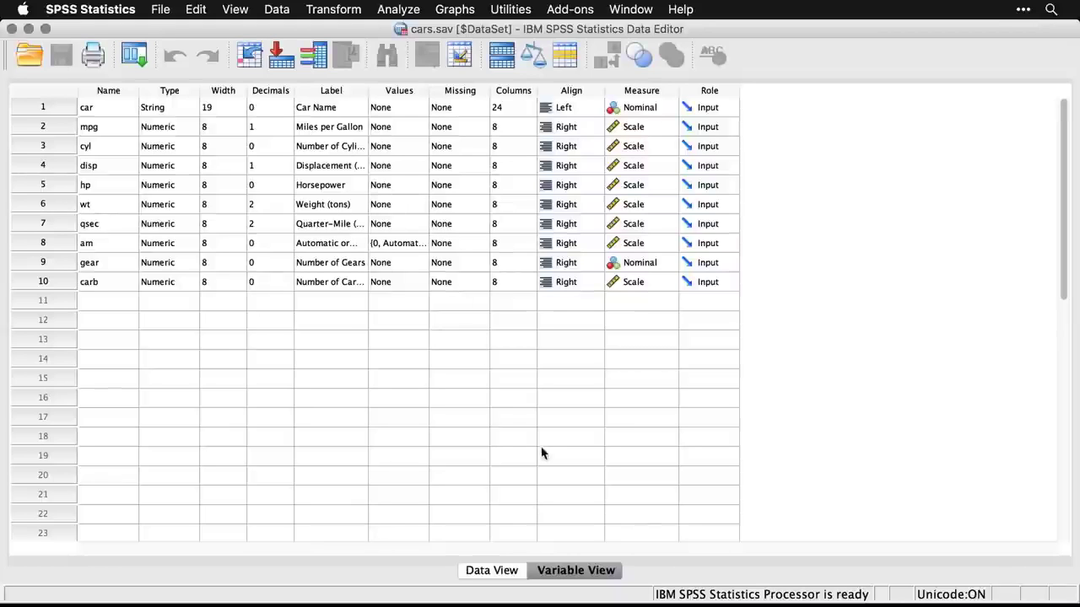
Show the cars.sav data rows with value labels displayed instead of numeric codes
{"action": "left_click", "coordinate": [491, 571]}
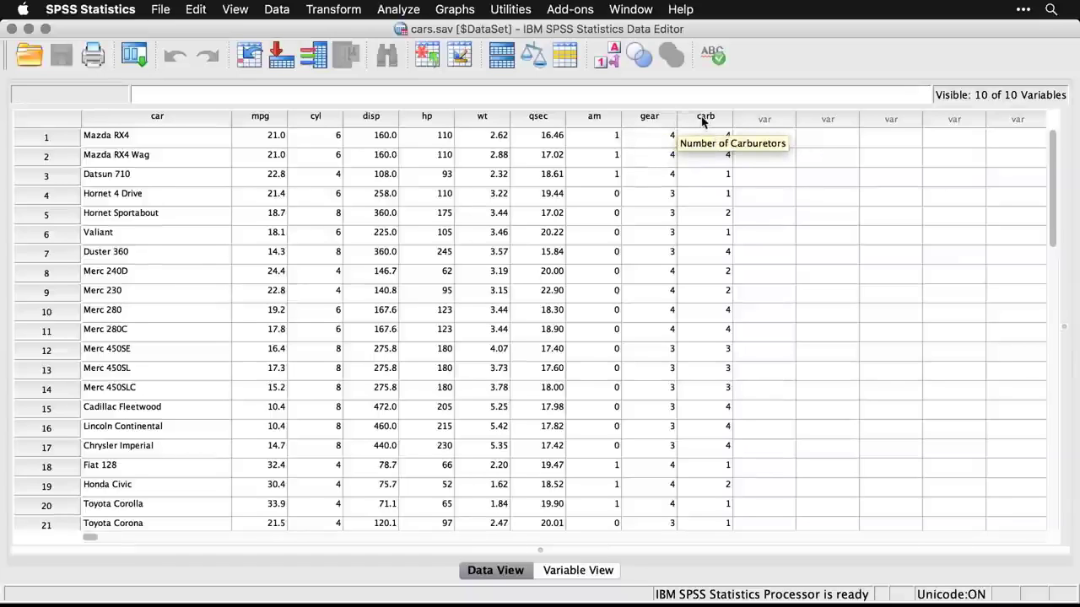
{"action": "left_click", "coordinate": [612, 68]}
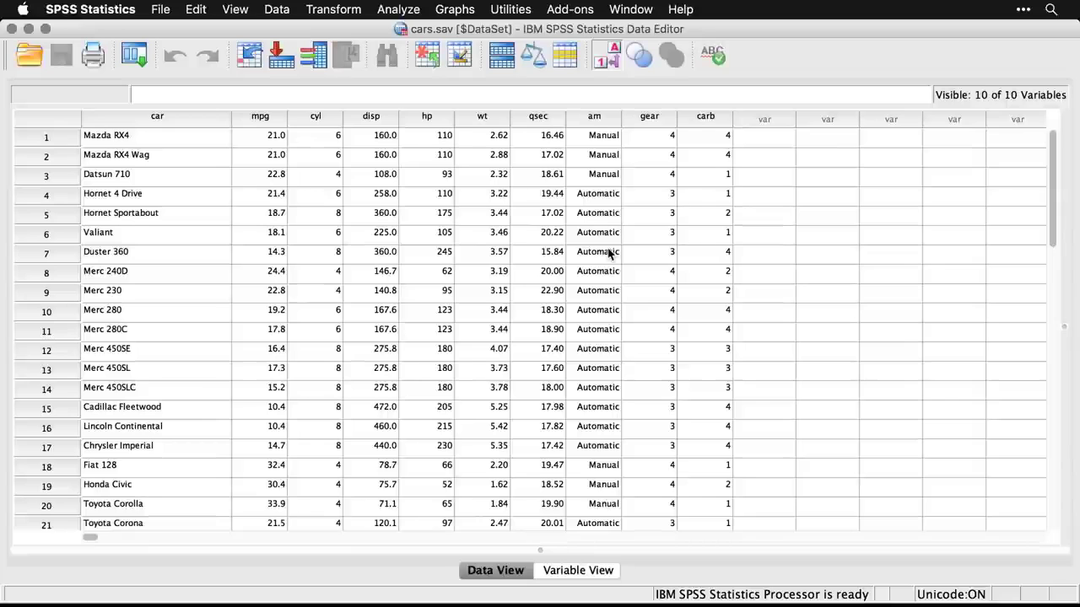
Switch to the SPSS01_6_1_HierarchicalClustering.sps syntax and highlight the CLUSTER command under DEFAULT HIERARCHICAL CLUSTERING
{"action": "key", "text": "super+grave"}
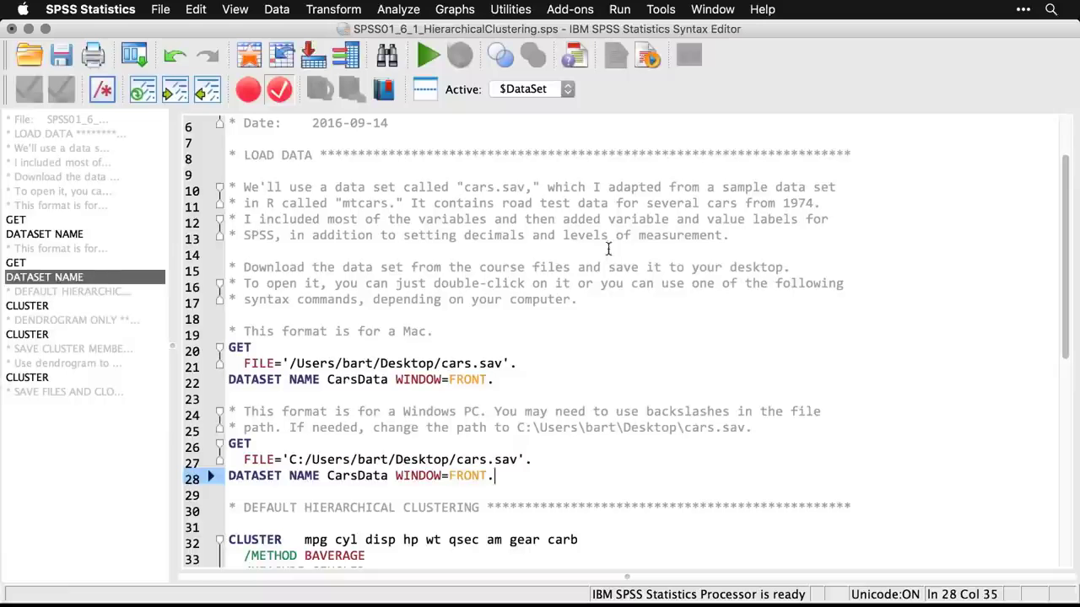
{"action": "scroll", "coordinate": [605, 322], "scroll_direction": "down", "scroll_amount": 8}
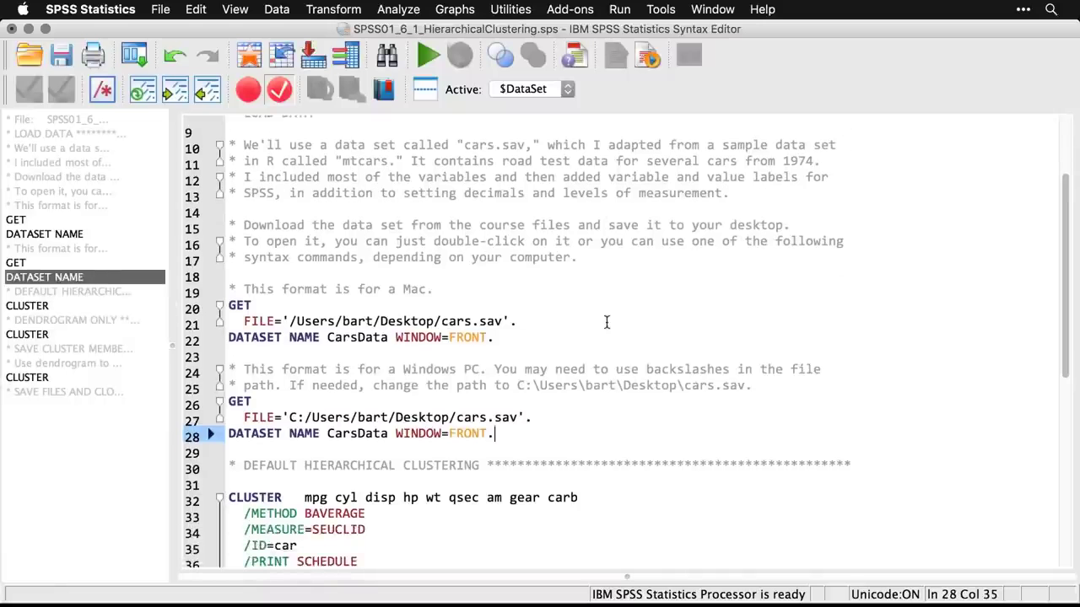
{"action": "scroll", "coordinate": [605, 323], "scroll_direction": "down", "scroll_amount": 2}
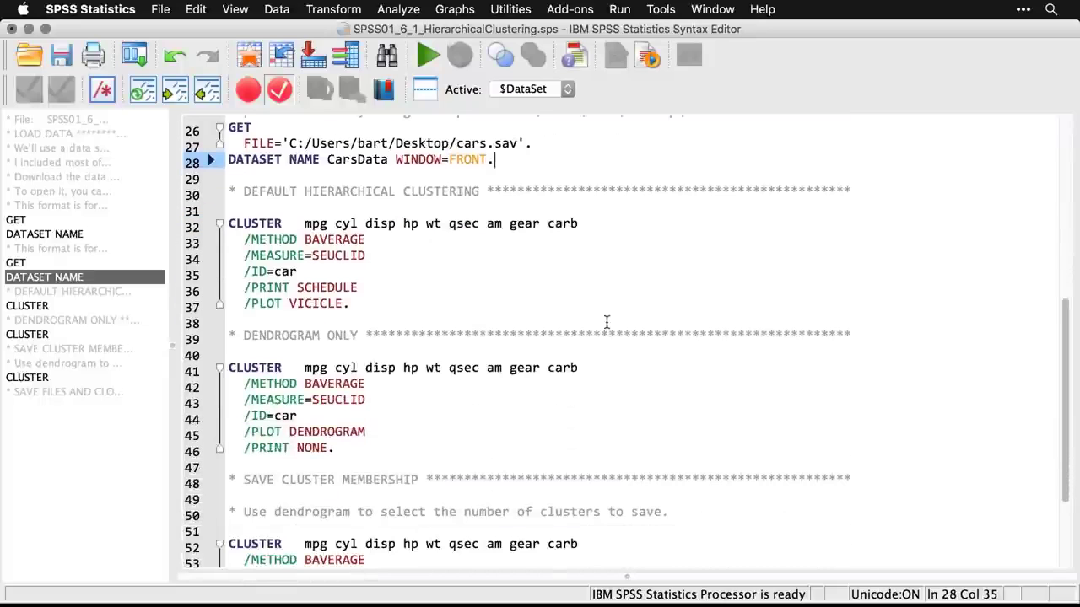
{"action": "left_click", "coordinate": [369, 304]}
{"action": "left_click_drag", "start_coordinate": [369, 303], "coordinate": [228, 219]}
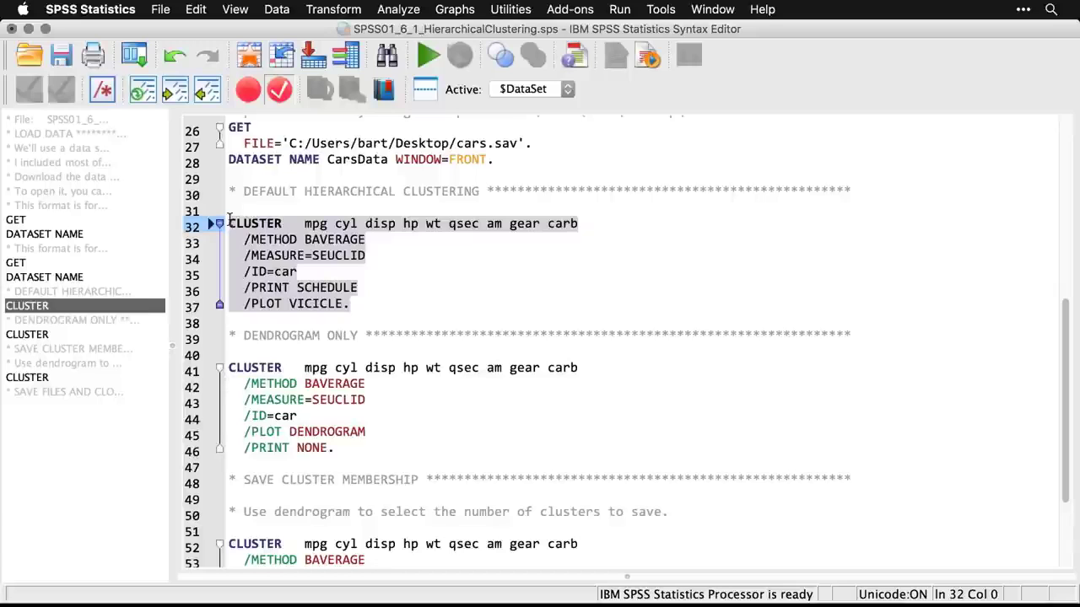
Run a default Hierarchical Cluster Analysis of cases on all variables from Miles per Gallon to Number of Carburetors, labelling cases by Car Name
{"action": "left_click", "coordinate": [399, 10]}
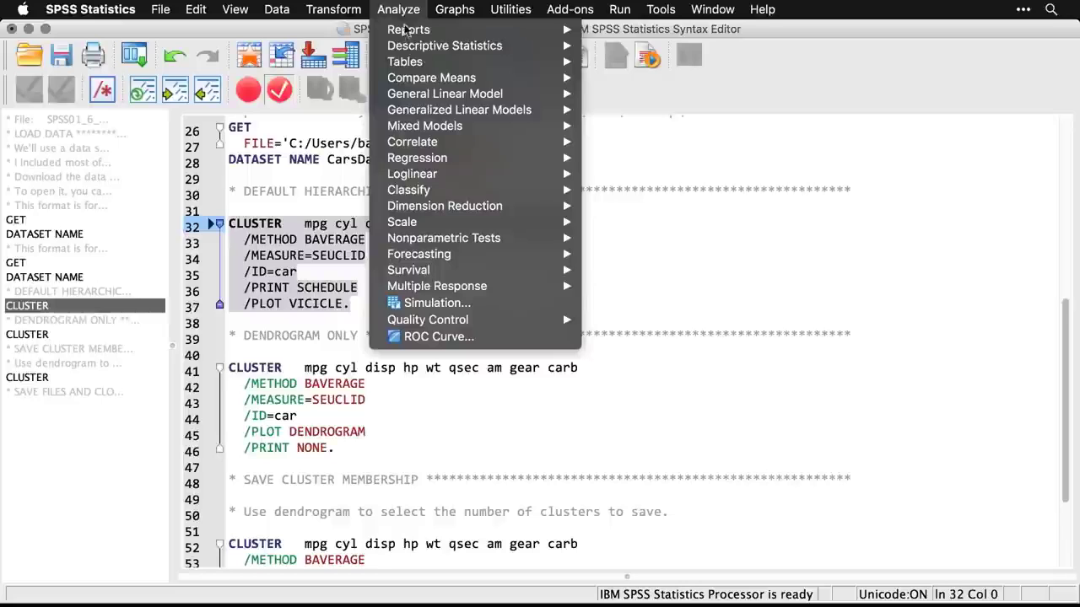
{"action": "mouse_move", "coordinate": [410, 193]}
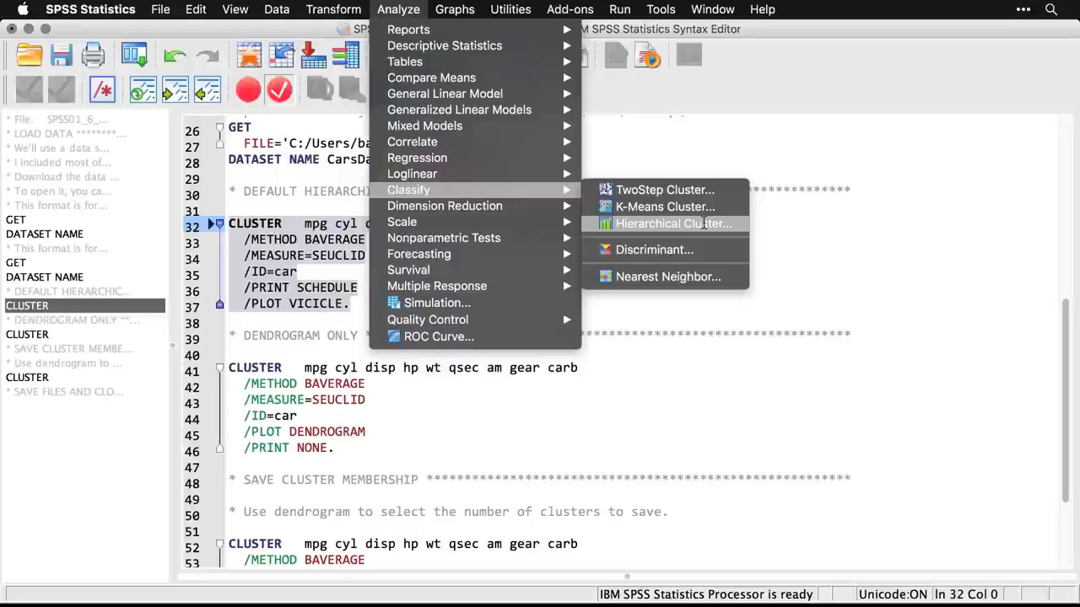
{"action": "left_click", "coordinate": [703, 223]}
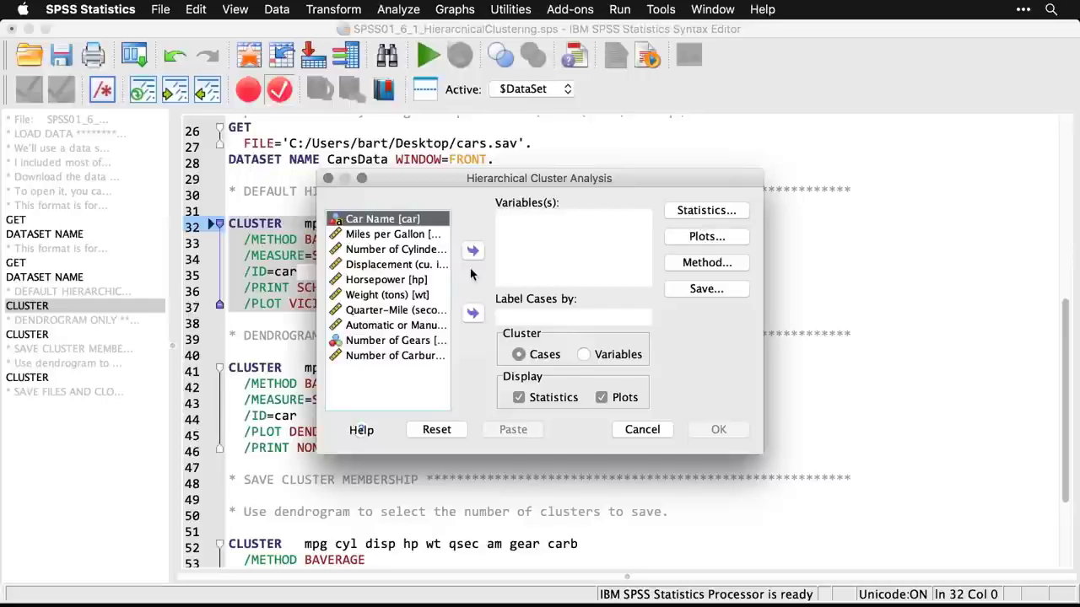
{"action": "left_click", "coordinate": [473, 314]}
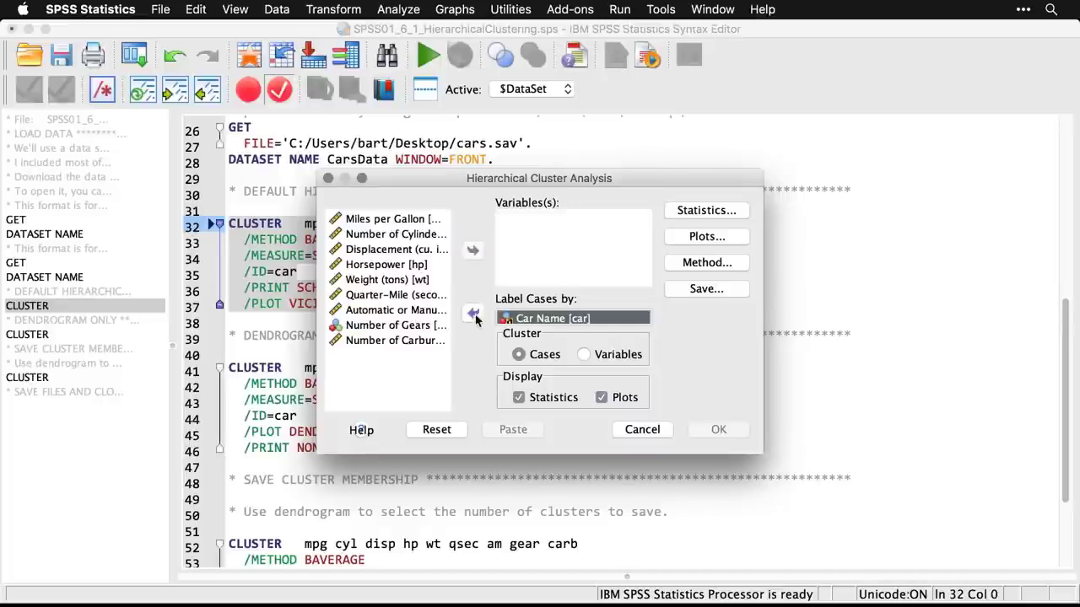
{"action": "left_click", "coordinate": [390, 220]}
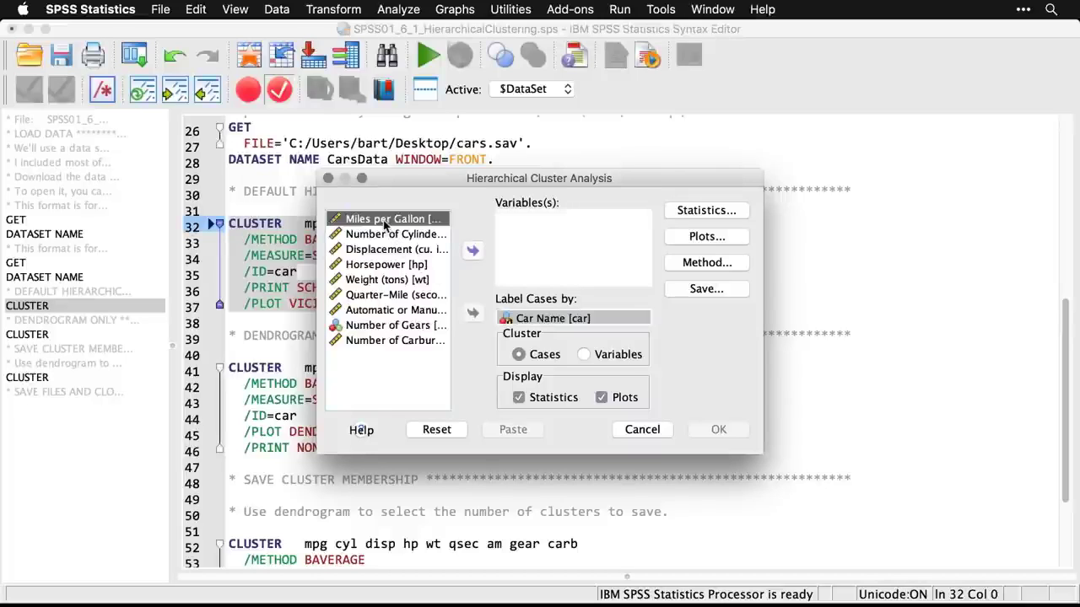
{"action": "left_click", "coordinate": [376, 342], "text": "shift"}
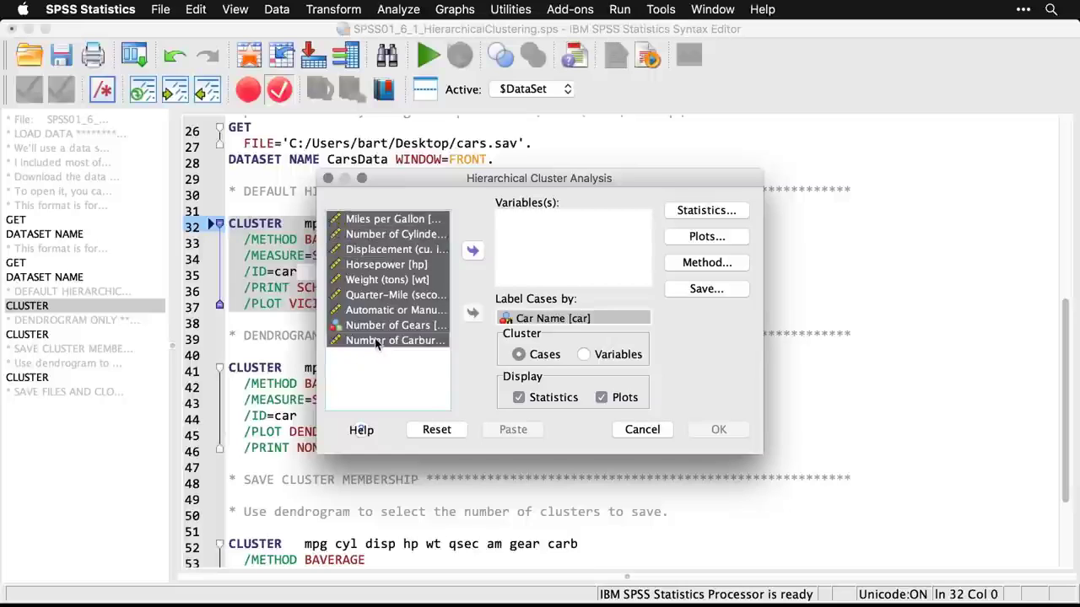
{"action": "left_click", "coordinate": [472, 252]}
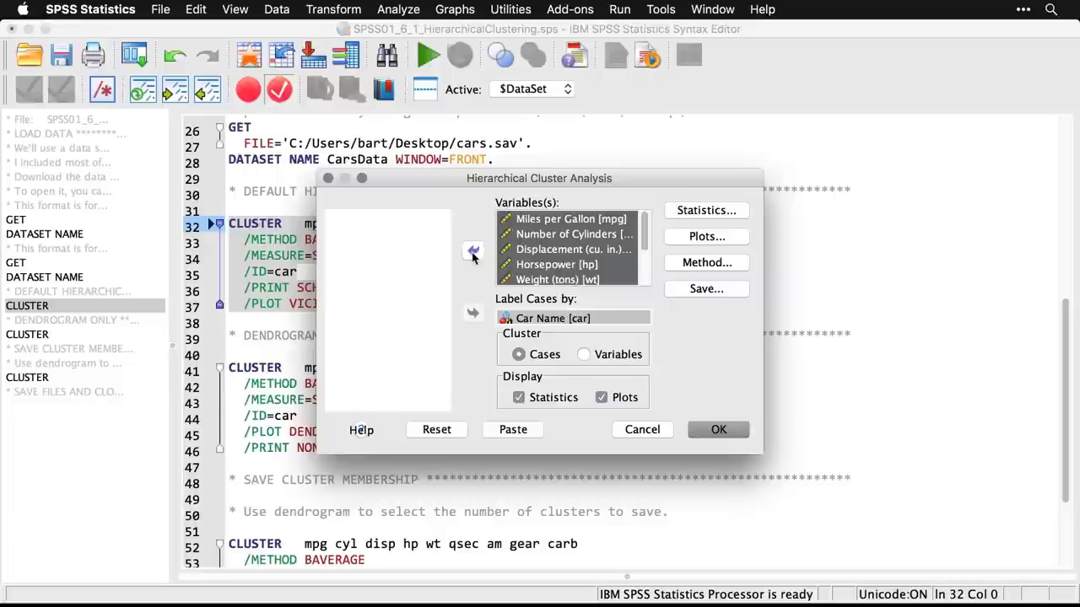
{"action": "left_click", "coordinate": [718, 430]}
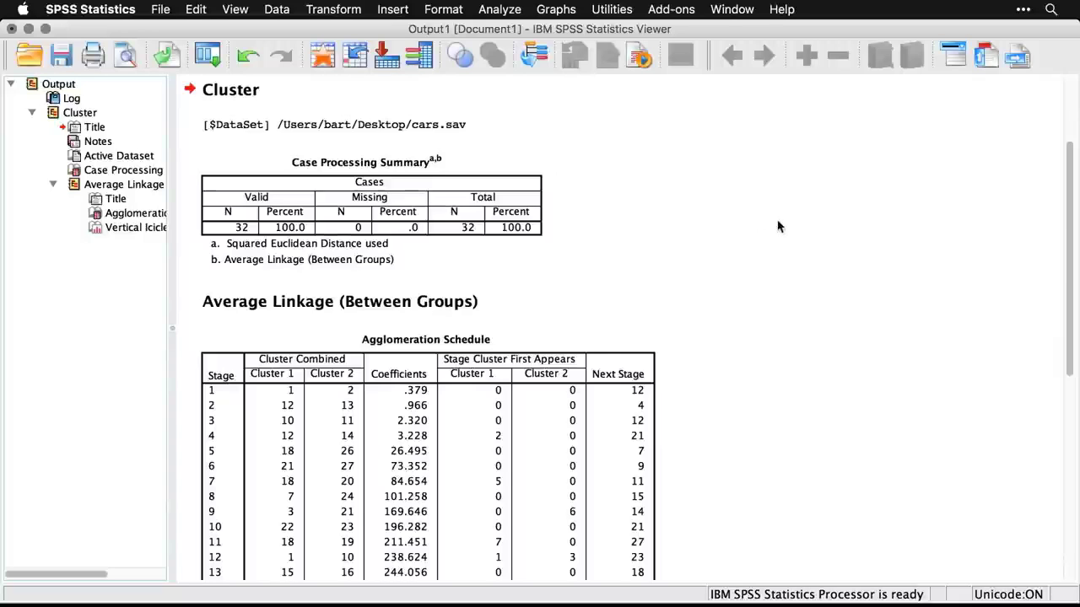
Review the agglomeration schedule and vertical icicle plot, and delete all the output from the Viewer
{"action": "scroll", "coordinate": [778, 226], "scroll_direction": "down", "scroll_amount": 3}
{"action": "scroll", "coordinate": [778, 226], "scroll_direction": "down", "scroll_amount": 6}
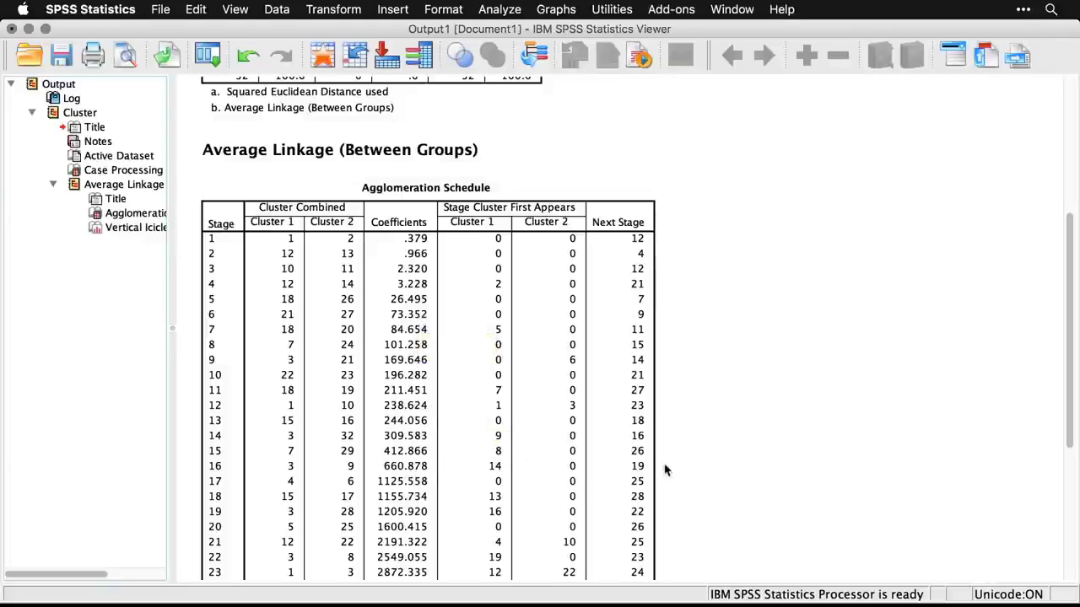
{"action": "scroll", "coordinate": [706, 471], "scroll_direction": "down", "scroll_amount": 3}
{"action": "scroll", "coordinate": [706, 471], "scroll_direction": "down", "scroll_amount": 5}
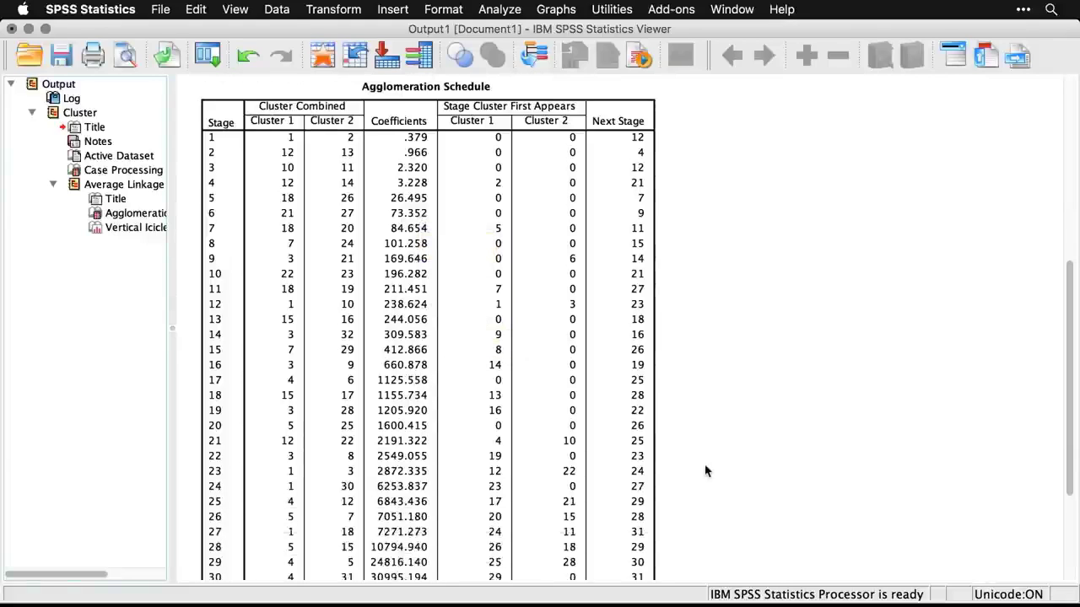
{"action": "scroll", "coordinate": [706, 470], "scroll_direction": "down", "scroll_amount": 8}
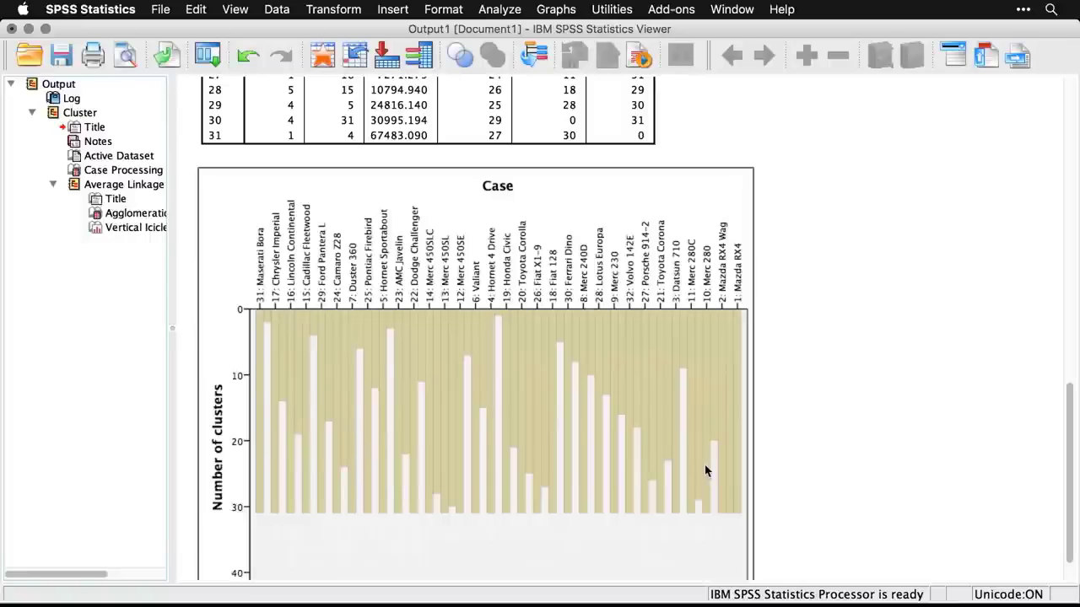
{"action": "left_click", "coordinate": [191, 266]}
{"action": "left_click", "coordinate": [28, 90]}
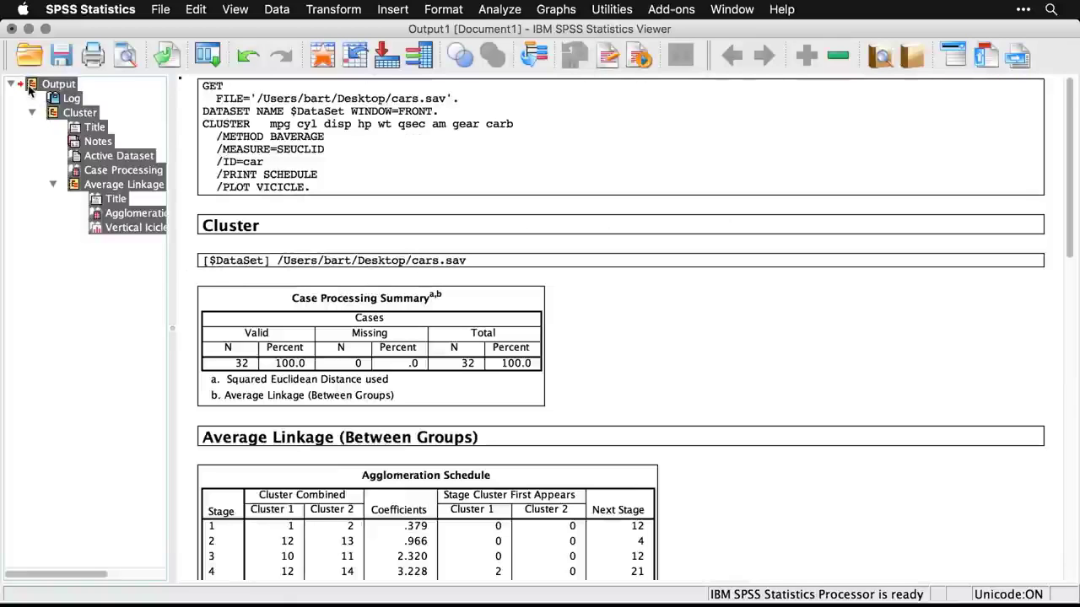
{"action": "key", "text": "Delete"}
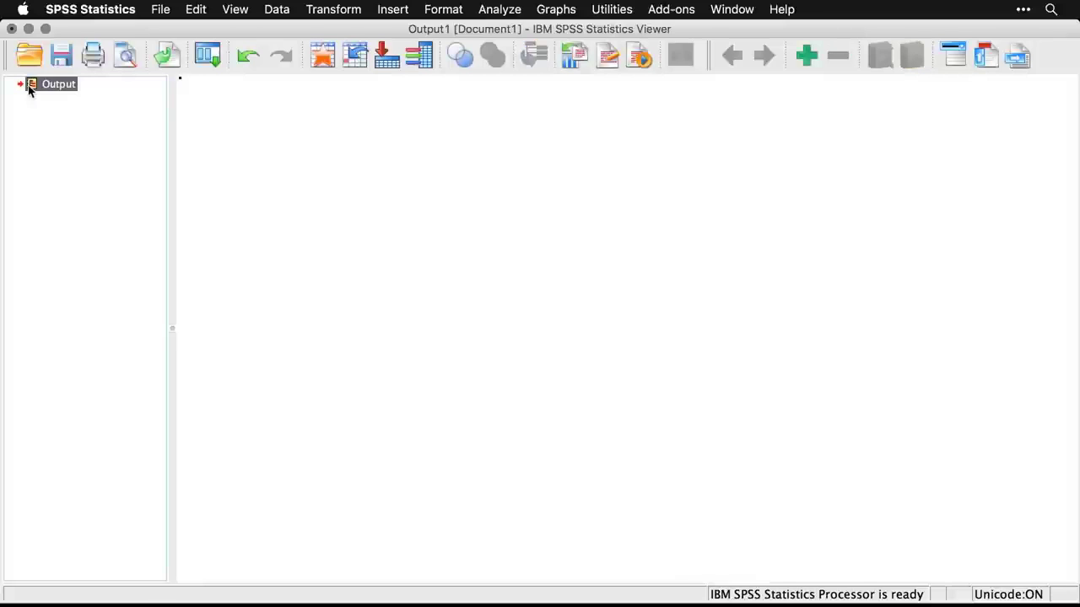
Rerun the Hierarchical Cluster Analysis with statistics off, Dendrogram on and Icicle set to None, and view the dendrogram
{"action": "left_click", "coordinate": [209, 62]}
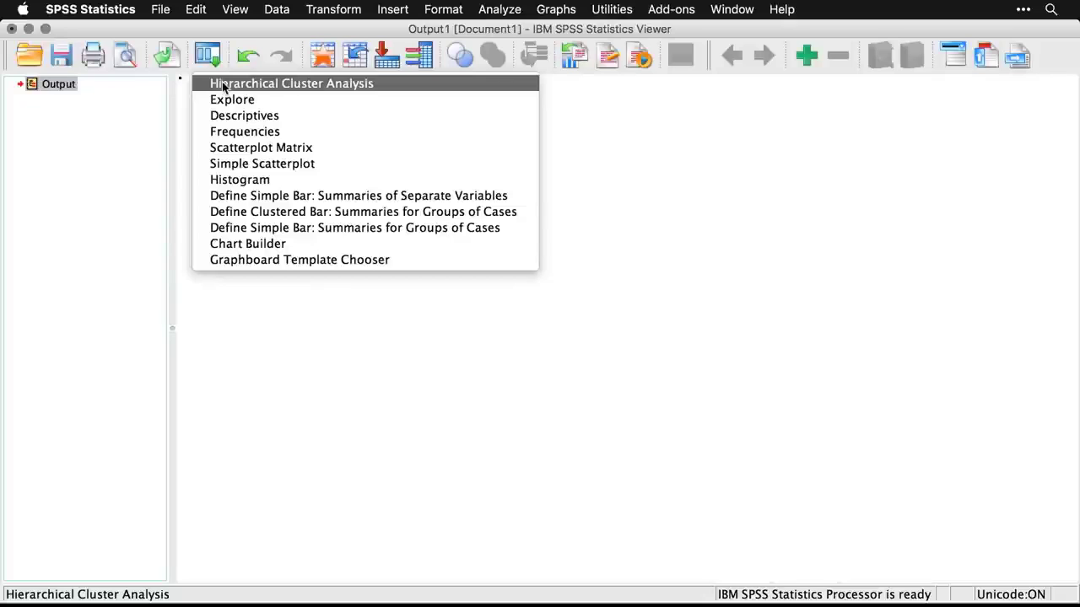
{"action": "left_click", "coordinate": [224, 84]}
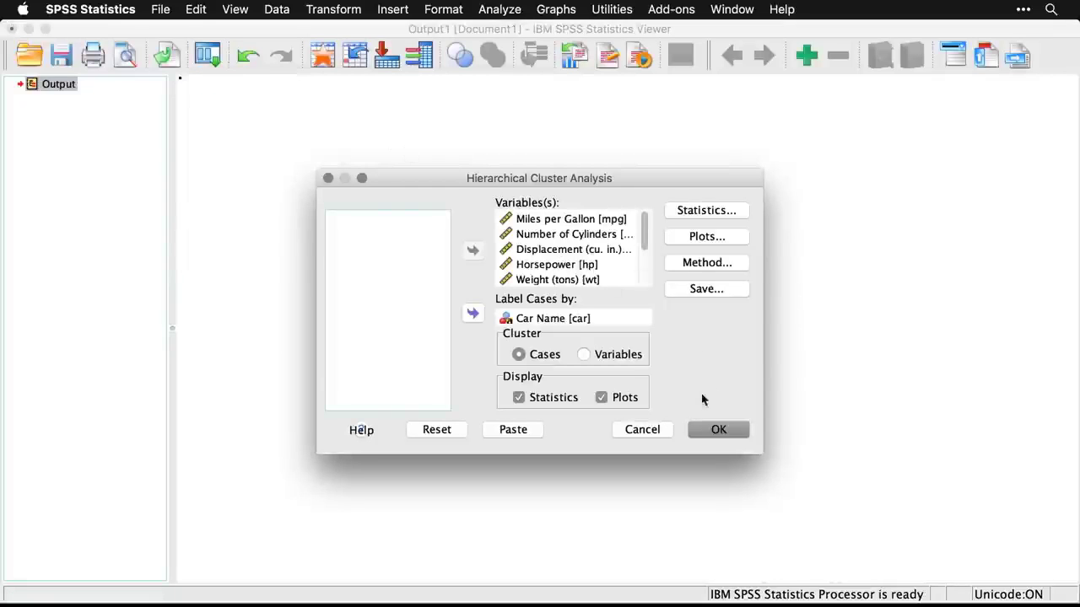
{"action": "left_click", "coordinate": [519, 398]}
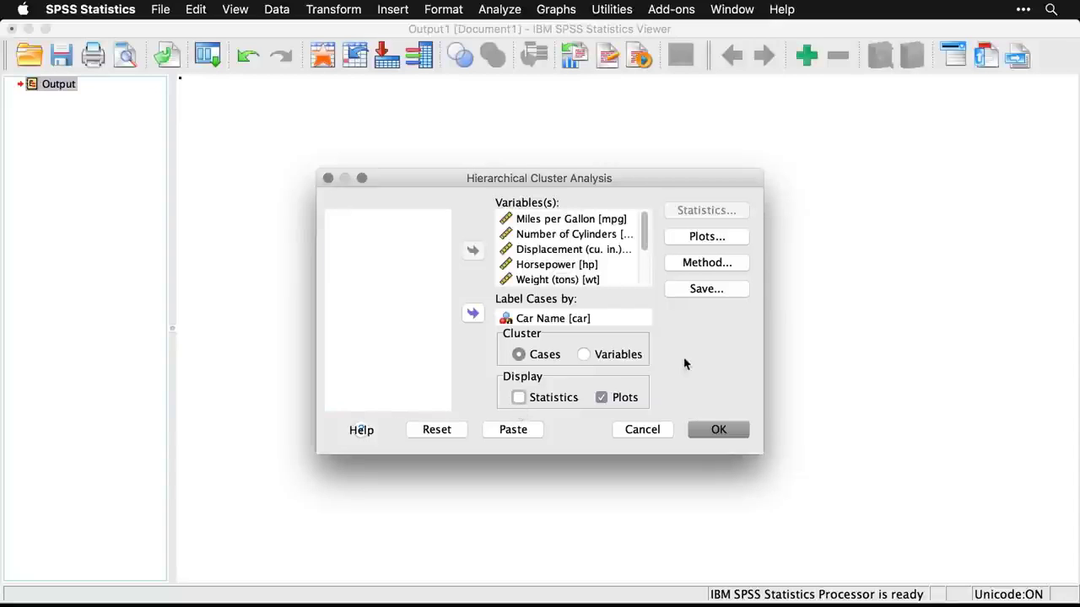
{"action": "left_click", "coordinate": [704, 237]}
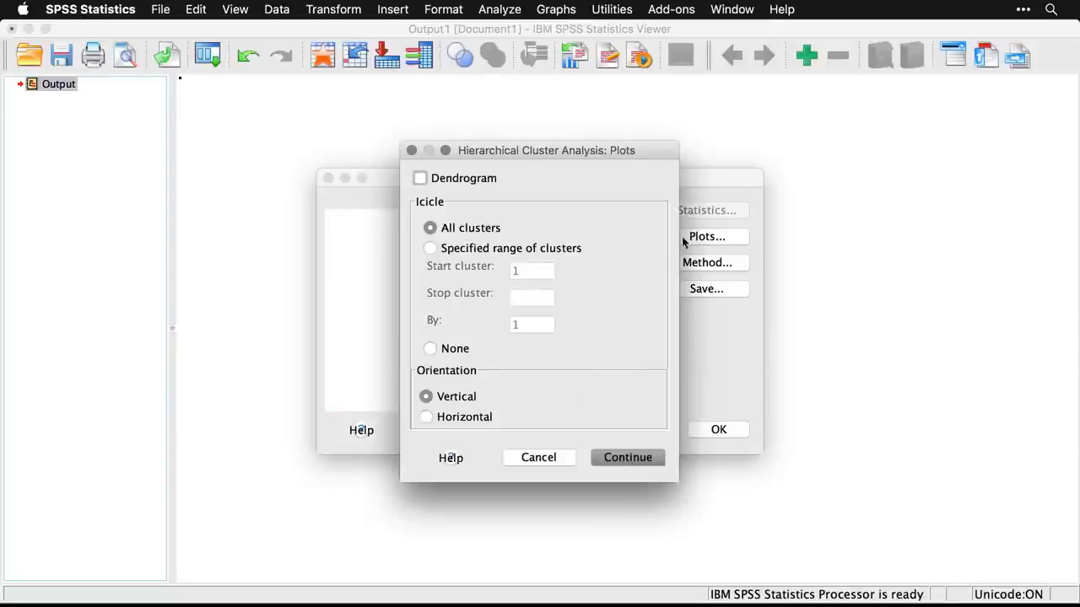
{"action": "left_click", "coordinate": [431, 351]}
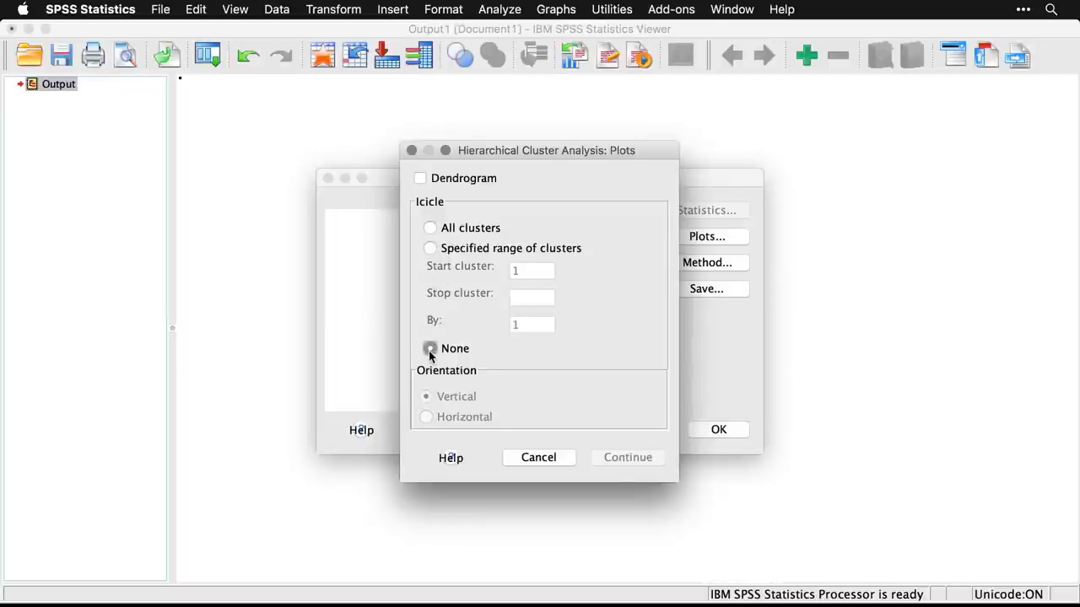
{"action": "left_click", "coordinate": [421, 180]}
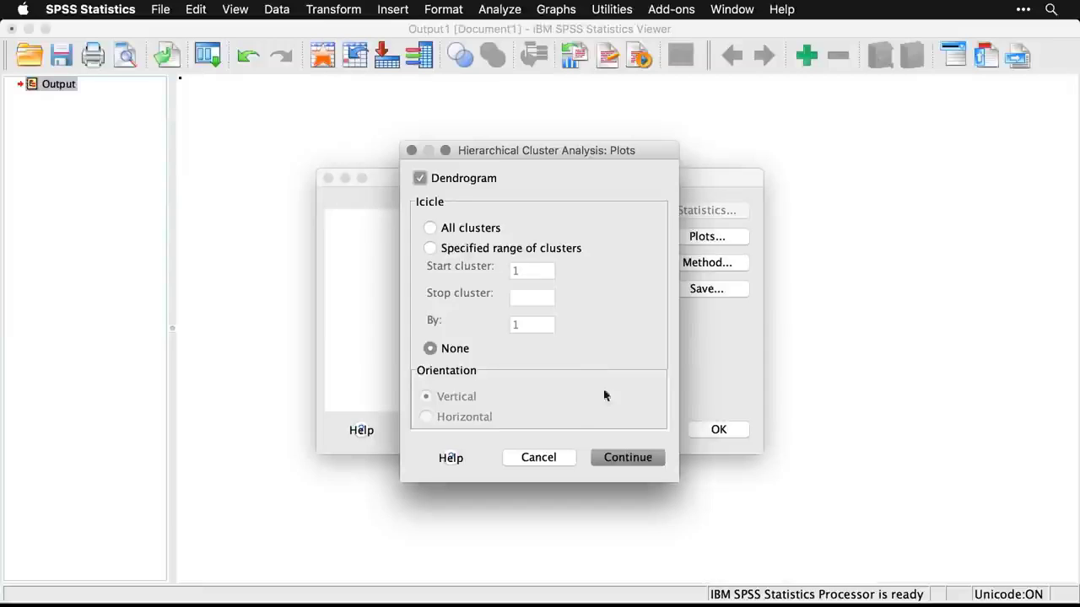
{"action": "left_click", "coordinate": [635, 457]}
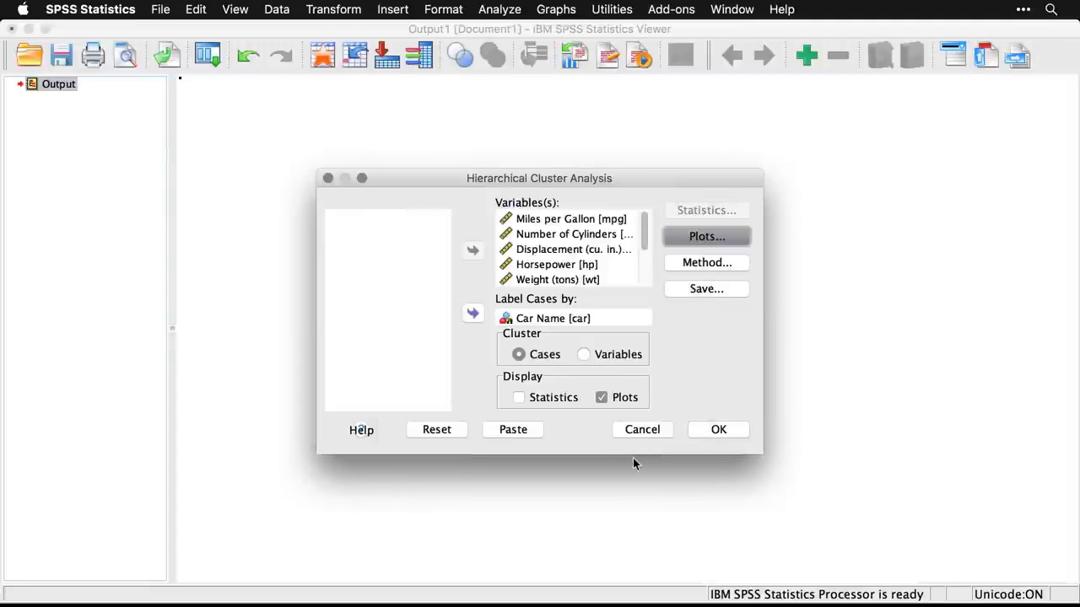
{"action": "left_click", "coordinate": [727, 431]}
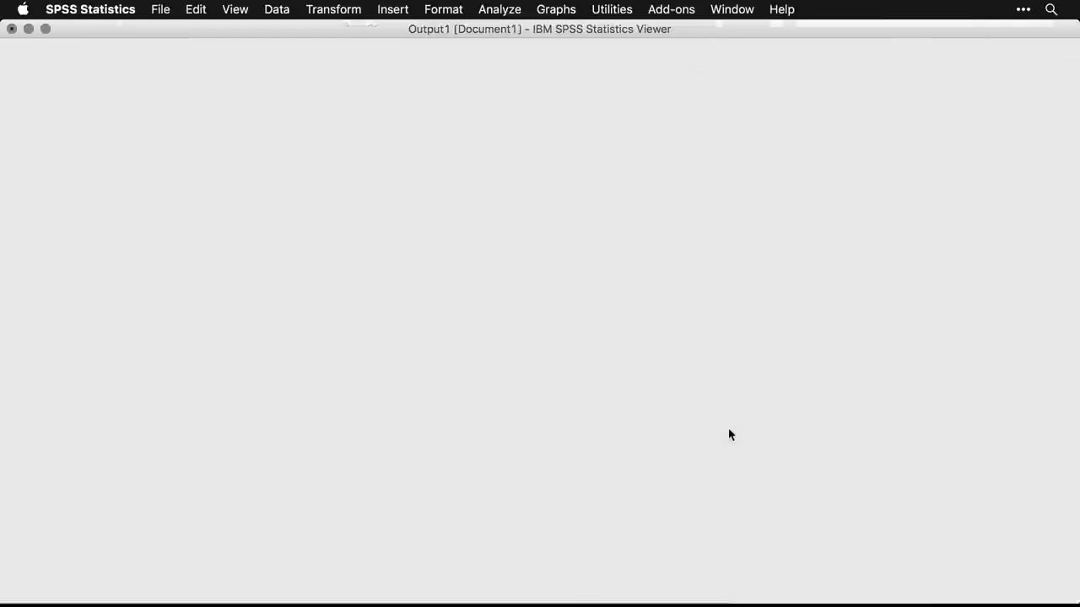
{"action": "scroll", "coordinate": [729, 435], "scroll_direction": "down", "scroll_amount": 5}
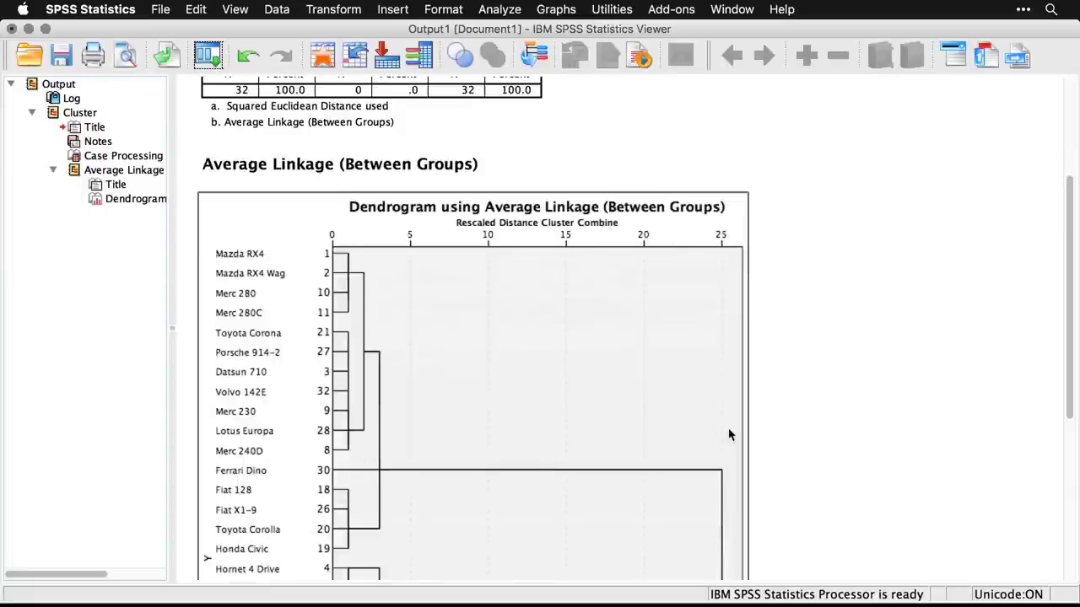
Examine the dendrogram from Mazda RX4 down to Maserati Bora to see how the cars join into clusters
{"action": "scroll", "coordinate": [730, 435], "scroll_direction": "down", "scroll_amount": 2}
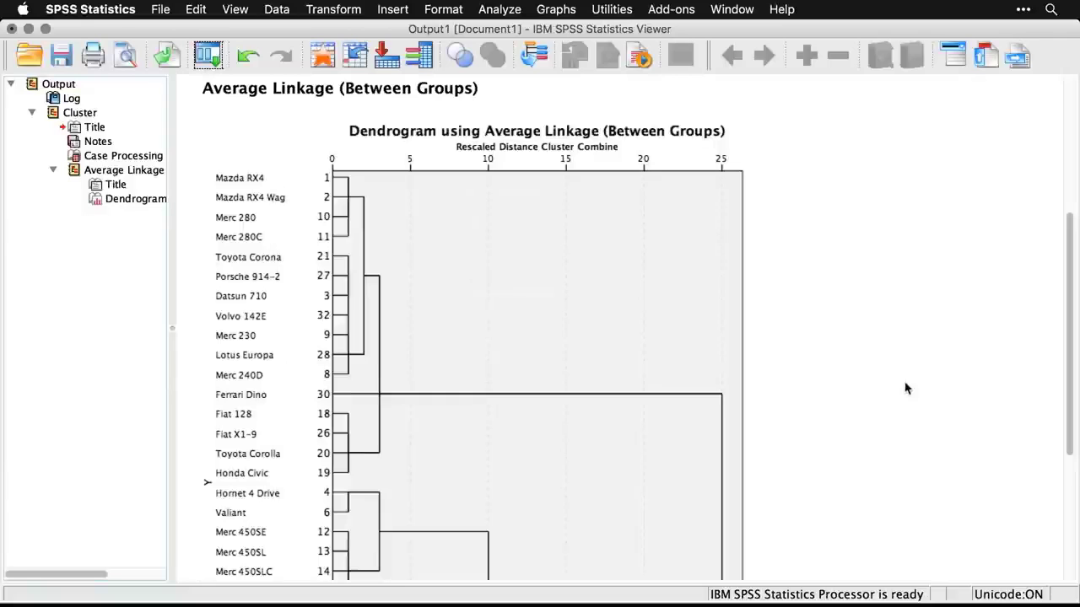
{"action": "scroll", "coordinate": [906, 388], "scroll_direction": "down", "scroll_amount": 5}
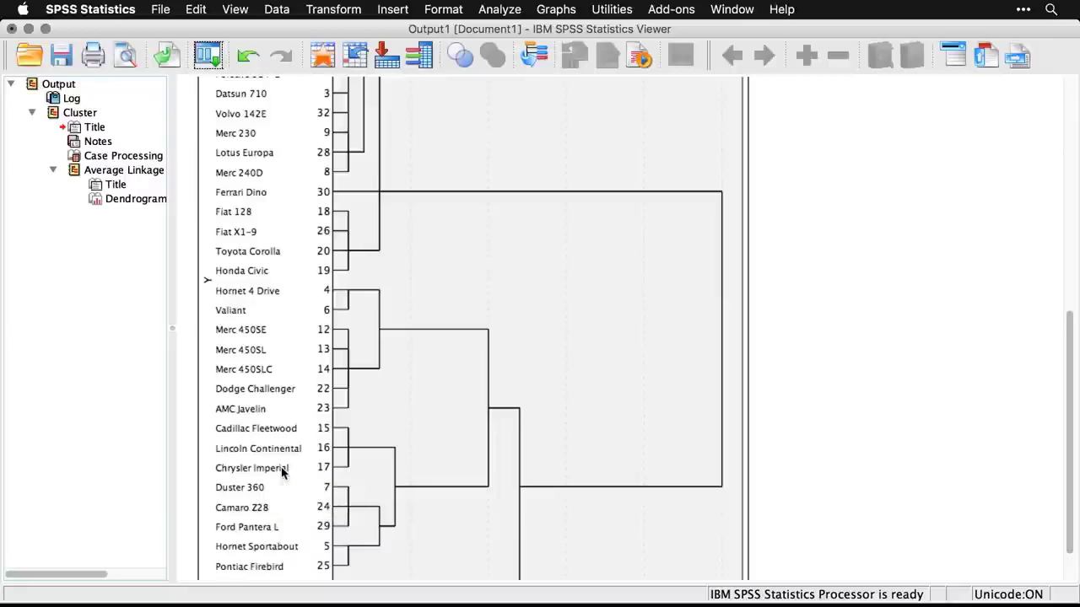
{"action": "scroll", "coordinate": [281, 472], "scroll_direction": "down", "scroll_amount": 3}
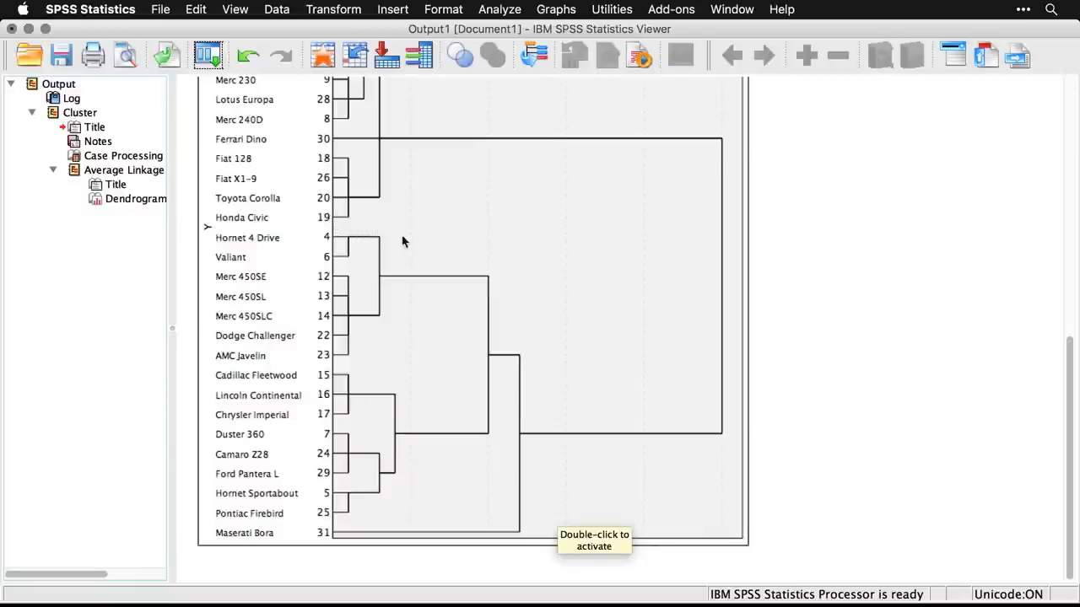
{"action": "scroll", "coordinate": [402, 242], "scroll_direction": "up", "scroll_amount": 3}
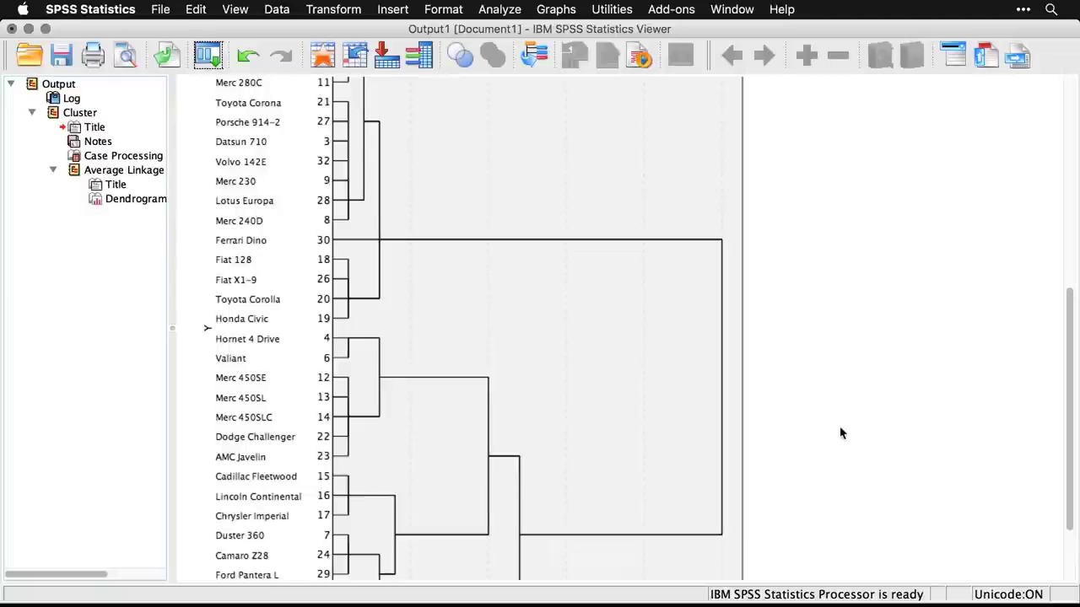
{"action": "scroll", "coordinate": [840, 433], "scroll_direction": "down", "scroll_amount": 5}
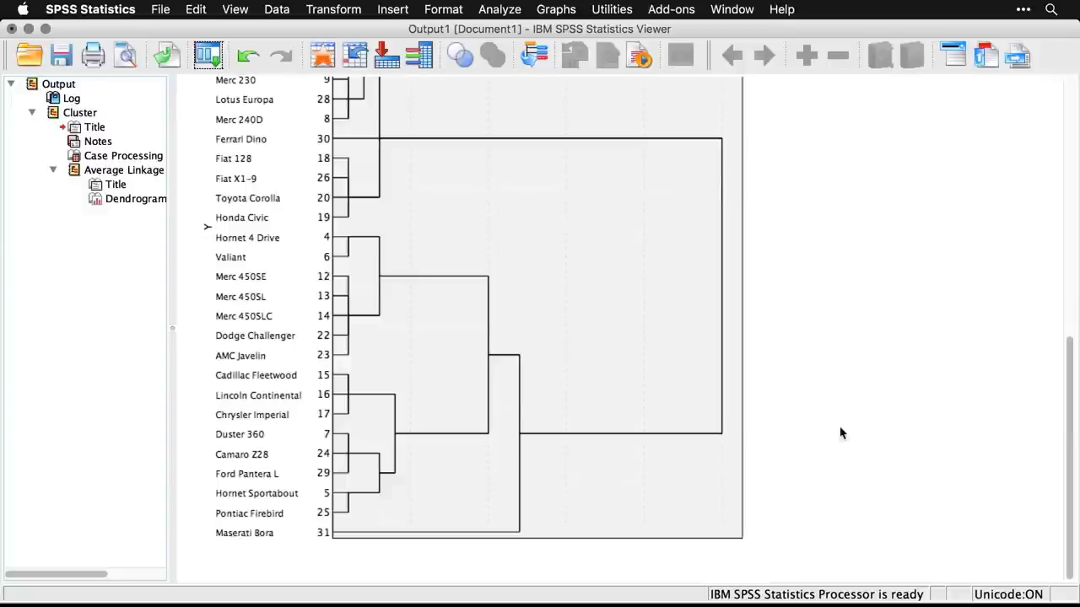
{"action": "scroll", "coordinate": [840, 432], "scroll_direction": "up", "scroll_amount": 10}
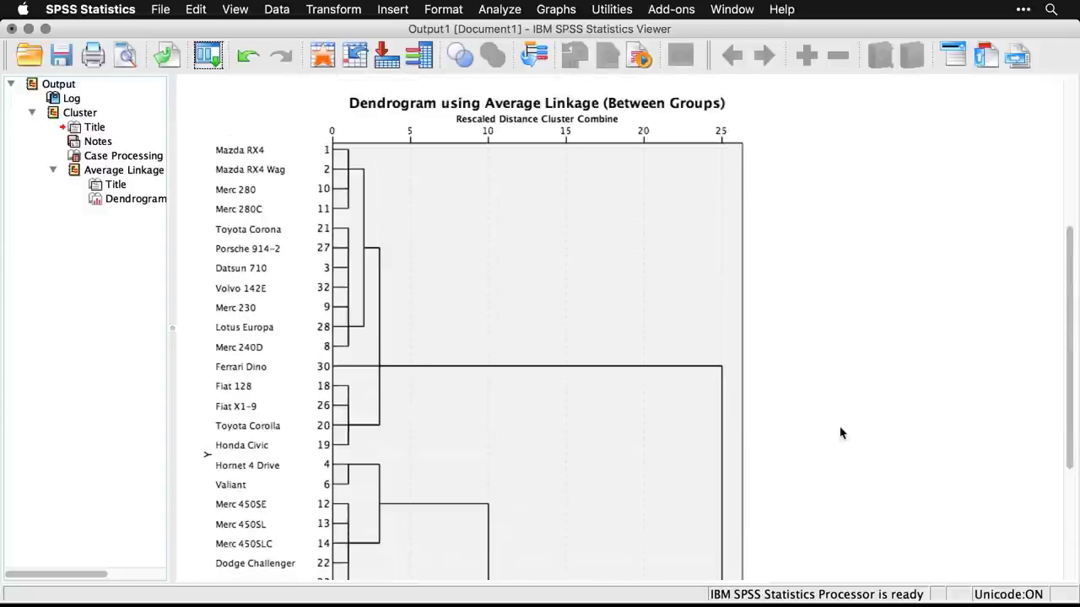
{"action": "scroll", "coordinate": [840, 433], "scroll_direction": "down", "scroll_amount": 10}
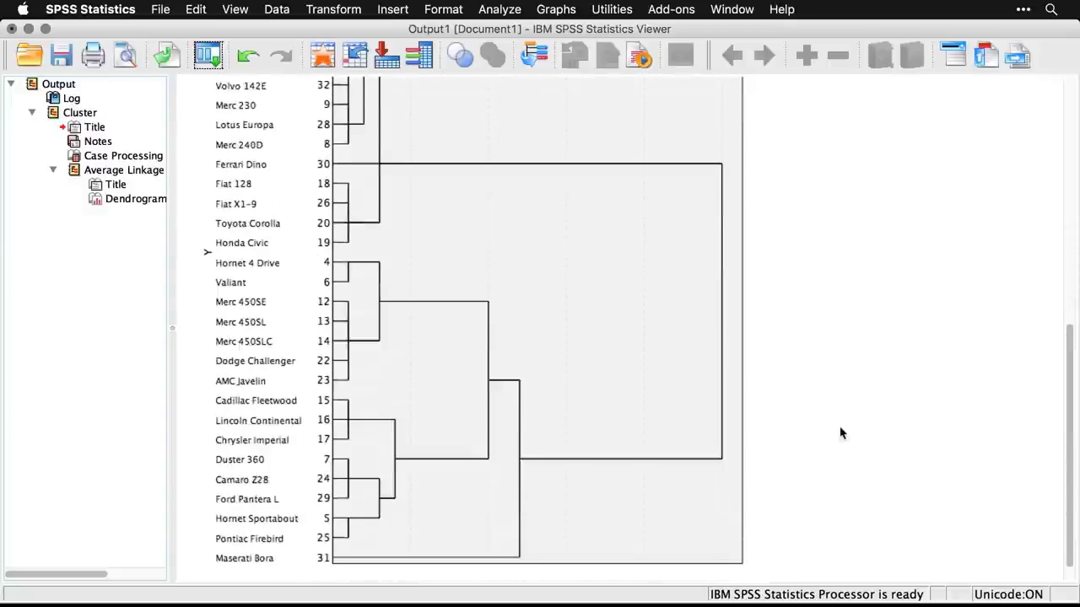
{"action": "scroll", "coordinate": [840, 432], "scroll_direction": "up", "scroll_amount": 9}
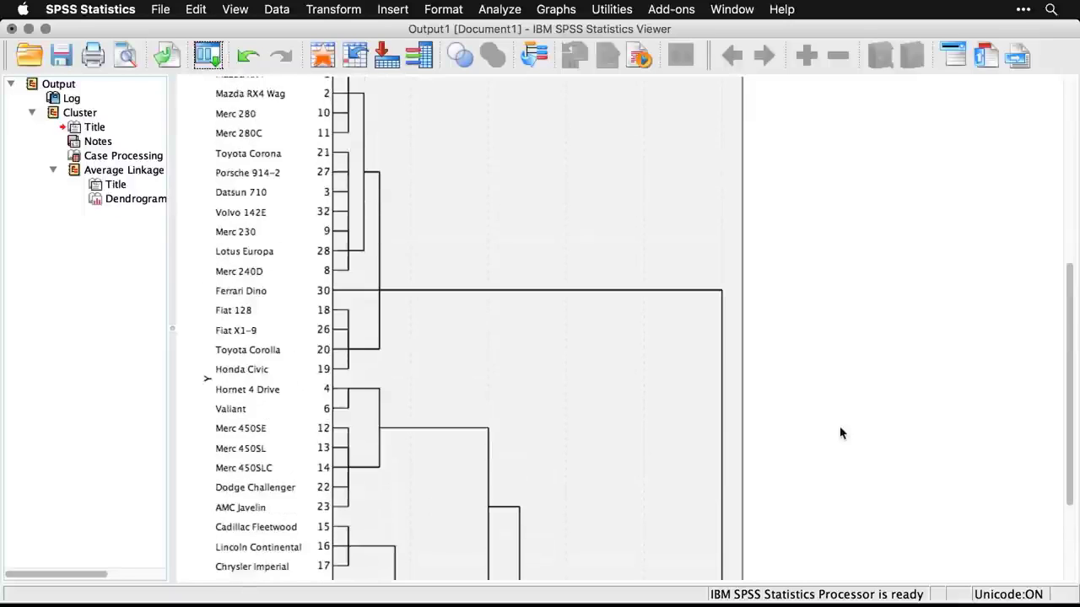
{"action": "scroll", "coordinate": [841, 433], "scroll_direction": "down", "scroll_amount": 4}
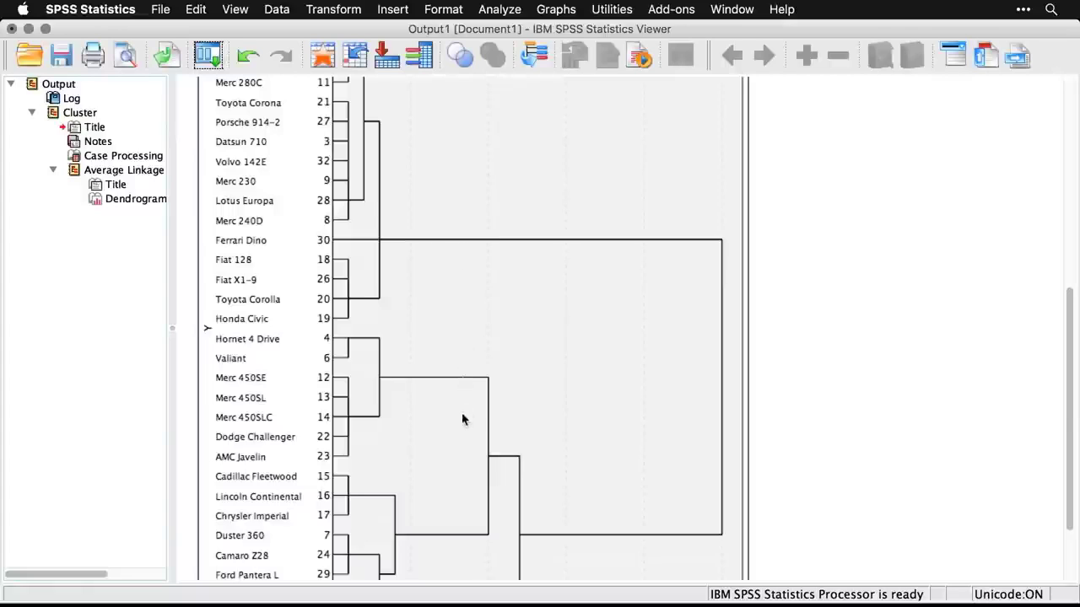
{"action": "scroll", "coordinate": [462, 542], "scroll_direction": "down", "scroll_amount": 4}
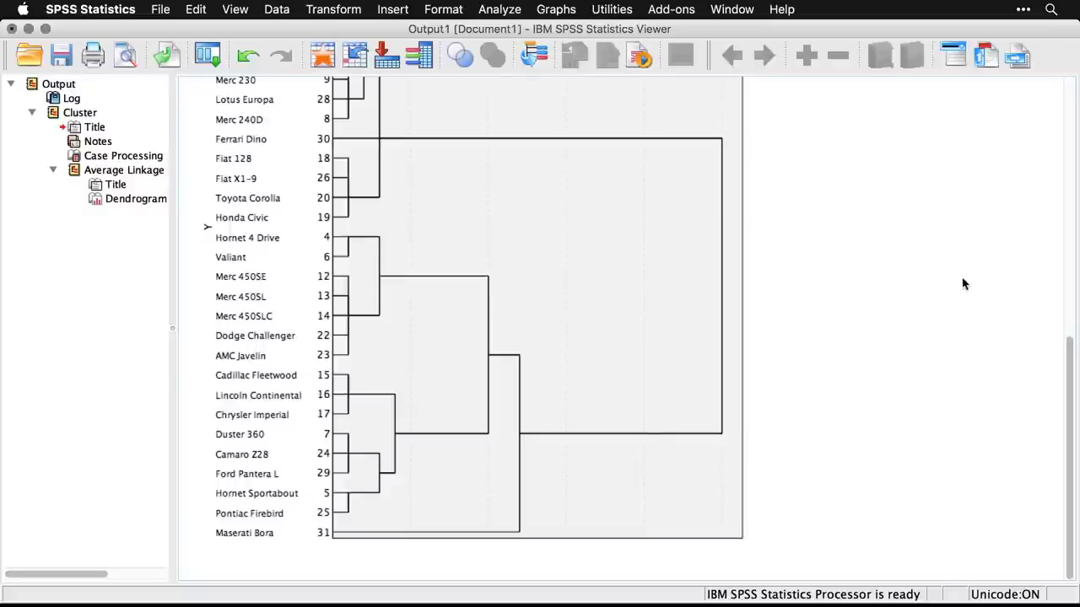
Rerun the Hierarchical Cluster Analysis with plots off, saving cluster membership as a single solution with 4 clusters
{"action": "left_click", "coordinate": [212, 59]}
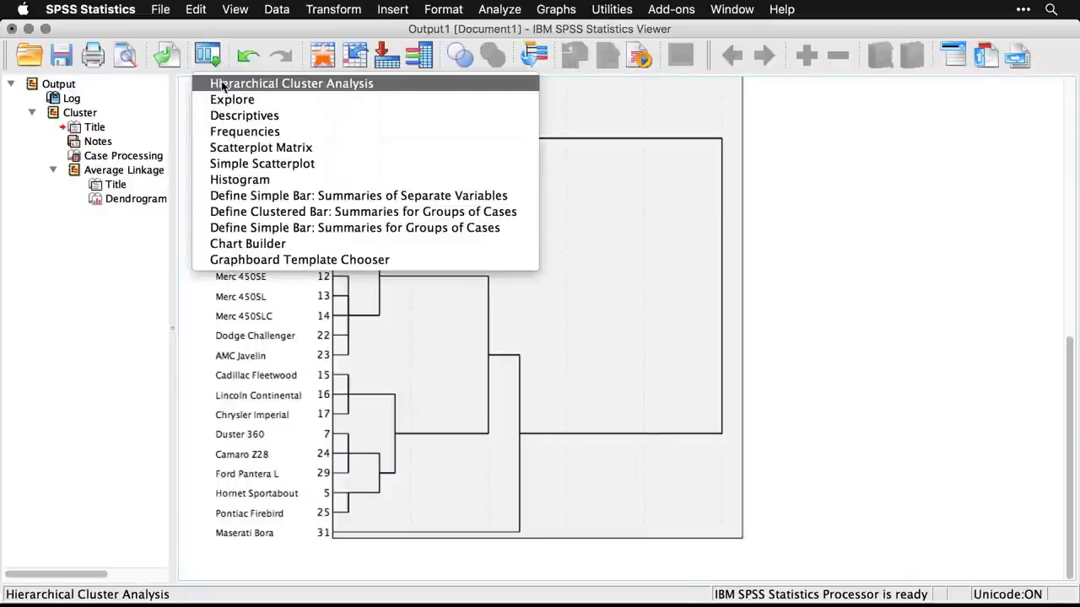
{"action": "left_click", "coordinate": [224, 84]}
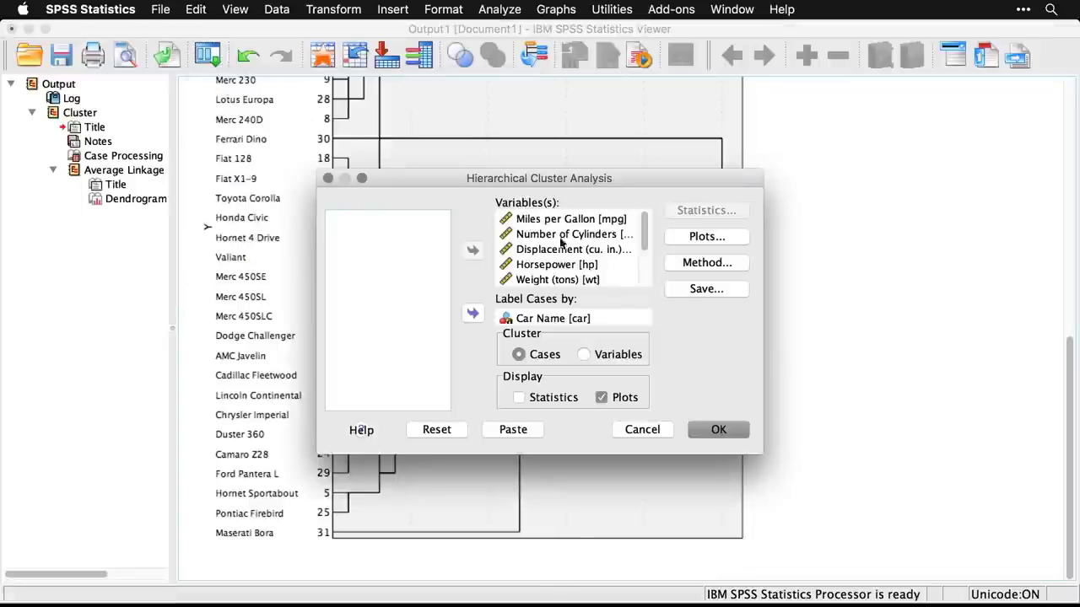
{"action": "left_click", "coordinate": [716, 291]}
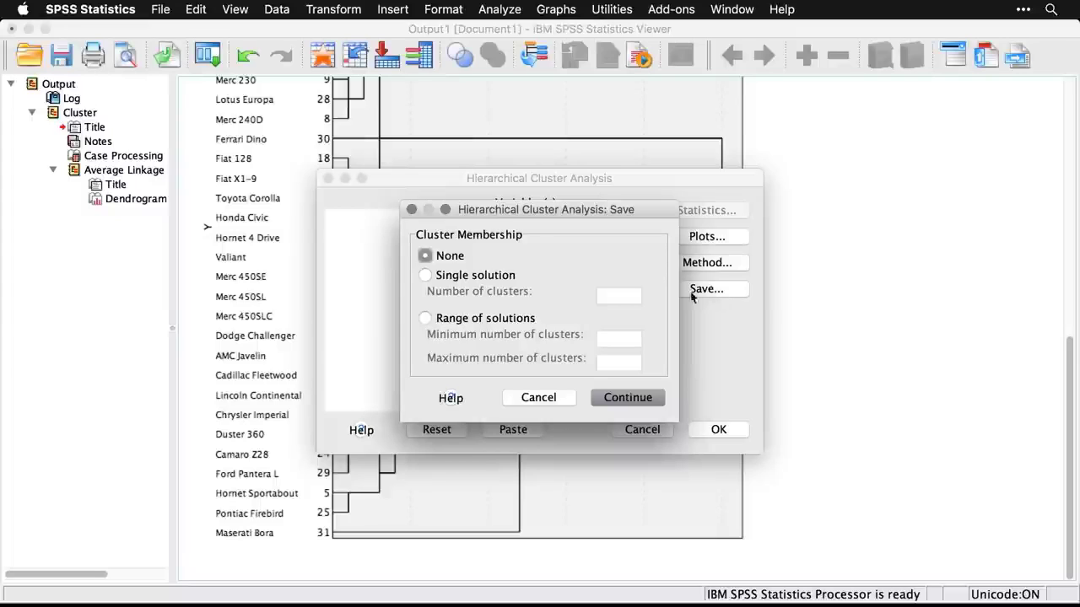
{"action": "left_click", "coordinate": [426, 276]}
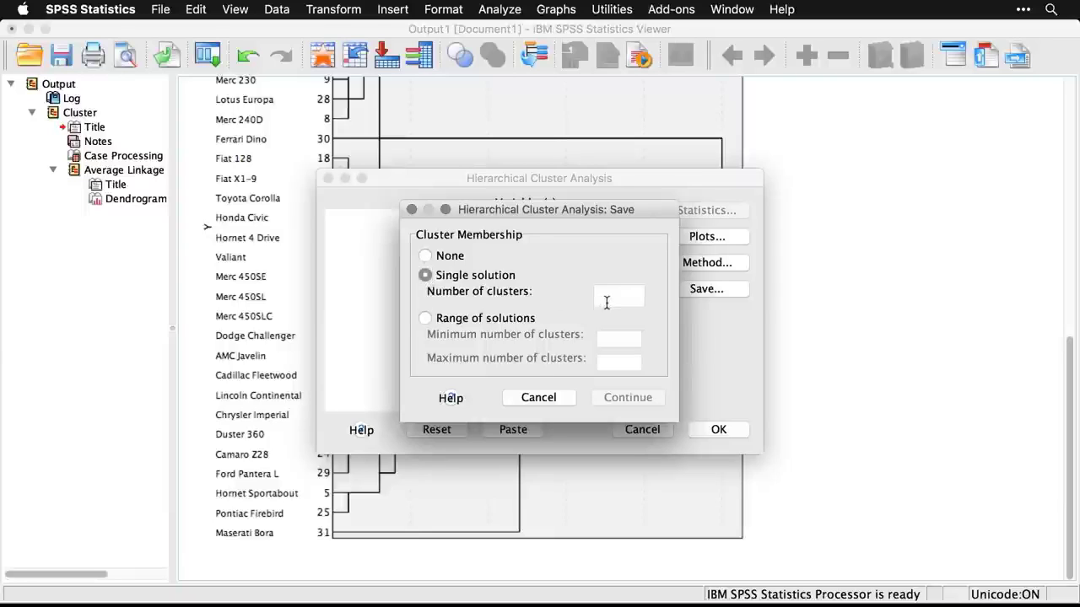
{"action": "left_click", "coordinate": [606, 300]}
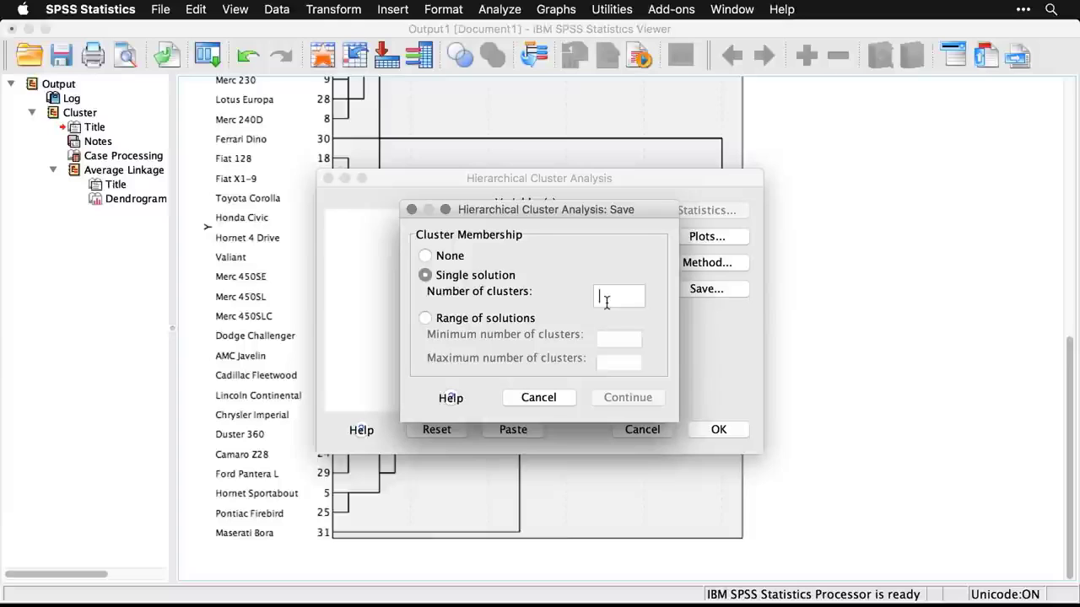
{"action": "type", "text": "4"}
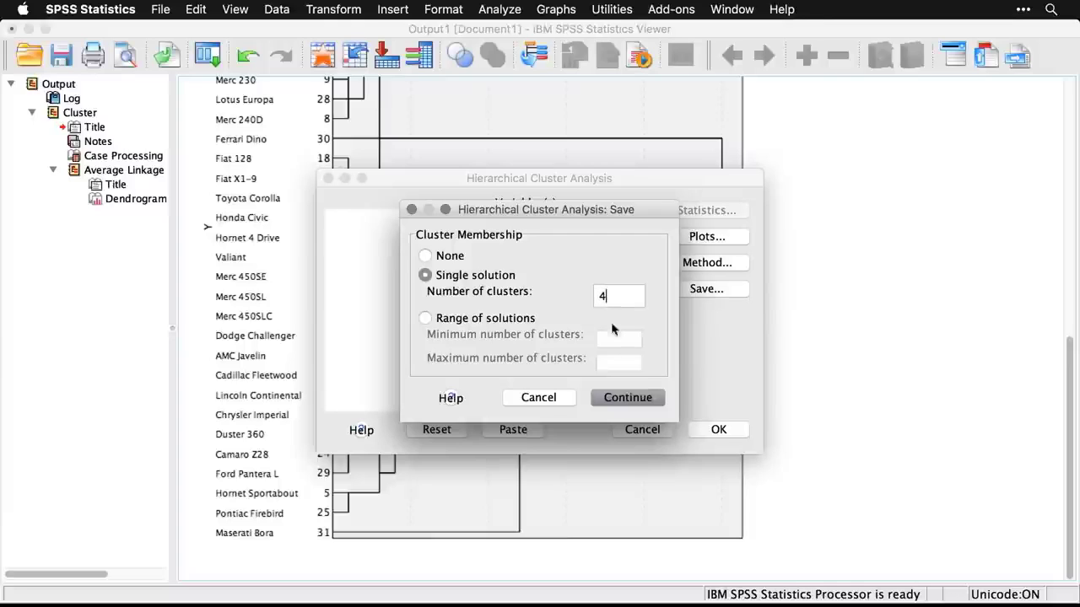
{"action": "left_click", "coordinate": [635, 403]}
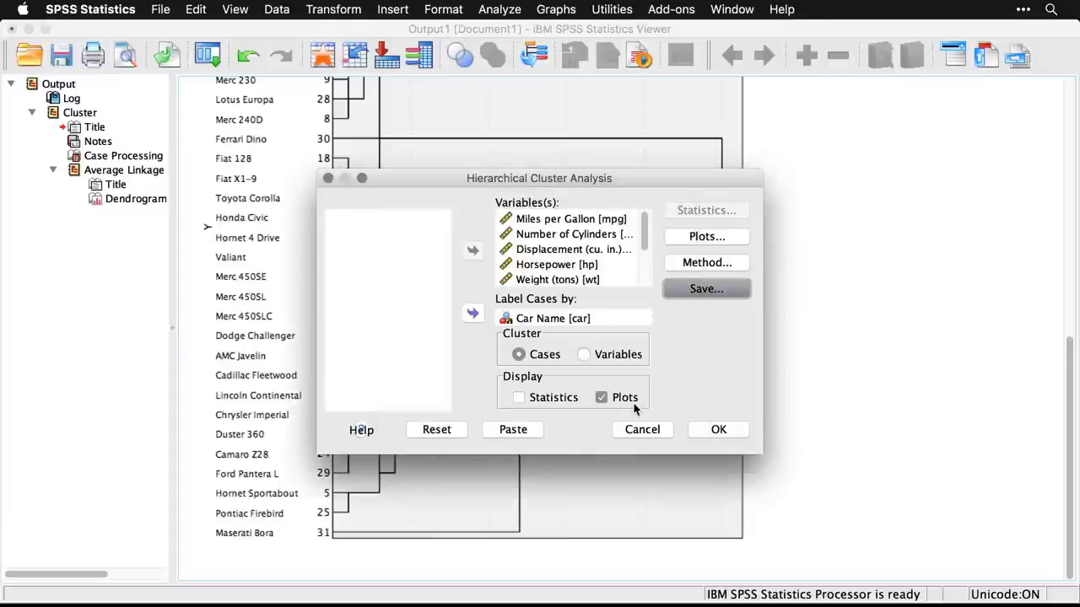
{"action": "left_click", "coordinate": [602, 398]}
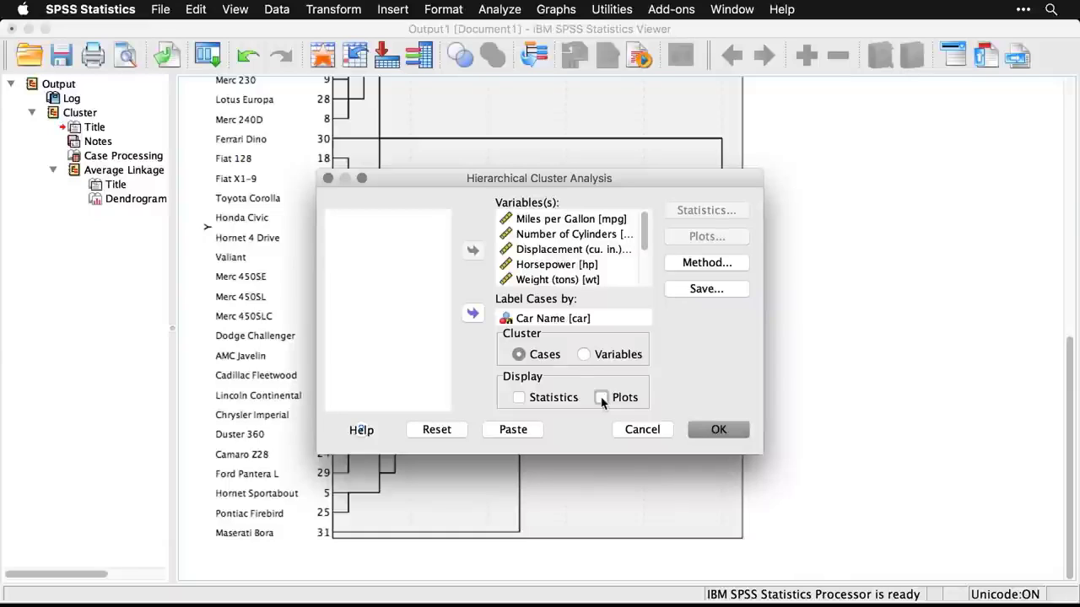
{"action": "left_click", "coordinate": [718, 431]}
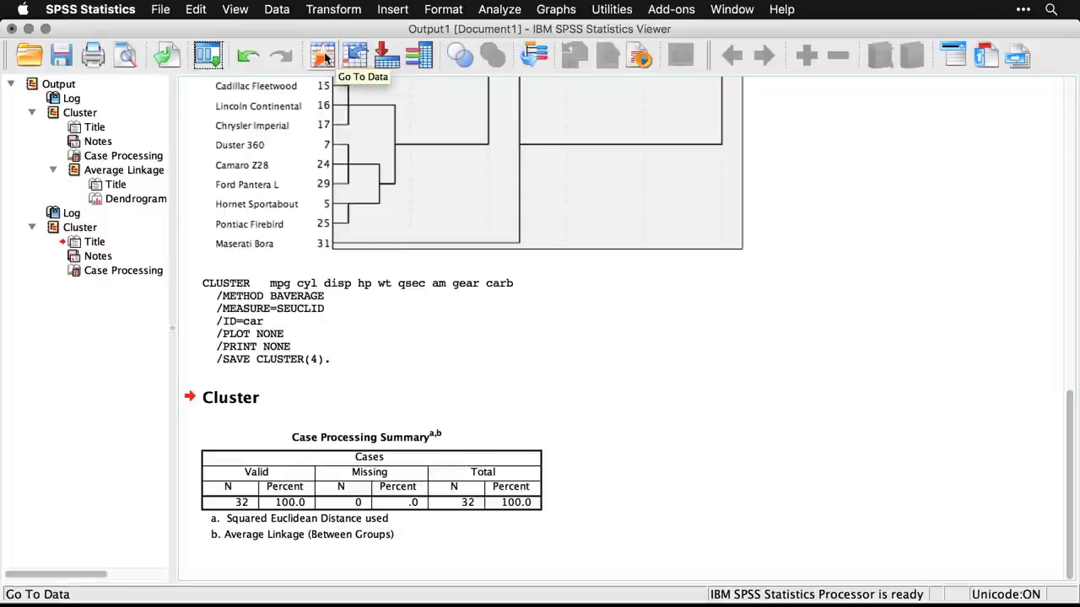
Examine the saved cluster membership column in the cars.sav data and highlight the Maserati Bora case
{"action": "left_click", "coordinate": [354, 55]}
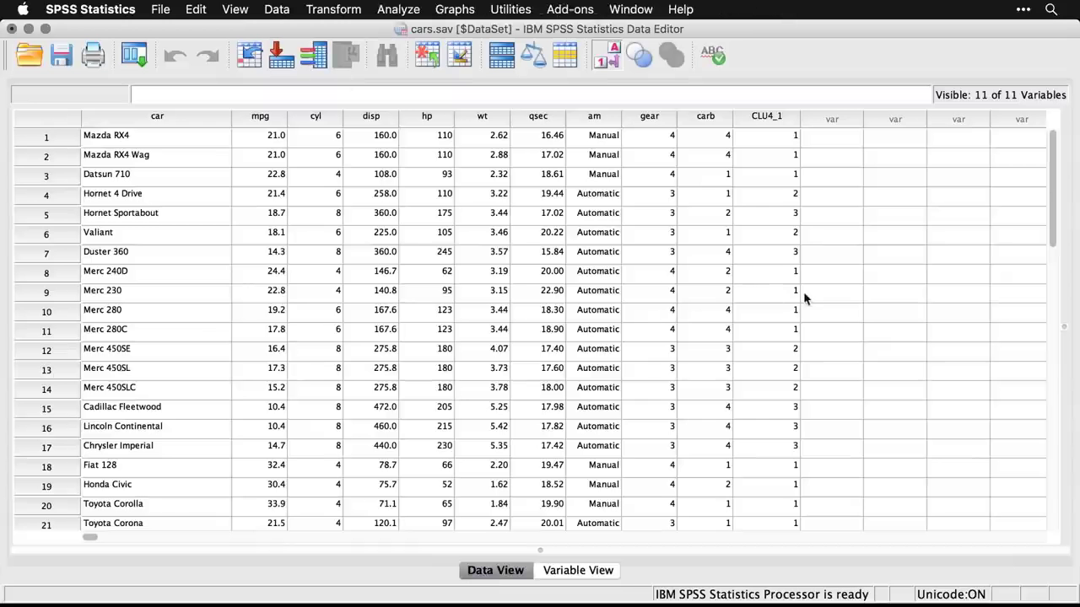
{"action": "left_click", "coordinate": [777, 117]}
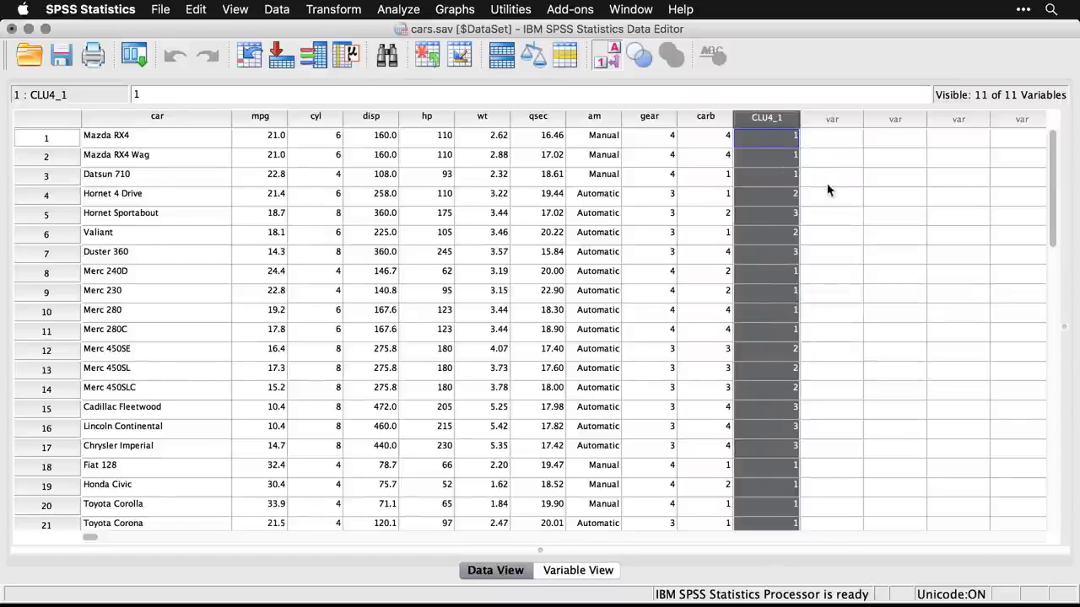
{"action": "scroll", "coordinate": [824, 249], "scroll_direction": "down", "scroll_amount": 5}
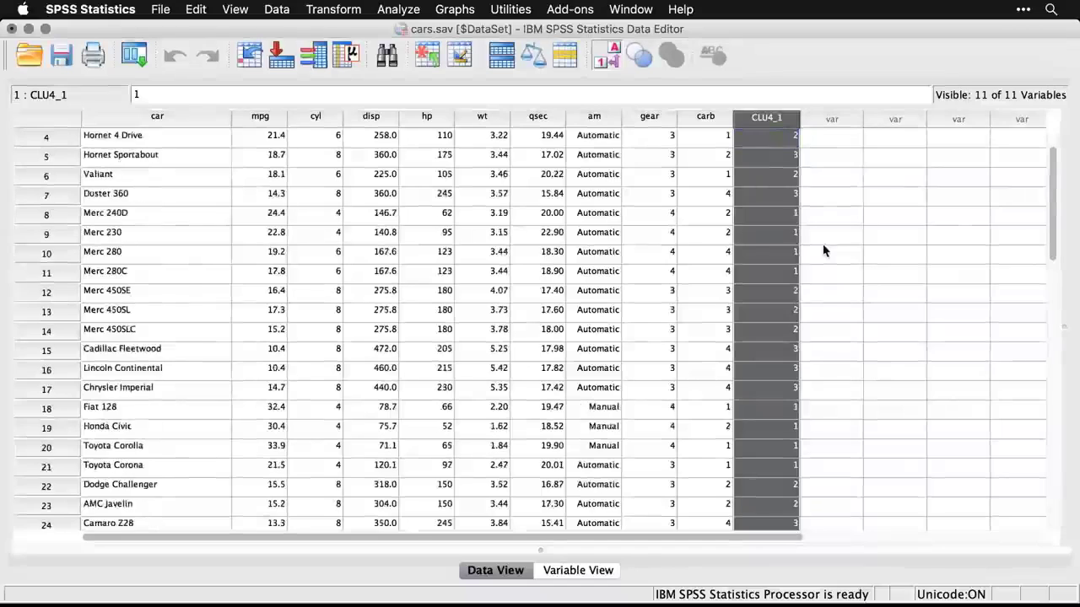
{"action": "scroll", "coordinate": [824, 249], "scroll_direction": "down", "scroll_amount": 6}
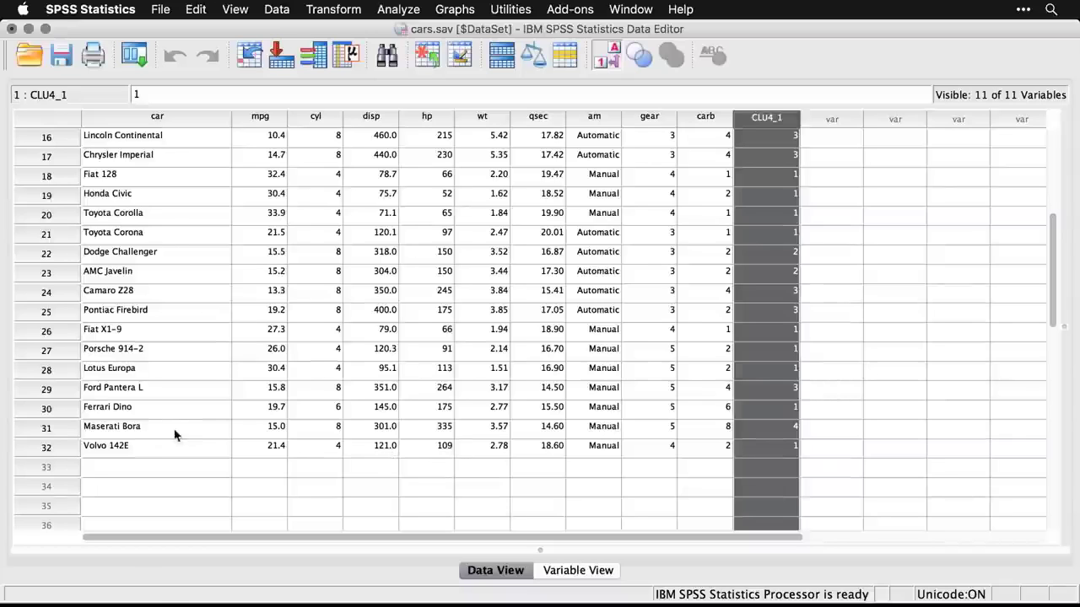
{"action": "left_click", "coordinate": [47, 430]}
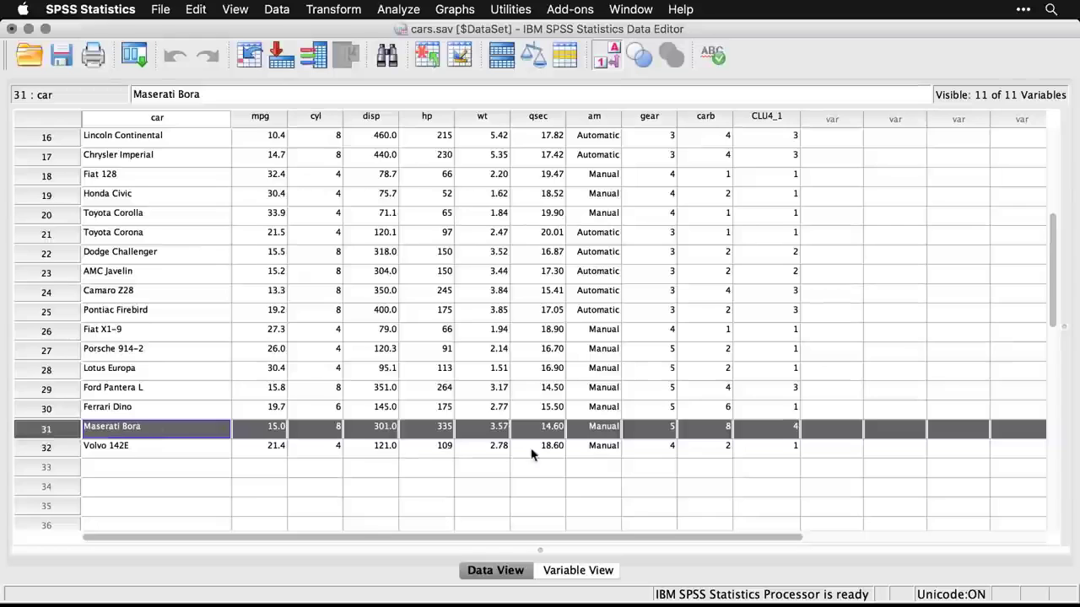
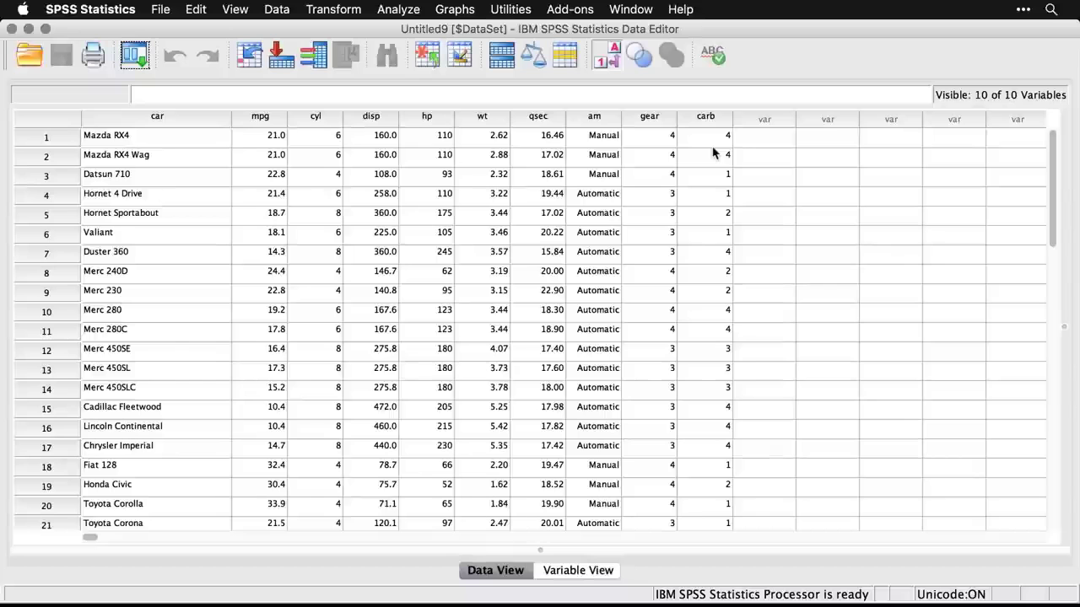
Look through the cars cases, and switch to the SPSS01_6_2_FactorAnalysis.sps syntax
{"action": "scroll", "coordinate": [713, 153], "scroll_direction": "down", "scroll_amount": 10}
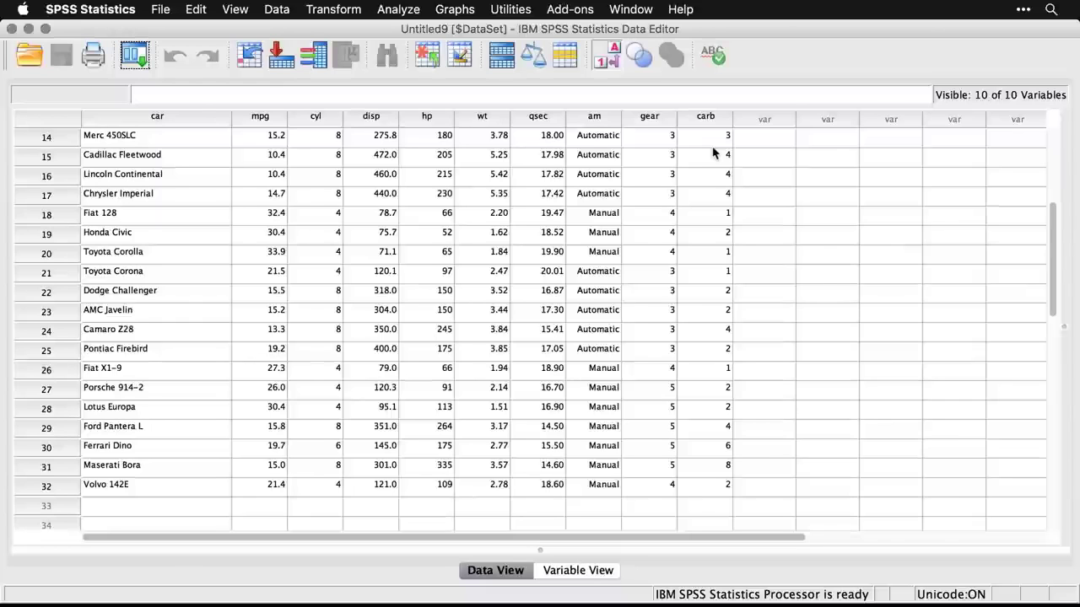
{"action": "key", "text": "super+grave"}
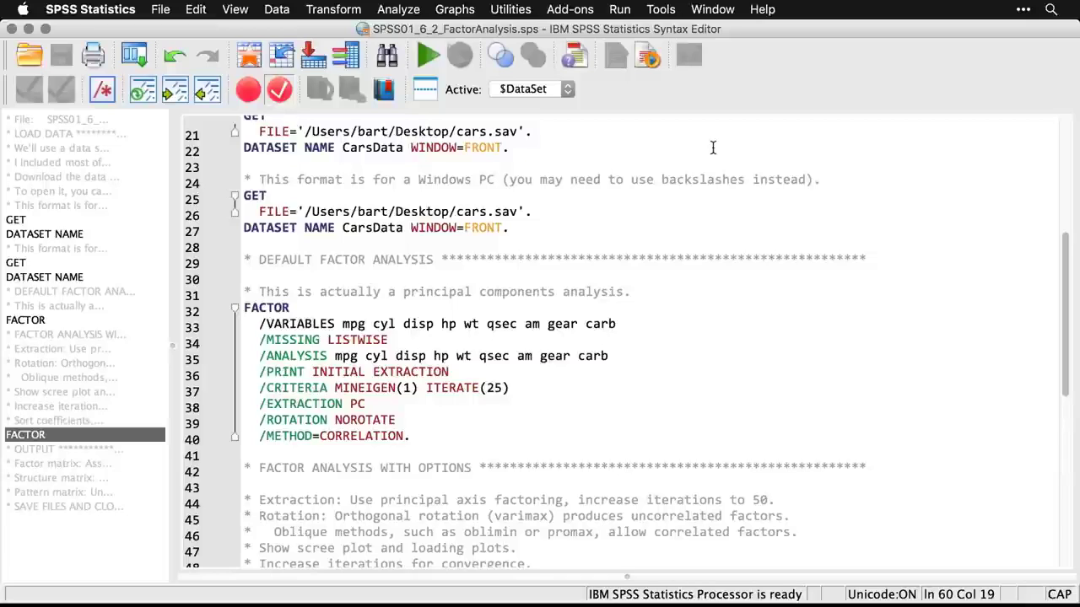
{"action": "left_click", "coordinate": [713, 147]}
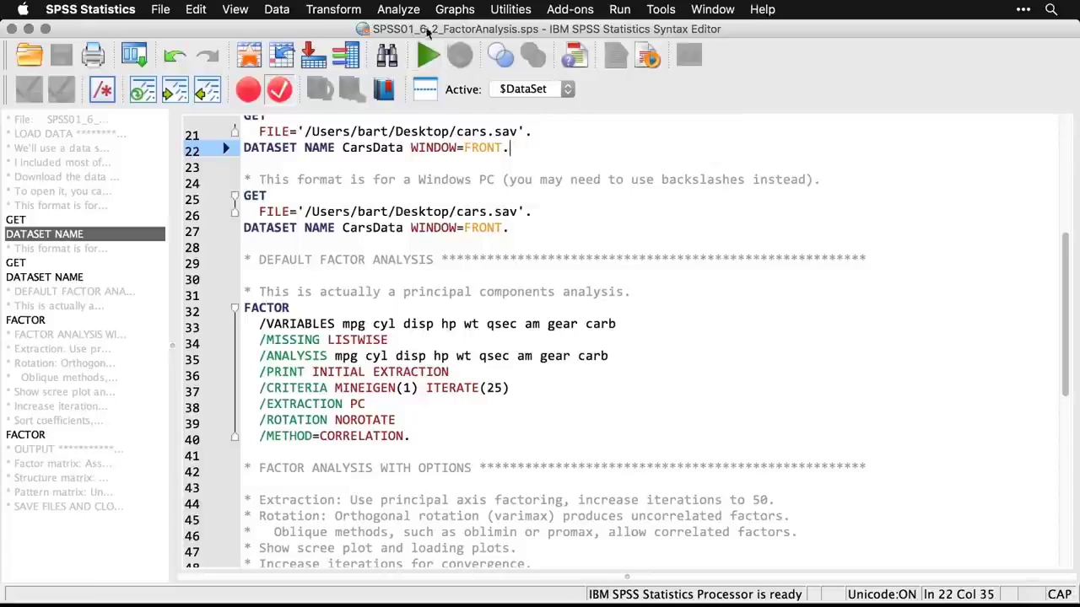
Run a default Factor Analysis on all variables from Miles per Gallon to Number of Carburetors, and view the start of its output
{"action": "left_click", "coordinate": [403, 12]}
{"action": "mouse_move", "coordinate": [439, 145]}
{"action": "mouse_move", "coordinate": [511, 207]}
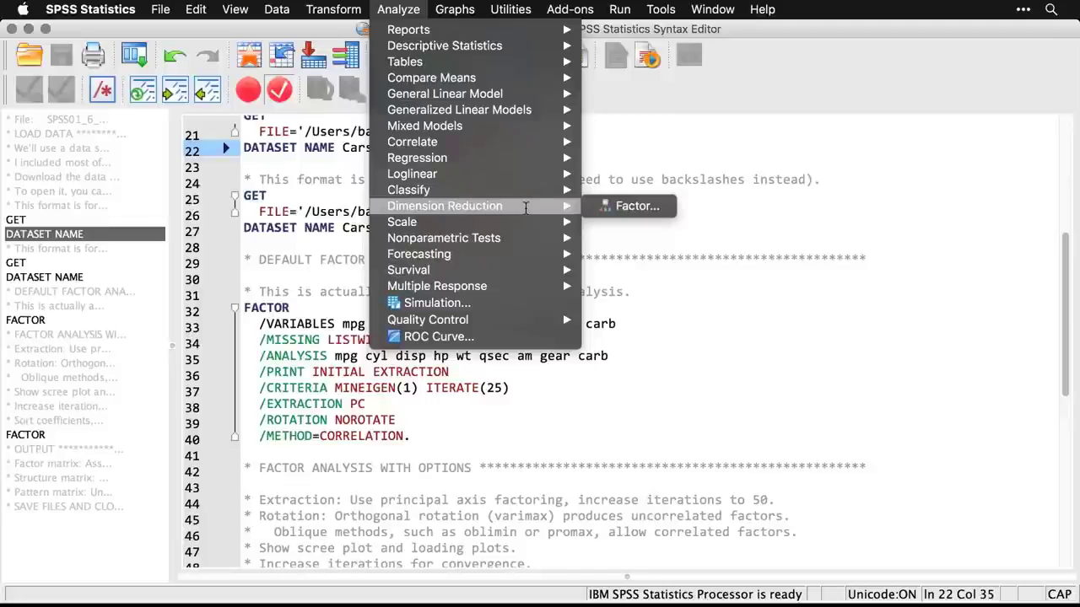
{"action": "left_click", "coordinate": [631, 205]}
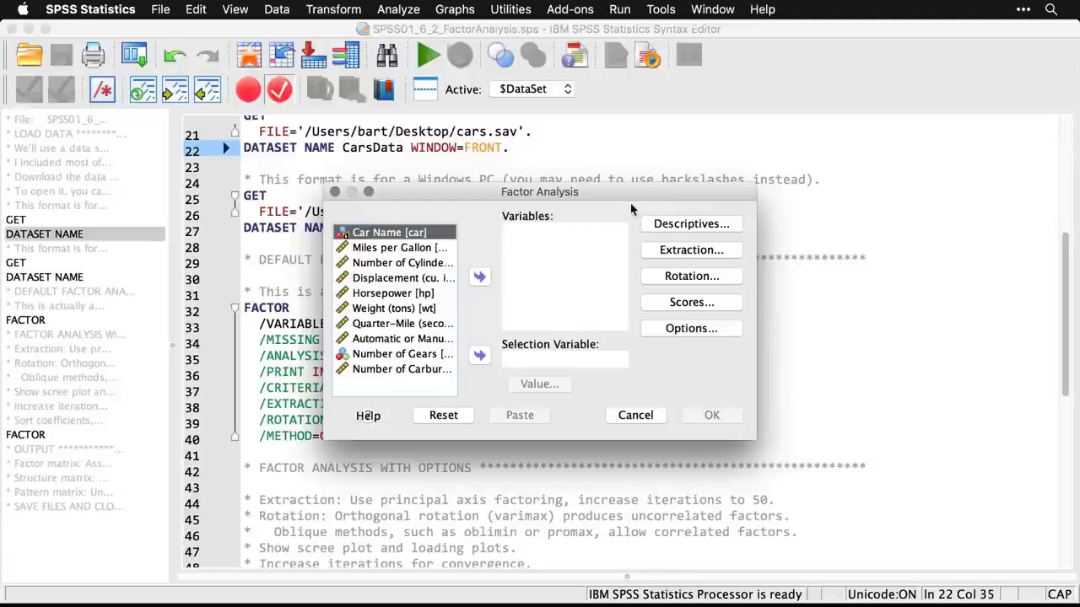
{"action": "left_click", "coordinate": [420, 250]}
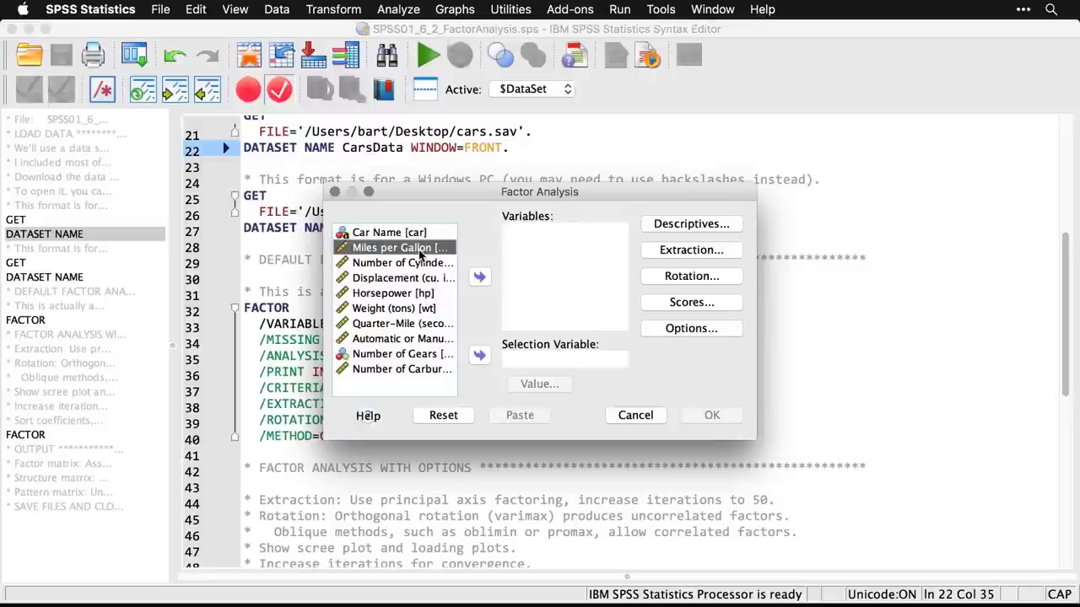
{"action": "left_click", "coordinate": [388, 369], "text": "shift"}
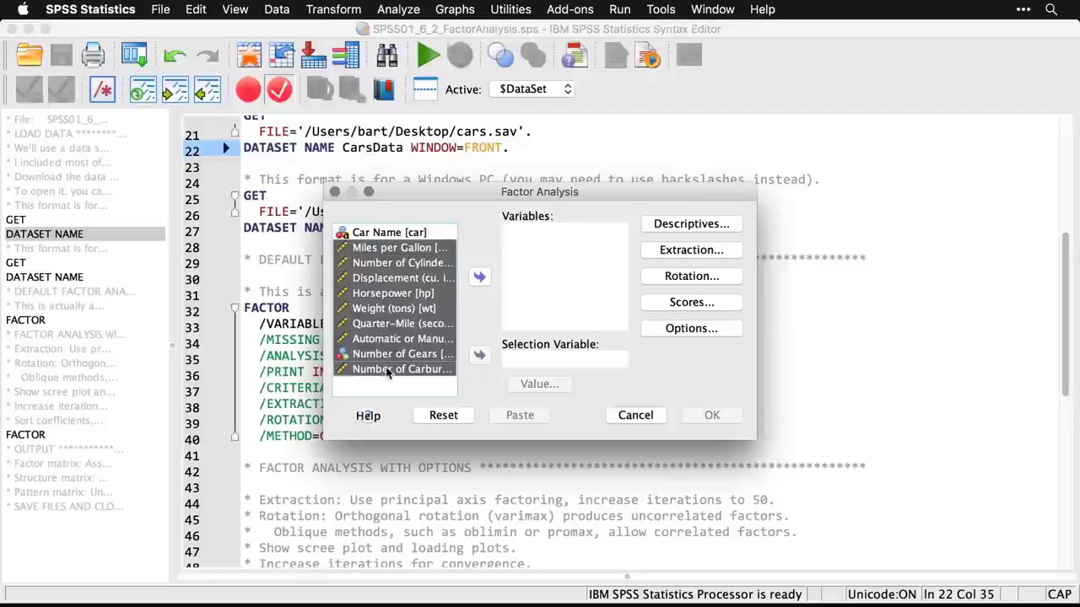
{"action": "left_click", "coordinate": [477, 280]}
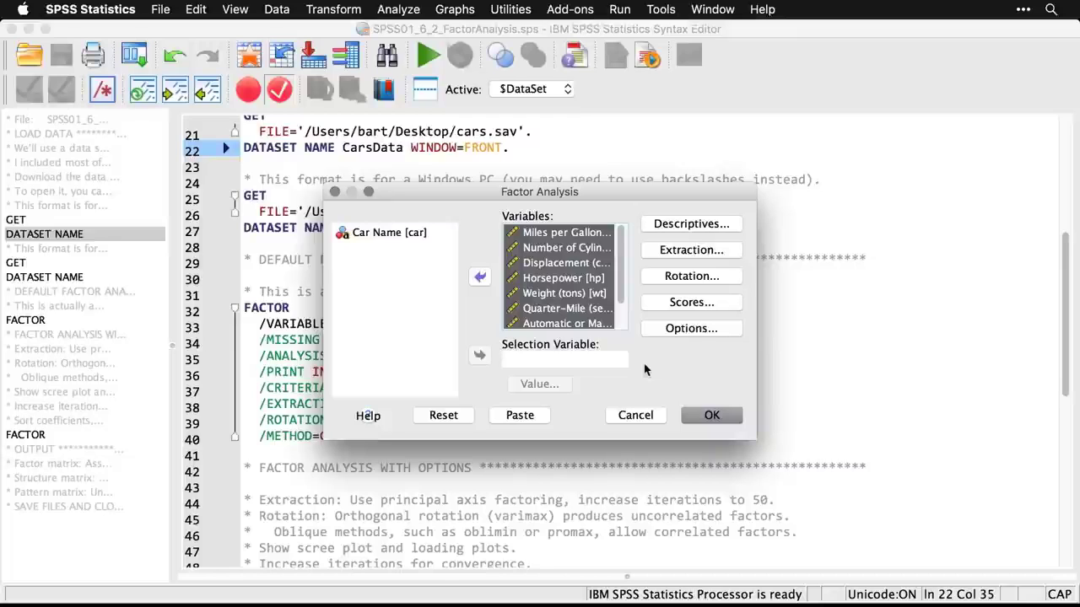
{"action": "left_click", "coordinate": [714, 418]}
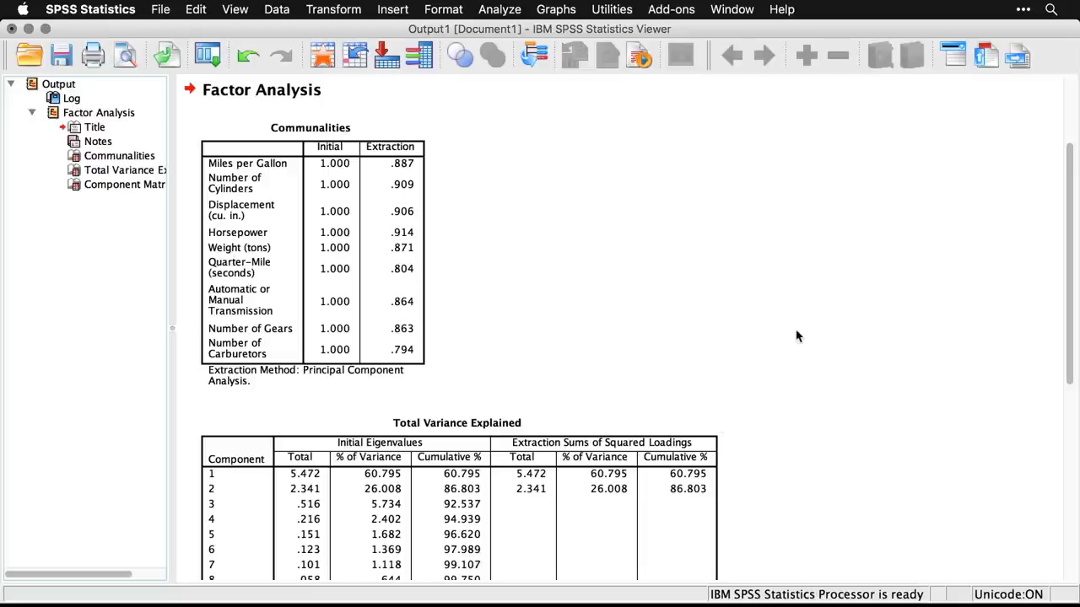
{"action": "scroll", "coordinate": [796, 335], "scroll_direction": "up", "scroll_amount": 3}
{"action": "scroll", "coordinate": [797, 335], "scroll_direction": "up", "scroll_amount": 1}
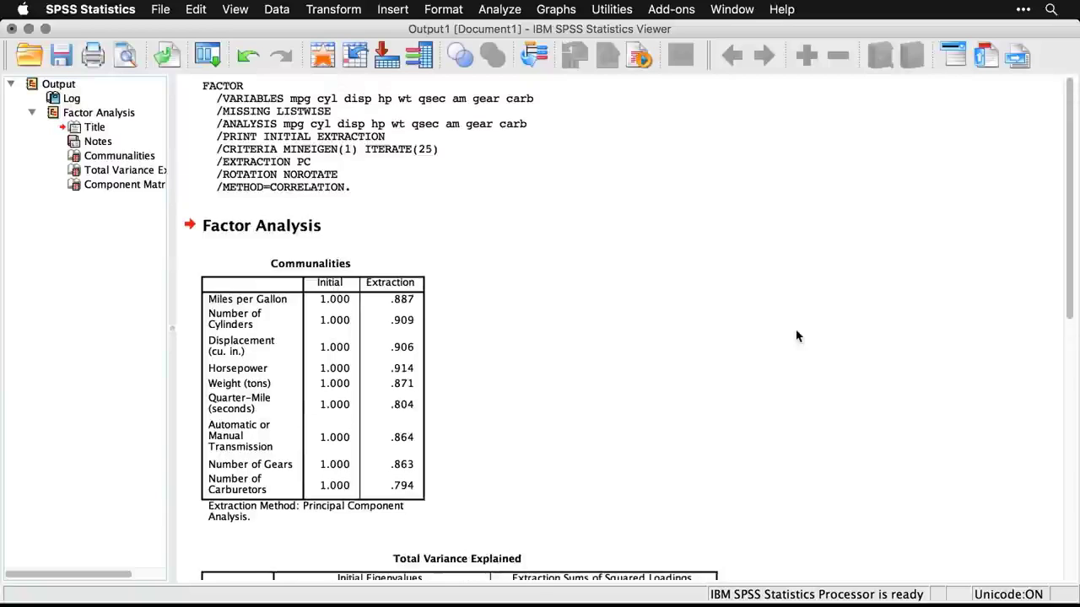
Examine the factor analysis syntax log, the Communalities and Total Variance Explained tables, and the Component Matrix loadings
{"action": "left_click", "coordinate": [465, 147]}
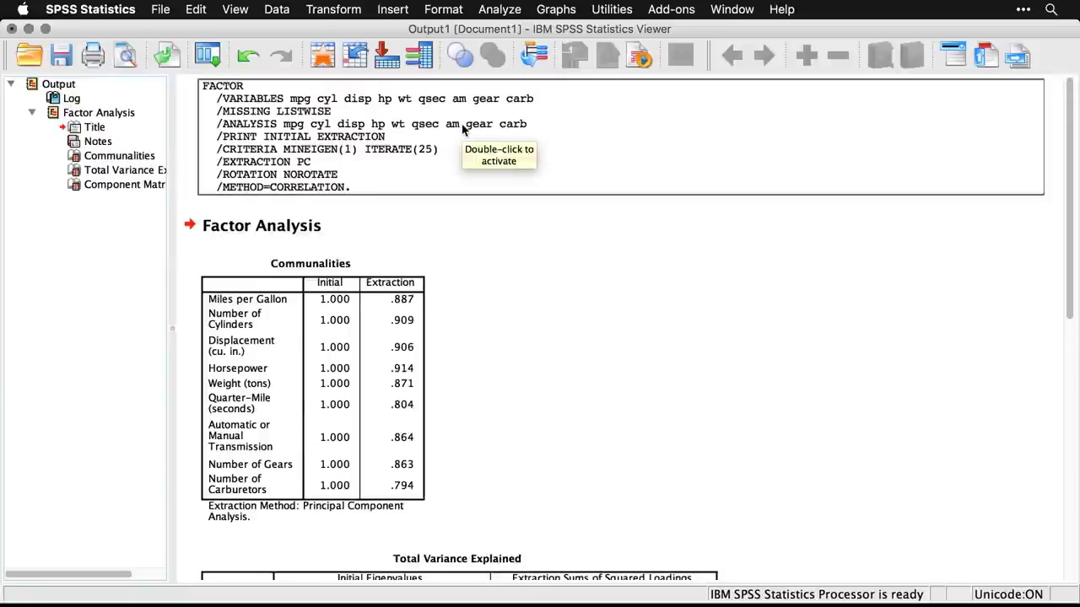
{"action": "left_click", "coordinate": [585, 313]}
{"action": "scroll", "coordinate": [588, 317], "scroll_direction": "down", "scroll_amount": 3}
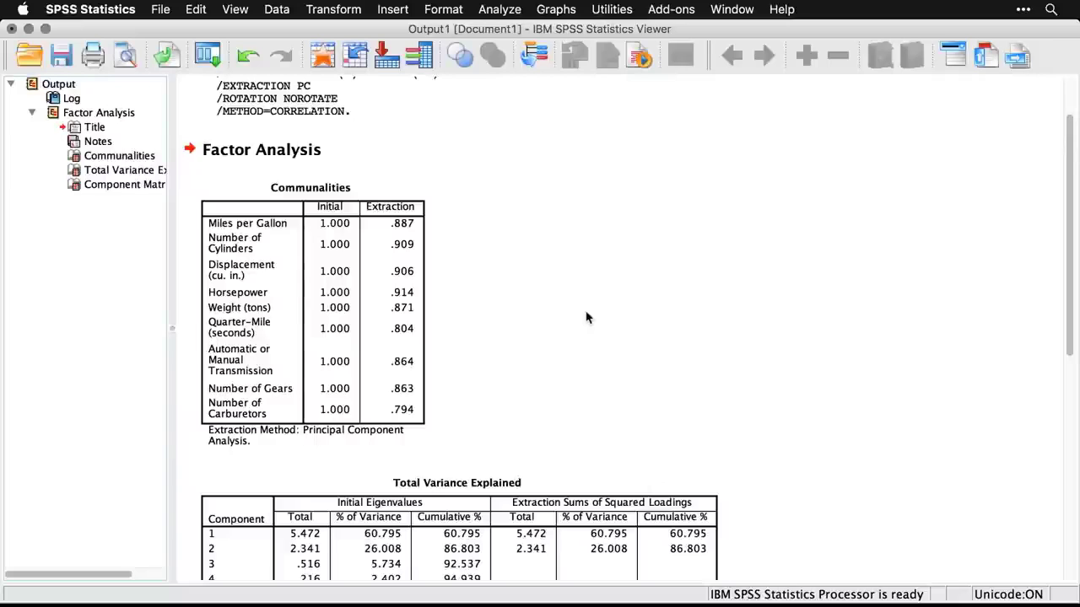
{"action": "scroll", "coordinate": [533, 289], "scroll_direction": "down", "scroll_amount": 5}
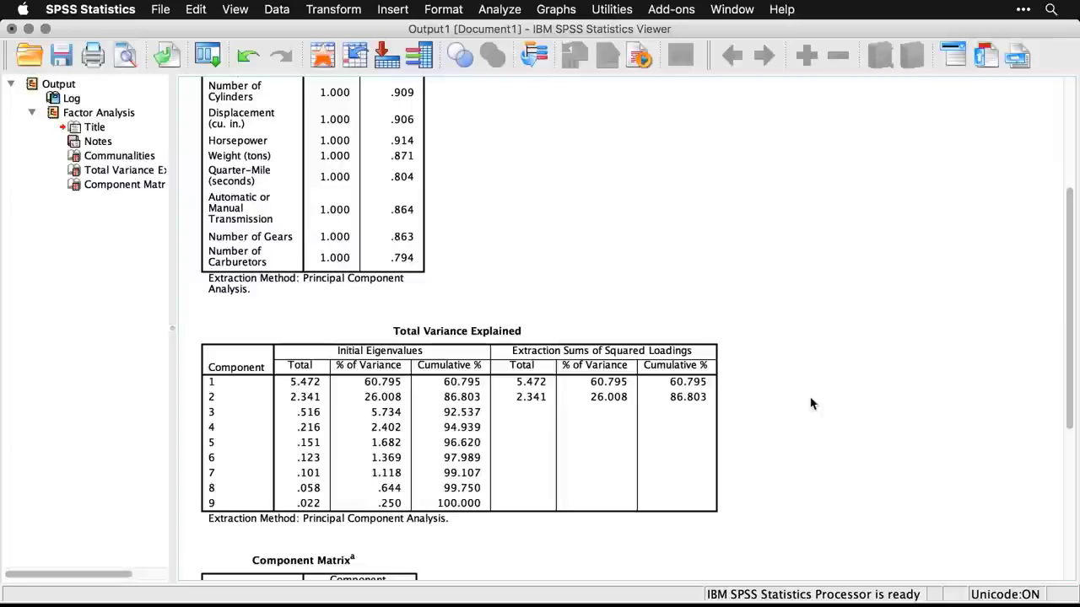
{"action": "scroll", "coordinate": [811, 404], "scroll_direction": "down", "scroll_amount": 2}
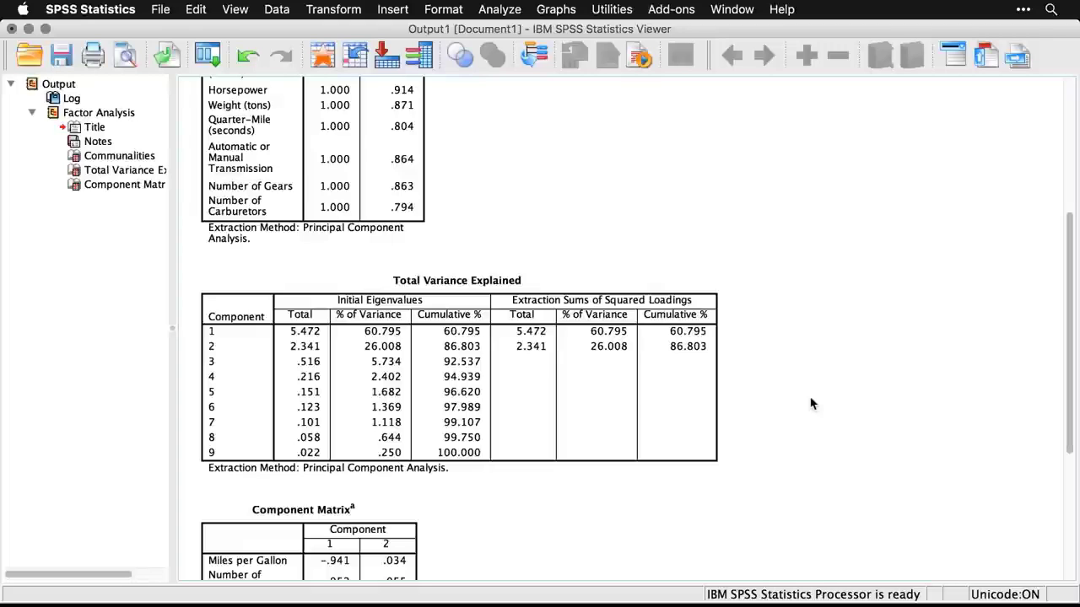
{"action": "left_click", "coordinate": [648, 389]}
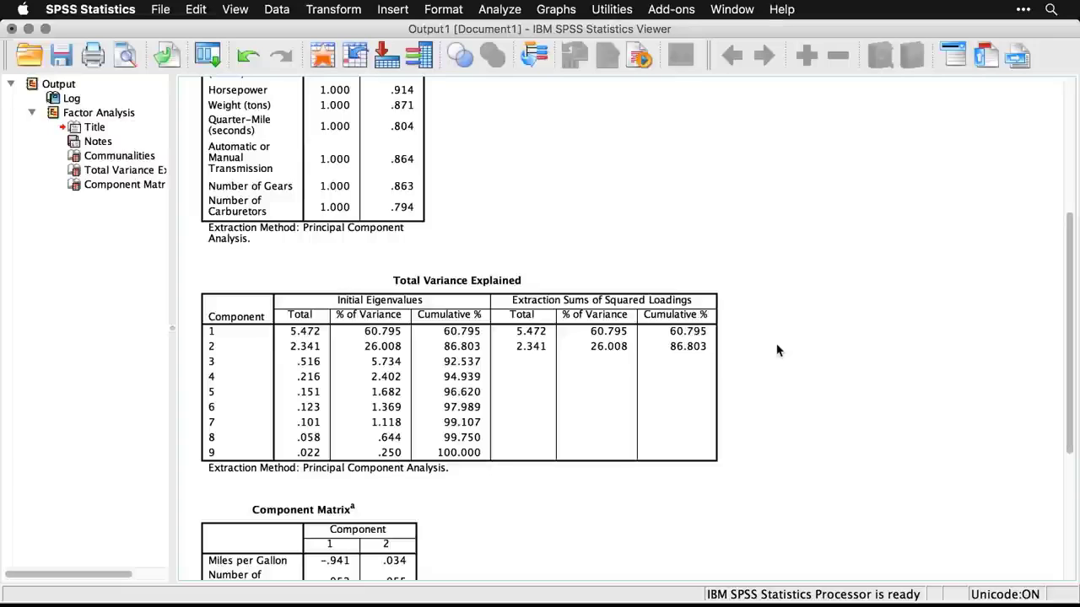
{"action": "scroll", "coordinate": [777, 350], "scroll_direction": "down", "scroll_amount": 5}
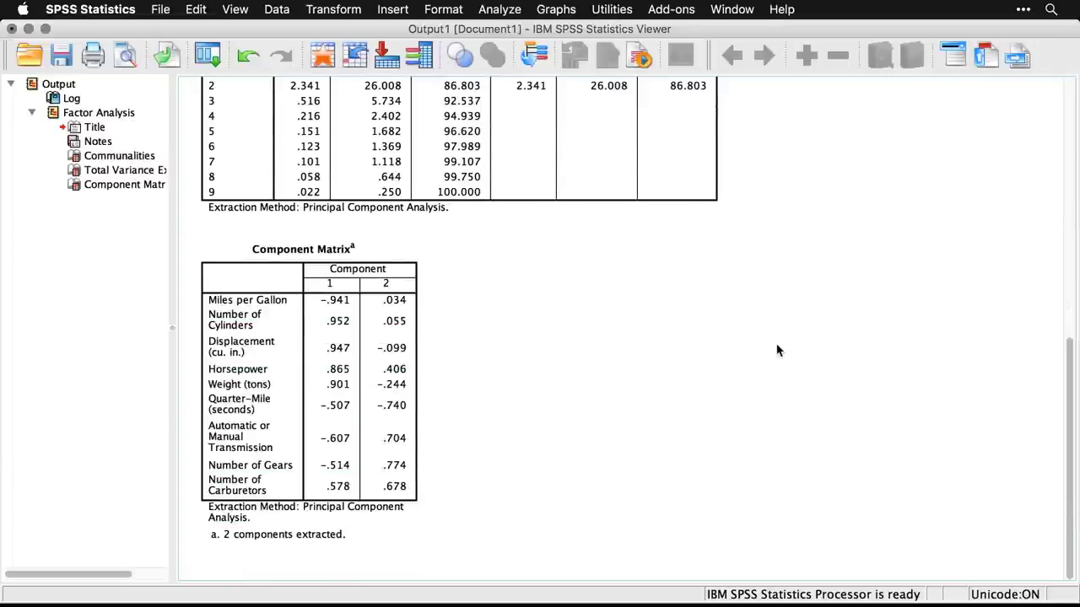
{"action": "left_click", "coordinate": [406, 347]}
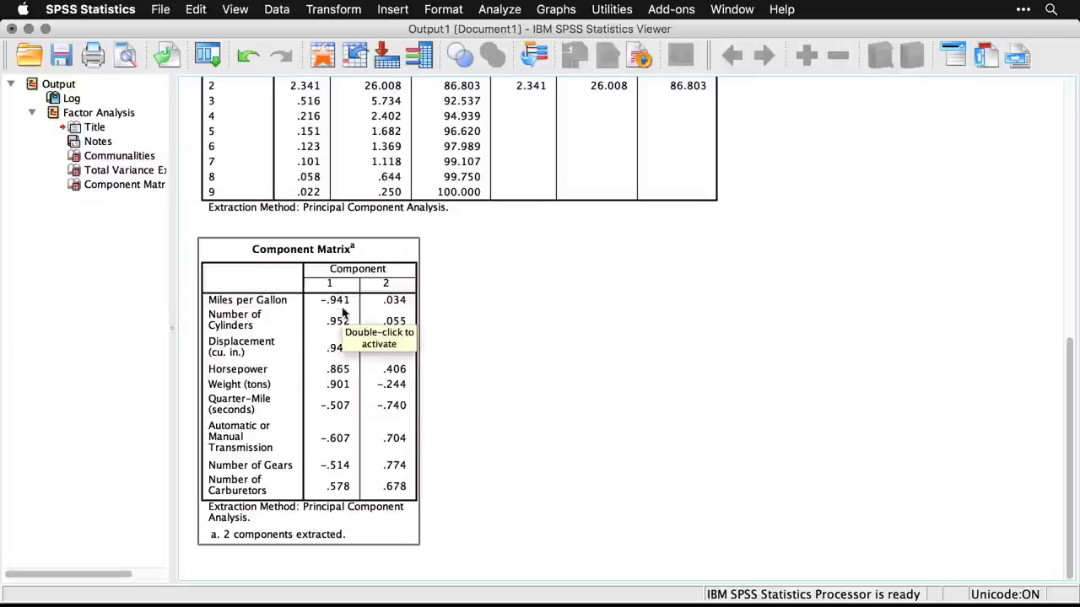
{"action": "left_click", "coordinate": [426, 314]}
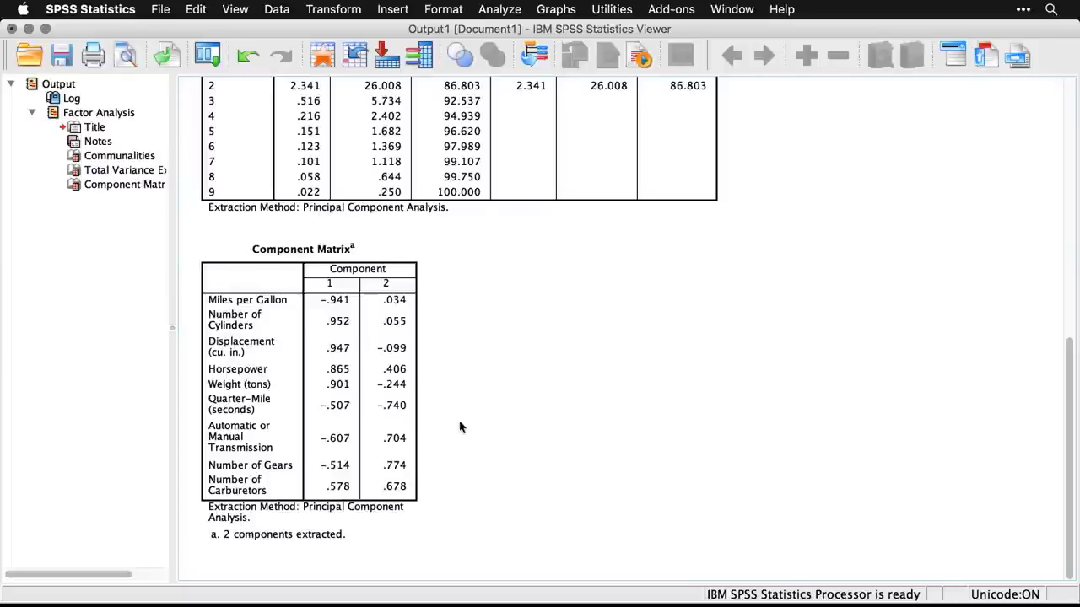
{"action": "left_click", "coordinate": [401, 511]}
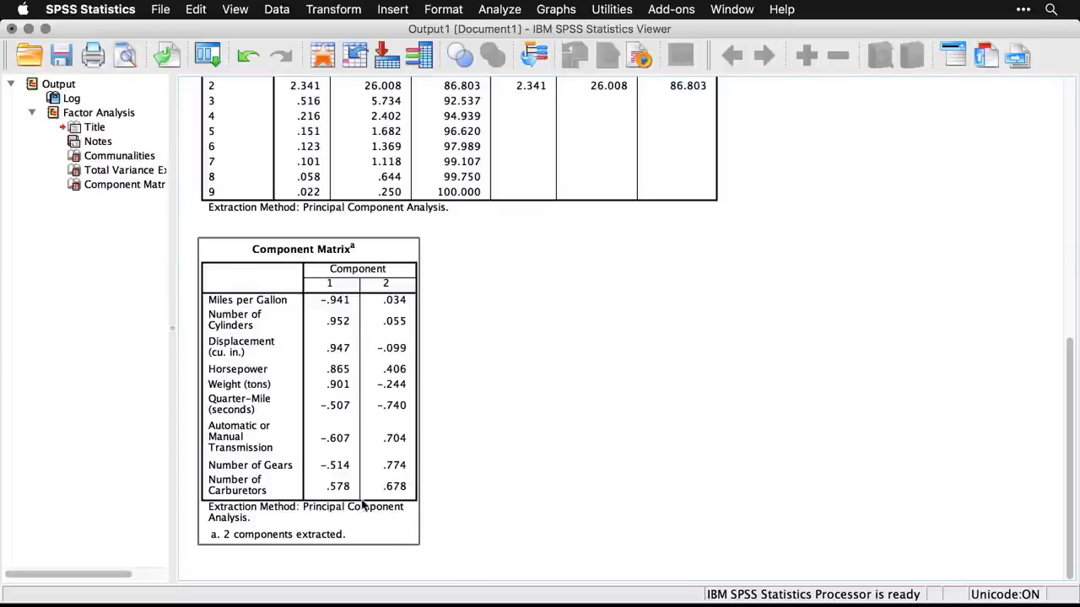
{"action": "left_click", "coordinate": [491, 478]}
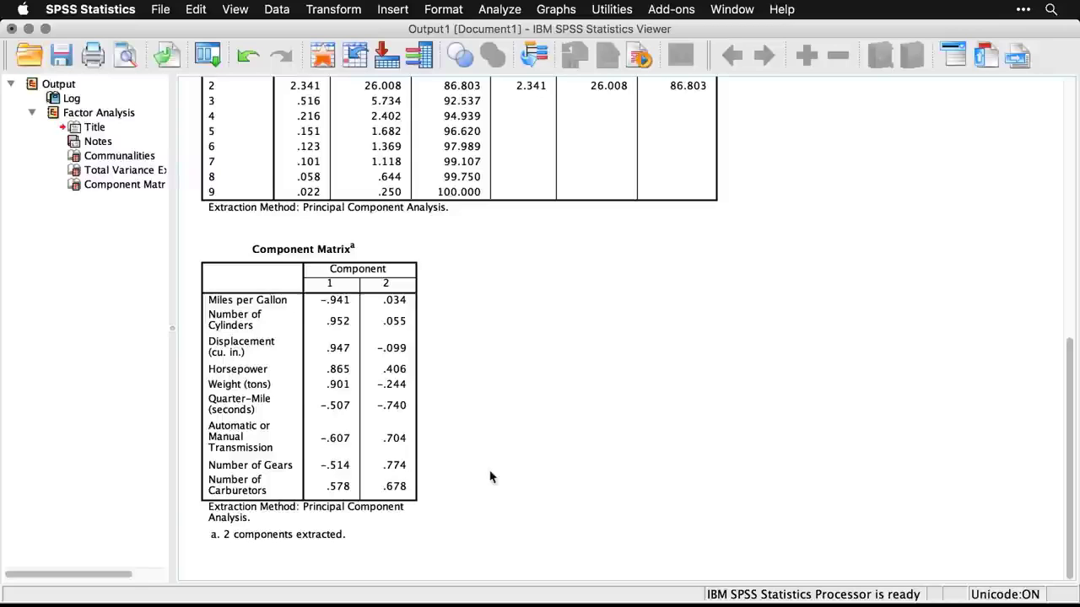
Delete all the existing output, and recall the Factor Analysis setup with the initial solution turned off in its descriptives
{"action": "left_click", "coordinate": [37, 88]}
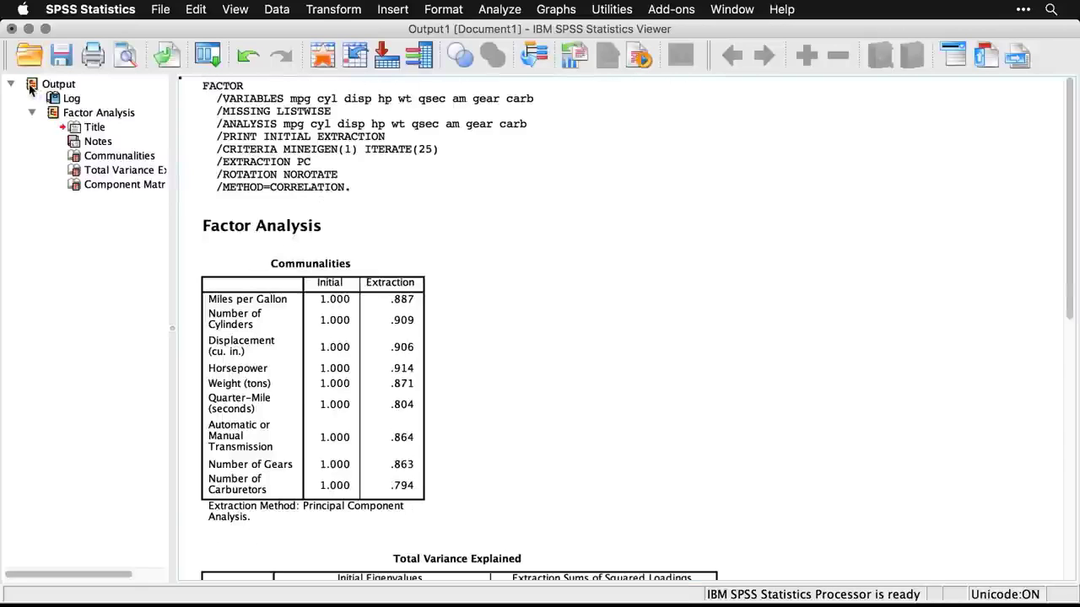
{"action": "key", "text": "Delete"}
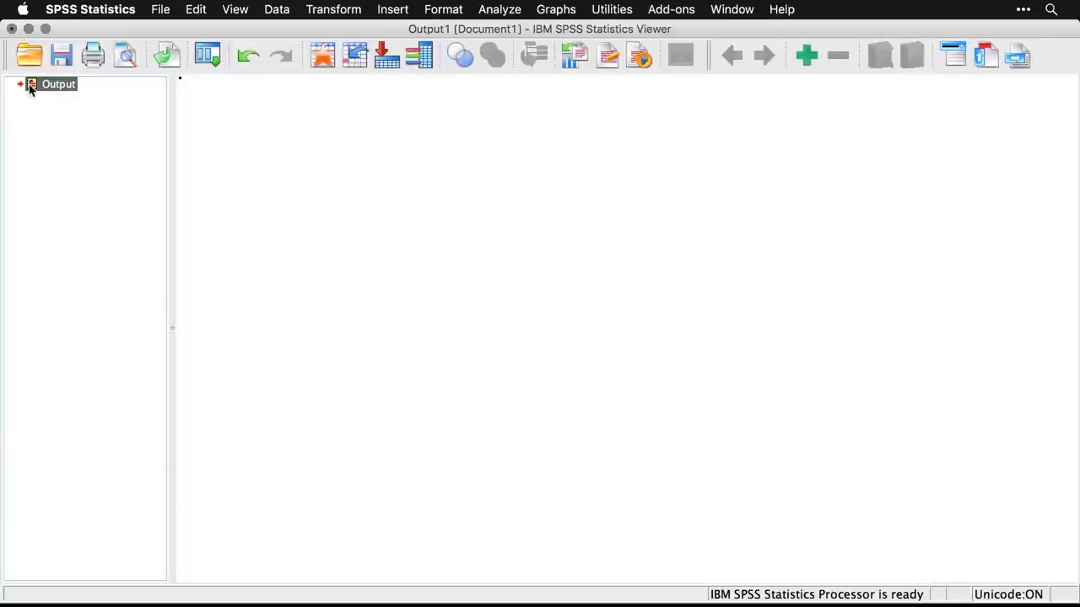
{"action": "left_click", "coordinate": [208, 56]}
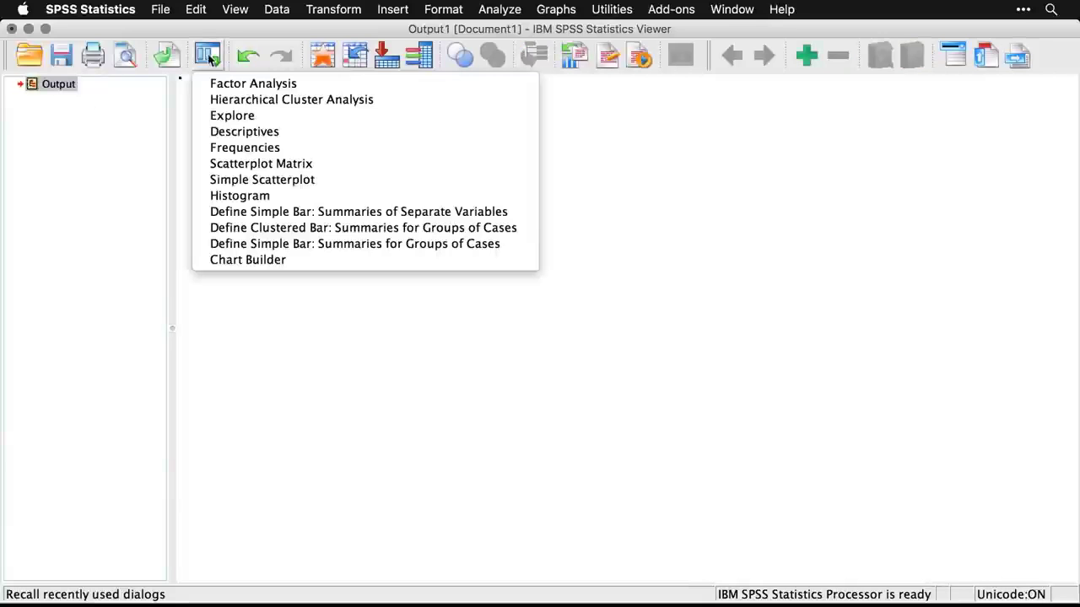
{"action": "left_click", "coordinate": [226, 84]}
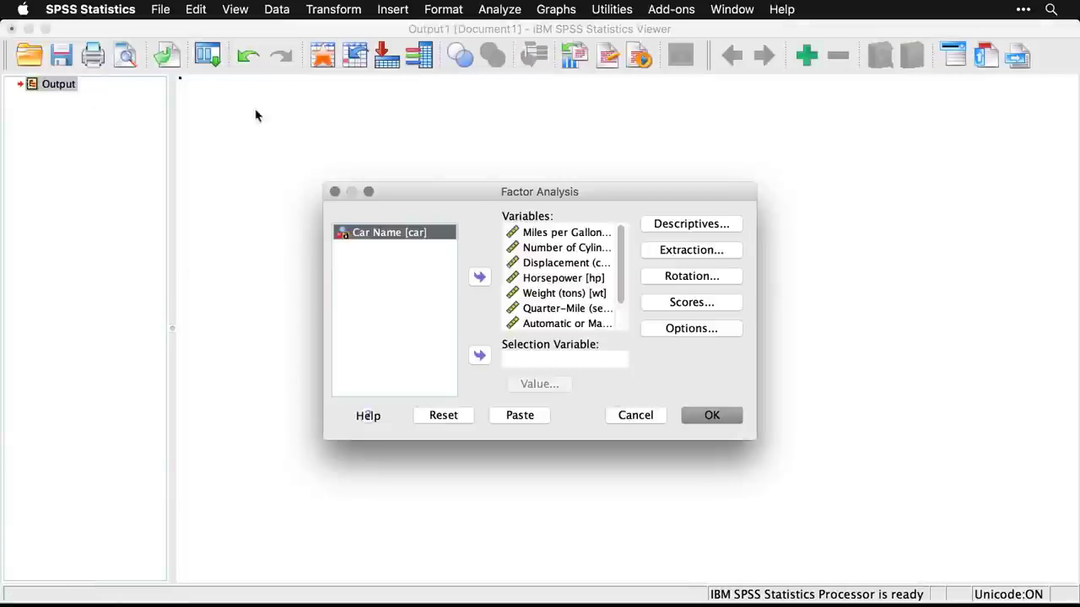
{"action": "left_click", "coordinate": [691, 224]}
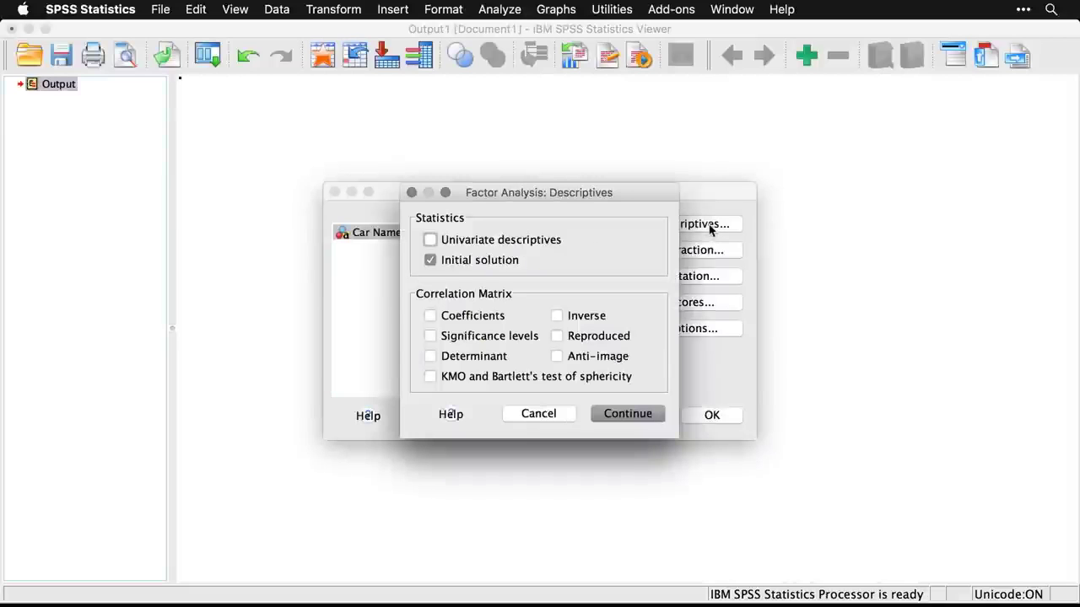
{"action": "left_click", "coordinate": [430, 261]}
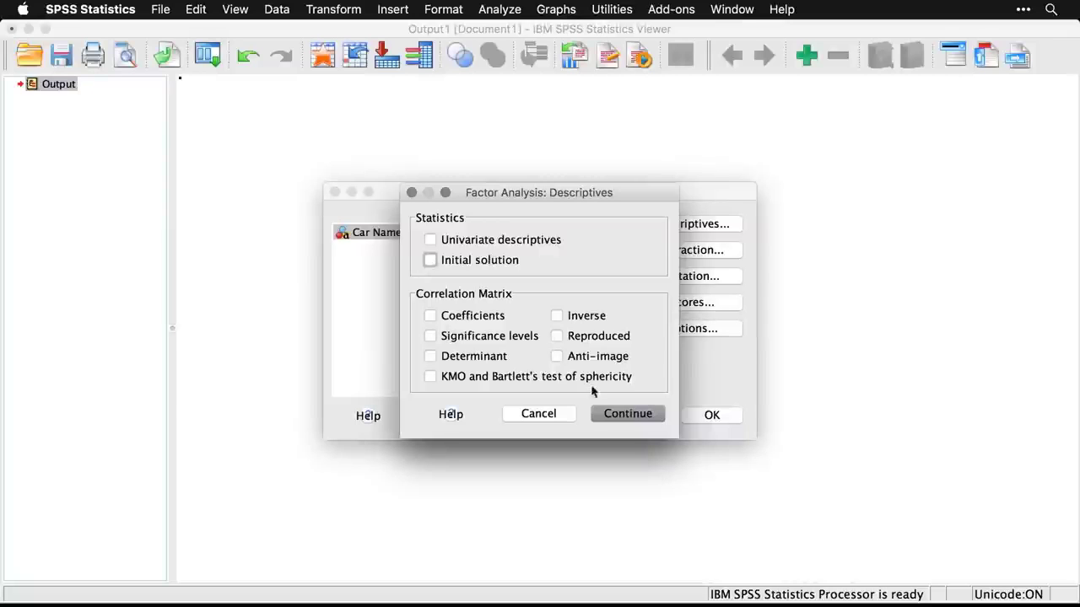
{"action": "left_click", "coordinate": [628, 414]}
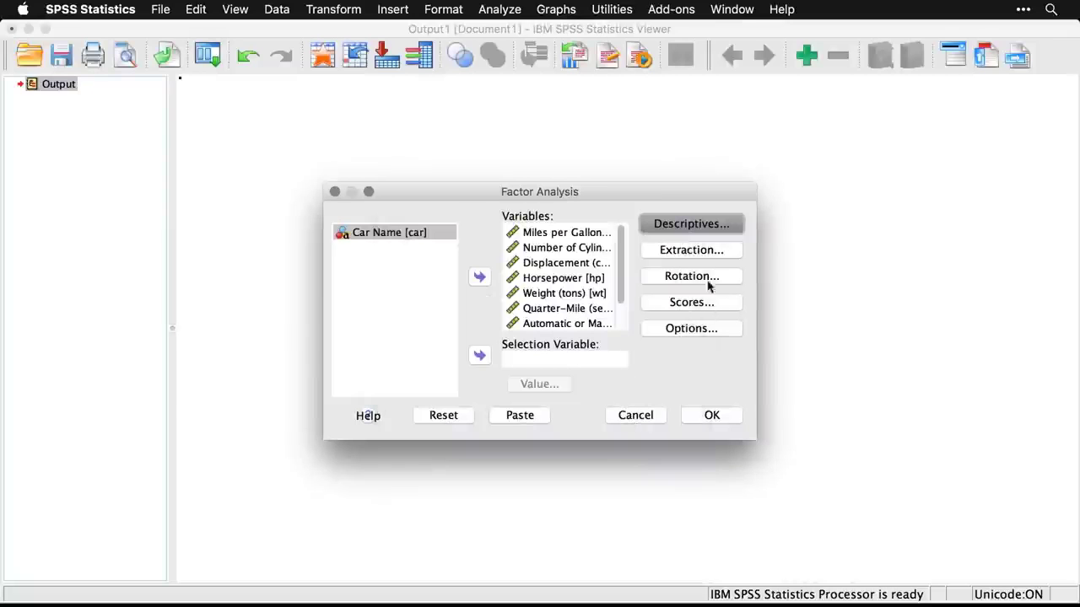
Set the extraction to principal axis factoring with a scree plot, no unrotated factor solution, and 50 maximum iterations for convergence
{"action": "left_click", "coordinate": [705, 250]}
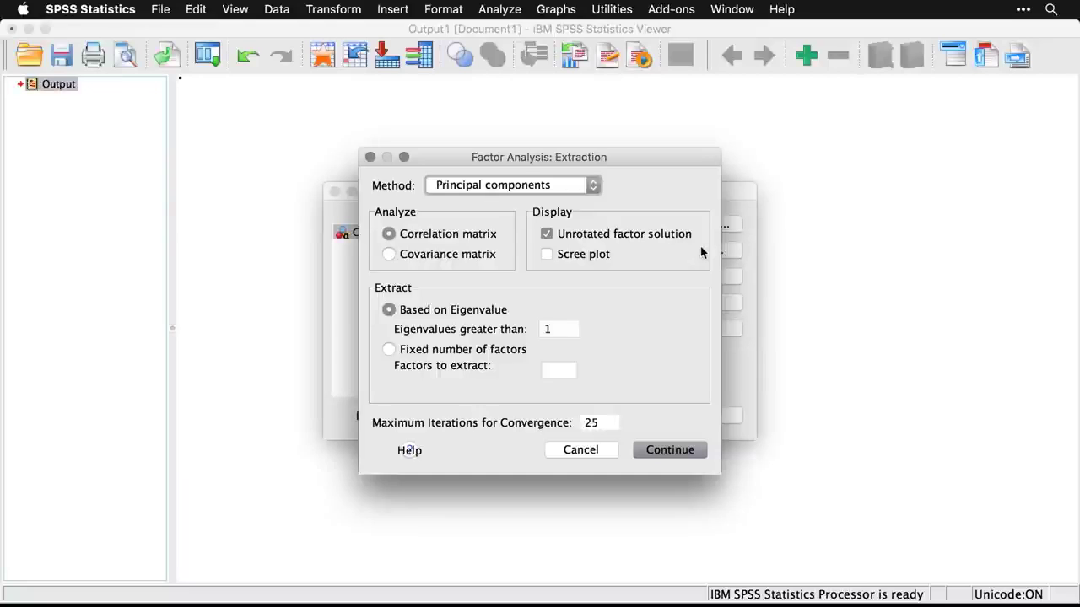
{"action": "left_click", "coordinate": [570, 197]}
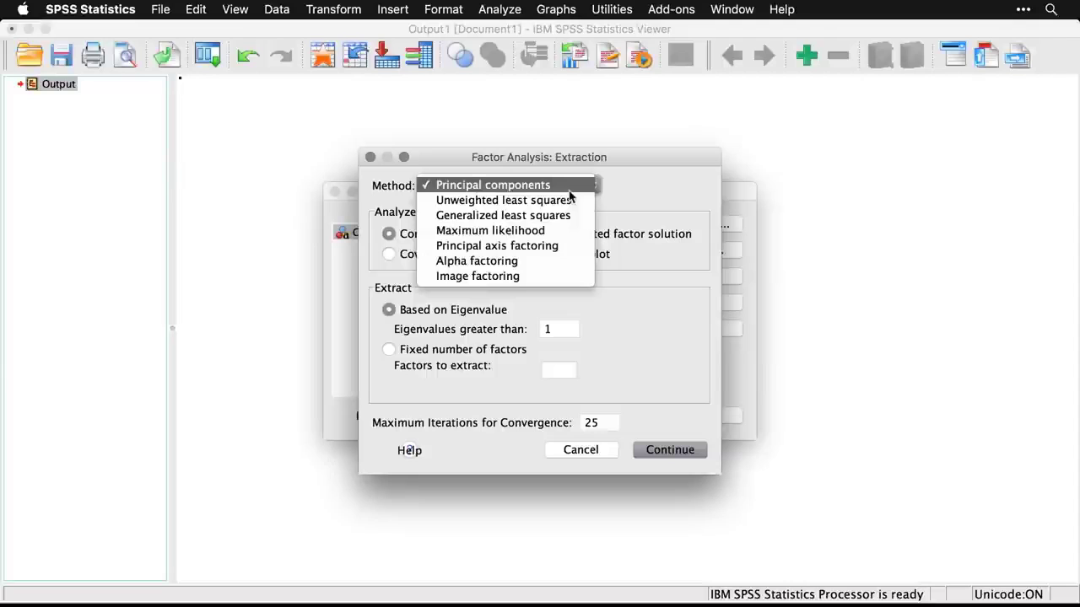
{"action": "left_click", "coordinate": [576, 245]}
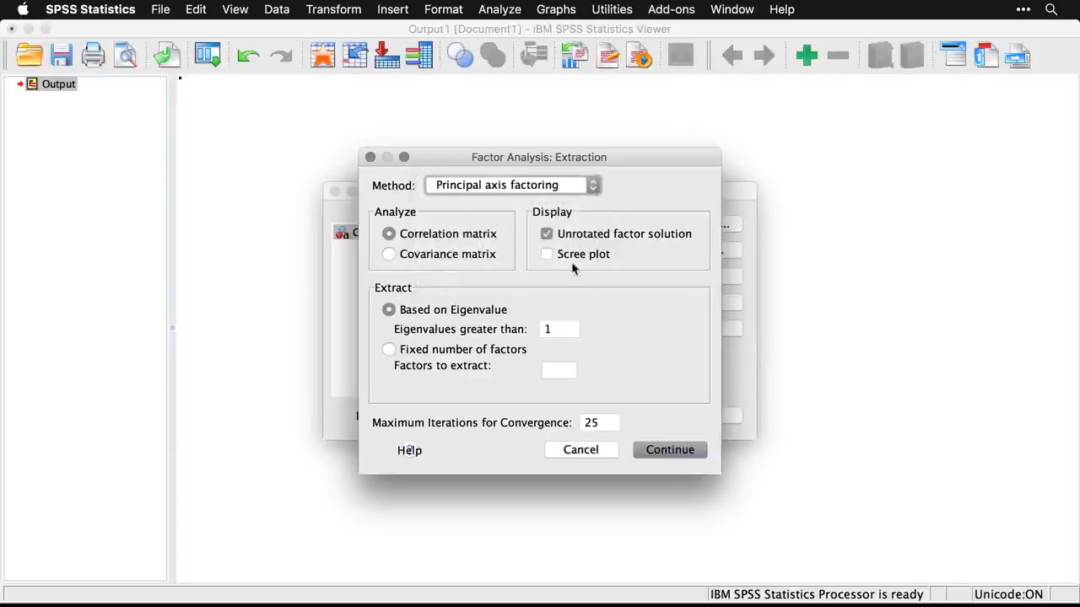
{"action": "left_click", "coordinate": [553, 241]}
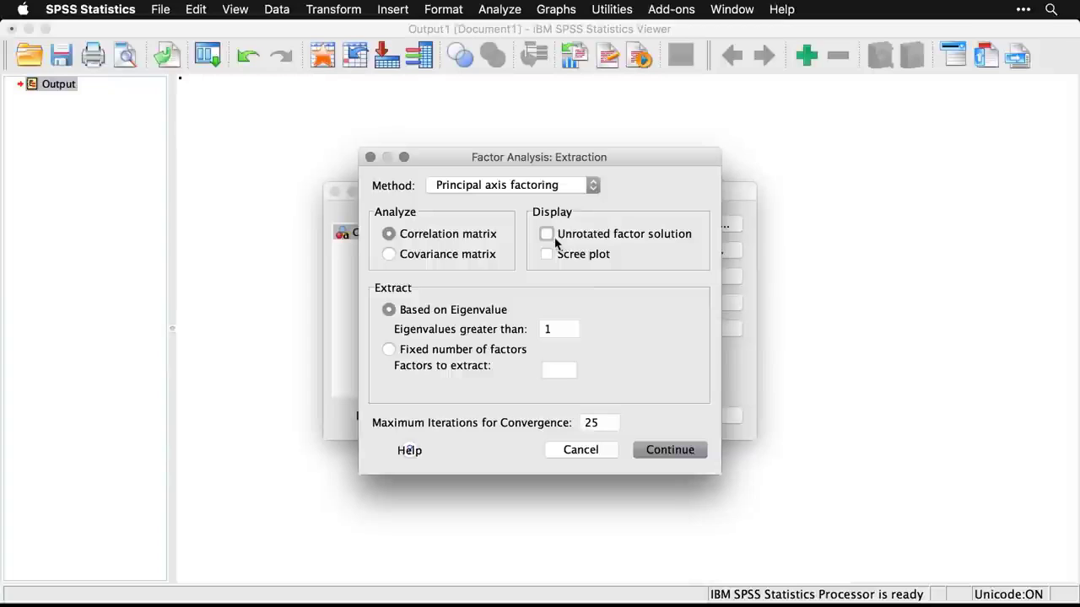
{"action": "left_click", "coordinate": [548, 256]}
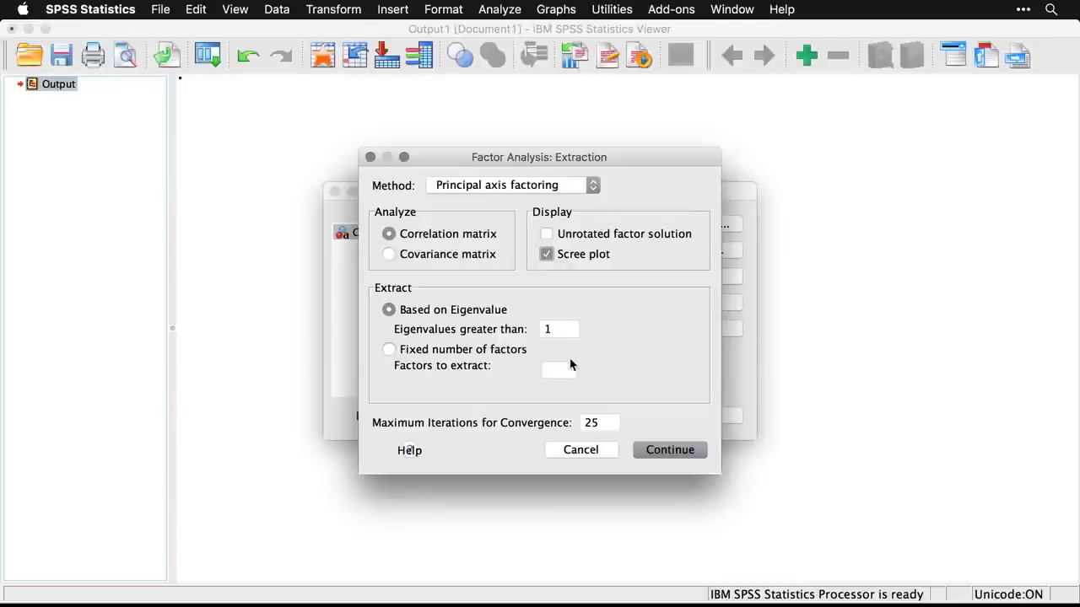
{"action": "left_click", "coordinate": [599, 422]}
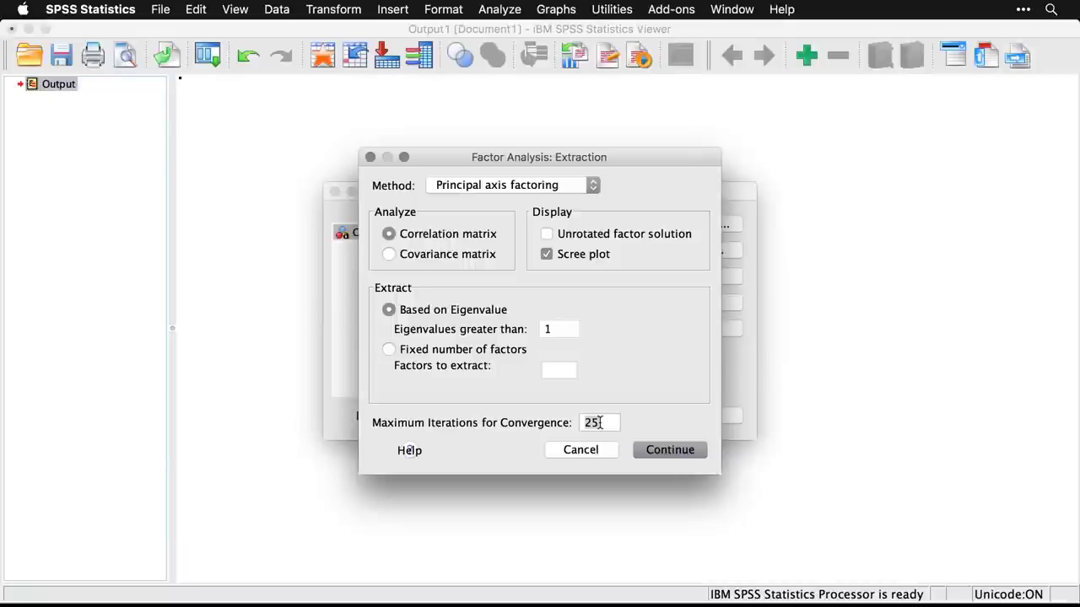
{"action": "key", "text": "BackSpace"}
{"action": "key", "text": "BackSpace"}
{"action": "type", "text": "50"}
{"action": "left_click", "coordinate": [693, 459]}
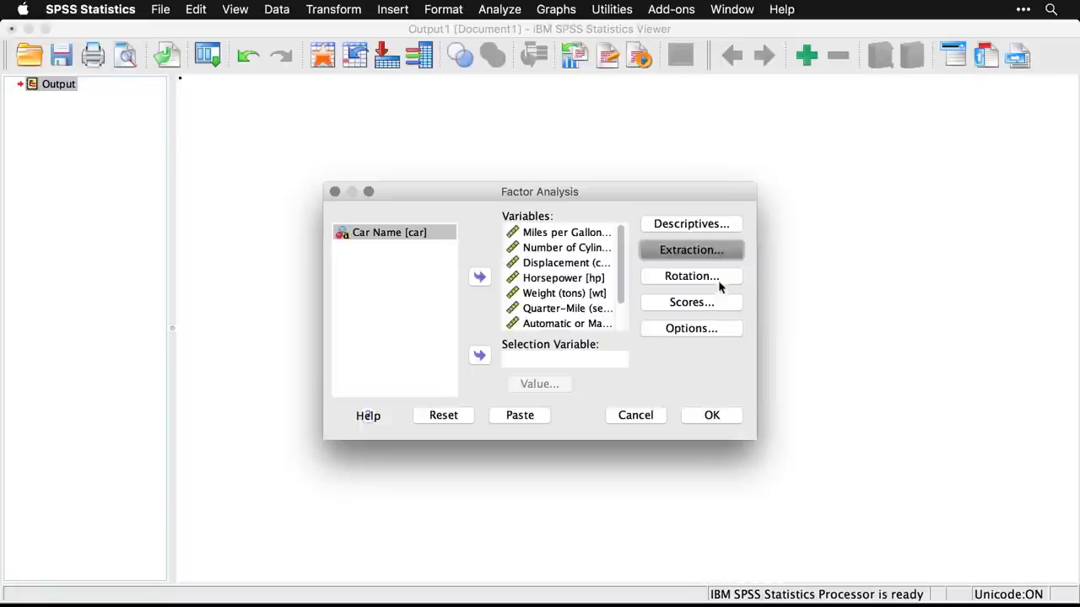
Set the rotation to Direct Oblimin with loading plots displayed, the rotated solution turned off, and 50 maximum iterations
{"action": "left_click", "coordinate": [722, 279]}
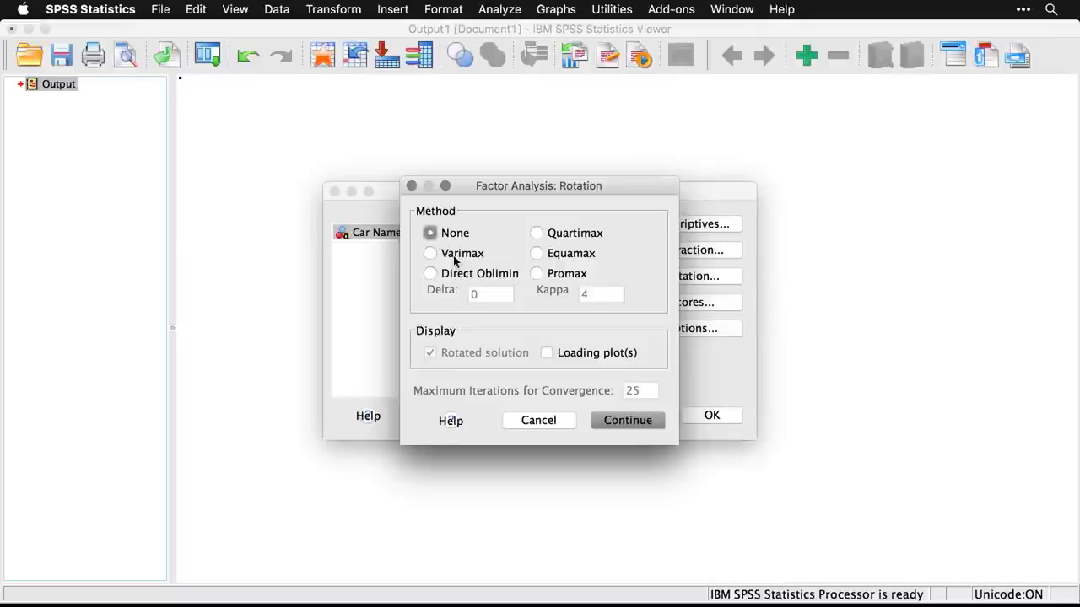
{"action": "left_click", "coordinate": [431, 275]}
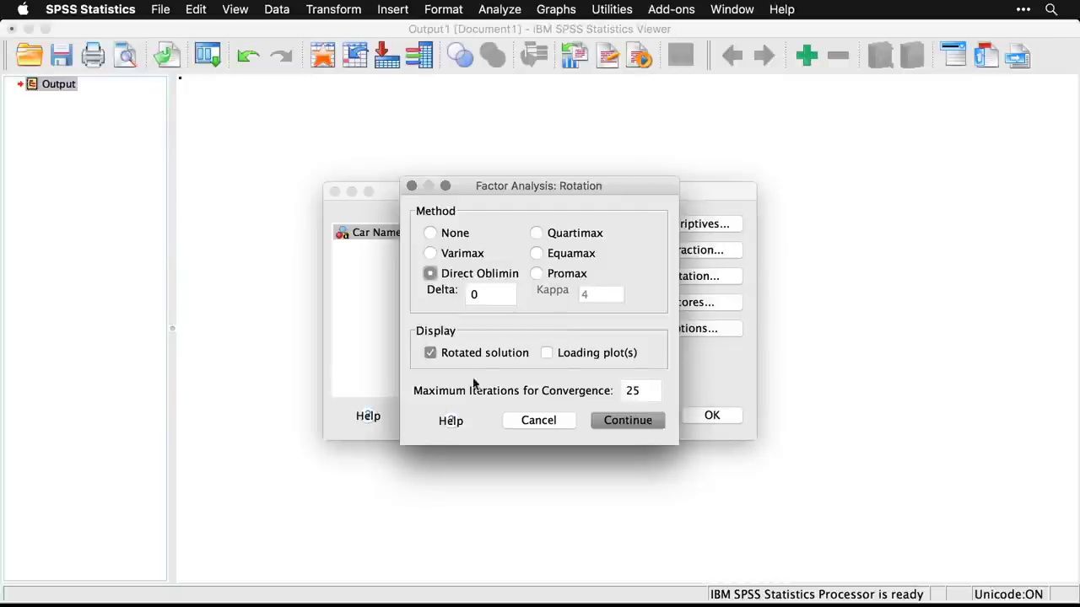
{"action": "left_click", "coordinate": [430, 355]}
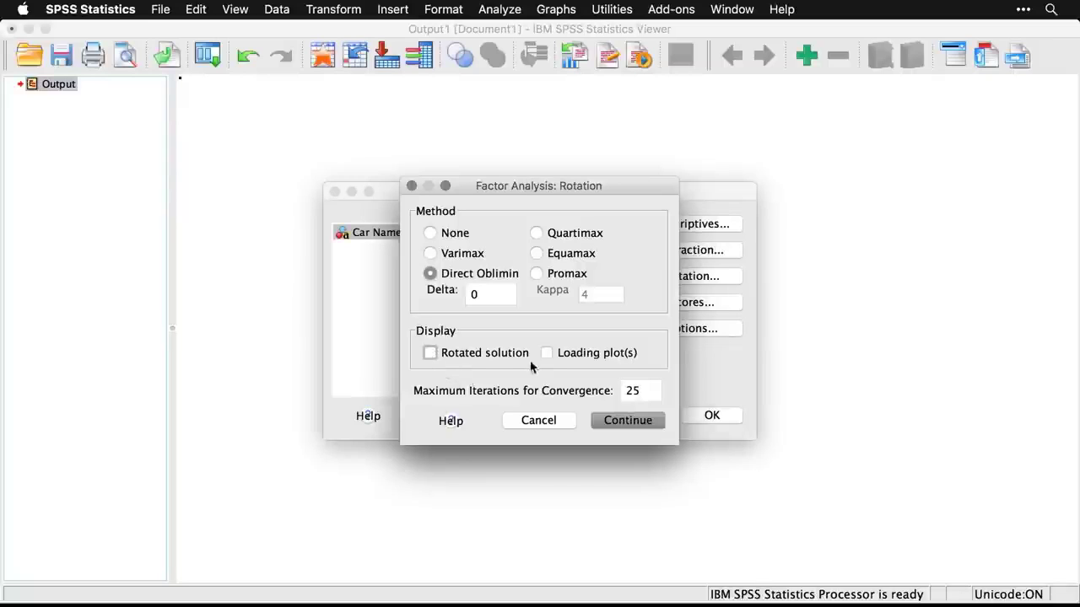
{"action": "left_click", "coordinate": [554, 354]}
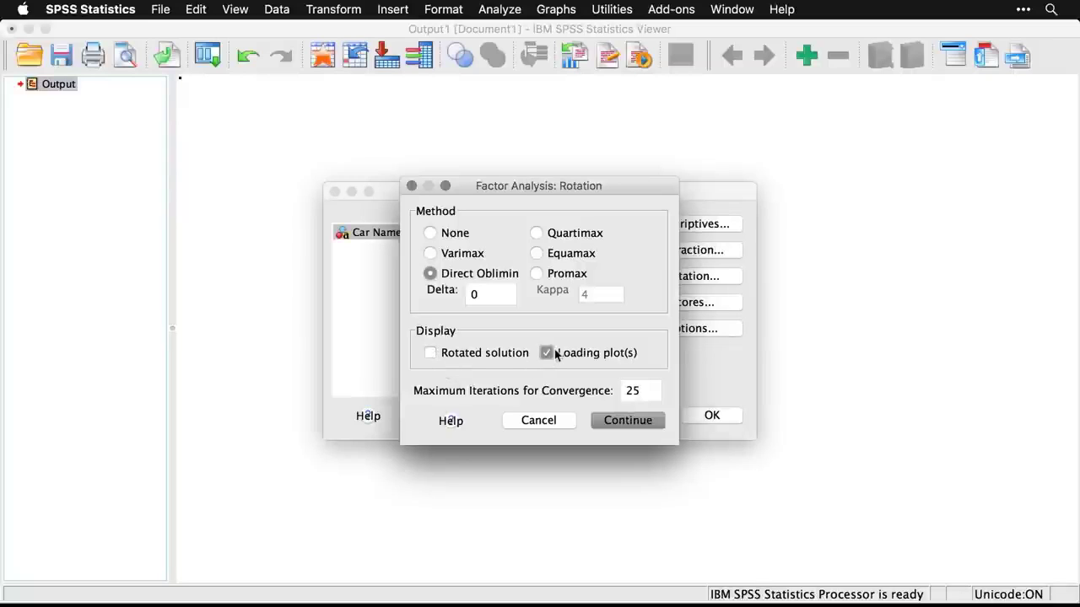
{"action": "left_click", "coordinate": [649, 395]}
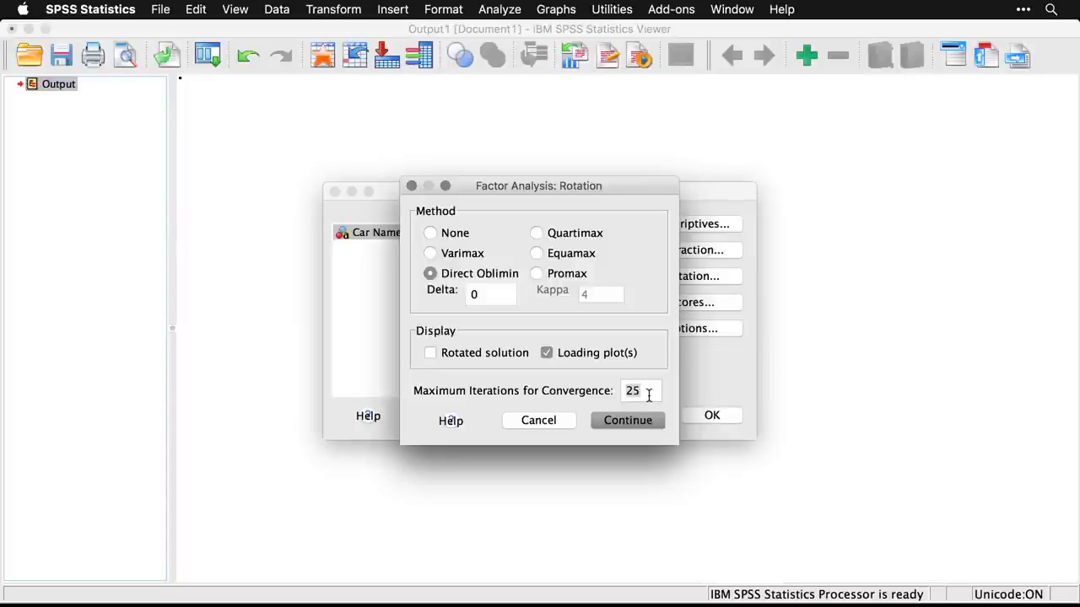
{"action": "key", "text": "BackSpace"}
{"action": "key", "text": "BackSpace"}
{"action": "type", "text": "50"}
{"action": "left_click", "coordinate": [639, 423]}
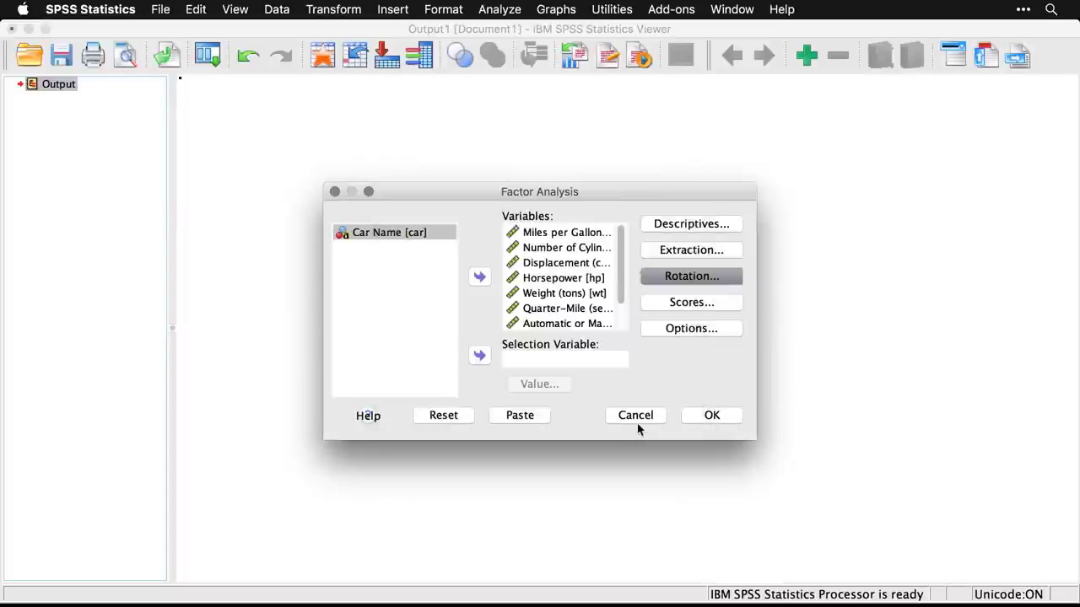
Sort the coefficients by size, suppress those with an absolute value below .6, and run the factor analysis
{"action": "left_click", "coordinate": [714, 304]}
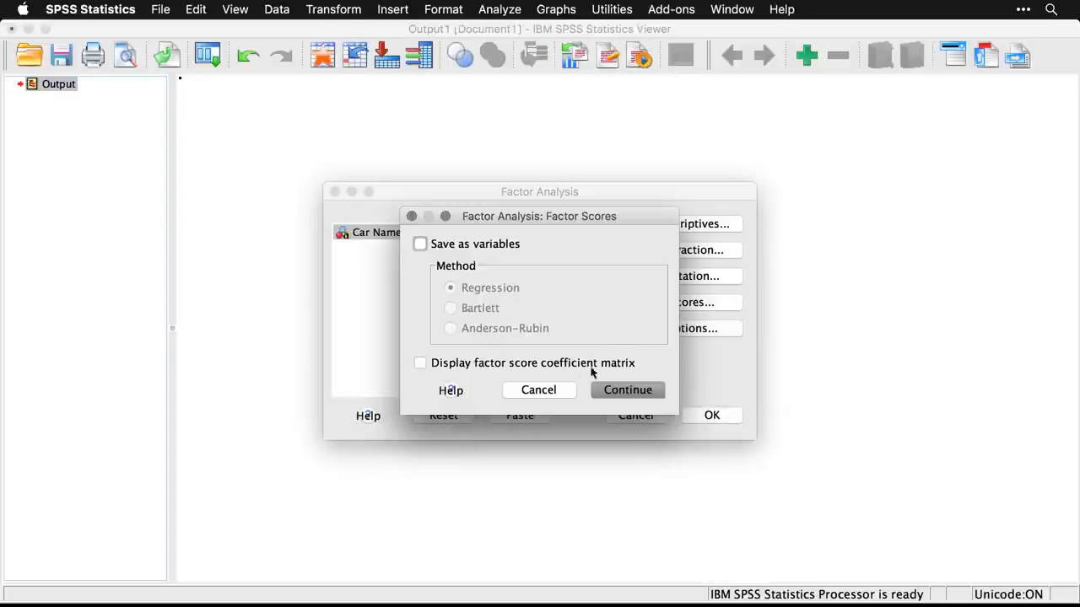
{"action": "left_click", "coordinate": [571, 391]}
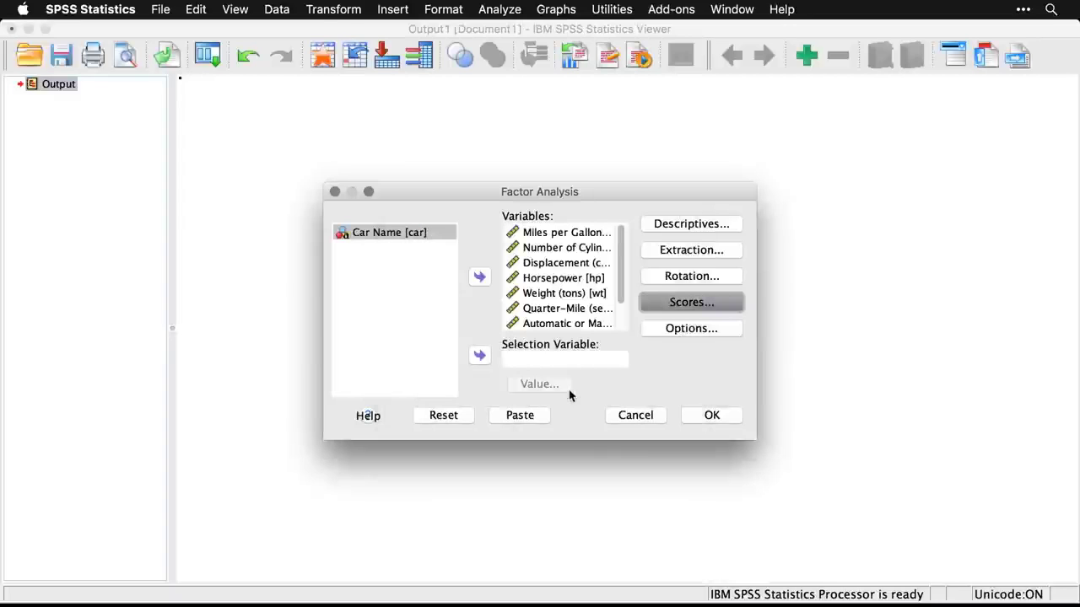
{"action": "left_click", "coordinate": [713, 334]}
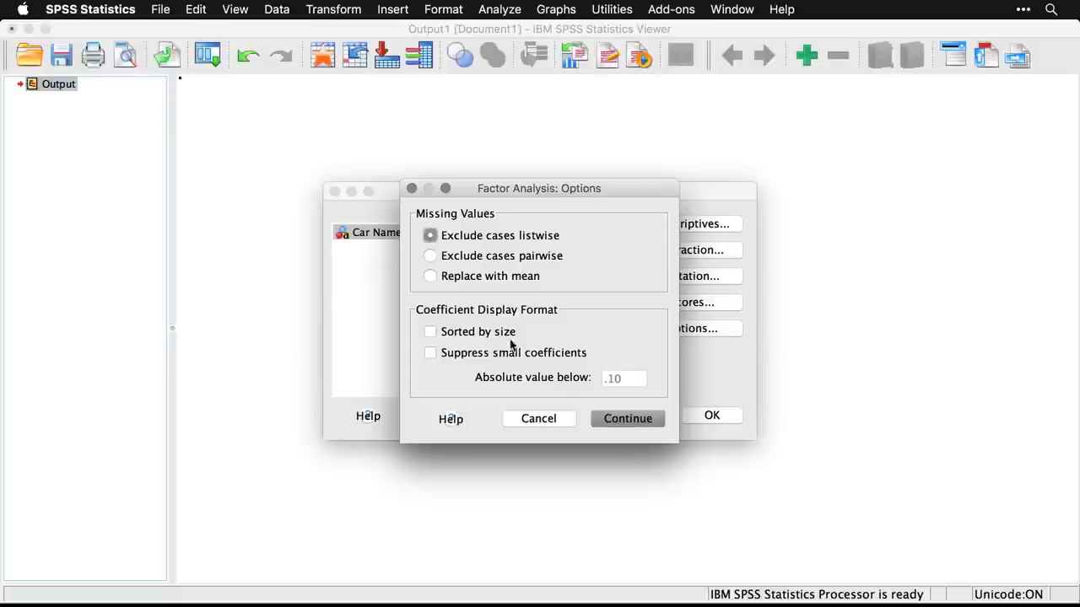
{"action": "left_click", "coordinate": [430, 331]}
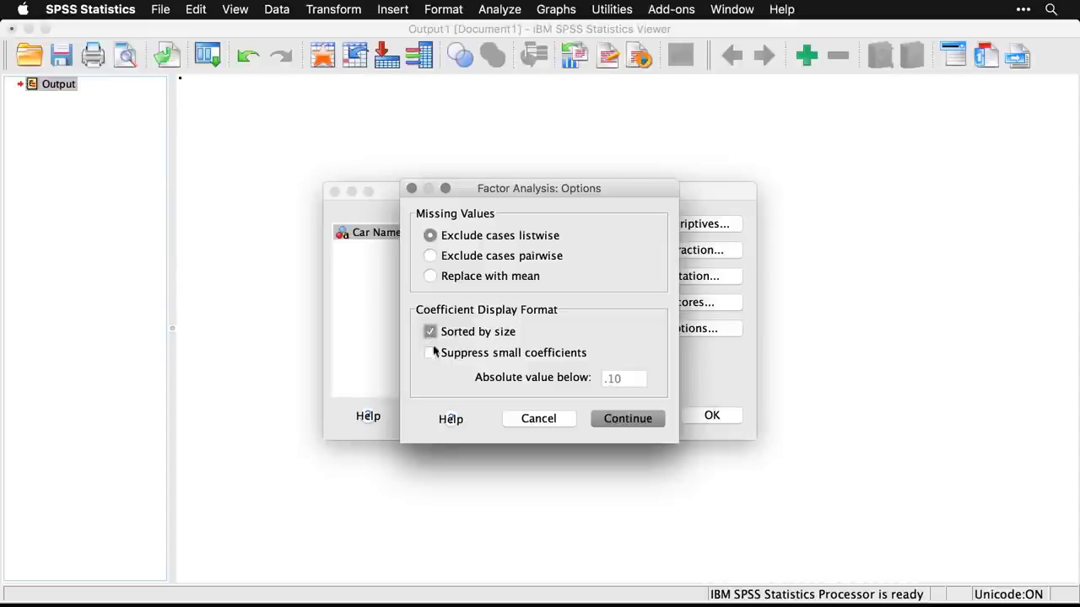
{"action": "left_click", "coordinate": [430, 354]}
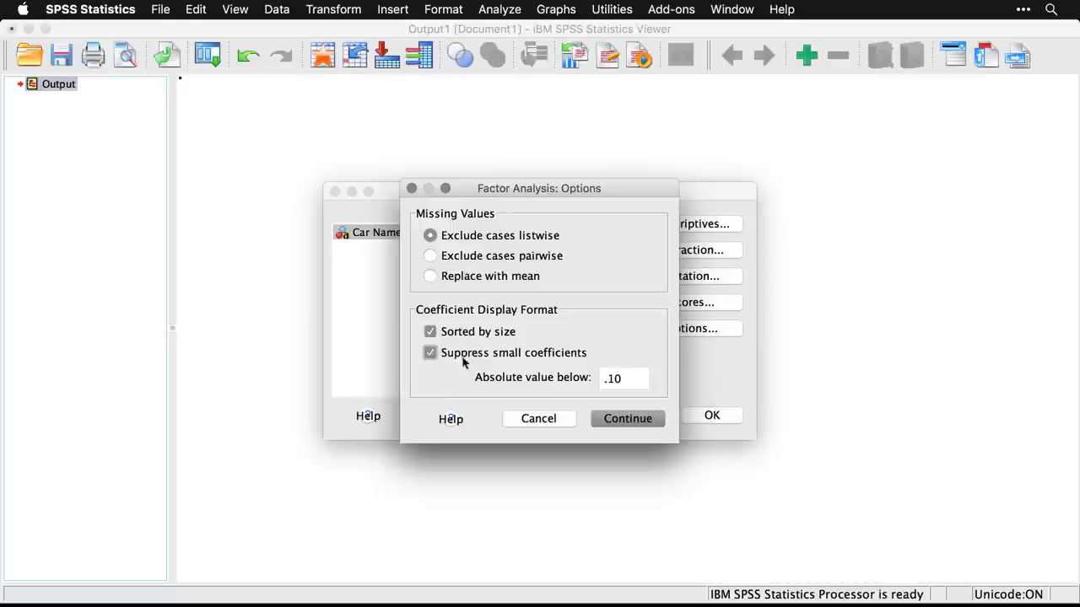
{"action": "double_click", "coordinate": [632, 378]}
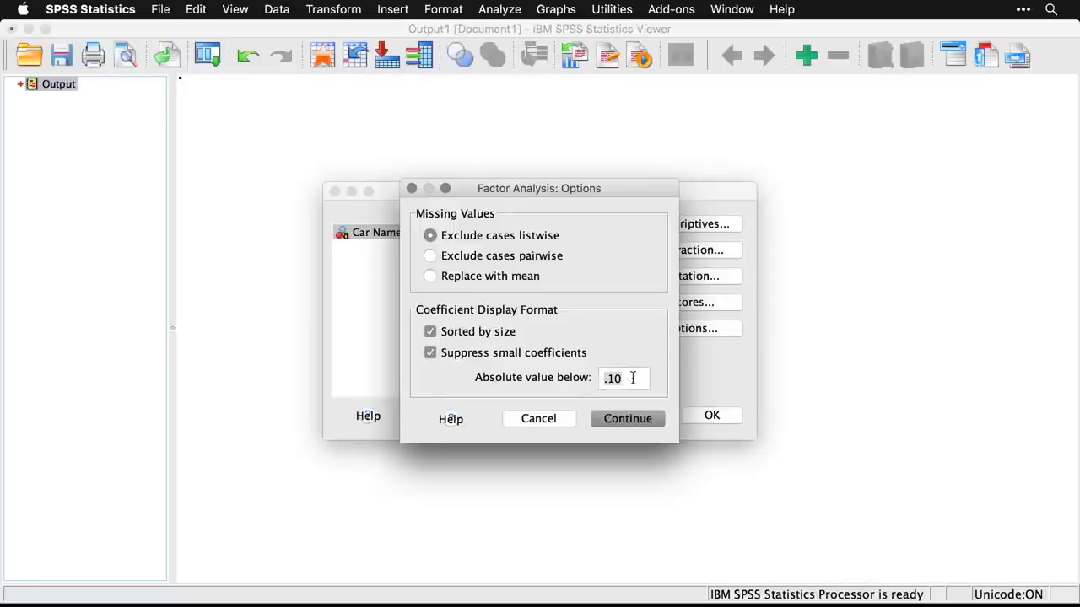
{"action": "type", "text": ".6"}
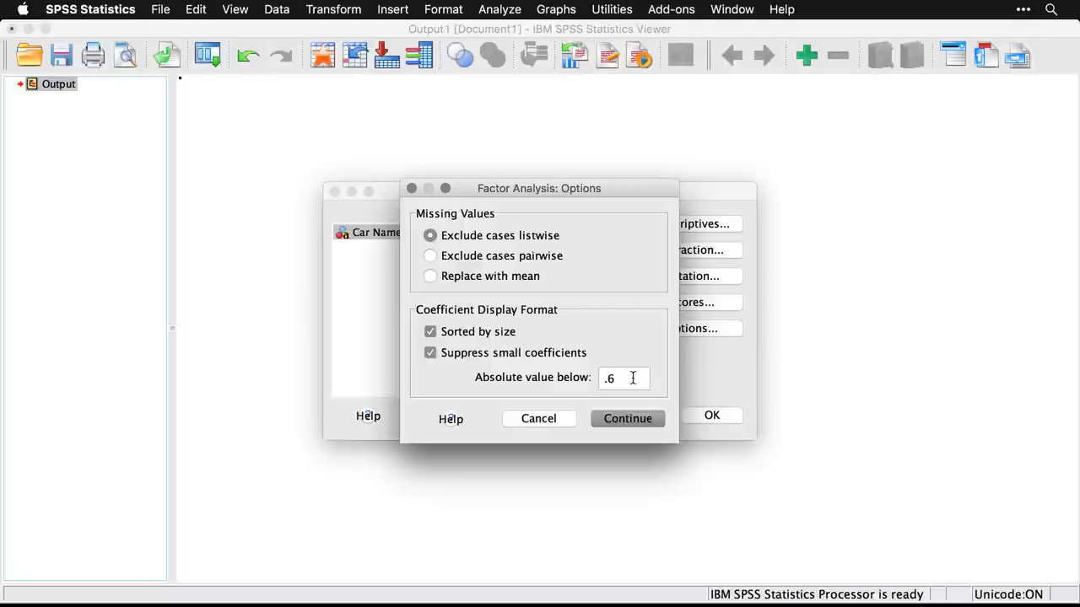
{"action": "left_click", "coordinate": [633, 420]}
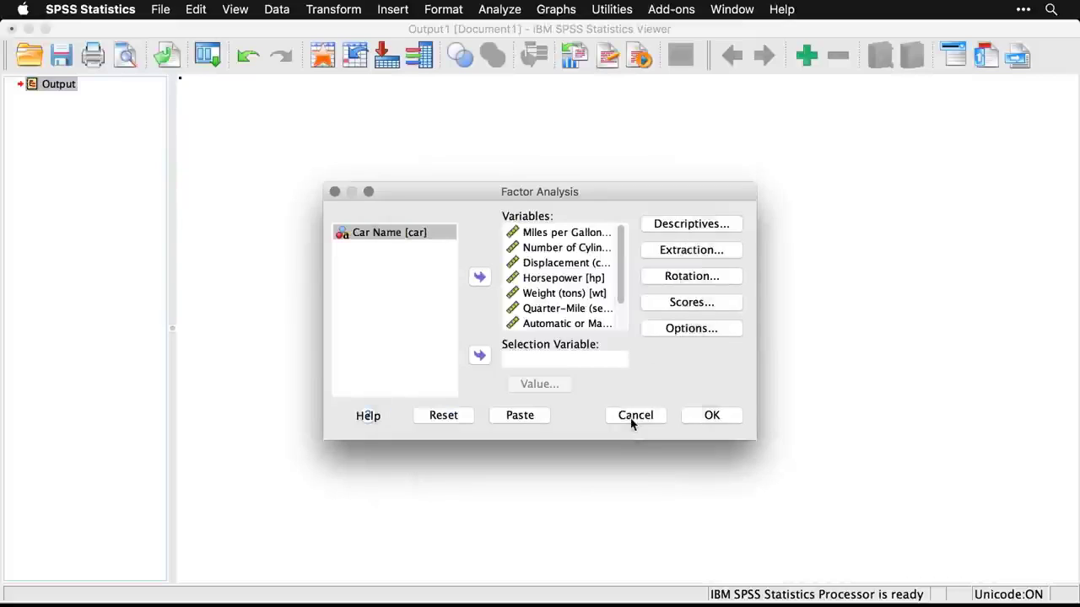
{"action": "left_click", "coordinate": [715, 416]}
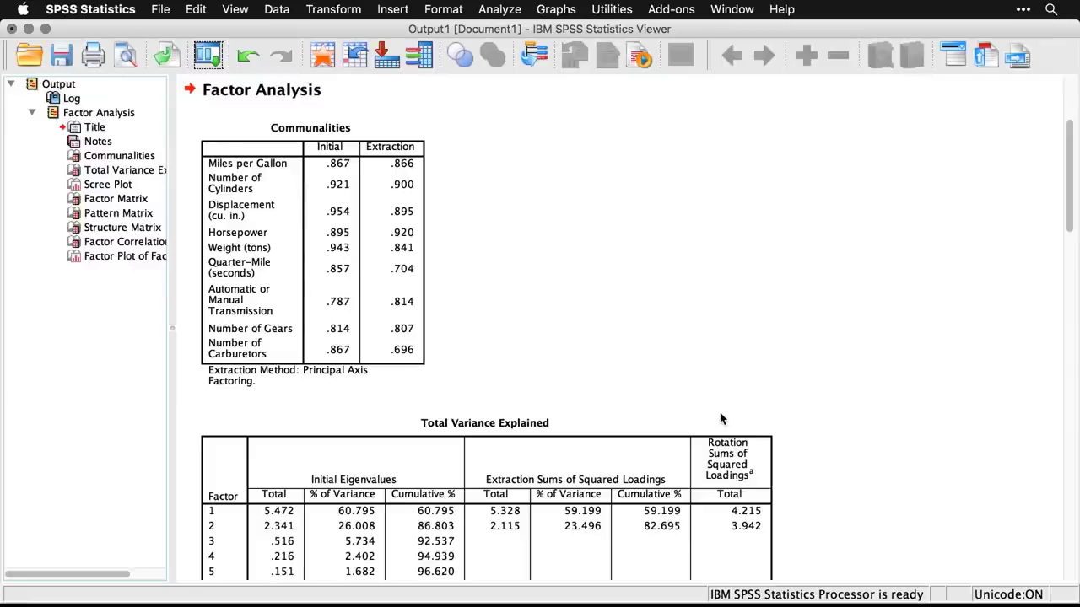
Examine the Communalities and Total Variance Explained tables, the scree plot, and the factor, pattern and structure matrices in the output
{"action": "left_click", "coordinate": [379, 203]}
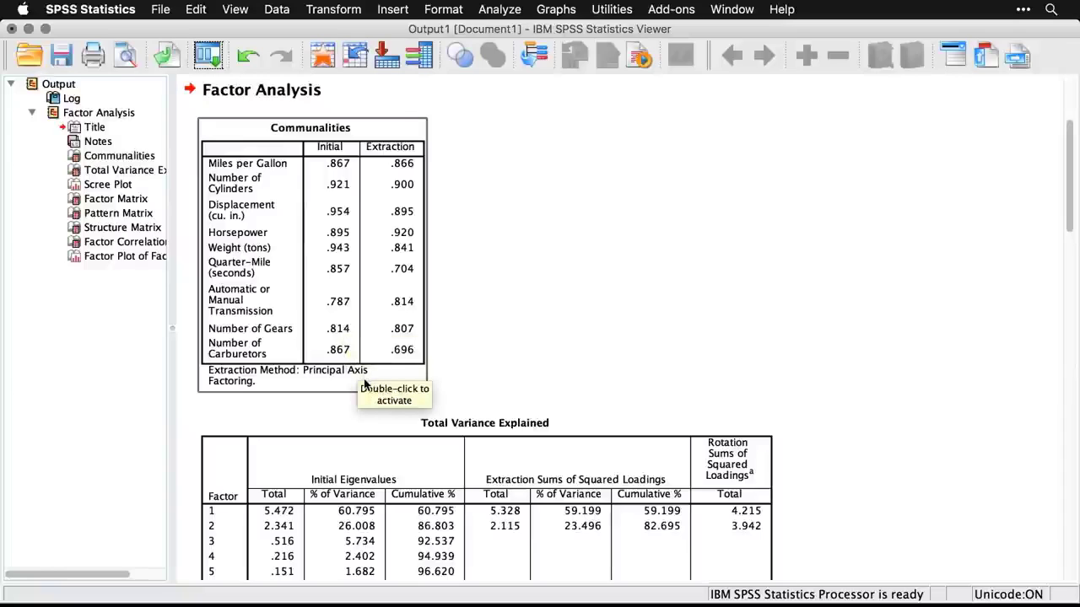
{"action": "left_click", "coordinate": [498, 384]}
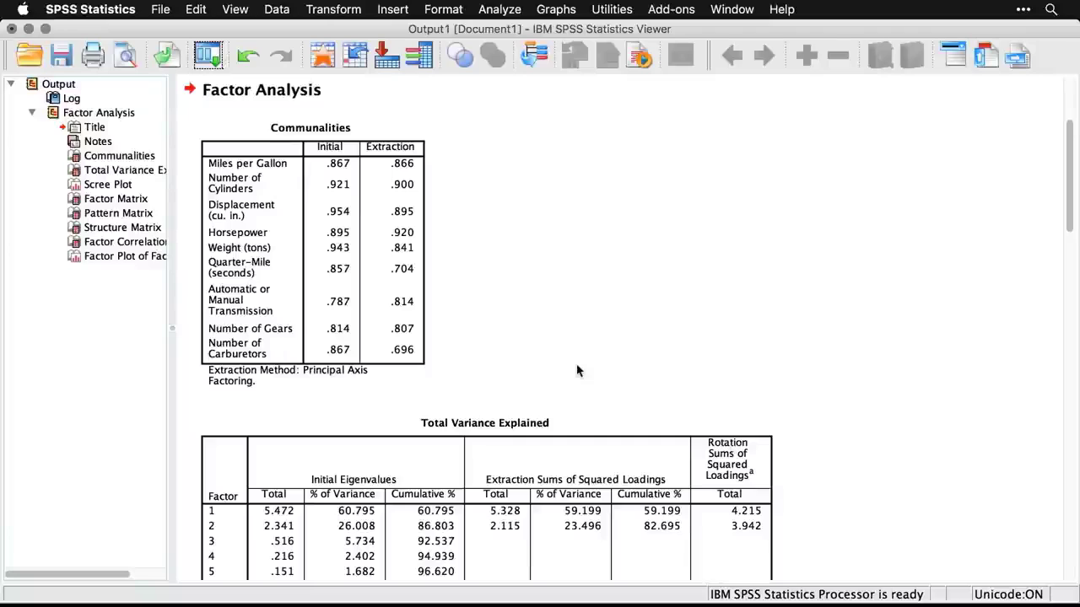
{"action": "scroll", "coordinate": [577, 371], "scroll_direction": "down", "scroll_amount": 4}
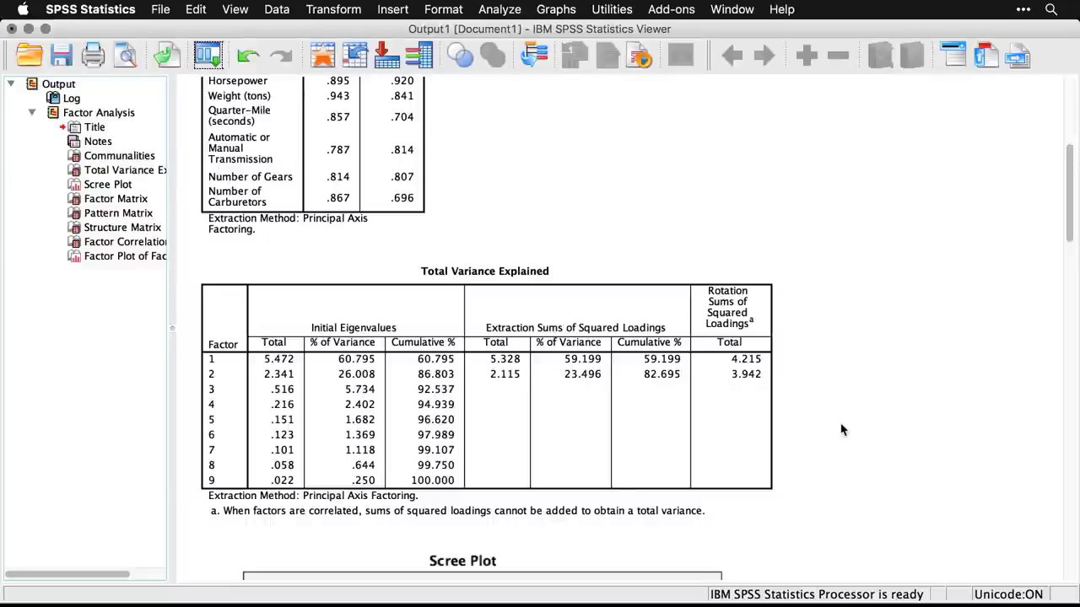
{"action": "scroll", "coordinate": [841, 430], "scroll_direction": "down", "scroll_amount": 10}
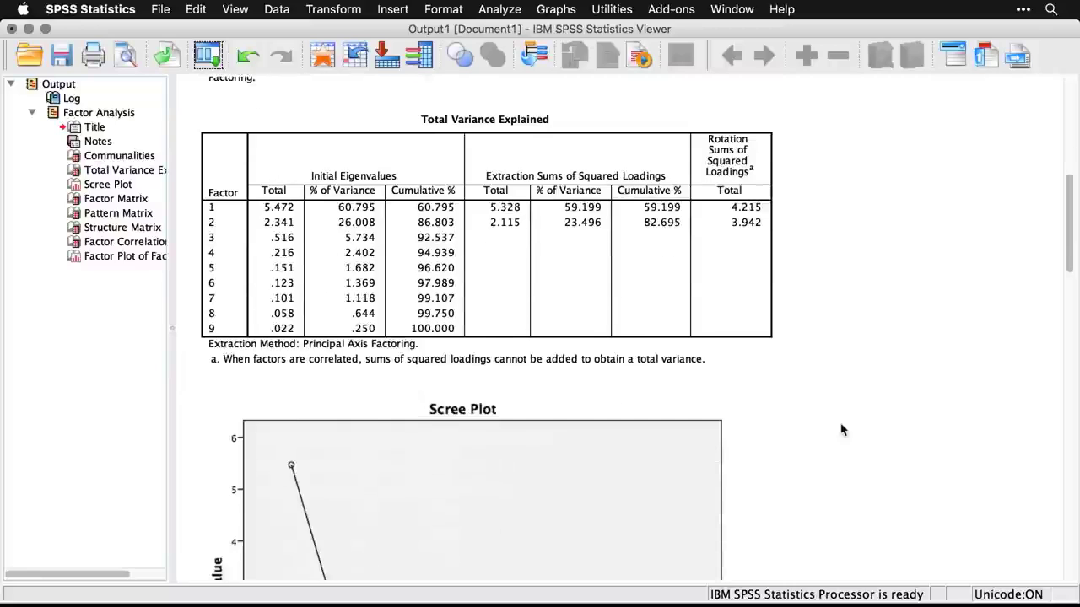
{"action": "scroll", "coordinate": [841, 430], "scroll_direction": "down", "scroll_amount": 5}
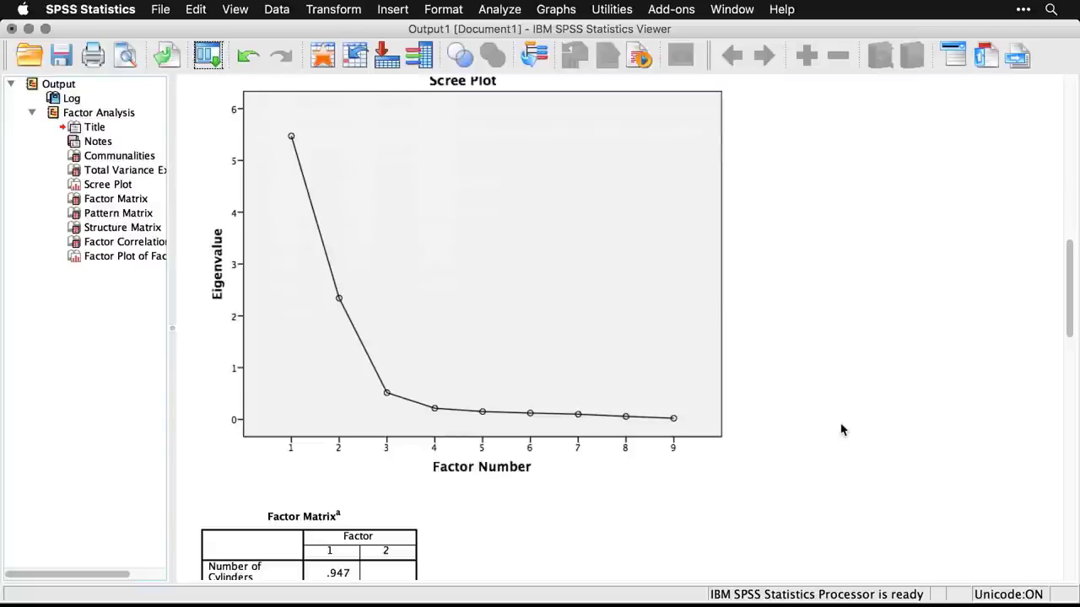
{"action": "left_click", "coordinate": [505, 411]}
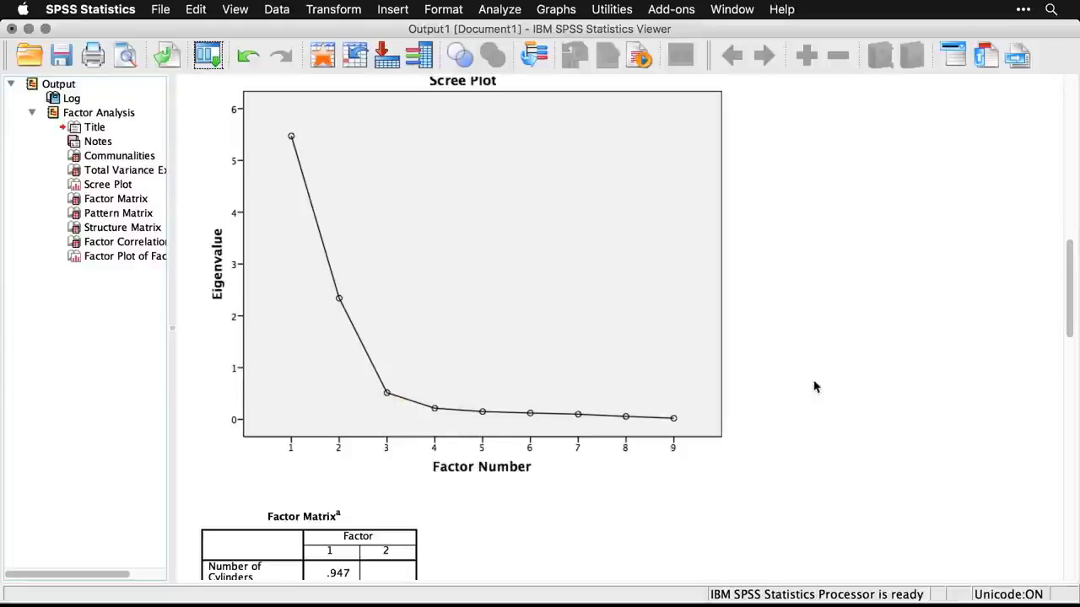
{"action": "scroll", "coordinate": [814, 386], "scroll_direction": "down", "scroll_amount": 5}
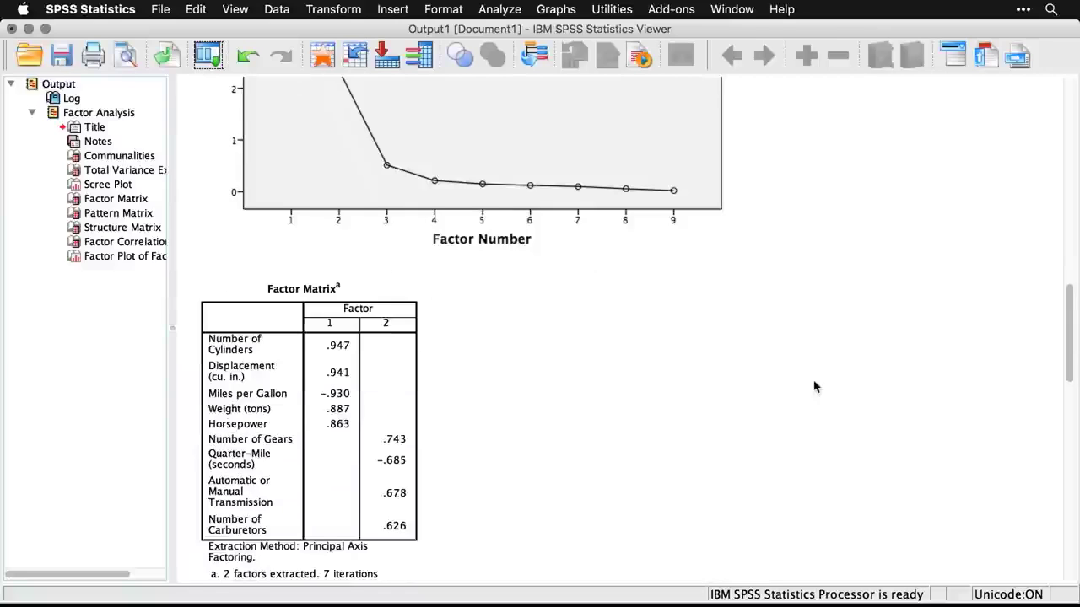
{"action": "scroll", "coordinate": [814, 386], "scroll_direction": "down", "scroll_amount": 7}
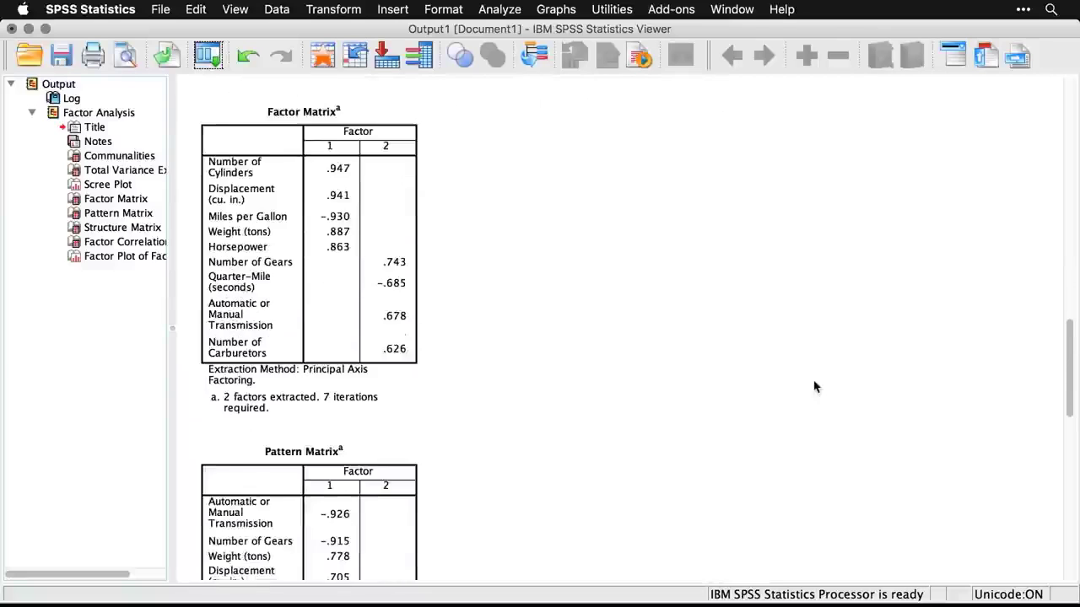
{"action": "scroll", "coordinate": [814, 386], "scroll_direction": "down", "scroll_amount": 8}
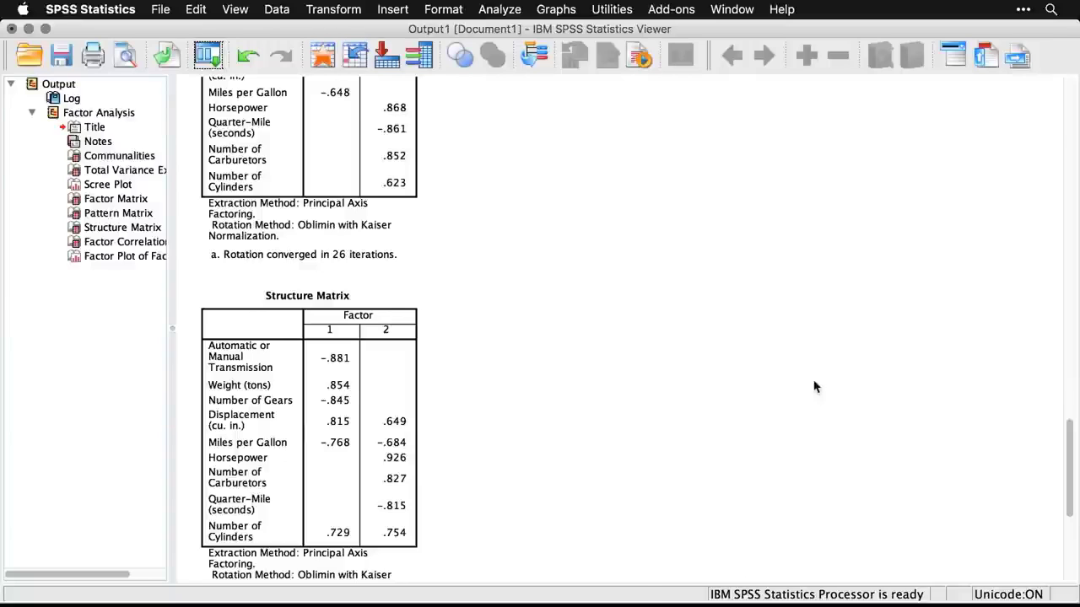
Read the notes in the SPSS01_6_2_FactorAnalysis.sps syntax file explaining the structure, pattern and factor matrices
{"action": "key", "text": "super+grave"}
{"action": "scroll", "coordinate": [814, 381], "scroll_direction": "down", "scroll_amount": 7}
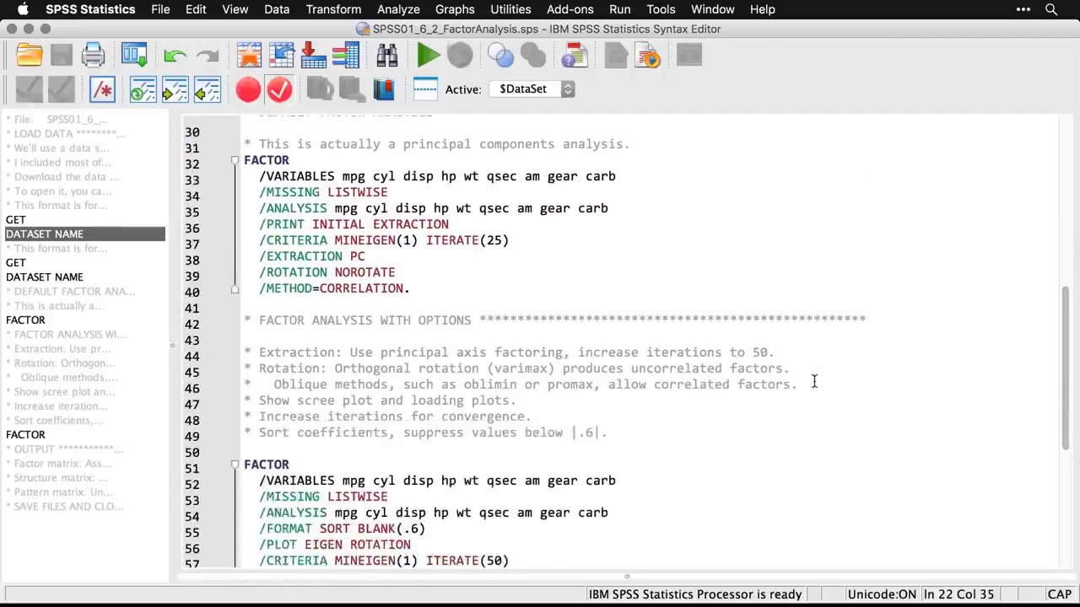
{"action": "scroll", "coordinate": [814, 381], "scroll_direction": "down", "scroll_amount": 3}
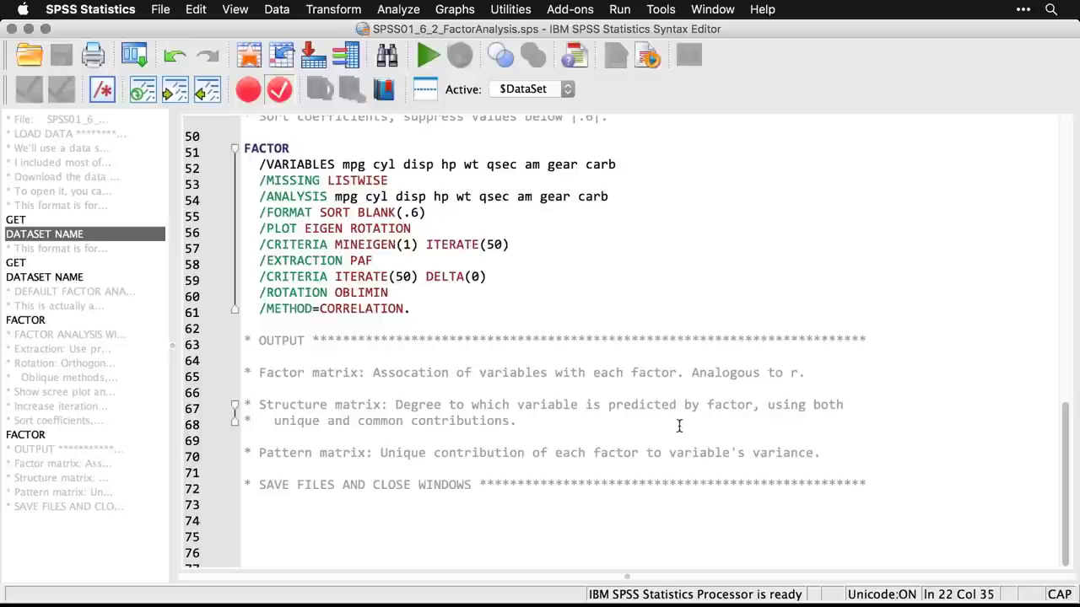
{"action": "triple_click", "coordinate": [571, 405]}
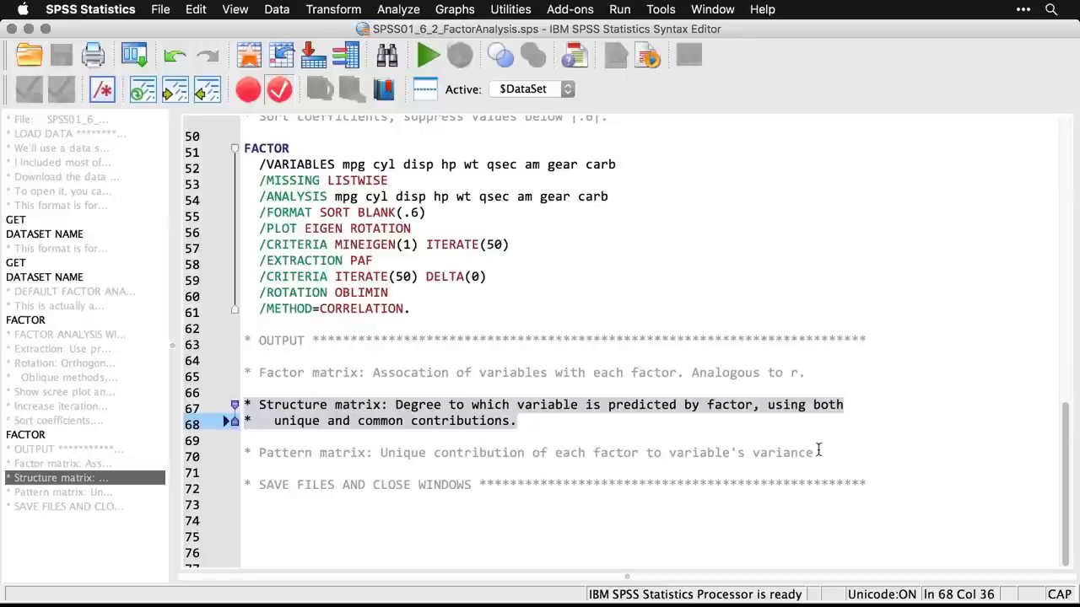
{"action": "left_click", "coordinate": [793, 454]}
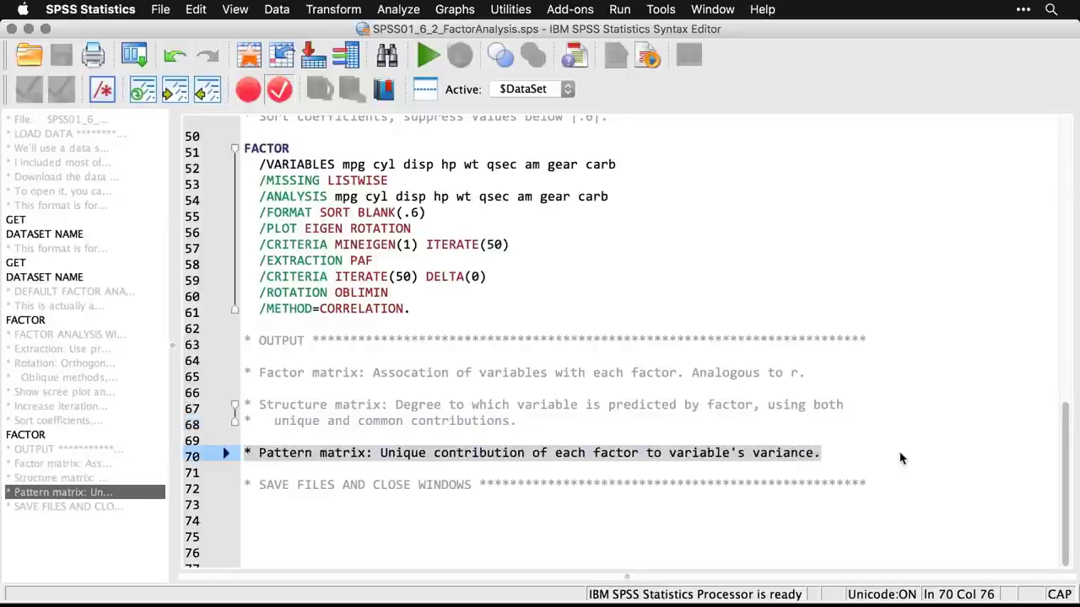
{"action": "left_click", "coordinate": [830, 462]}
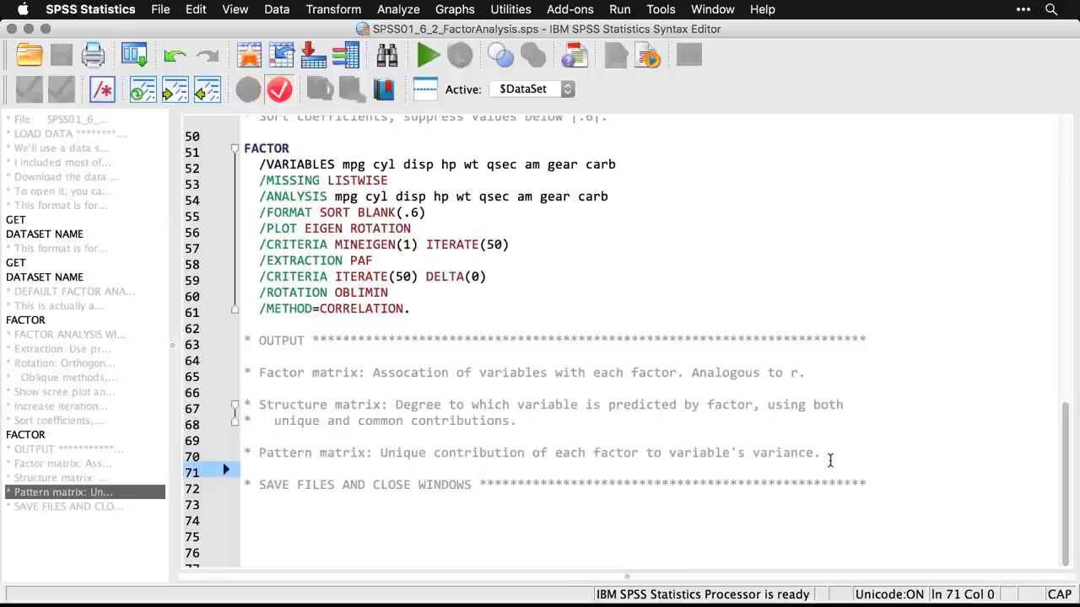
{"action": "double_click", "coordinate": [757, 372]}
{"action": "left_click", "coordinate": [756, 372]}
{"action": "double_click", "coordinate": [756, 372]}
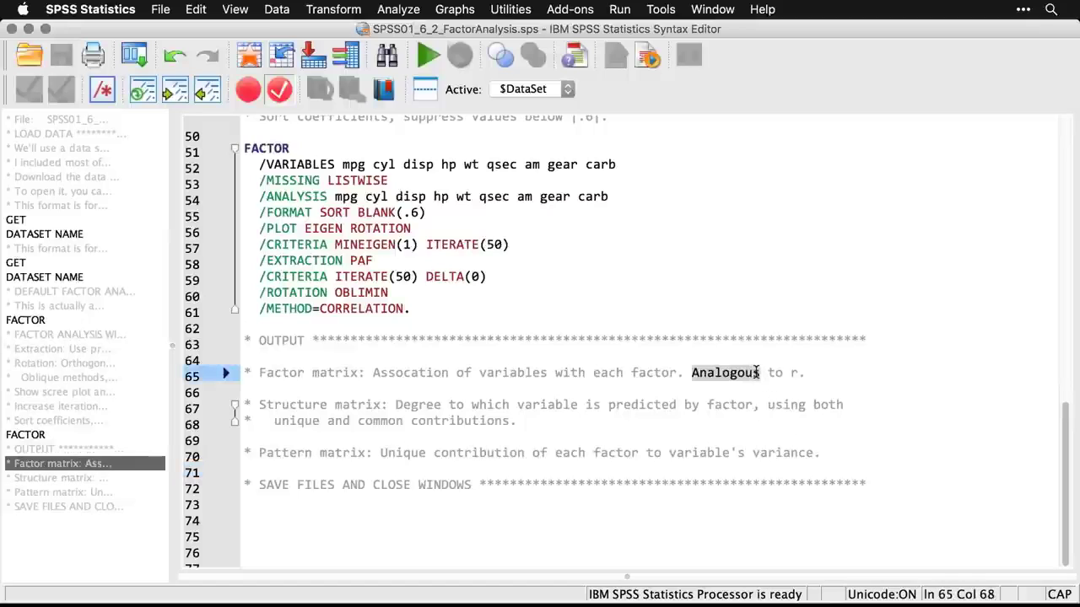
{"action": "triple_click", "coordinate": [757, 372]}
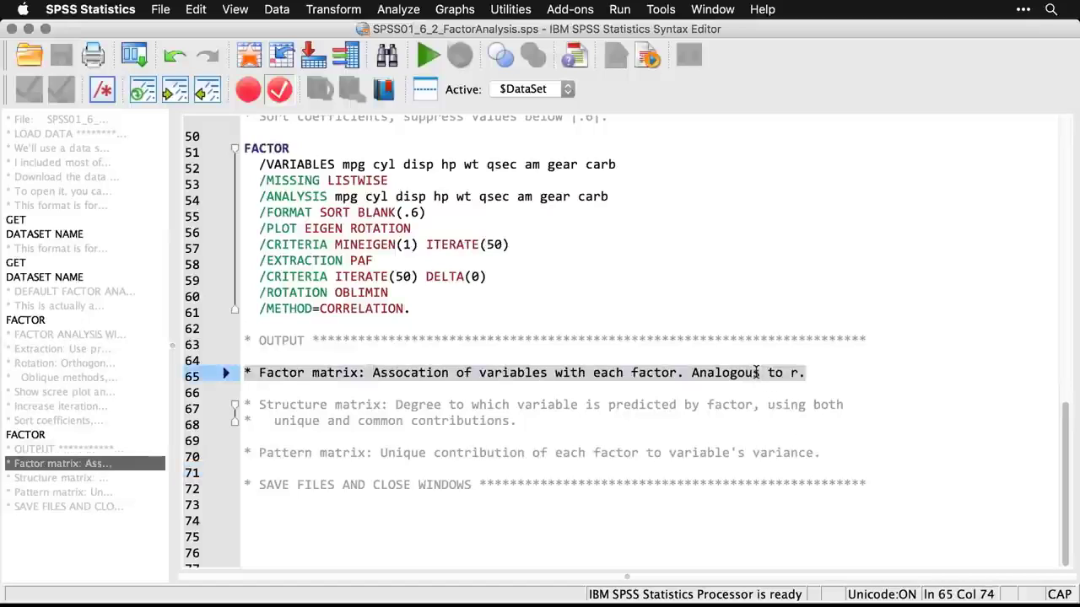
{"action": "left_click", "coordinate": [919, 386]}
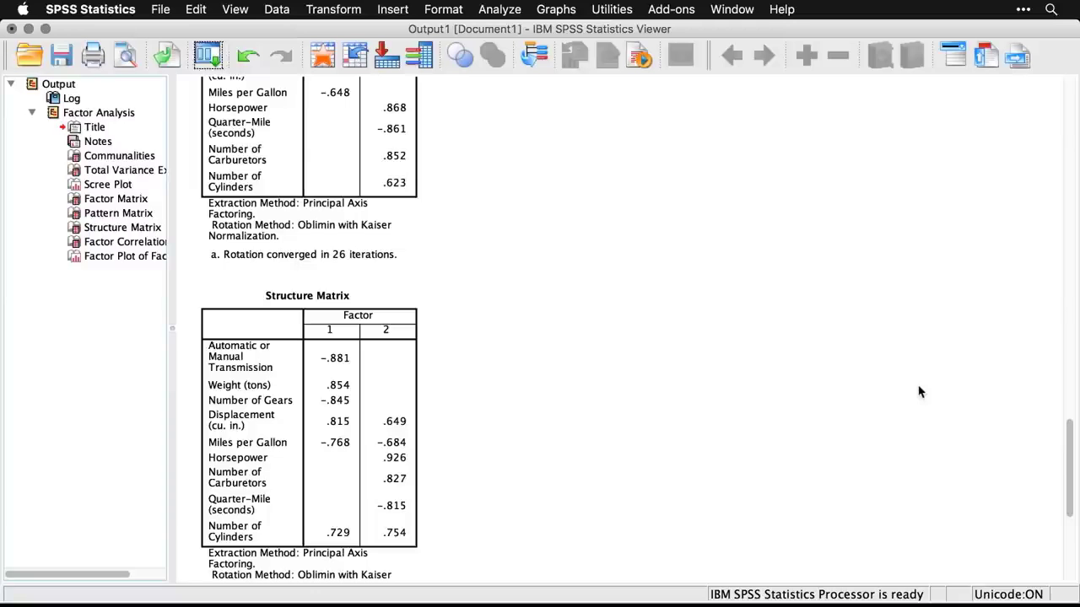
Return to the output and examine the Factor Matrix, Pattern Matrix, Factor Correlation Matrix and factor plot in rotated factor space
{"action": "scroll", "coordinate": [919, 391], "scroll_direction": "up", "scroll_amount": 10}
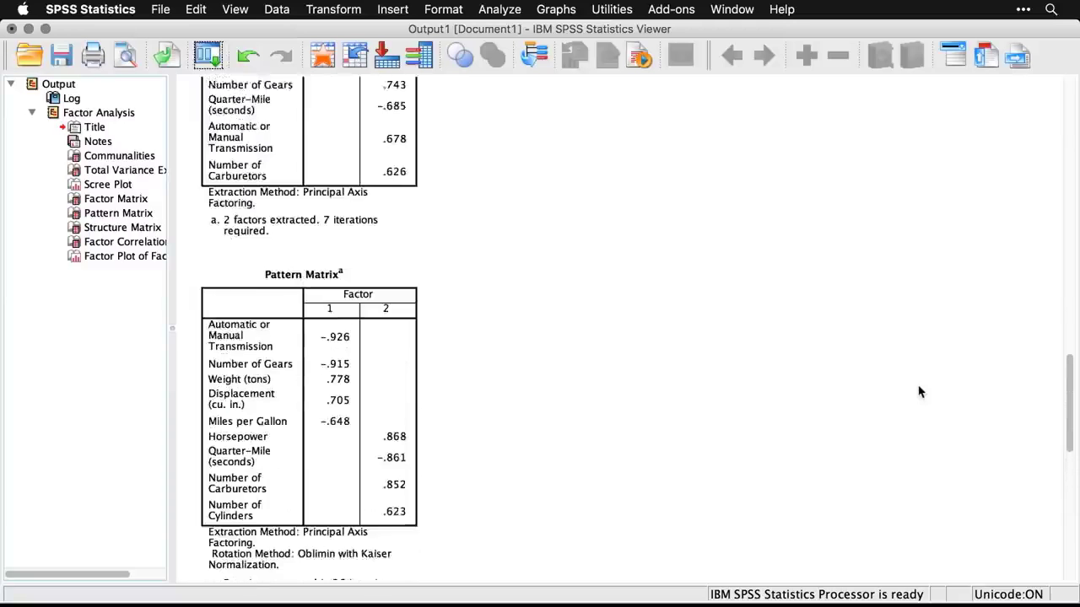
{"action": "scroll", "coordinate": [919, 391], "scroll_direction": "up", "scroll_amount": 1}
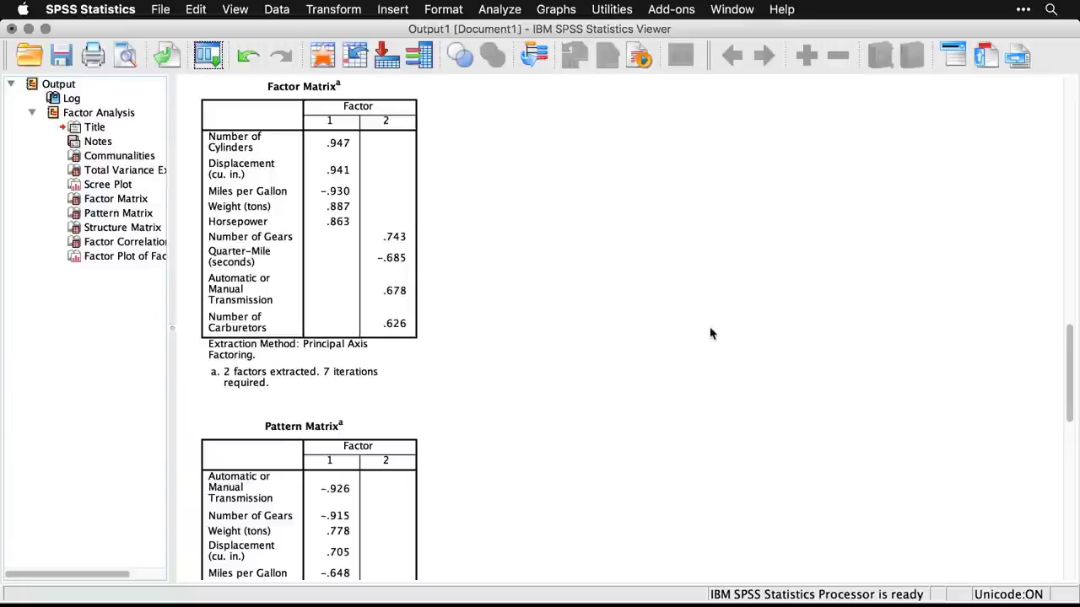
{"action": "left_click", "coordinate": [409, 204]}
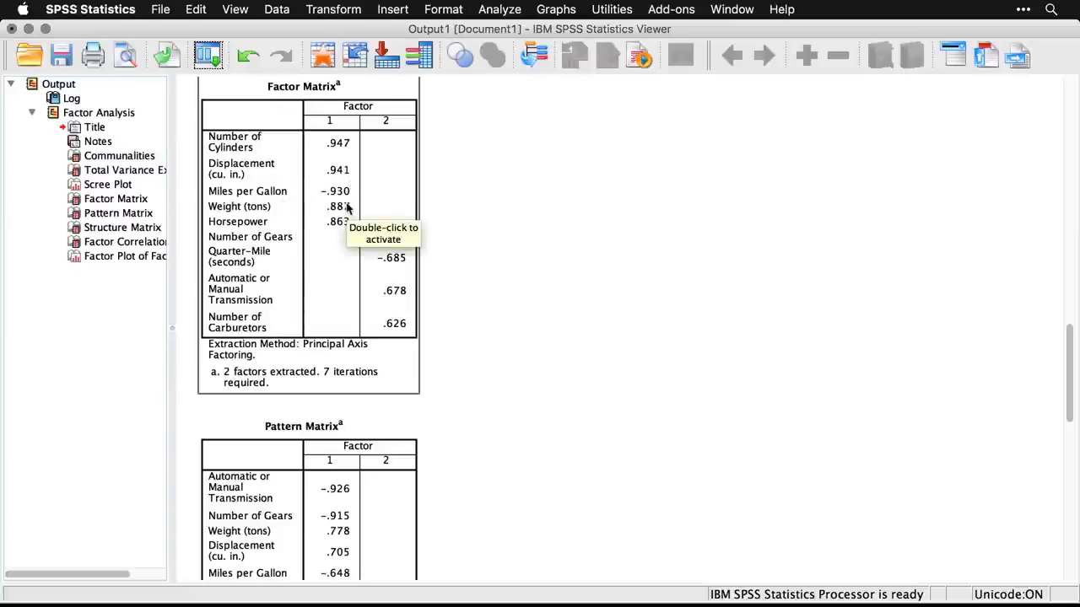
{"action": "left_click", "coordinate": [501, 221]}
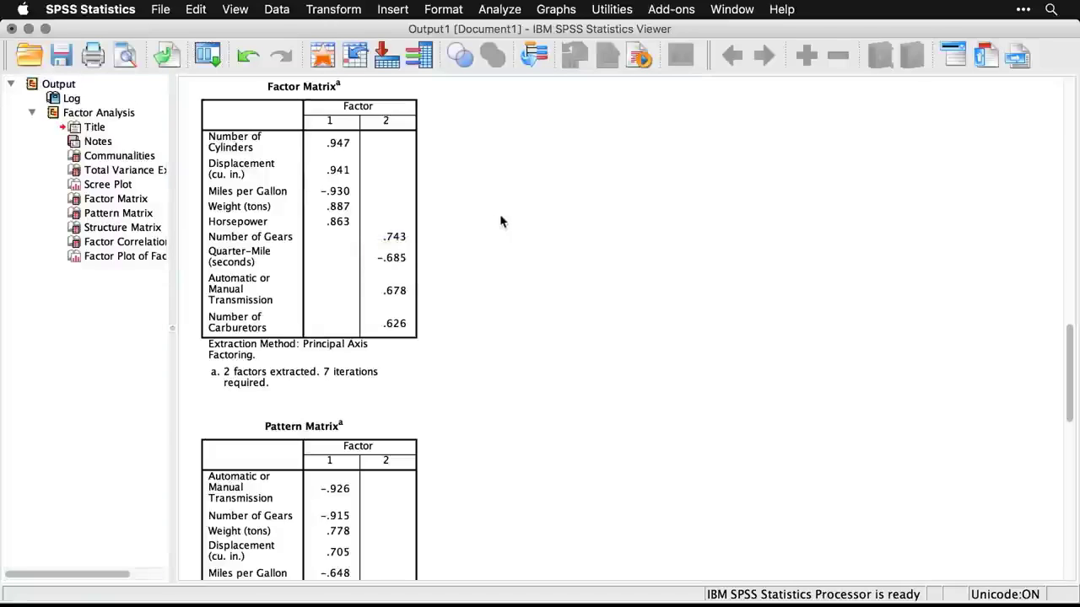
{"action": "left_click", "coordinate": [407, 214]}
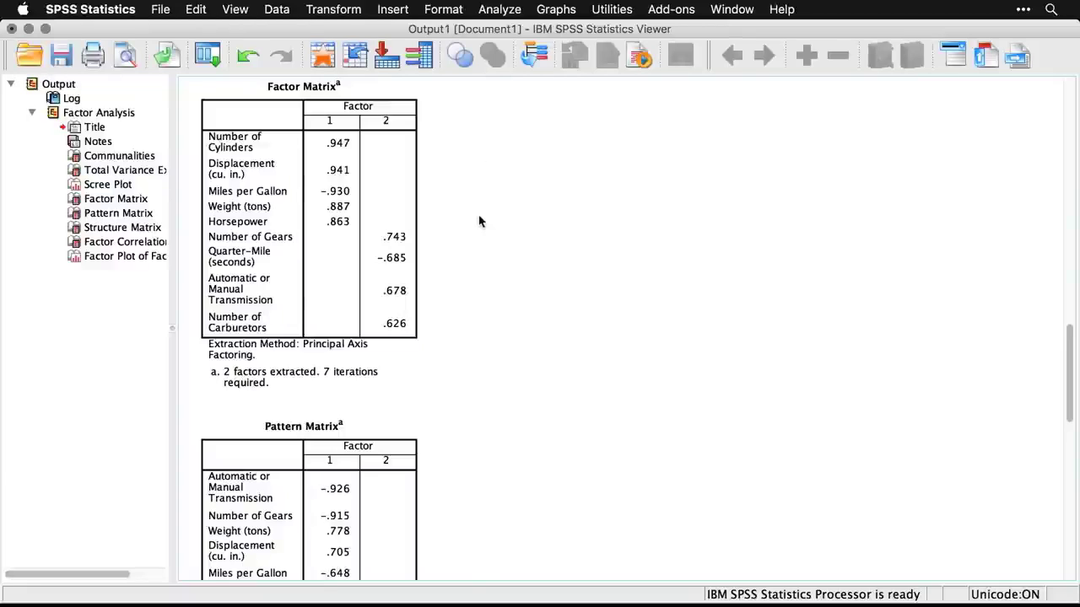
{"action": "left_click", "coordinate": [419, 244]}
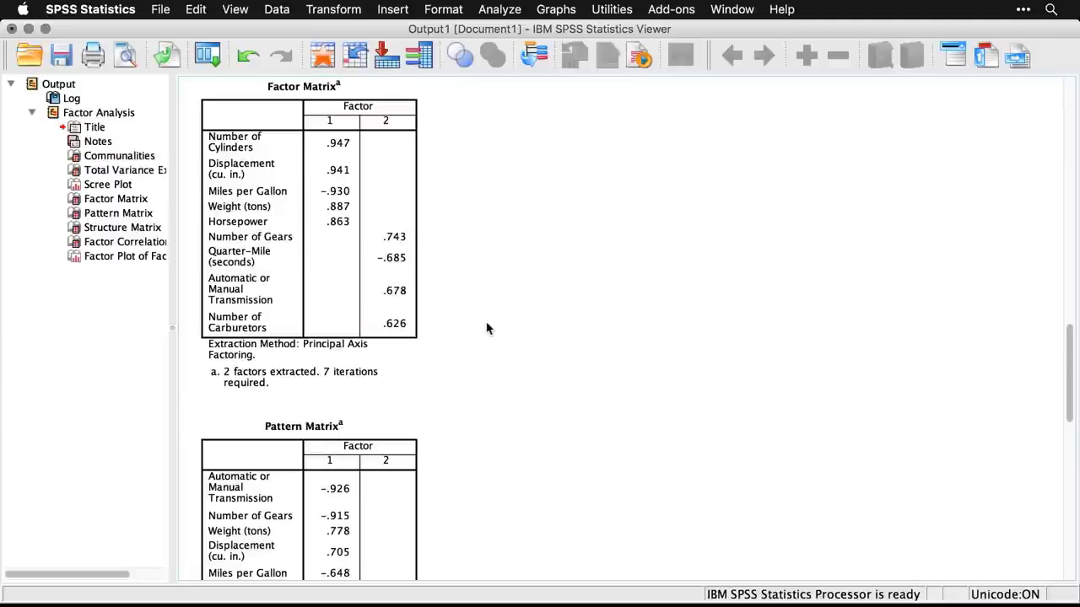
{"action": "scroll", "coordinate": [486, 328], "scroll_direction": "down", "scroll_amount": 15}
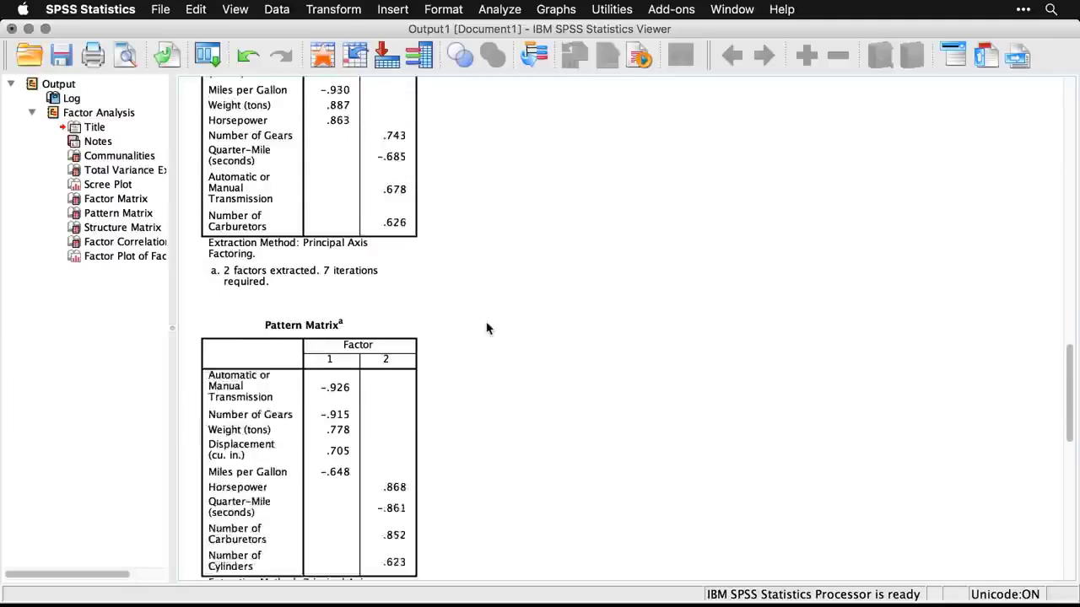
{"action": "scroll", "coordinate": [487, 328], "scroll_direction": "down", "scroll_amount": 10}
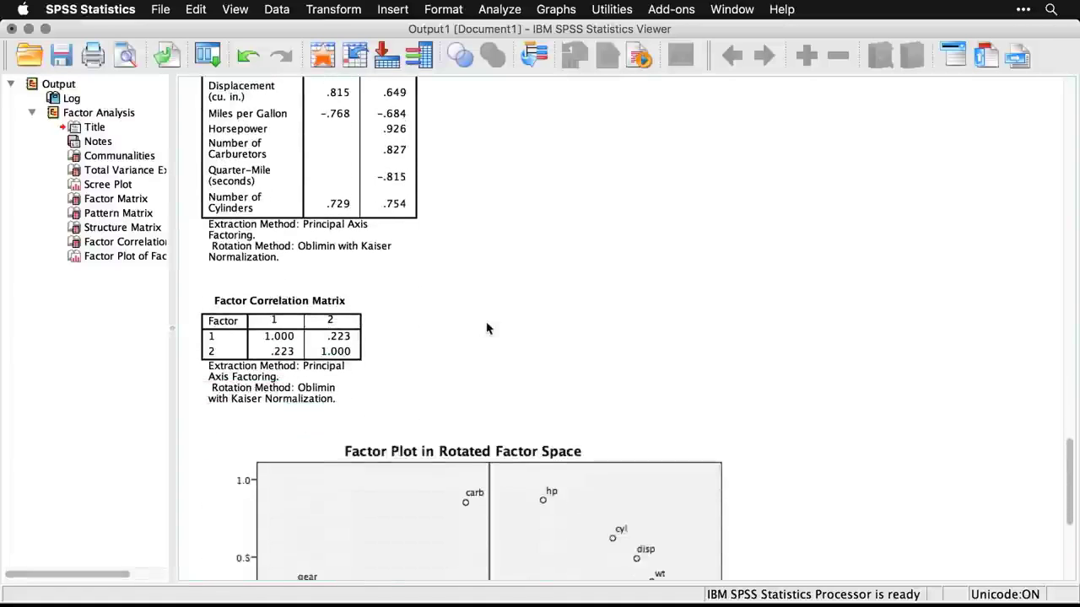
{"action": "scroll", "coordinate": [487, 329], "scroll_direction": "down", "scroll_amount": 3}
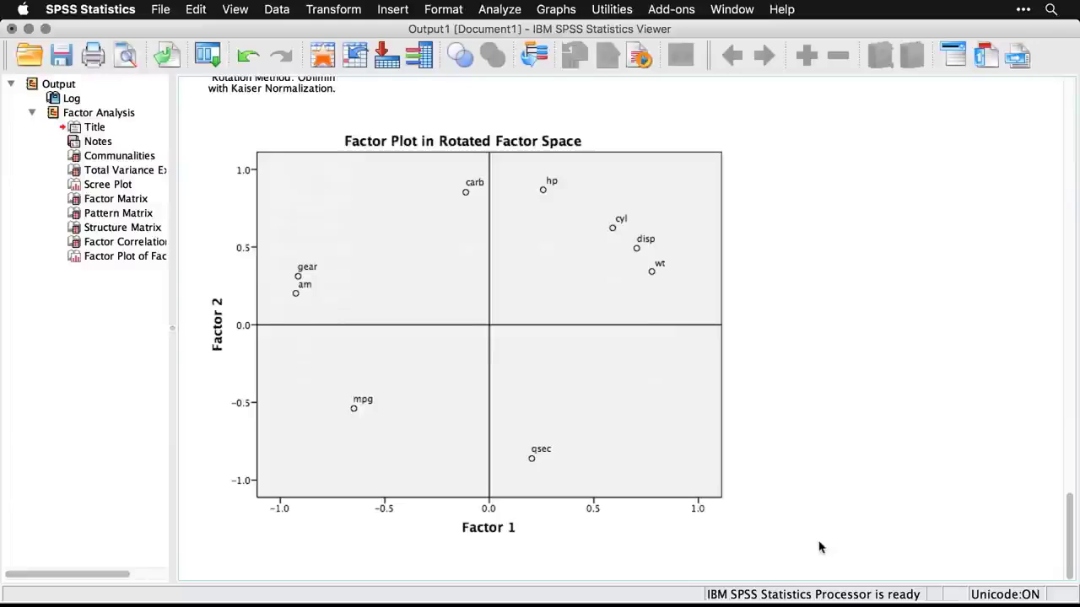
{"action": "left_click", "coordinate": [481, 549]}
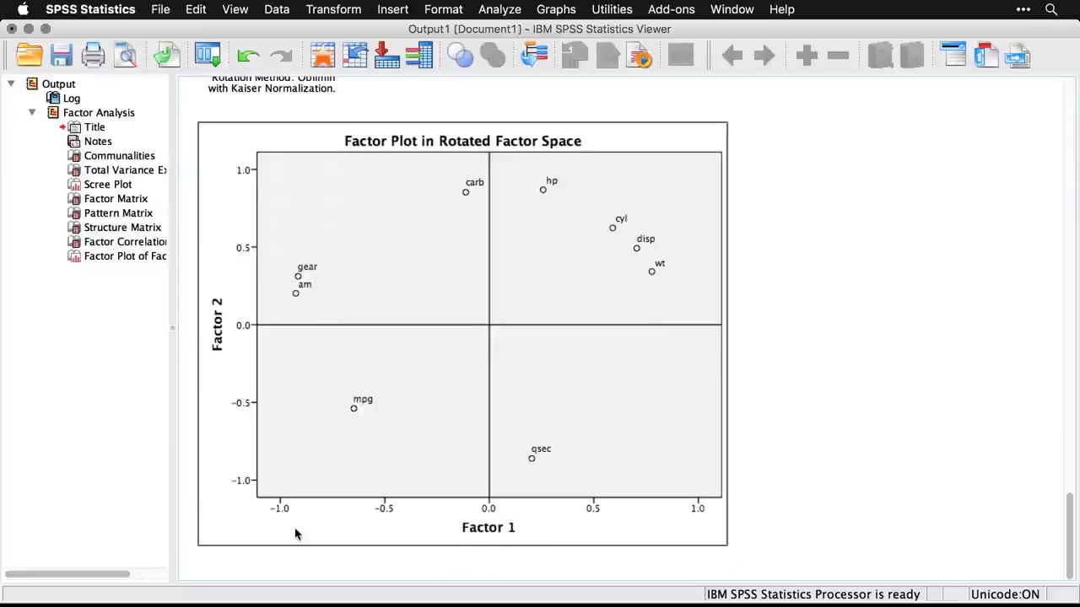
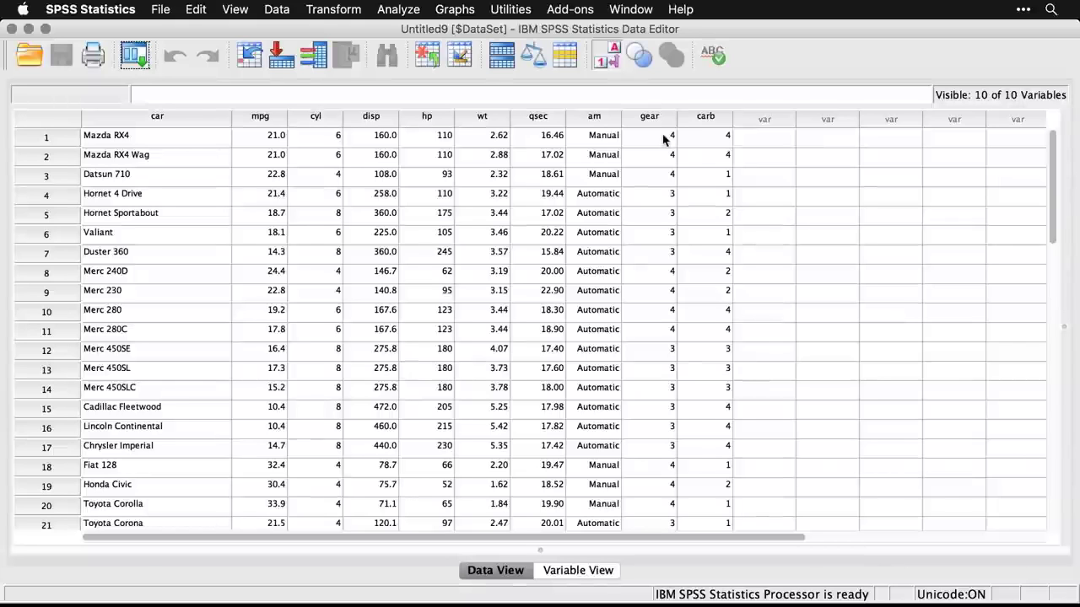
Set up a linear regression on the car data with Miles per Gallon [mpg] as the dependent variable
{"action": "scroll", "coordinate": [445, 269], "scroll_direction": "down", "scroll_amount": 4}
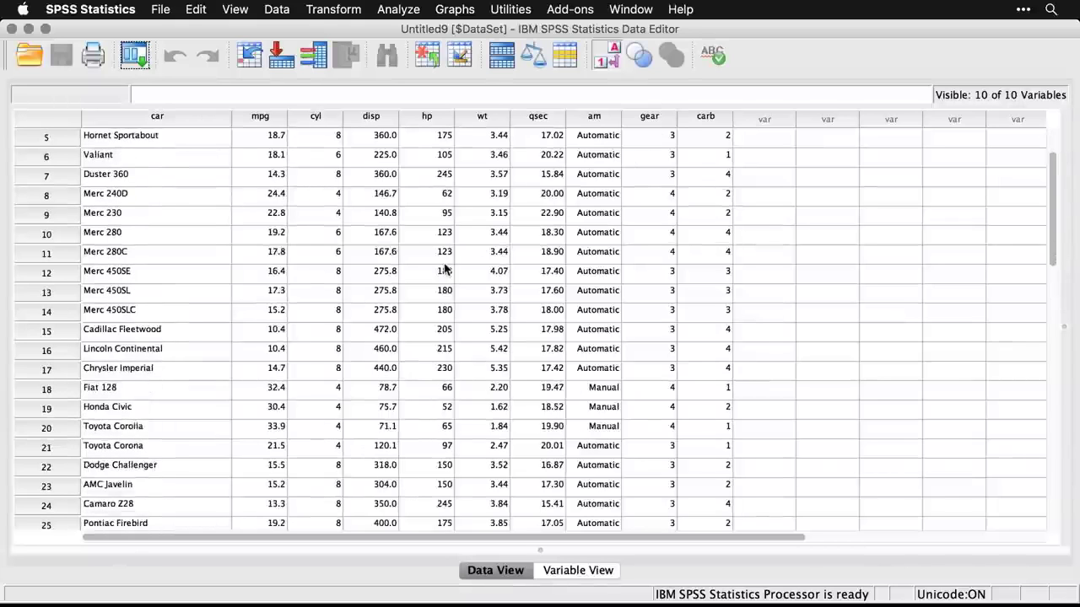
{"action": "scroll", "coordinate": [446, 270], "scroll_direction": "down", "scroll_amount": 3}
{"action": "scroll", "coordinate": [445, 270], "scroll_direction": "up", "scroll_amount": 6}
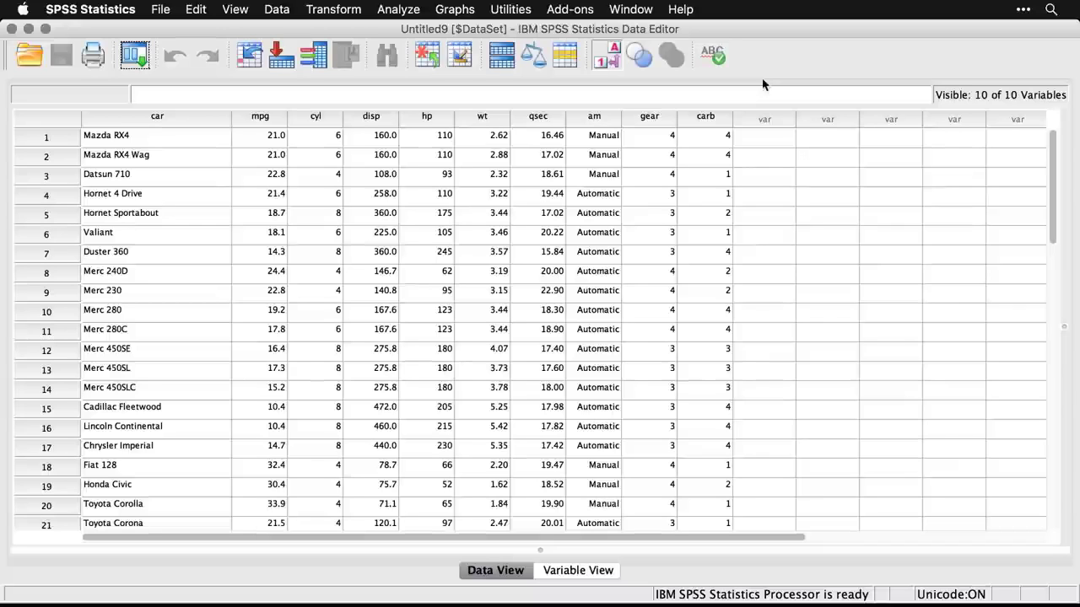
{"action": "left_click", "coordinate": [402, 12]}
{"action": "mouse_move", "coordinate": [447, 159]}
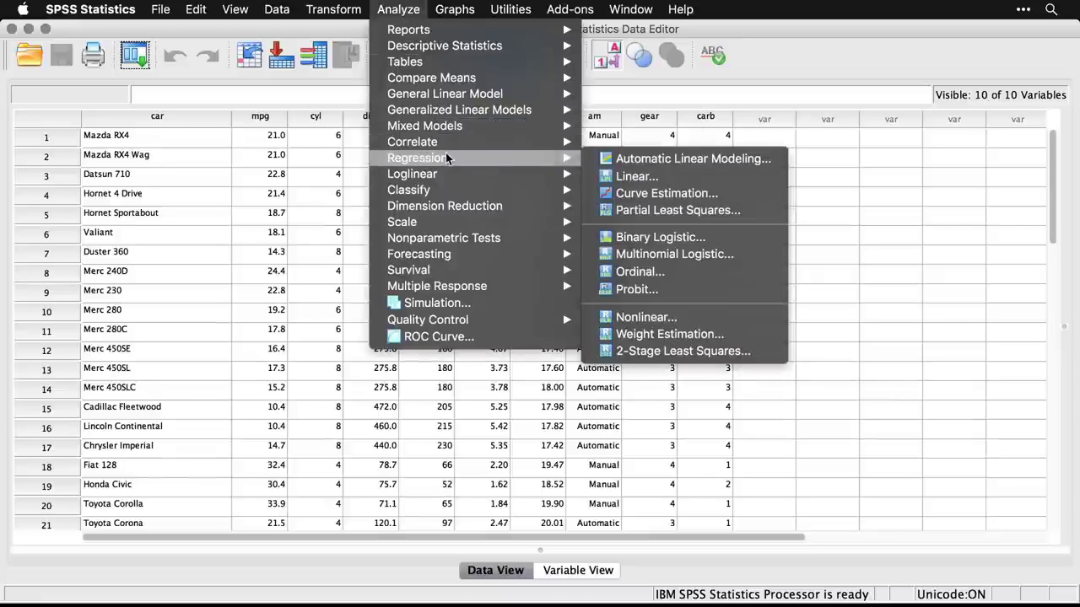
{"action": "left_click", "coordinate": [685, 180]}
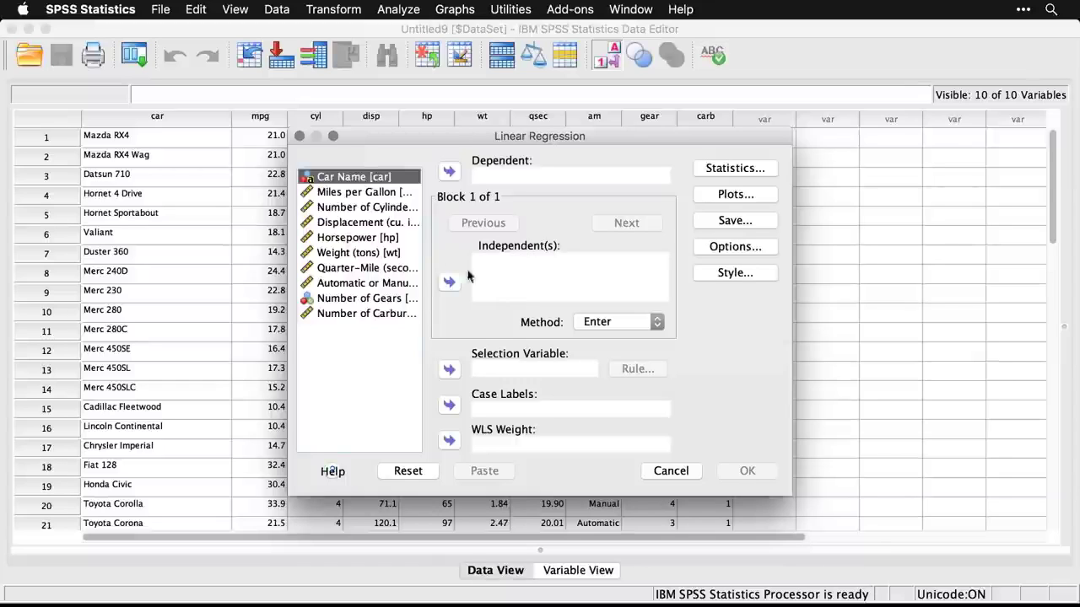
{"action": "left_click", "coordinate": [382, 193]}
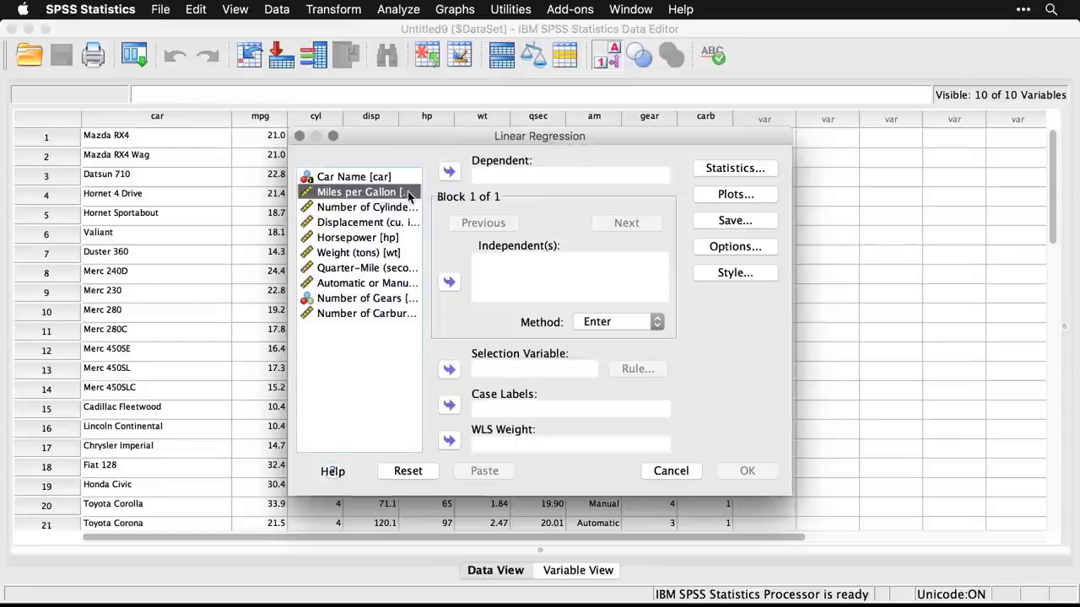
{"action": "left_click", "coordinate": [450, 173]}
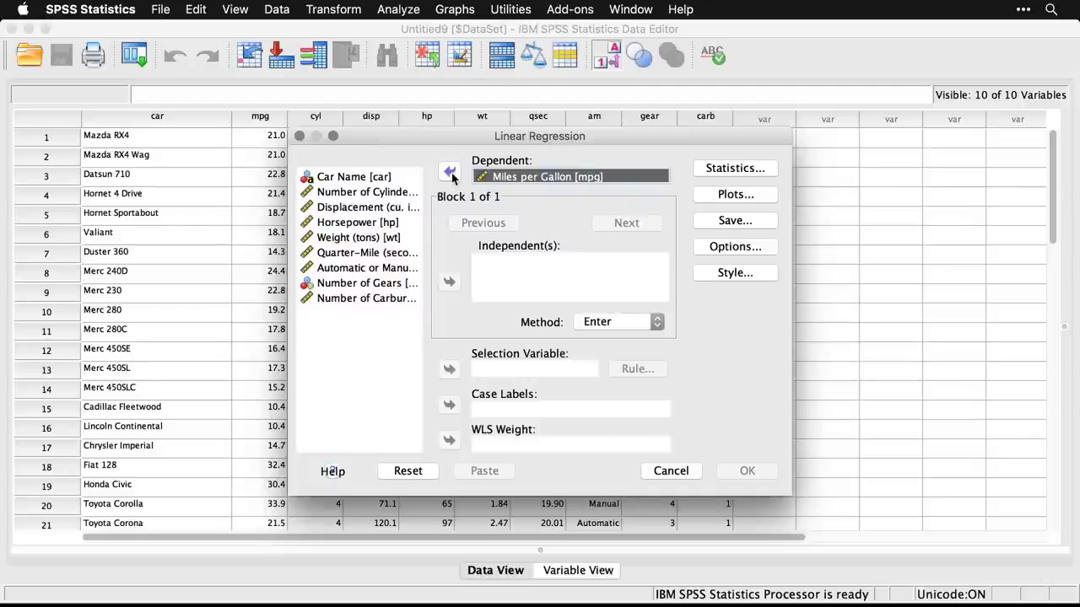
Add all variables from Number of Cylinders through Number of Carburetors as independents and run the regression with the Enter method
{"action": "left_click", "coordinate": [348, 194]}
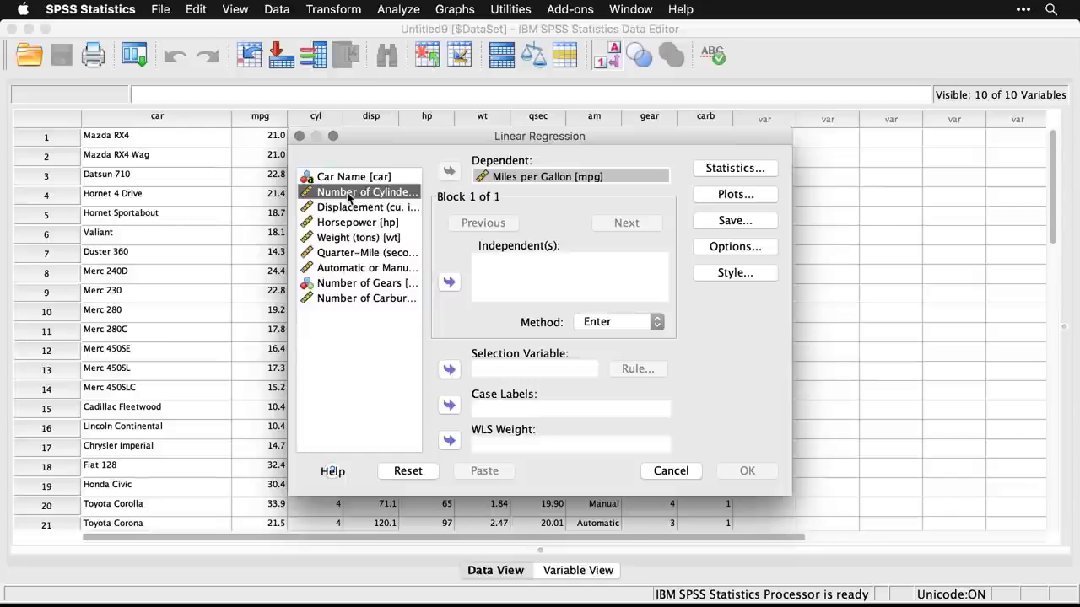
{"action": "left_click", "coordinate": [345, 301], "text": "shift"}
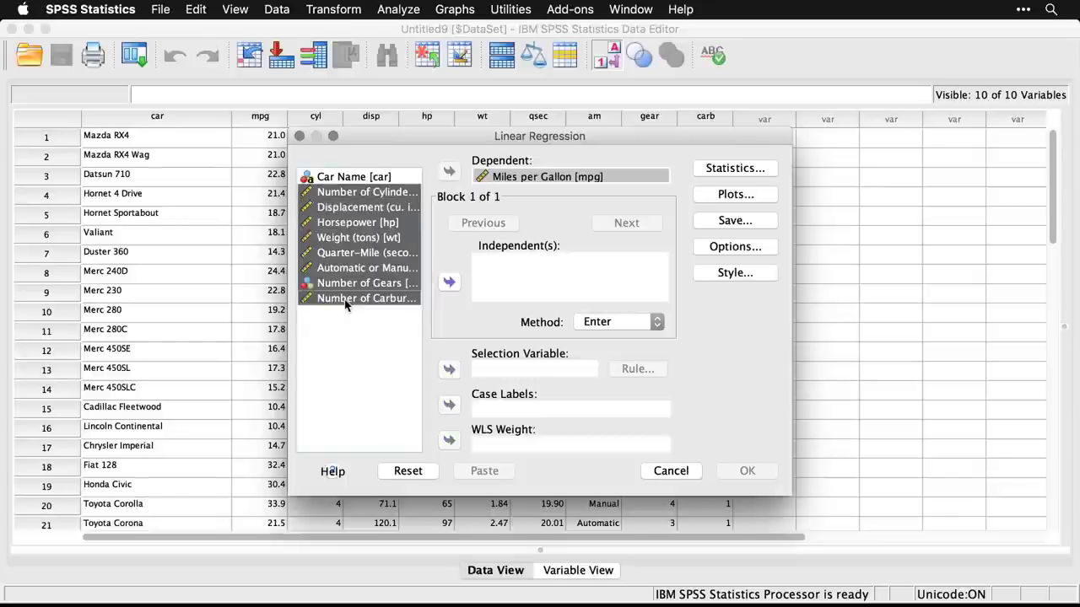
{"action": "left_click", "coordinate": [450, 283]}
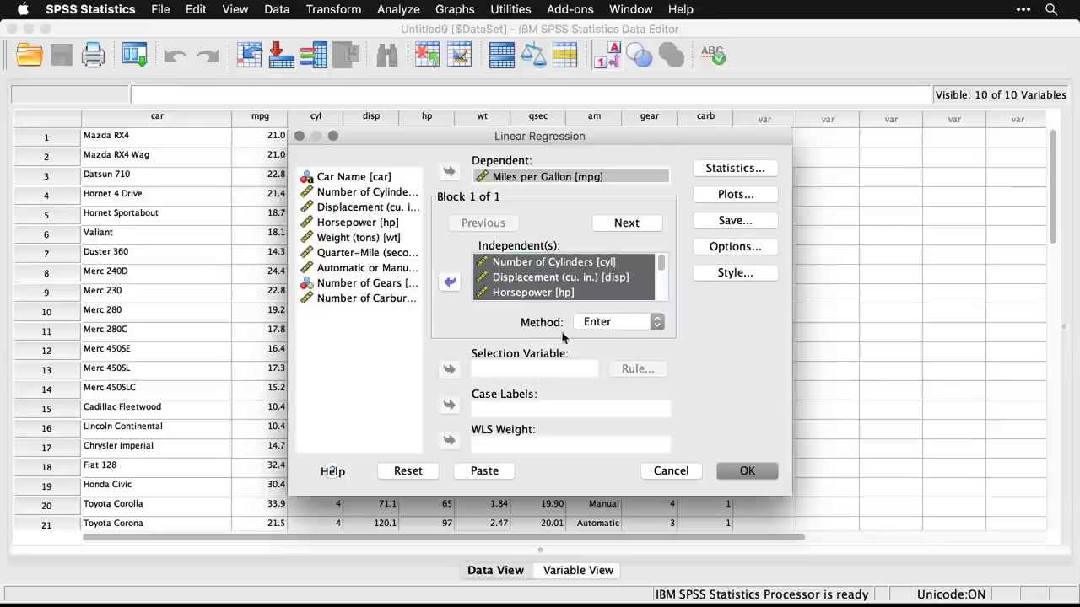
{"action": "left_click", "coordinate": [749, 475]}
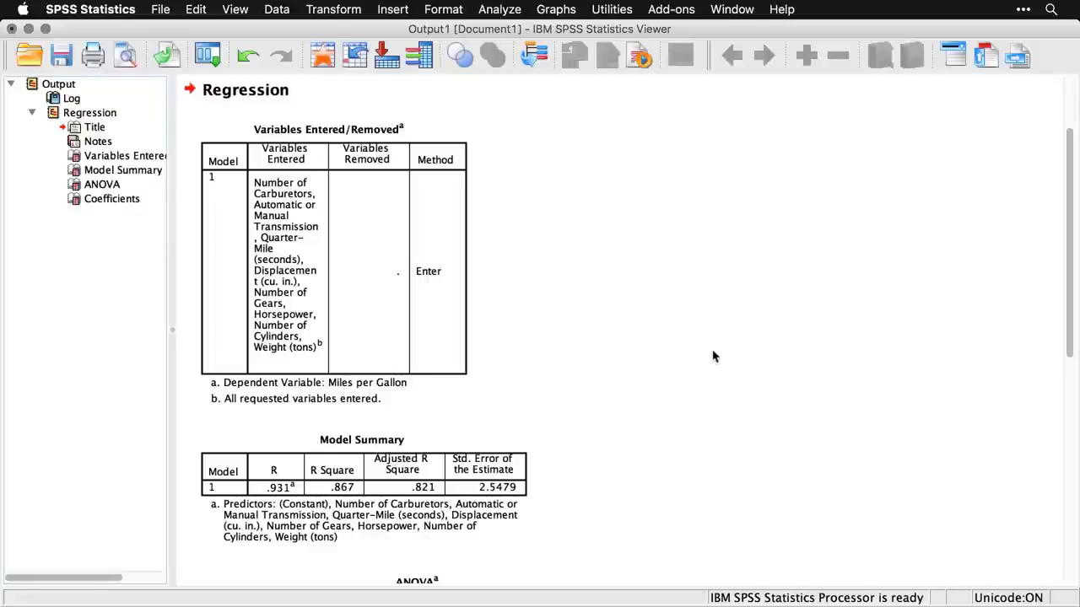
Examine the regression syntax in the output log and the Variables Entered/Removed table
{"action": "scroll", "coordinate": [712, 356], "scroll_direction": "up", "scroll_amount": 5}
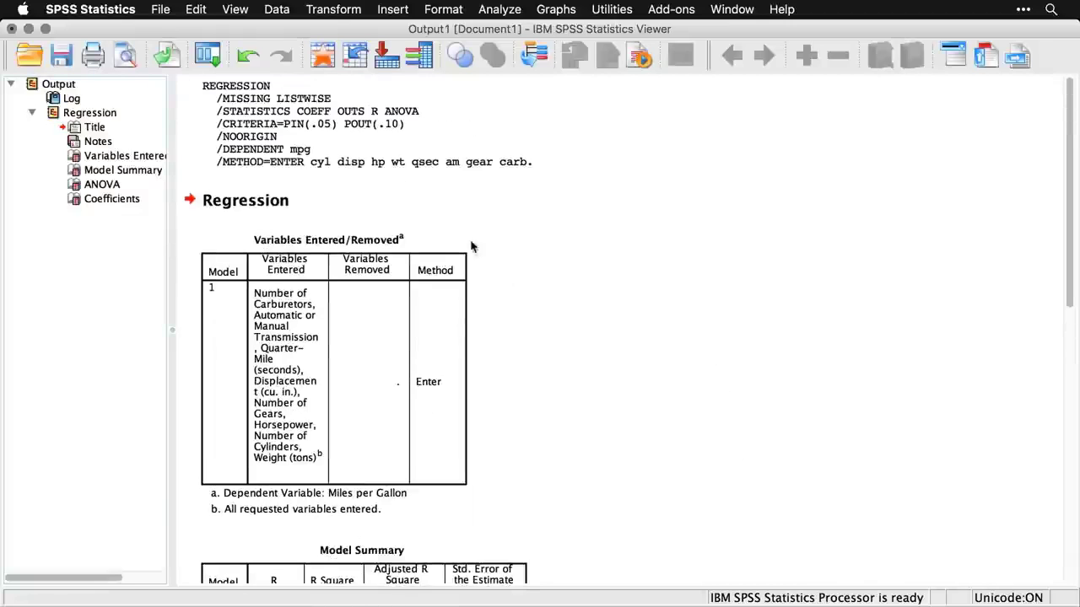
{"action": "left_click", "coordinate": [438, 144]}
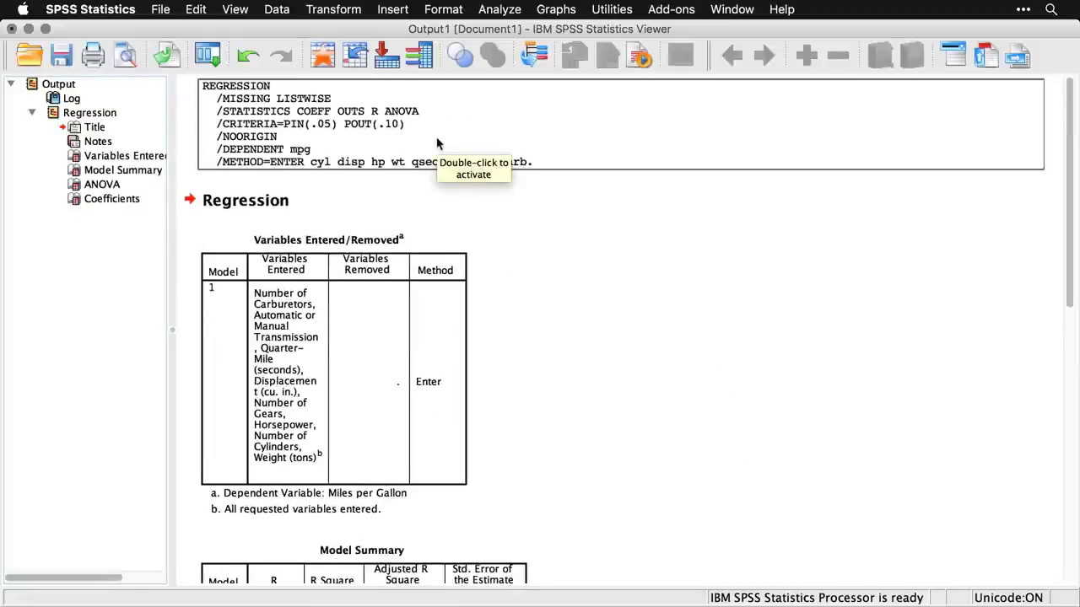
{"action": "left_click", "coordinate": [572, 255]}
{"action": "scroll", "coordinate": [576, 304], "scroll_direction": "down", "scroll_amount": 1}
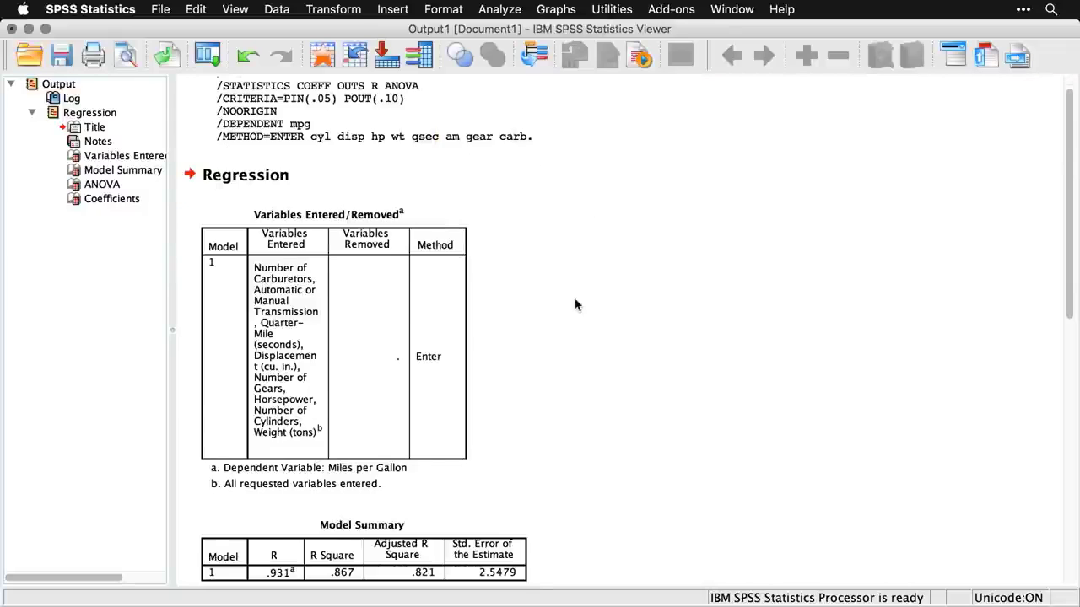
{"action": "scroll", "coordinate": [575, 304], "scroll_direction": "down", "scroll_amount": 3}
{"action": "left_click", "coordinate": [371, 275]}
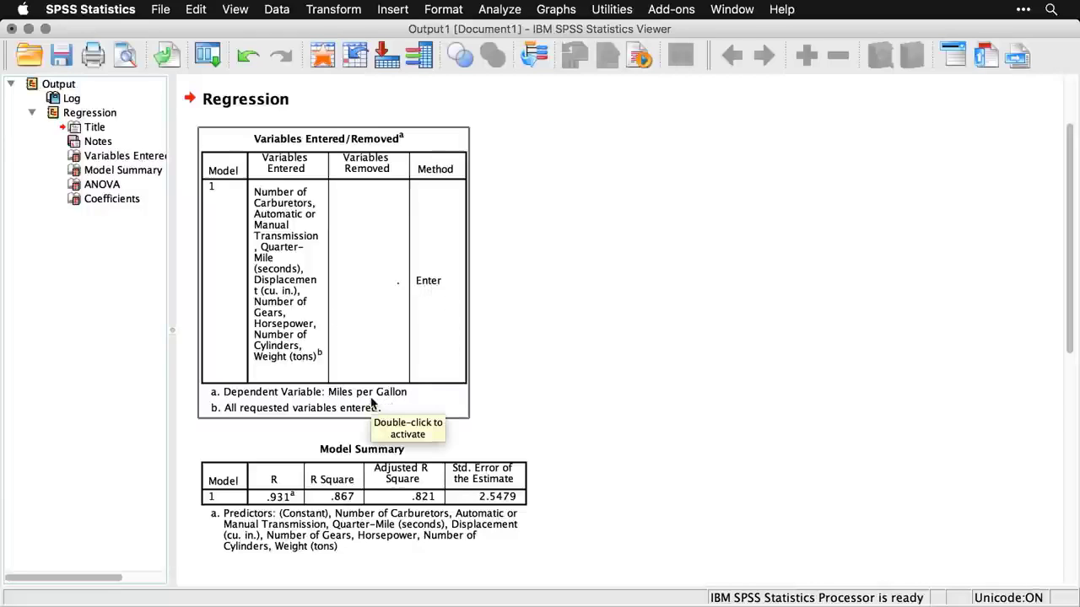
Examine the Model Summary, ANOVA and Coefficients tables of the regression output
{"action": "scroll", "coordinate": [533, 330], "scroll_direction": "down", "scroll_amount": 5}
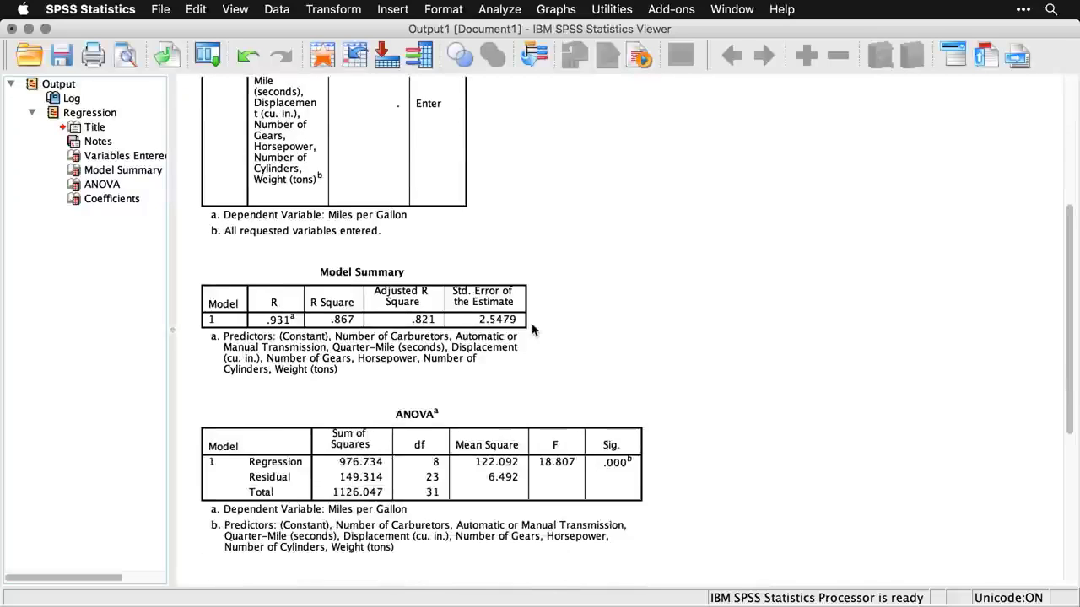
{"action": "left_click", "coordinate": [373, 365]}
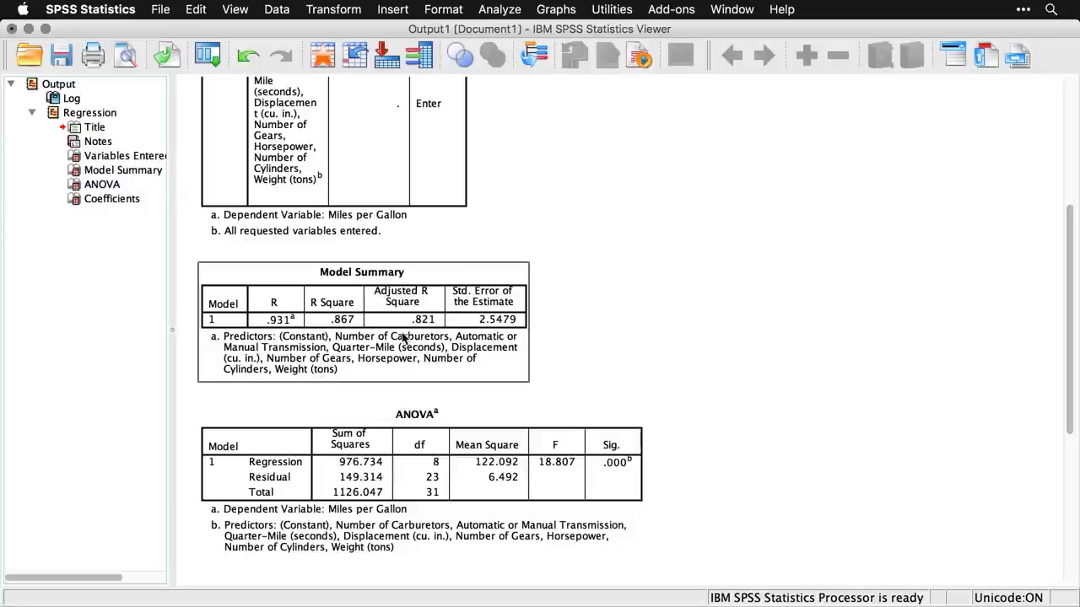
{"action": "scroll", "coordinate": [403, 338], "scroll_direction": "down", "scroll_amount": 2}
{"action": "left_click", "coordinate": [415, 426]}
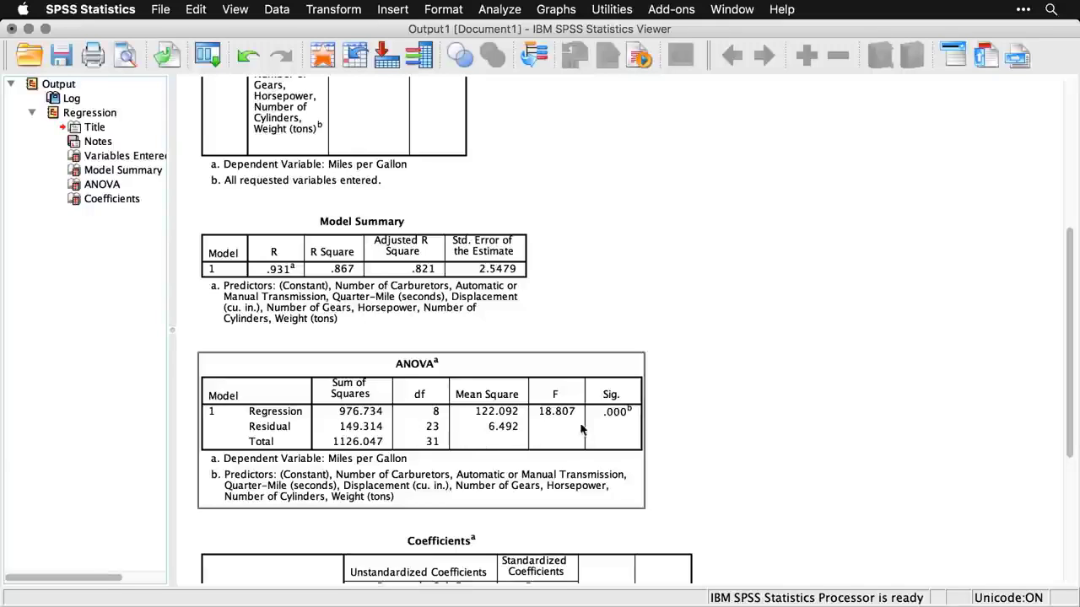
{"action": "left_click", "coordinate": [662, 435]}
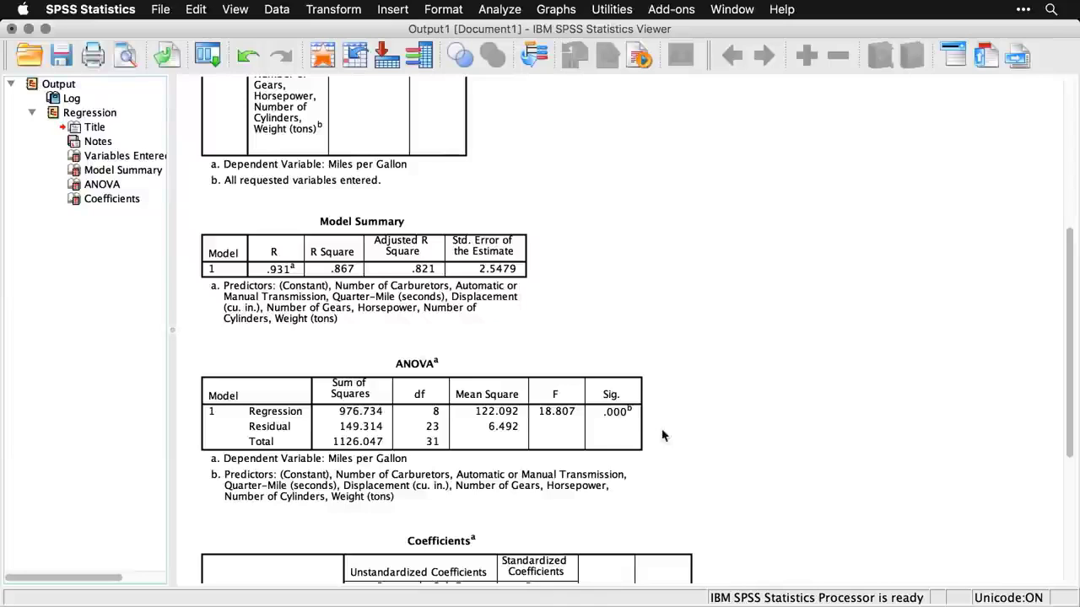
{"action": "scroll", "coordinate": [662, 435], "scroll_direction": "down", "scroll_amount": 10}
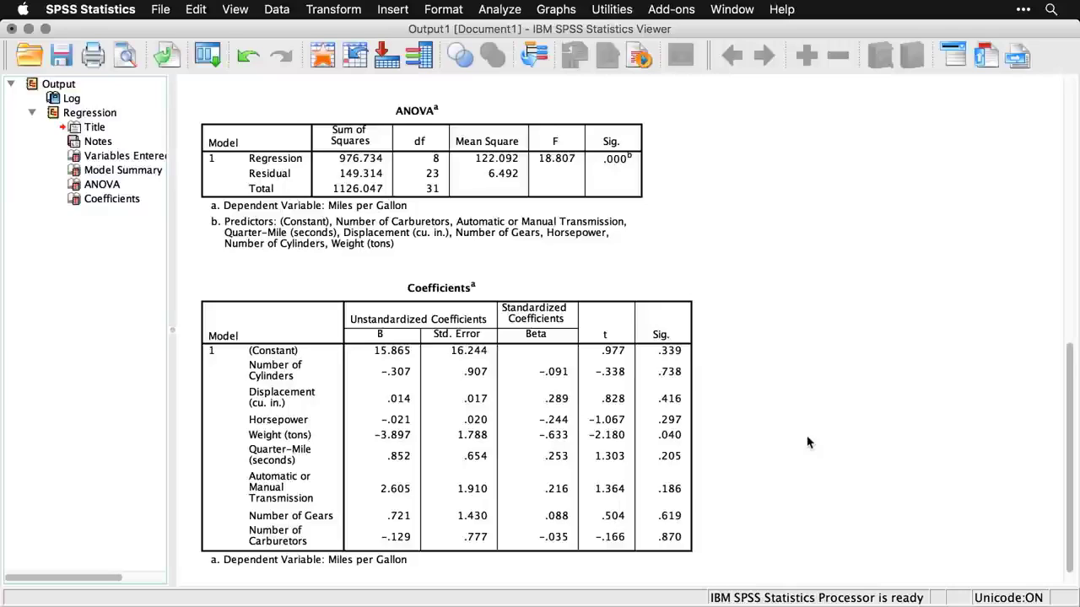
{"action": "scroll", "coordinate": [808, 443], "scroll_direction": "down", "scroll_amount": 1}
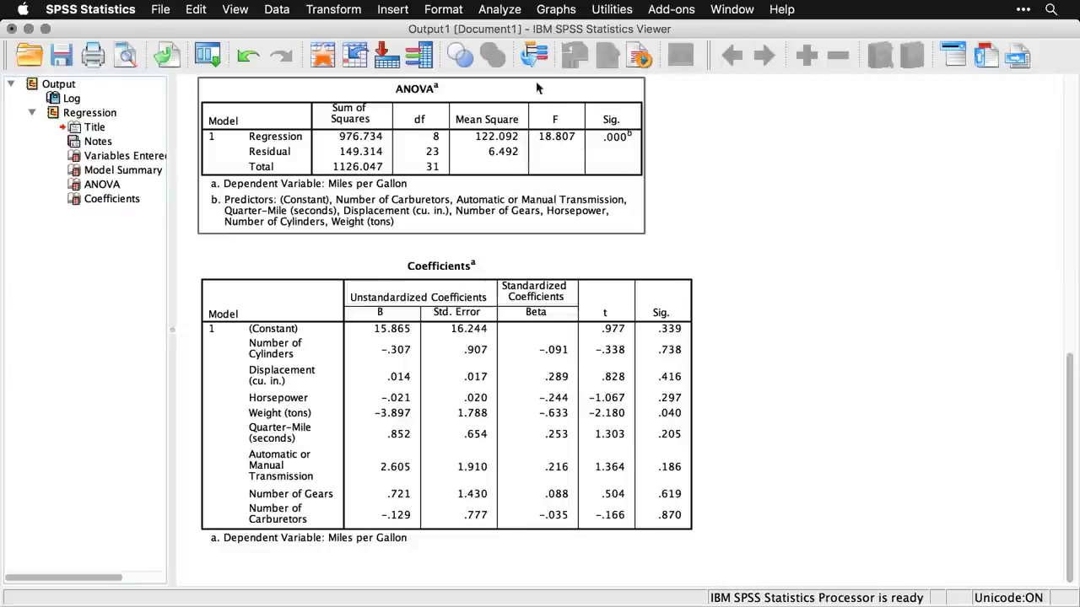
Reopen the linear regression setup and change the variable entry method to Stepwise
{"action": "left_click", "coordinate": [502, 17]}
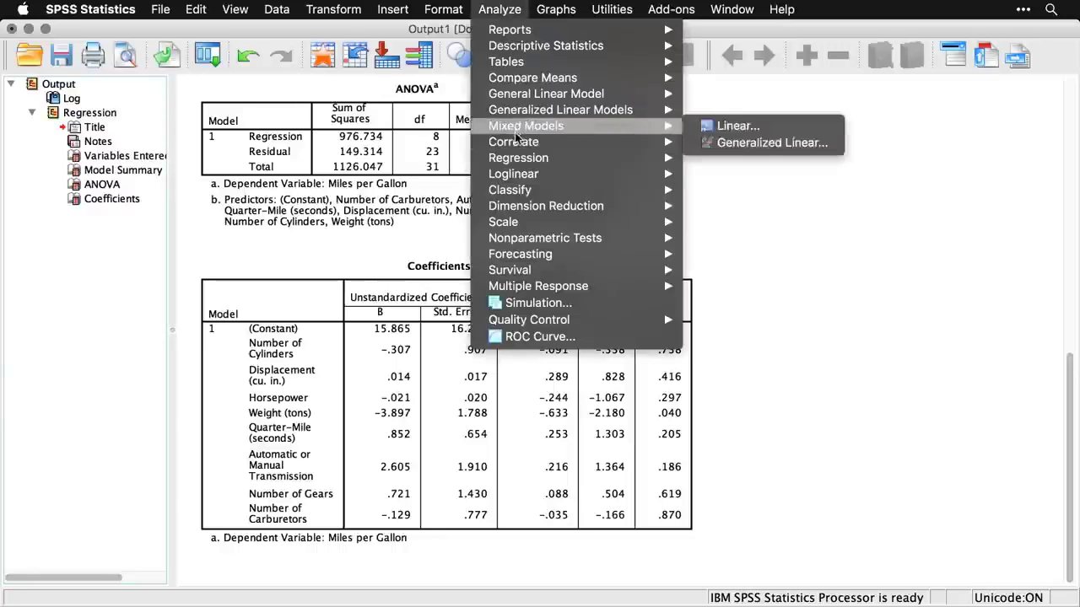
{"action": "mouse_move", "coordinate": [524, 159]}
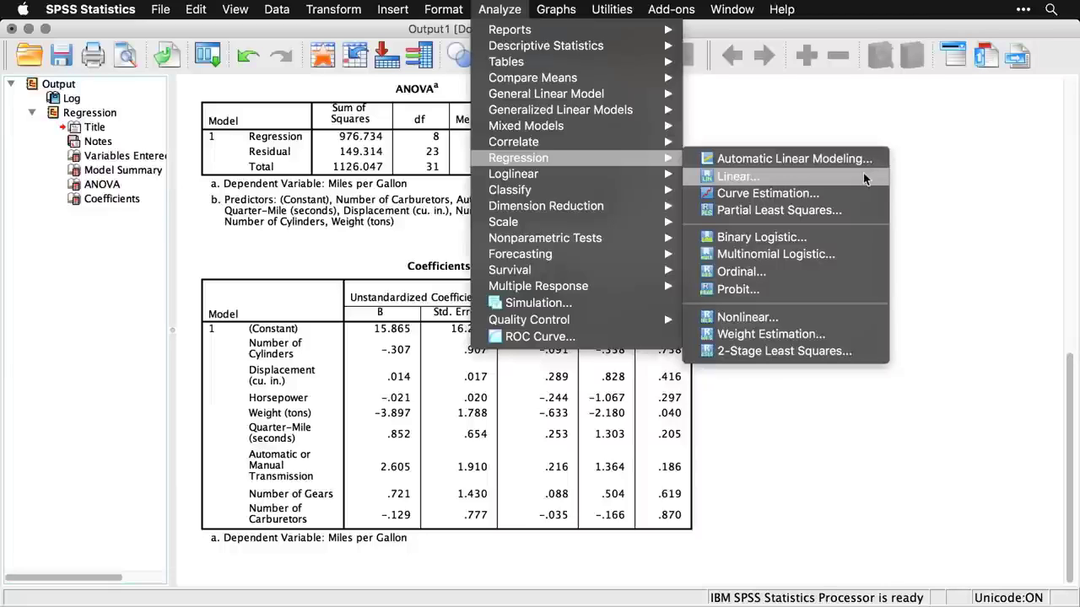
{"action": "left_click", "coordinate": [863, 177]}
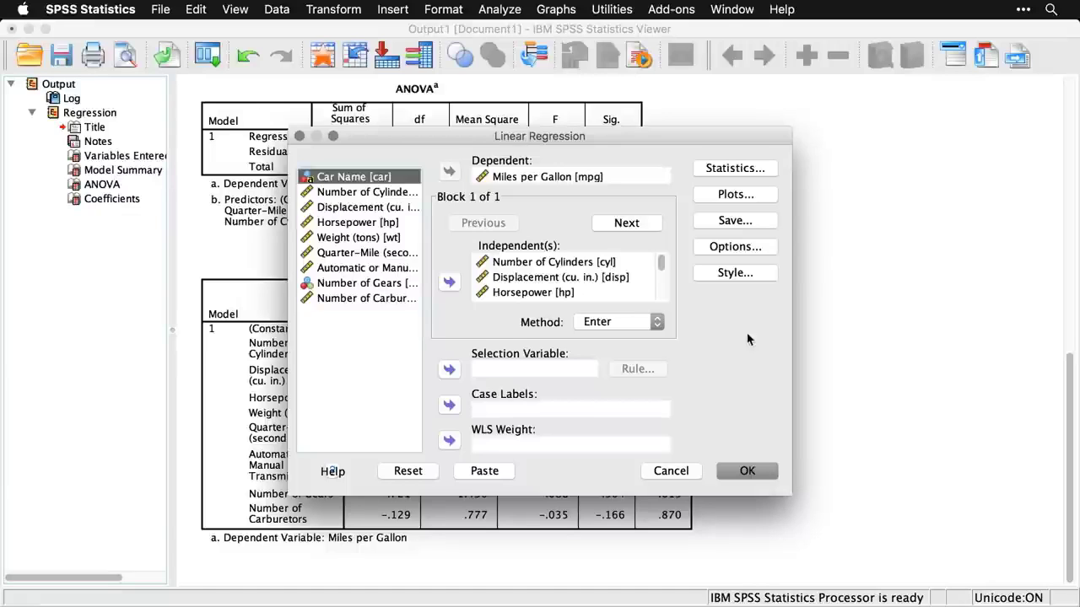
{"action": "left_click", "coordinate": [638, 329]}
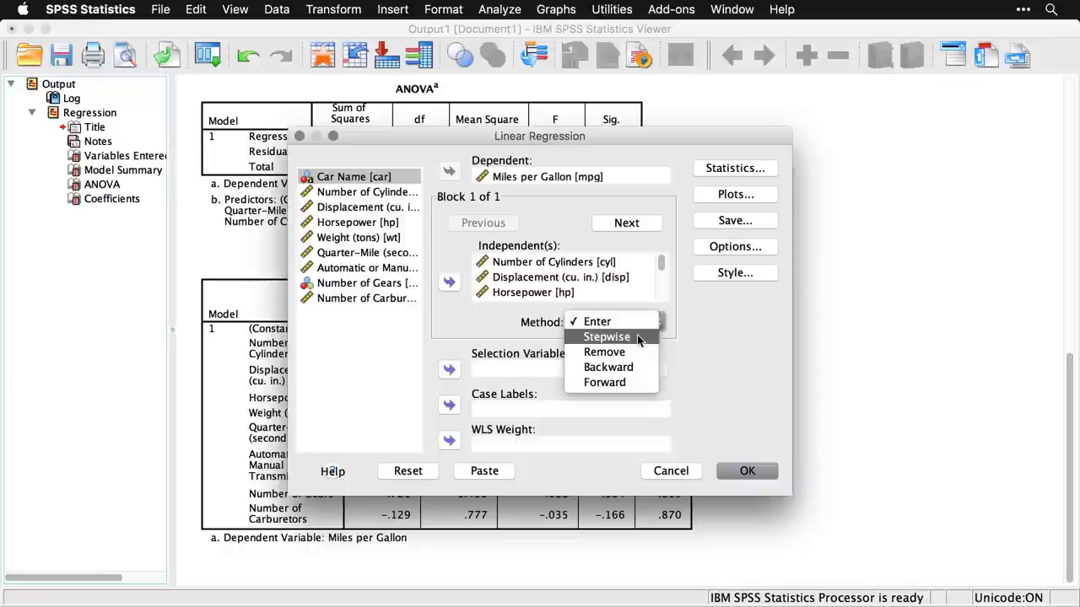
{"action": "left_click", "coordinate": [637, 336]}
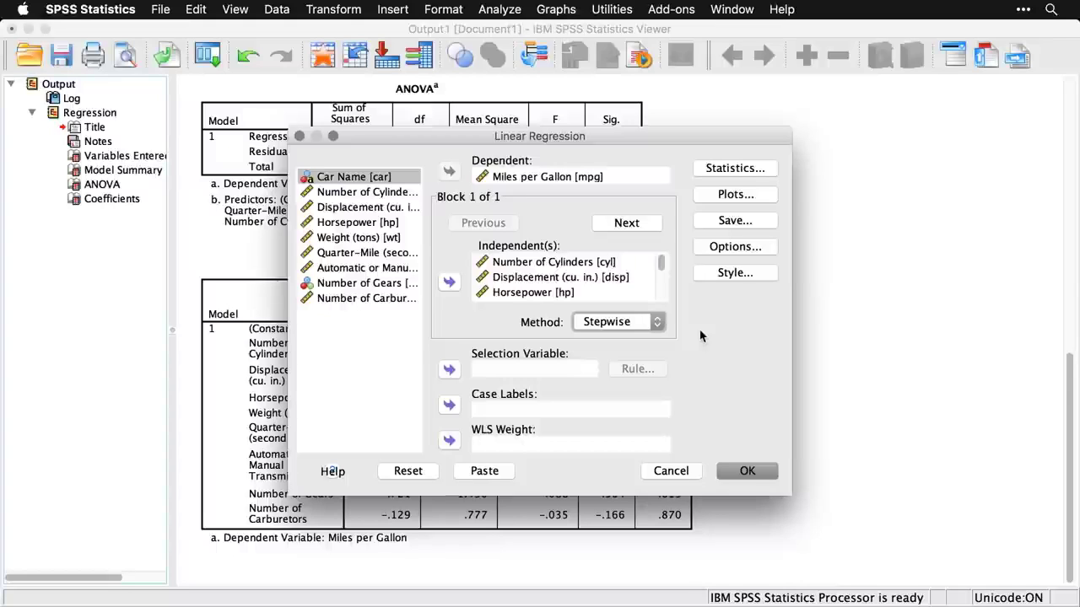
Add confidence intervals at the 95% level and R squared change to the regression statistics
{"action": "left_click", "coordinate": [735, 168]}
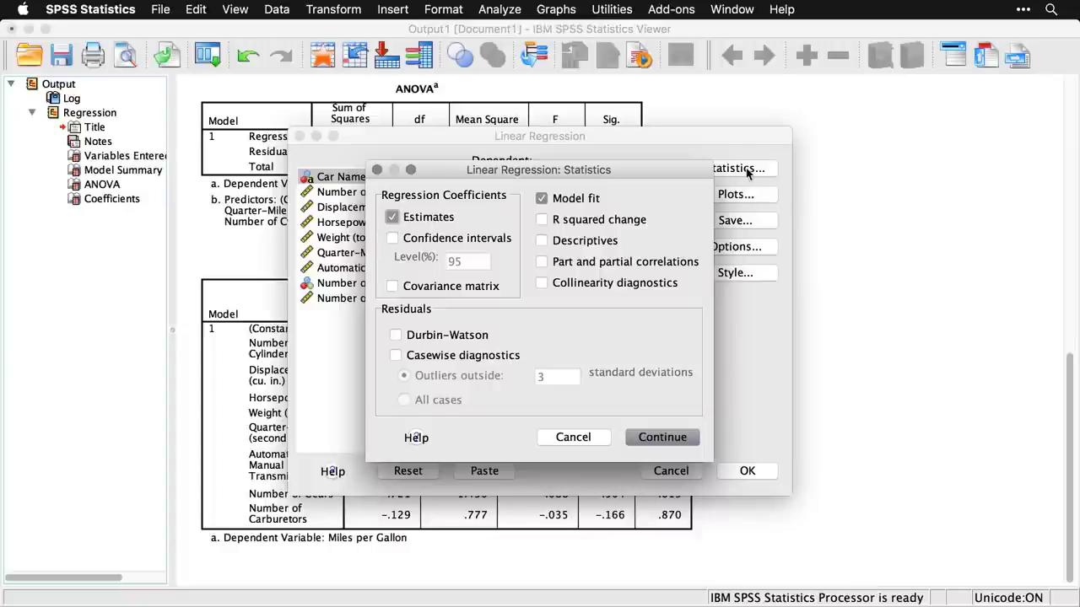
{"action": "left_click", "coordinate": [393, 240]}
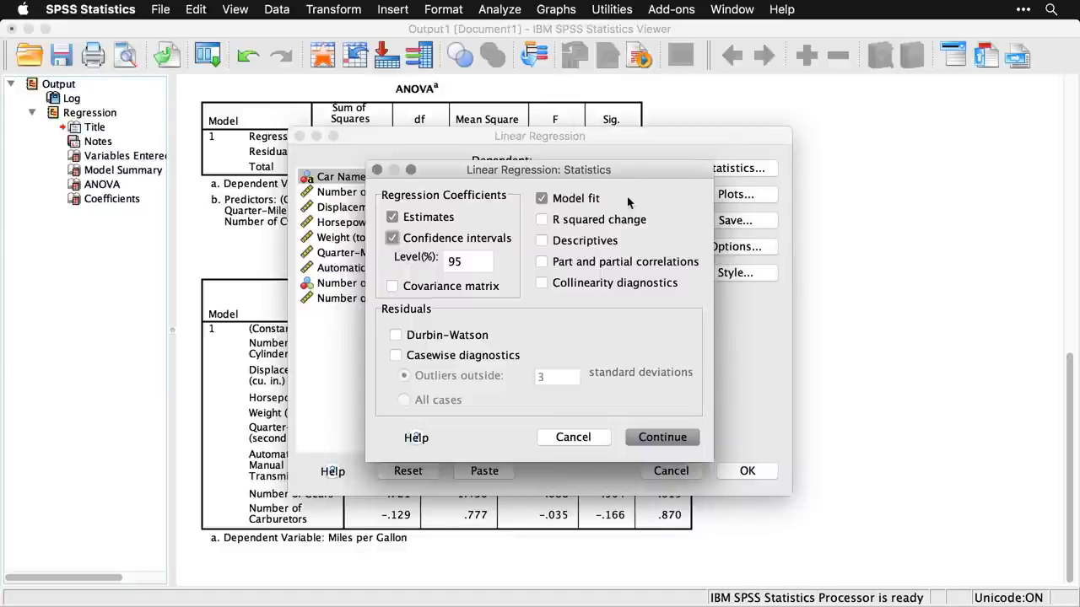
{"action": "left_click", "coordinate": [540, 222]}
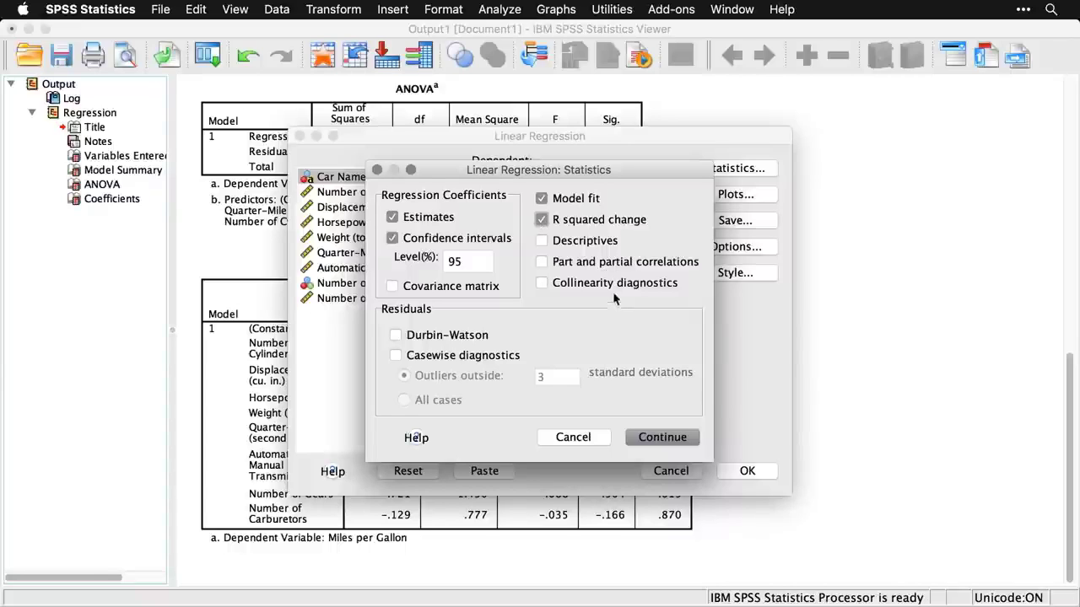
{"action": "left_click", "coordinate": [671, 442]}
Request a histogram and a normal probability plot of the standardized residuals
{"action": "left_click", "coordinate": [746, 196]}
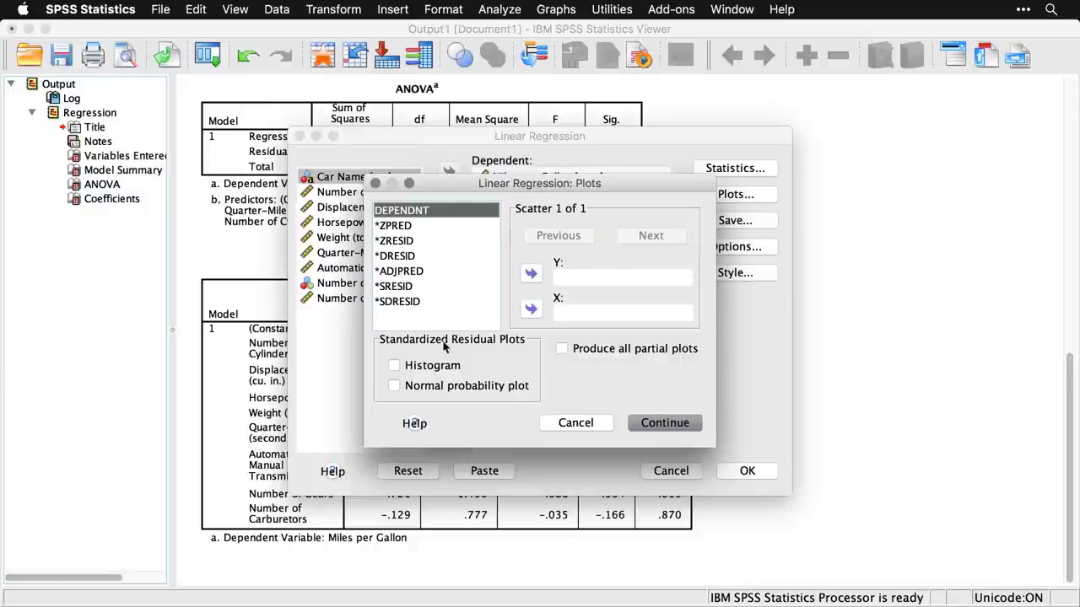
{"action": "left_click", "coordinate": [396, 366]}
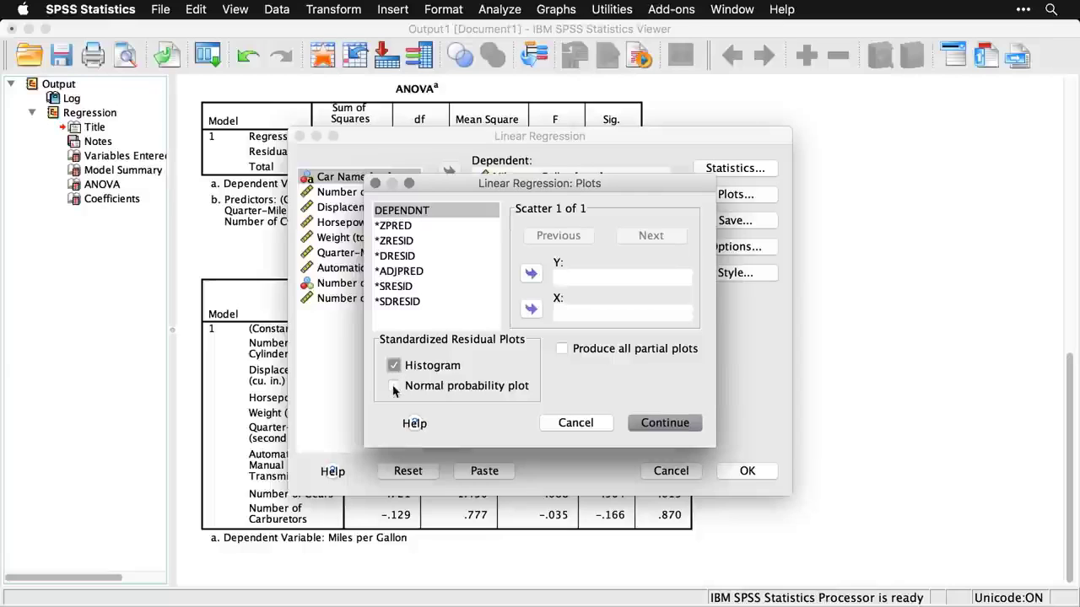
{"action": "left_click", "coordinate": [394, 387]}
{"action": "left_click", "coordinate": [671, 424]}
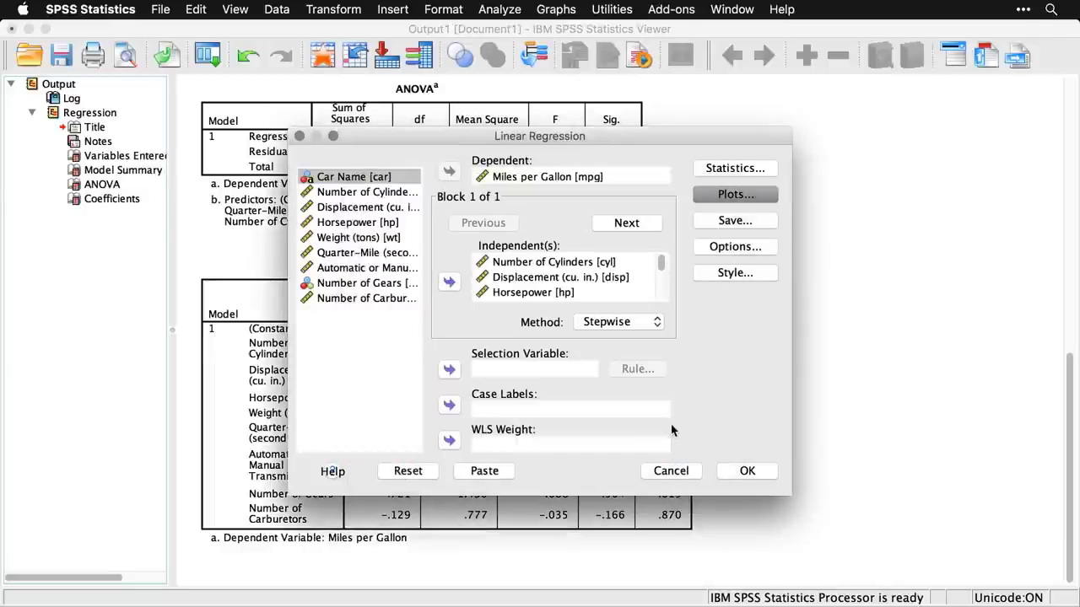
Review which predicted values, residuals and influence statistics the regression can save, and close those options without choosing any
{"action": "left_click", "coordinate": [766, 222]}
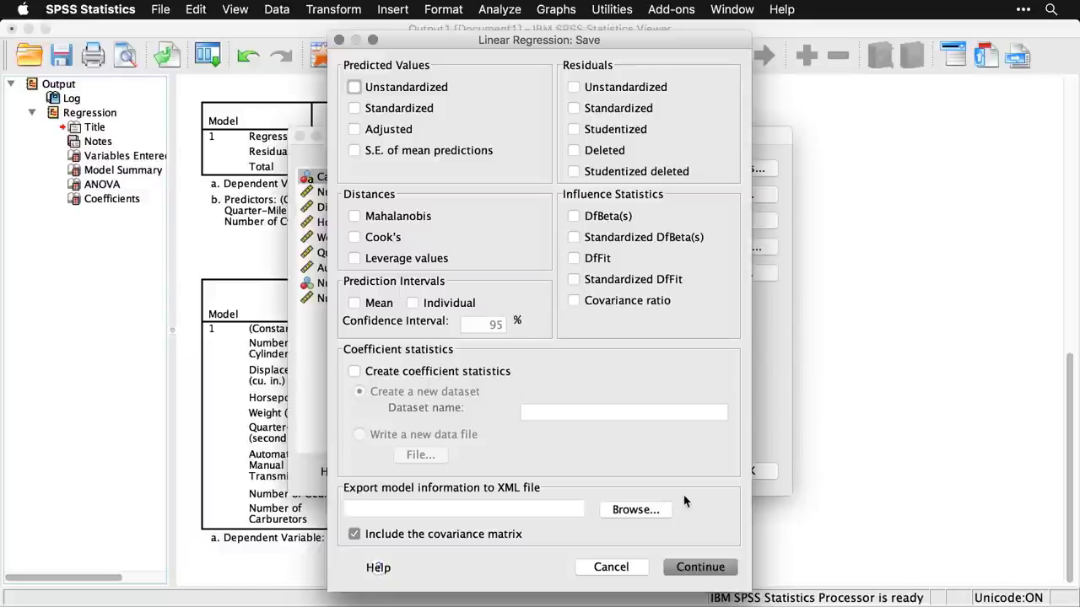
{"action": "left_click", "coordinate": [625, 570]}
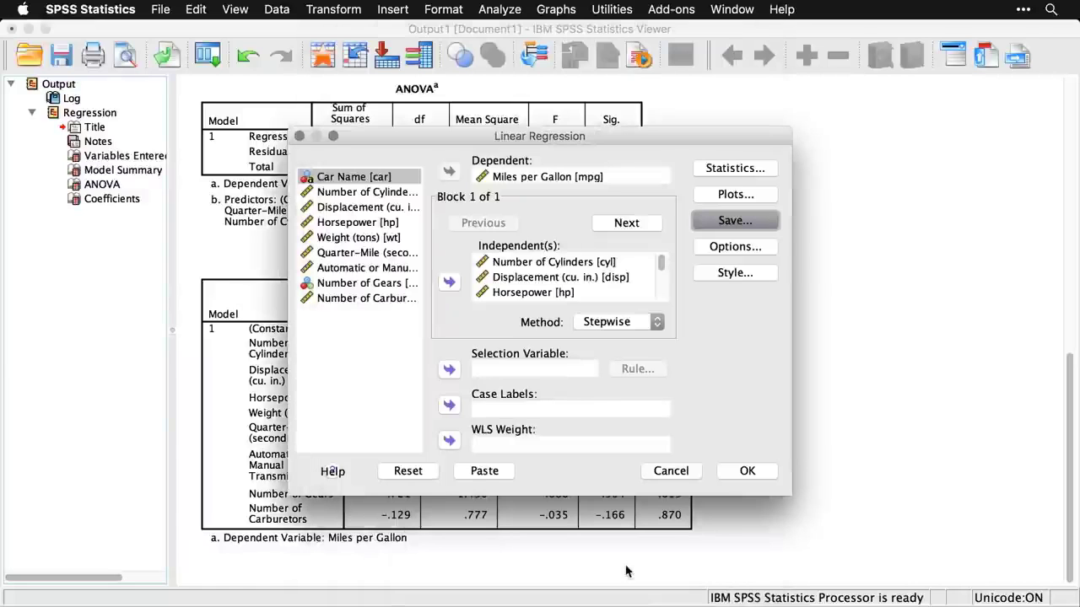
Check the stepping criteria, missing-value options and conditional table styling of the regression, and dismiss them without making changes
{"action": "left_click", "coordinate": [746, 251]}
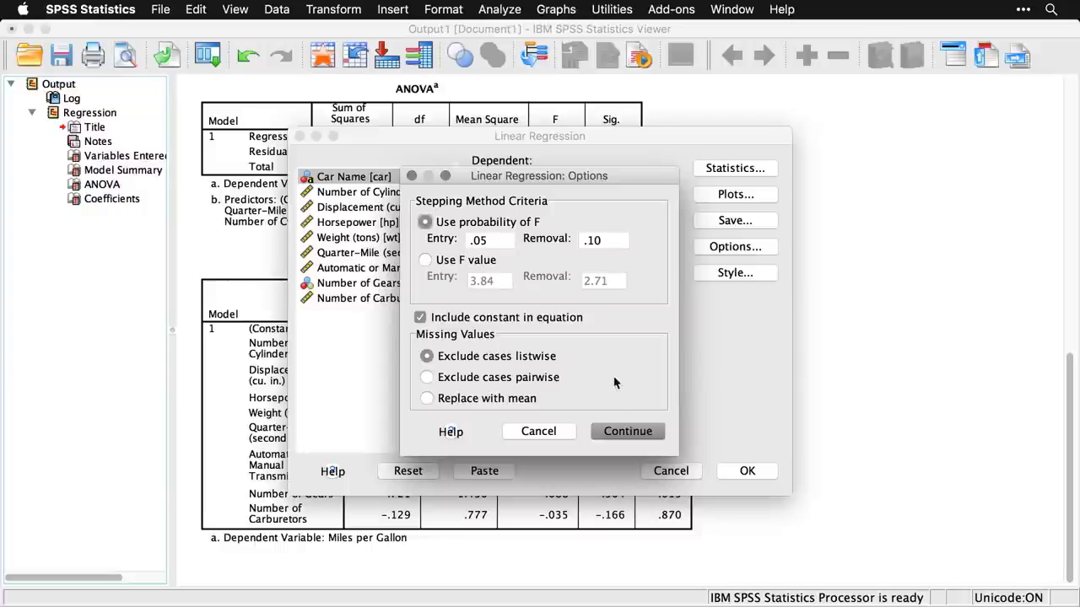
{"action": "left_click", "coordinate": [553, 432]}
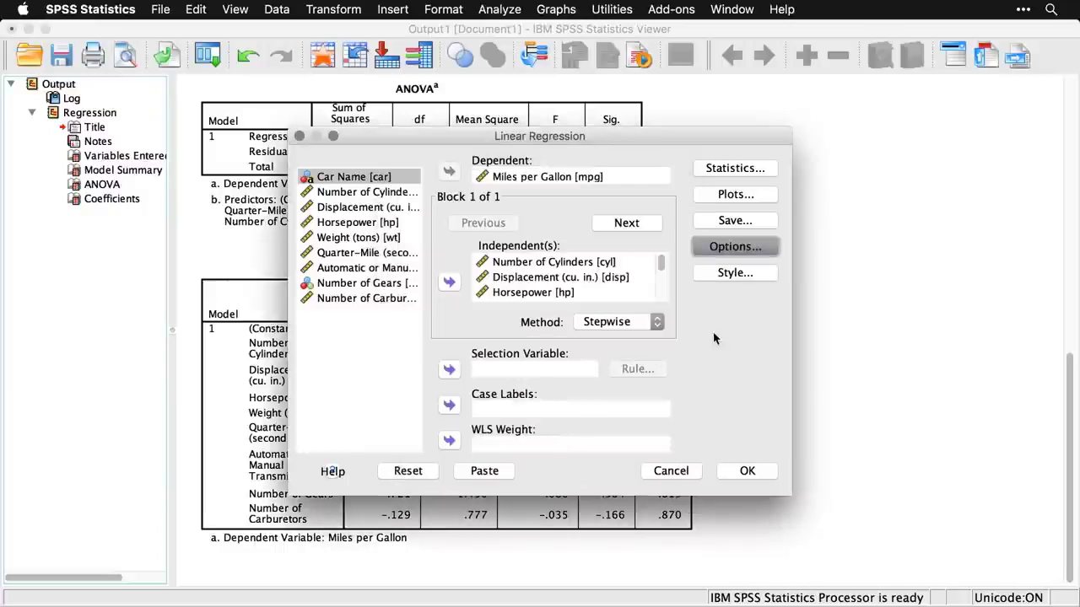
{"action": "left_click", "coordinate": [736, 273]}
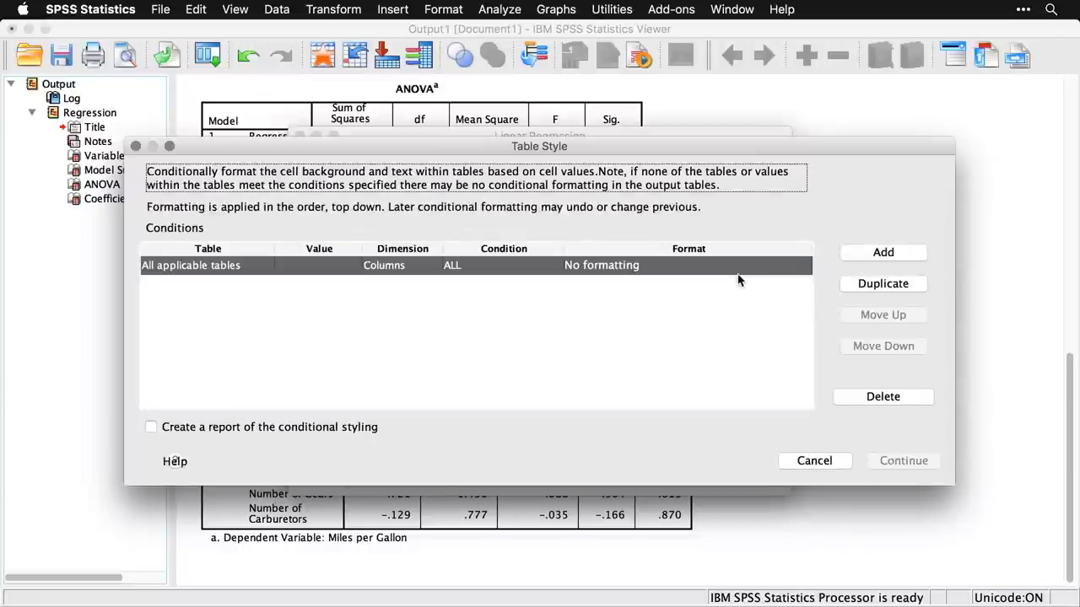
{"action": "left_click", "coordinate": [826, 464]}
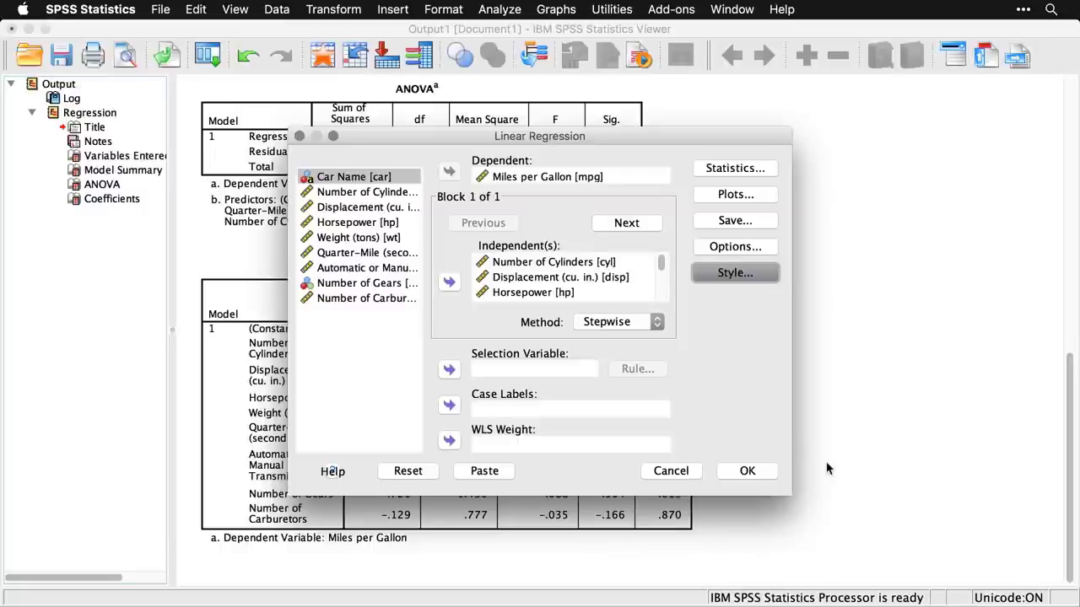
Run the stepwise regression and review its command syntax and the table of variables entered and removed
{"action": "left_click", "coordinate": [754, 473]}
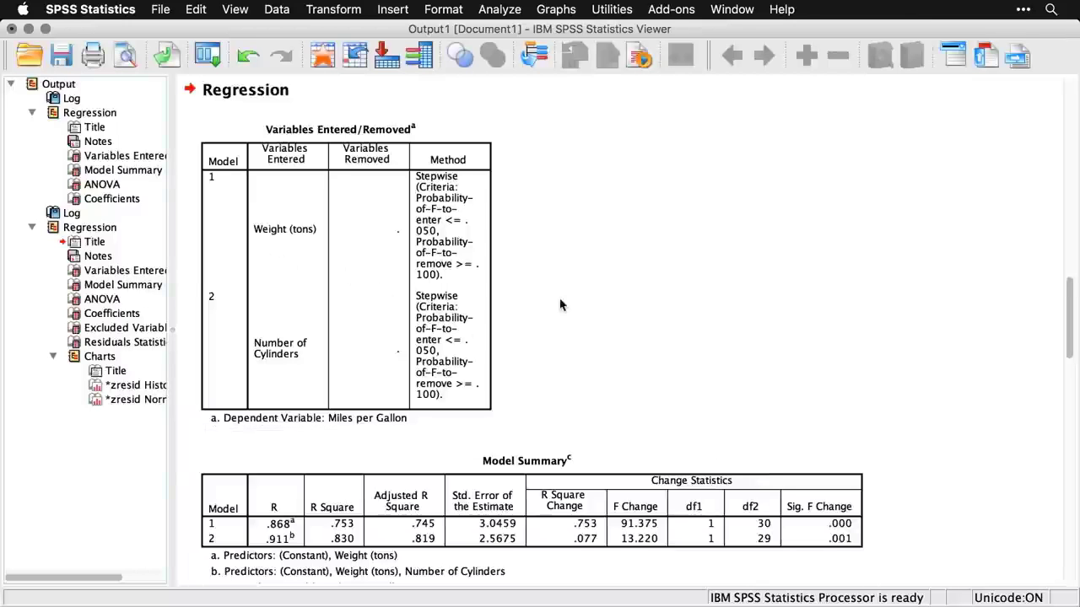
{"action": "scroll", "coordinate": [658, 295], "scroll_direction": "down", "scroll_amount": 5}
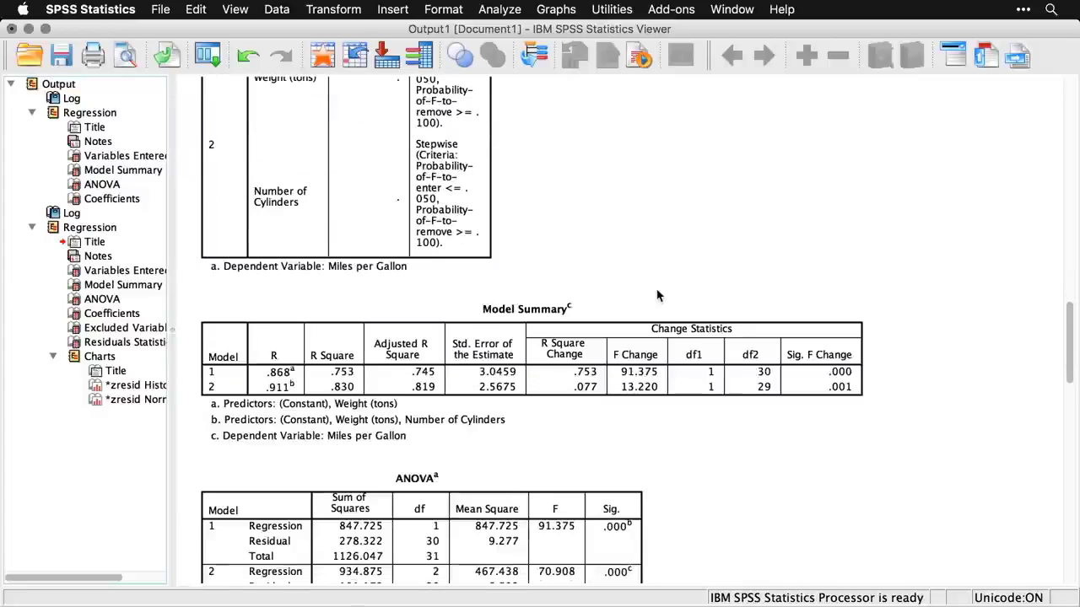
{"action": "scroll", "coordinate": [657, 295], "scroll_direction": "up", "scroll_amount": 10}
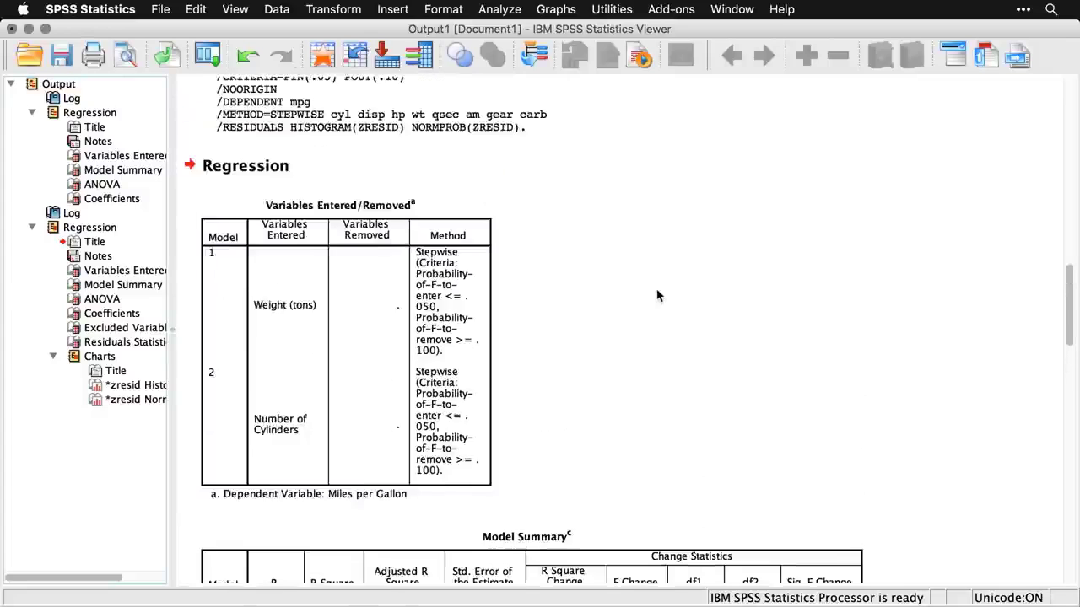
{"action": "scroll", "coordinate": [658, 295], "scroll_direction": "up", "scroll_amount": 2}
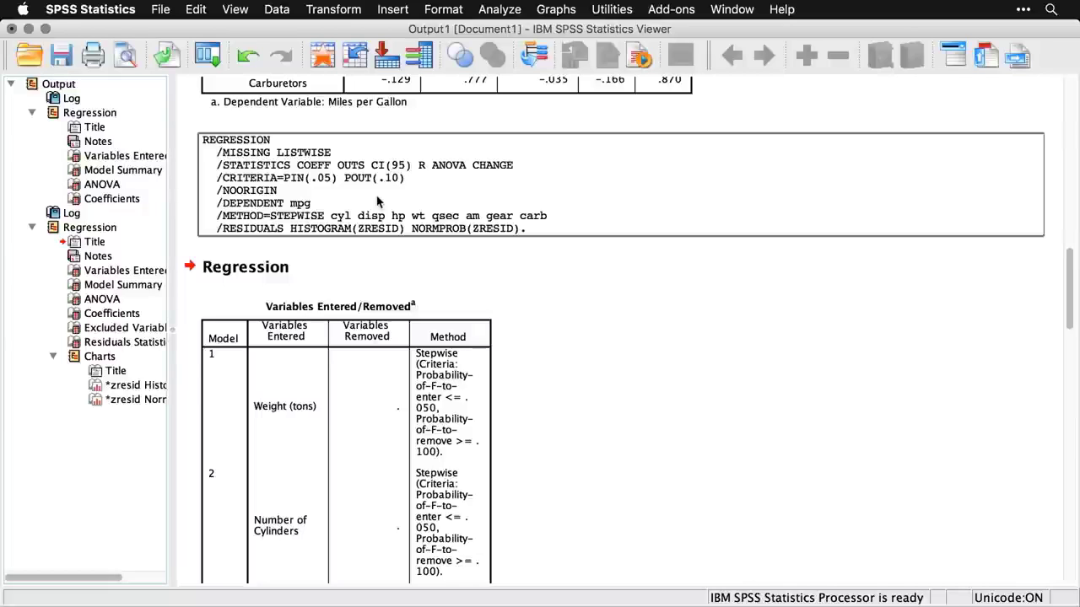
{"action": "scroll", "coordinate": [377, 200], "scroll_direction": "down", "scroll_amount": 3}
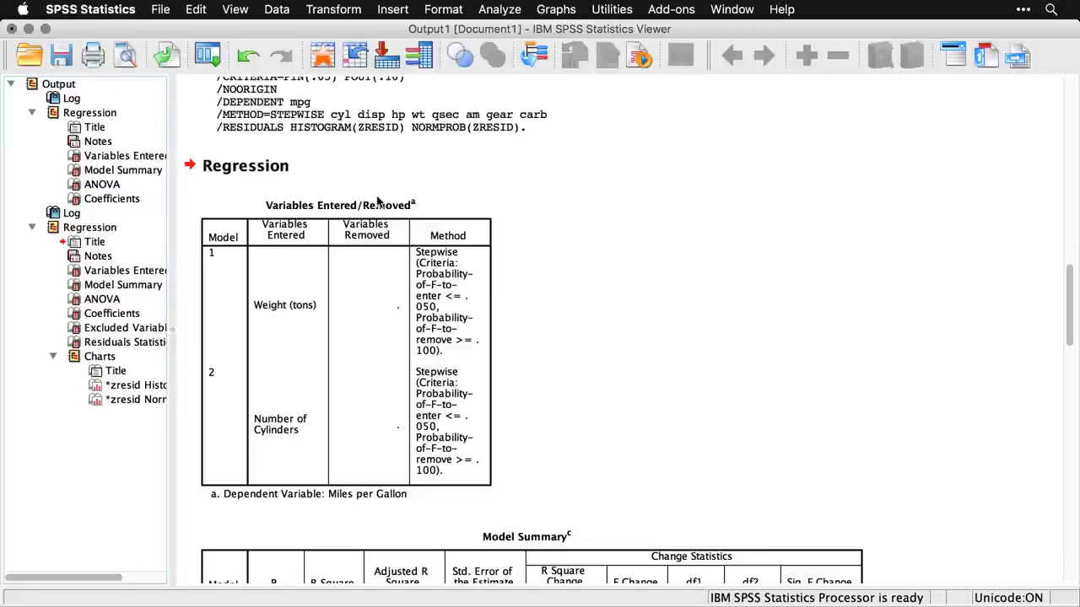
{"action": "left_click", "coordinate": [377, 202]}
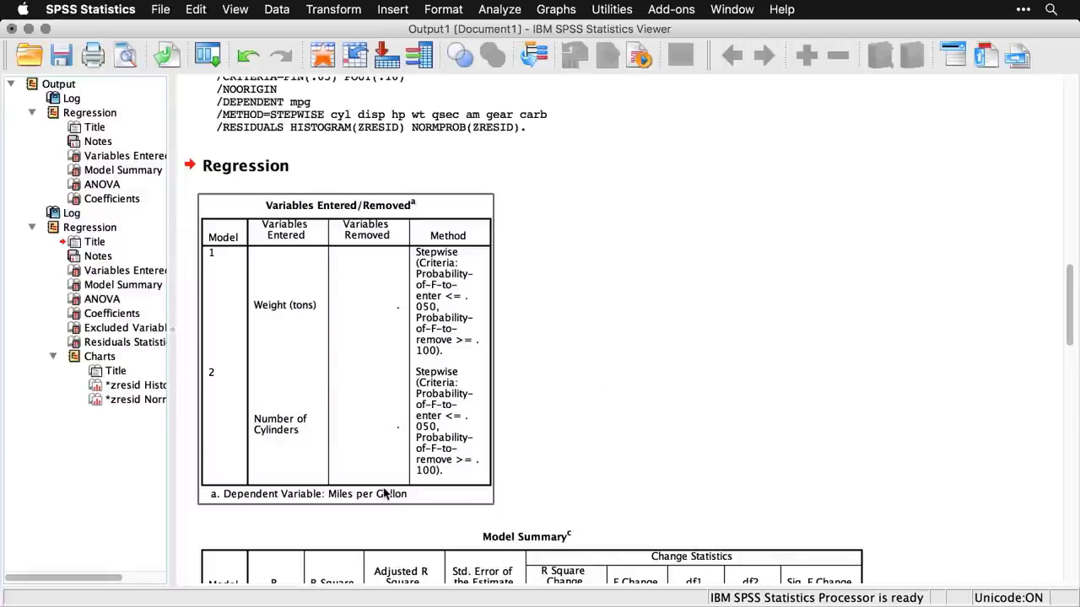
{"action": "left_click", "coordinate": [616, 462]}
Examine the stepwise models' summary with change statistics, the ANOVA table and the coefficients with their confidence intervals
{"action": "scroll", "coordinate": [854, 433], "scroll_direction": "down", "scroll_amount": 2}
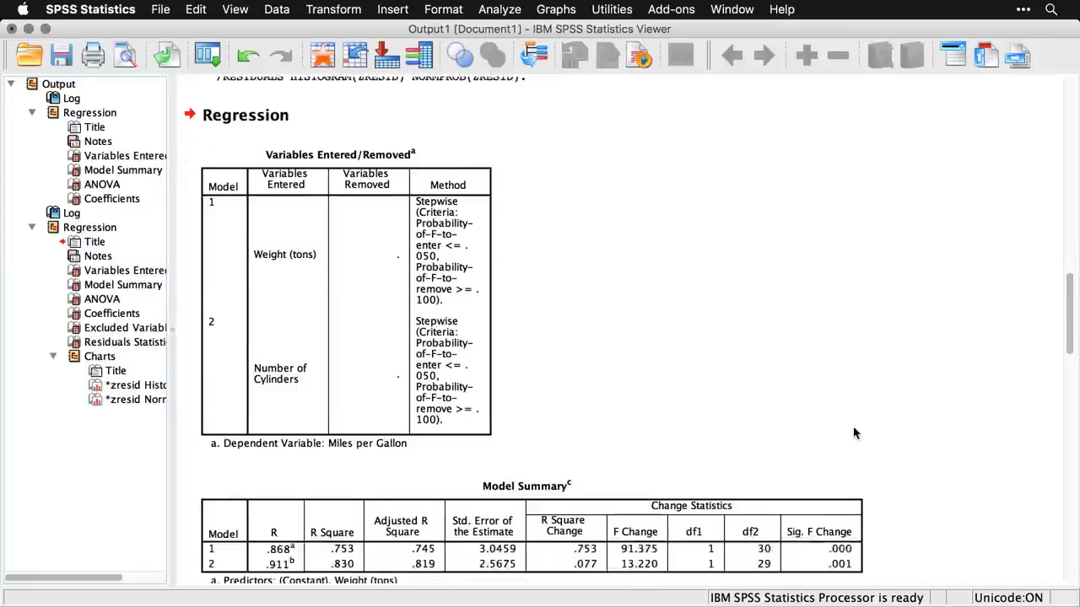
{"action": "scroll", "coordinate": [853, 432], "scroll_direction": "down", "scroll_amount": 5}
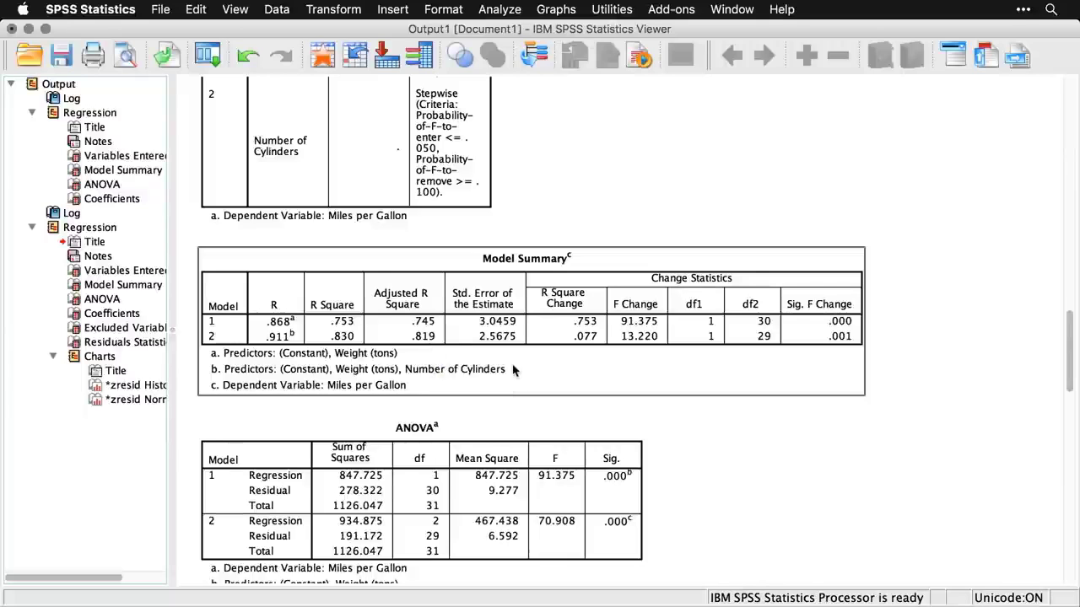
{"action": "scroll", "coordinate": [513, 368], "scroll_direction": "down", "scroll_amount": 3}
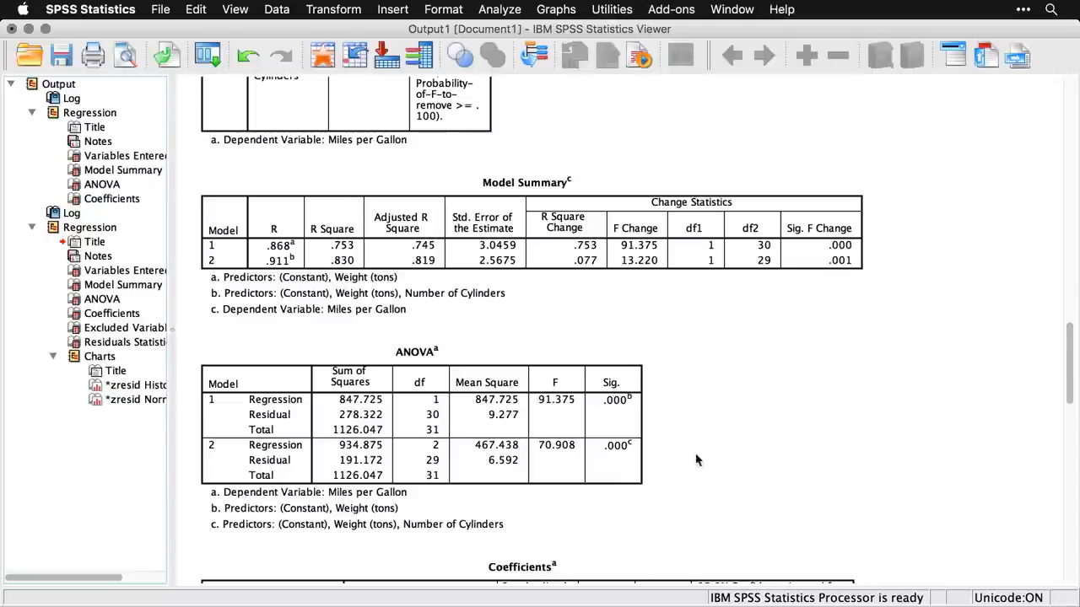
{"action": "scroll", "coordinate": [703, 460], "scroll_direction": "down", "scroll_amount": 10}
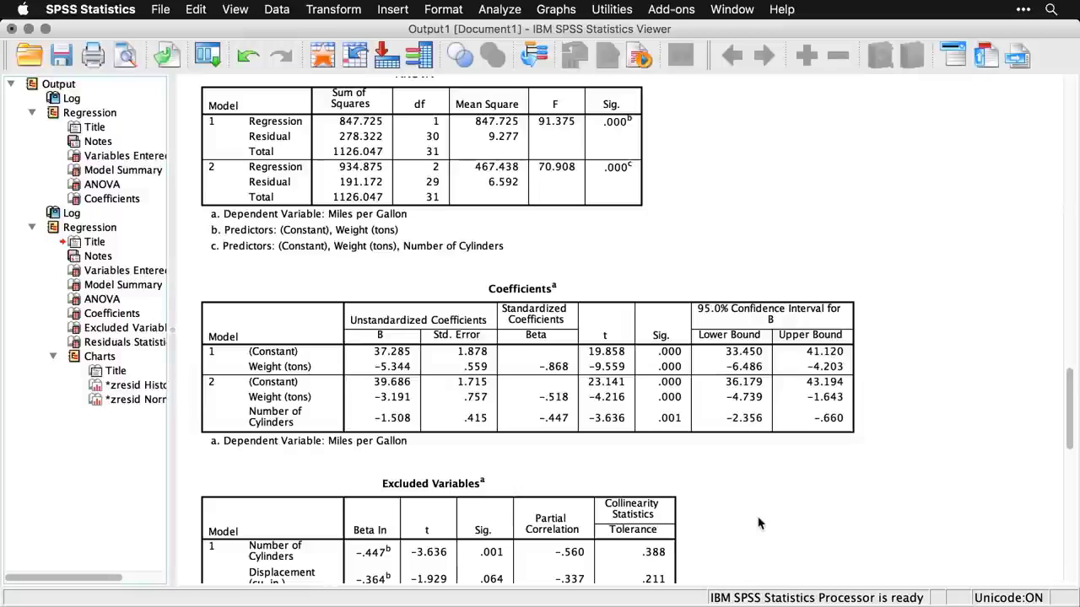
Examine the excluded variables table, including significance, partial correlation and collinearity tolerance for both models
{"action": "scroll", "coordinate": [757, 523], "scroll_direction": "down", "scroll_amount": 5}
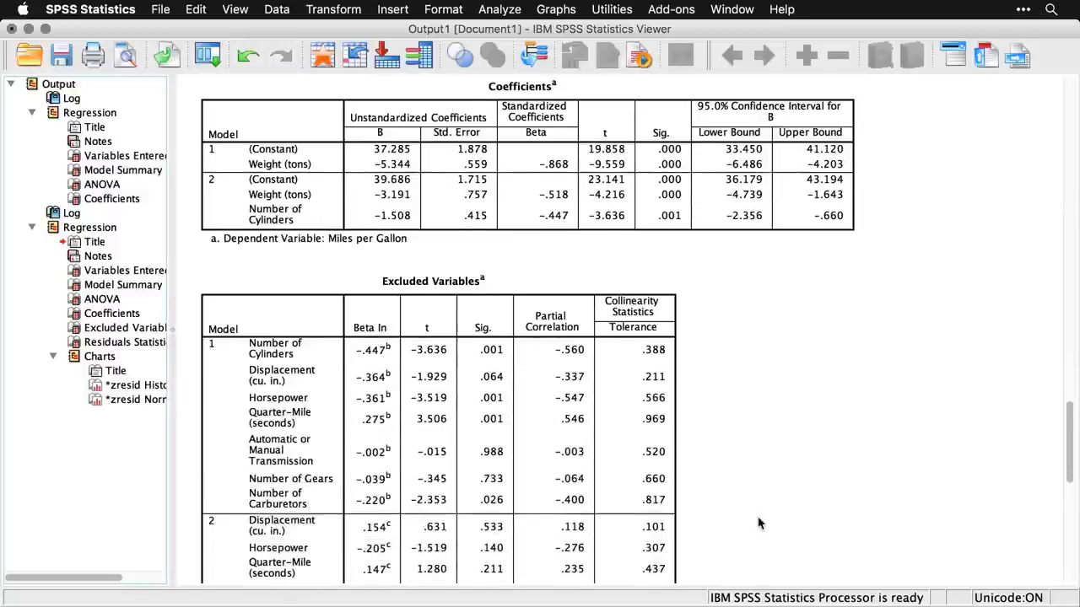
{"action": "scroll", "coordinate": [757, 524], "scroll_direction": "down", "scroll_amount": 3}
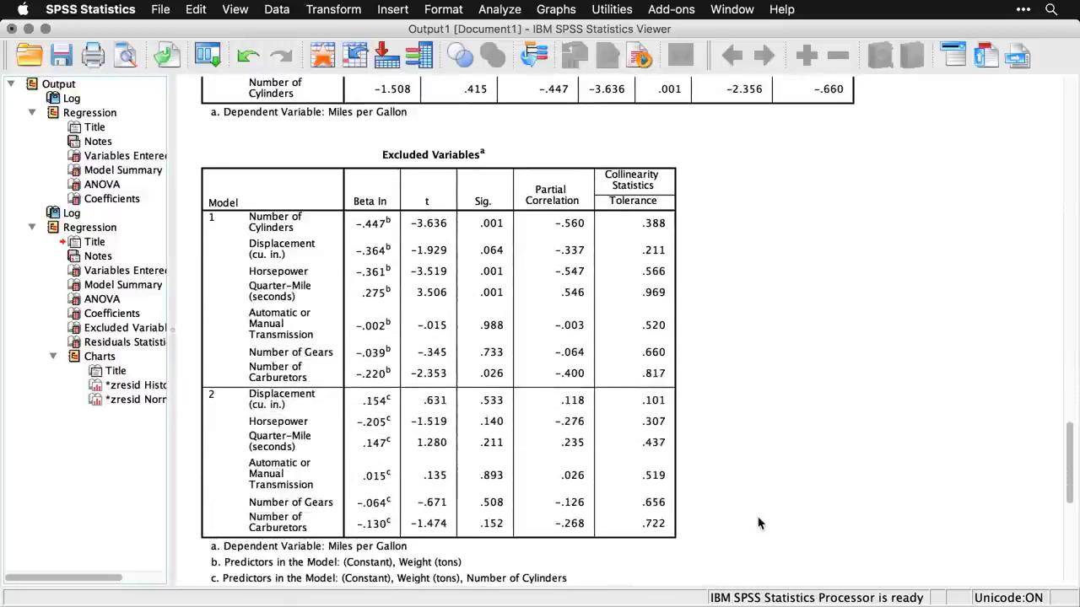
{"action": "left_click", "coordinate": [666, 228]}
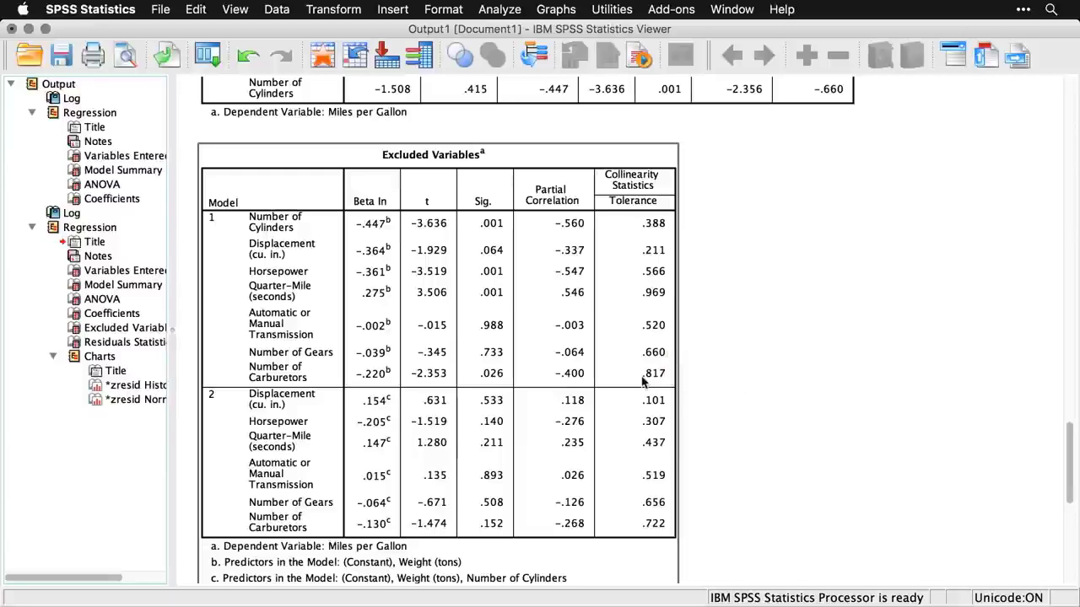
{"action": "scroll", "coordinate": [789, 409], "scroll_direction": "down", "scroll_amount": 2}
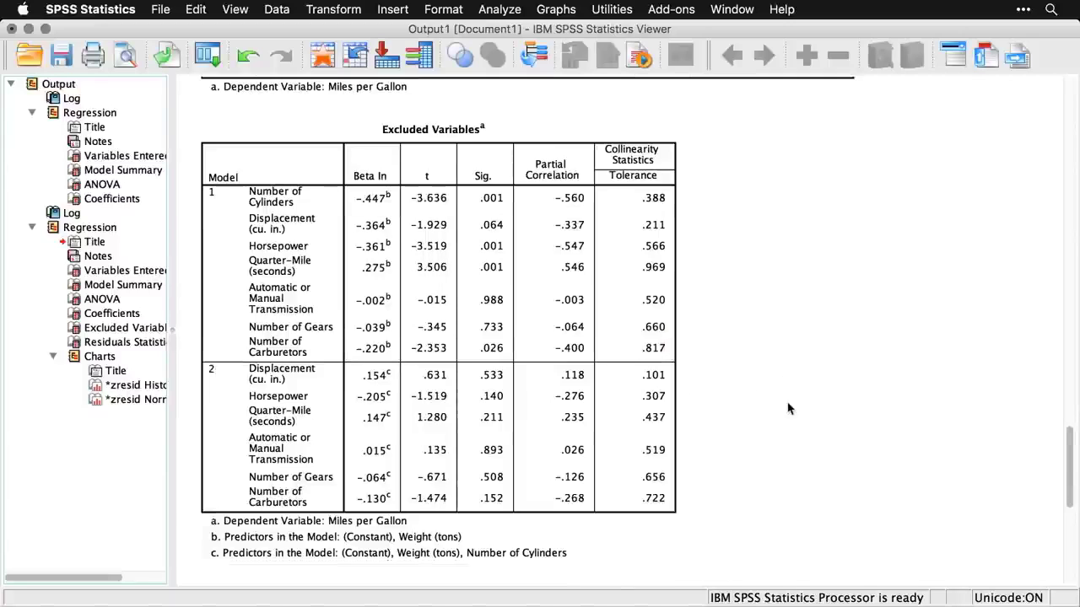
Examine the residuals statistics, the histogram of standardized residuals and the normal P-P plot
{"action": "scroll", "coordinate": [789, 409], "scroll_direction": "down", "scroll_amount": 5}
{"action": "scroll", "coordinate": [789, 409], "scroll_direction": "down", "scroll_amount": 3}
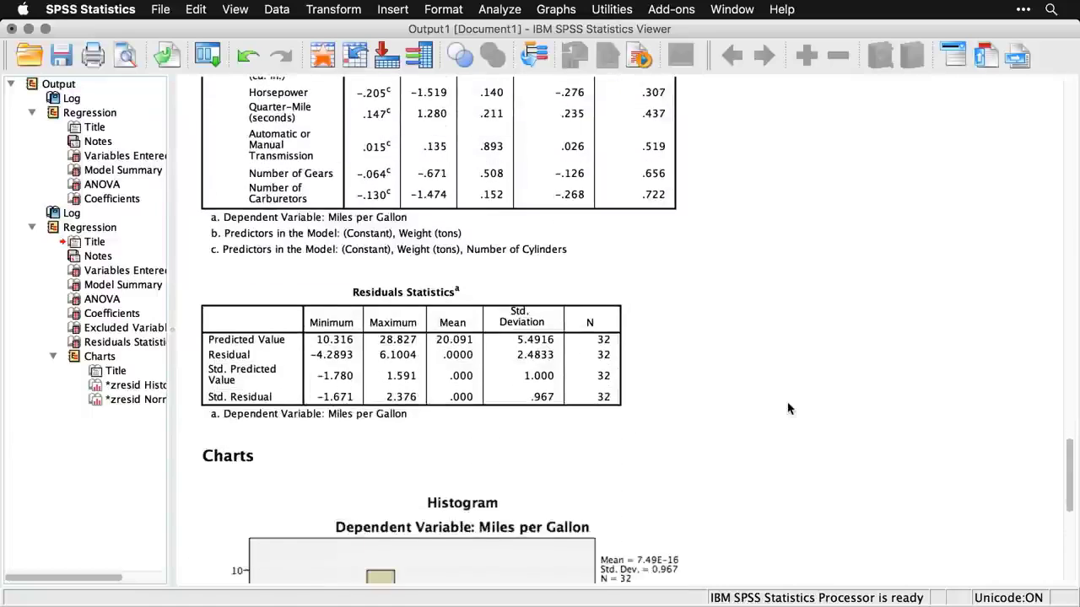
{"action": "scroll", "coordinate": [789, 409], "scroll_direction": "down", "scroll_amount": 3}
{"action": "scroll", "coordinate": [789, 409], "scroll_direction": "down", "scroll_amount": 5}
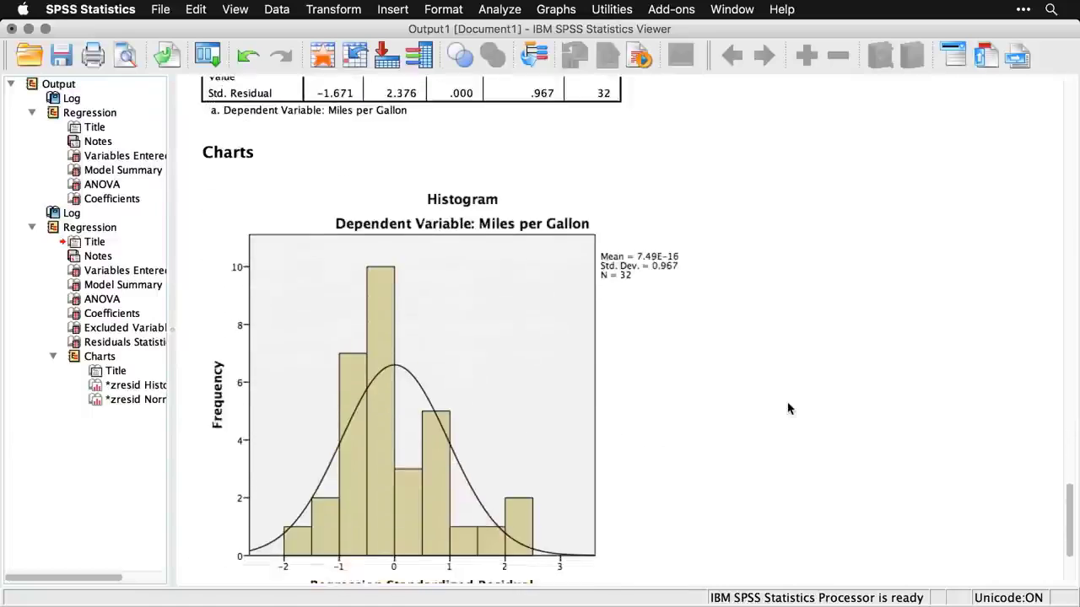
{"action": "scroll", "coordinate": [788, 409], "scroll_direction": "down", "scroll_amount": 1}
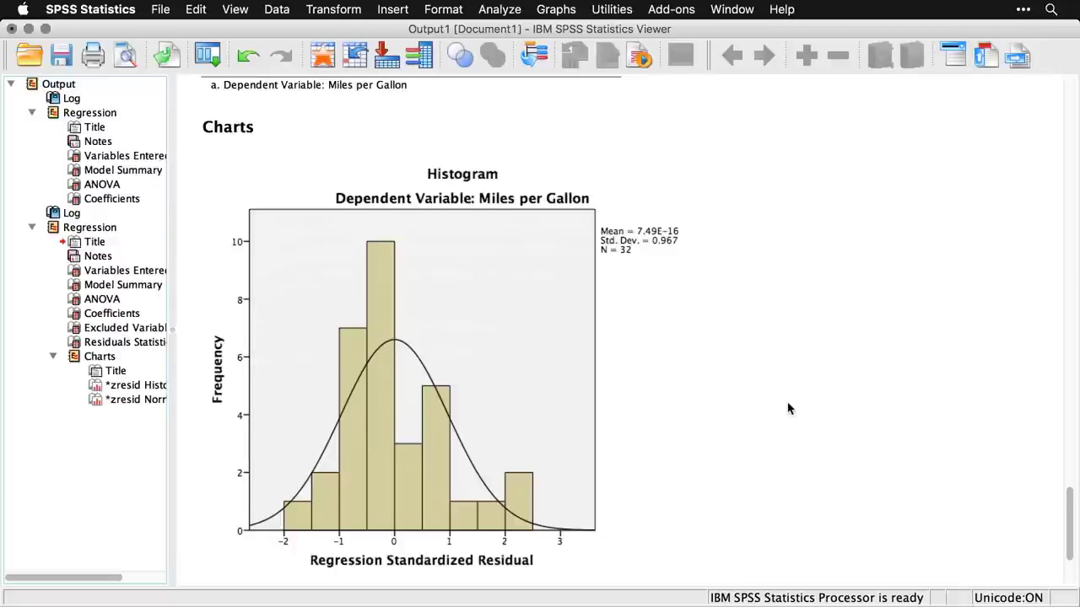
{"action": "scroll", "coordinate": [788, 409], "scroll_direction": "down", "scroll_amount": 10}
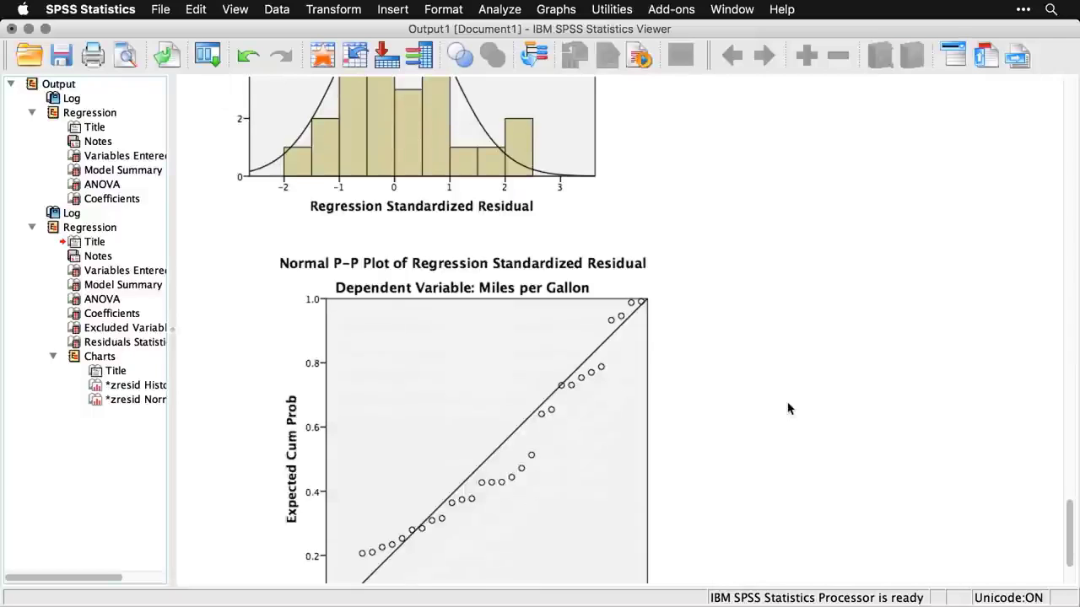
{"action": "scroll", "coordinate": [788, 410], "scroll_direction": "down", "scroll_amount": 3}
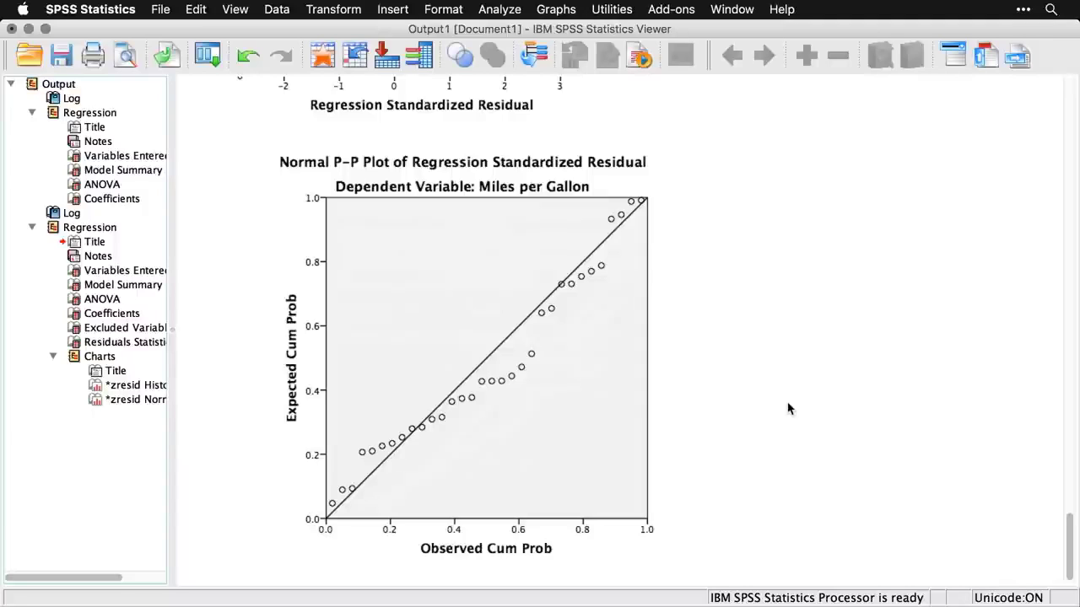
Go back through the stepwise regression output from the residual charts to the model summary and variables entered tables
{"action": "scroll", "coordinate": [788, 408], "scroll_direction": "up", "scroll_amount": 8}
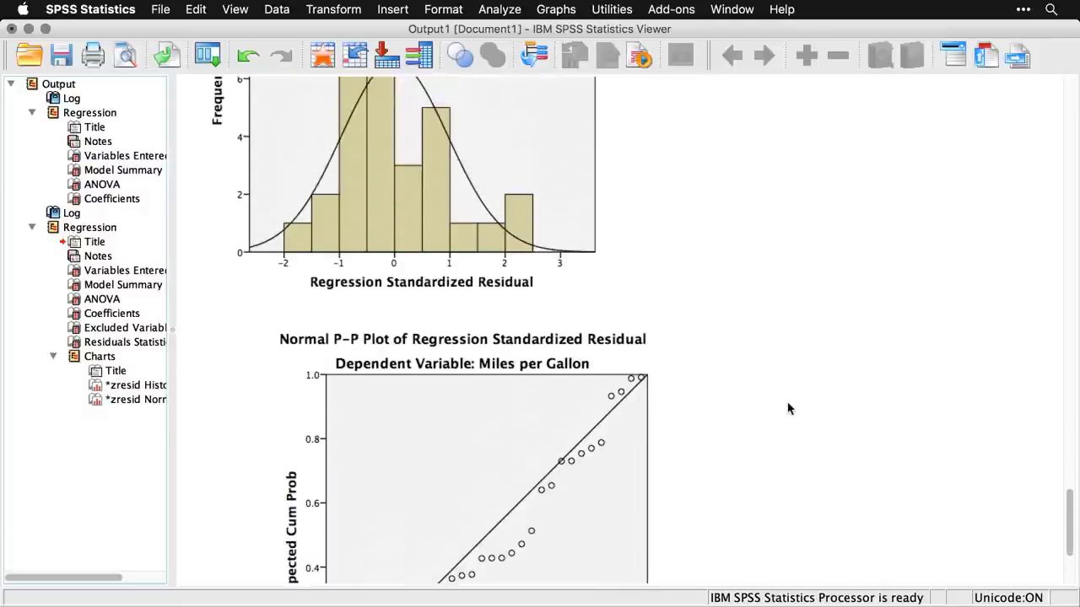
{"action": "scroll", "coordinate": [788, 408], "scroll_direction": "up", "scroll_amount": 5}
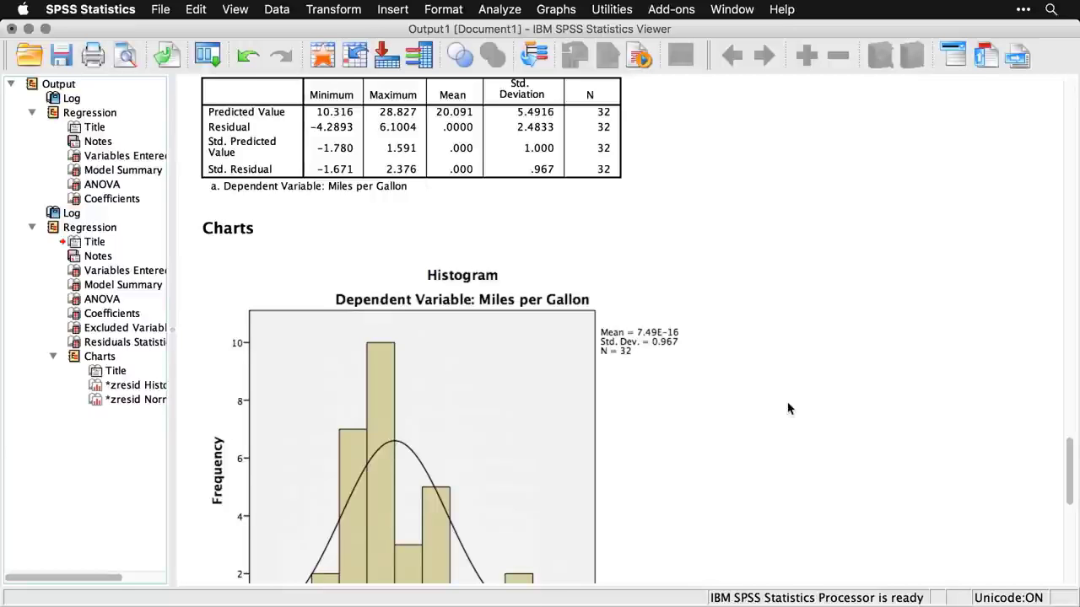
{"action": "scroll", "coordinate": [788, 408], "scroll_direction": "up", "scroll_amount": 8}
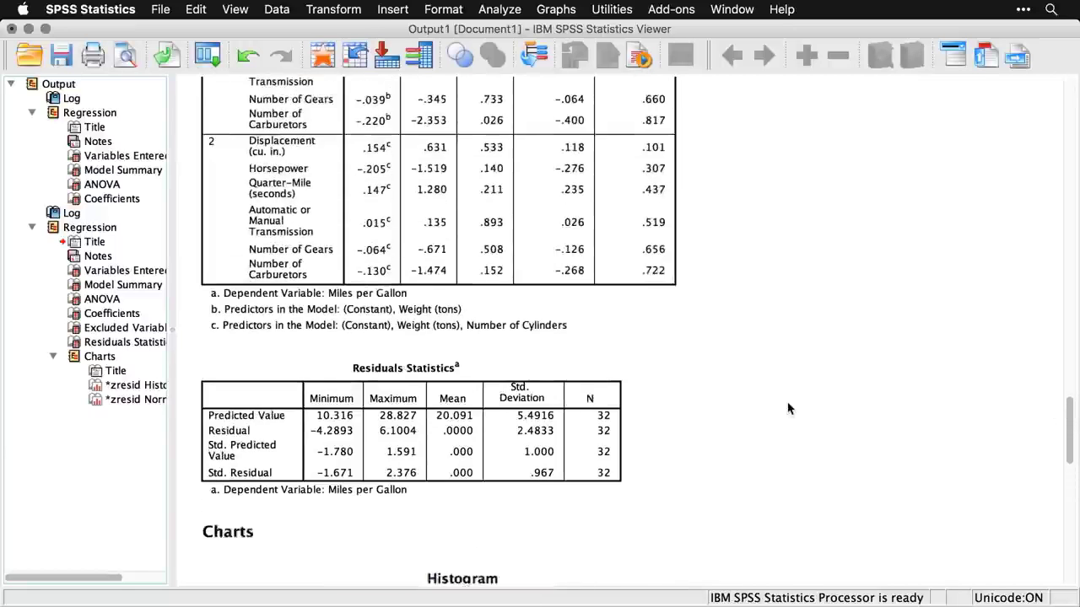
{"action": "scroll", "coordinate": [788, 408], "scroll_direction": "up", "scroll_amount": 8}
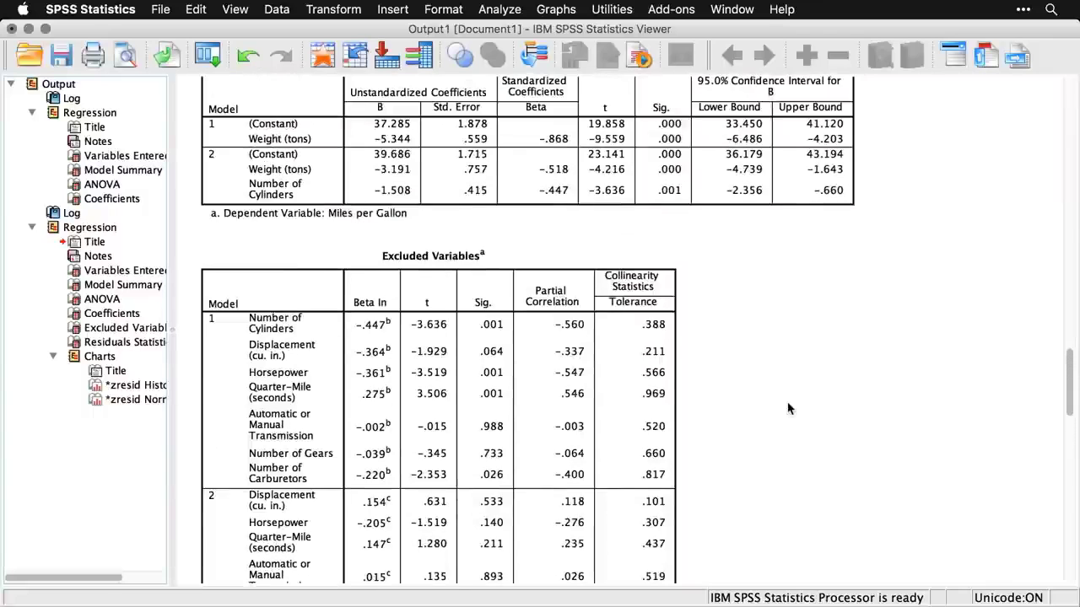
{"action": "scroll", "coordinate": [788, 408], "scroll_direction": "up", "scroll_amount": 4}
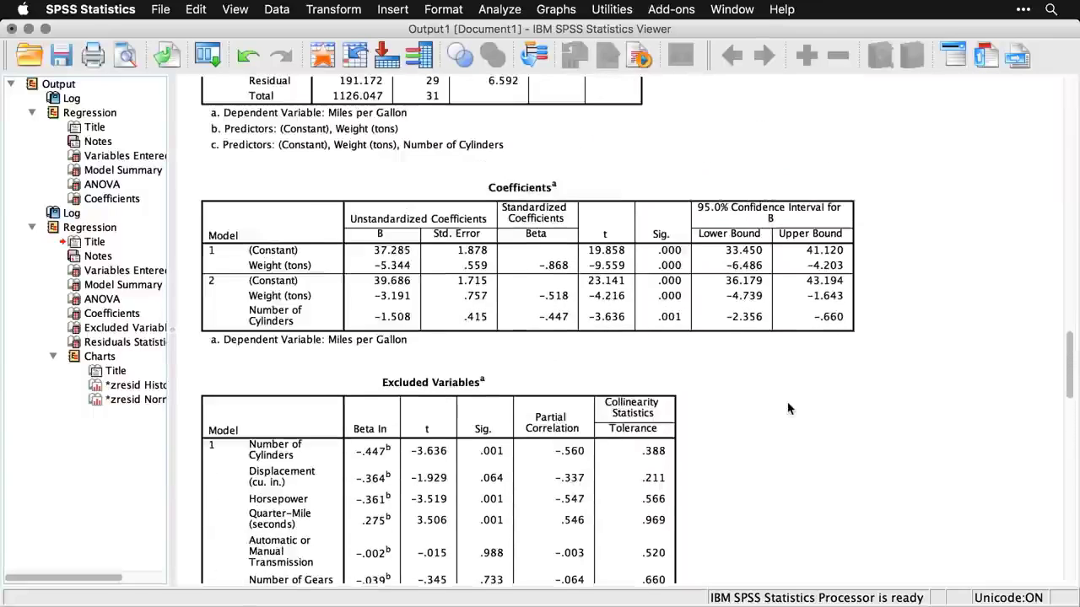
{"action": "scroll", "coordinate": [787, 408], "scroll_direction": "up", "scroll_amount": 7}
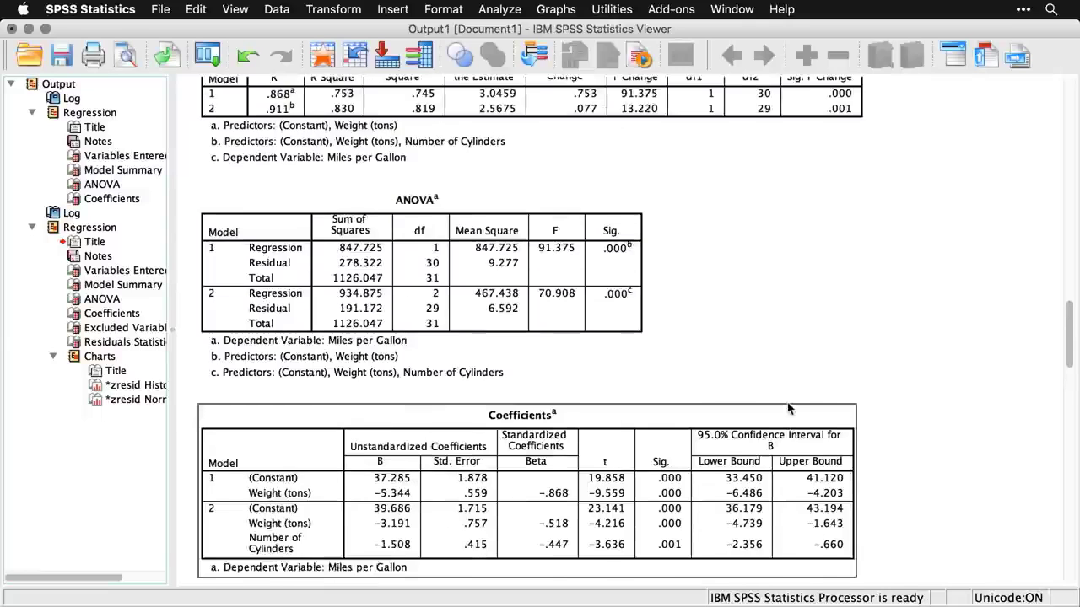
{"action": "scroll", "coordinate": [788, 408], "scroll_direction": "up", "scroll_amount": 4}
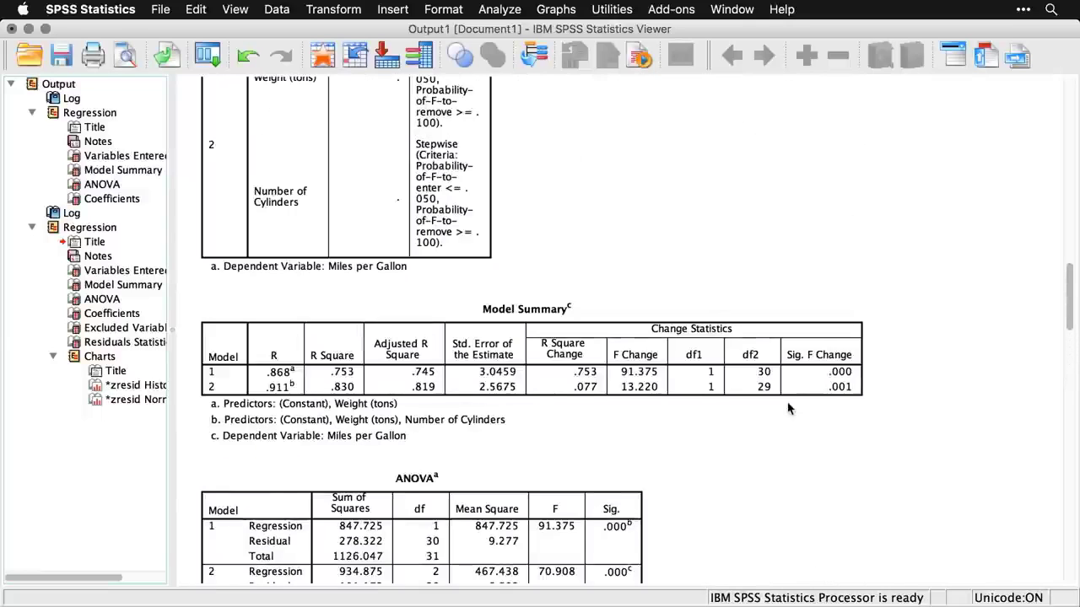
{"action": "scroll", "coordinate": [787, 409], "scroll_direction": "up", "scroll_amount": 3}
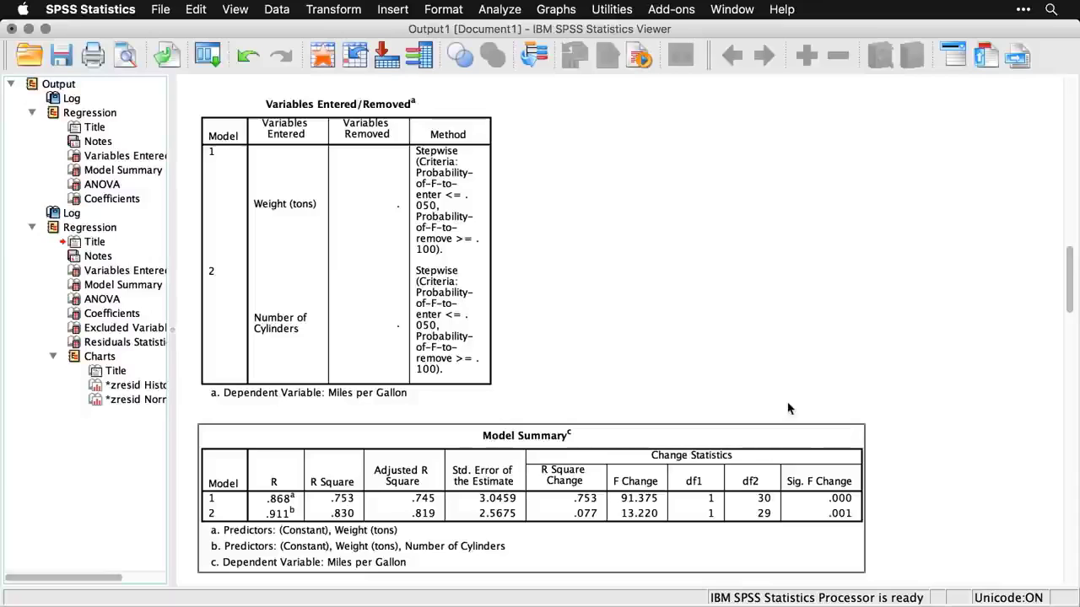